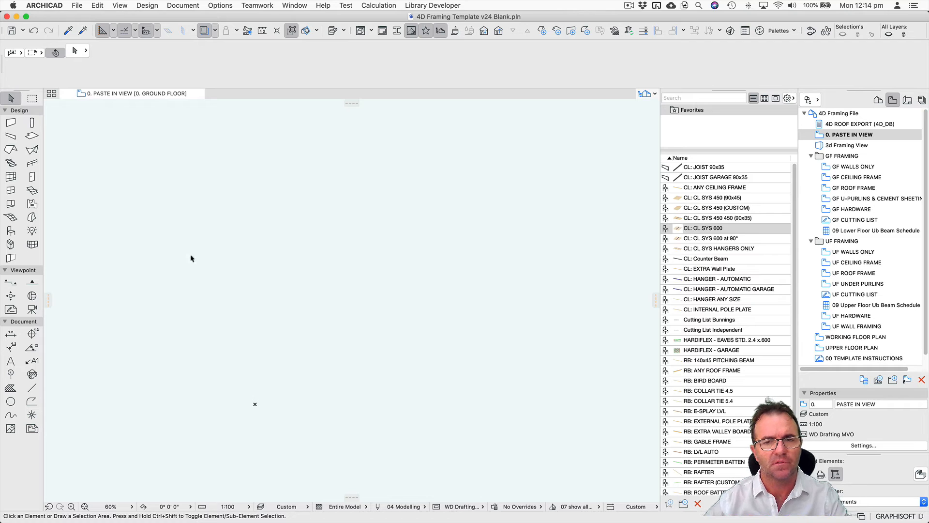
# Switch to the Single Storey Framing Test project and copy all its walls, columns and roofs from the floor plan
pyautogui.click(292, 282)
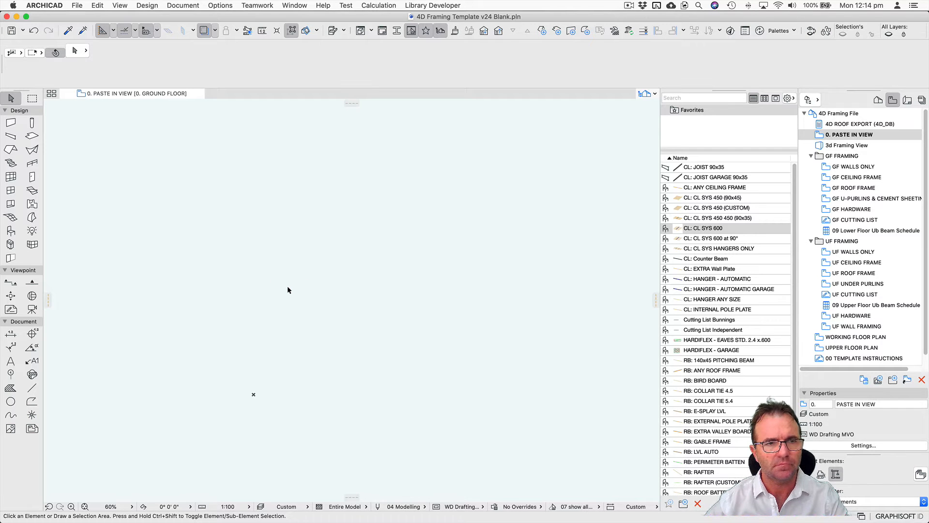
pyautogui.press('super+Tab')
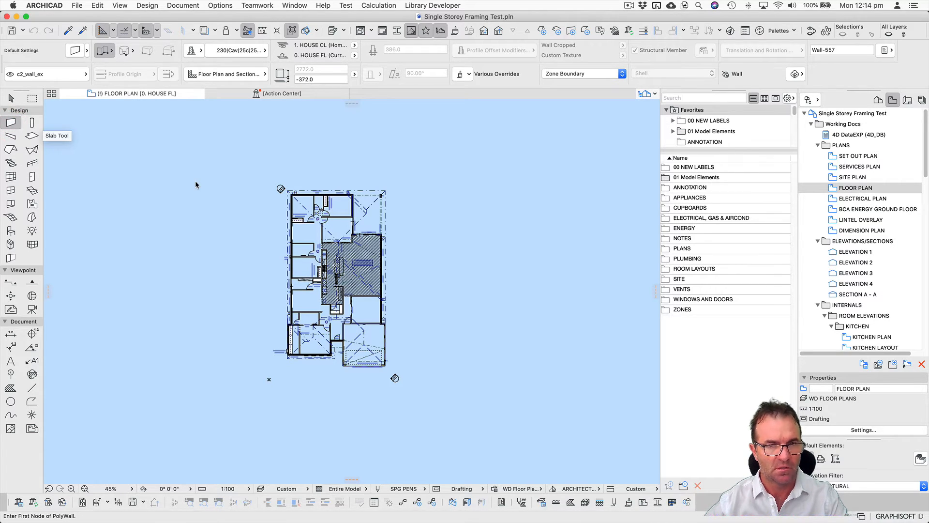
pyautogui.press('super+a')
pyautogui.click(32, 122)
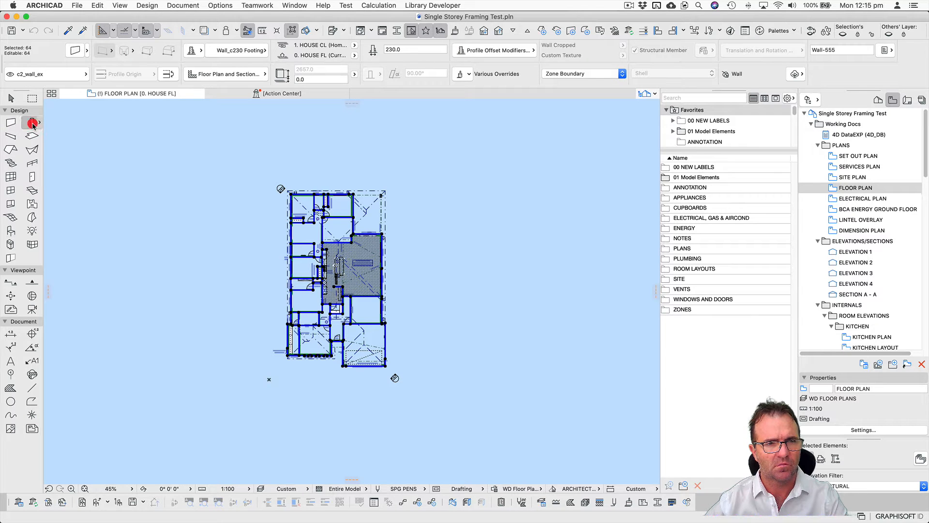
pyautogui.click(11, 149)
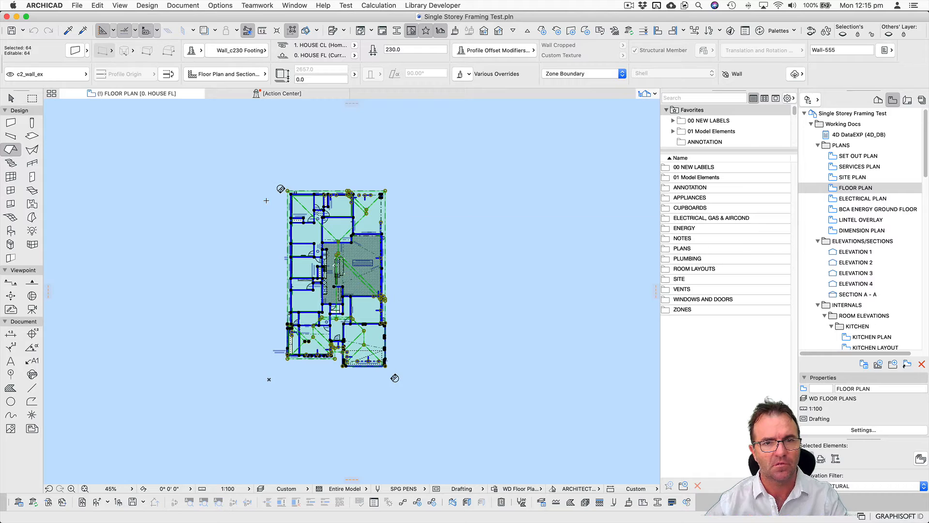
# Paste the copied house into 0. PASTE IN VIEW of the 4D Framing Template, moving its lower-left building corner onto the project origin
pyautogui.press('super+Tab')
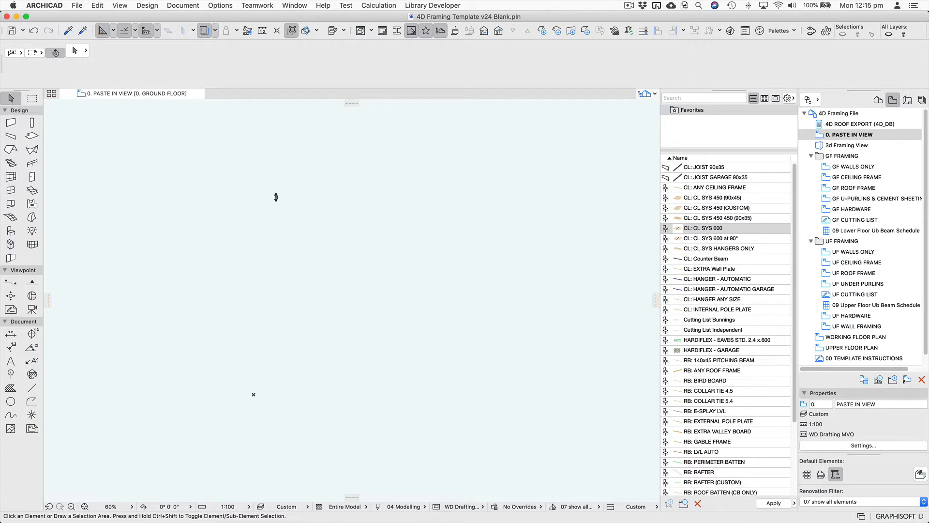
pyautogui.press('super+v')
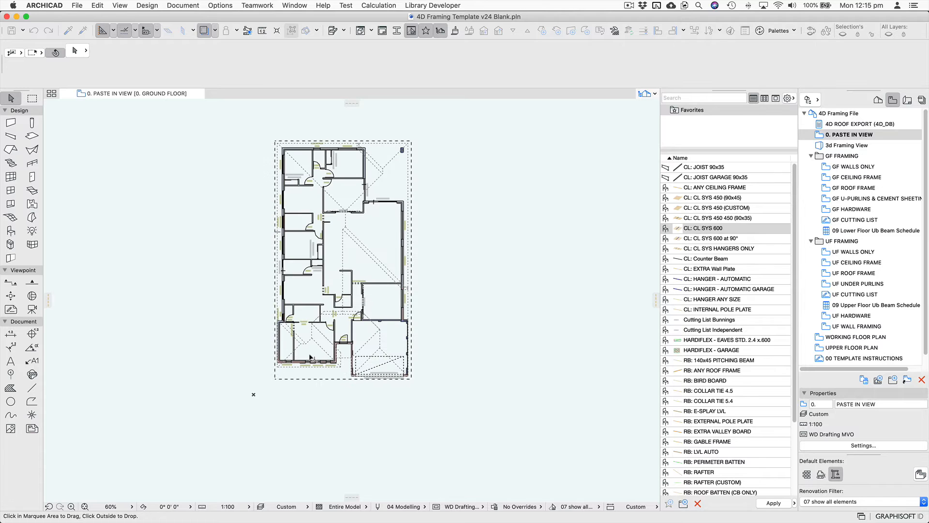
pyautogui.click(279, 363)
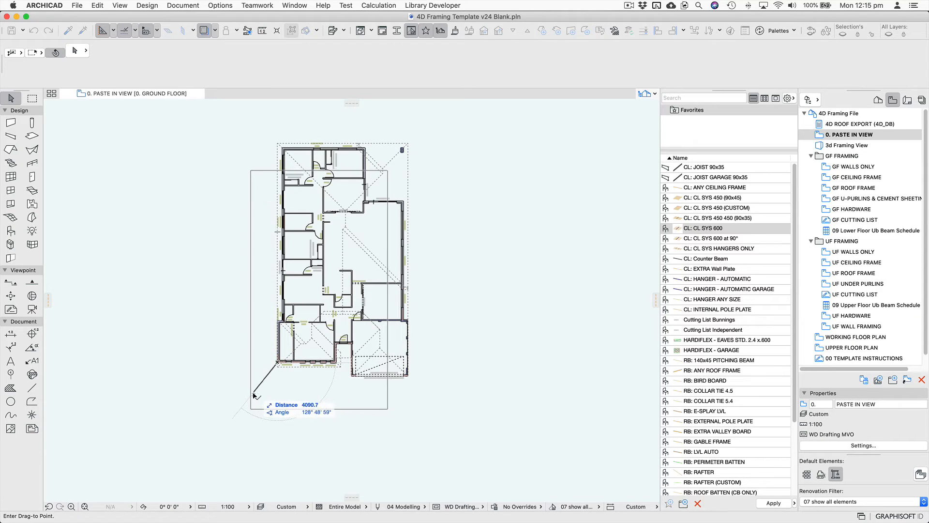
pyautogui.click(253, 394)
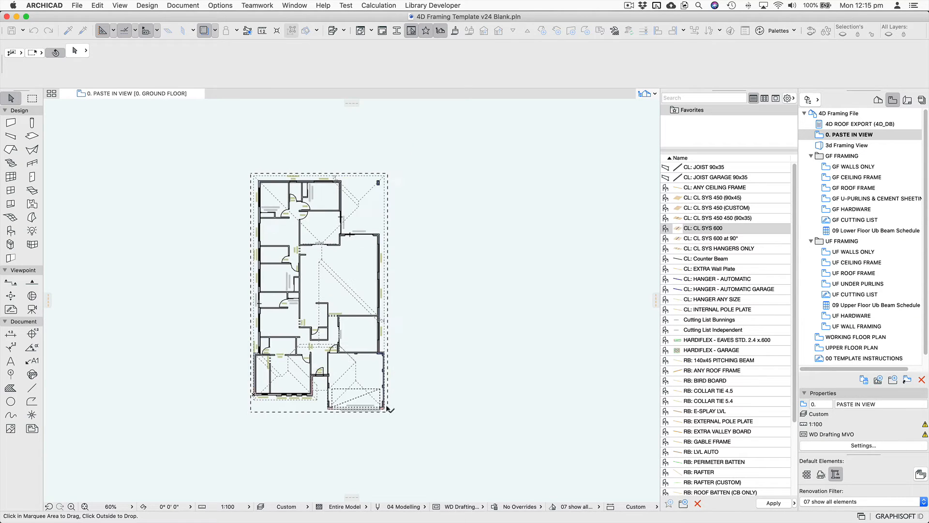
pyautogui.click(433, 402)
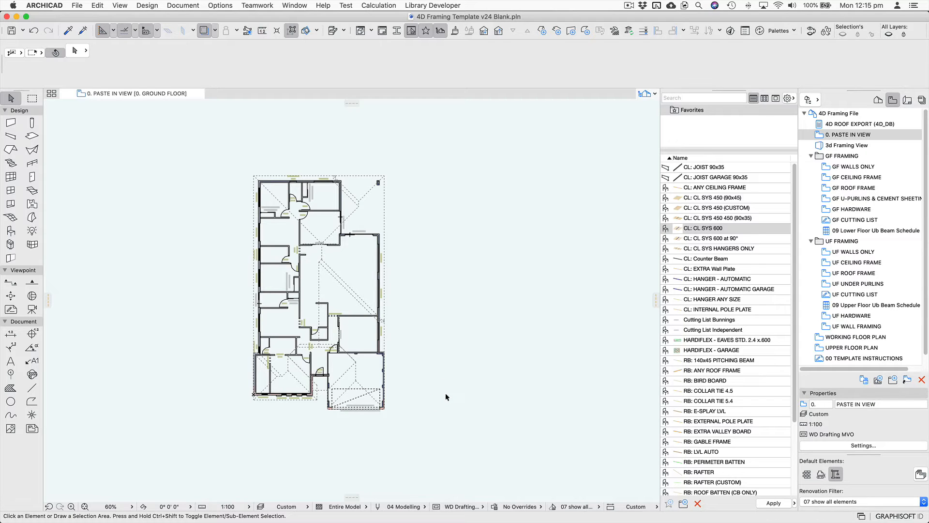
pyautogui.moveTo(446, 396); pyautogui.dragTo(456, 372, button='middle')
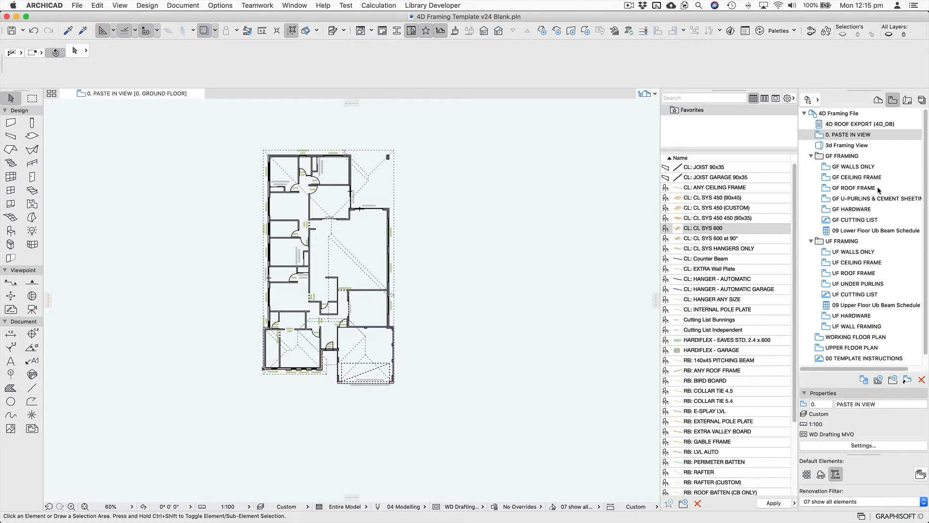
# Open the GF ROOF FRAME view from the GF FRAMING folder
pyautogui.click(872, 188)
pyautogui.click(858, 135)
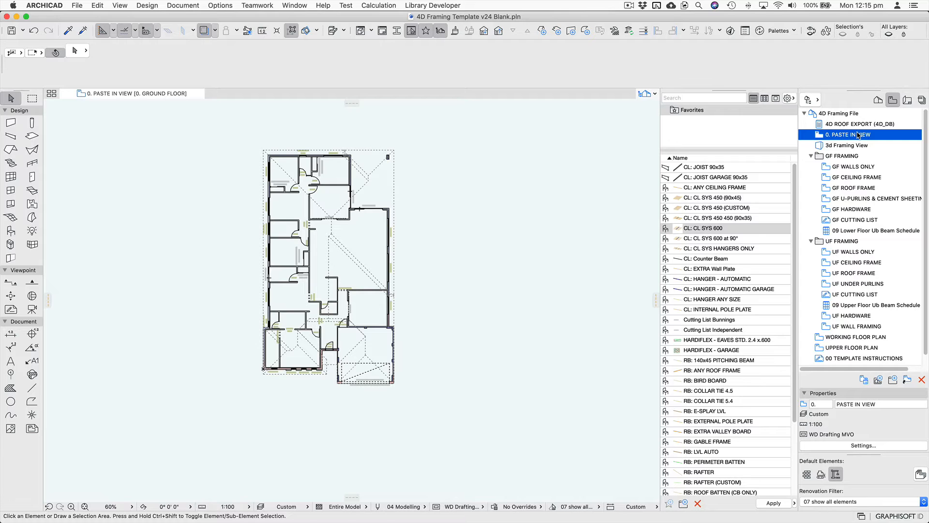
pyautogui.click(856, 220)
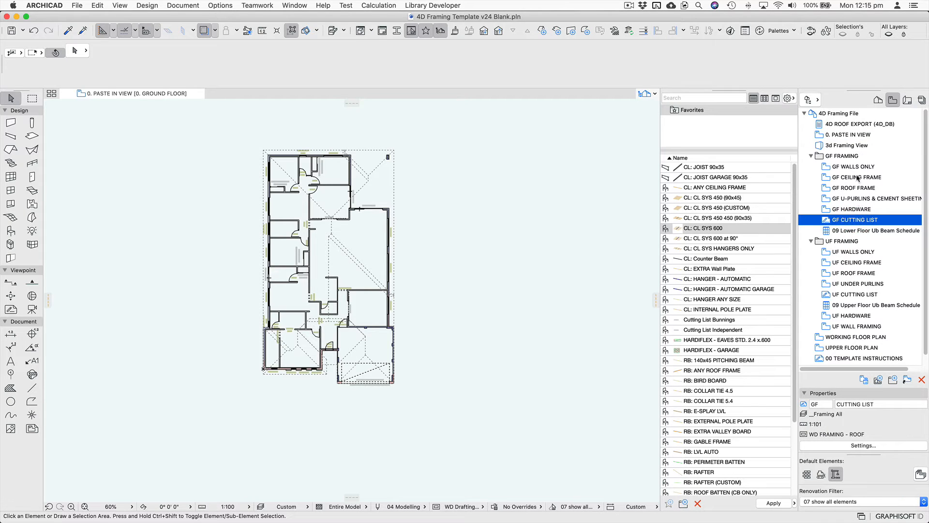
pyautogui.doubleClick(862, 188)
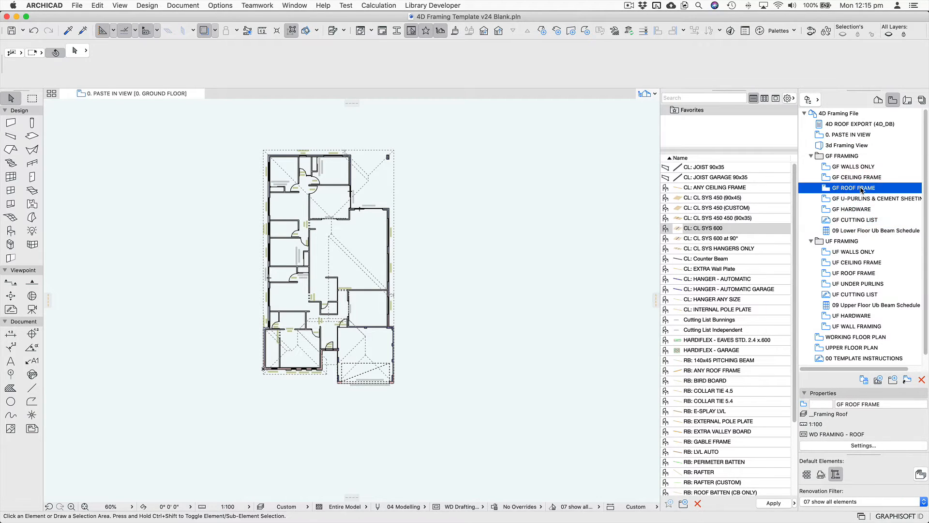
pyautogui.moveTo(562, 289); pyautogui.dragTo(516, 283, button='middle')
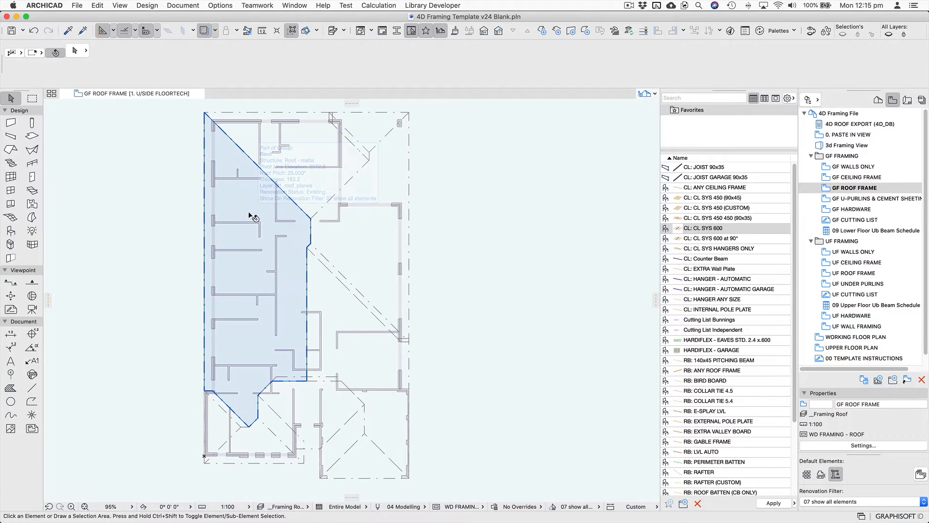
# Select all roof planes in the plan and open the roof accessory settings for the 4D Roofing object
pyautogui.click(324, 248)
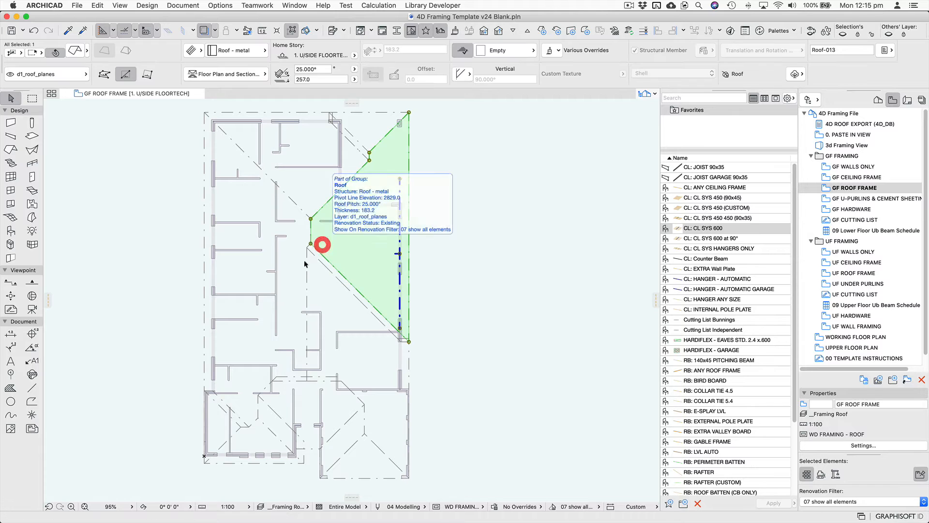
pyautogui.press('Escape')
pyautogui.doubleClick(11, 150)
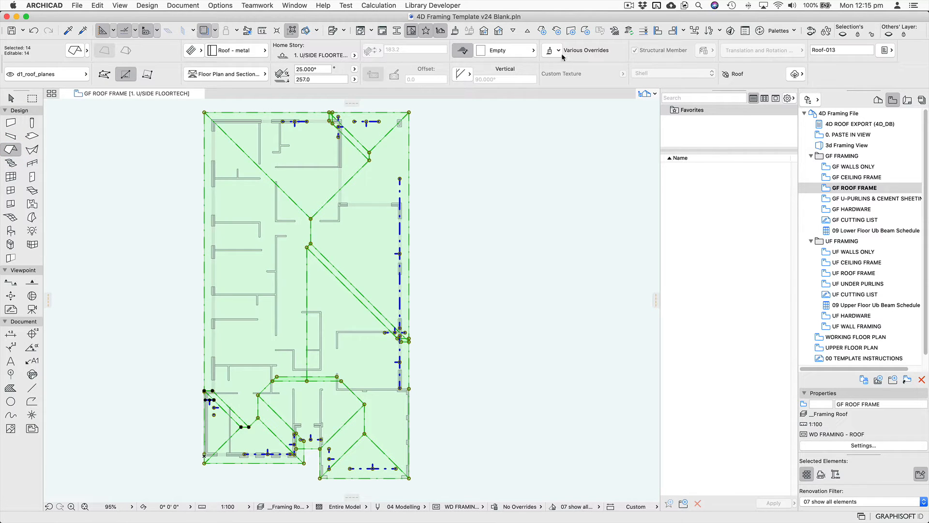
pyautogui.click(542, 31)
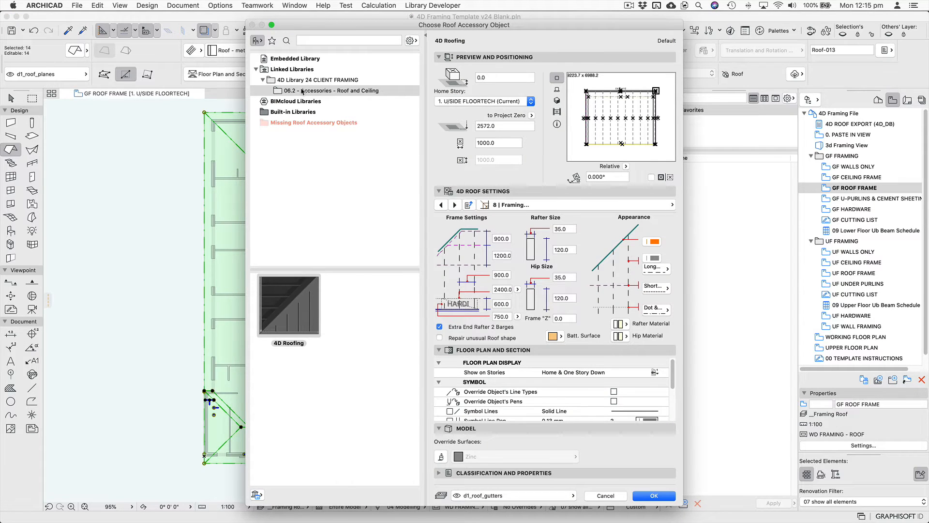
# Review the 4D Roofing settings pages for framing, under-purlins, special codes and framing 2D display
pyautogui.click(490, 206)
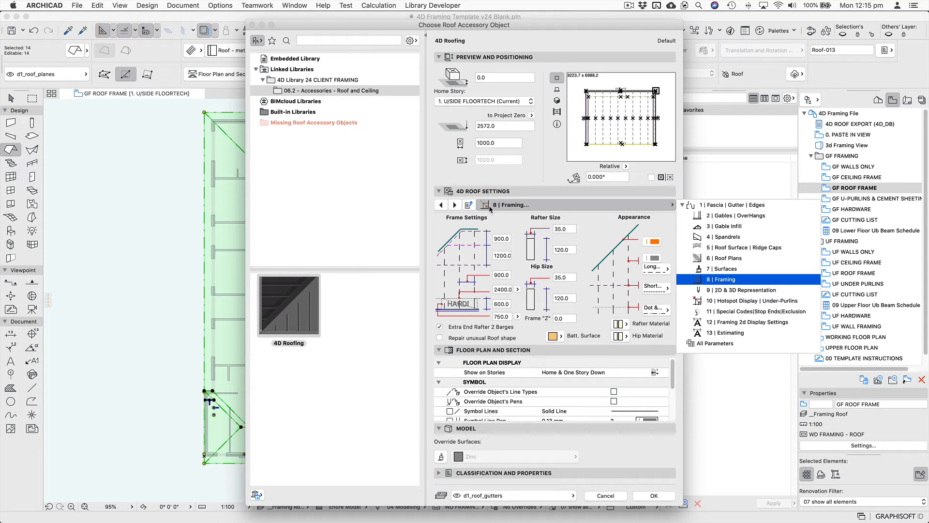
pyautogui.click(489, 205)
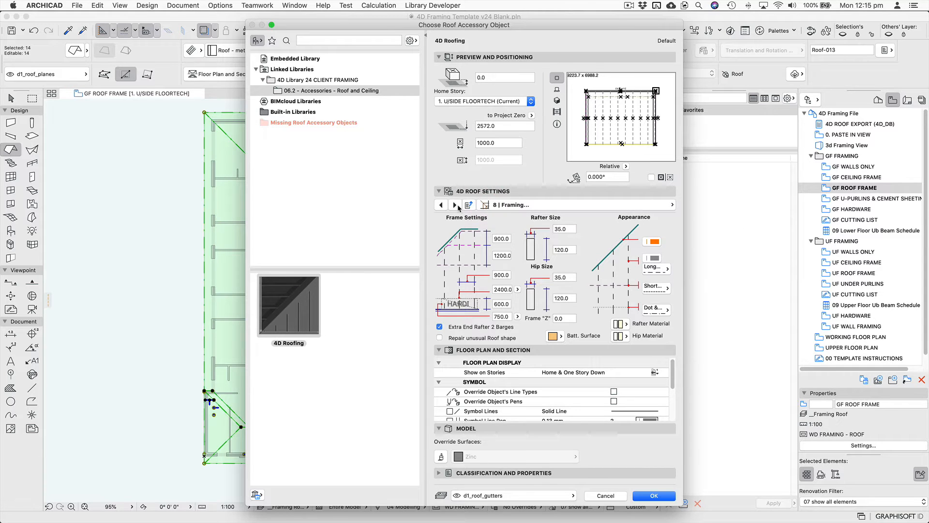
pyautogui.click(455, 205)
pyautogui.click(456, 205)
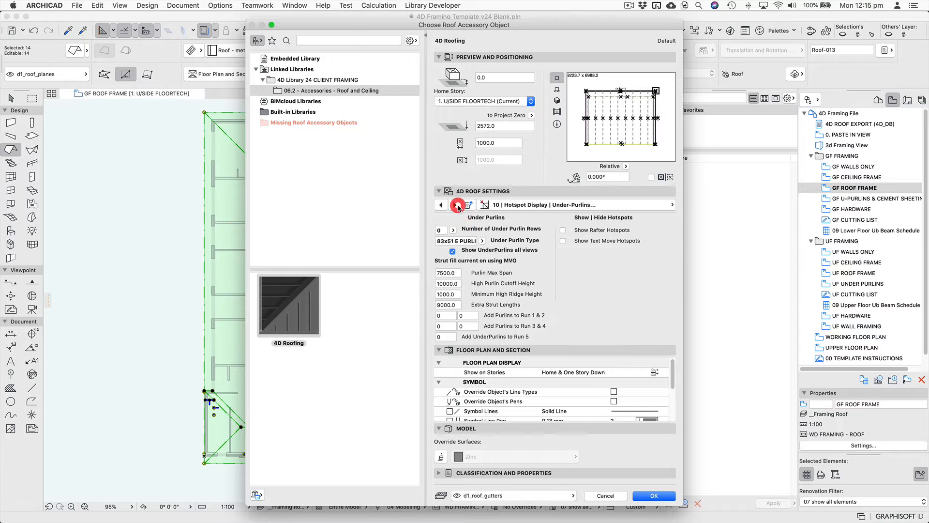
pyautogui.click(455, 205)
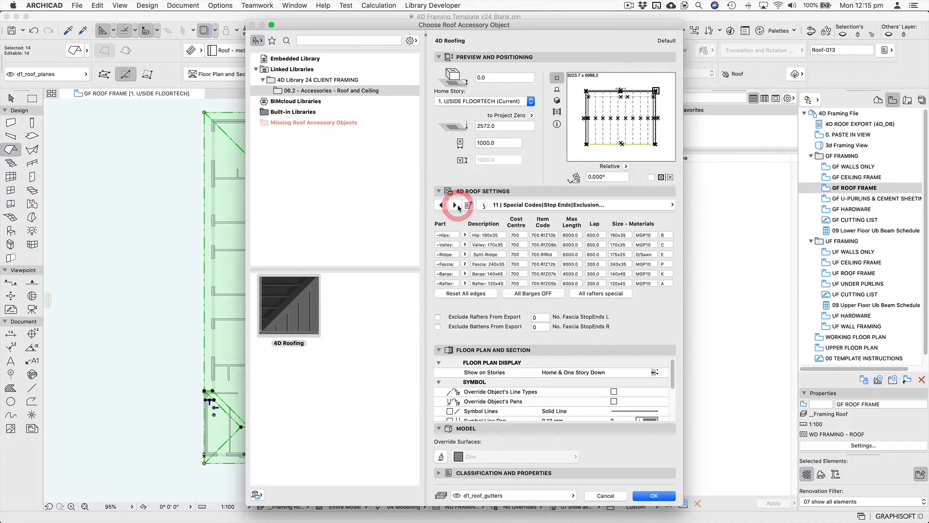
pyautogui.click(455, 206)
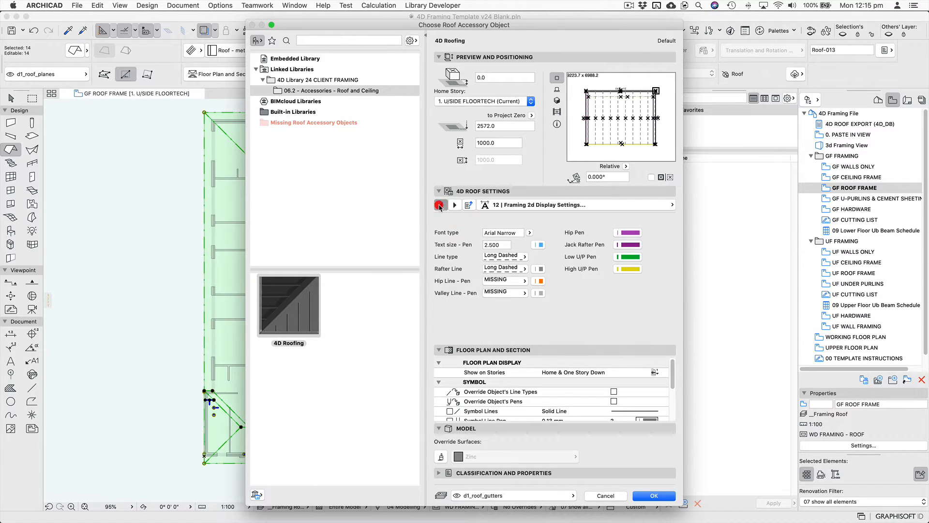
pyautogui.click(440, 205)
pyautogui.click(440, 205)
pyautogui.click(440, 206)
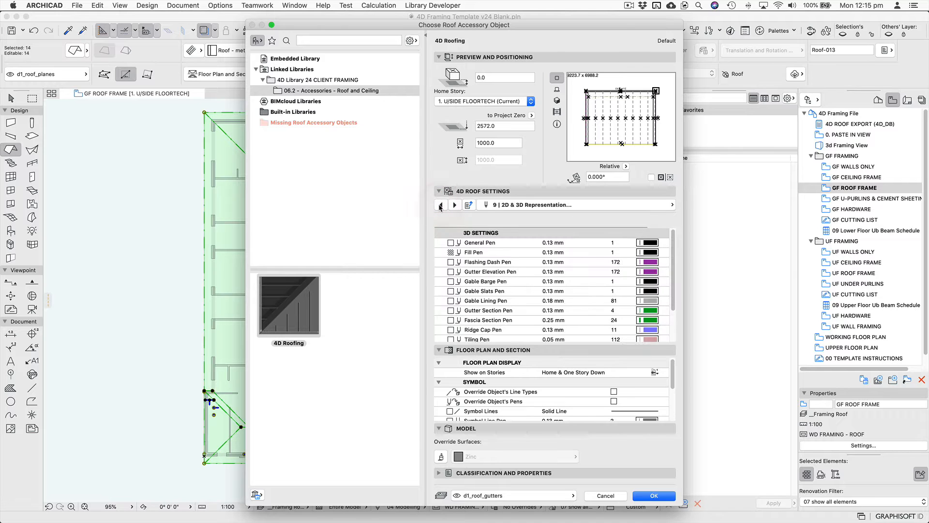
# Apply the 4D Roofing accessory to all the selected roof planes
pyautogui.click(653, 495)
pyautogui.click(473, 407)
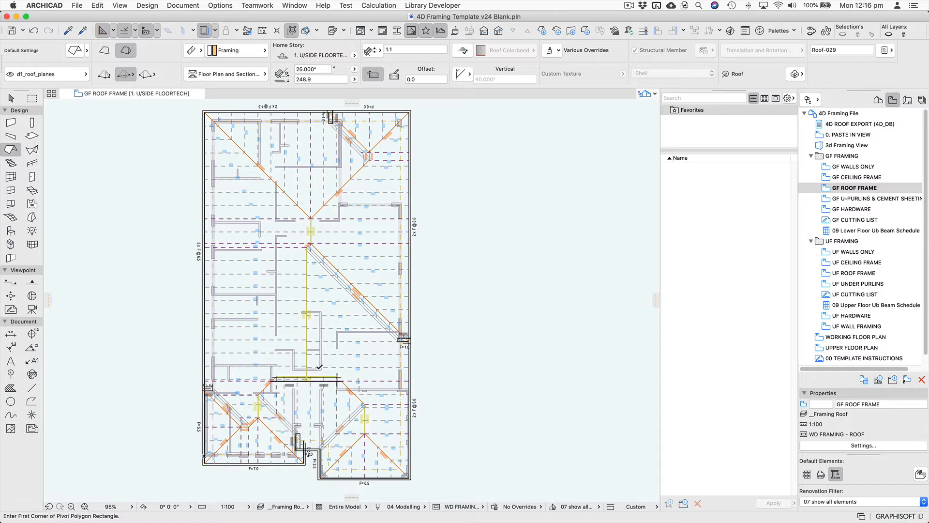
pyautogui.scroll(3, 317, 370)
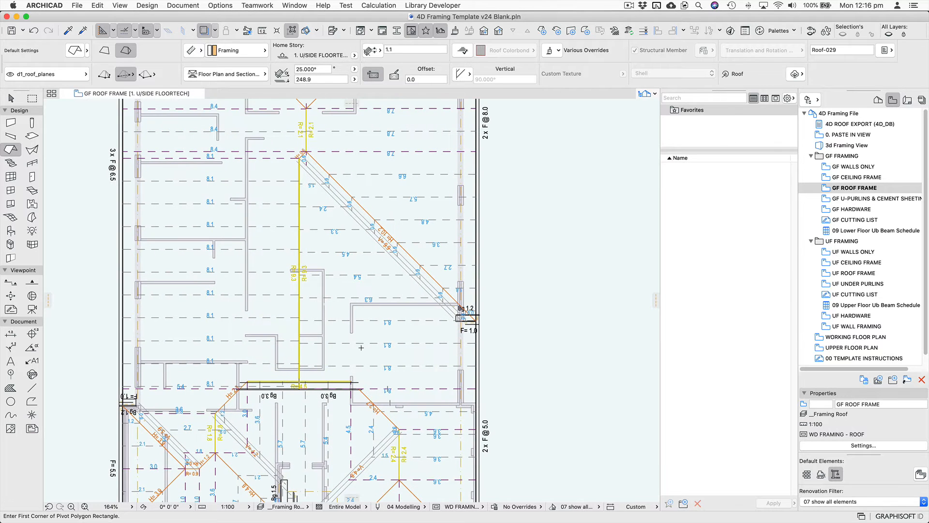
pyautogui.press('Escape')
# Try offsetting the short horizontal edge of the roof plane beside the long valley upward, and undo the edit
pyautogui.click(363, 357)
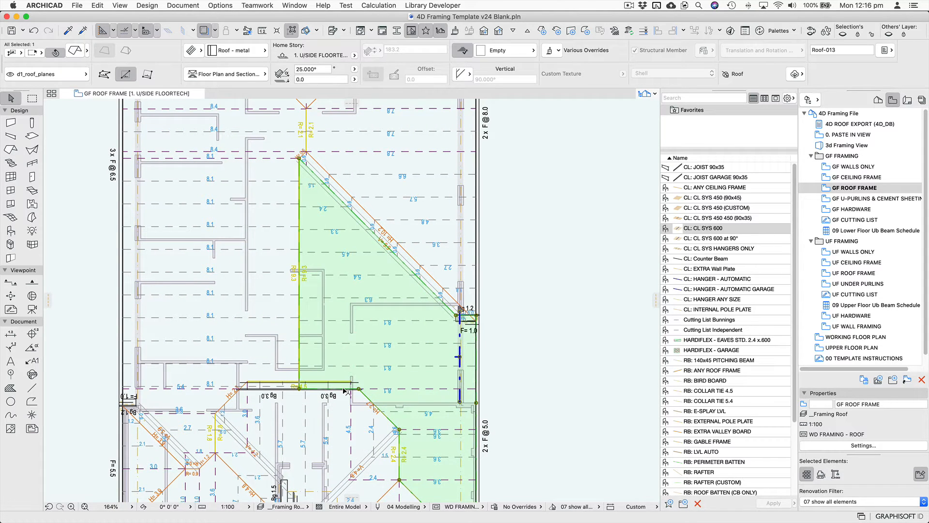
pyautogui.click(345, 390)
pyautogui.click(425, 435)
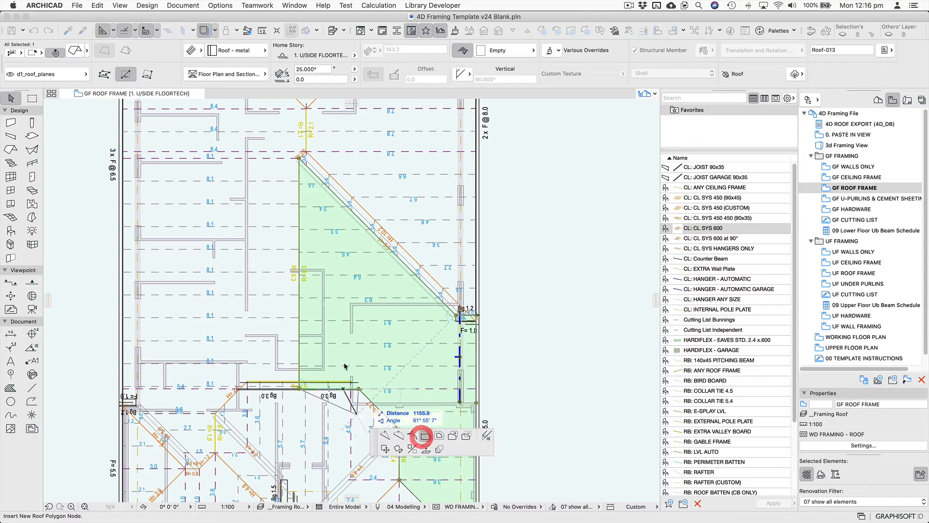
pyautogui.click(341, 358)
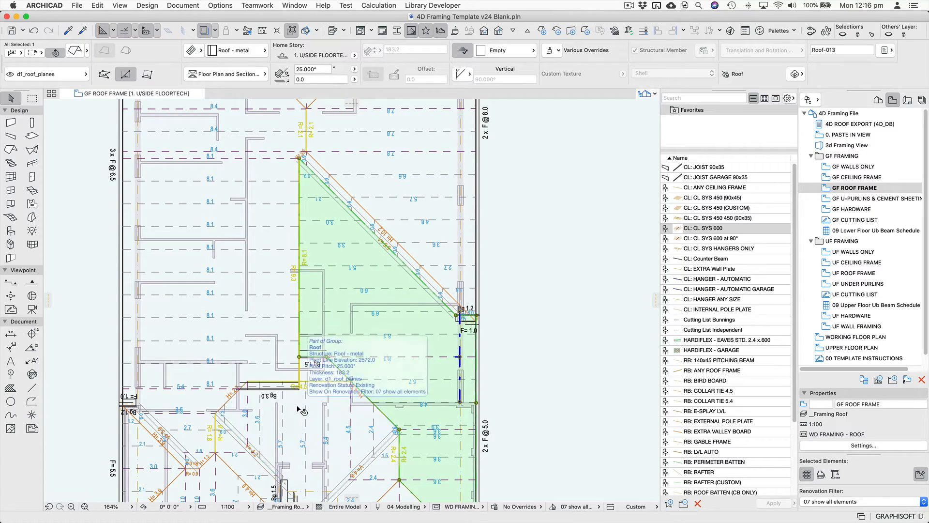
pyautogui.press('super+z')
pyautogui.press('Escape')
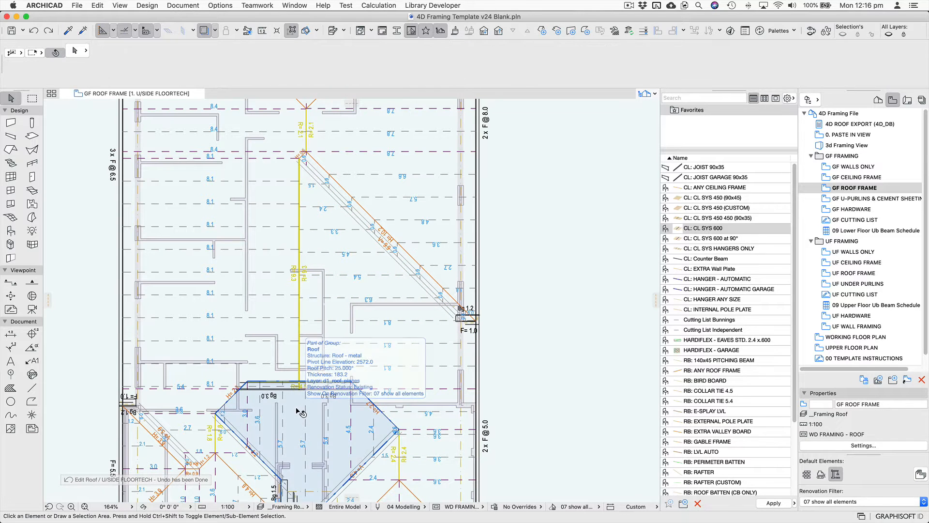
# Shift the rafters of the 4D Roofing object beside the long valley by a rafter offset of about 110 mm
pyautogui.click(337, 321)
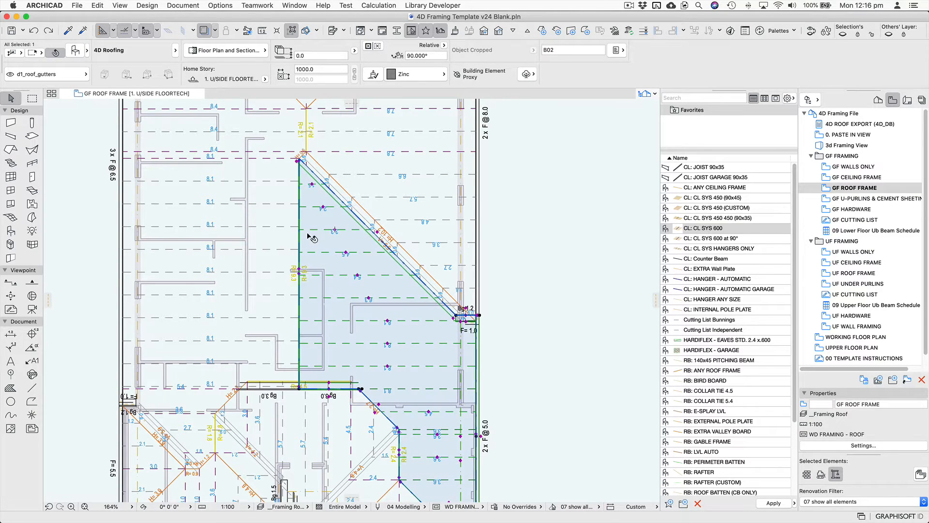
pyautogui.click(311, 179)
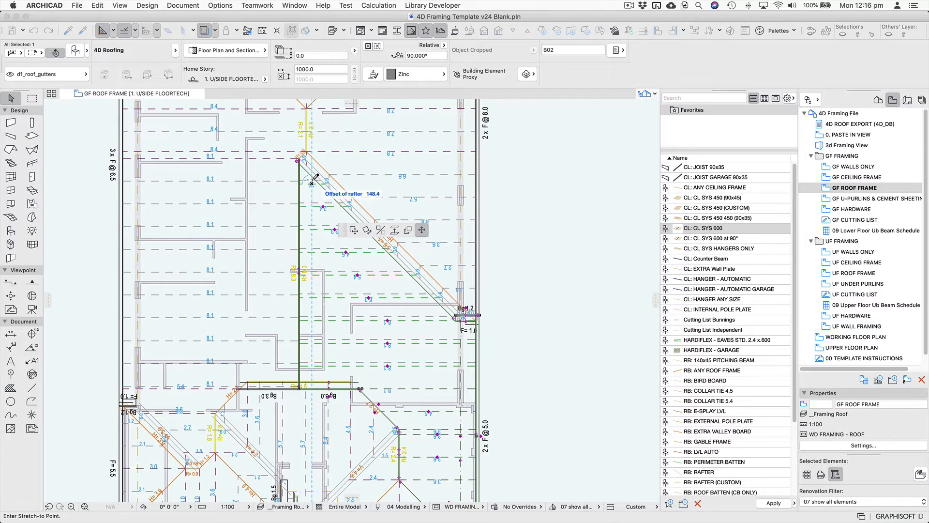
pyautogui.click(286, 191)
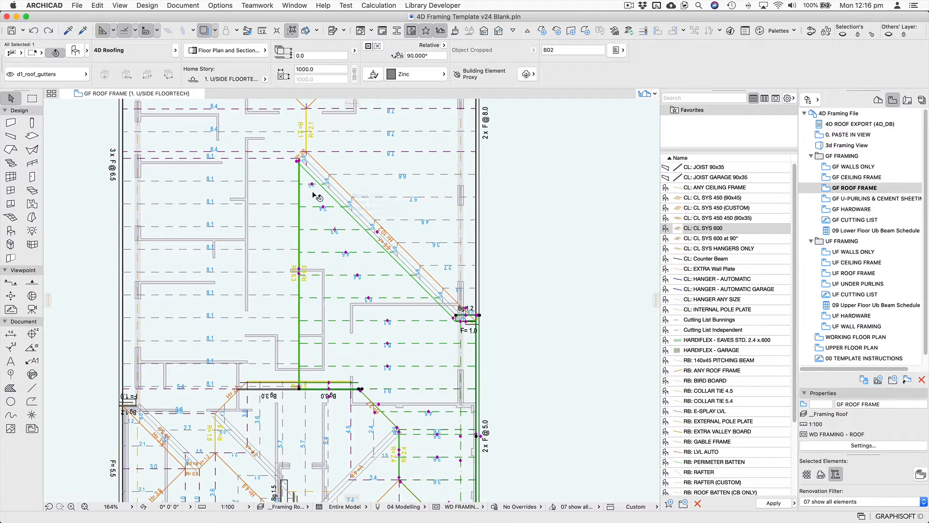
pyautogui.moveTo(314, 195); pyautogui.dragTo(354, 236, button='middle')
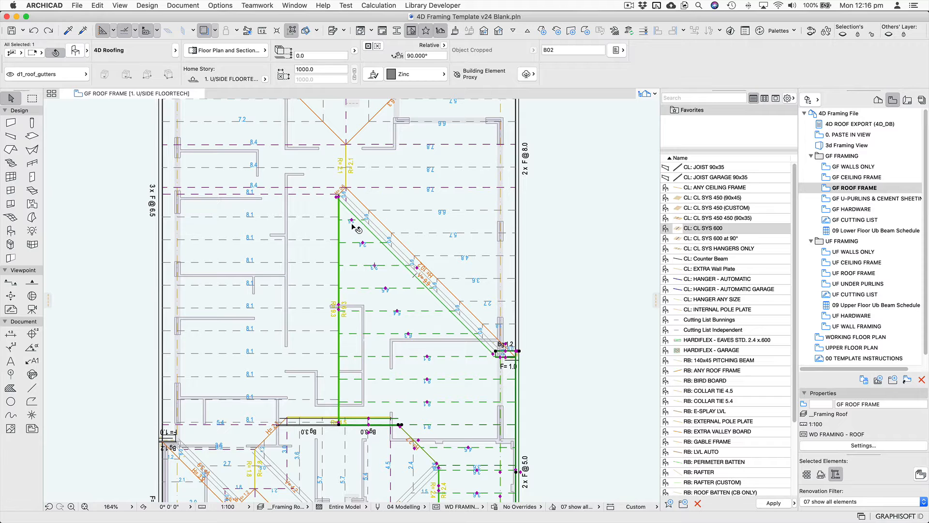
pyautogui.click(352, 209)
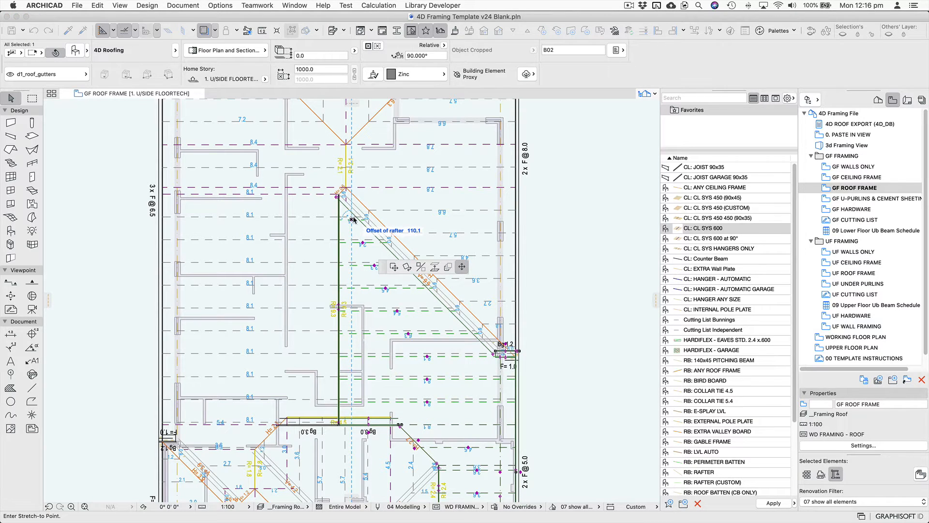
pyautogui.click(354, 220)
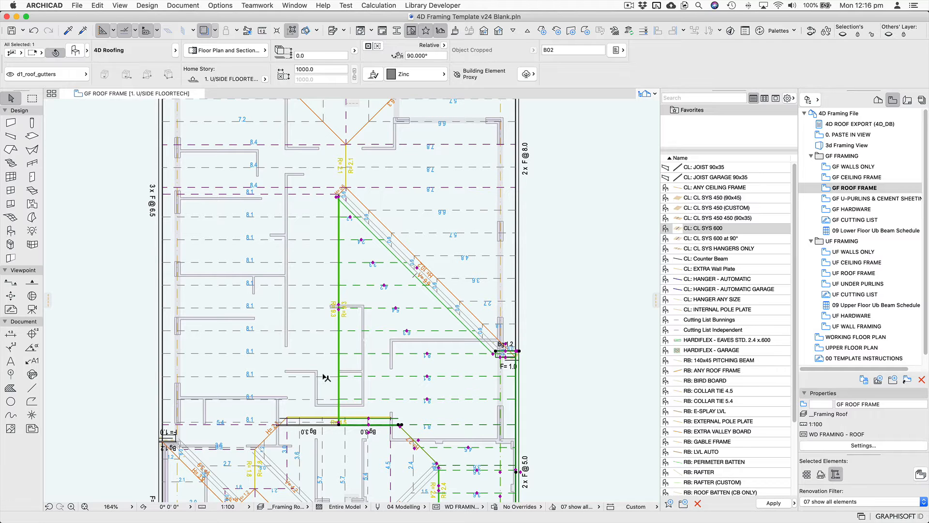
# Lengthen the hip of the large right-hand 4D Roofing object from the right end of the central gable up to the main ridge
pyautogui.click(608, 423)
pyautogui.moveTo(593, 431); pyautogui.dragTo(586, 354, button='middle')
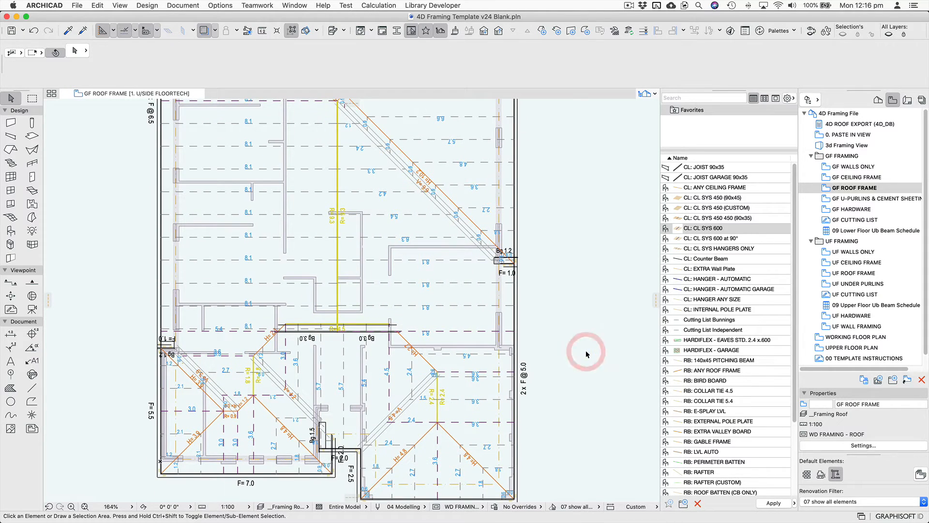
pyautogui.click(391, 370)
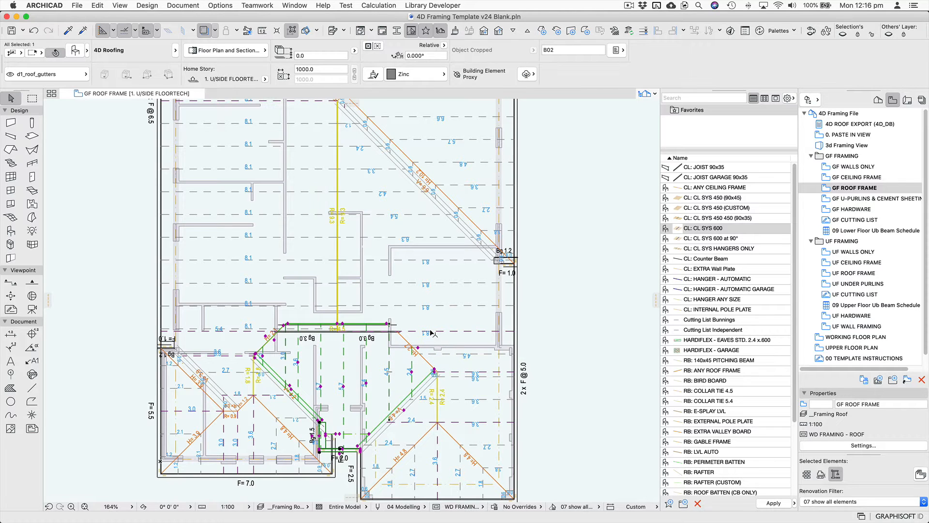
pyautogui.click(431, 333)
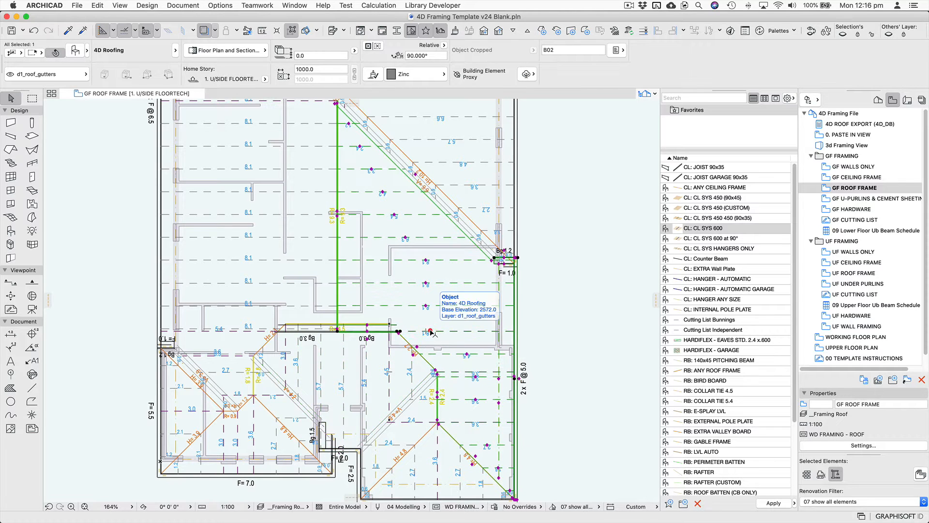
pyautogui.click(399, 333)
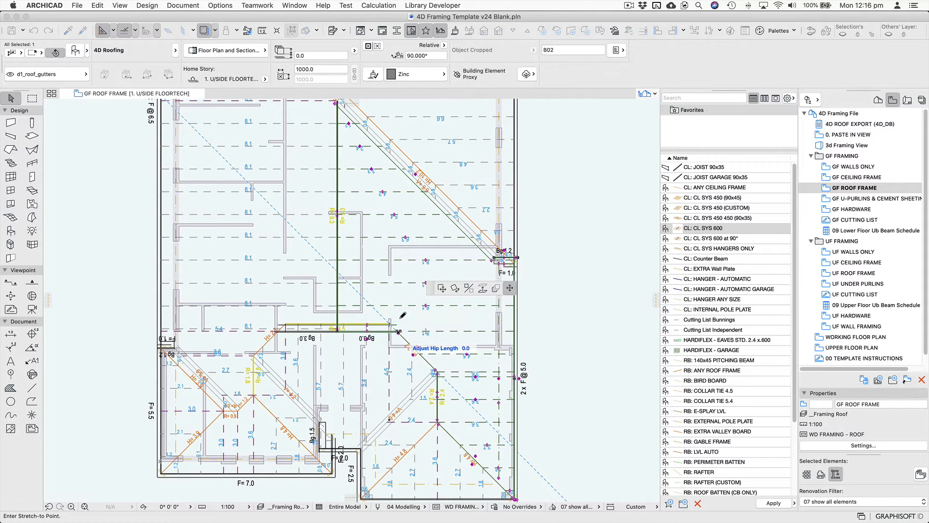
pyautogui.click(336, 273)
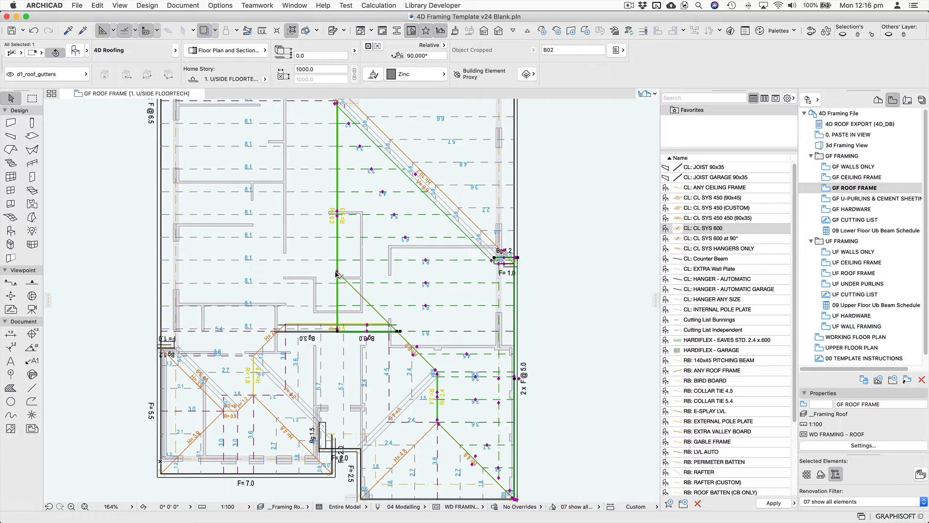
# Lengthen the hip of the central 4D Roofing object by about 2996 mm from the left end of its short ridge to meet the opposite hip
pyautogui.click(293, 282)
pyautogui.click(286, 371)
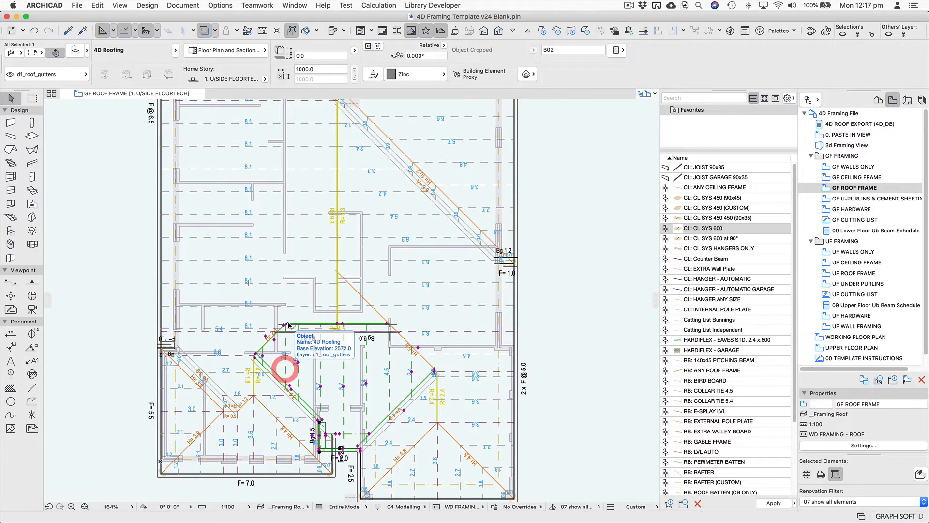
pyautogui.click(283, 326)
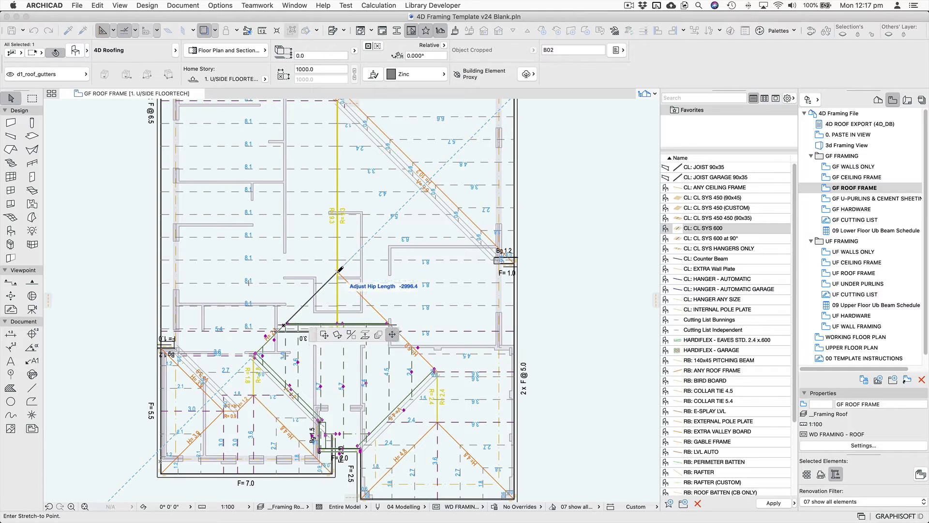
pyautogui.click(337, 273)
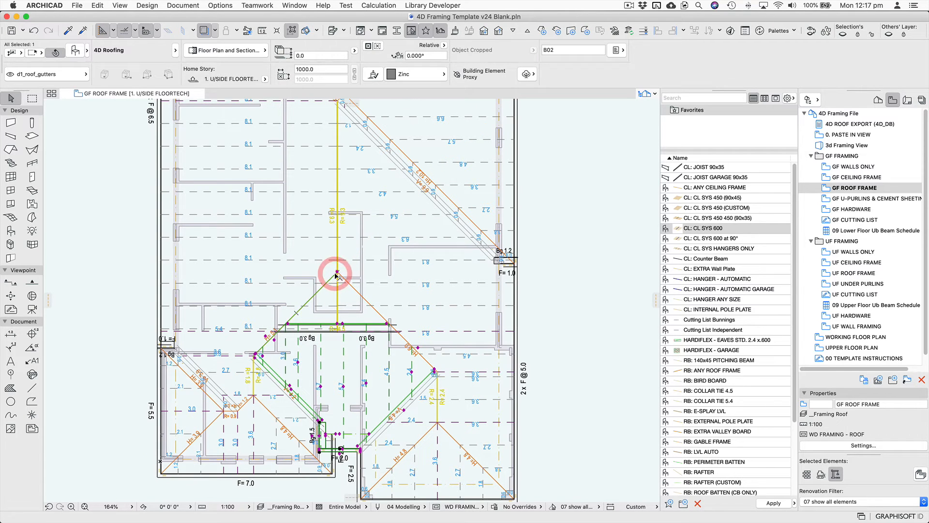
pyautogui.click(570, 323)
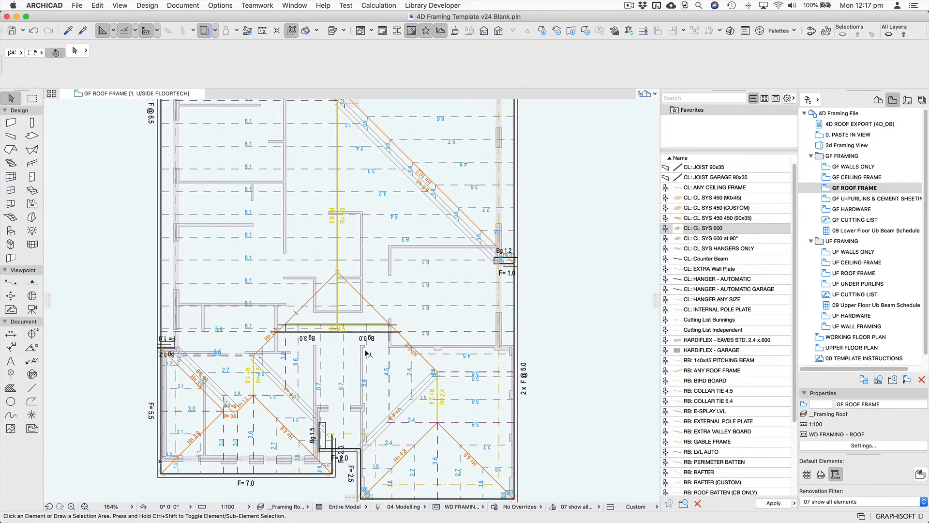
# Enable Show Rafter Hotspots in the hotspot display settings of the central 4D Roofing object
pyautogui.click(290, 348)
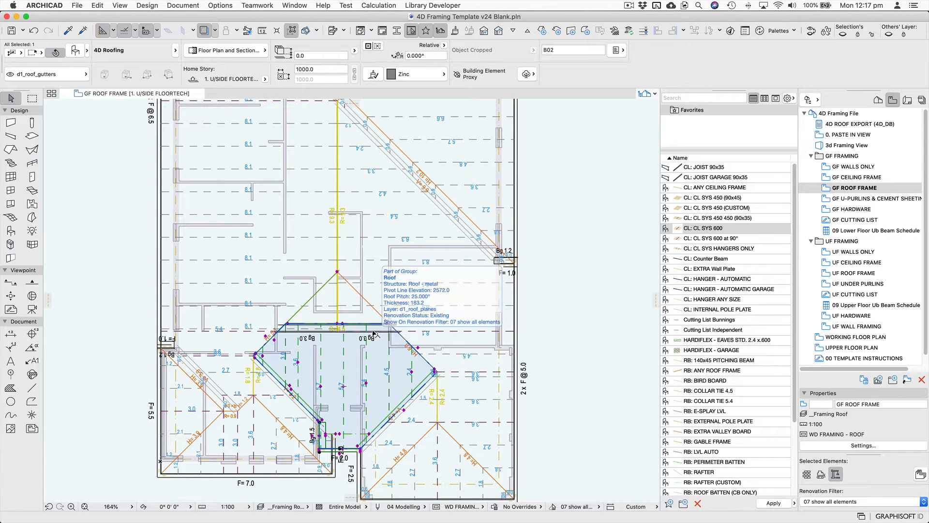
pyautogui.press('super+t')
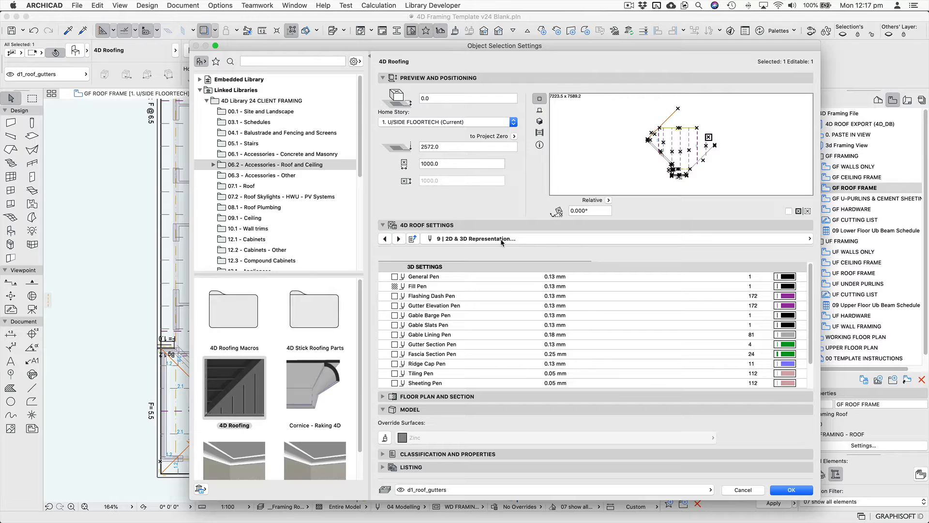
pyautogui.click(501, 239)
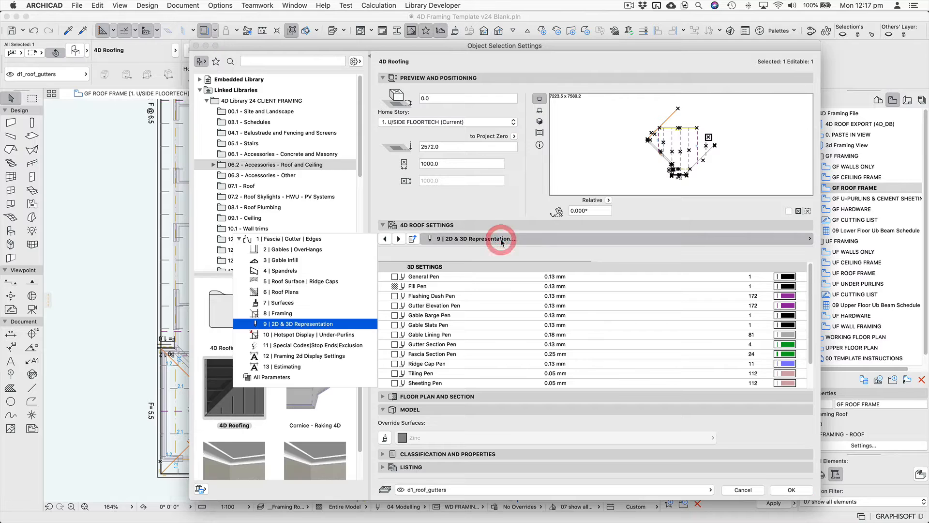
pyautogui.click(350, 347)
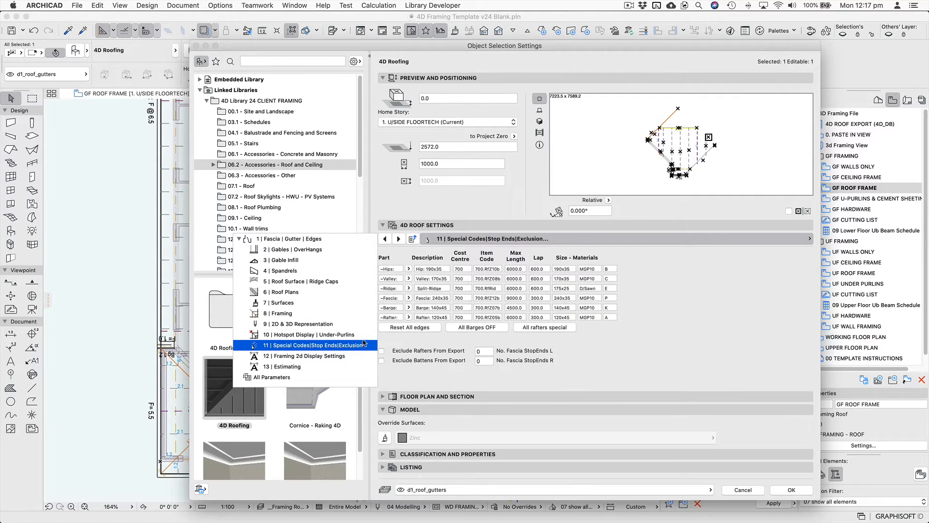
pyautogui.click(339, 334)
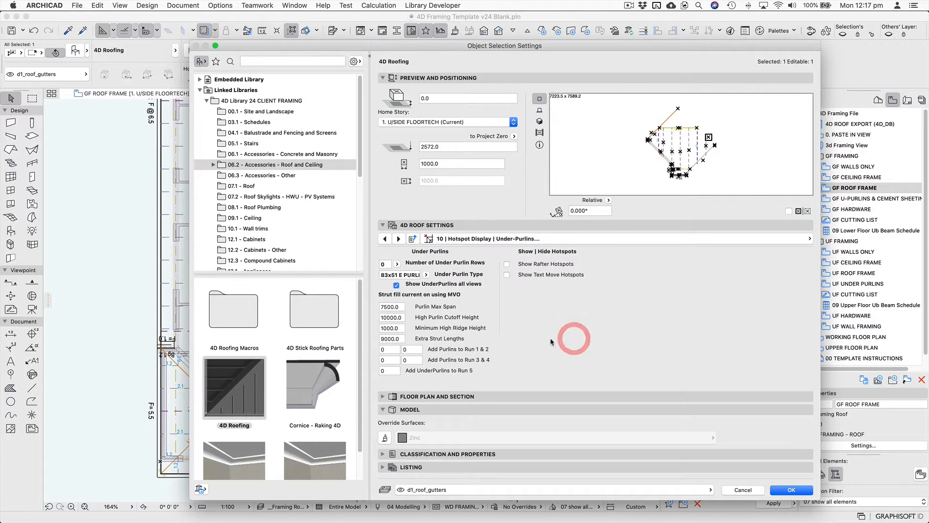
pyautogui.click(507, 264)
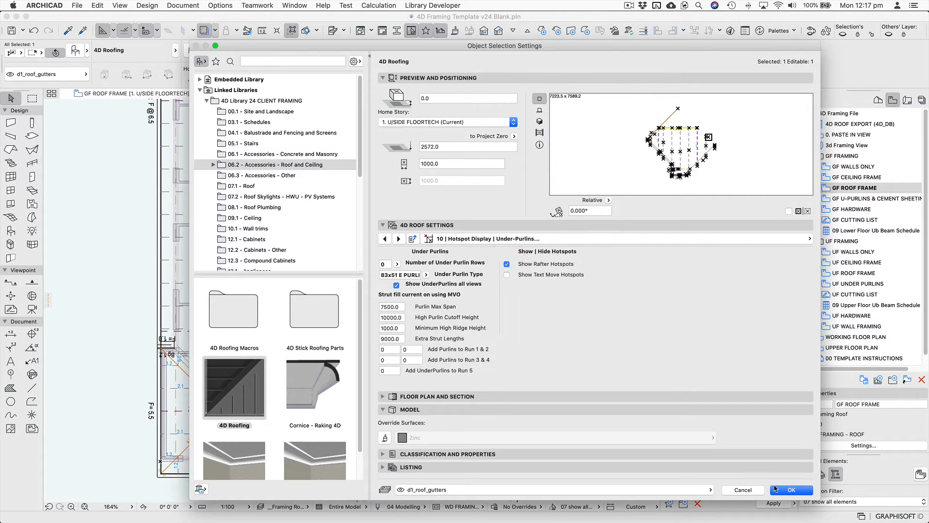
pyautogui.click(792, 491)
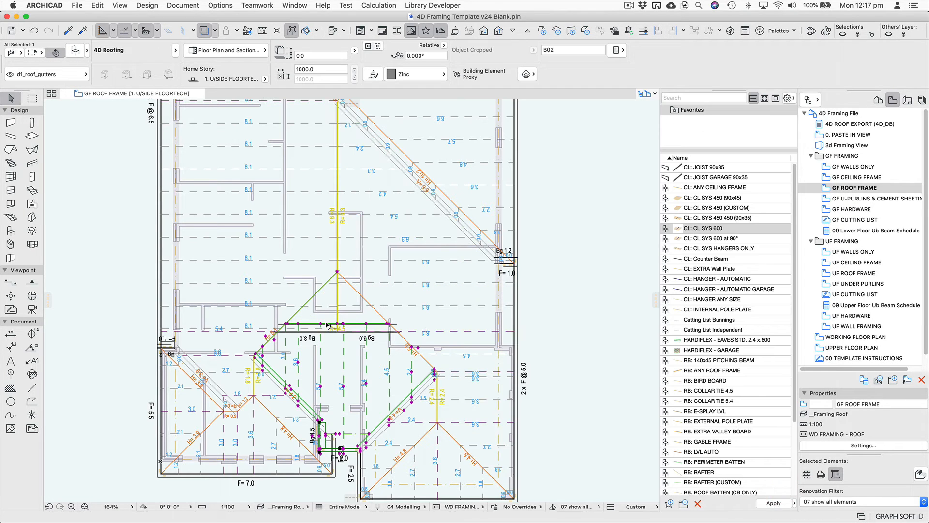
# Extend the four middle rafters of the central roof plane up to the extended hips, giving rafter lengths of 4.2, 7.2, 7.8 and 6.6
pyautogui.scroll(5, 327, 324)
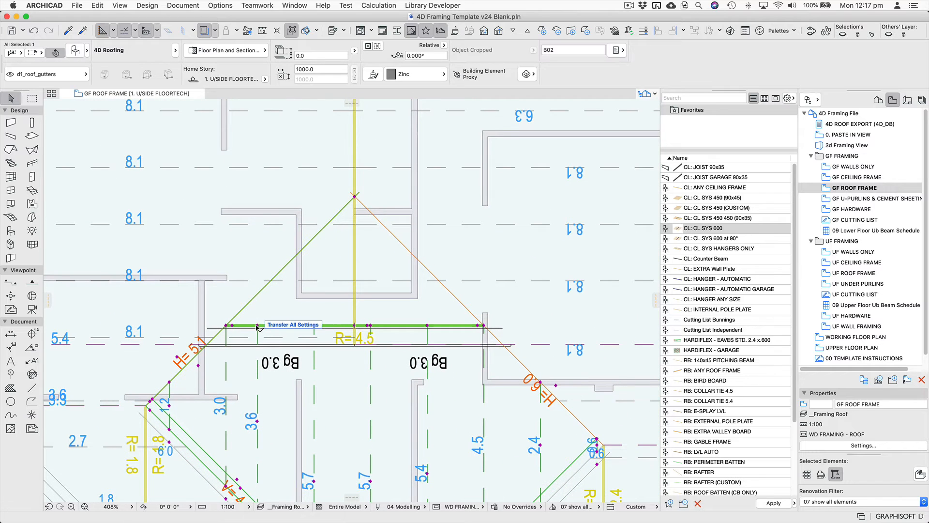
pyautogui.click(256, 325)
pyautogui.click(258, 293)
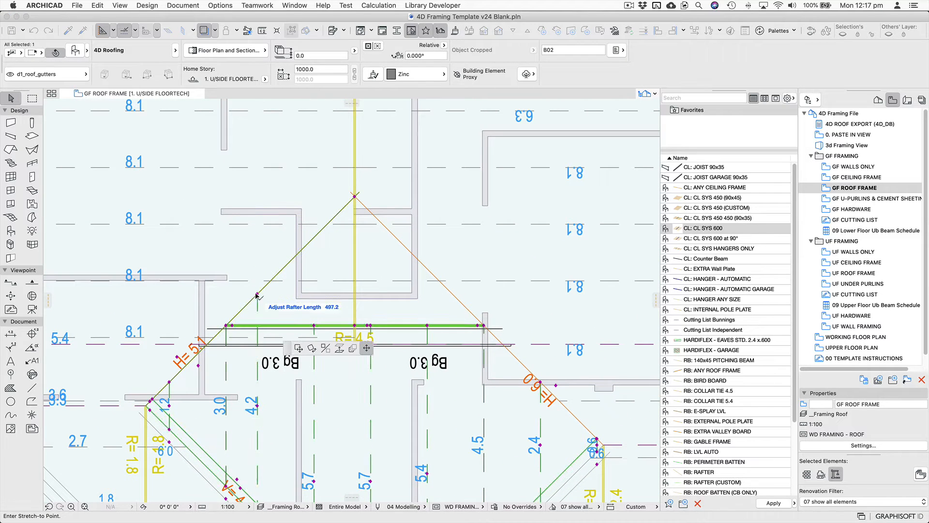
pyautogui.click(314, 325)
pyautogui.click(314, 237)
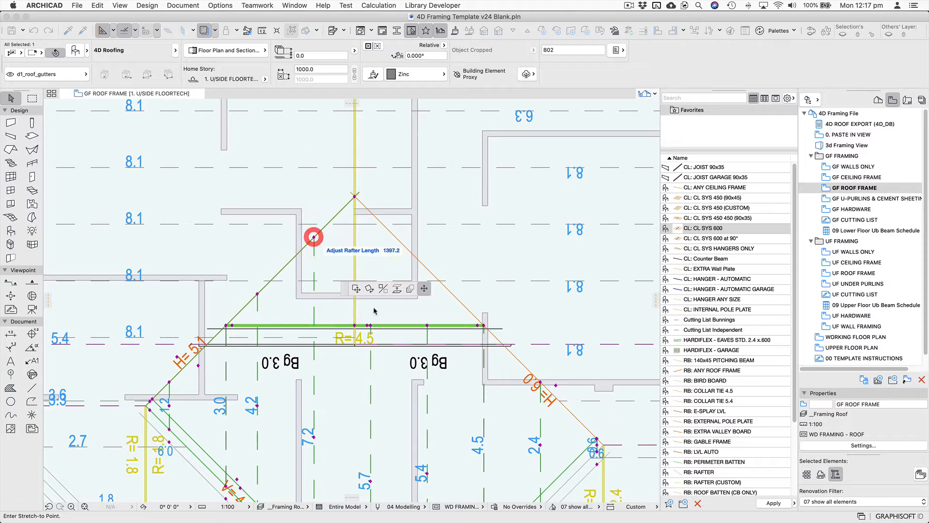
pyautogui.click(371, 325)
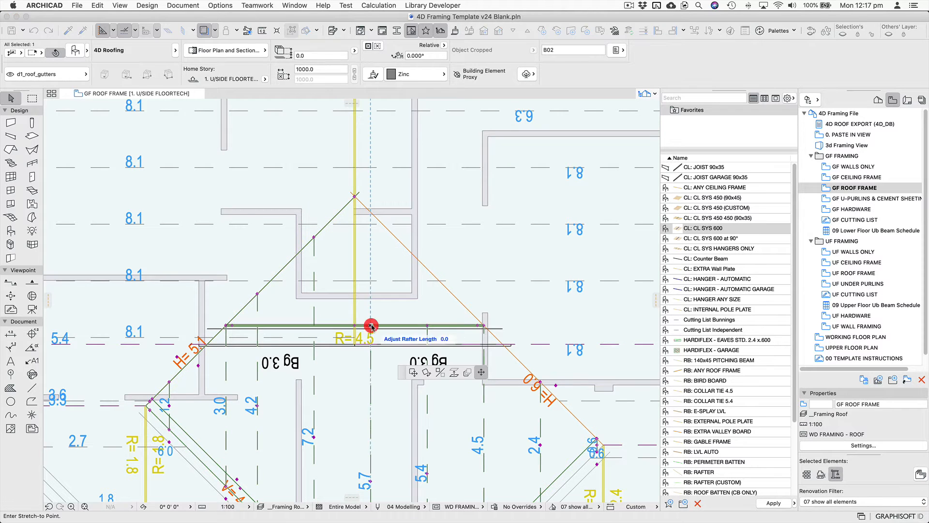
pyautogui.click(371, 214)
pyautogui.click(427, 324)
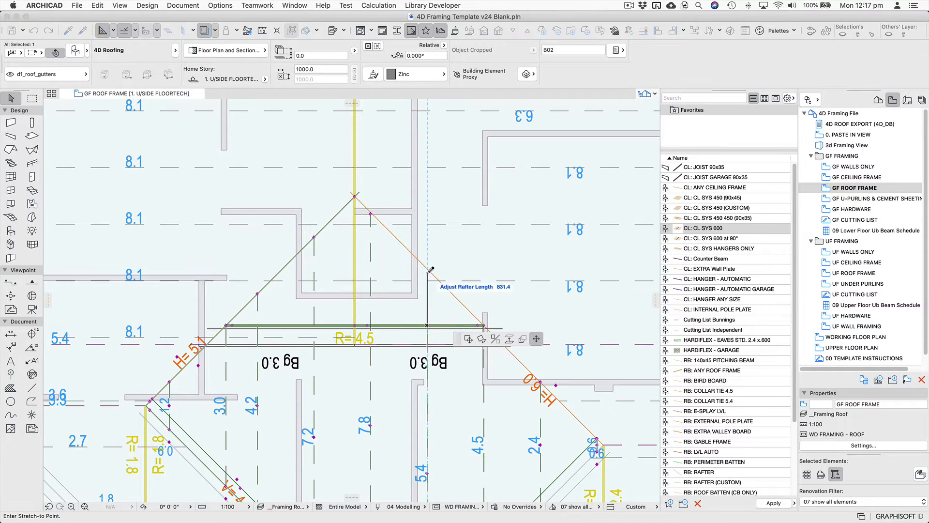
pyautogui.click(427, 268)
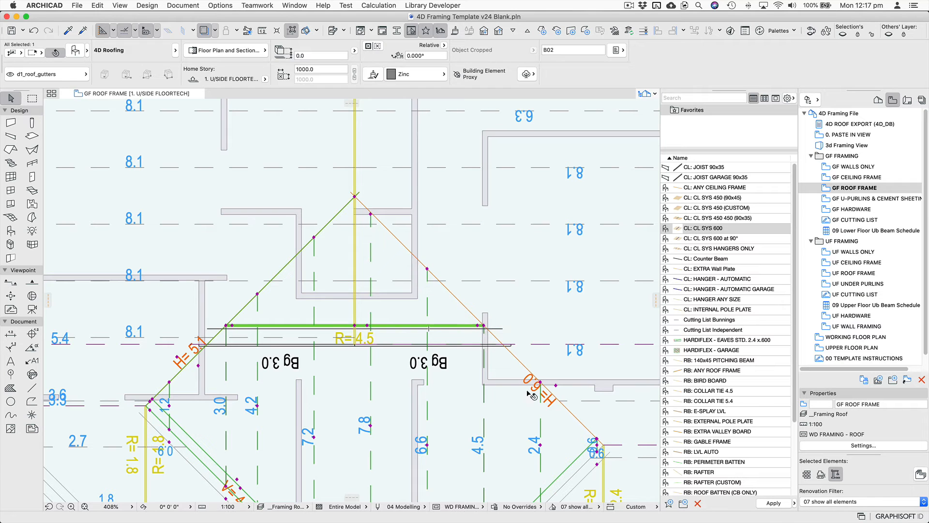
pyautogui.press('Escape')
# Change the member on the short horizontal edge of the central roof plane from a ridge to a bottom chord (Bot Cord)
pyautogui.scroll(-3, 488, 359)
pyautogui.scroll(-5, 436, 339)
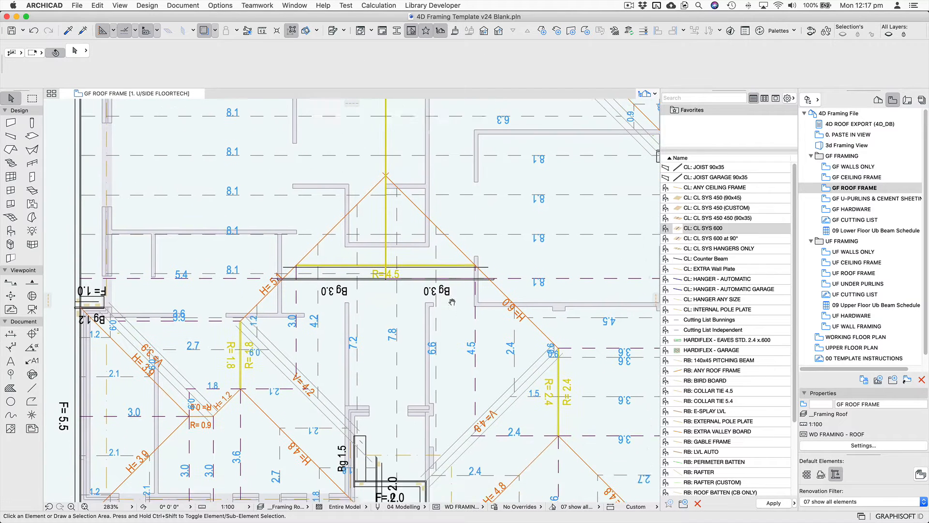
pyautogui.click(390, 300)
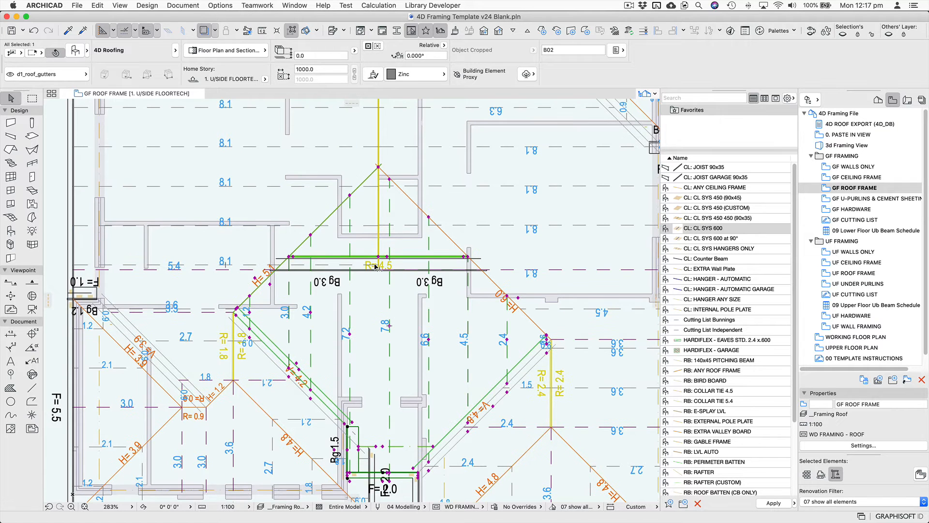
pyautogui.scroll(1, 377, 267)
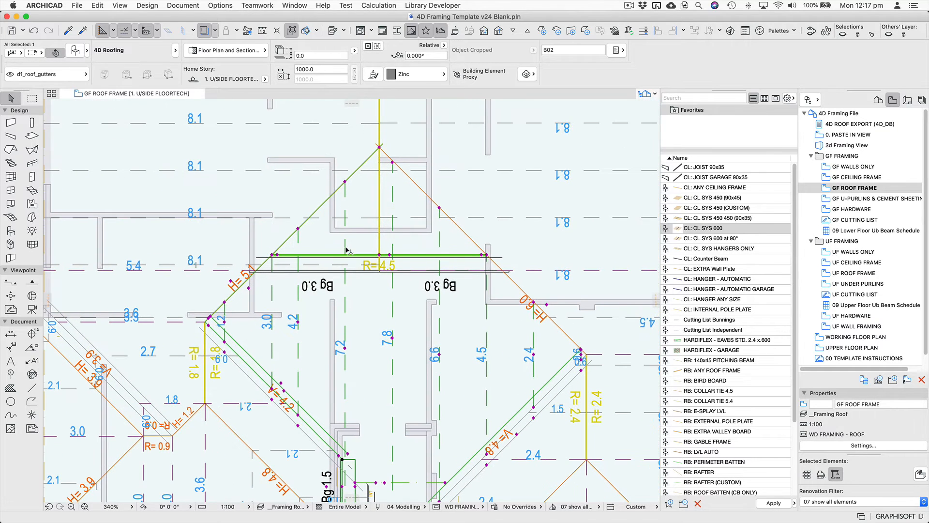
pyautogui.click(390, 255)
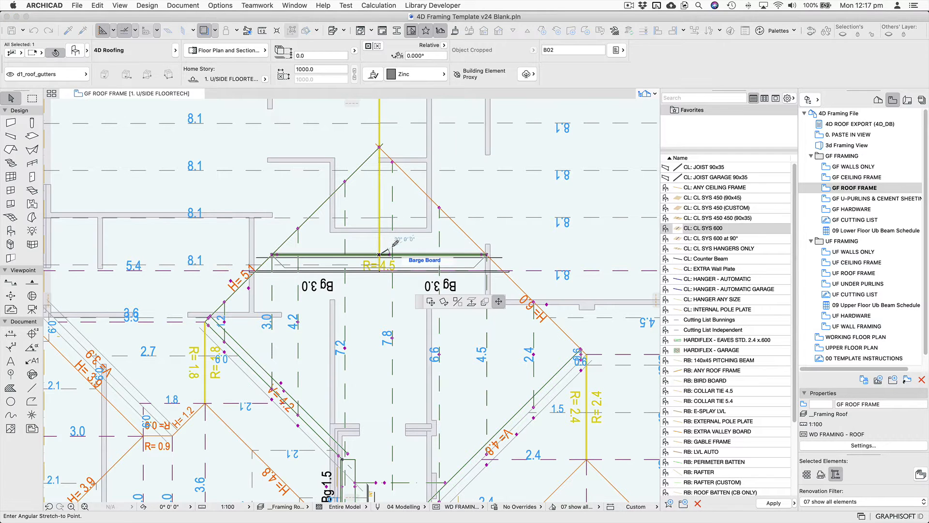
pyautogui.click(366, 304)
pyautogui.press('Escape')
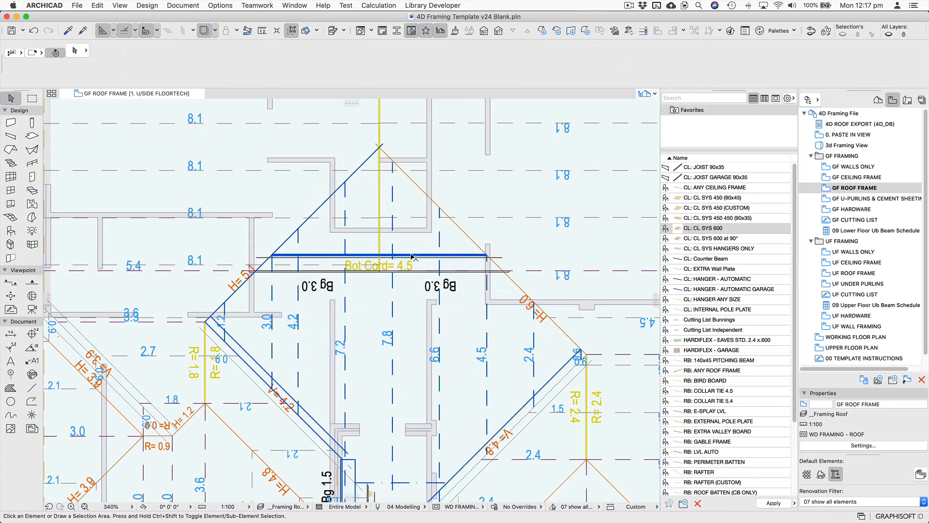
# Override Mitre2 at the inner end of the short F= 1.0 fascia beside the upper V= 3.9 valley, changing its label from INT to n/a
pyautogui.scroll(-3, 411, 257)
pyautogui.scroll(3, 411, 256)
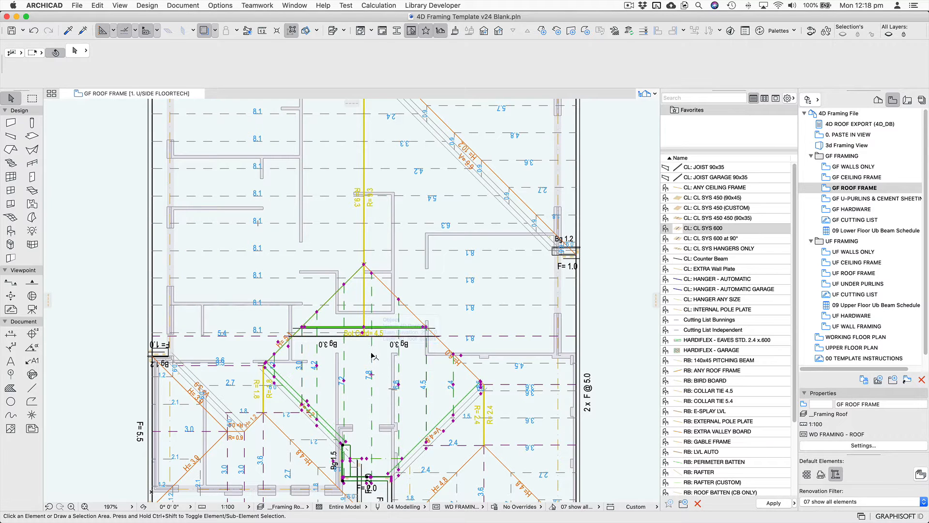
pyautogui.click(374, 327)
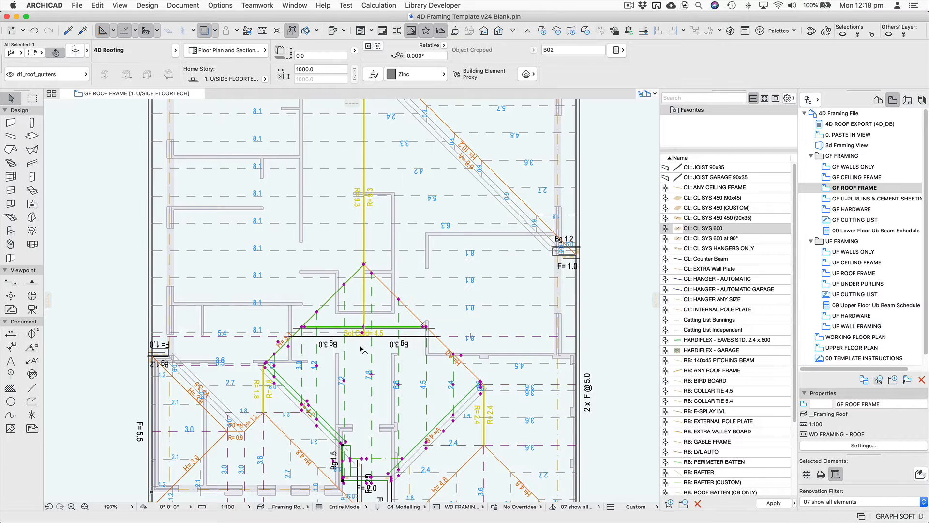
pyautogui.moveTo(386, 378); pyautogui.dragTo(386, 302, button='middle')
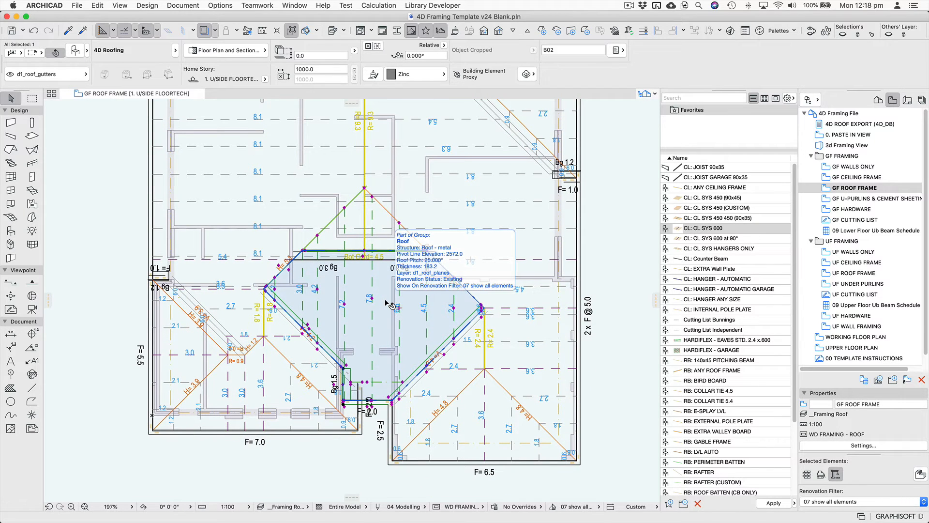
pyautogui.scroll(10, 431, 371)
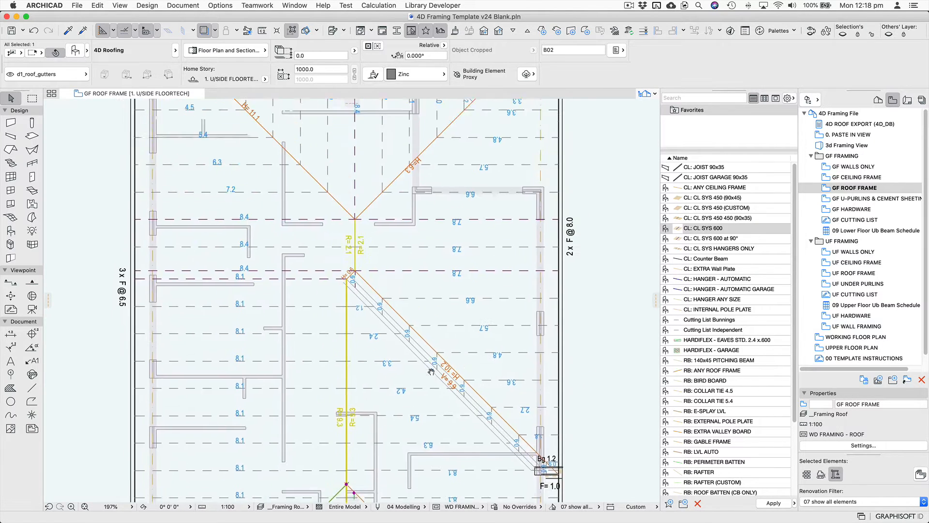
pyautogui.moveTo(431, 372); pyautogui.dragTo(429, 371, button='middle')
pyautogui.moveTo(521, 170); pyautogui.dragTo(519, 336, button='middle')
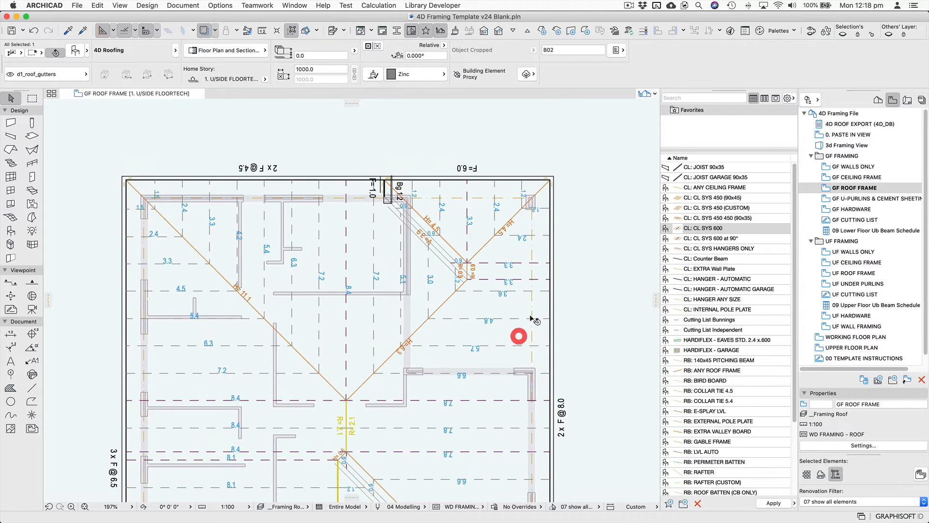
pyautogui.press('super+plus')
pyautogui.click(360, 166)
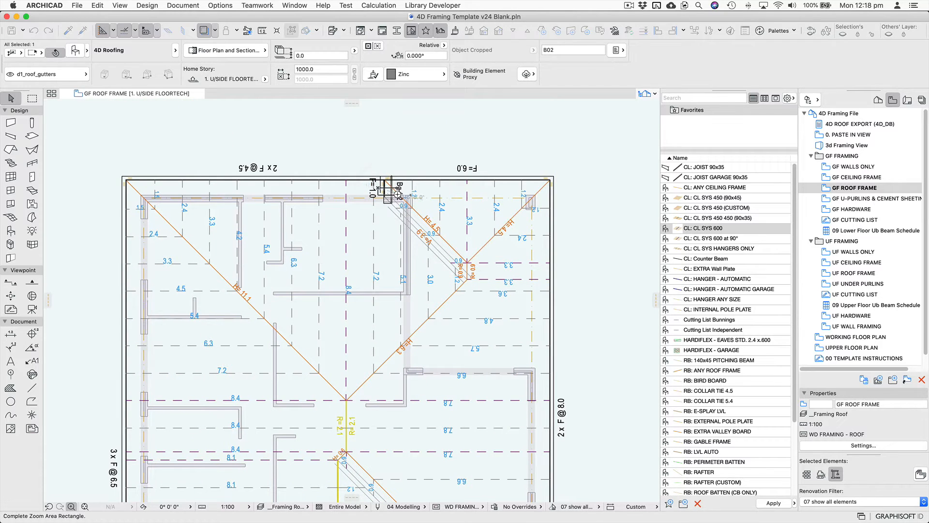
pyautogui.click(411, 227)
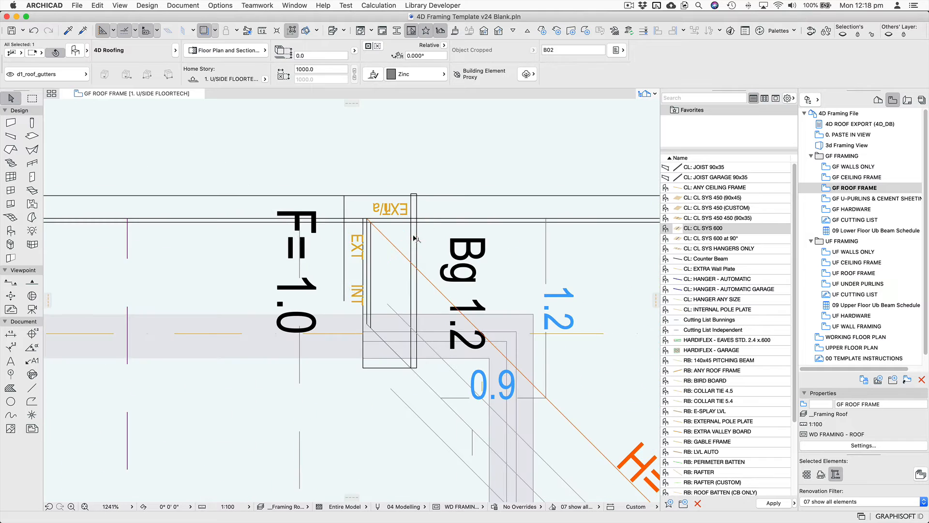
pyautogui.moveTo(417, 293); pyautogui.dragTo(400, 228, button='middle')
pyautogui.click(328, 218)
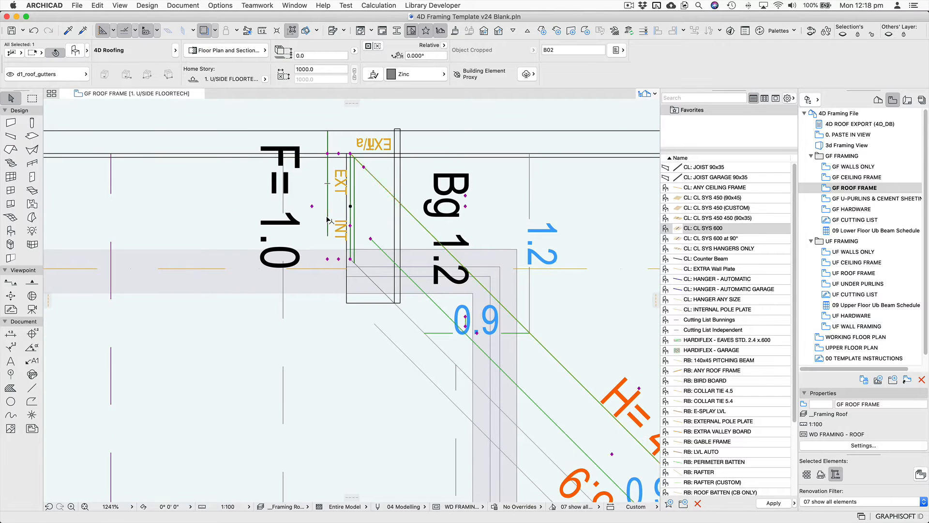
pyautogui.click(328, 259)
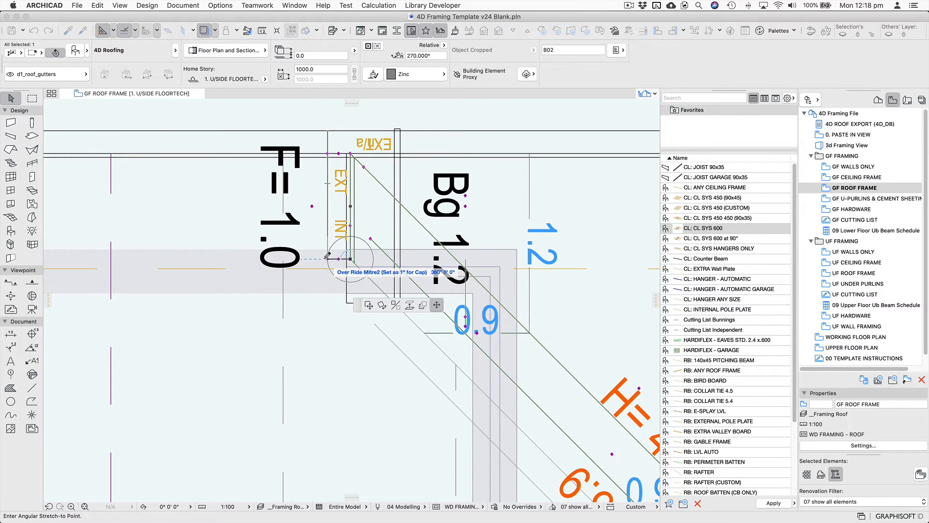
pyautogui.click(320, 252)
pyautogui.press('Escape')
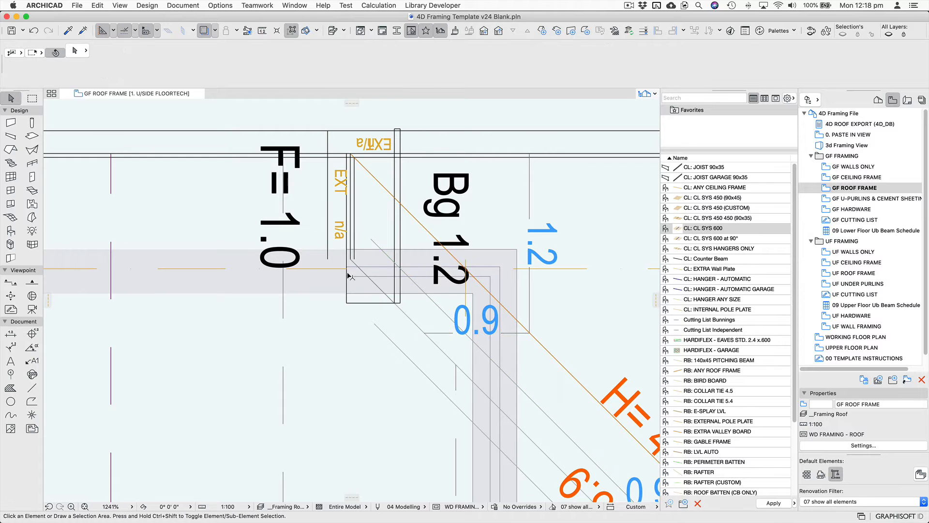
# Move the Bg 1.2 barge label beside the upper V= 3.9 valley outside the roof, above the fascia line
pyautogui.scroll(-3, 348, 274)
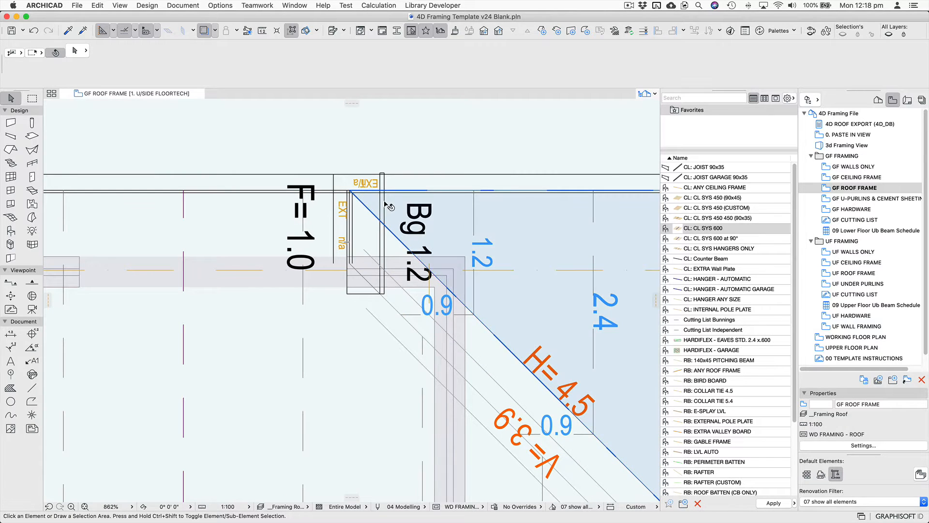
pyautogui.click(365, 175)
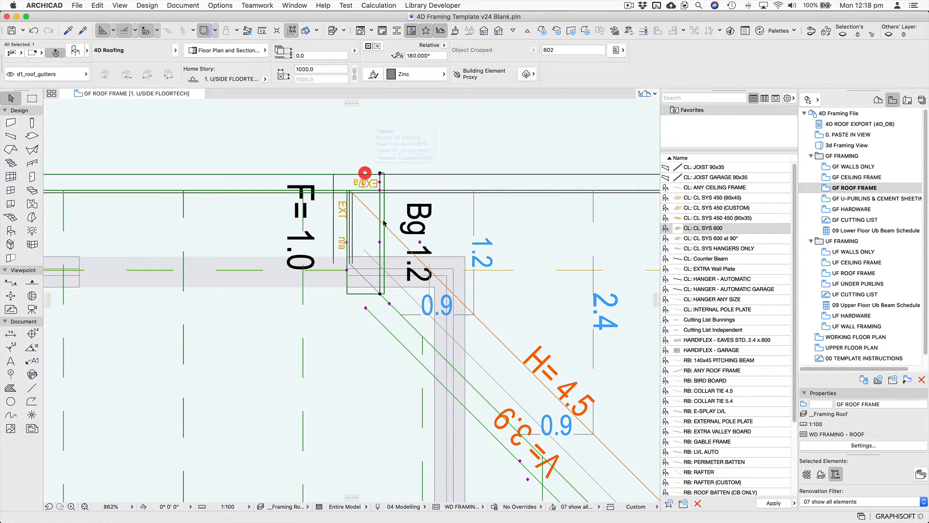
pyautogui.click(419, 242)
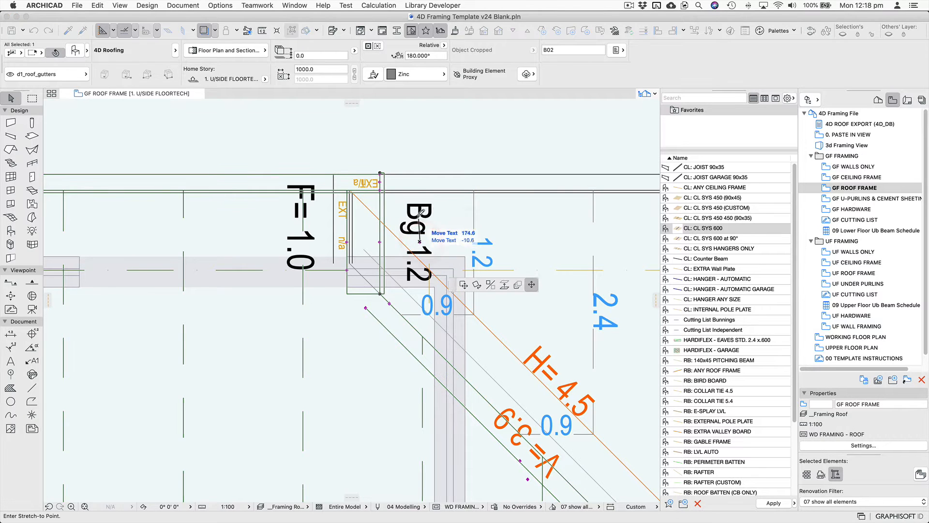
pyautogui.click(420, 126)
pyautogui.moveTo(418, 135); pyautogui.dragTo(407, 174, button='middle')
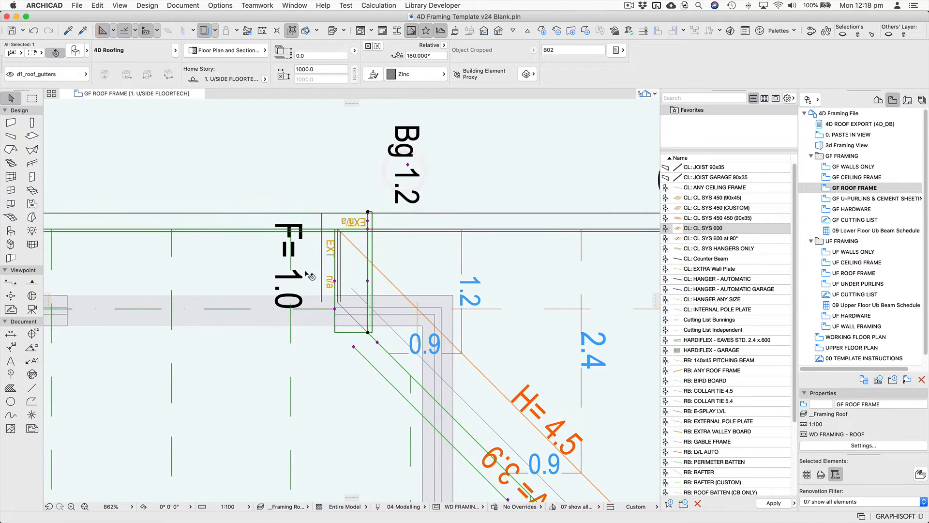
pyautogui.press('Escape')
# Override Mitre1 at the inner end of the short F= 1.0 fascia at the foot of the long V= 9.9 valley
pyautogui.scroll(-5, 320, 264)
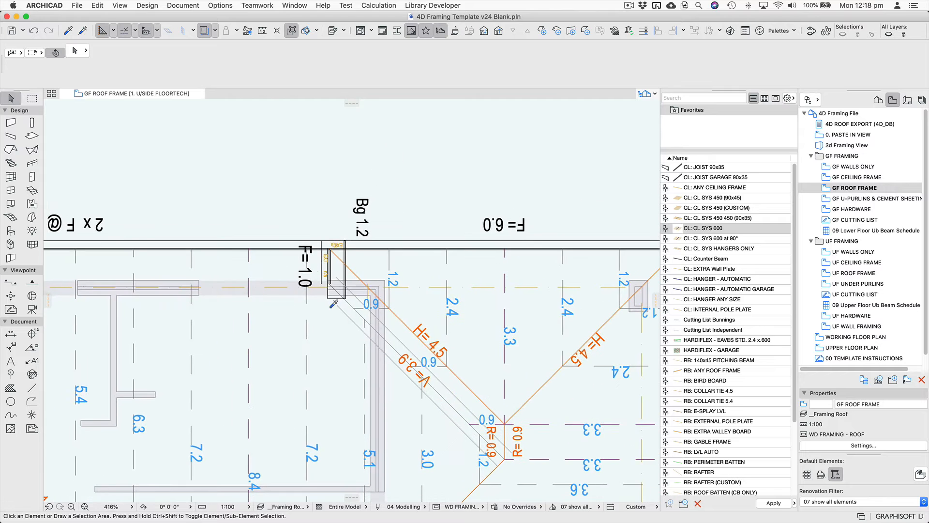
pyautogui.moveTo(404, 381); pyautogui.dragTo(243, 315, button='middle')
pyautogui.moveTo(337, 404); pyautogui.dragTo(335, 290, button='middle')
pyautogui.moveTo(367, 436); pyautogui.dragTo(383, 296, button='middle')
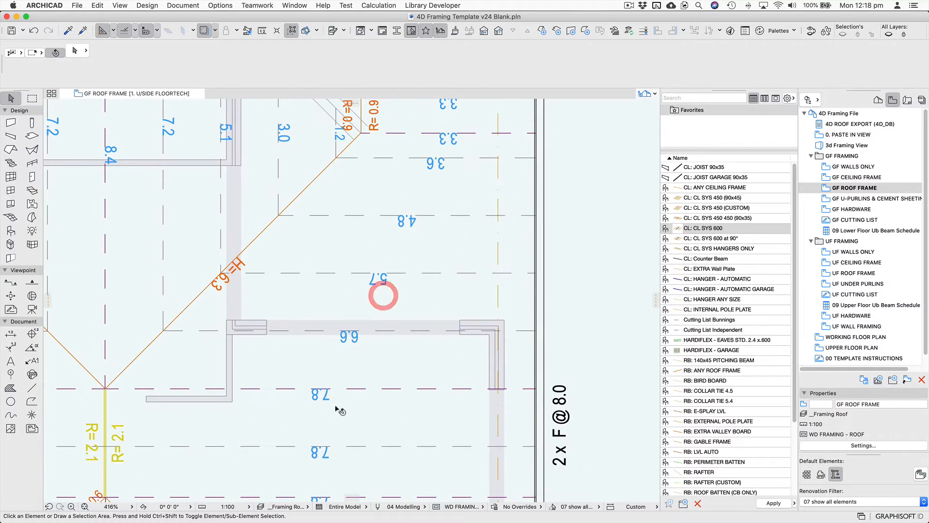
pyautogui.moveTo(340, 386); pyautogui.dragTo(454, 150, button='middle')
pyautogui.scroll(-2, 412, 360)
pyautogui.moveTo(433, 414); pyautogui.dragTo(381, 150, button='middle')
pyautogui.moveTo(419, 340); pyautogui.dragTo(371, 225, button='middle')
pyautogui.scroll(5, 484, 198)
pyautogui.scroll(-2, 484, 198)
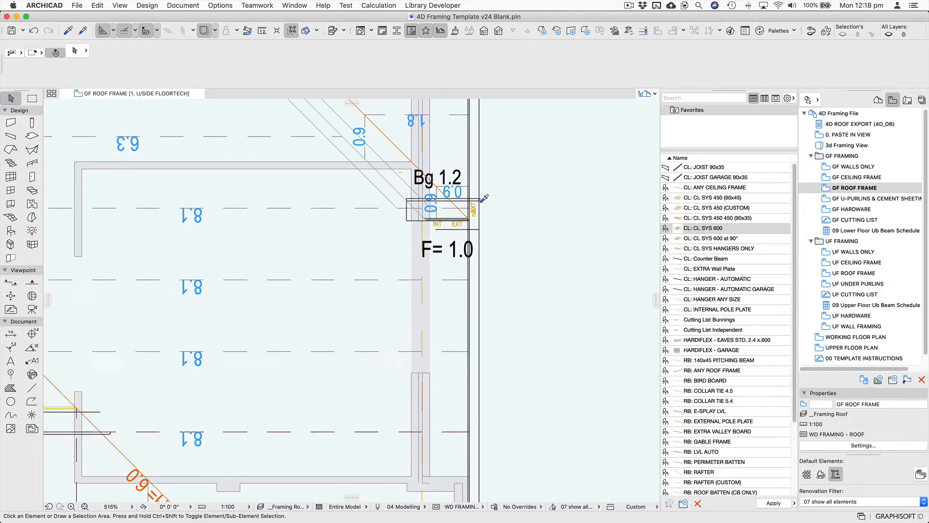
pyautogui.moveTo(482, 188); pyautogui.dragTo(477, 226, button='middle')
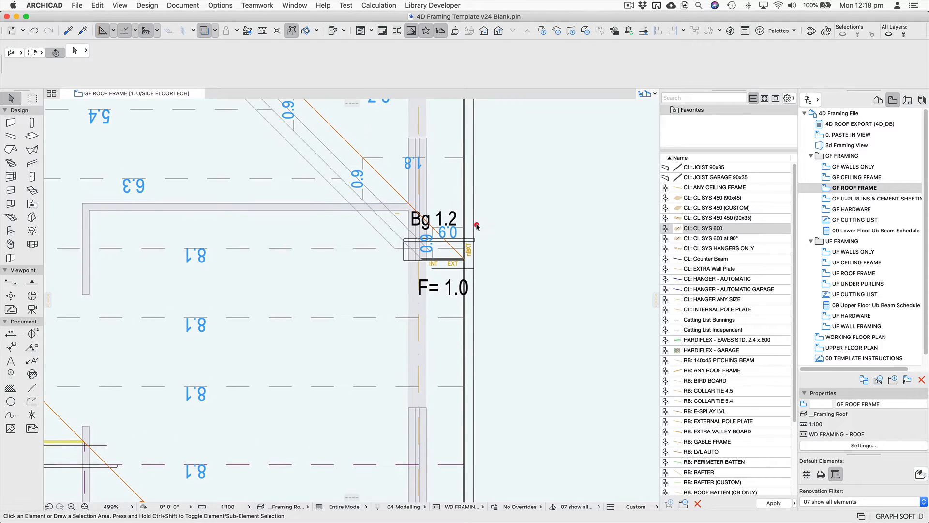
pyautogui.scroll(4, 503, 256)
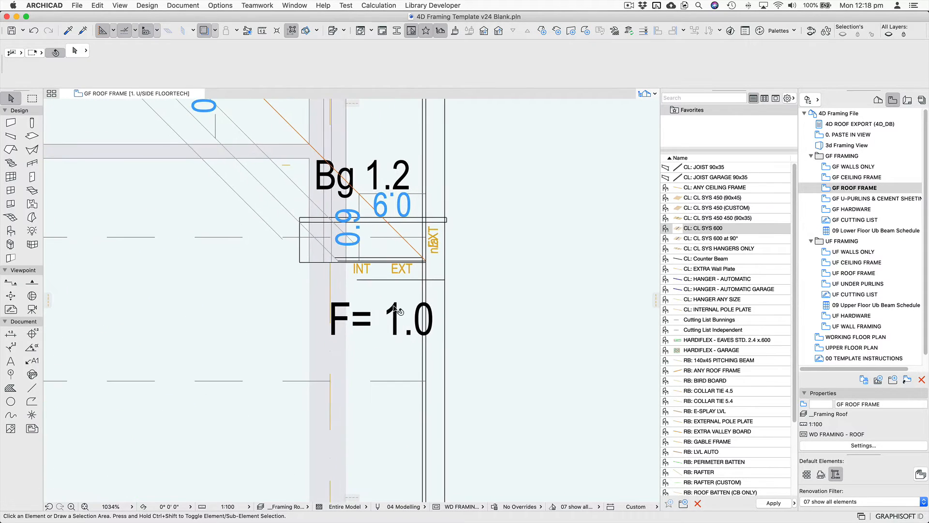
pyautogui.click(394, 264)
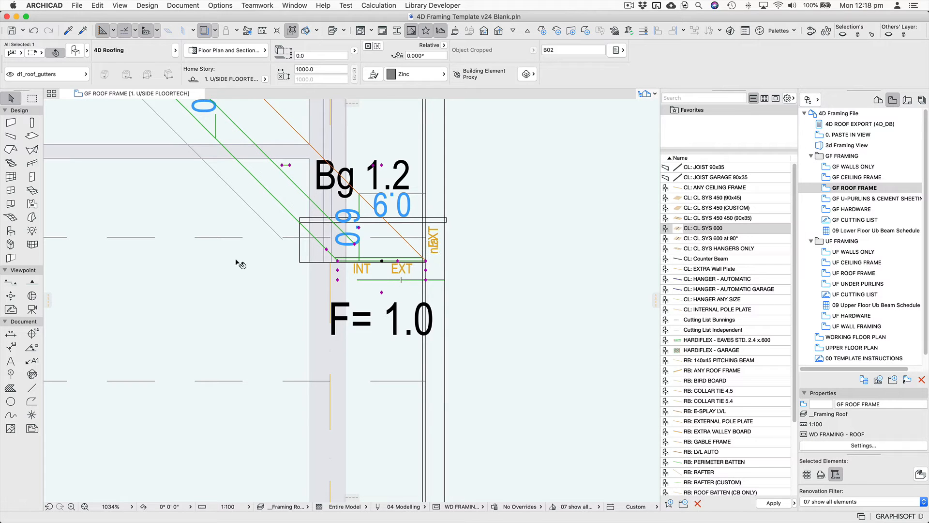
pyautogui.click(338, 280)
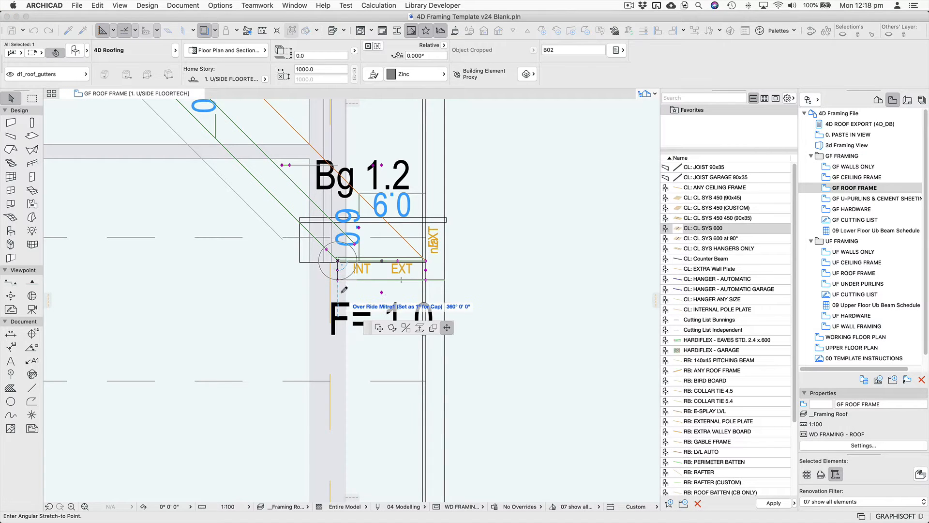
pyautogui.click(344, 289)
pyautogui.scroll(-12, 344, 289)
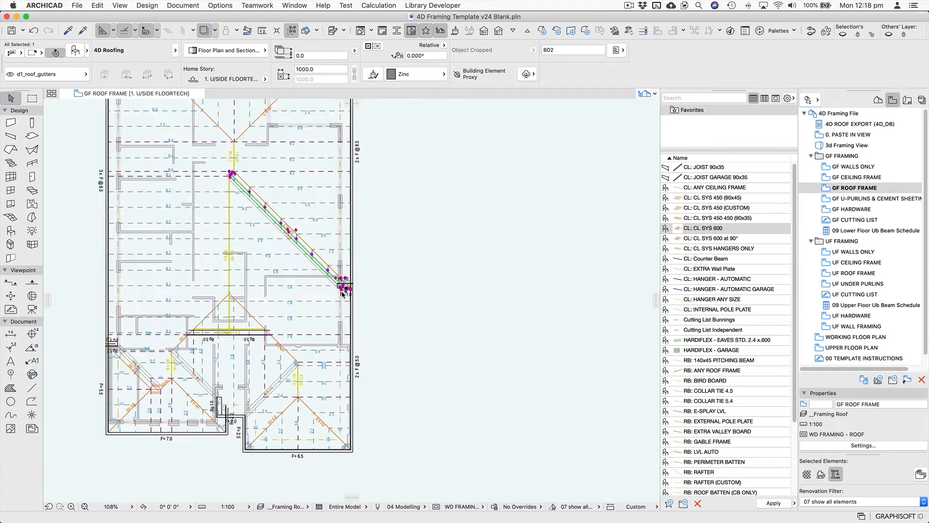
pyautogui.click(413, 318)
# Remove the Bg 1.5 gable barge from the short vertical edge of the central roof plane using its Barge - Gable hotspot
pyautogui.scroll(6, 415, 257)
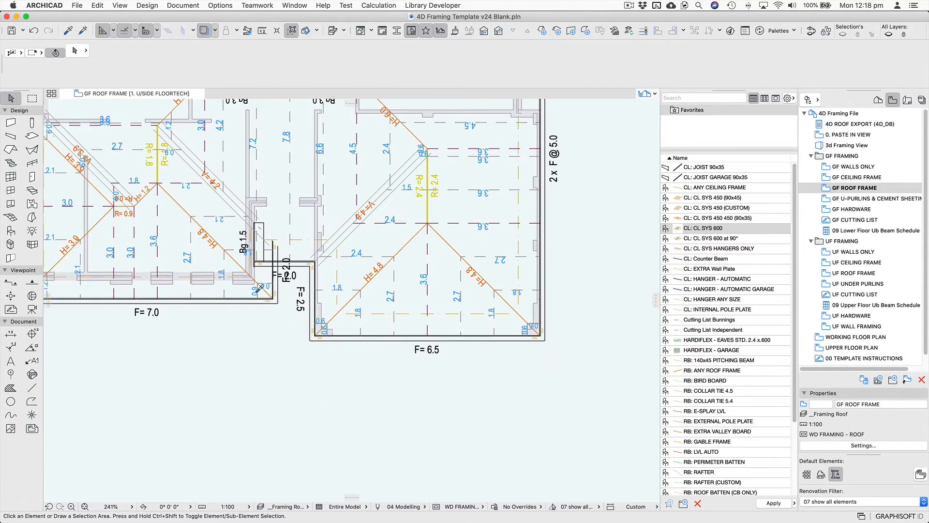
pyautogui.scroll(4, 263, 252)
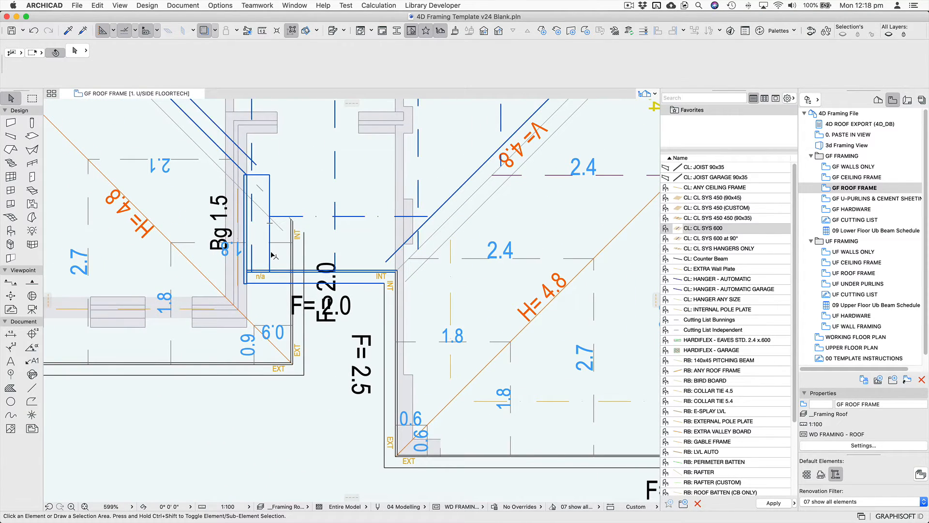
pyautogui.click(273, 250)
pyautogui.click(248, 224)
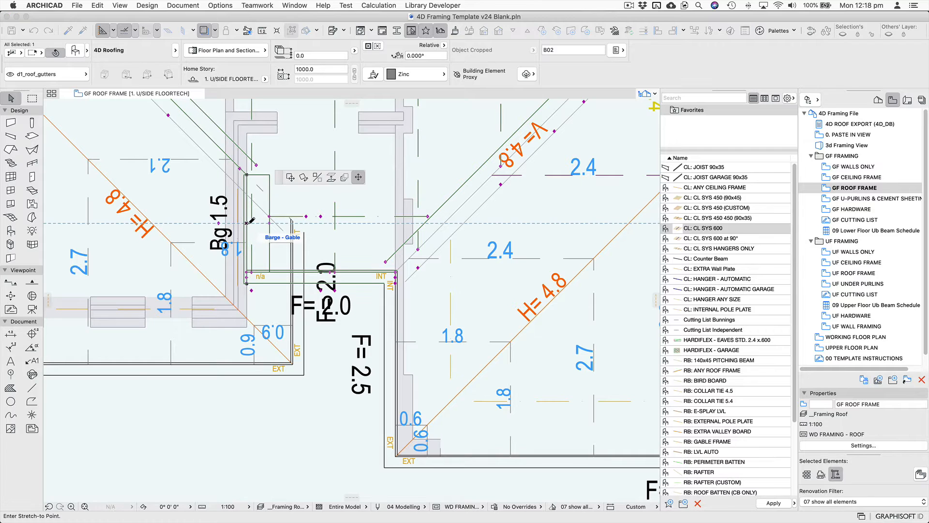
pyautogui.click(396, 224)
pyautogui.click(342, 366)
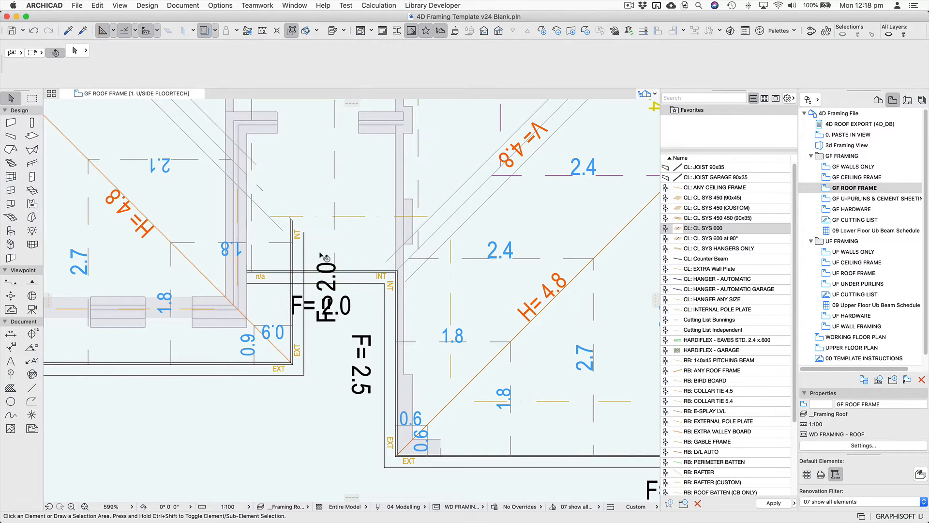
# Override Mitre2 at the inner end of the vertical F= 2.0 fascia beside the entry, changing its label from INT to n/a
pyautogui.click(302, 233)
pyautogui.click(305, 221)
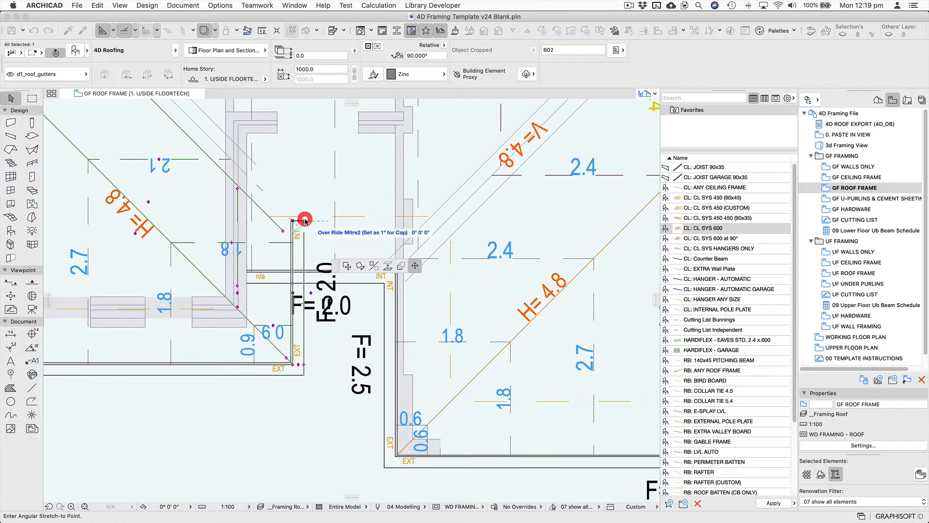
pyautogui.click(312, 221)
pyautogui.click(362, 379)
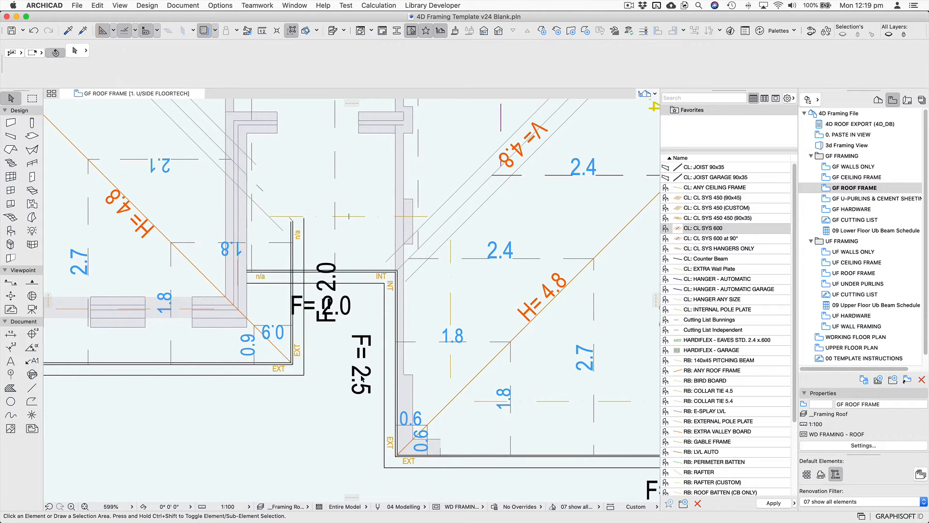
# Remove the Bg 1.2 gable barge from the short edge of the large left roof plane above the lower-left V= 3.9 valley
pyautogui.scroll(-8, 330, 371)
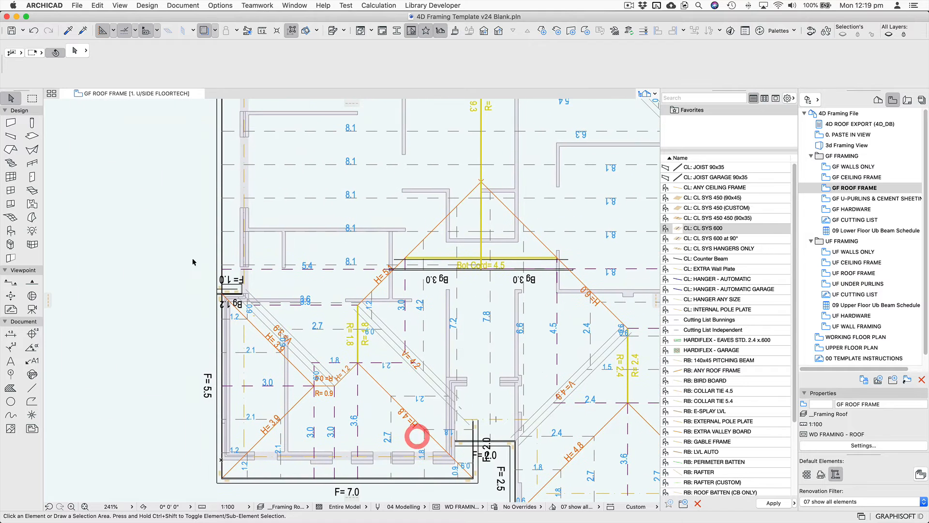
pyautogui.scroll(10, 232, 277)
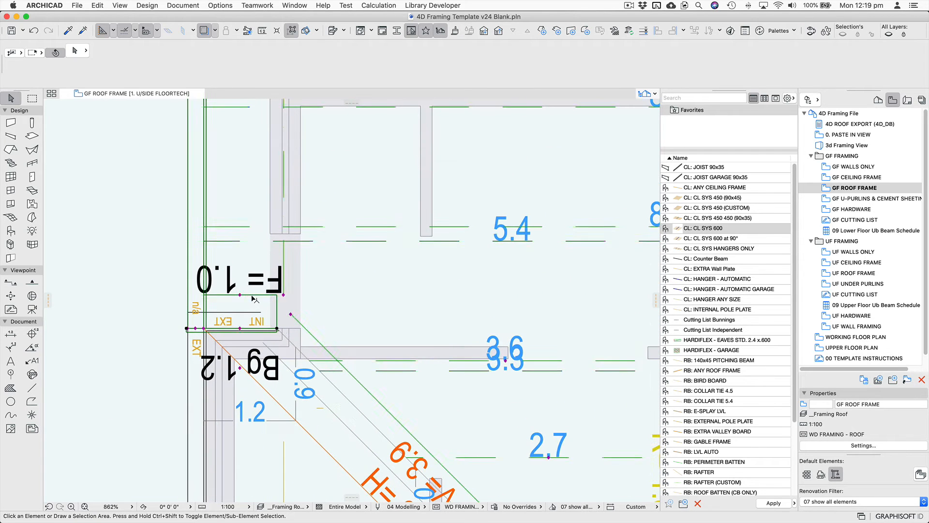
pyautogui.click(244, 327)
pyautogui.click(240, 328)
pyautogui.click(243, 143)
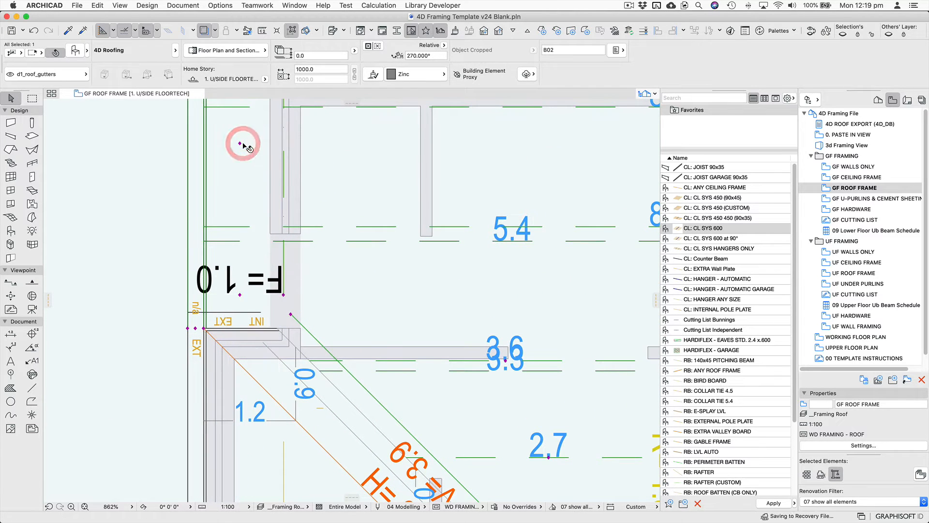
# Override the inner-end mitre of the short F= 1.0 fascia above the lower-left V= 3.9 valley
pyautogui.click(254, 311)
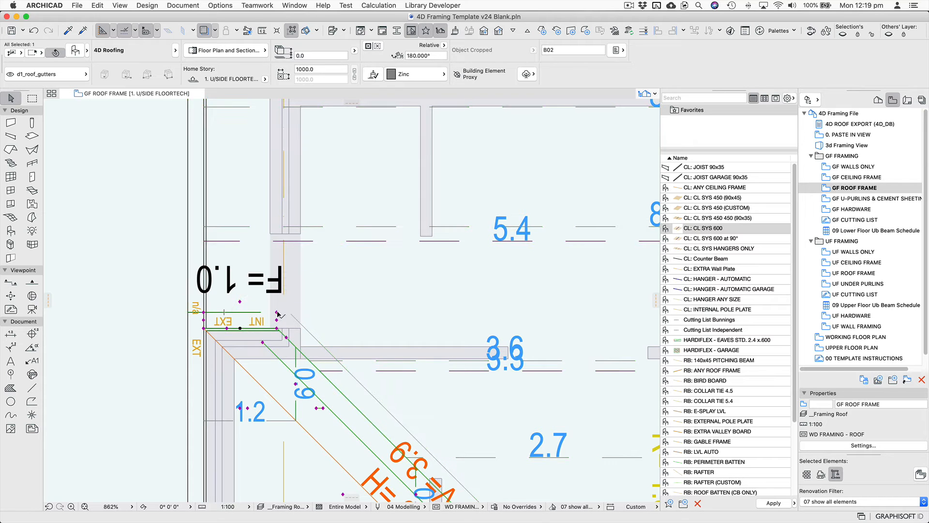
pyautogui.click(277, 313)
pyautogui.click(282, 307)
pyautogui.press('Escape')
pyautogui.scroll(-5, 272, 307)
pyautogui.scroll(-10, 272, 306)
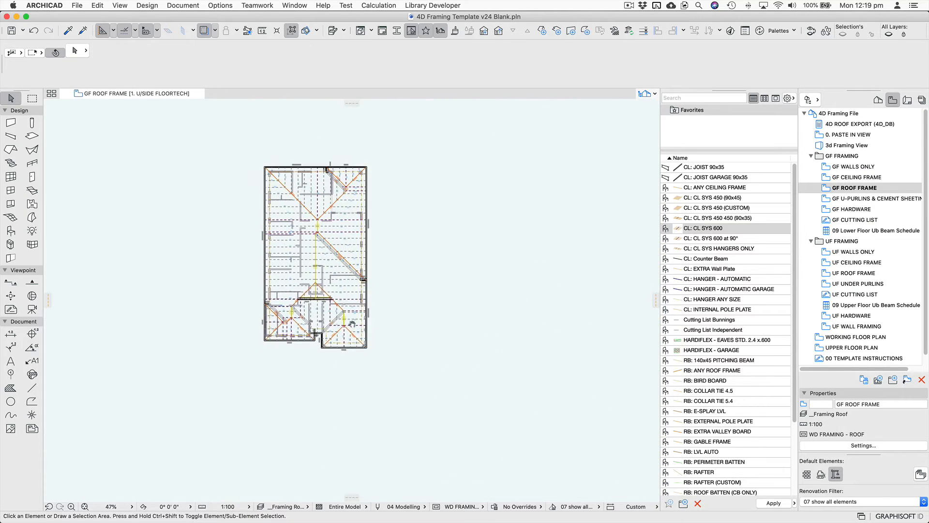
pyautogui.moveTo(362, 328); pyautogui.dragTo(342, 336, button='middle')
pyautogui.scroll(4, 304, 270)
pyautogui.moveTo(304, 270); pyautogui.dragTo(305, 284, button='middle')
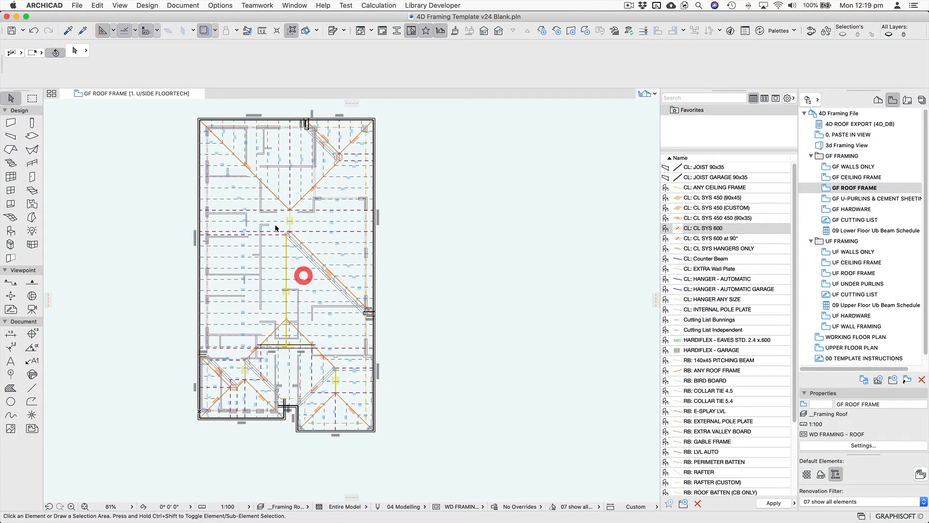
pyautogui.scroll(4, 275, 226)
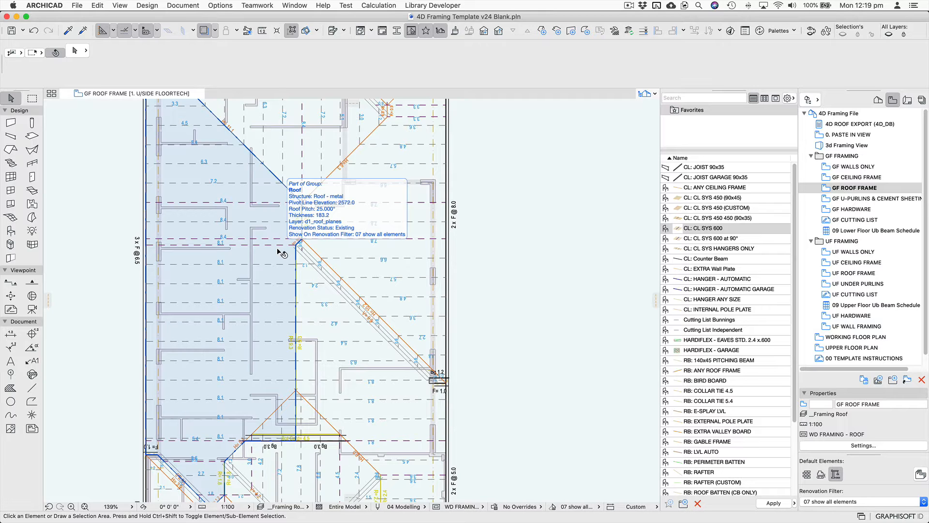
# Stretch the central entry roof plane's valley board beside the V= 4.2 valley down towards the entry fascia, to about 5.7 m
pyautogui.scroll(-5, 280, 252)
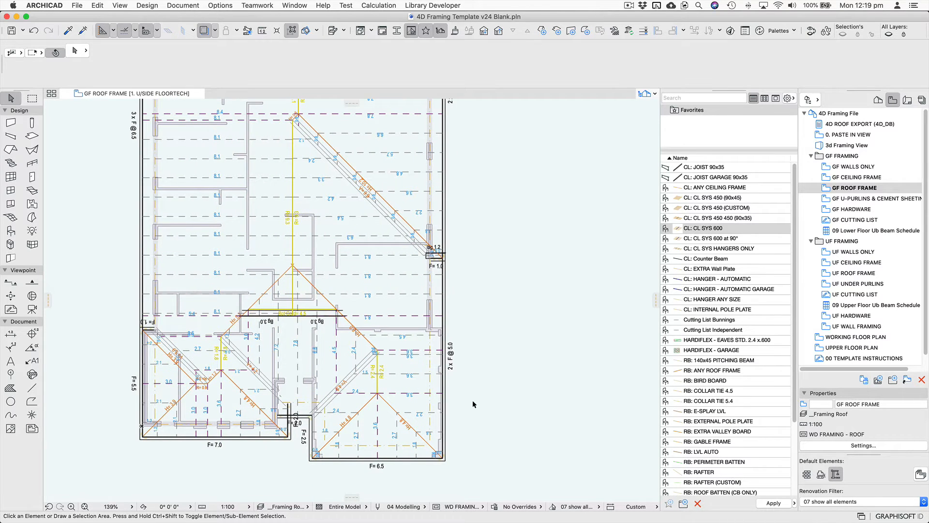
pyautogui.scroll(5, 289, 444)
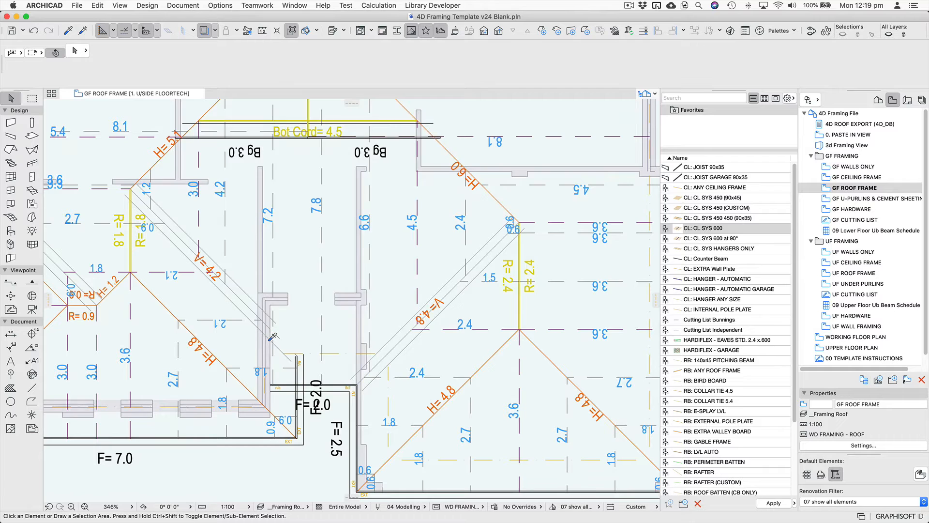
pyautogui.scroll(2, 273, 336)
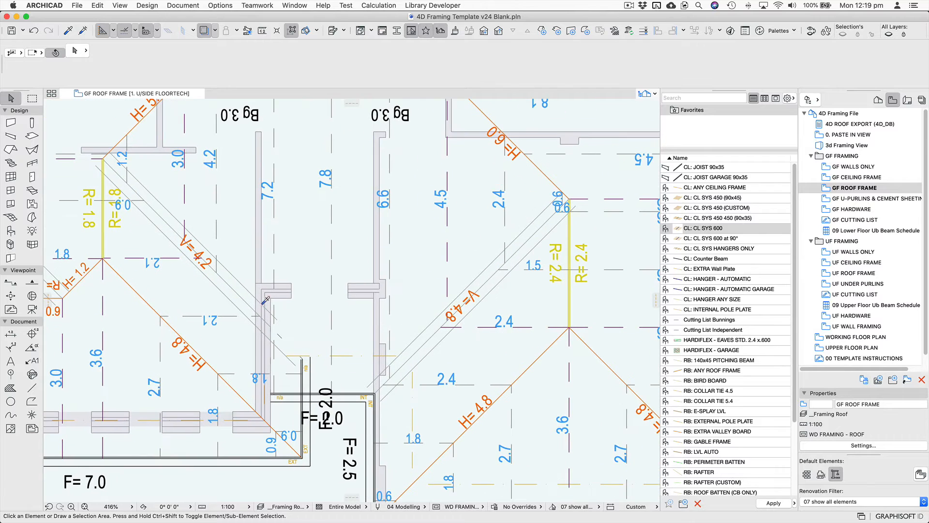
pyautogui.click(291, 290)
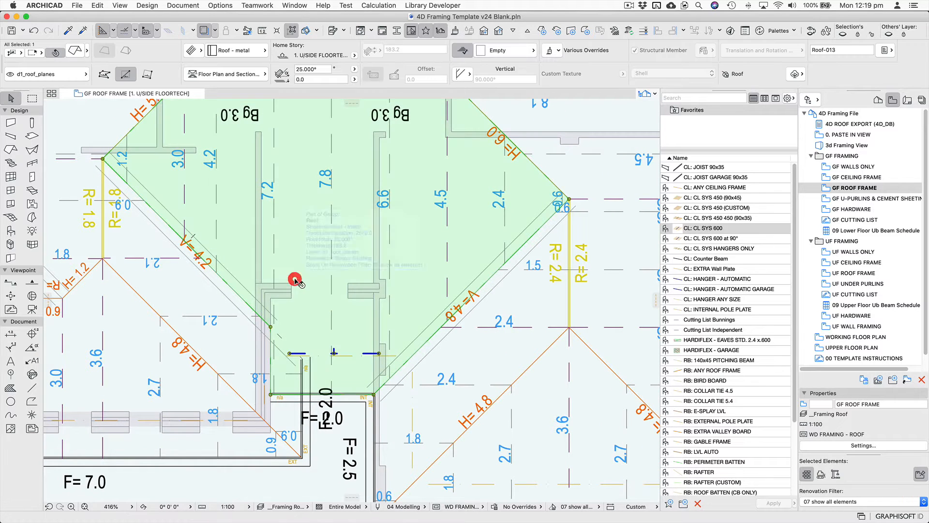
pyautogui.click(241, 283)
pyautogui.click(277, 321)
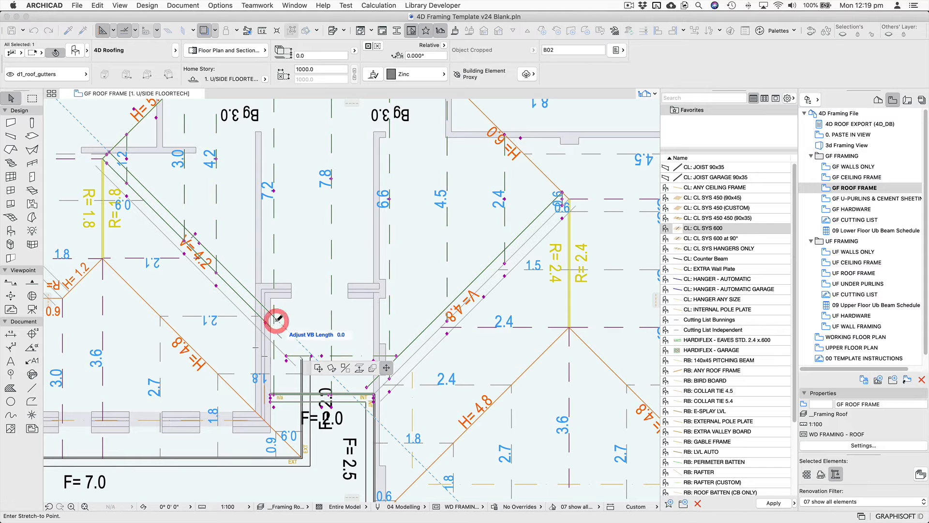
pyautogui.click(340, 381)
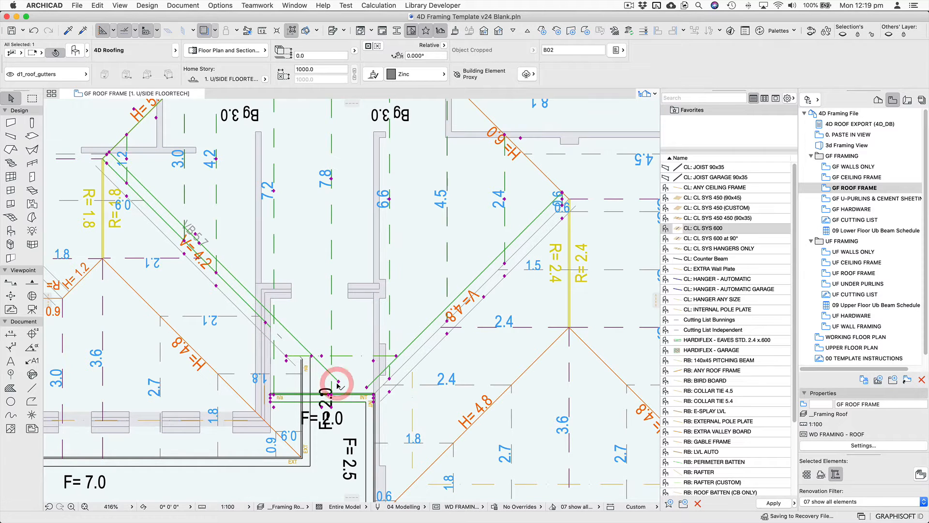
# Stretch the lower-left roof plane's valley board beside the V= 4.2 valley to the short vertical F= 2.0 fascia, about 5.1 m long
pyautogui.scroll(3, 294, 371)
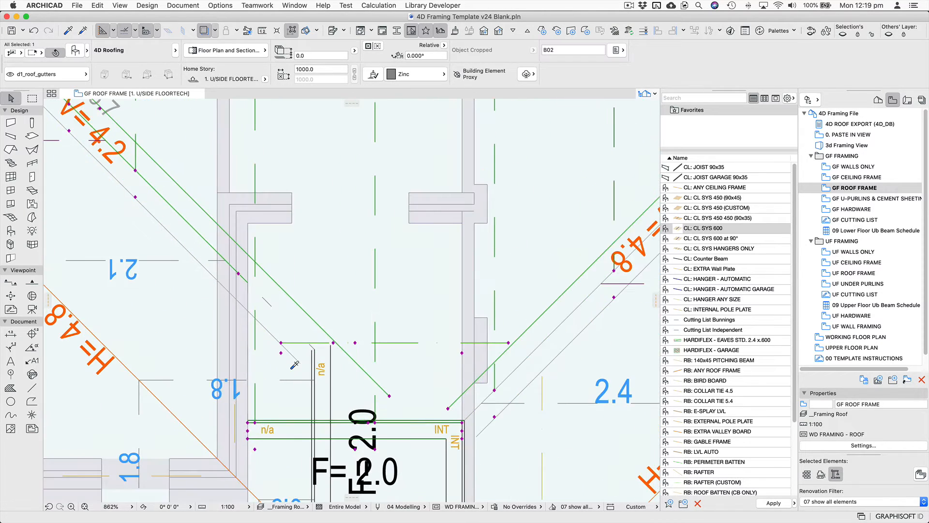
pyautogui.click(271, 335)
pyautogui.click(300, 363)
pyautogui.click(316, 379)
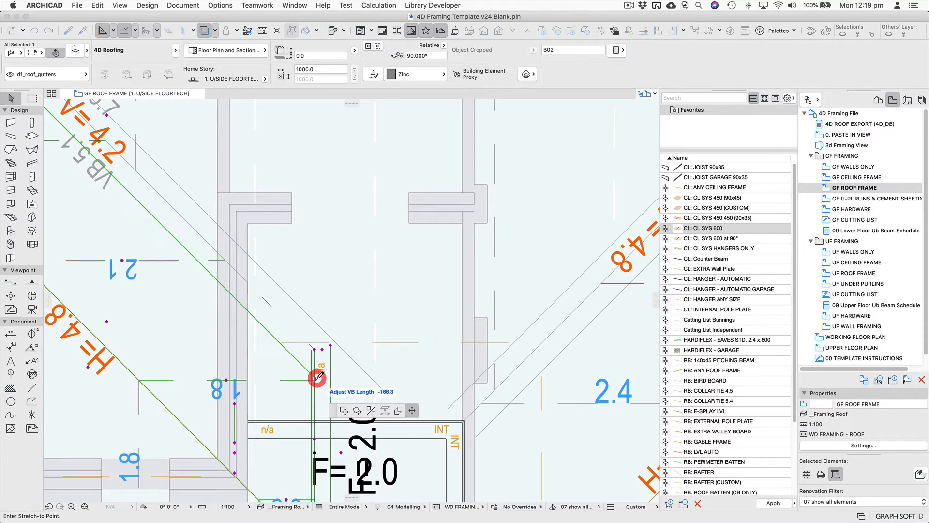
pyautogui.scroll(-5, 445, 393)
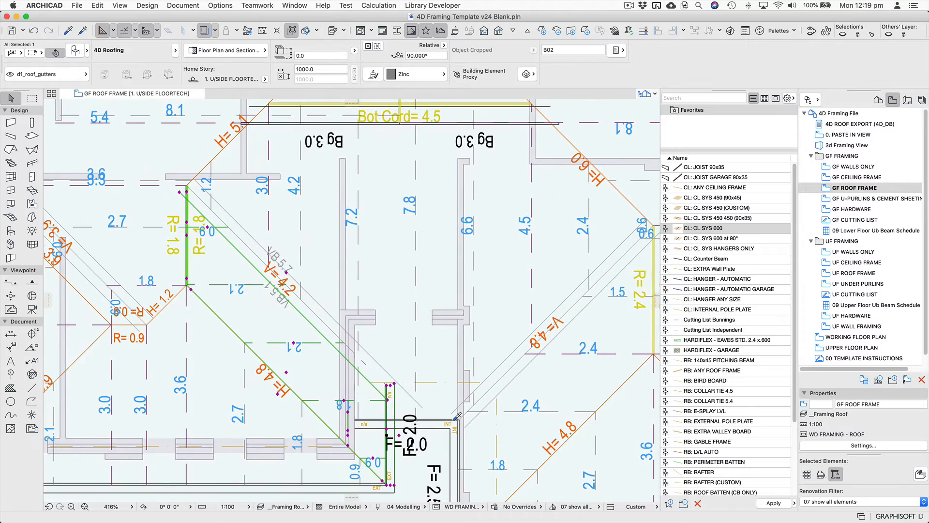
pyautogui.press('Escape')
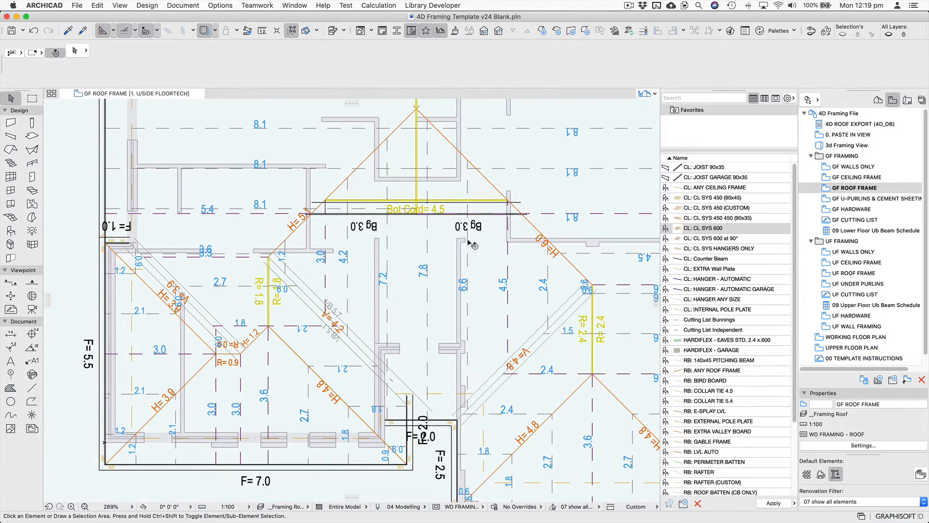
# Extend the large central roof plane's valley board parallel to the H= 10.2 hip out to the right-hand fascia line, about 10.8 m long
pyautogui.scroll(-3, 415, 327)
pyautogui.scroll(-1, 414, 327)
pyautogui.moveTo(454, 243); pyautogui.dragTo(430, 310, button='middle')
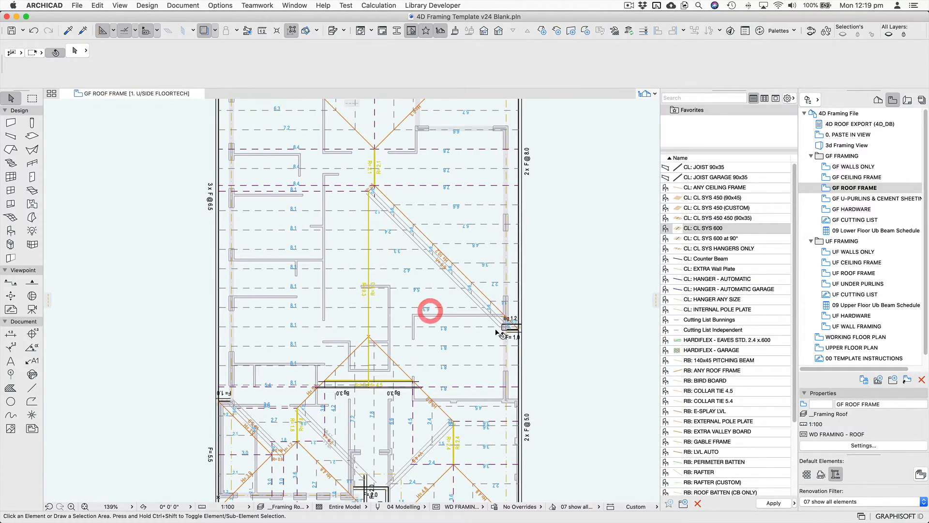
pyautogui.scroll(6, 532, 336)
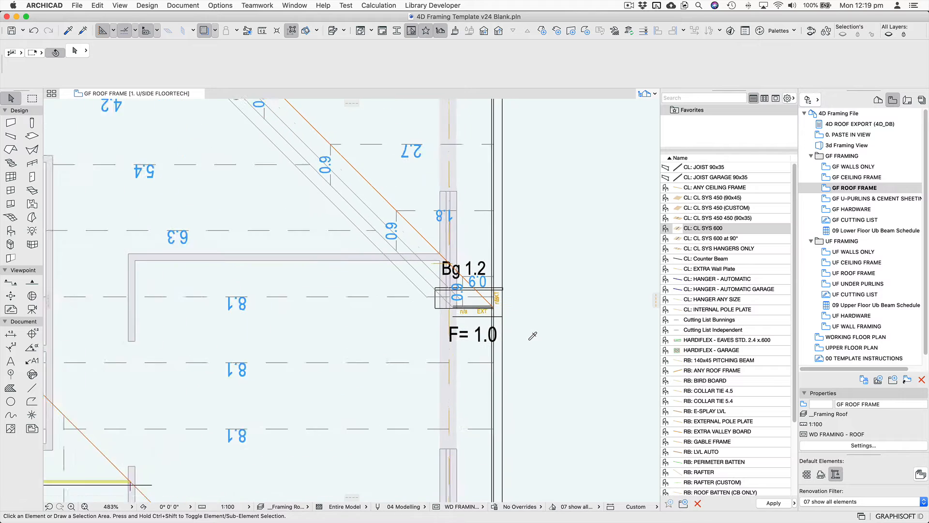
pyautogui.click(426, 293)
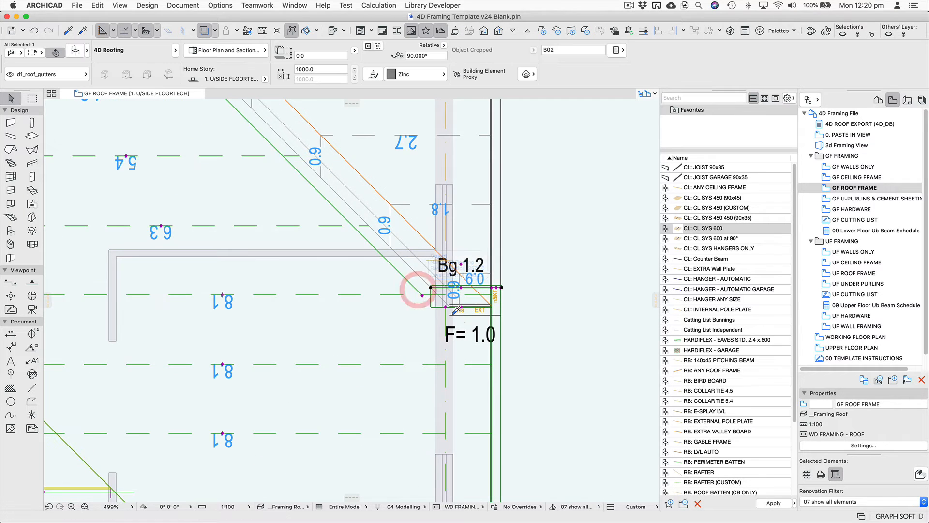
pyautogui.scroll(-3, 448, 317)
pyautogui.scroll(4, 448, 316)
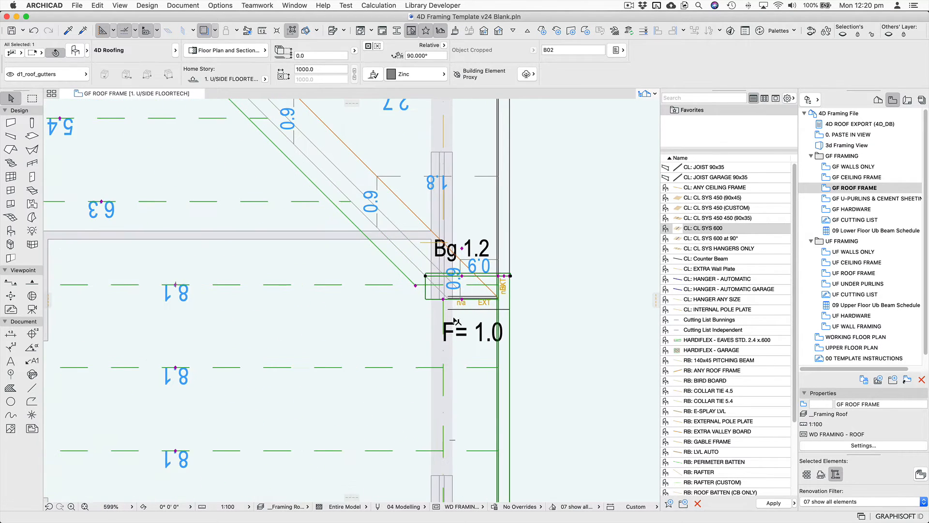
pyautogui.click(415, 286)
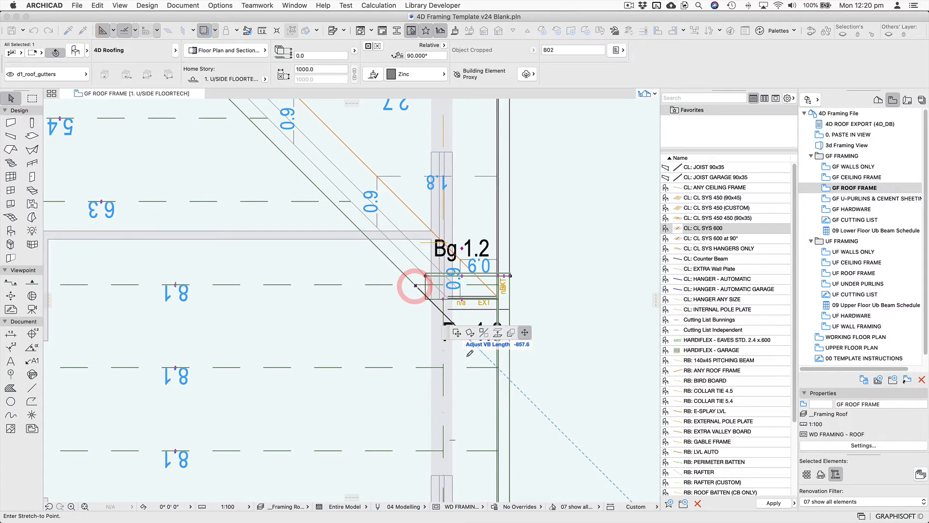
pyautogui.click(498, 371)
# Extend the upper triangular roof plane's valley board beside the V= 3.9 valley out towards the upper fascia, to about 4.8 m
pyautogui.scroll(-3, 518, 369)
pyautogui.moveTo(398, 224); pyautogui.dragTo(448, 467, button='middle')
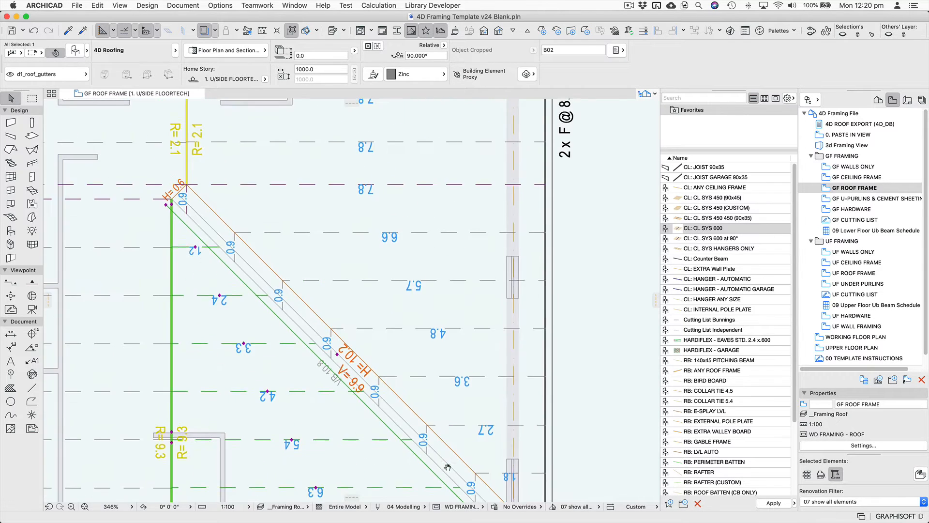
pyautogui.moveTo(271, 218); pyautogui.dragTo(464, 436, button='middle')
pyautogui.scroll(-3, 477, 375)
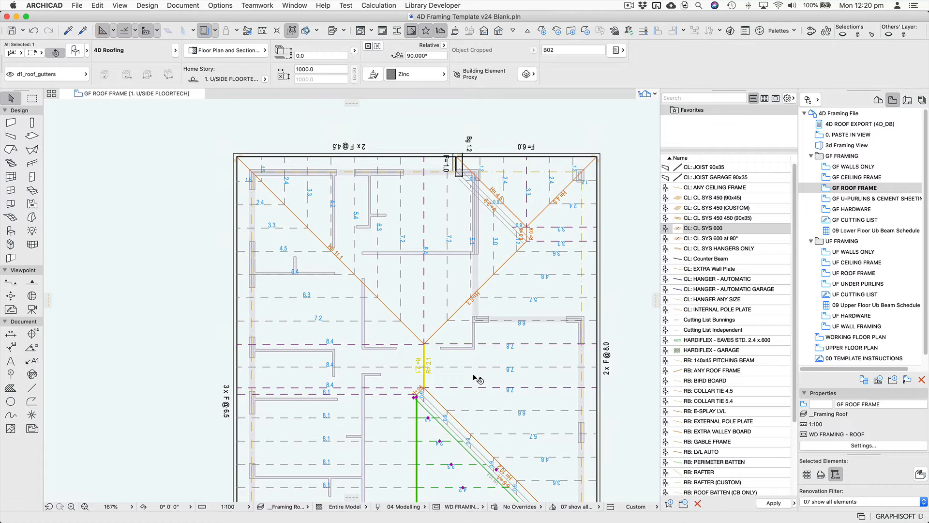
pyautogui.scroll(3, 464, 184)
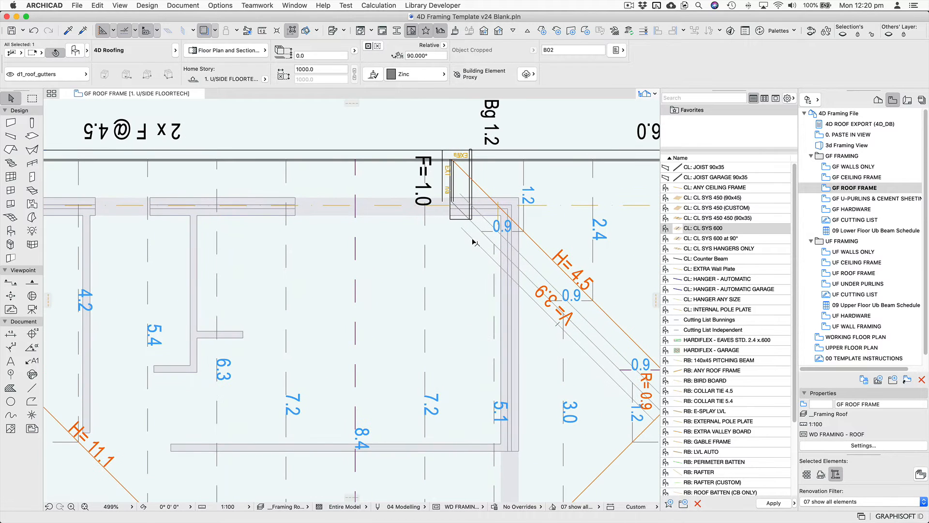
pyautogui.click(473, 240)
pyautogui.click(460, 228)
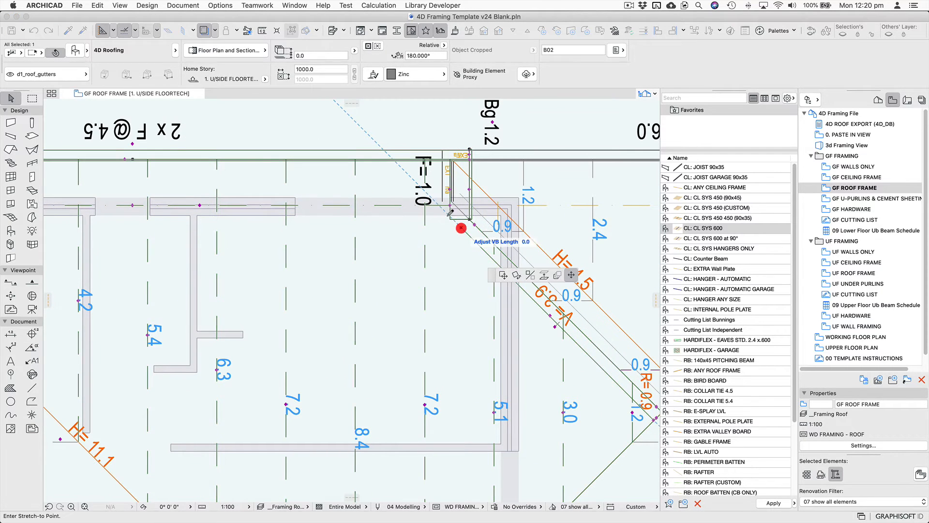
pyautogui.click(418, 186)
pyautogui.scroll(-3, 420, 188)
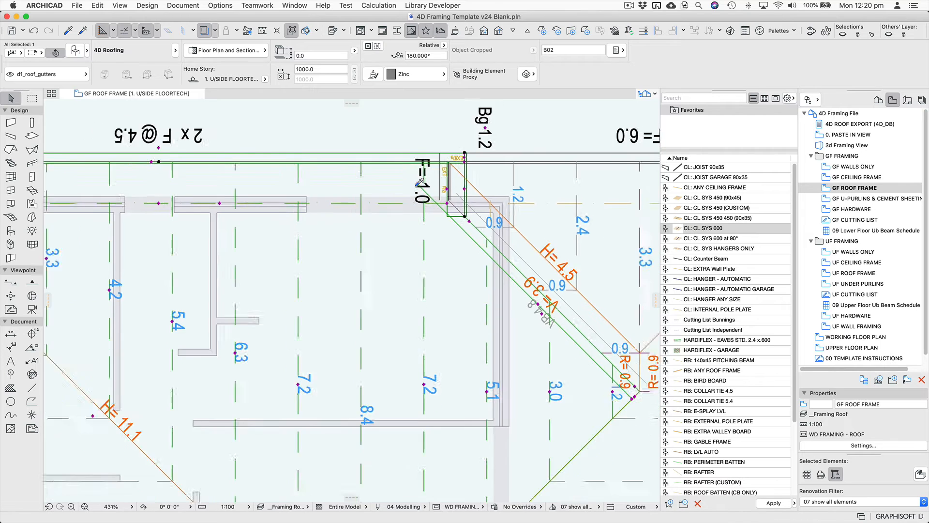
pyautogui.press('Escape')
# Select the 4D Roofing objects of the large left and central planes, the narrow valley plane and the large right plane
pyautogui.moveTo(382, 246); pyautogui.dragTo(315, 111, button='middle')
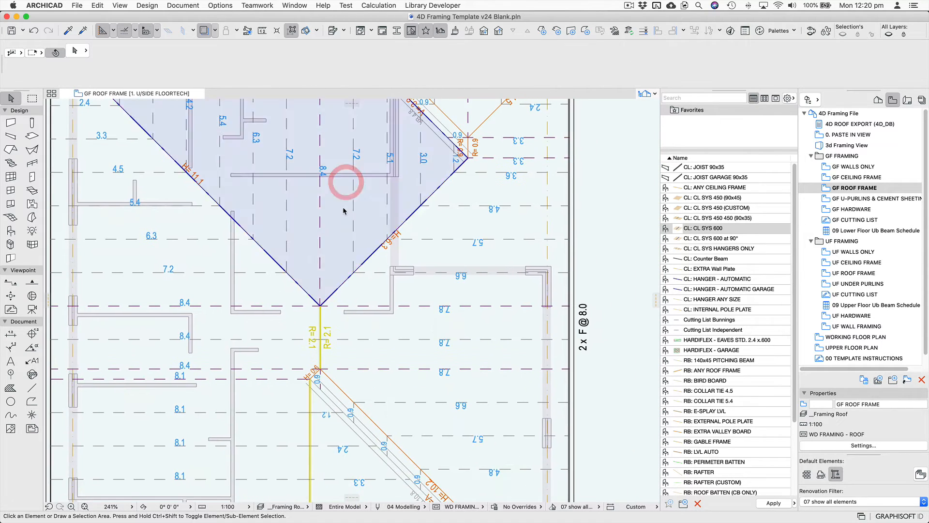
pyautogui.scroll(-2, 346, 221)
pyautogui.moveTo(352, 272); pyautogui.dragTo(347, 208, button='middle')
pyautogui.moveTo(342, 378); pyautogui.dragTo(357, 313, button='middle')
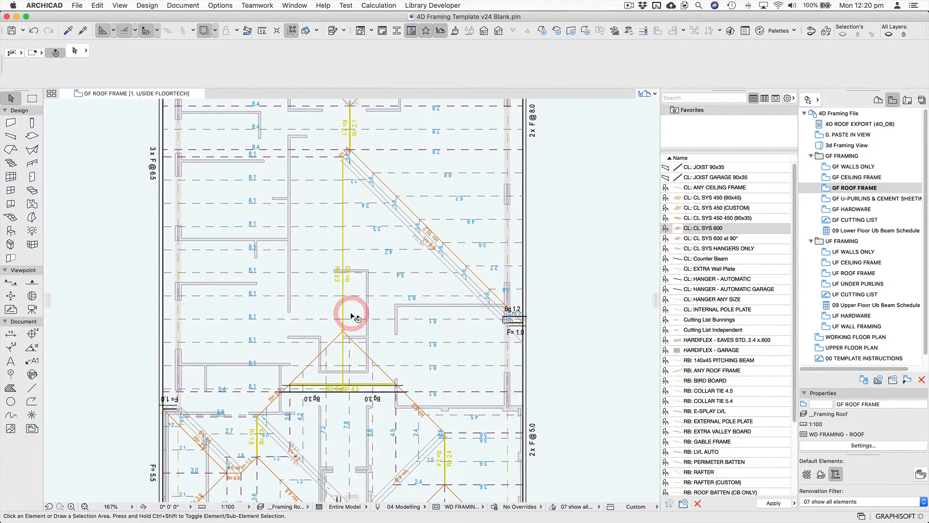
pyautogui.click(310, 326)
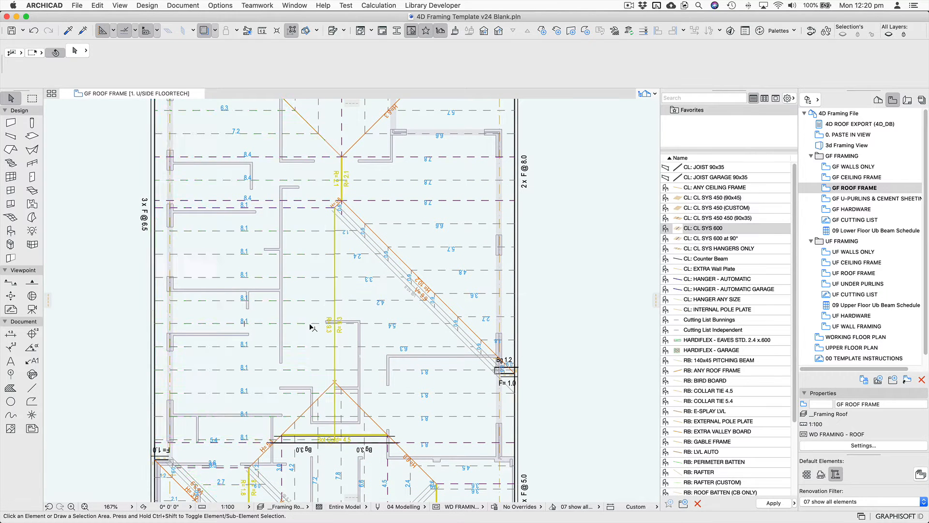
pyautogui.click(383, 323)
pyautogui.scroll(3, 416, 296)
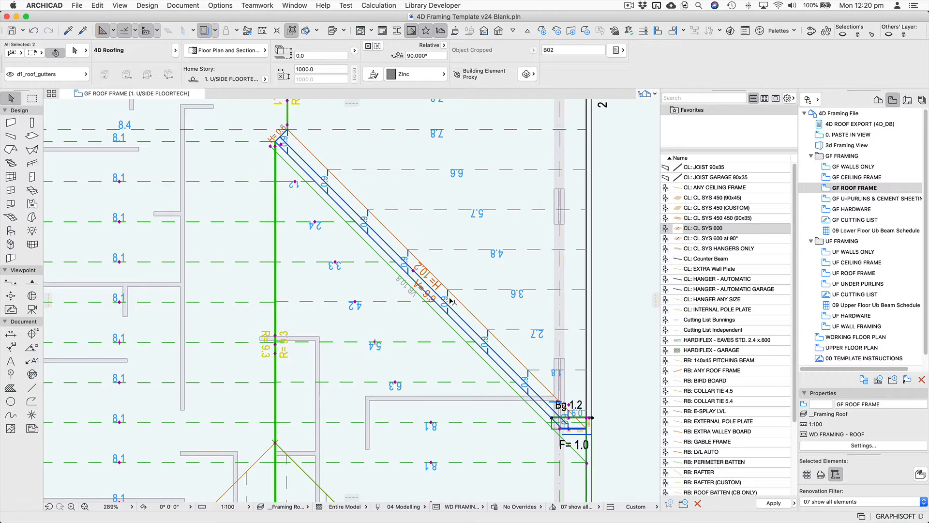
pyautogui.keyDown('shift'); pyautogui.click(449, 298); pyautogui.keyUp('shift')
pyautogui.keyDown('shift'); pyautogui.click(471, 291); pyautogui.keyUp('shift')
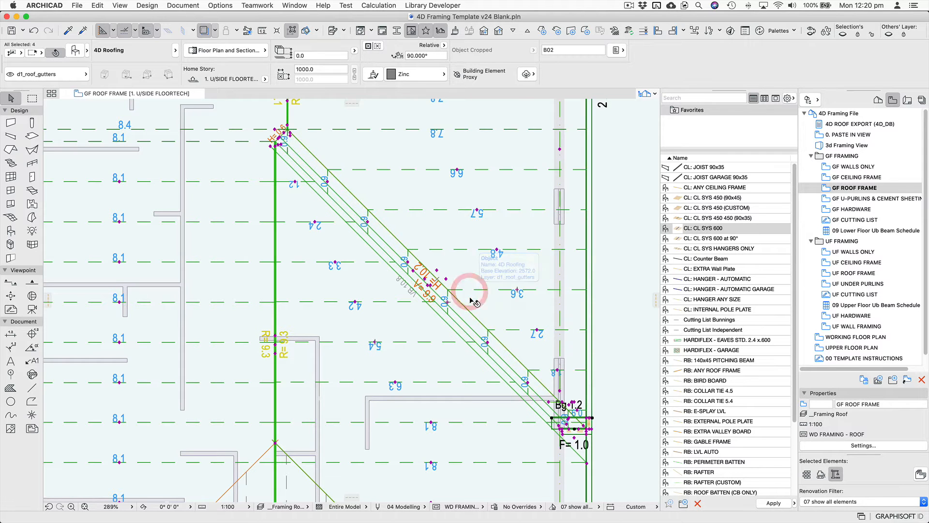
# Add the 4D Roofing objects of the upper triangular plane and the central entry plane to the selection
pyautogui.scroll(-3, 469, 299)
pyautogui.scroll(5, 473, 294)
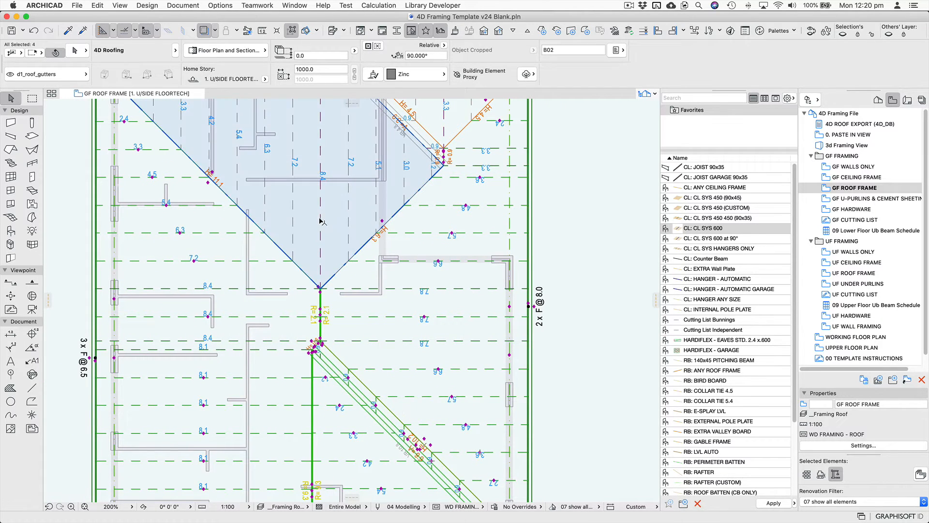
pyautogui.keyDown('shift'); pyautogui.click(322, 221); pyautogui.keyUp('shift')
pyautogui.scroll(5, 439, 399)
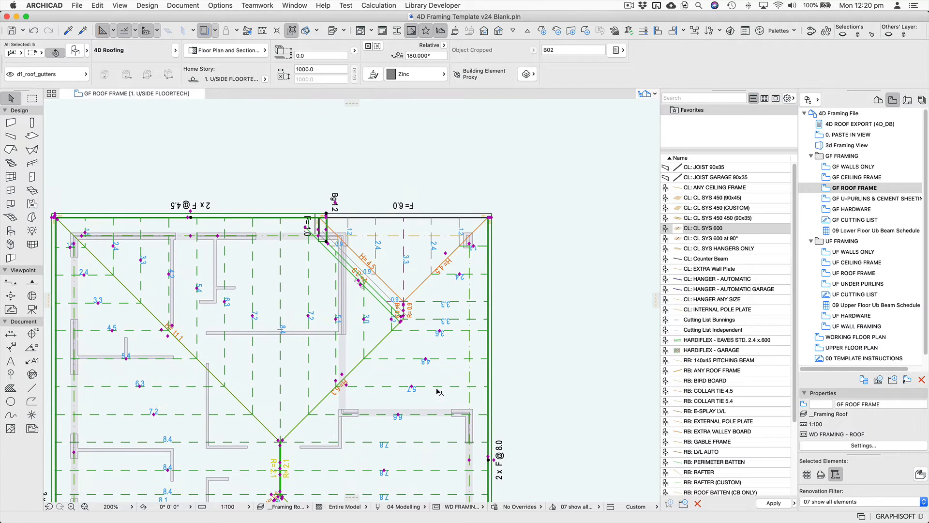
pyautogui.scroll(-2, 398, 401)
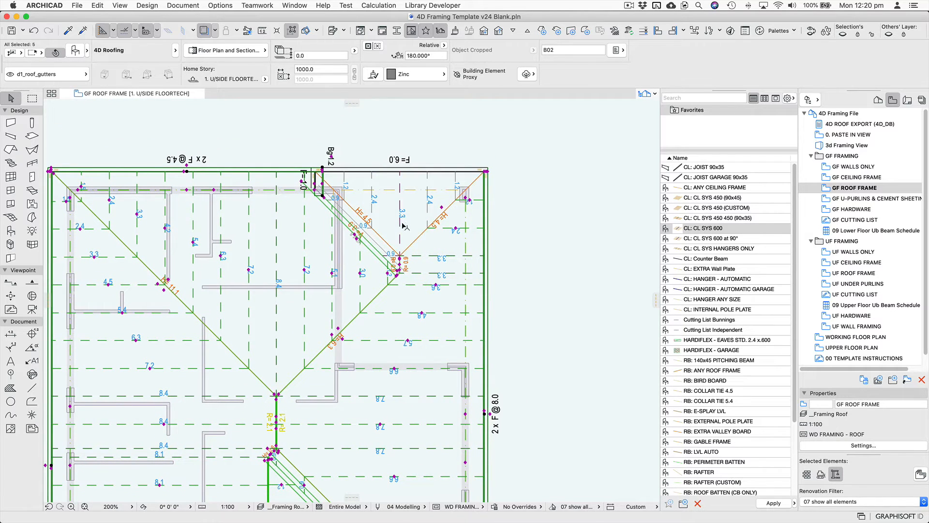
pyautogui.scroll(-10, 425, 245)
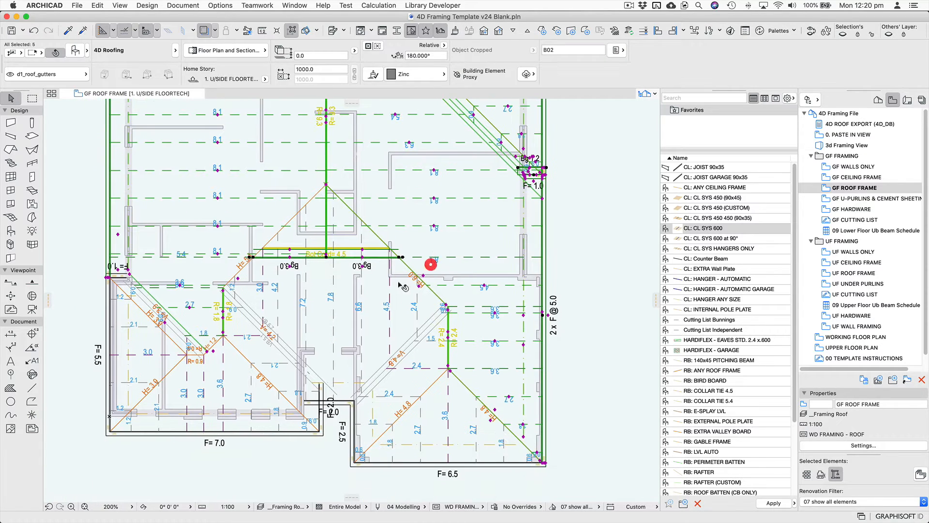
pyautogui.keyDown('shift'); pyautogui.click(341, 299); pyautogui.keyUp('shift')
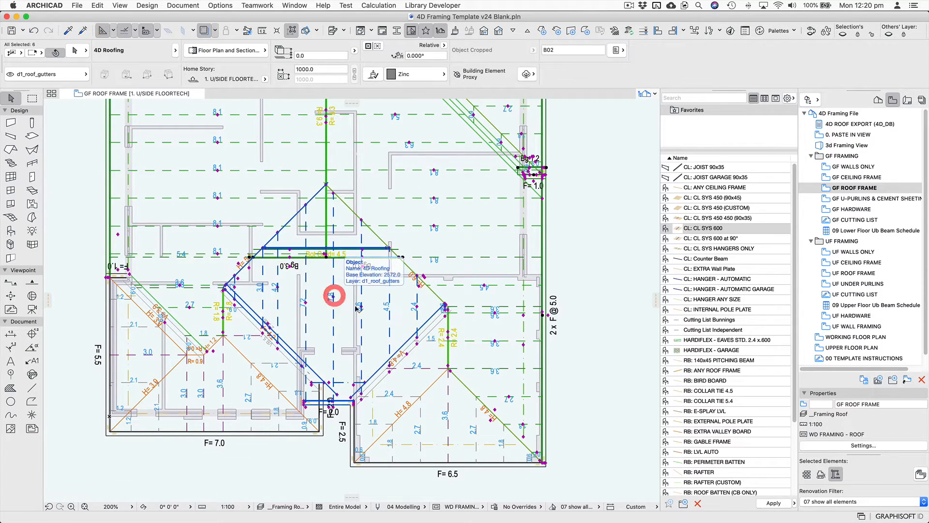
pyautogui.moveTo(389, 280); pyautogui.dragTo(426, 432, button='middle')
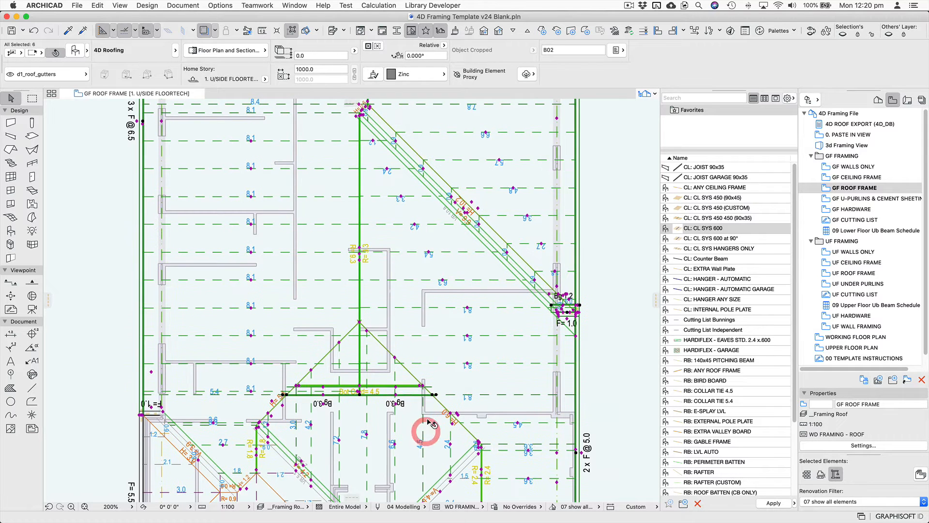
# Change the Number of Under Purlin Rows for the six selected 4D Roofing objects and apply the settings
pyautogui.doubleClick(426, 425)
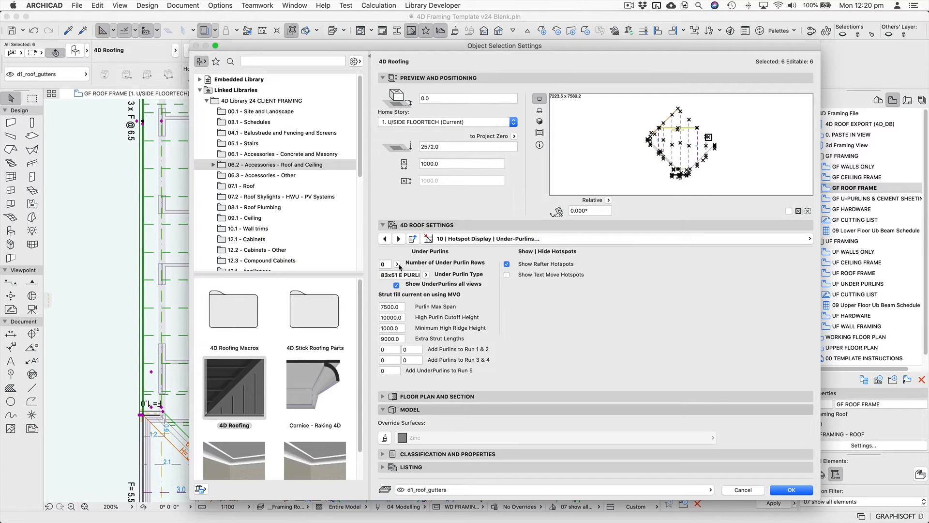
pyautogui.click(468, 239)
pyautogui.press('Escape')
pyautogui.click(397, 265)
pyautogui.click(416, 282)
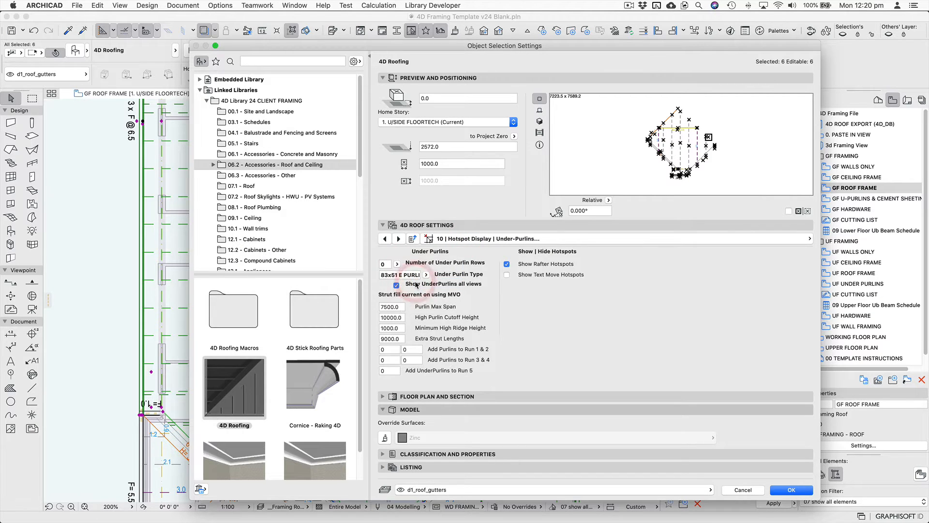
pyautogui.click(790, 491)
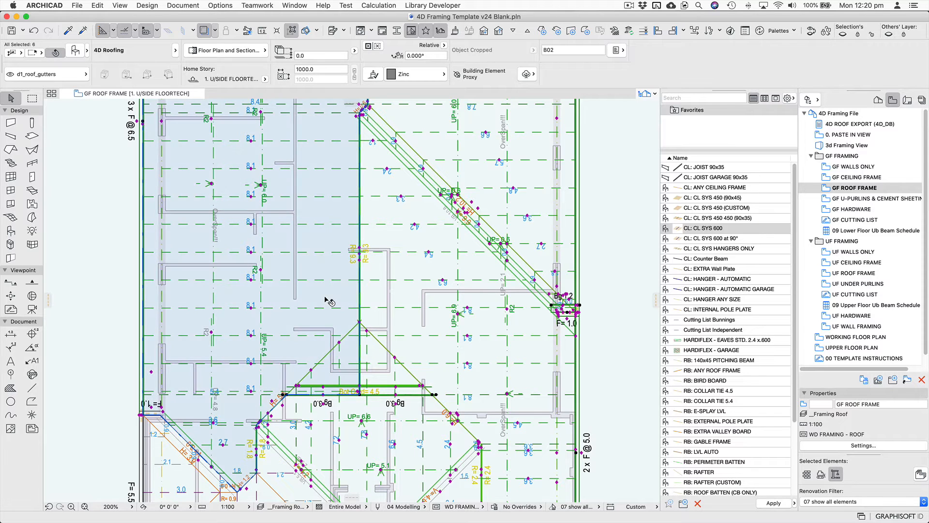
pyautogui.press('Escape')
pyautogui.scroll(-5, 484, 379)
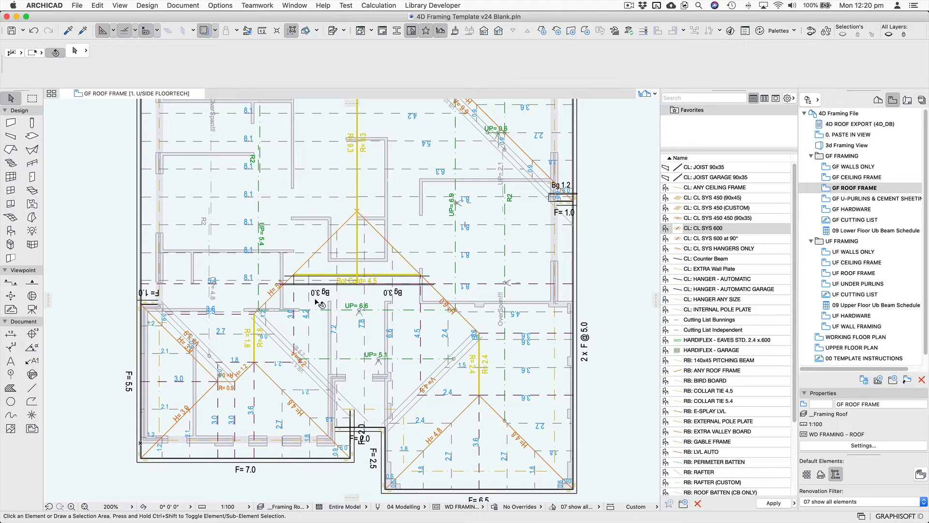
# Move the central entry plane's upper under purlin up to the 6.3 length and its lower one down onto the walls at 4.2
pyautogui.scroll(5, 319, 303)
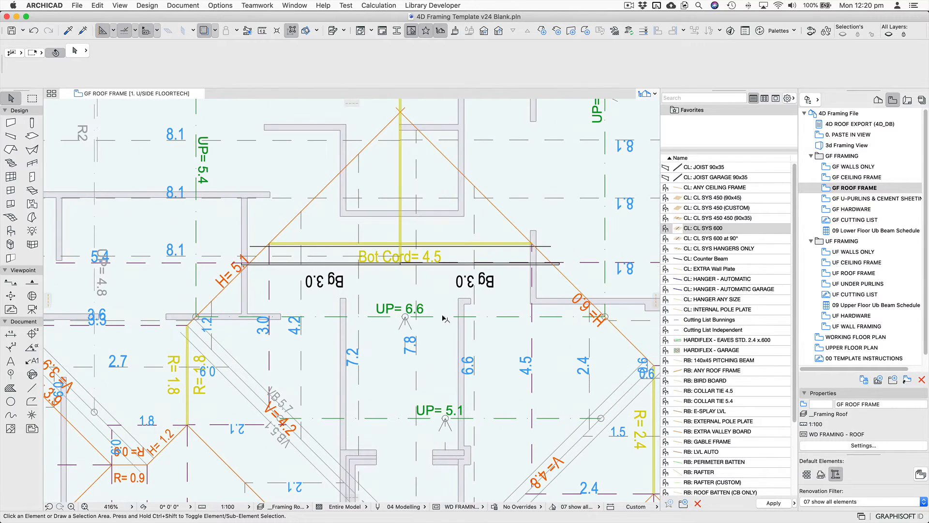
pyautogui.click(441, 317)
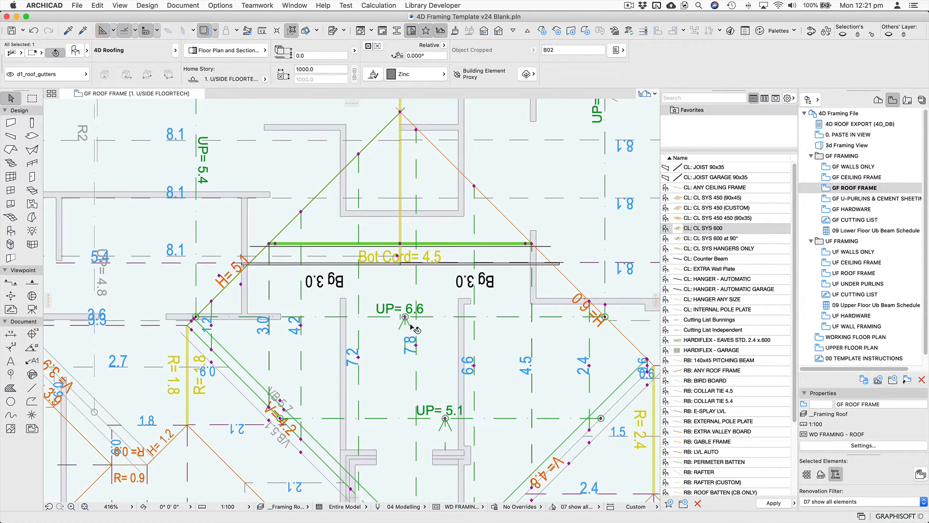
pyautogui.press('Escape')
pyautogui.click(406, 317)
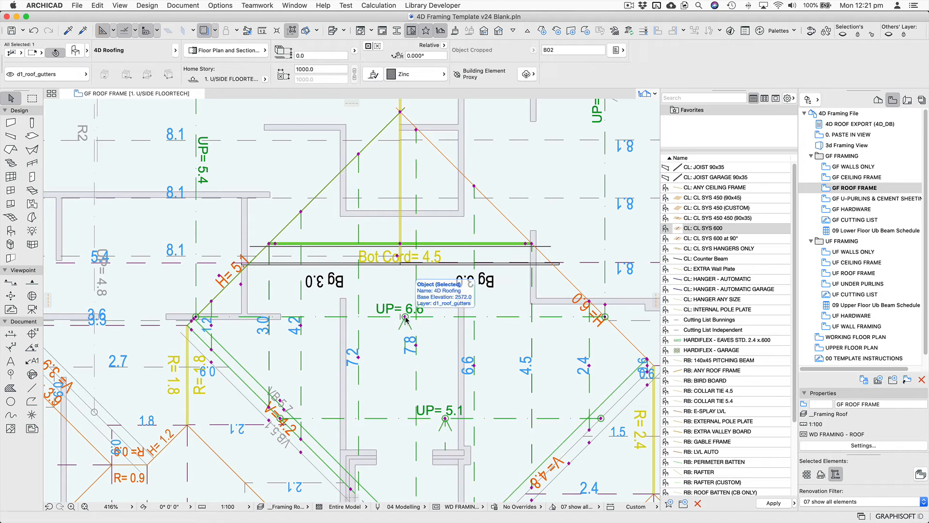
pyautogui.click(406, 317)
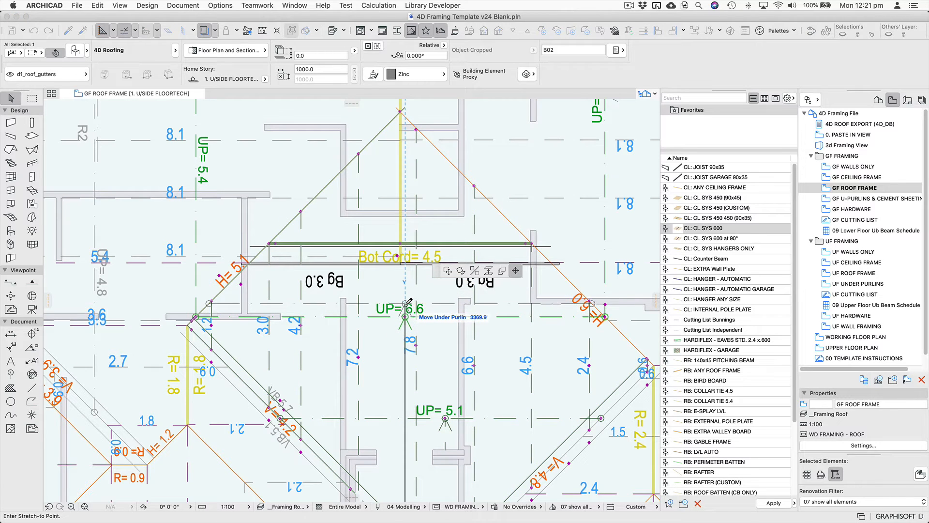
pyautogui.click(404, 307)
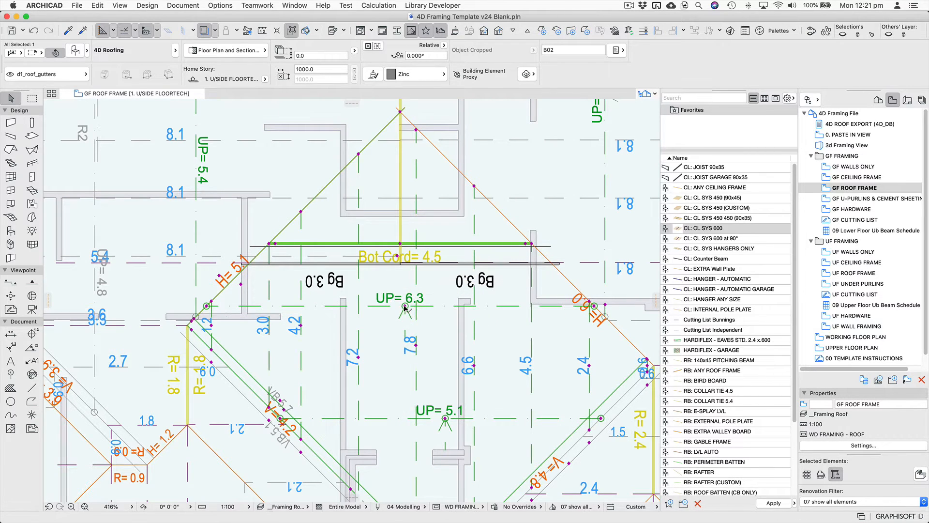
pyautogui.click(445, 418)
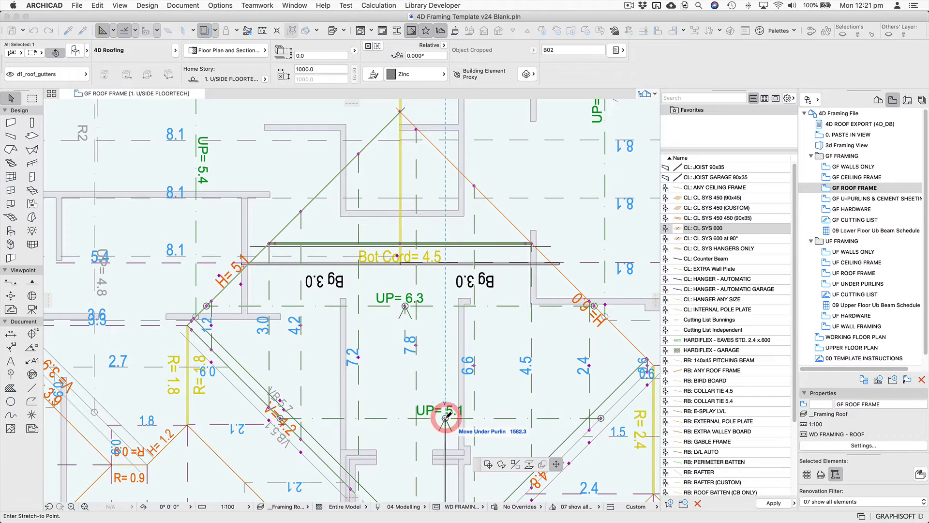
pyautogui.click(451, 449)
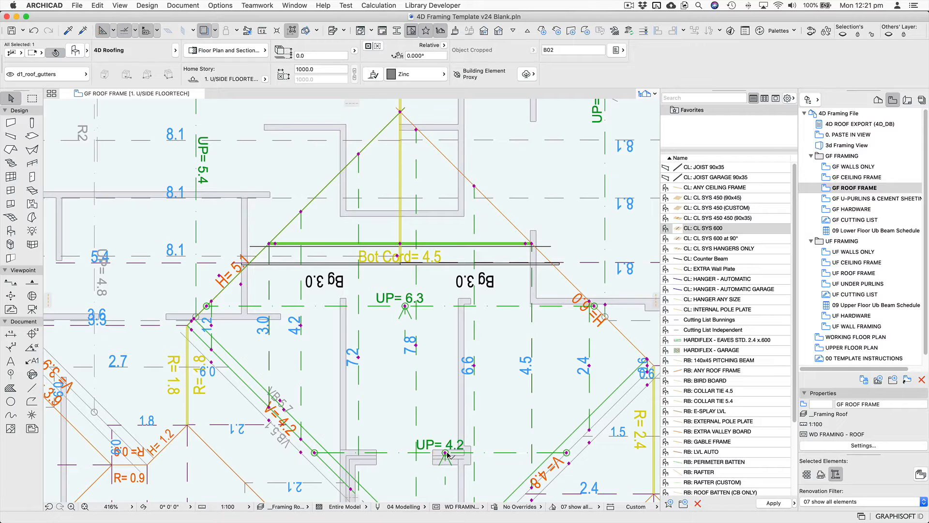
# Select the large right roof plane and move its inner under purlin slightly towards the ridge
pyautogui.scroll(-2, 447, 454)
pyautogui.moveTo(472, 272); pyautogui.dragTo(336, 462, button='middle')
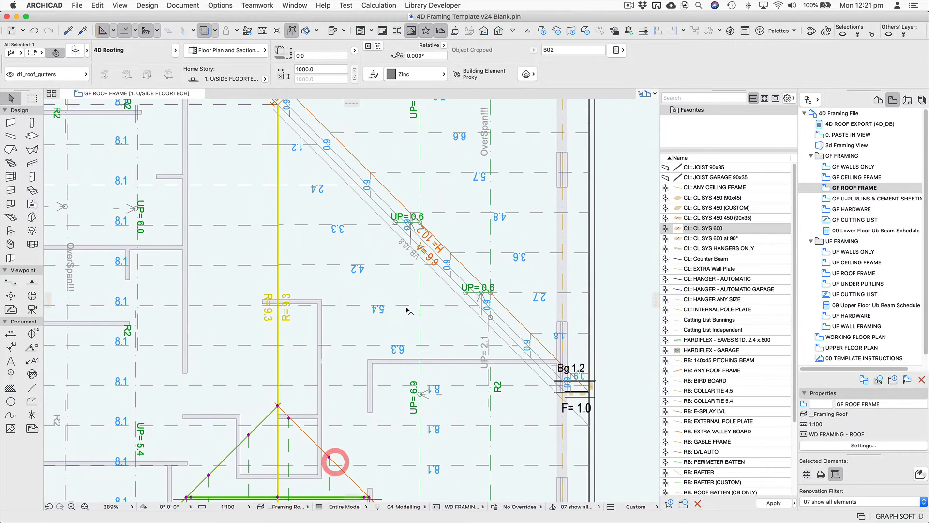
pyautogui.click(420, 314)
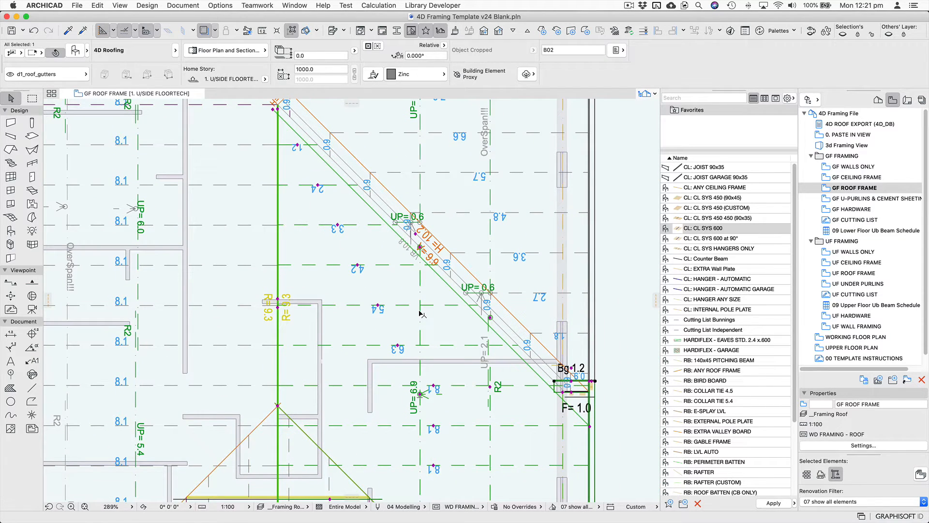
pyautogui.press('Escape')
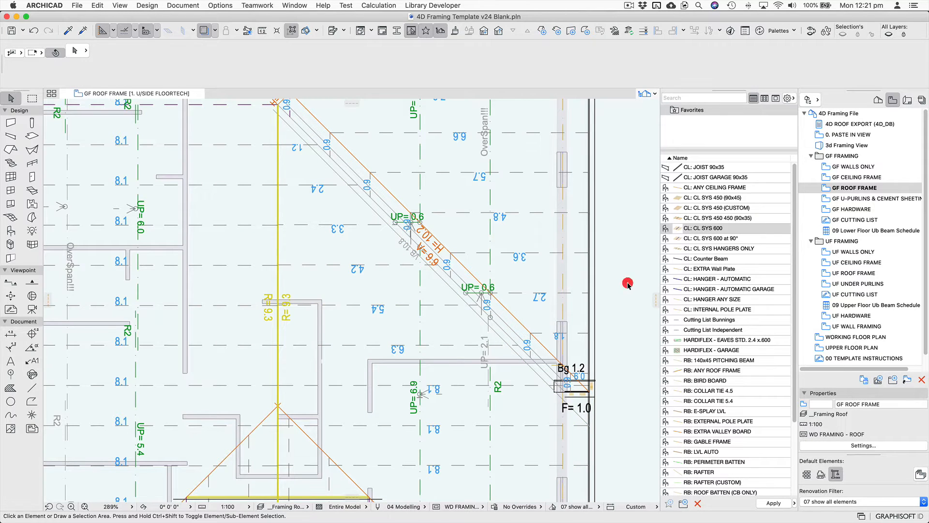
pyautogui.moveTo(619, 302); pyautogui.dragTo(612, 160, button='middle')
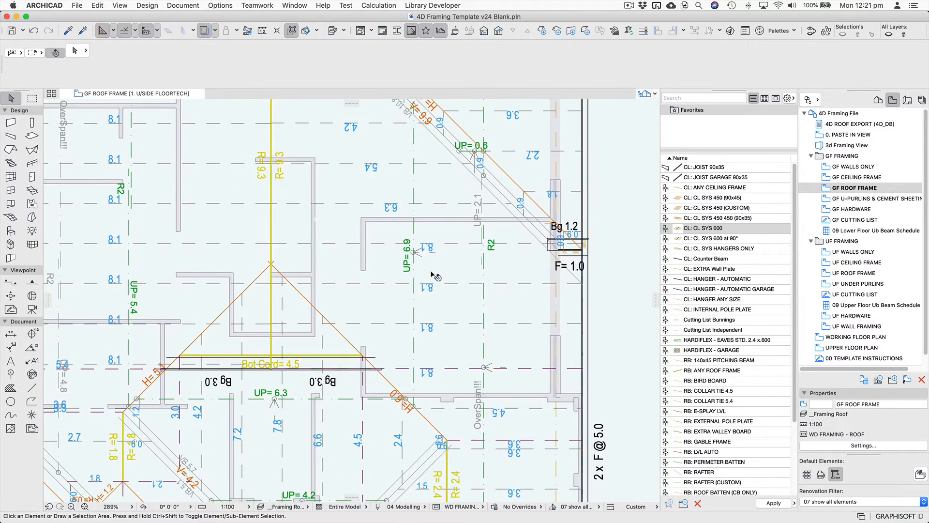
pyautogui.click(416, 255)
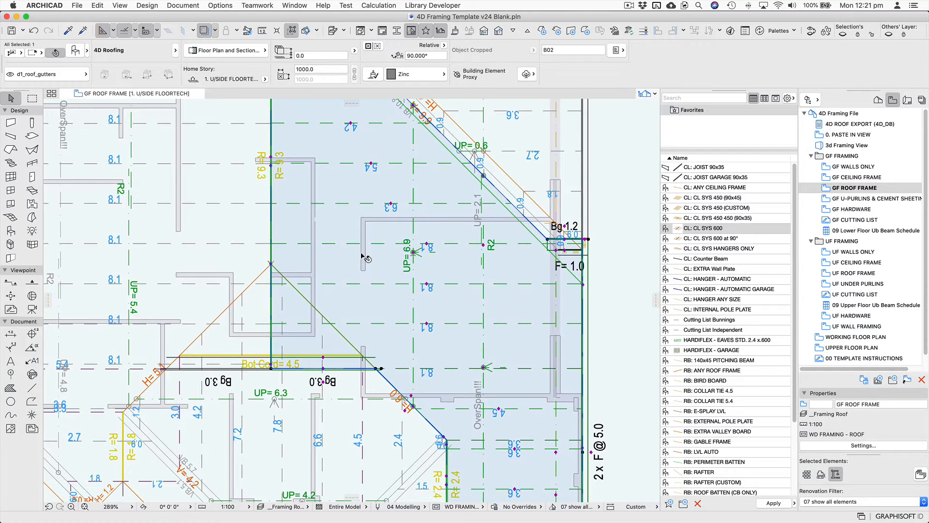
pyautogui.click(414, 252)
pyautogui.click(406, 251)
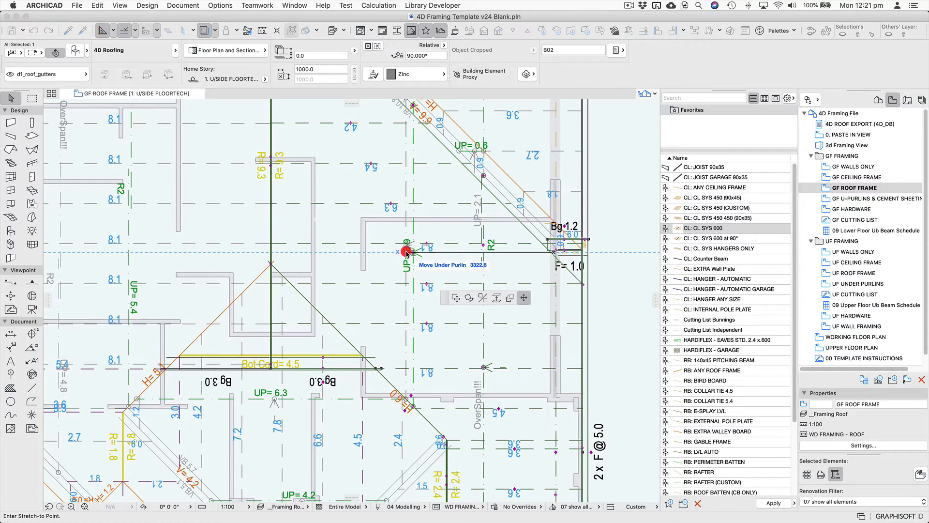
# Display strut fills with WD FRAMING - ROOF Strut fill on, and shift the right plane's inner under purlin further until its strut zone reaches the wall
pyautogui.click(466, 508)
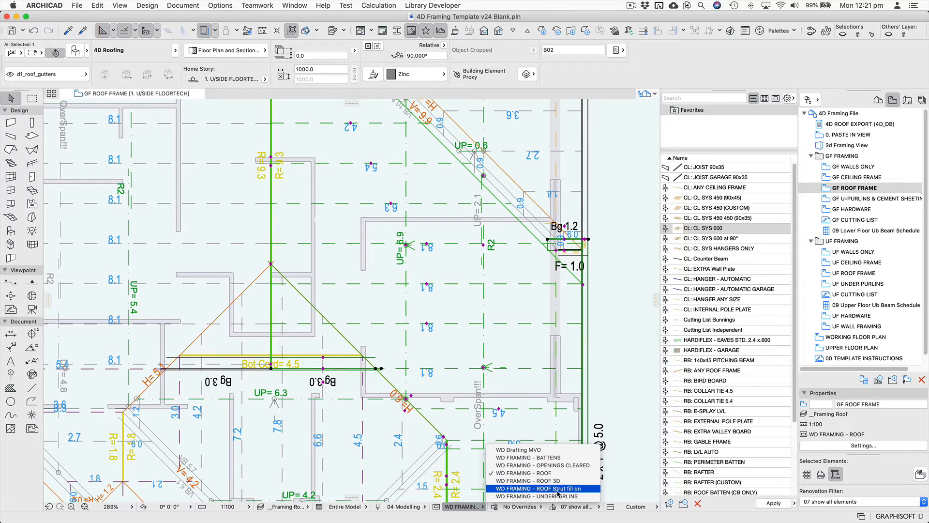
pyautogui.click(588, 489)
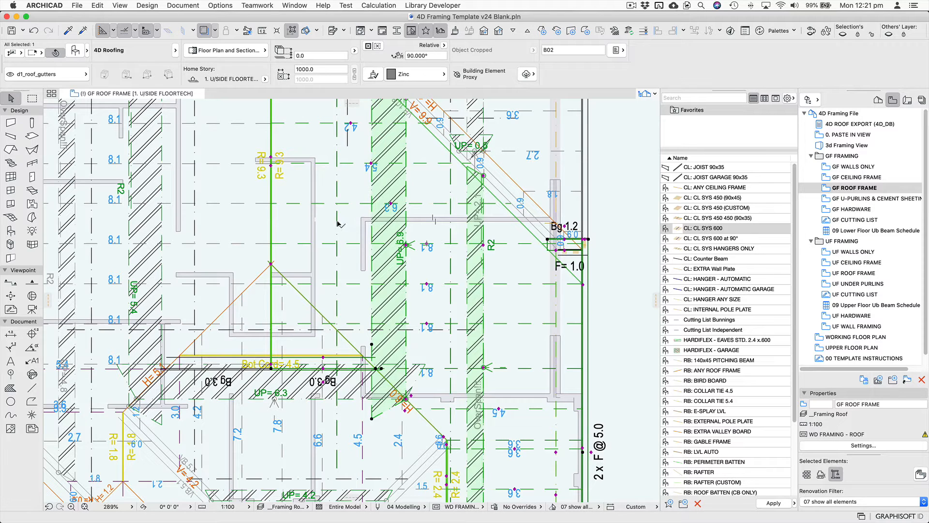
pyautogui.click(406, 247)
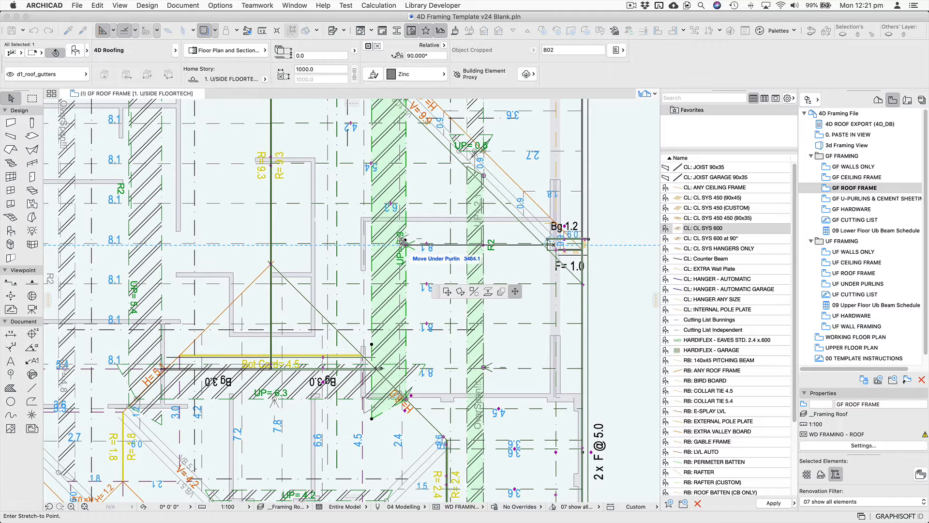
pyautogui.click(400, 246)
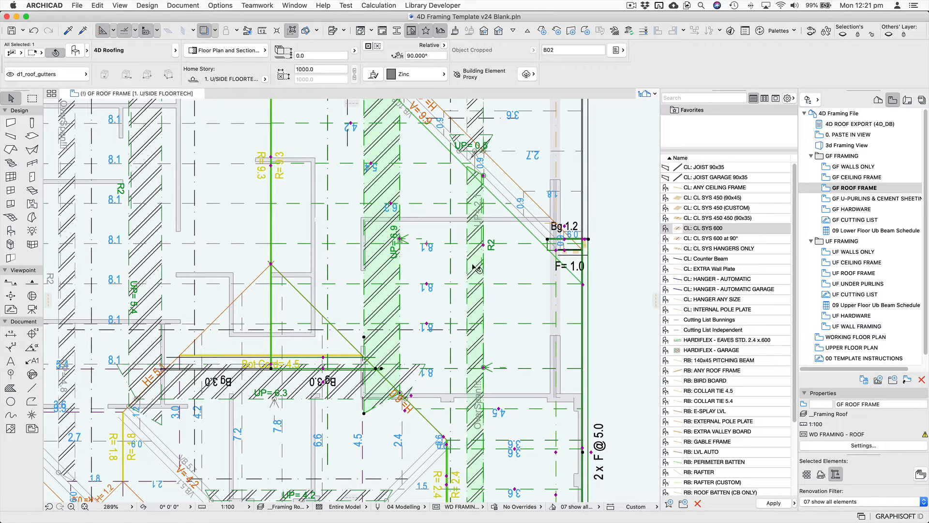
# Switch the model view options back to WD FRAMING - ROOF
pyautogui.scroll(-3, 514, 256)
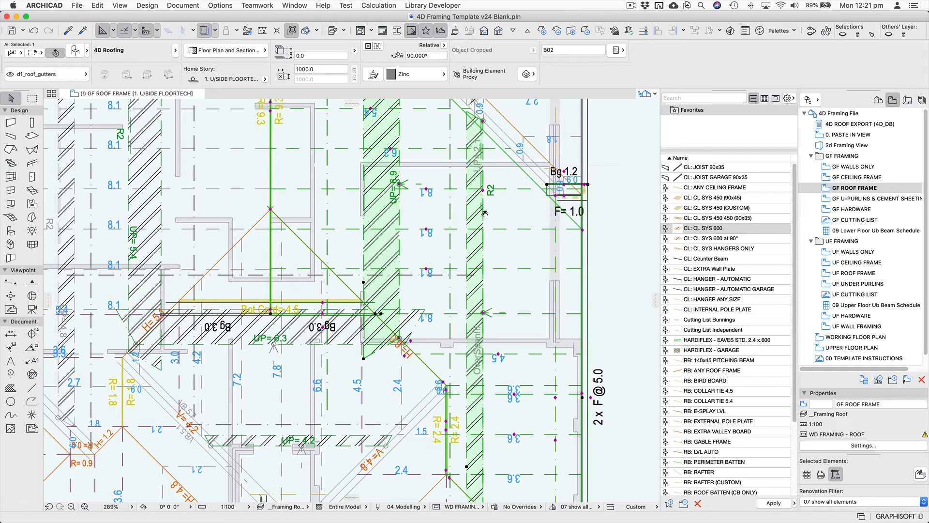
pyautogui.moveTo(485, 214); pyautogui.dragTo(464, 156, button='middle')
pyautogui.click(483, 507)
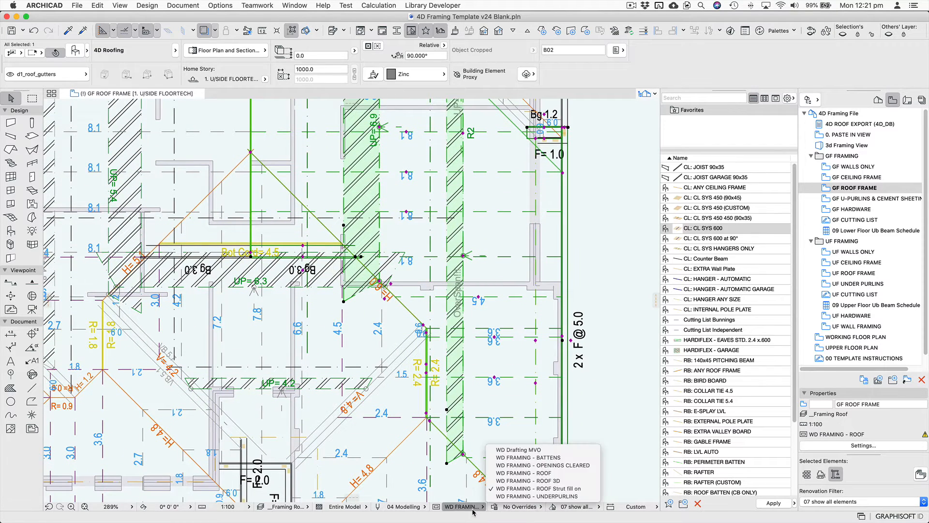
pyautogui.click(527, 477)
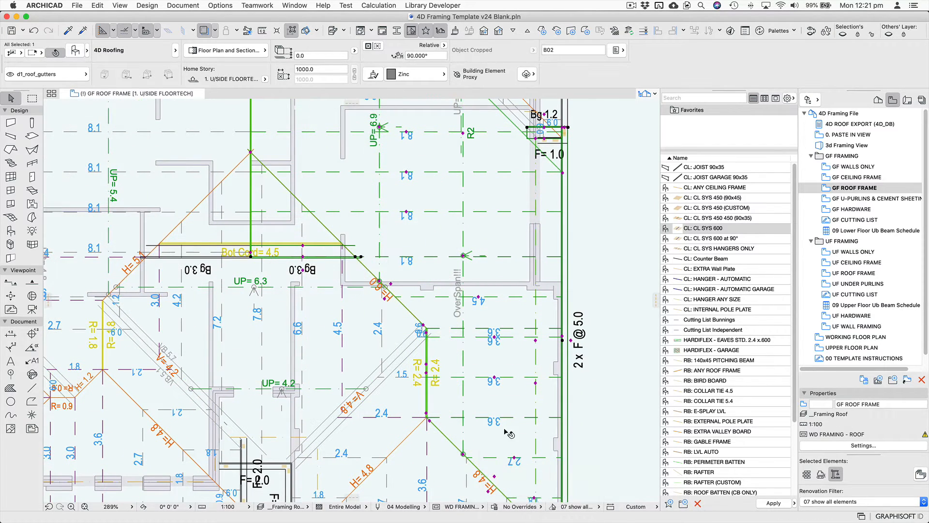
# Move the join position of the right plane's outer under purlin down to the internal wall, splitting it into 5.4 and 4.5 lengths
pyautogui.moveTo(450, 430); pyautogui.dragTo(436, 489, button='middle')
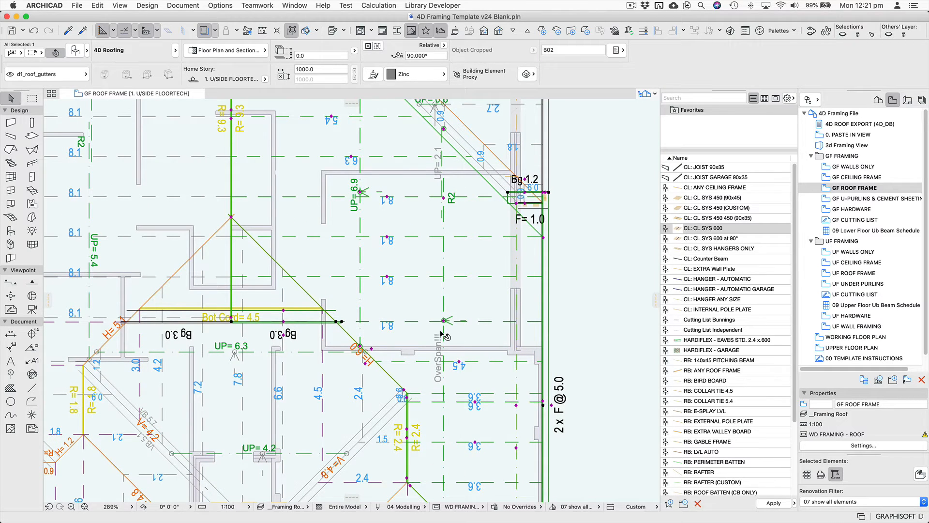
pyautogui.moveTo(444, 335); pyautogui.dragTo(449, 309, button='middle')
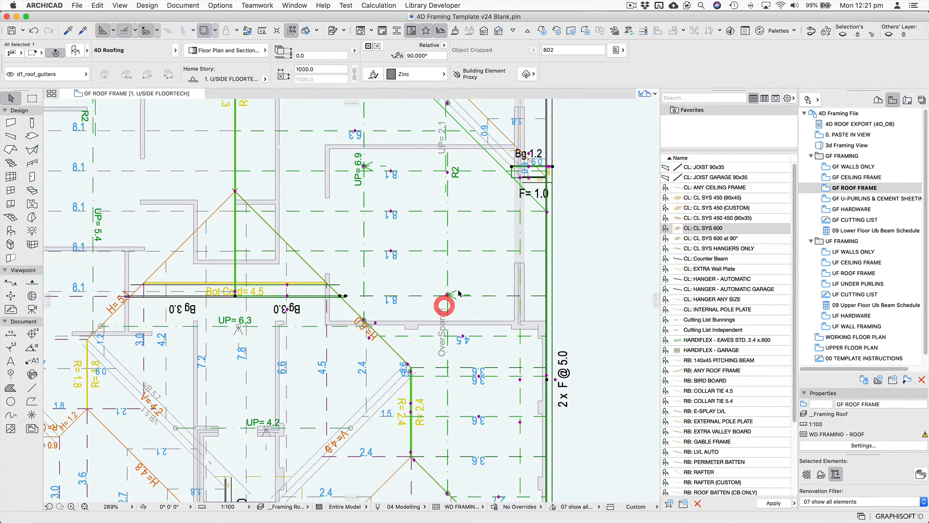
pyautogui.click(447, 170)
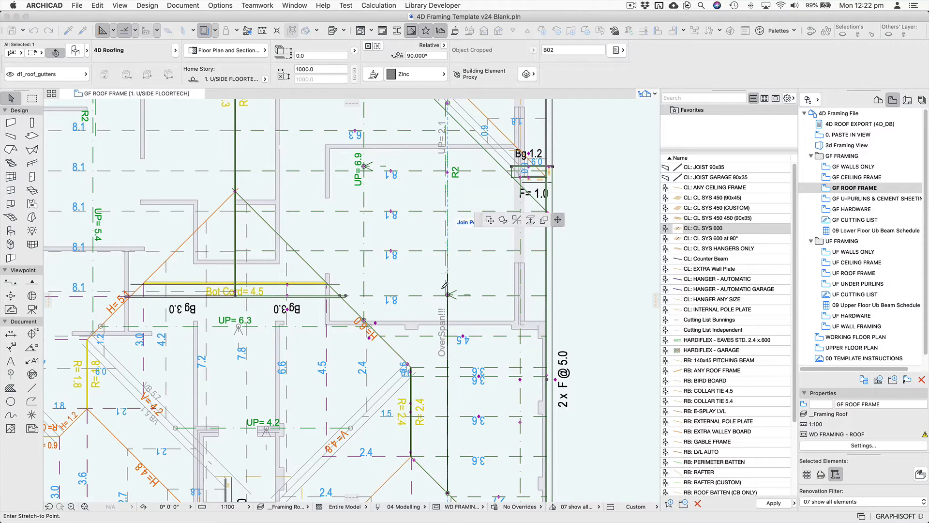
pyautogui.click(455, 325)
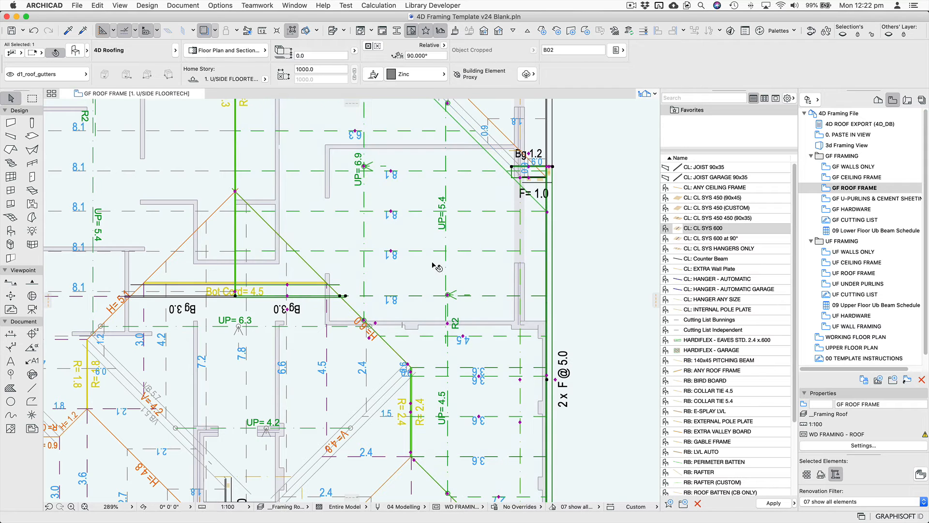
pyautogui.click(473, 260)
# Select the lower hip-end plane and the adjoining plane beside the V= 4.8 valley, and set their Number of Under Purlin Rows to 1
pyautogui.scroll(-5, 473, 260)
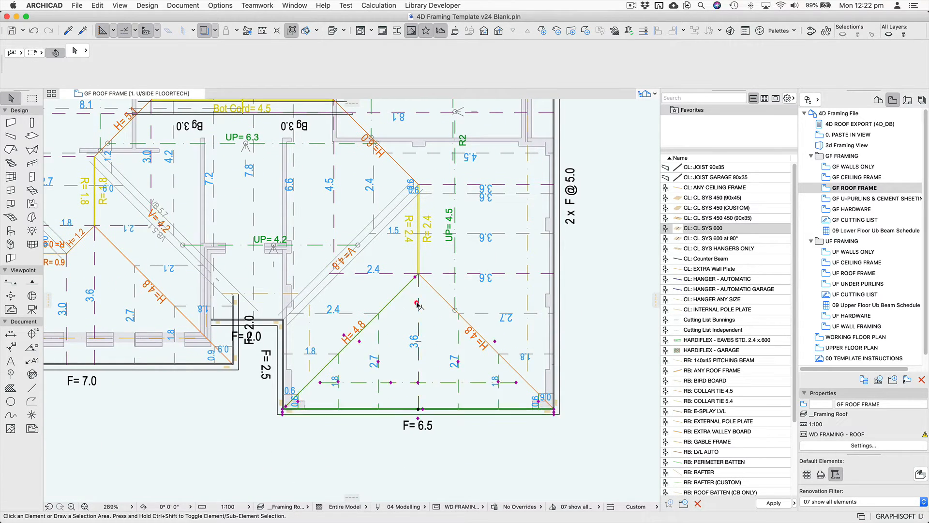
pyautogui.click(385, 274)
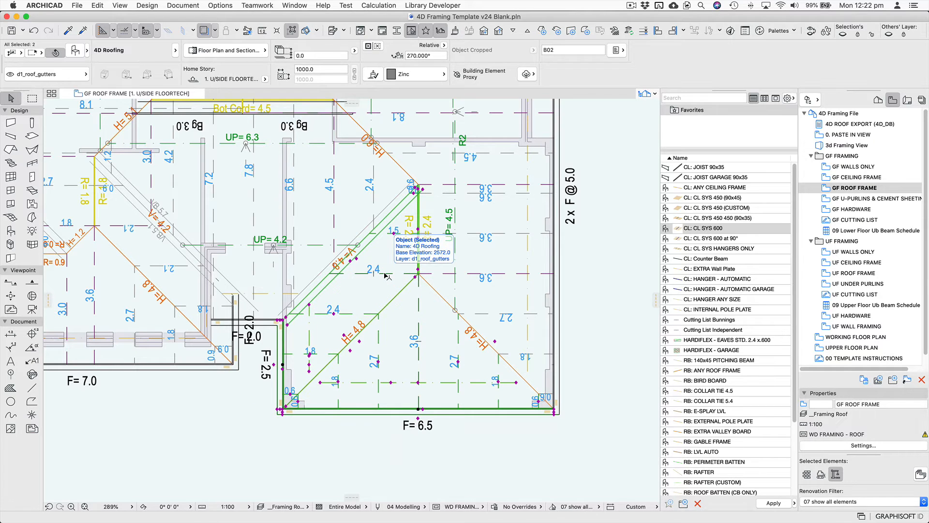
pyautogui.doubleClick(385, 274)
pyautogui.click(399, 239)
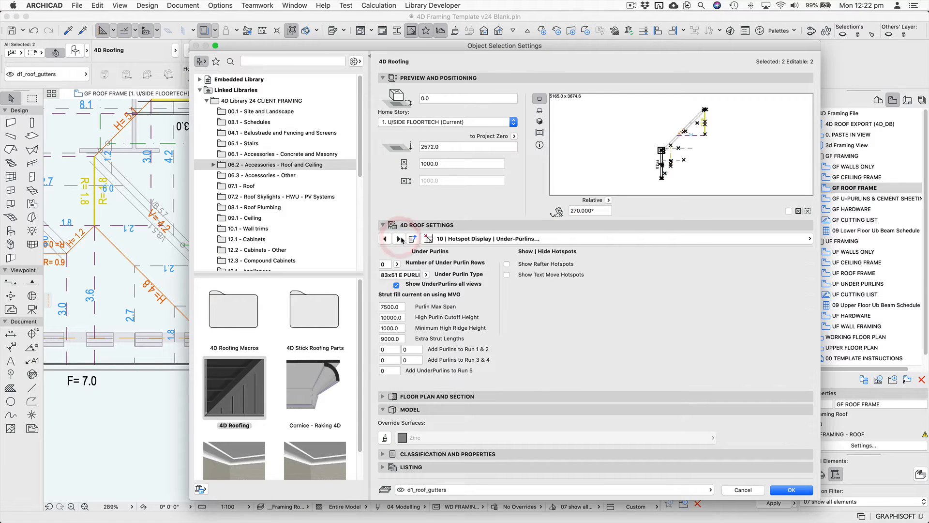
pyautogui.click(397, 263)
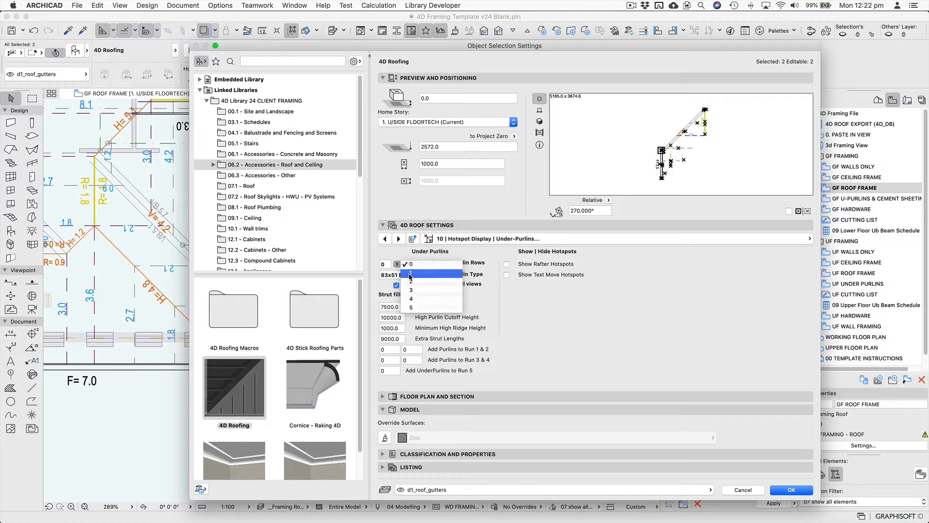
pyautogui.click(410, 273)
pyautogui.click(787, 490)
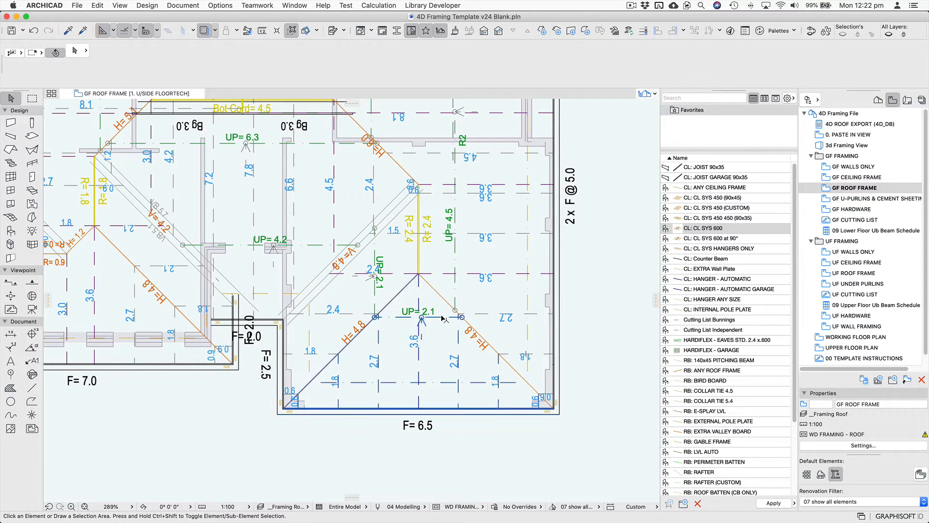
# Move the new under purlins of the lower hip-end plane and the adjoining valley plane slightly up the slope towards the ridge
pyautogui.click(422, 318)
pyautogui.click(422, 318)
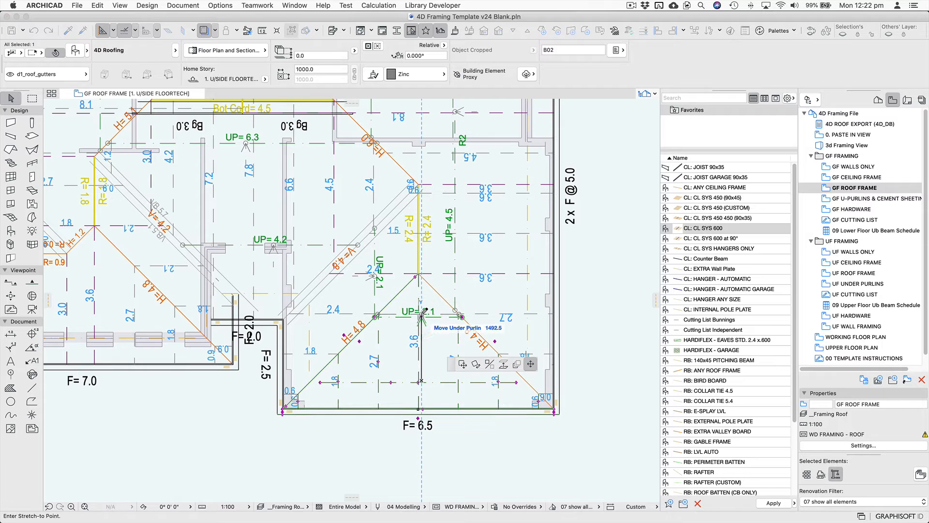
pyautogui.click(421, 314)
pyautogui.click(374, 276)
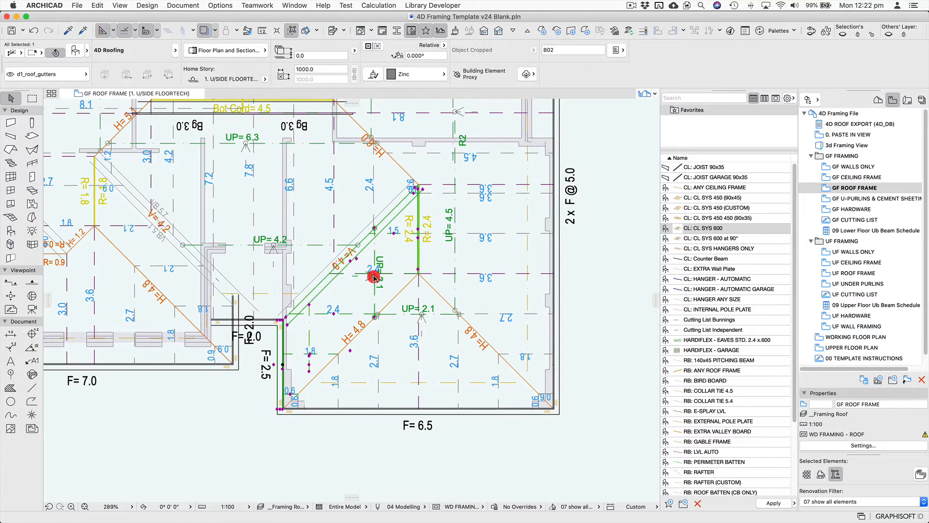
pyautogui.click(374, 276)
pyautogui.click(380, 276)
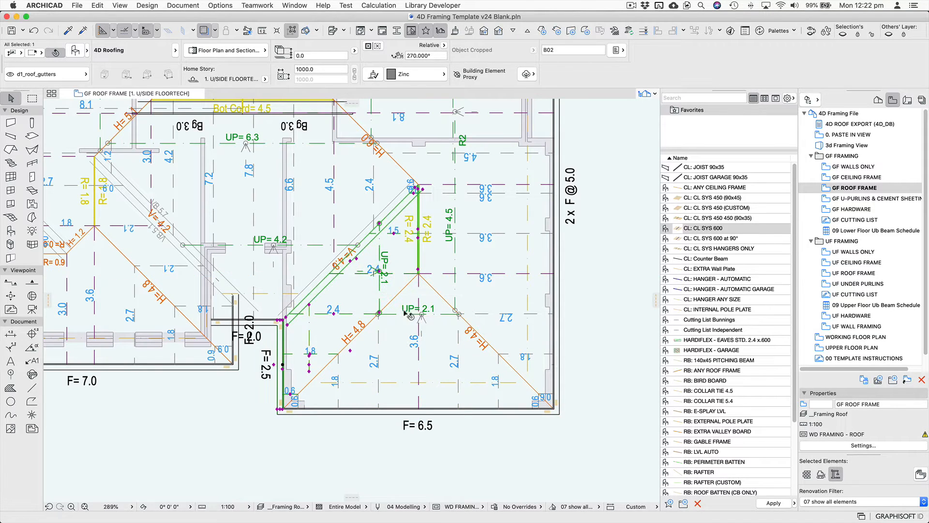
# Fine-tune both under purlins up the slope so they meet on the H= 4.8 hip, with the hip-end purlin 1.8 long
pyautogui.click(422, 315)
pyautogui.click(421, 313)
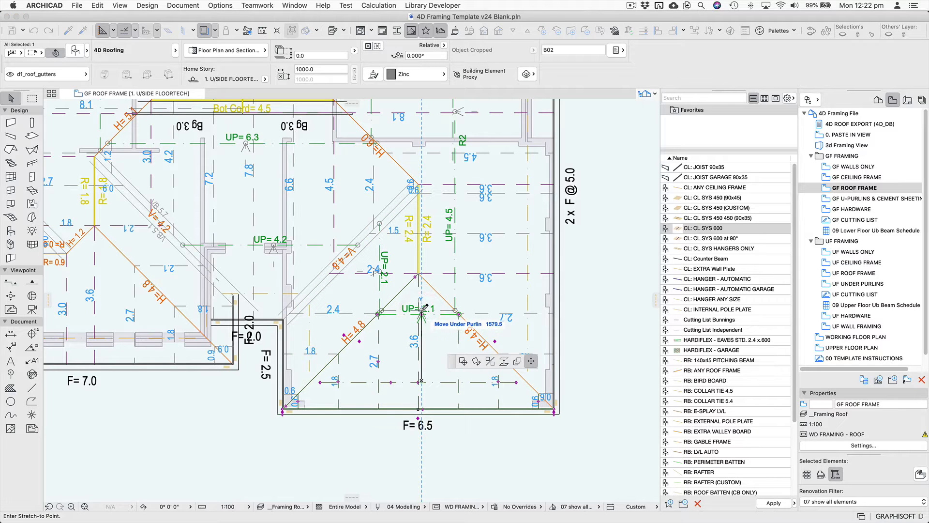
pyautogui.click(421, 310)
pyautogui.click(381, 274)
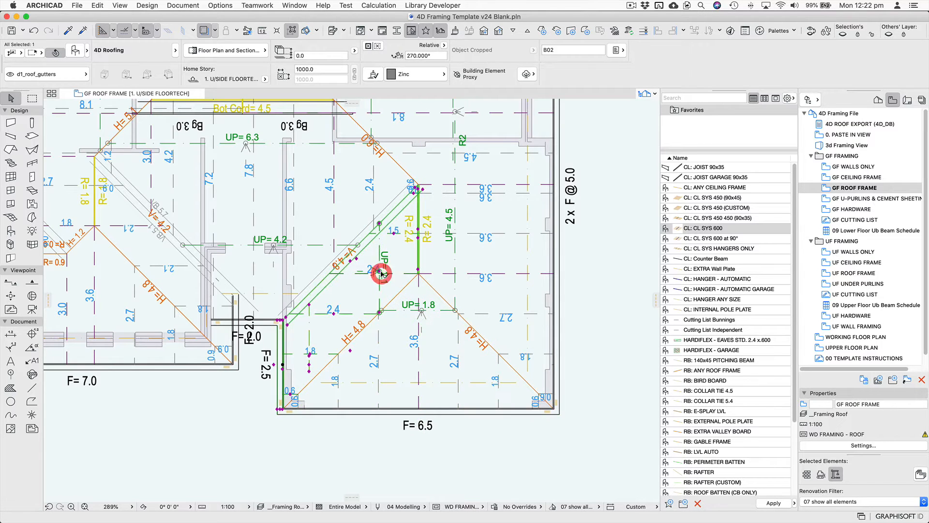
pyautogui.click(380, 272)
pyautogui.click(383, 271)
pyautogui.click(576, 311)
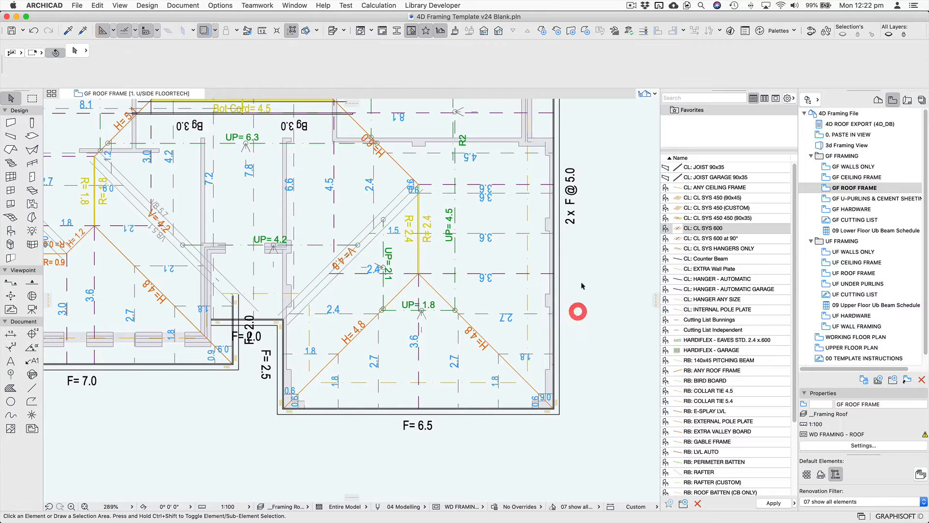
# Move the inner under purlin of the upper hip-end plane up the slope towards the ridge, making it 5.1 long
pyautogui.scroll(10, 549, 421)
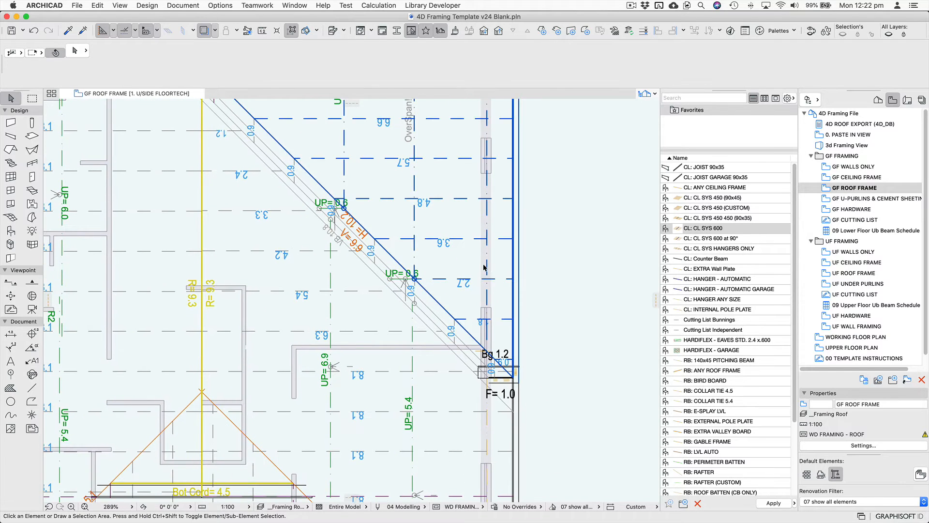
pyautogui.scroll(5, 425, 261)
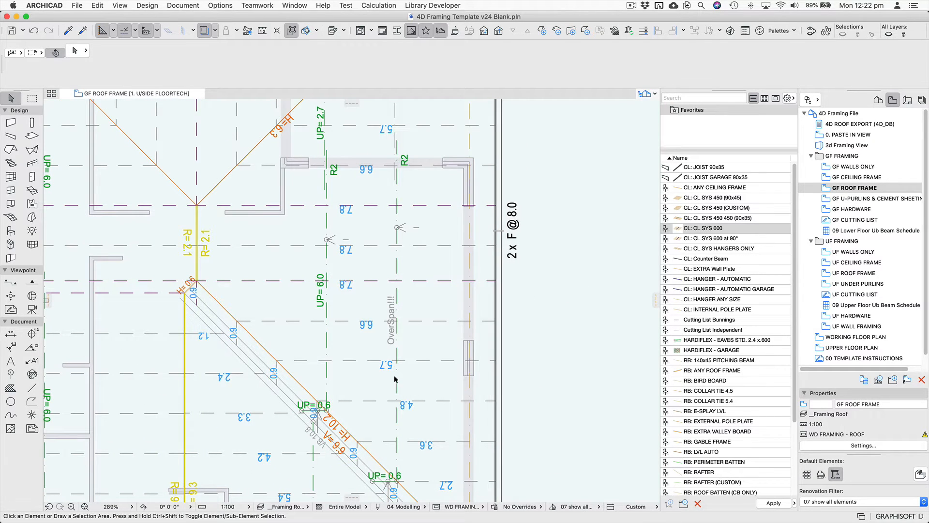
pyautogui.click(398, 369)
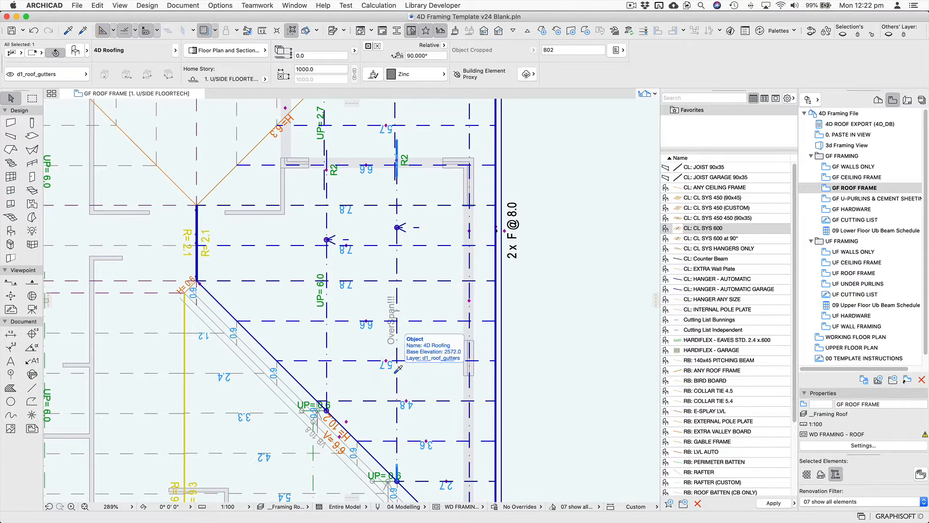
pyautogui.scroll(-5, 398, 369)
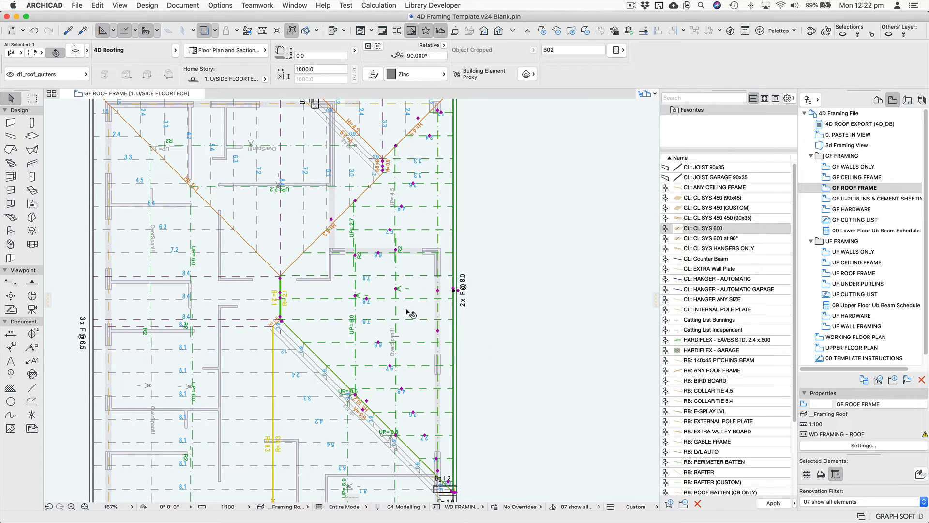
pyautogui.moveTo(320, 198); pyautogui.dragTo(335, 290, button='middle')
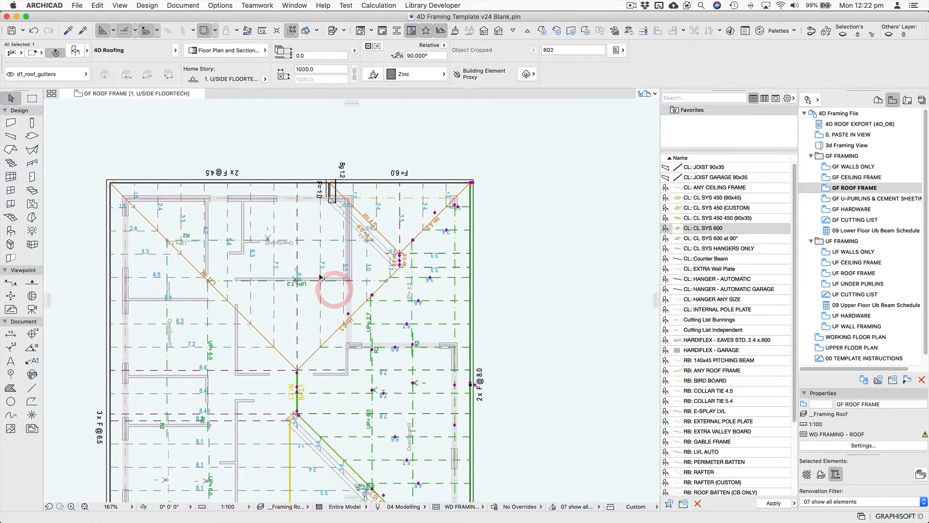
pyautogui.scroll(3, 294, 281)
pyautogui.press('Escape')
pyautogui.click(320, 286)
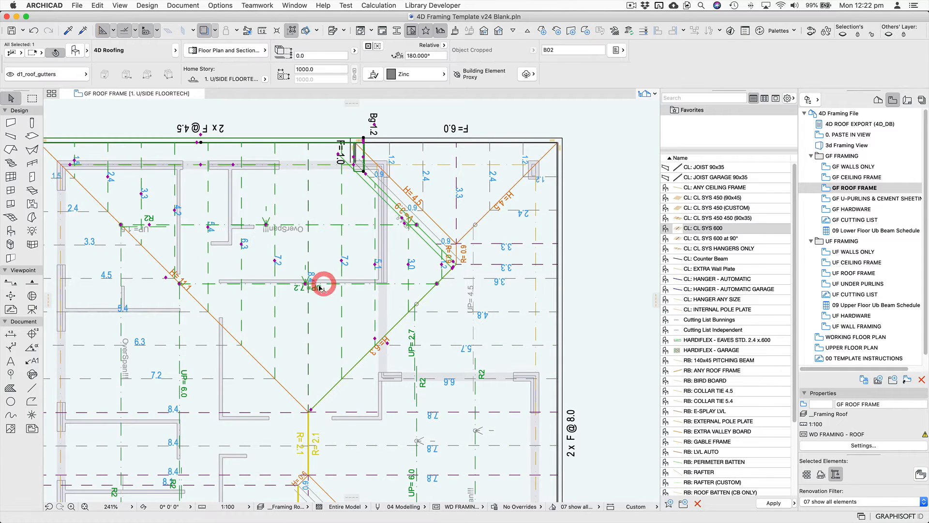
pyautogui.click(306, 283)
pyautogui.click(306, 279)
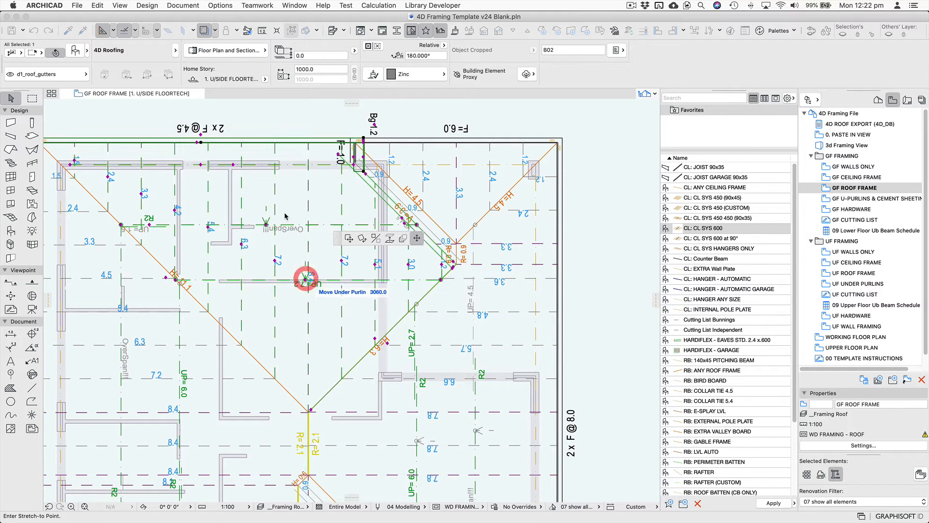
pyautogui.click(305, 280)
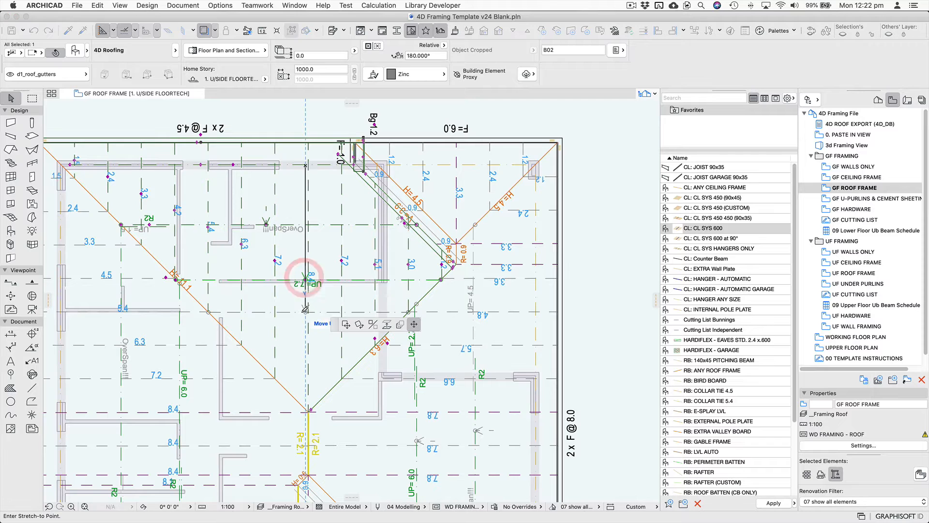
pyautogui.click(301, 320)
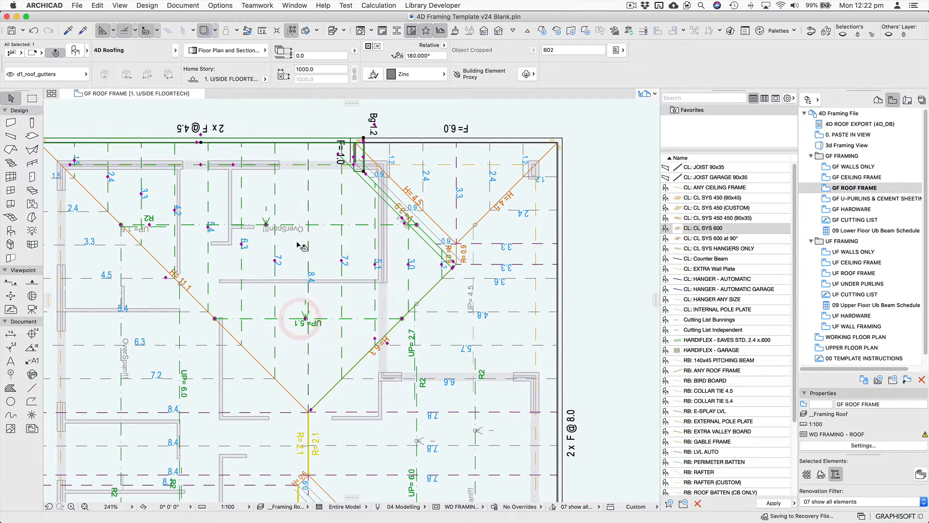
# Move the upper hip-end plane's outer under purlin up the slope and shift its join position to split it into 3.0 and 6.0 lengths
pyautogui.click(266, 226)
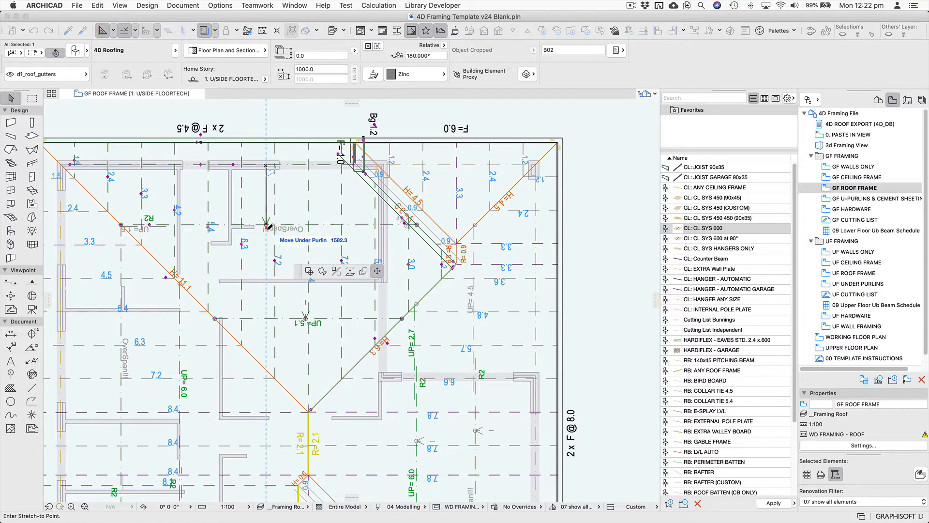
pyautogui.click(266, 261)
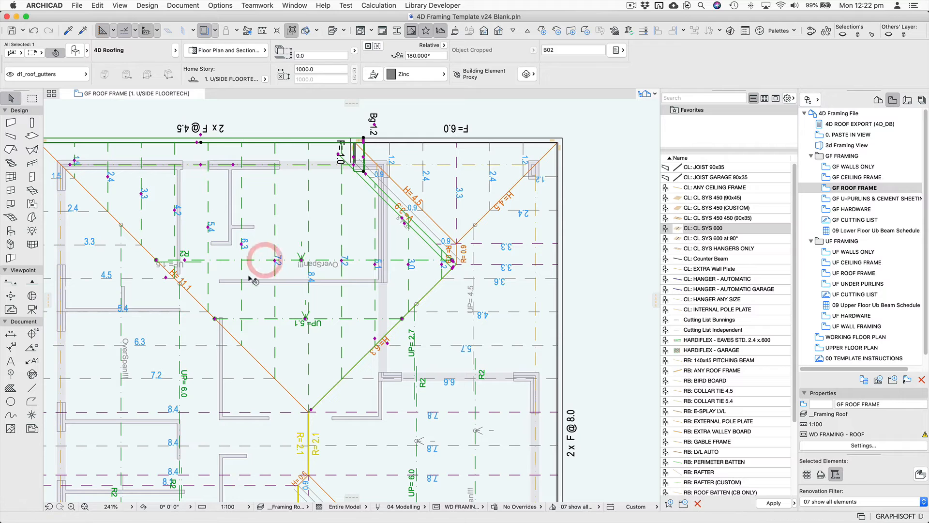
pyautogui.click(187, 260)
pyautogui.click(230, 263)
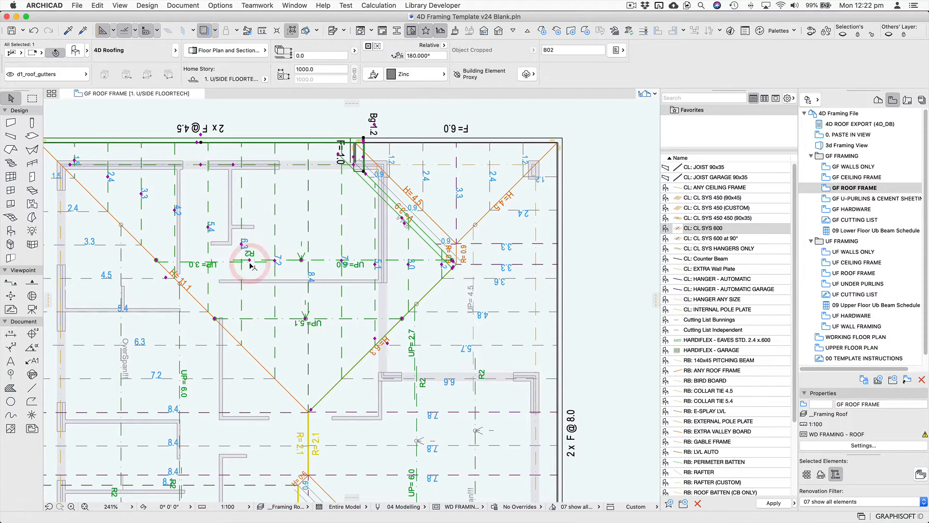
# Check the strut zones with the WD FRAMING - ROOF Strut fill on model view, and return to WD FRAMING - ROOF
pyautogui.click(481, 509)
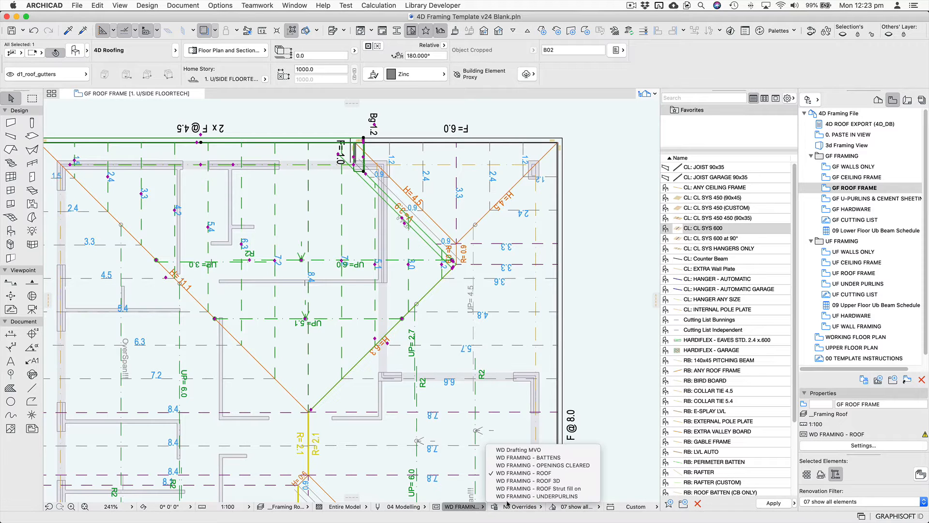
pyautogui.click(557, 490)
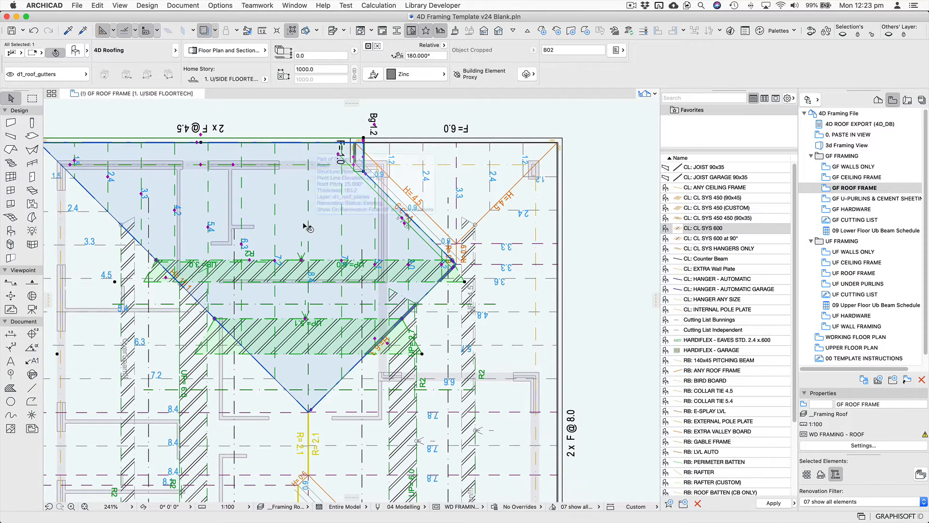
pyautogui.click(483, 507)
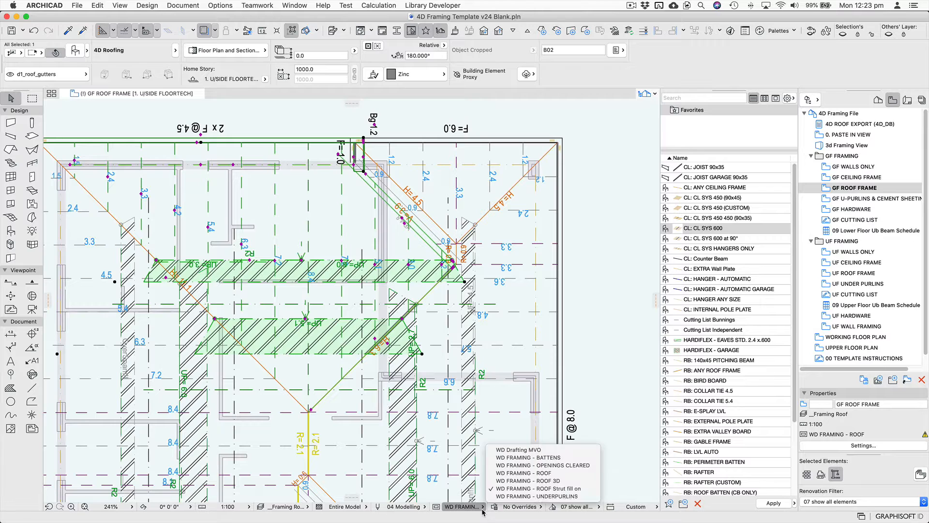
pyautogui.click(523, 476)
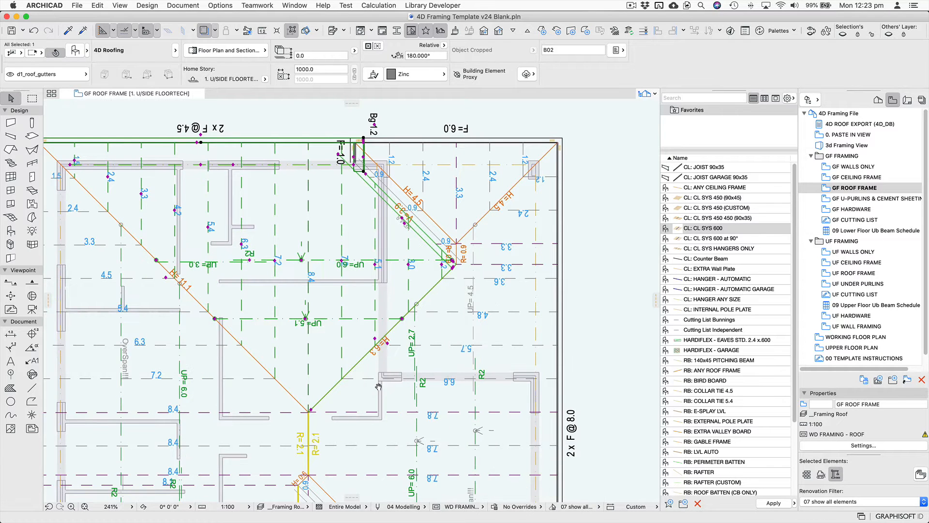
pyautogui.scroll(-2, 435, 315)
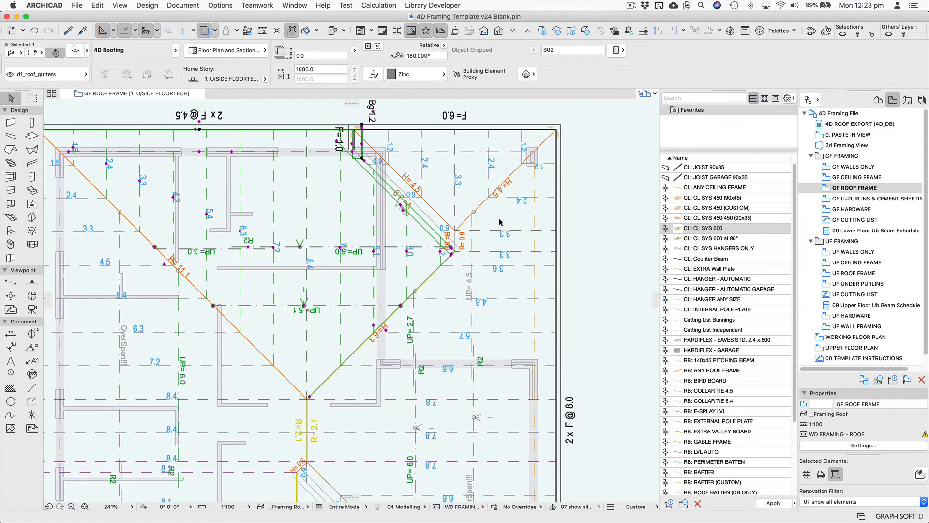
pyautogui.click(474, 418)
pyautogui.scroll(-5, 474, 417)
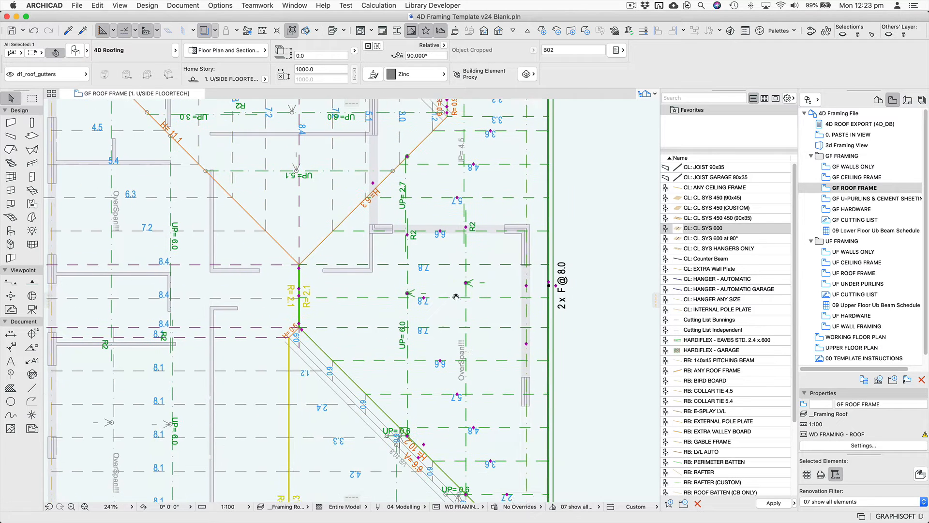
pyautogui.click(408, 291)
pyautogui.press('Escape')
# Select the long left roof plane and move its inner under purlin up the slope towards the ridge
pyautogui.moveTo(325, 329); pyautogui.dragTo(472, 347, button='middle')
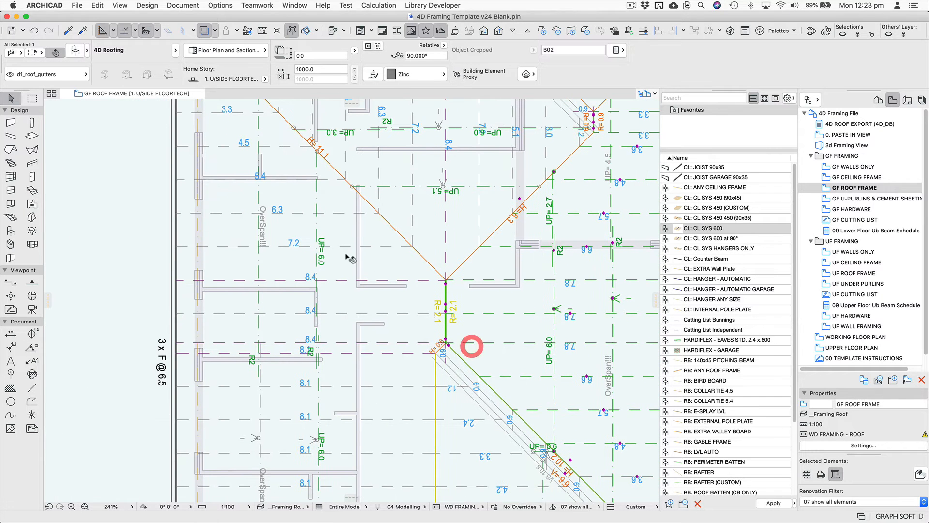
pyautogui.click(317, 260)
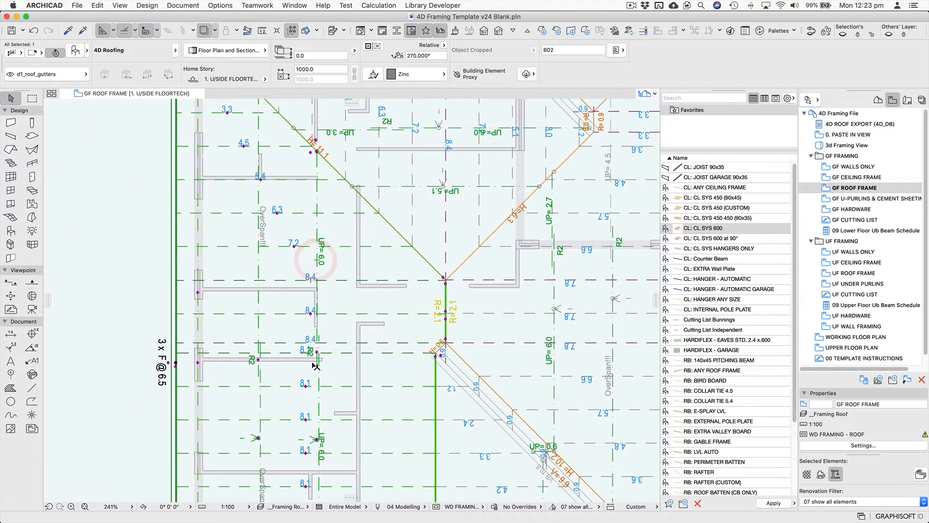
pyautogui.click(317, 440)
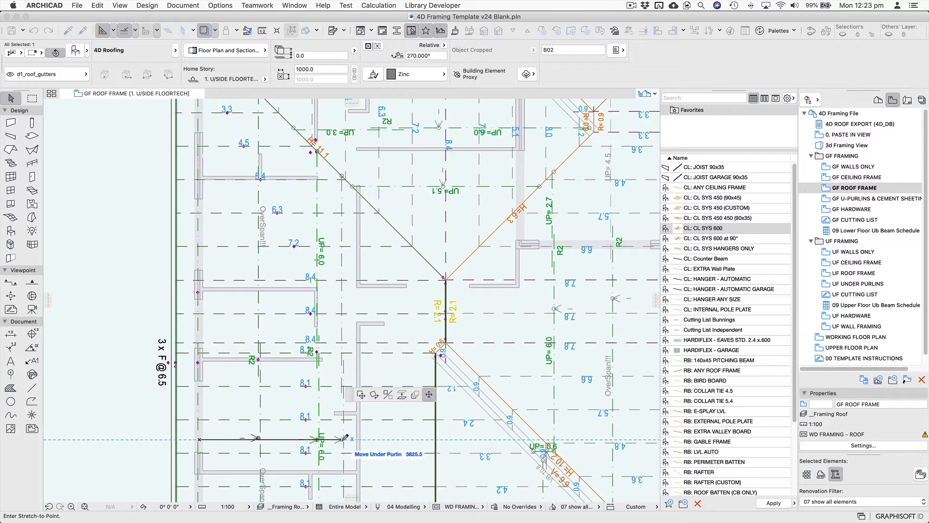
pyautogui.click(342, 439)
pyautogui.click(342, 377)
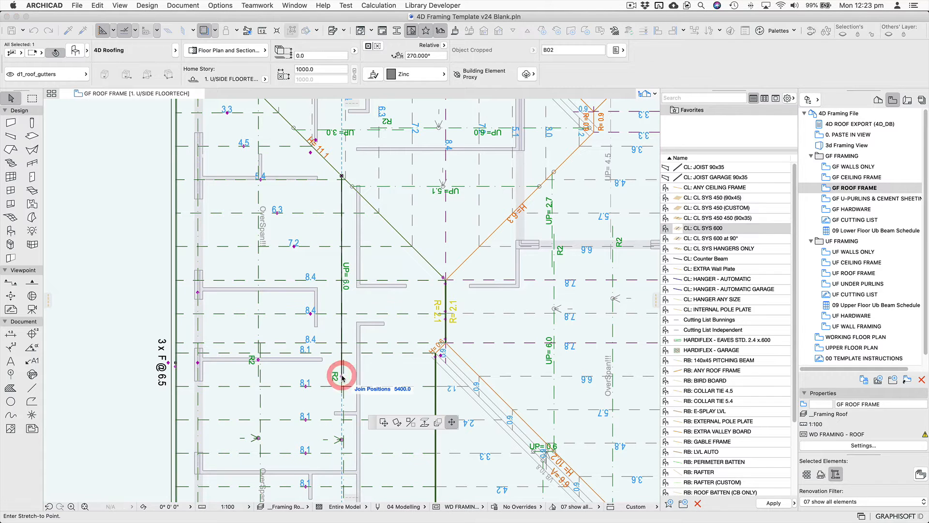
# Show the WD FRAMING - ROOF Strut fill on model view and move the left plane's inner under purlin back until its strut zone meets the internal wall
pyautogui.click(482, 506)
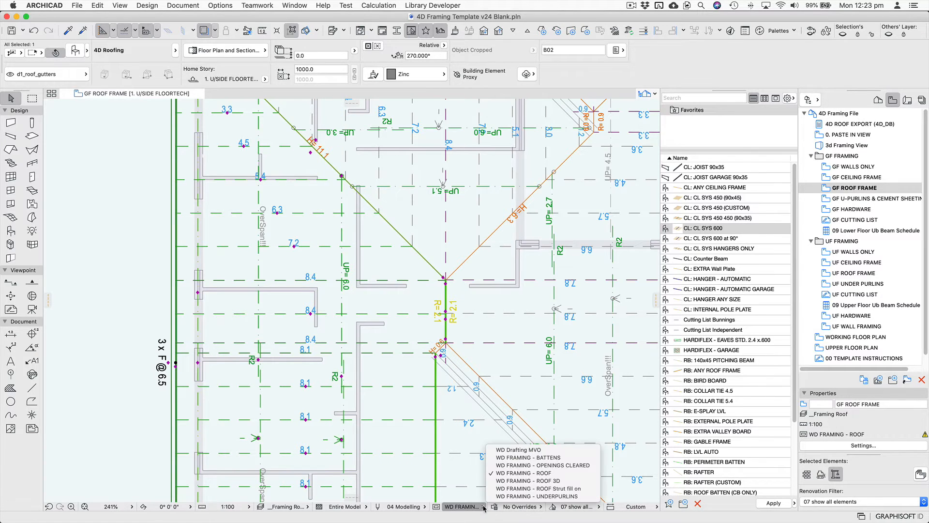
pyautogui.click(535, 490)
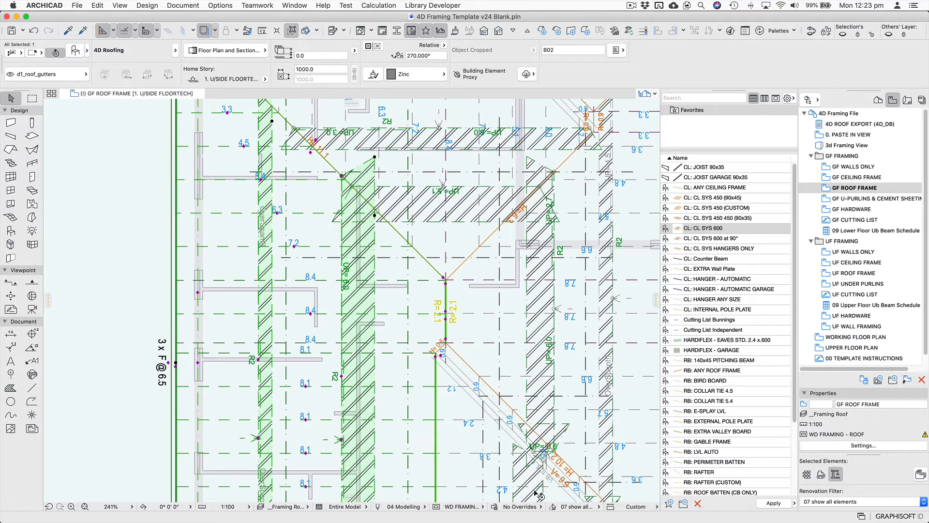
pyautogui.moveTo(343, 432); pyautogui.dragTo(347, 417, button='middle')
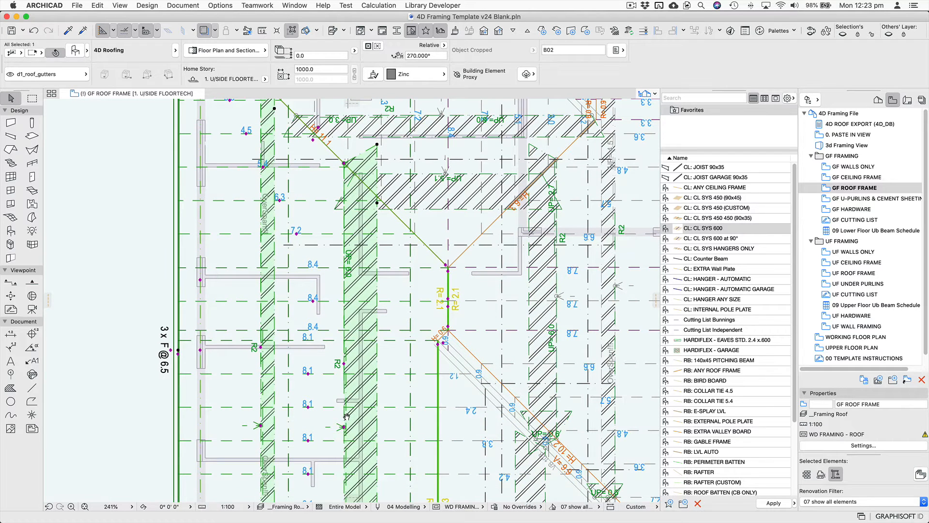
pyautogui.click(345, 364)
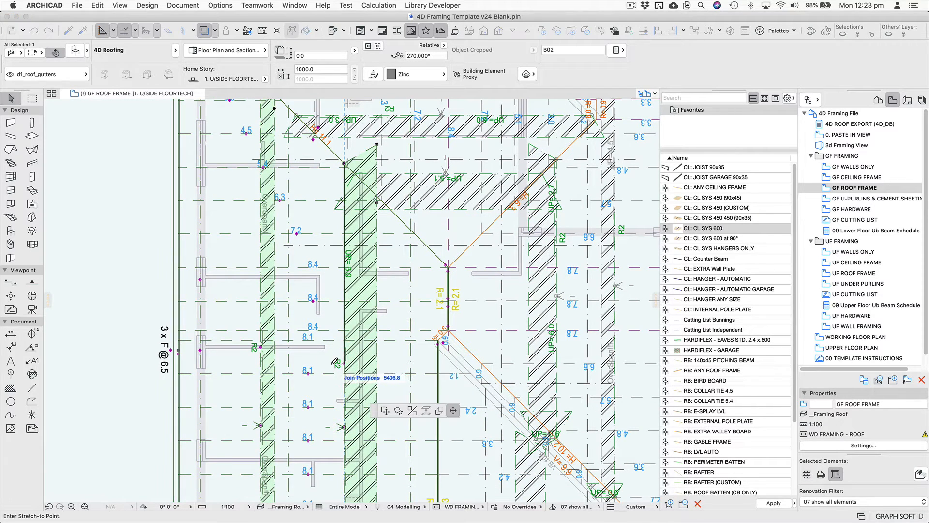
pyautogui.click(344, 427)
pyautogui.click(345, 429)
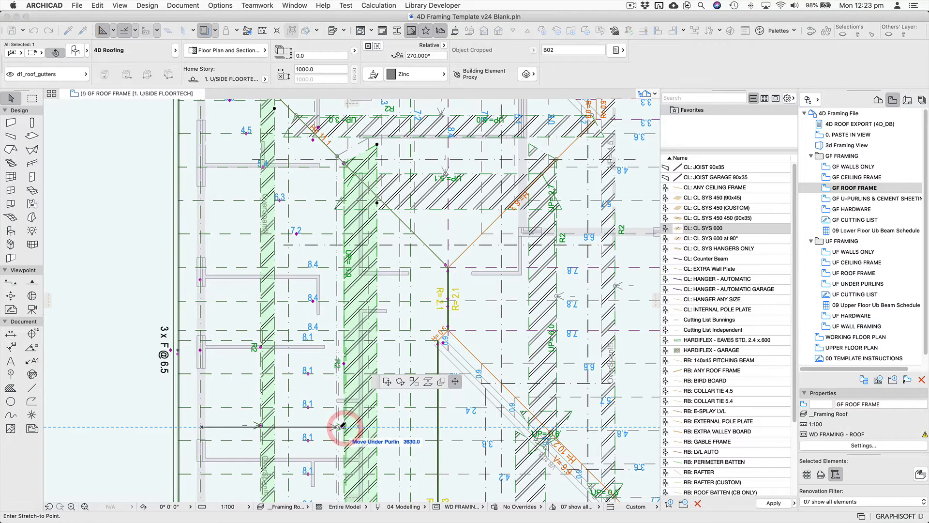
pyautogui.click(338, 428)
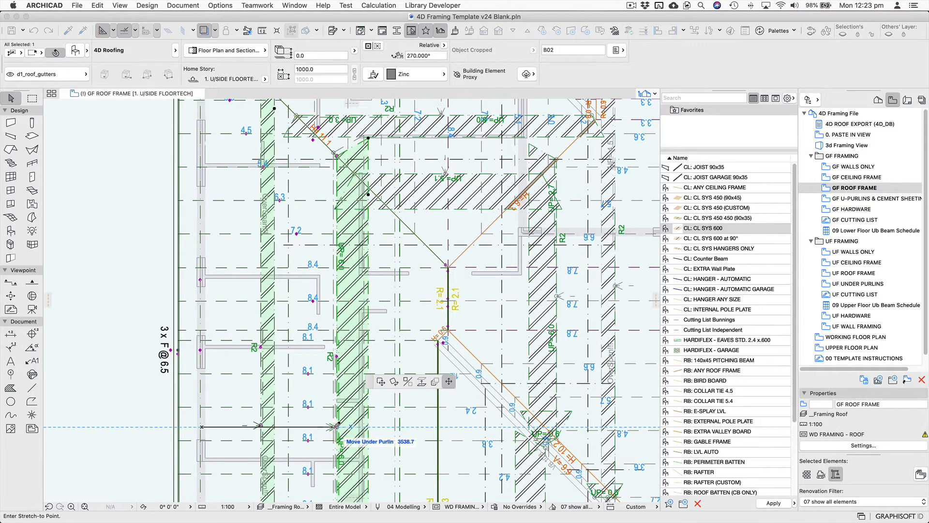
pyautogui.moveTo(383, 466); pyautogui.dragTo(412, 445, button='middle')
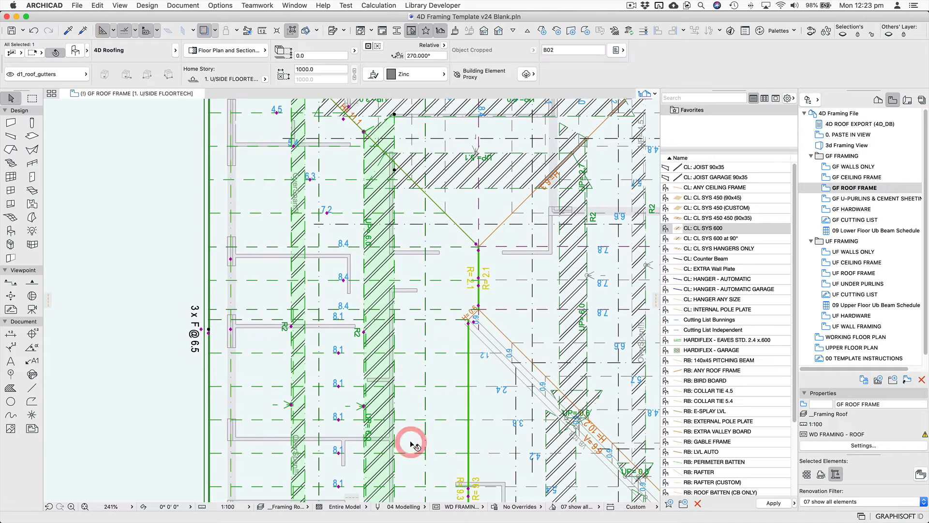
# Move the left plane's outer under purlin up the slope and shift its upper join to the internal wall, giving a 7.2 length
pyautogui.click(292, 405)
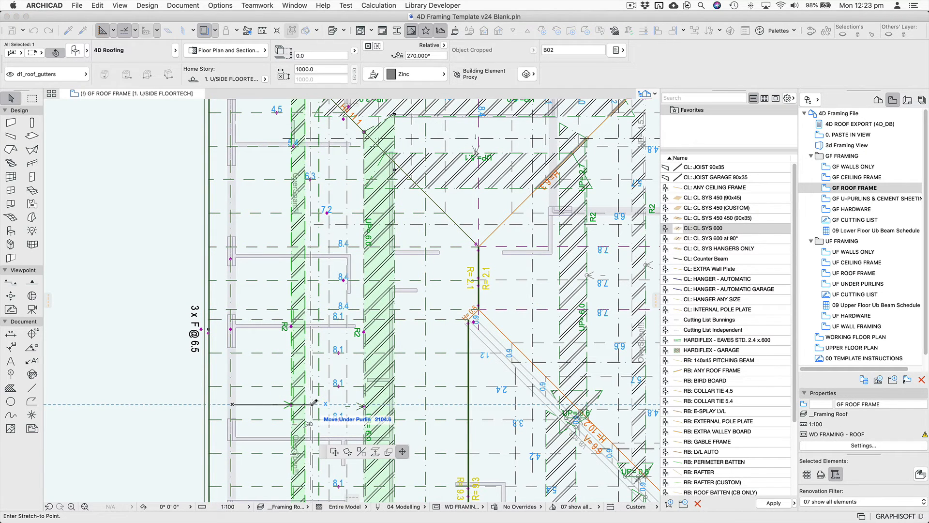
pyautogui.click(313, 405)
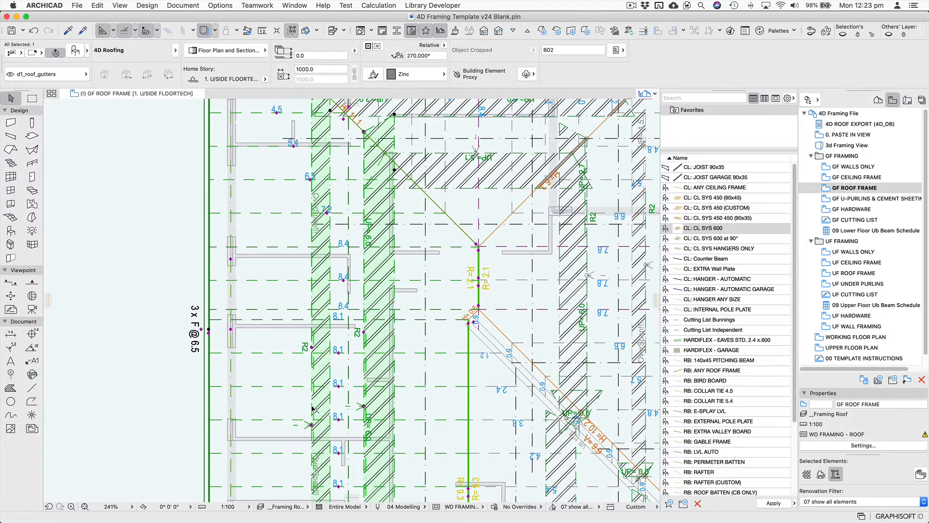
pyautogui.scroll(4, 317, 426)
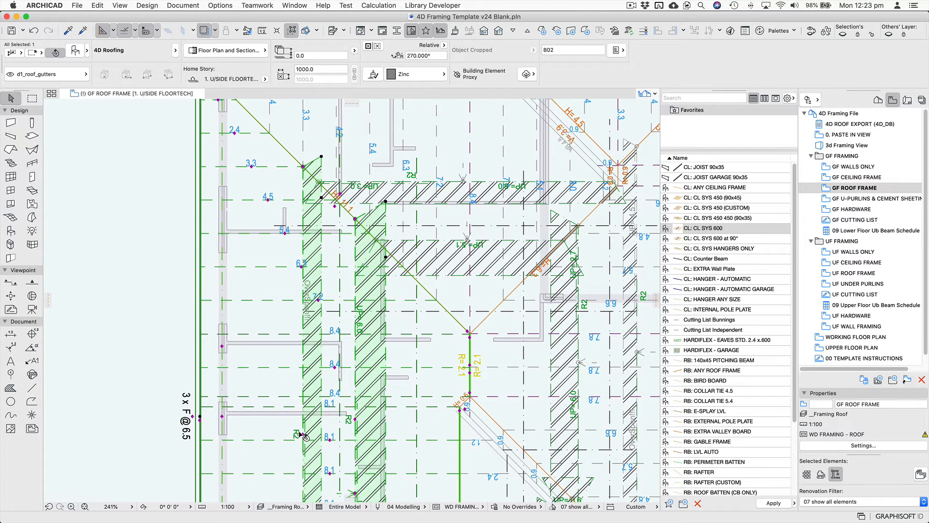
pyautogui.click(303, 434)
pyautogui.click(303, 417)
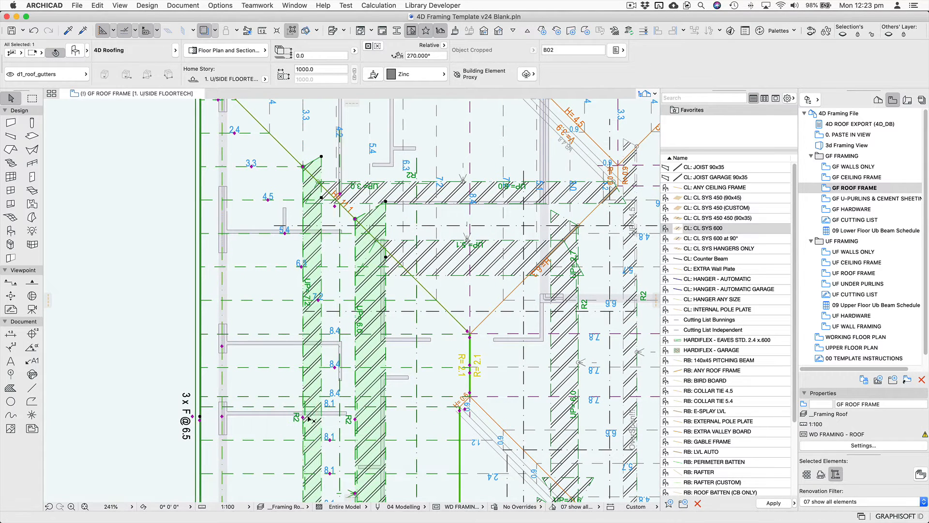
# Try shifting the lower join and the upper join of the left plane's outer under purlin along its run
pyautogui.moveTo(308, 434); pyautogui.dragTo(321, 267, button='middle')
pyautogui.moveTo(315, 477); pyautogui.dragTo(328, 286, button='middle')
pyautogui.click(328, 301)
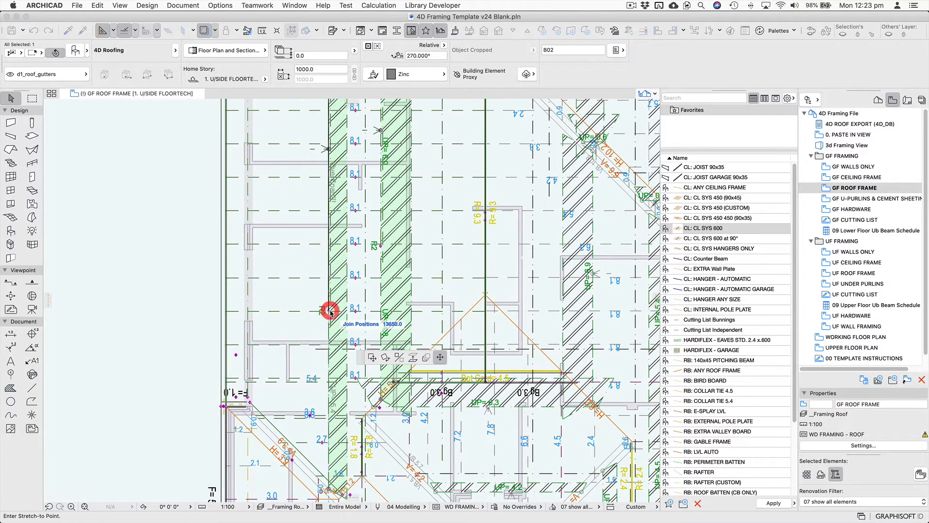
pyautogui.click(329, 344)
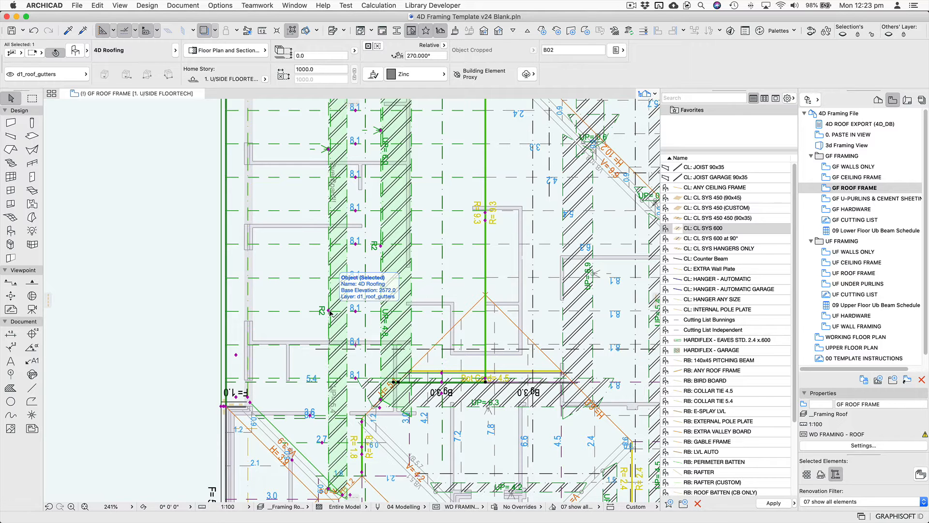
pyautogui.scroll(5, 331, 313)
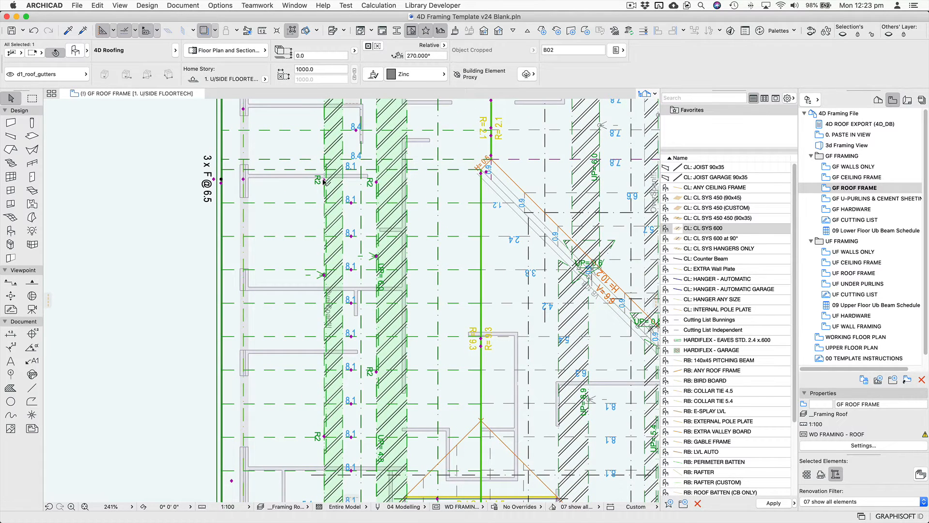
pyautogui.click(324, 182)
pyautogui.click(323, 289)
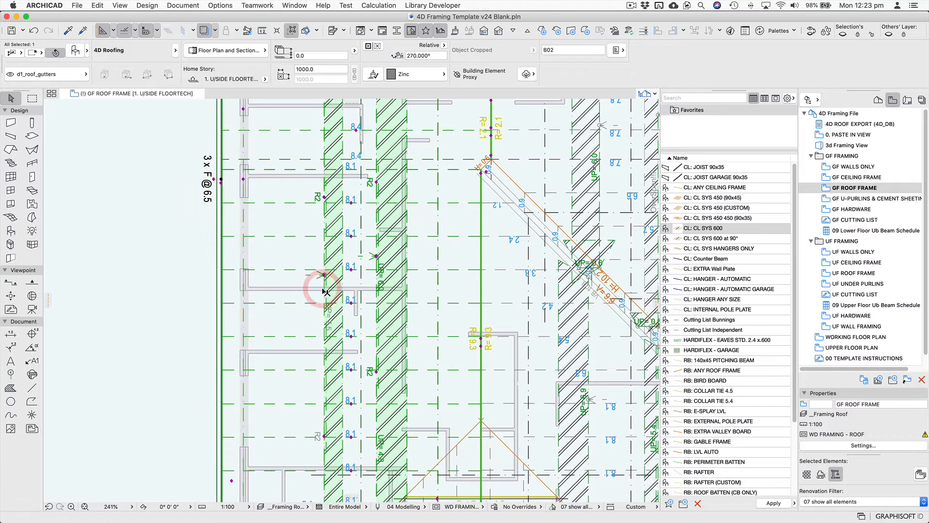
# Move the outer under purlin's upper join back to the internal wall, giving a 7.2 length above it
pyautogui.moveTo(343, 269); pyautogui.dragTo(335, 349, button='middle')
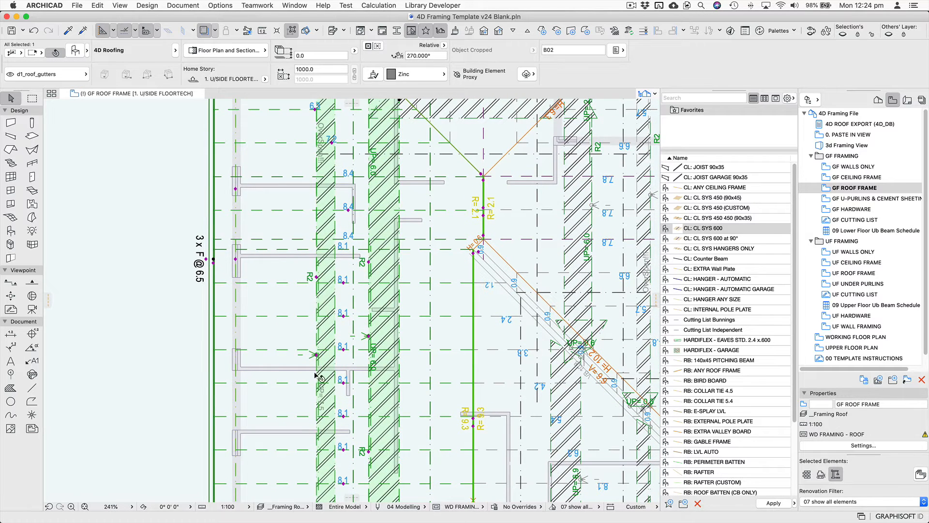
pyautogui.click(317, 355)
pyautogui.click(316, 285)
pyautogui.click(316, 278)
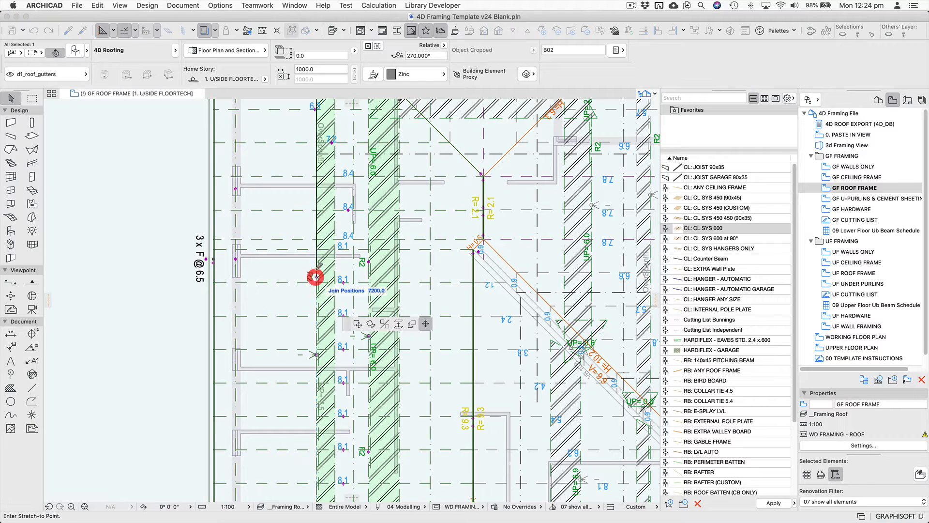
pyautogui.click(317, 258)
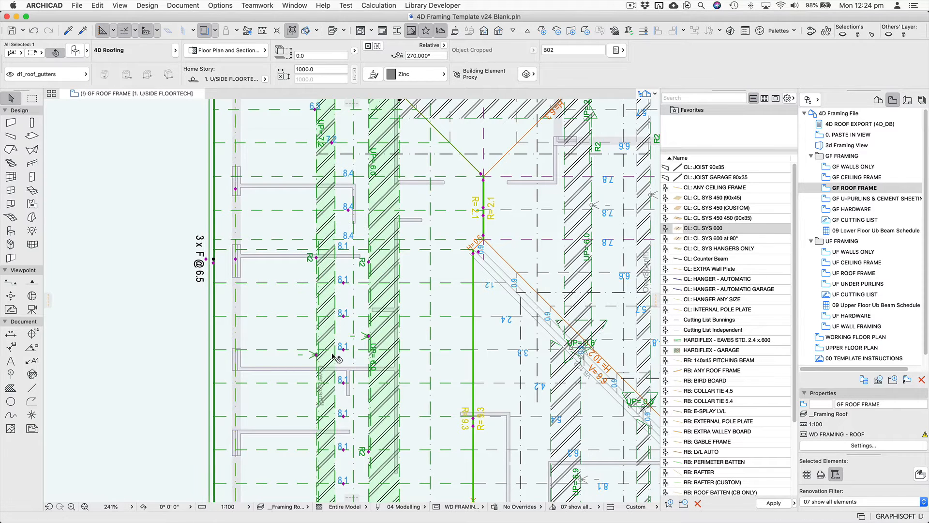
# Move the outer under purlin's lower join up to the next internal wall, giving 6.0 and 7.5 lengths, and deselect the plane
pyautogui.moveTo(334, 357); pyautogui.dragTo(342, 263, button='middle')
pyautogui.moveTo(364, 421); pyautogui.dragTo(403, 314, button='middle')
pyautogui.click(359, 320)
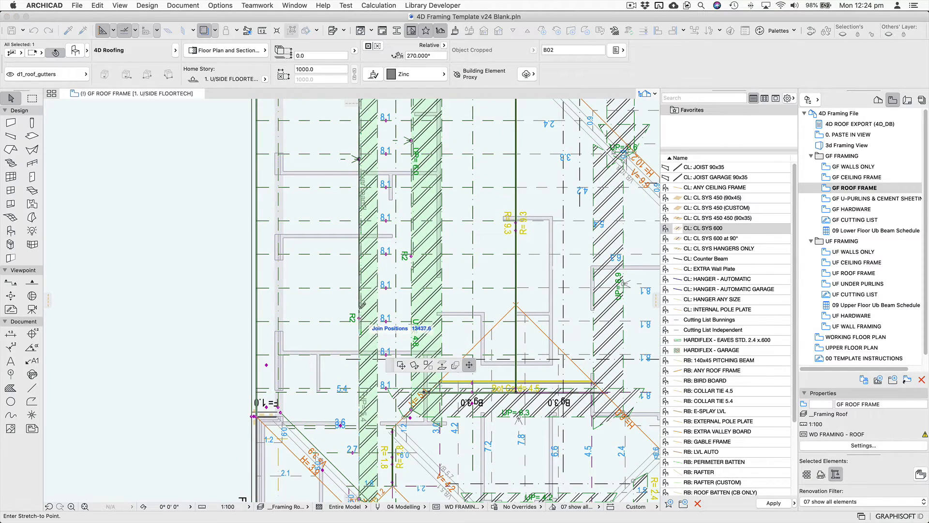
pyautogui.click(360, 294)
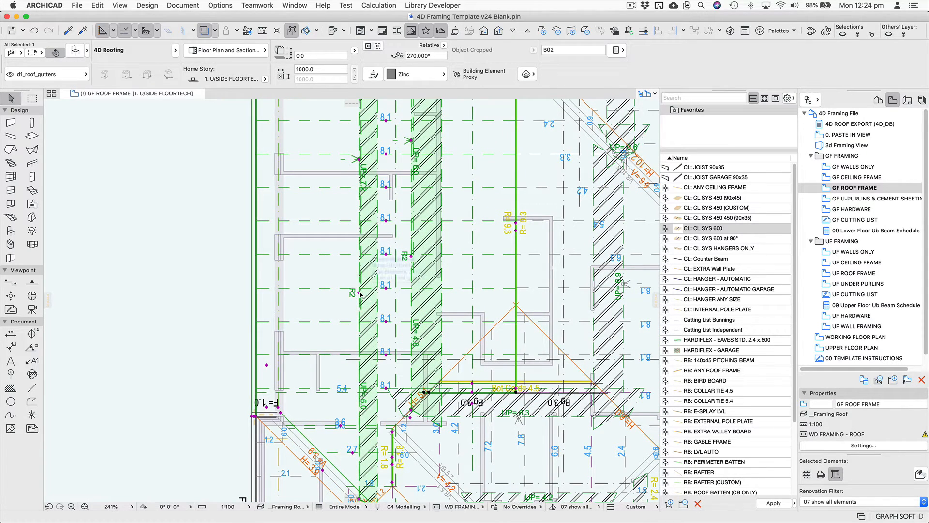
pyautogui.click(359, 293)
pyautogui.click(359, 293)
pyautogui.moveTo(386, 269); pyautogui.dragTo(358, 339, button='middle')
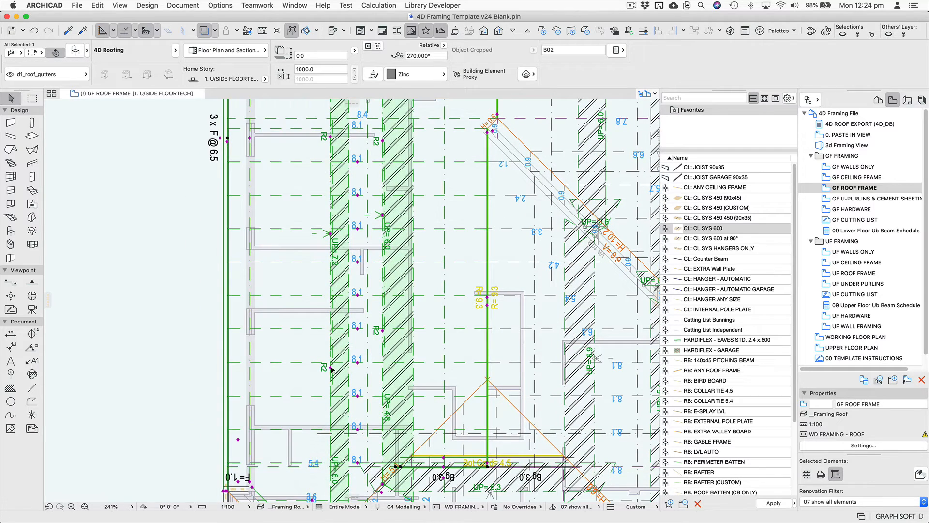
pyautogui.click(331, 370)
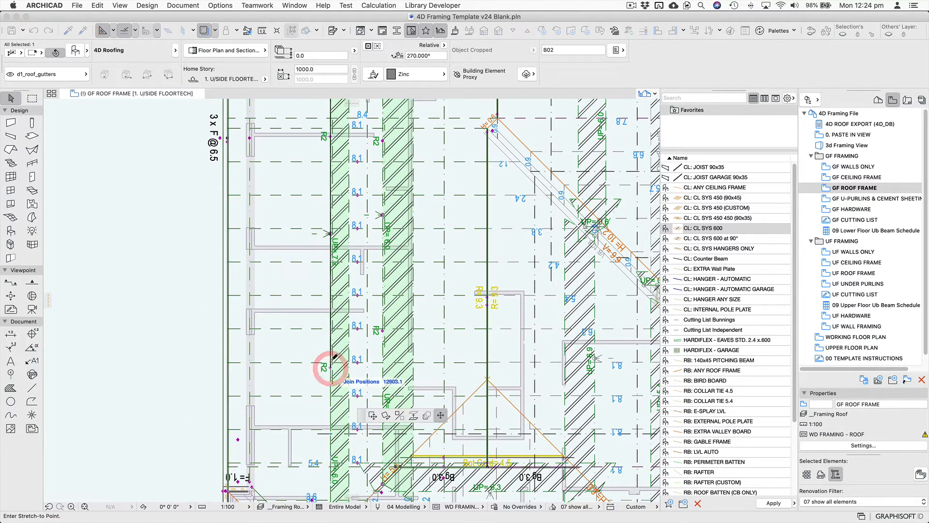
pyautogui.click(331, 320)
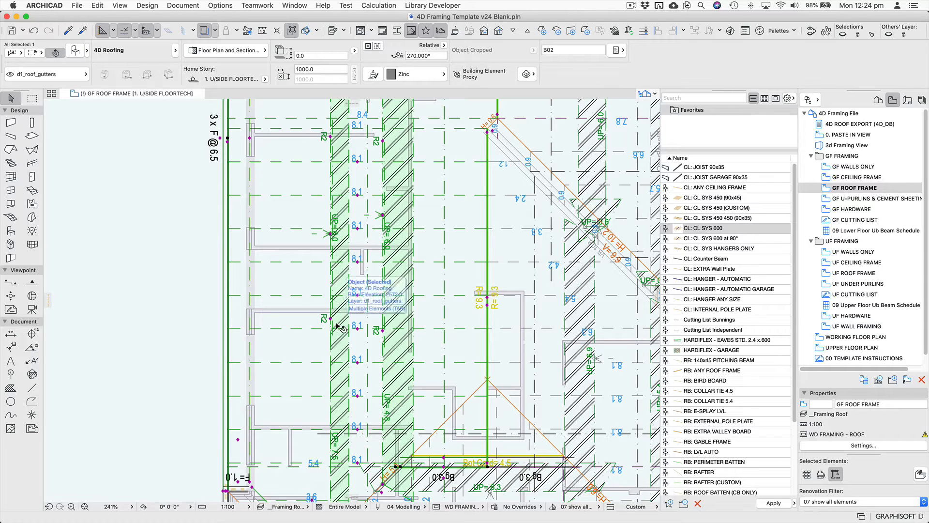
pyautogui.press('Escape')
# Check the adjusted joins against the internal walls and restore the WD FRAMING - ROOF model view without strut zone fills
pyautogui.moveTo(343, 442); pyautogui.dragTo(341, 361, button='middle')
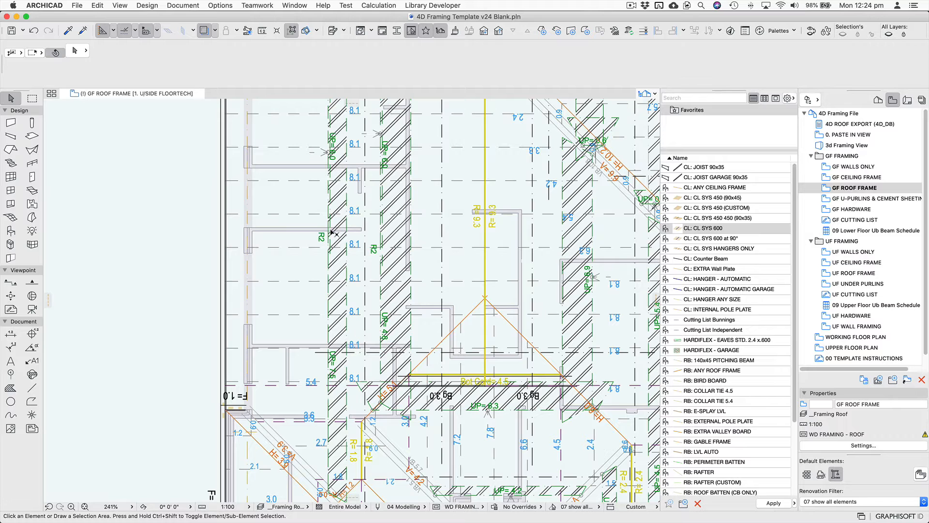
pyautogui.scroll(3, 329, 207)
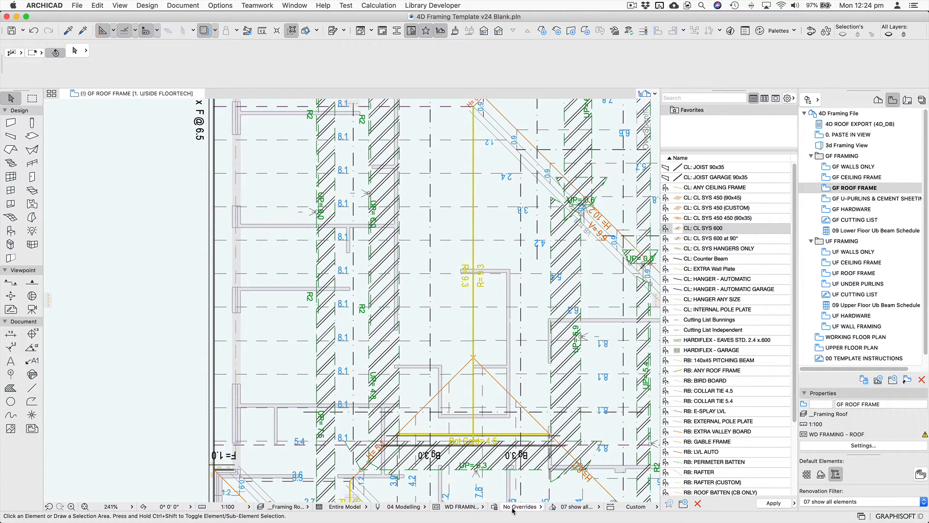
pyautogui.click(477, 507)
pyautogui.click(527, 474)
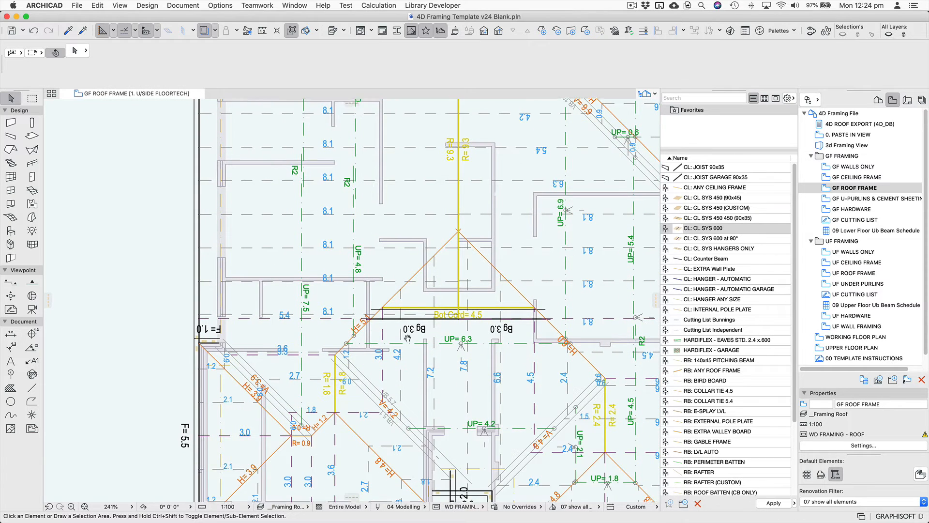
# Set the number of under purlin rows to 1 for the front hip roof plane above the F= 7.0 fascia
pyautogui.scroll(-5, 387, 291)
pyautogui.click(405, 265)
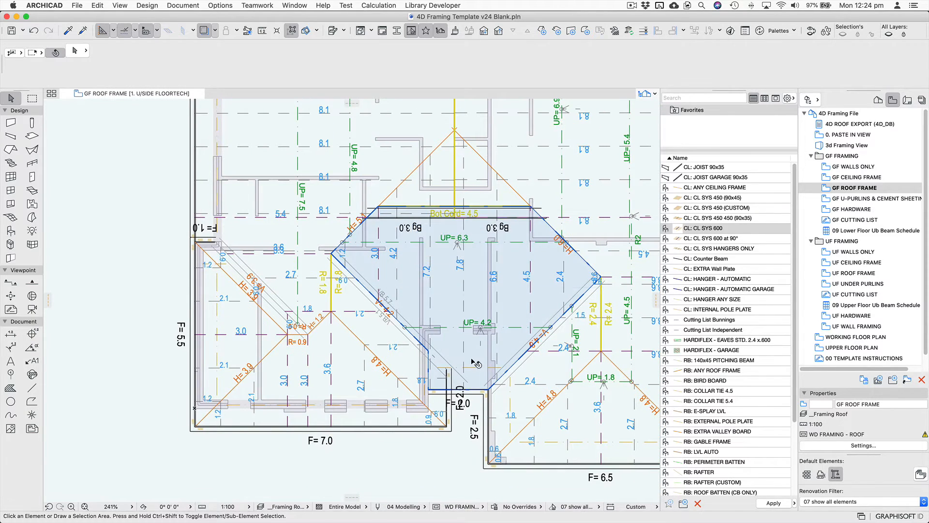
pyautogui.click(330, 342)
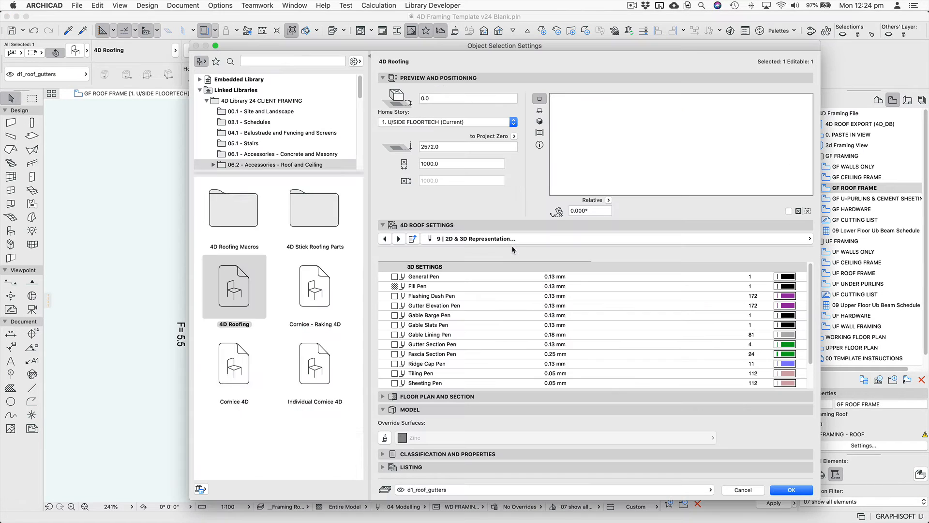
pyautogui.doubleClick(412, 379)
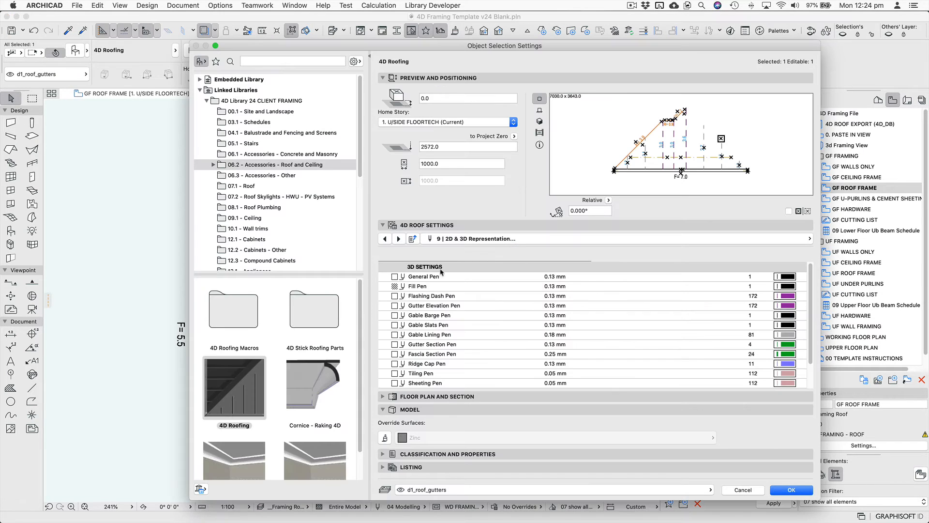
pyautogui.click(399, 239)
pyautogui.click(397, 263)
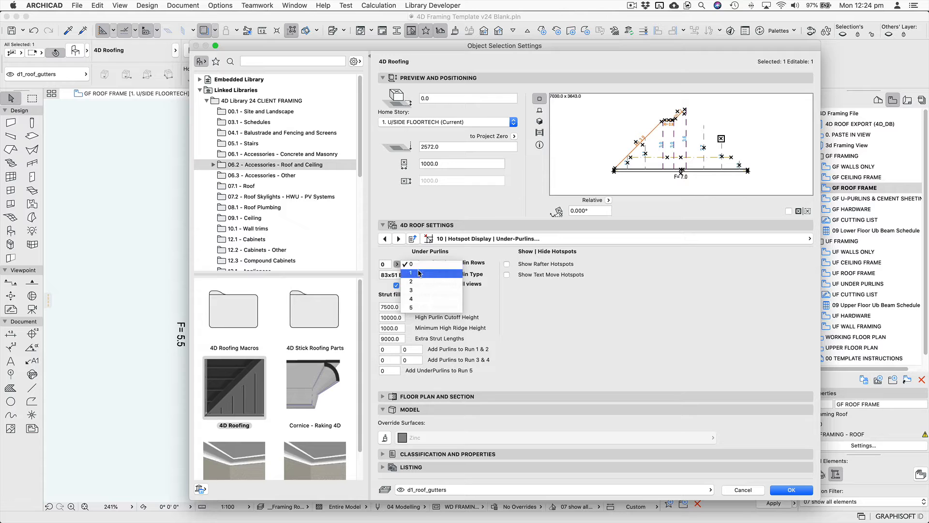
pyautogui.click(420, 273)
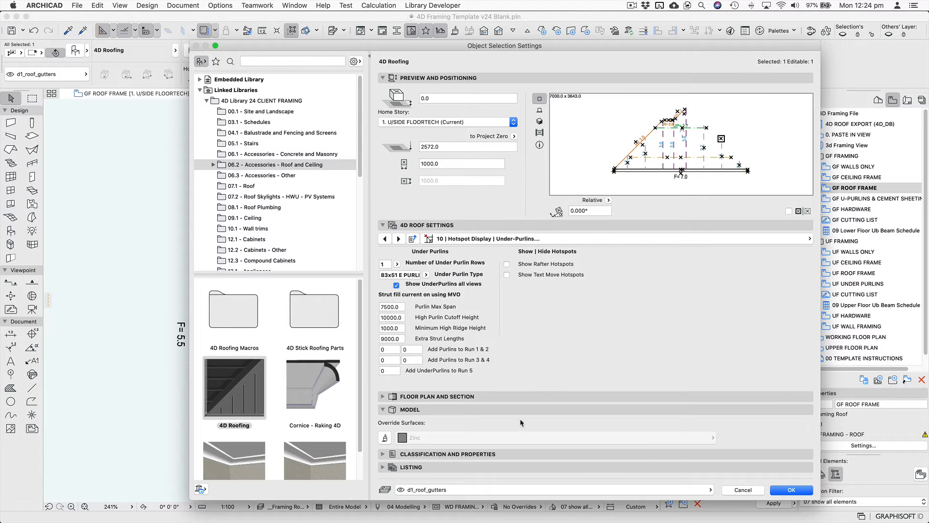
pyautogui.click(793, 490)
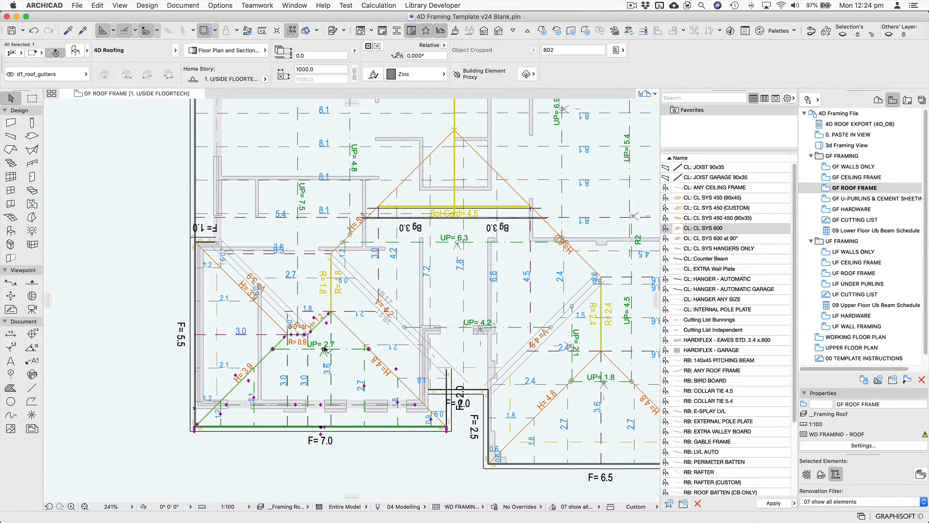
# Move the front hip plane's under purlin up the slope towards the ridge, giving a 1.2 length, and deselect the plane
pyautogui.click(324, 350)
pyautogui.click(334, 333)
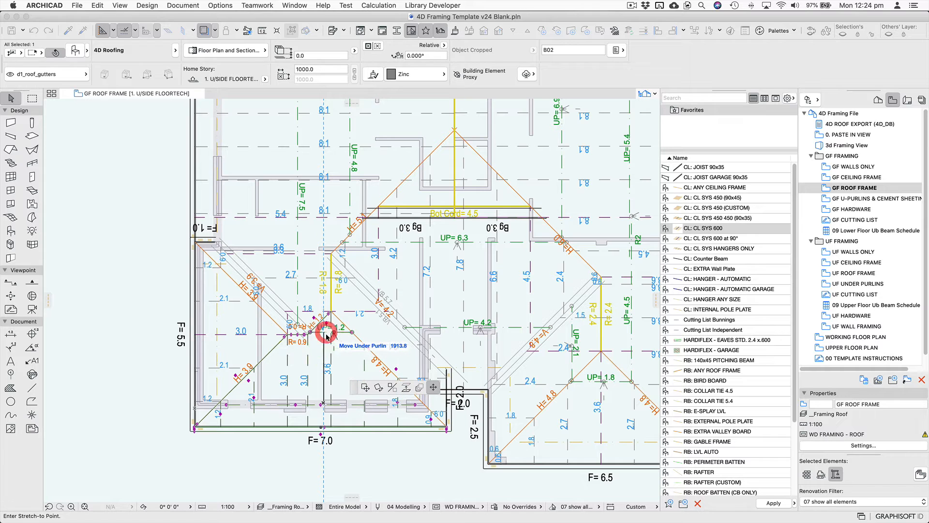
pyautogui.press('Escape')
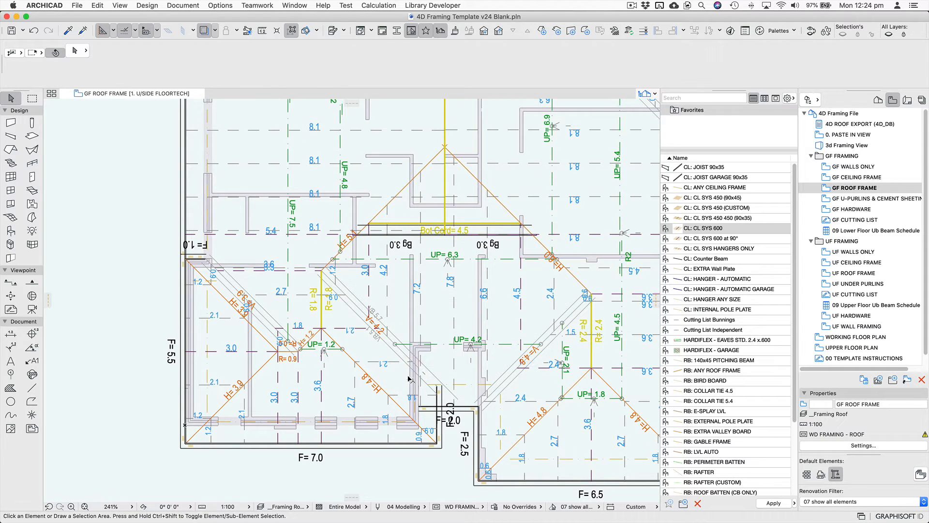
# Examine the under purlin layout across the whole roof framing plan, from the front hips to the rear planes
pyautogui.moveTo(409, 377)
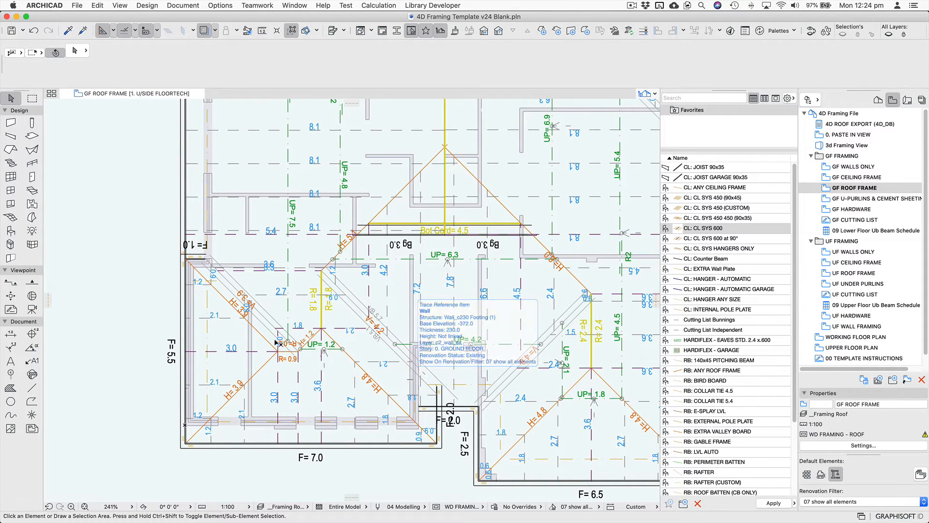
pyautogui.scroll(-3, 386, 346)
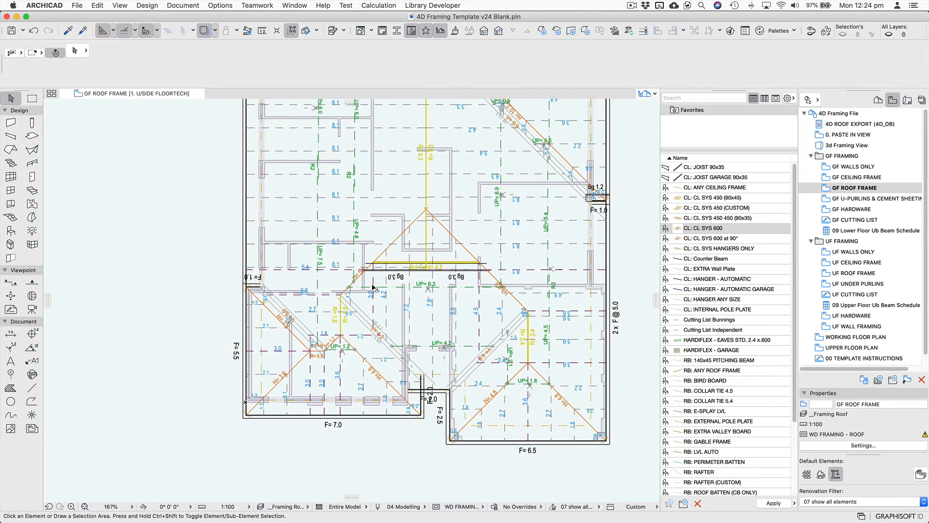
pyautogui.scroll(10, 386, 346)
pyautogui.hscroll(4, 387, 345)
pyautogui.click(364, 480)
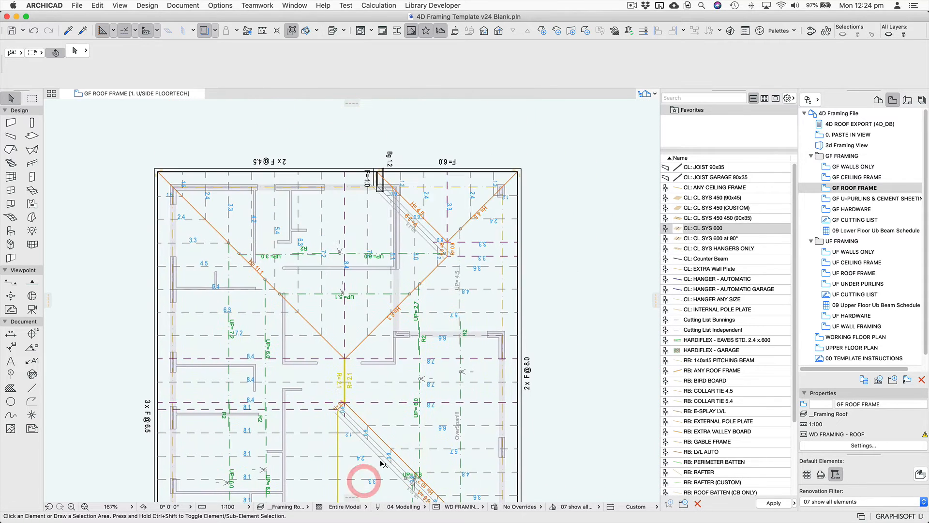
pyautogui.scroll(-3, 371, 464)
pyautogui.rightClick(348, 359)
pyautogui.click(373, 472)
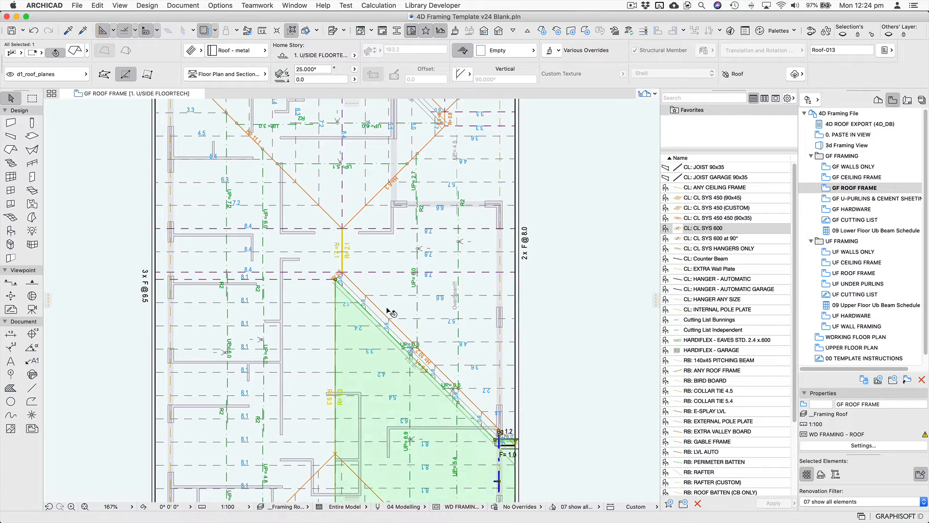
pyautogui.scroll(-2, 566, 365)
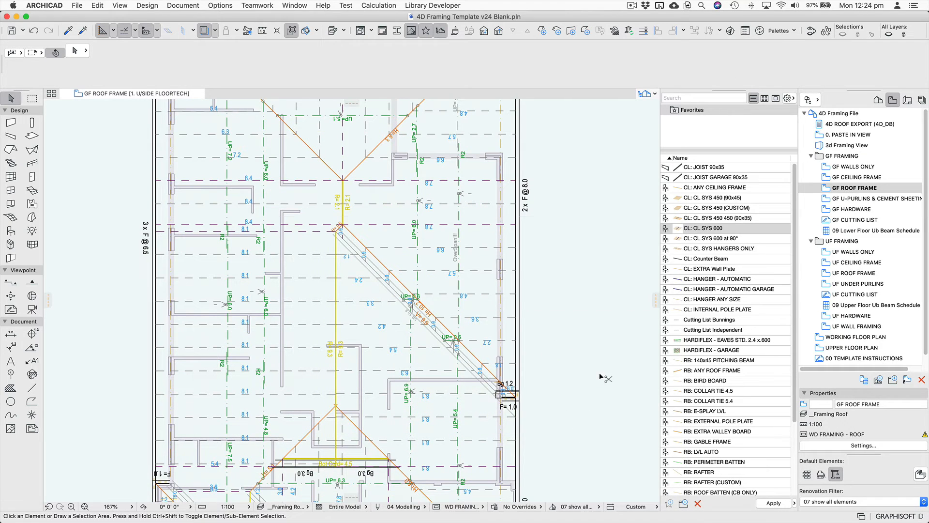
# Switch to the Single Storey Framing Test project and examine its floor plan around the front rooms and garage
pyautogui.press('super+Tab')
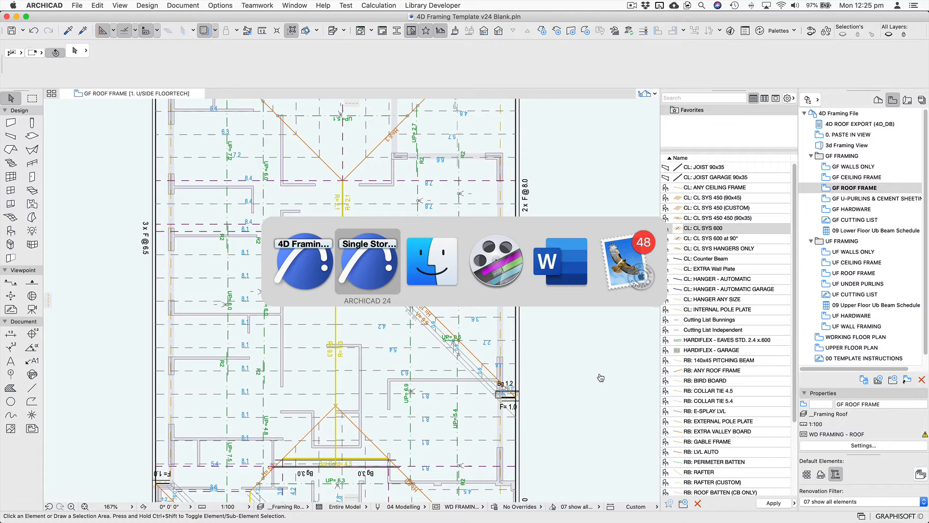
pyautogui.scroll(-5, 573, 360)
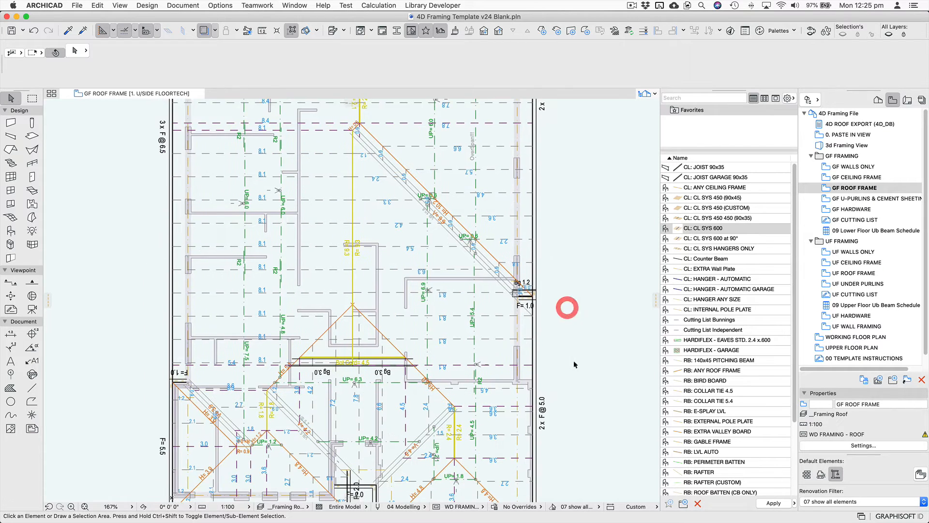
pyautogui.press('super+Tab')
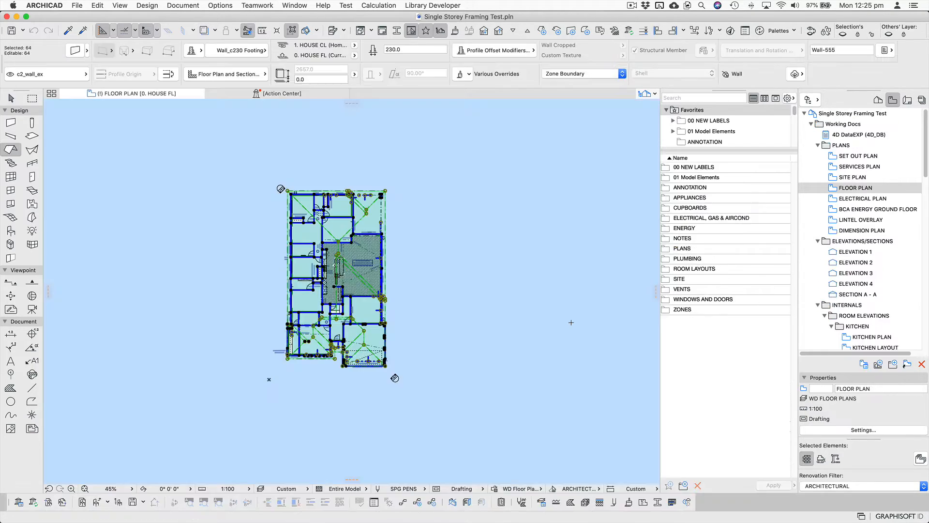
pyautogui.press('Escape')
pyautogui.scroll(5, 338, 271)
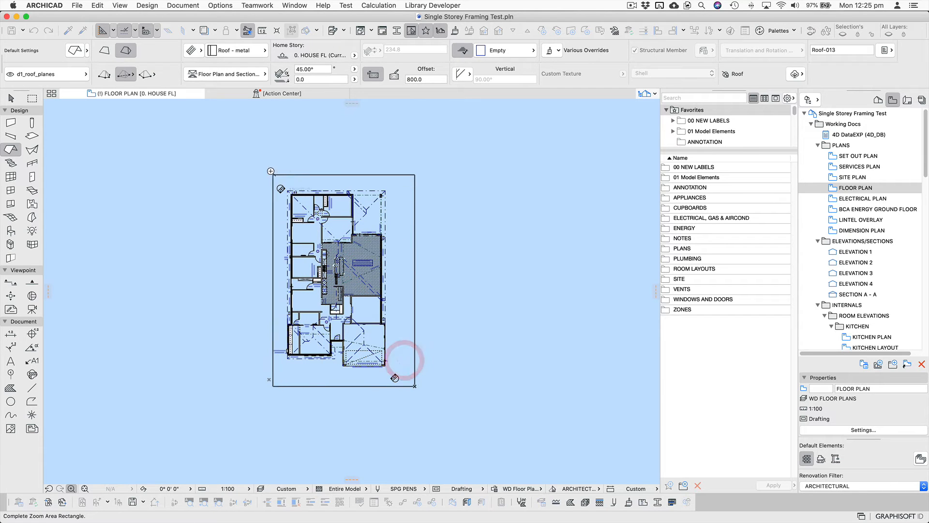
pyautogui.scroll(3, 429, 348)
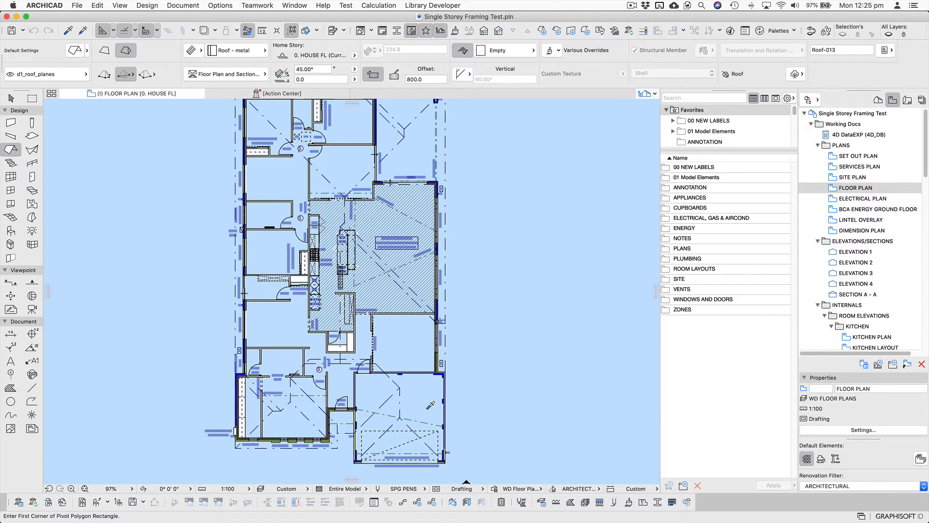
pyautogui.scroll(-2, 428, 349)
pyautogui.scroll(3, 421, 420)
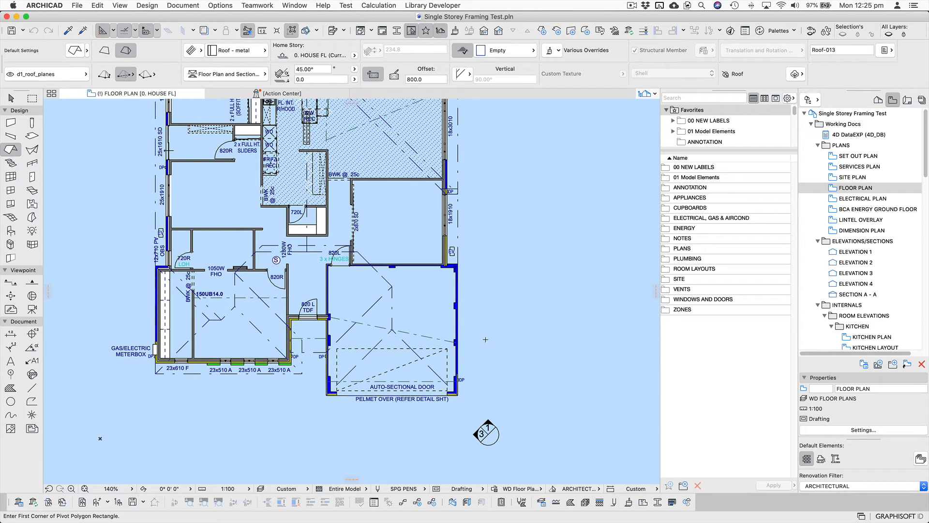
pyautogui.moveTo(255, 297); pyautogui.dragTo(249, 344, button='middle')
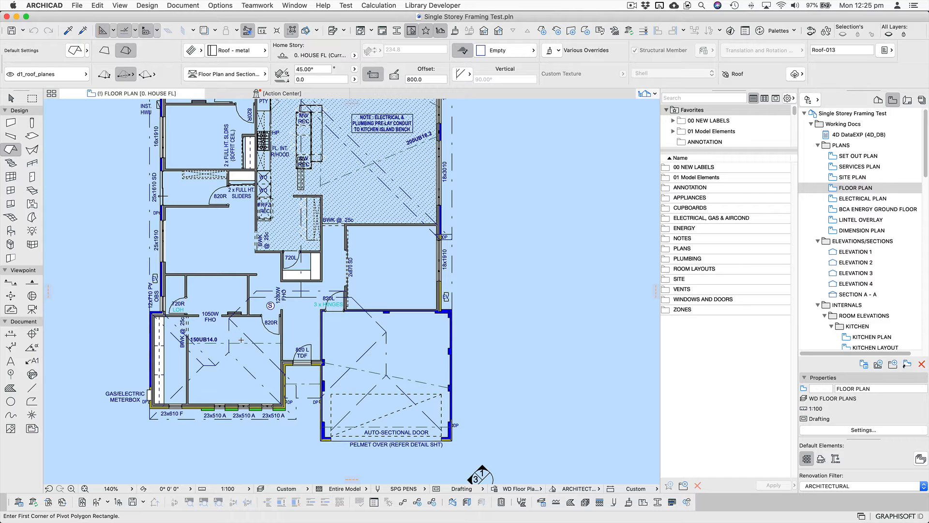
# Examine the steel beams on the original floor plan from the garage through the living area to the rear rooms and back
pyautogui.moveTo(461, 331); pyautogui.dragTo(460, 385, button='middle')
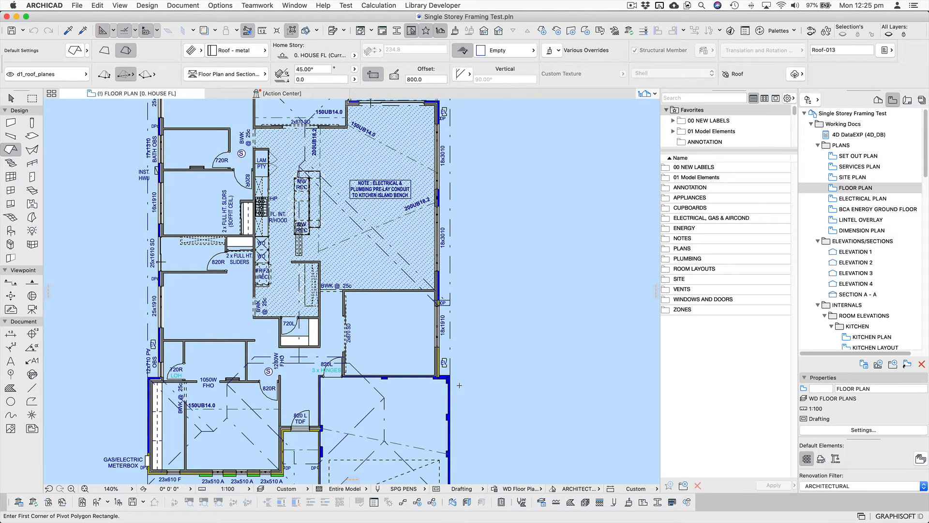
pyautogui.scroll(10, 460, 393)
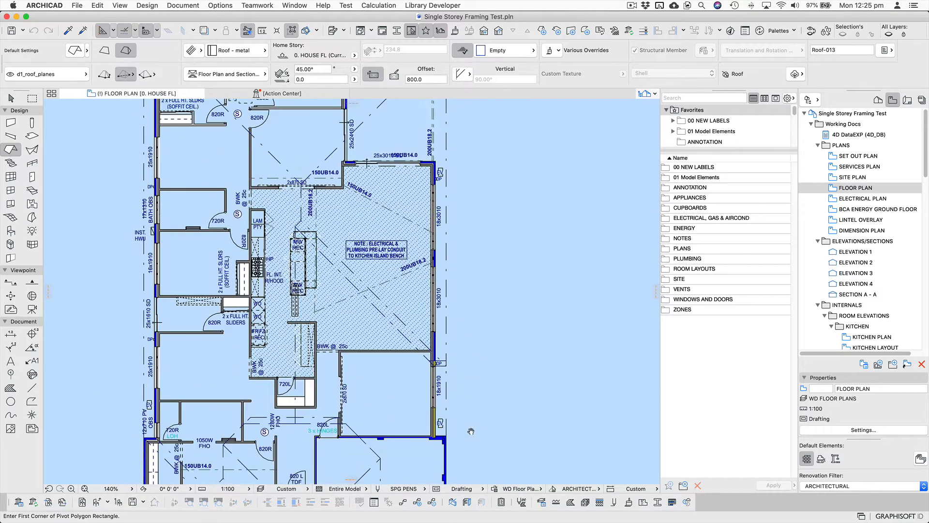
pyautogui.moveTo(464, 419); pyautogui.dragTo(465, 410, button='middle')
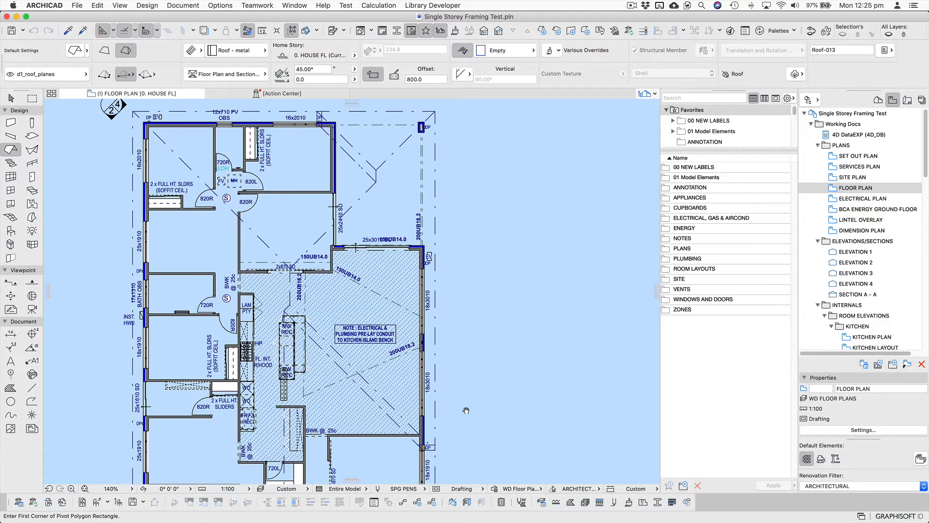
pyautogui.moveTo(493, 341); pyautogui.dragTo(484, 190, button='middle')
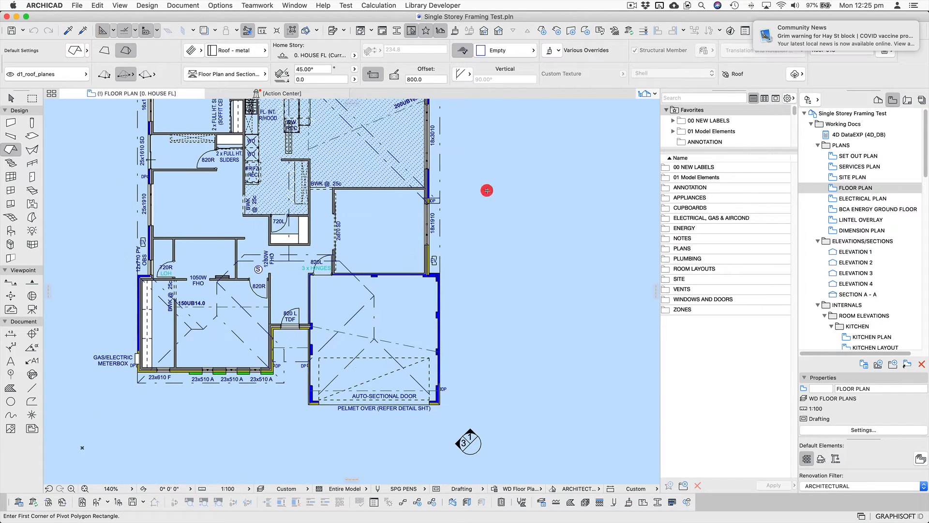
# Switch back to the 4D Framing Template file and load the RB: UB 200-18 1 SPLAY favorite for beam placement at the garage
pyautogui.press('super+Tab')
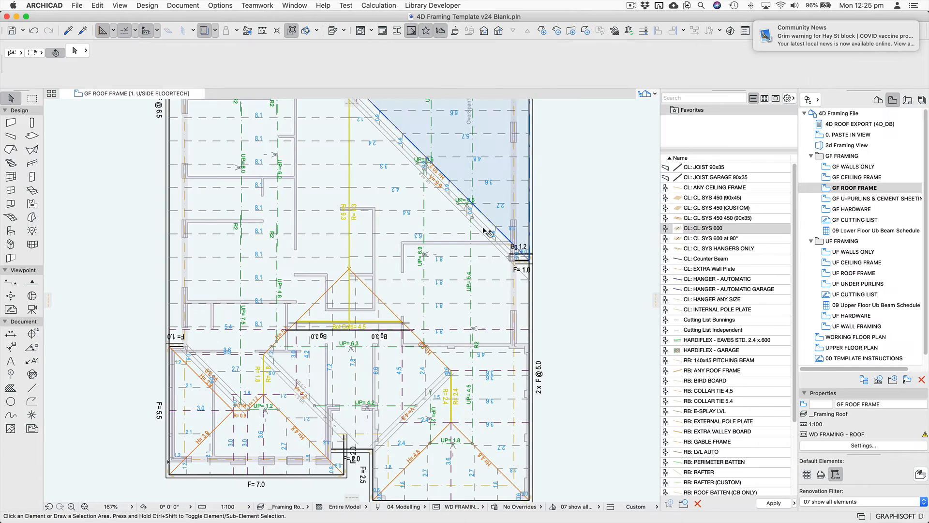
pyautogui.moveTo(492, 322); pyautogui.dragTo(424, 187, button='middle')
pyautogui.click(761, 463)
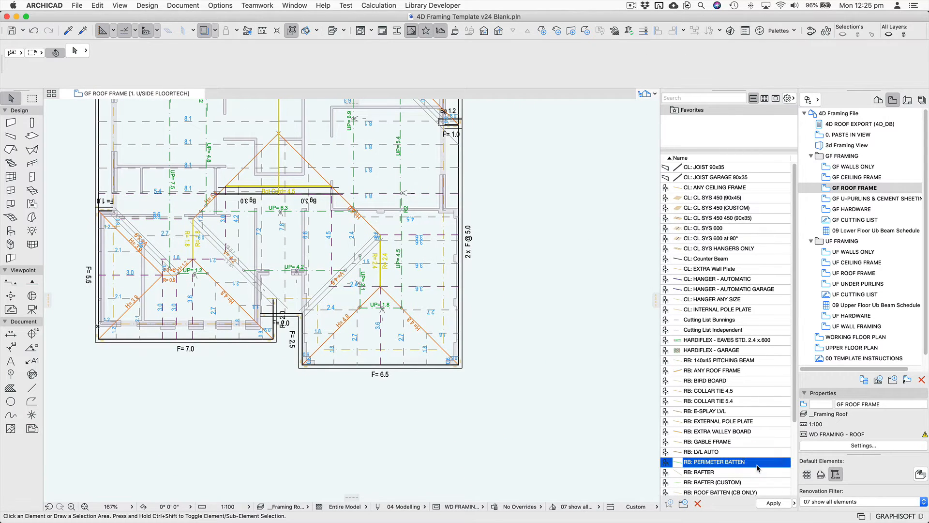
pyautogui.scroll(-5, 749, 455)
pyautogui.click(748, 460)
pyautogui.click(746, 448)
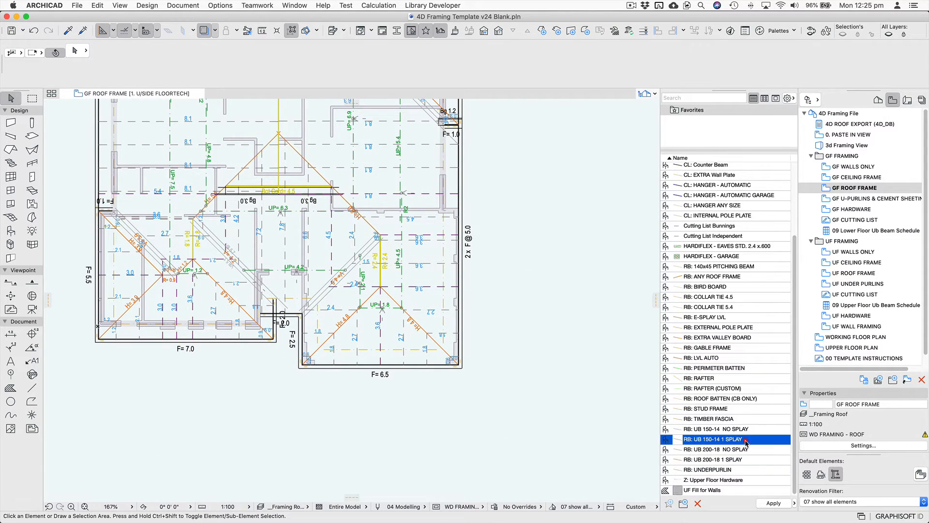
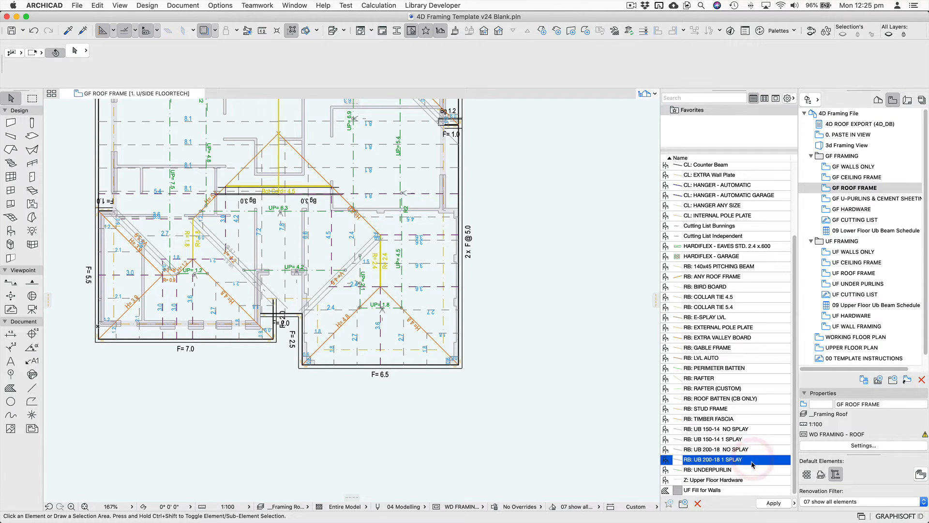
pyautogui.doubleClick(753, 460)
pyautogui.scroll(5, 358, 362)
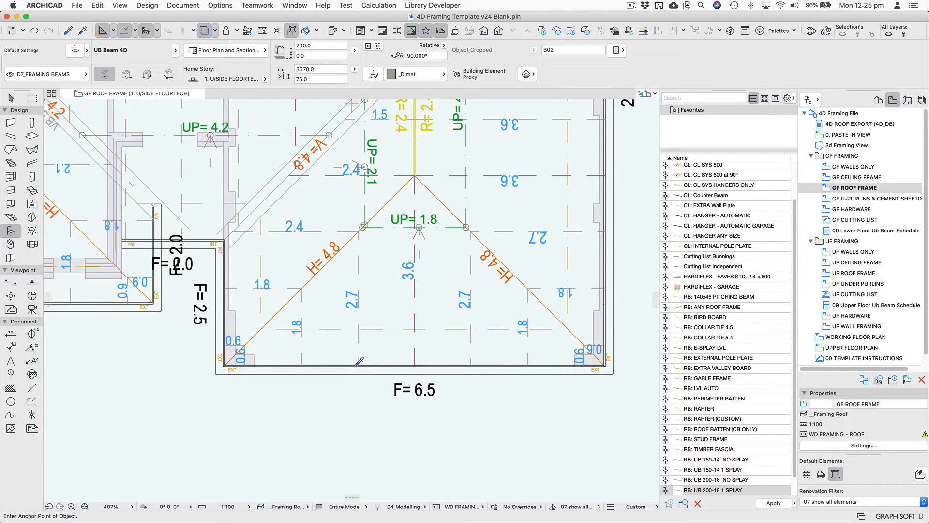
# Place a horizontal 200UB18.2 beam about 5.910 long between the garage side walls near the front, defining it by both end points
pyautogui.click(228, 321)
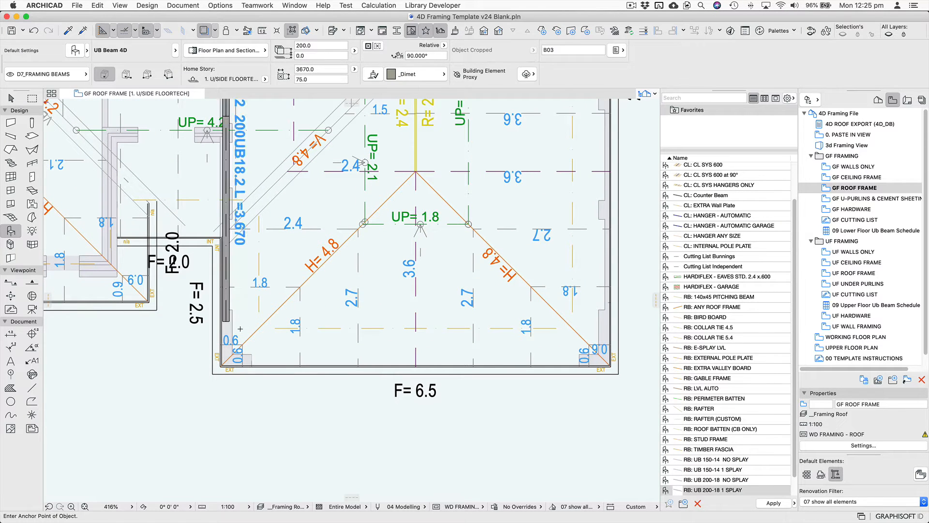
pyautogui.press('super+z')
pyautogui.click(168, 74)
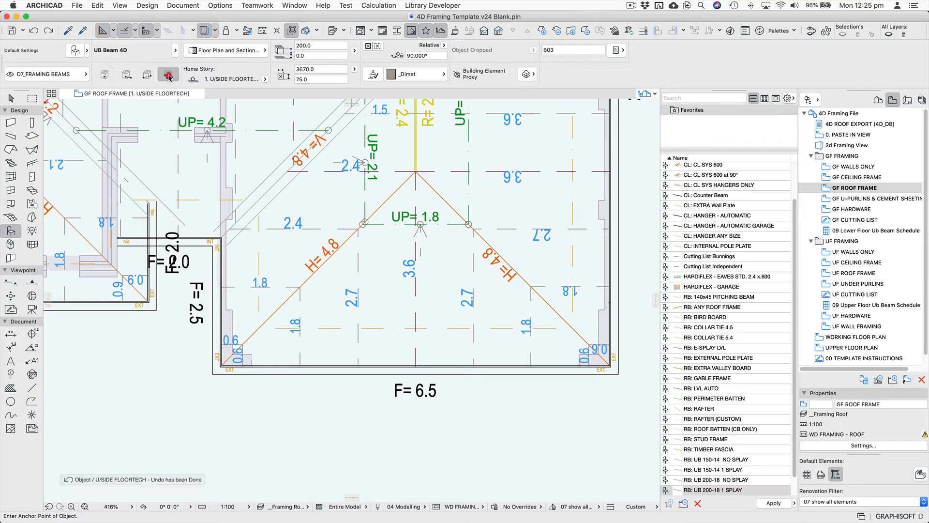
pyautogui.click(226, 323)
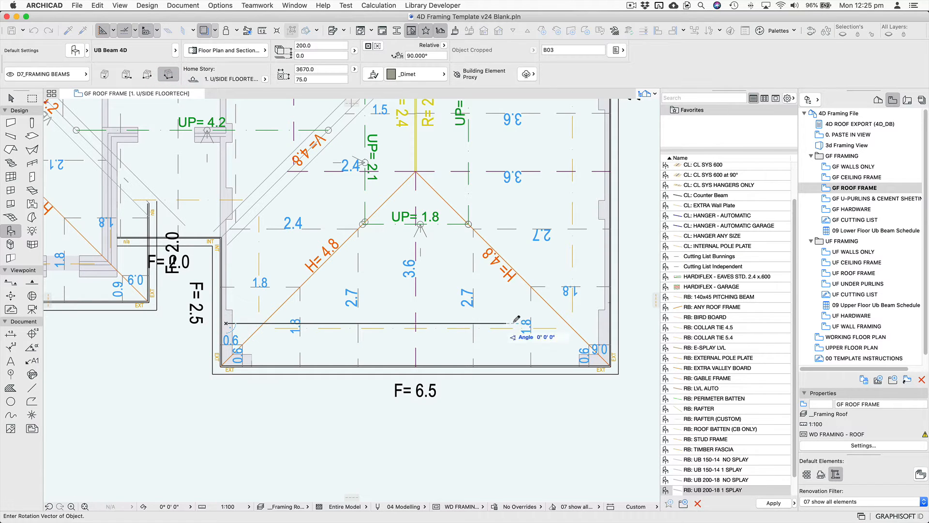
pyautogui.click(605, 323)
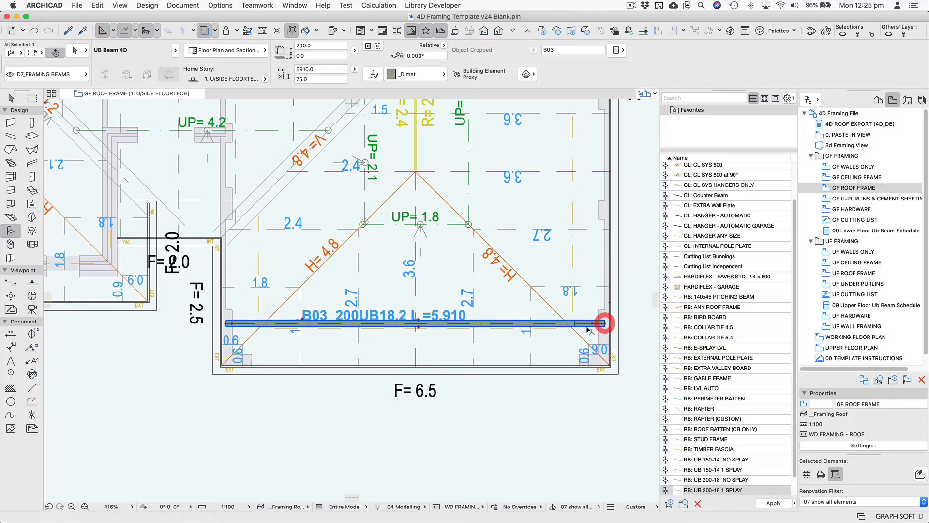
pyautogui.press('Escape')
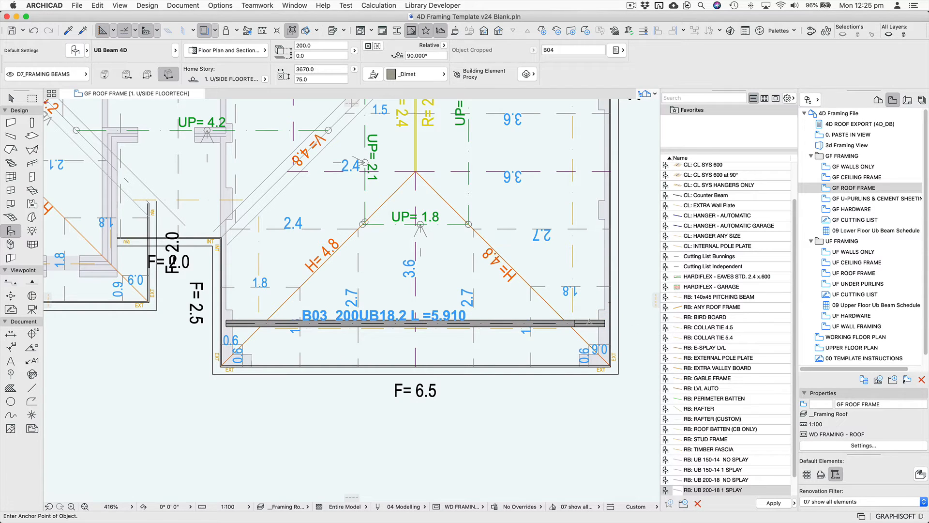
# Give the garage front beam a splay end at its left wall bearing and deselect it
pyautogui.click(239, 324)
pyautogui.click(232, 323)
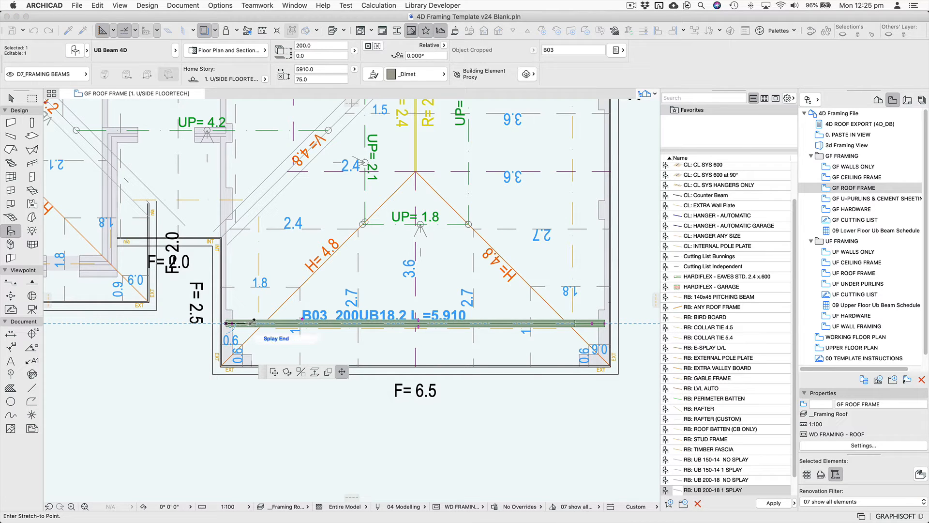
pyautogui.click(249, 323)
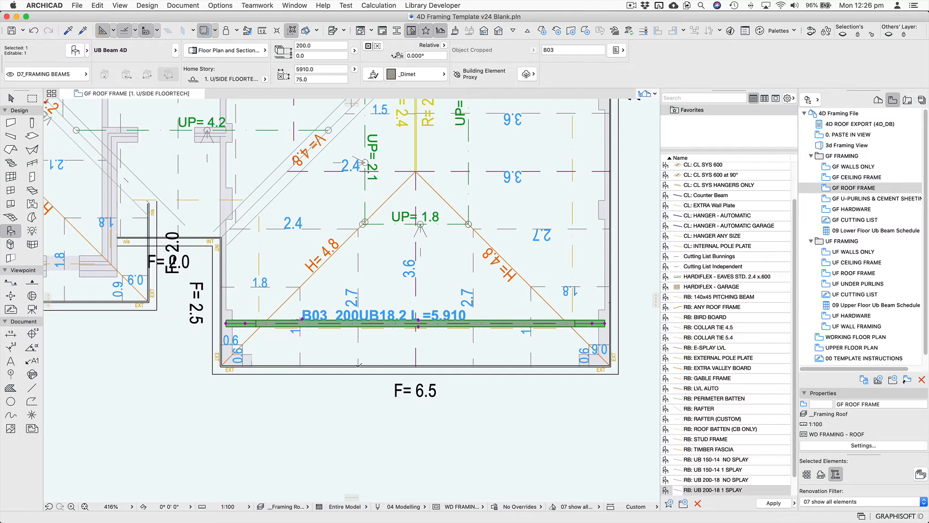
pyautogui.press('Escape')
pyautogui.moveTo(357, 330); pyautogui.dragTo(323, 402, button='middle')
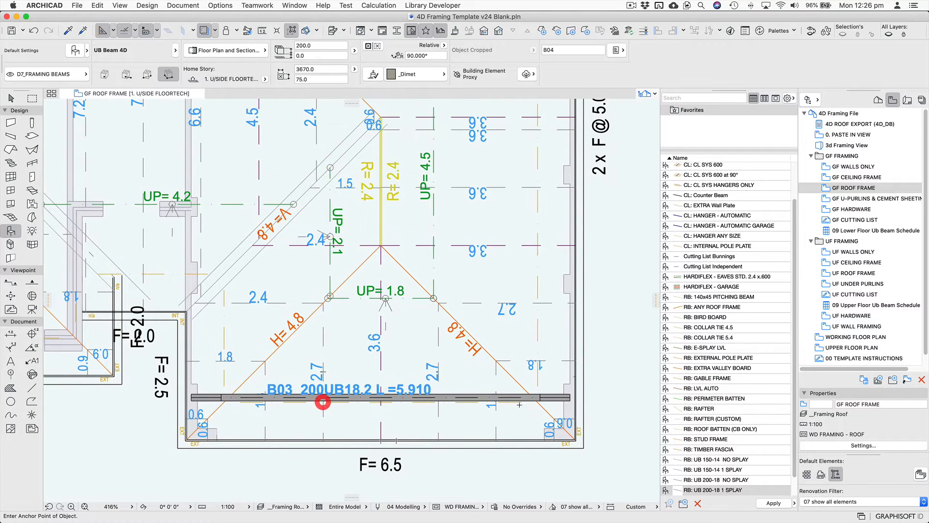
# Set the garage front beam's ID to B01 and deselect it
pyautogui.click(569, 398)
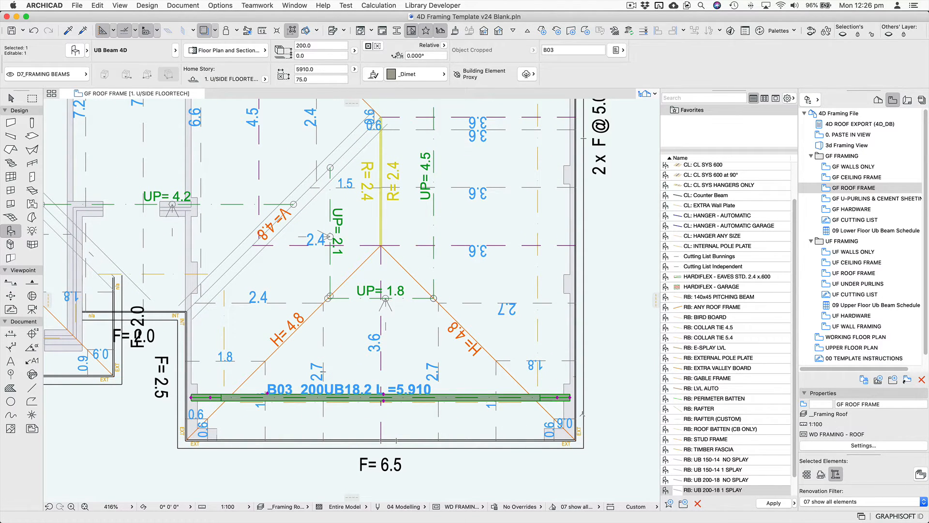
pyautogui.click(554, 50)
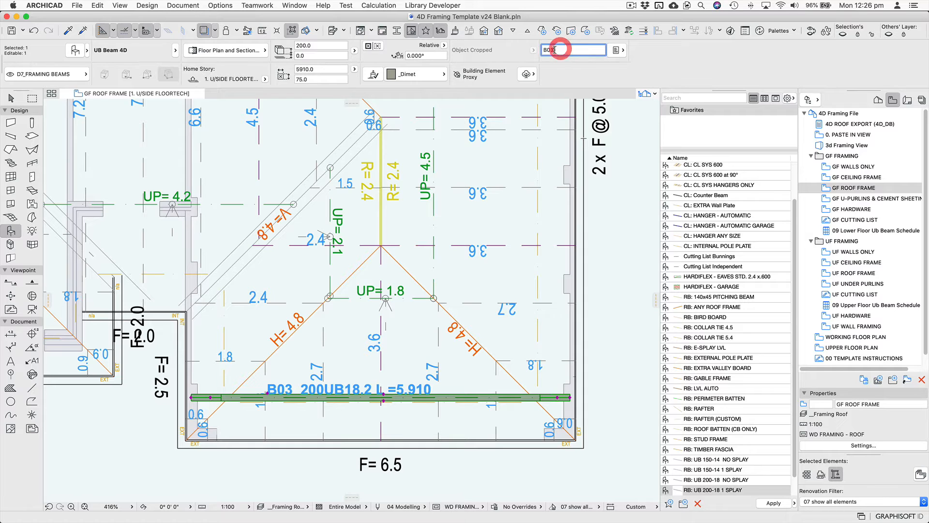
pyautogui.write('1')
pyautogui.press('Return')
pyautogui.click(614, 210)
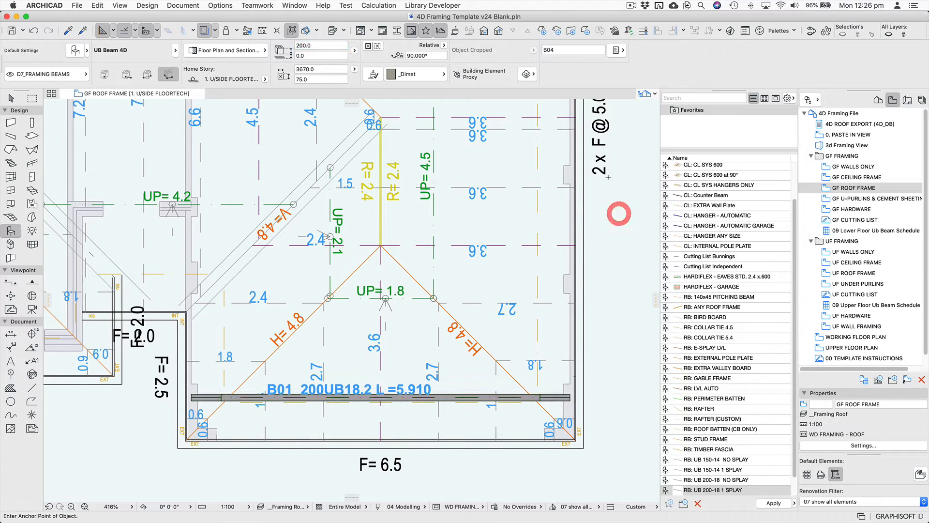
# Set the beam object's default ID to B02 for the next placement
pyautogui.click(550, 49)
pyautogui.write('2')
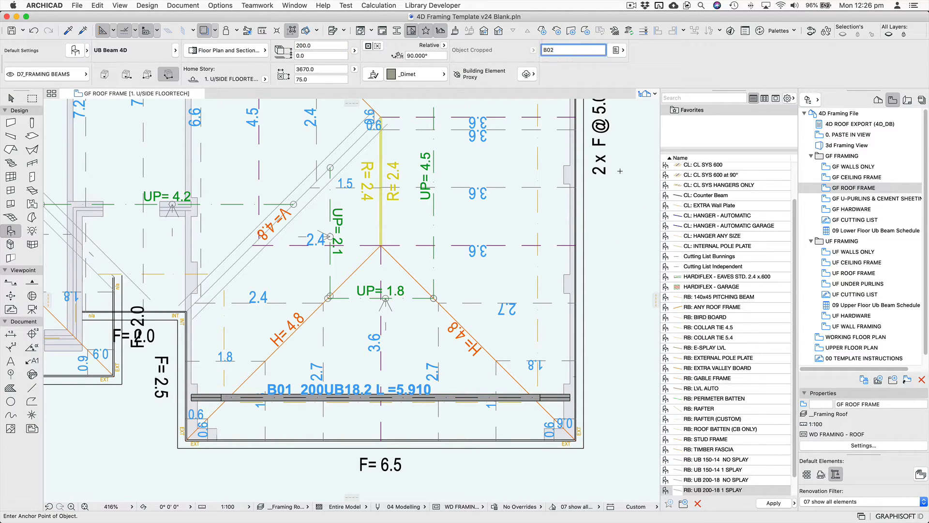
pyautogui.click(621, 171)
pyautogui.press('Escape')
# Place a second RB: UB 200-18 1 SPLAY beam diagonally across the garage at about 168.2°, 6.080 long, from right wall pier to left wall
pyautogui.click(751, 480)
pyautogui.doubleClick(749, 489)
pyautogui.moveTo(536, 285); pyautogui.dragTo(530, 372, button='middle')
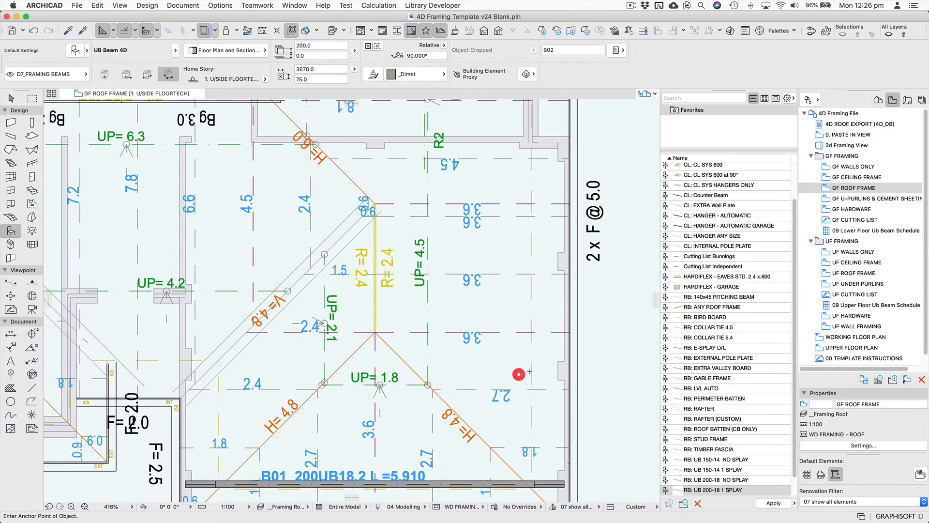
pyautogui.click(565, 370)
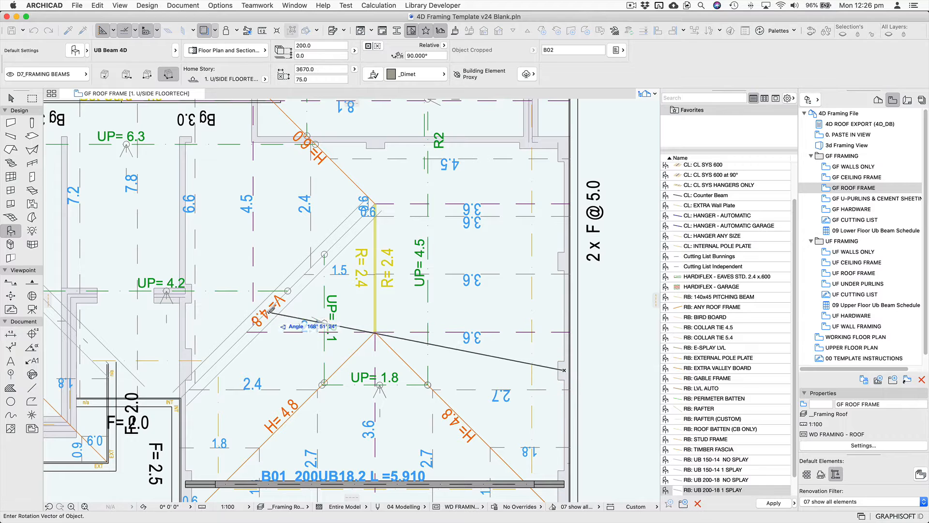
pyautogui.click(183, 291)
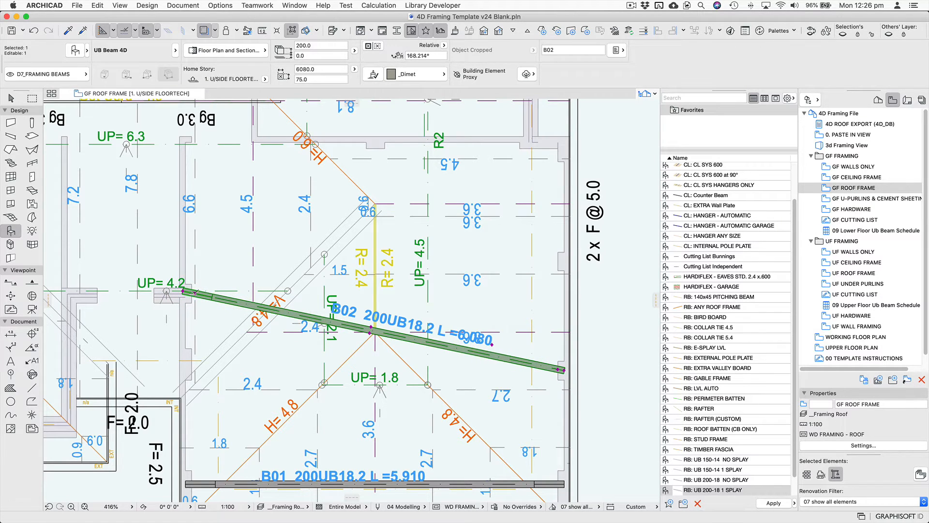
# Adjust beam B02's end cuts, with Straight Cut at the left wall and Packer and Straight Cut at the right wall, and deselect it
pyautogui.click(194, 292)
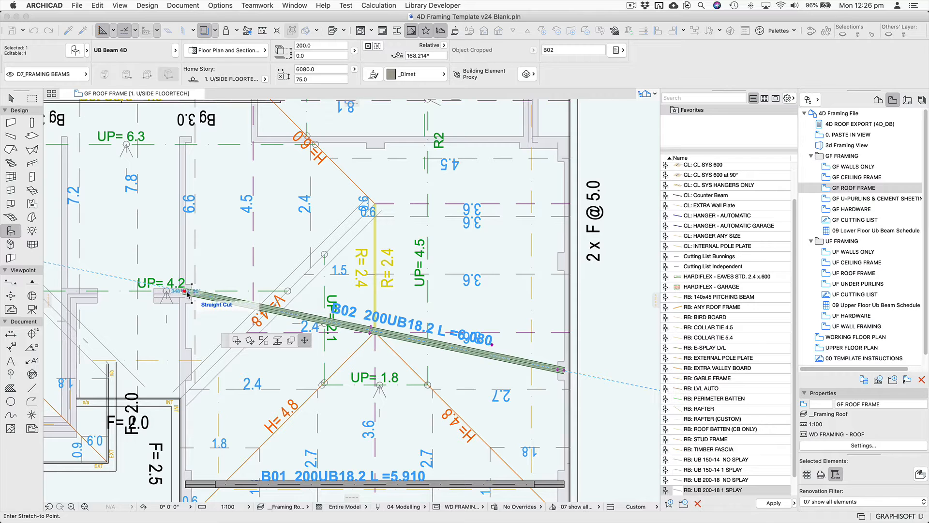
pyautogui.press('Escape')
pyautogui.click(558, 369)
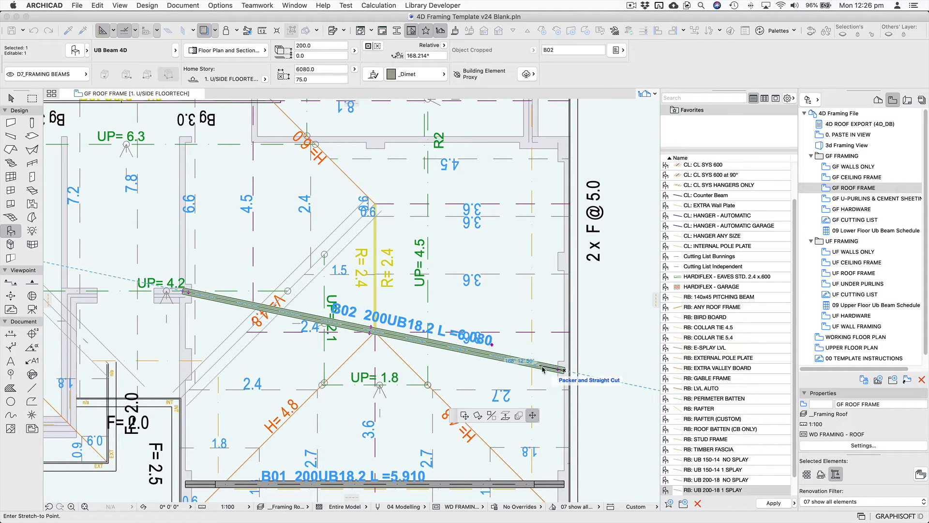
pyautogui.press('Escape')
pyautogui.click(599, 418)
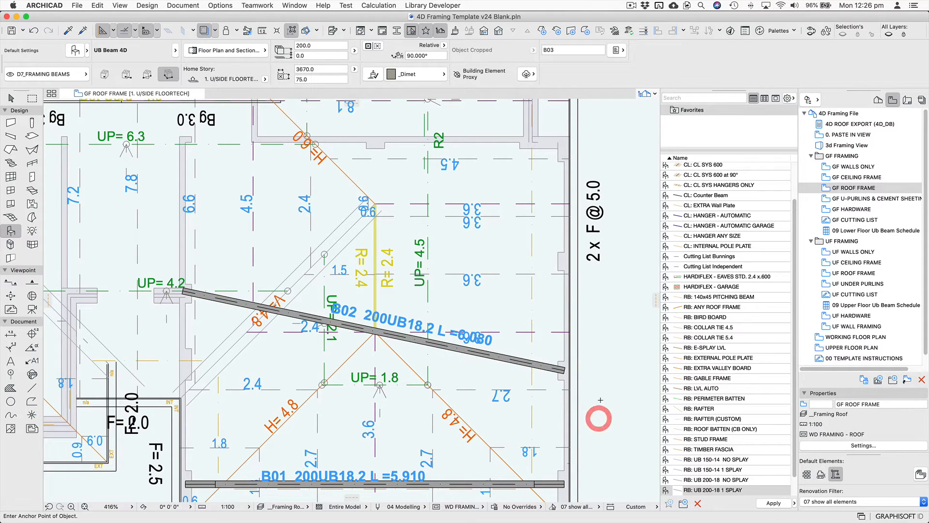
# Try to stretch beam B02's right end and give it a splay end at the garage side wall
pyautogui.click(560, 371)
pyautogui.press('Escape')
pyautogui.press('Escape')
pyautogui.click(564, 372)
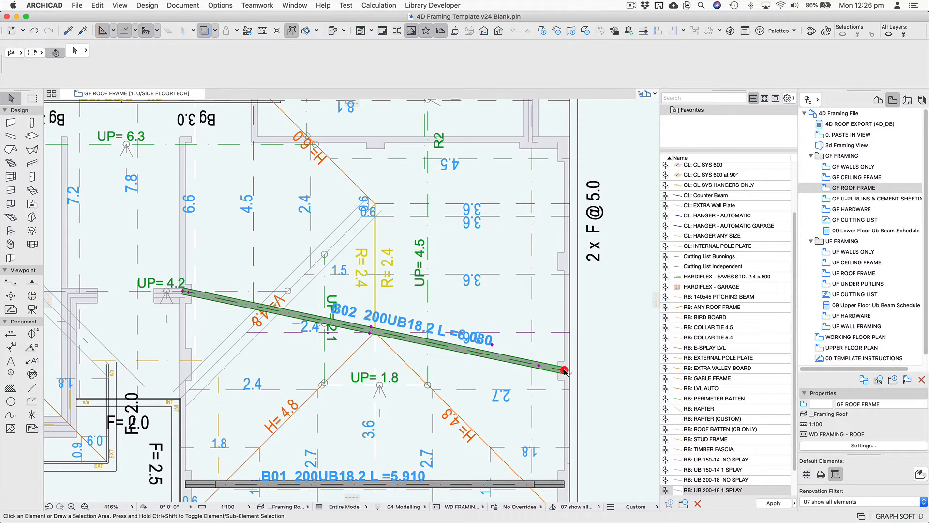
pyautogui.click(562, 369)
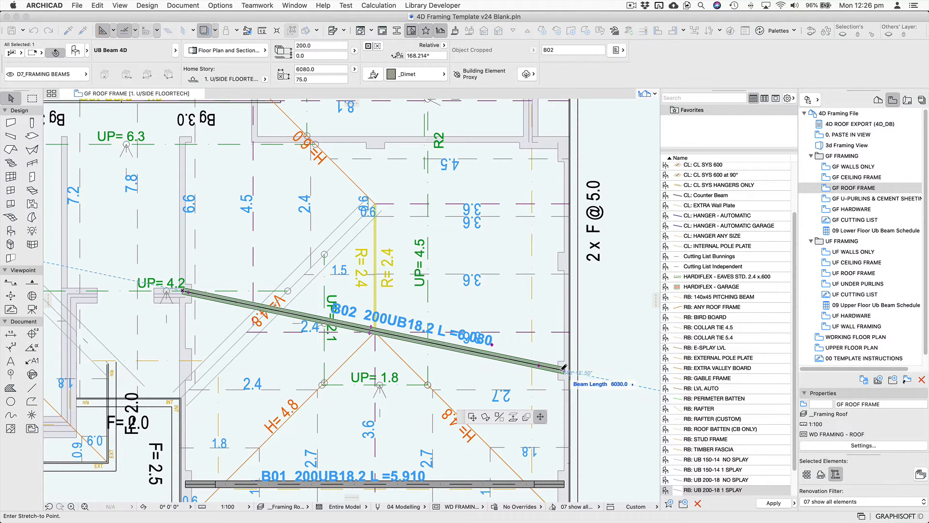
pyautogui.press('Escape')
pyautogui.click(564, 370)
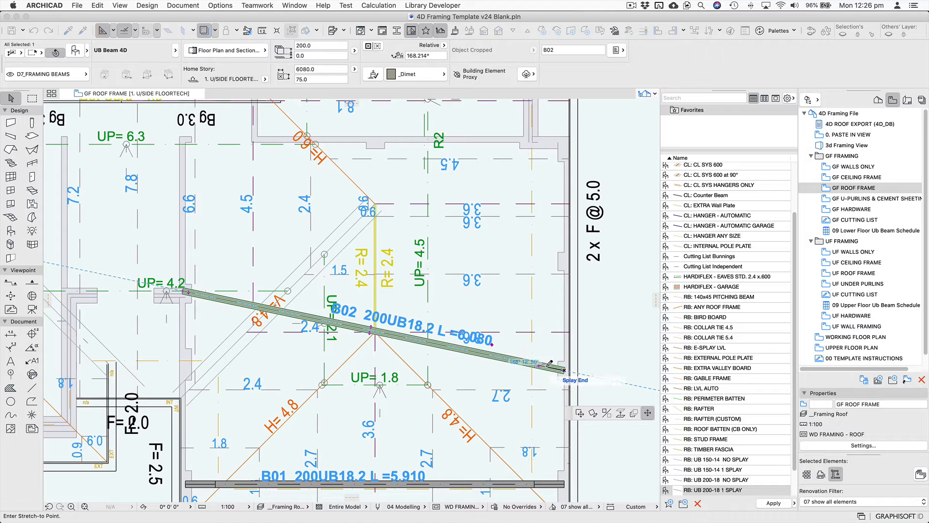
pyautogui.press('Escape')
pyautogui.press('Escape')
# Choose the RB: UB 200-18 NO SPLAY favorite for a beam in the living area beside the 10.2 hip
pyautogui.scroll(5, 460, 244)
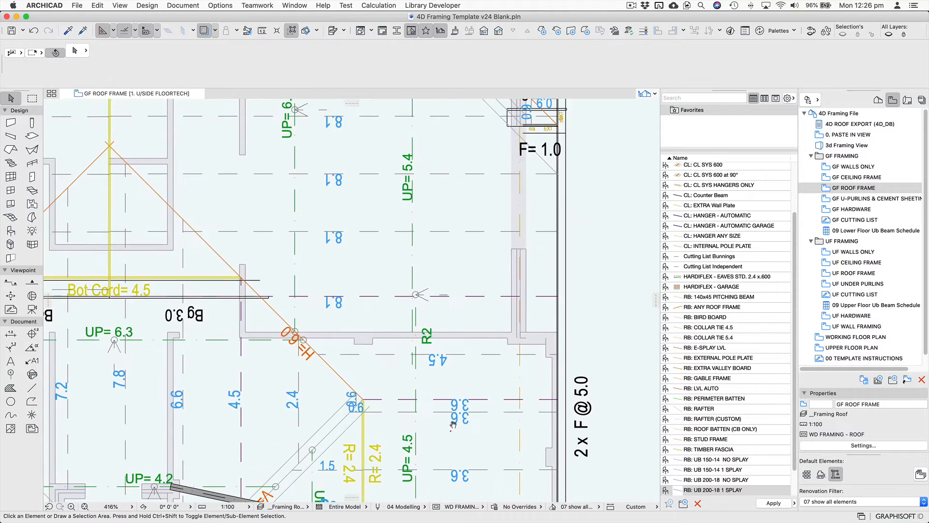
pyautogui.scroll(-2, 451, 312)
pyautogui.moveTo(450, 305); pyautogui.dragTo(442, 372, button='middle')
pyautogui.moveTo(407, 272); pyautogui.dragTo(432, 434, button='middle')
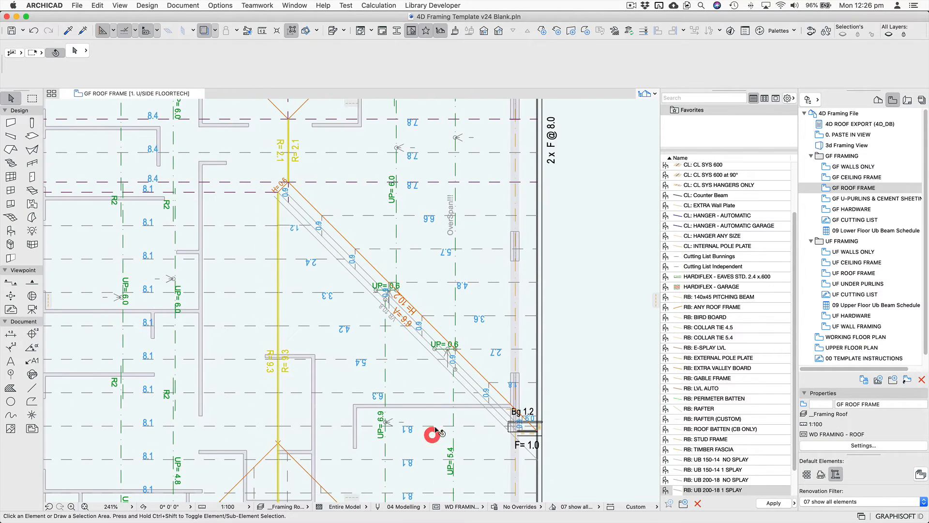
pyautogui.moveTo(415, 404); pyautogui.dragTo(415, 432, button='middle')
pyautogui.click(745, 480)
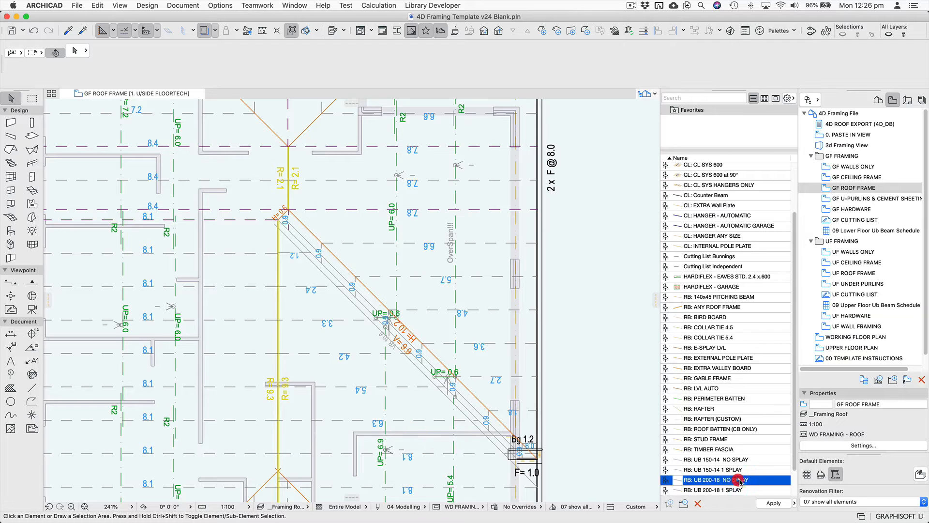
# Place an RB: UB 200-18 NO SPLAY beam about 6.35 m long across the hip, from the lower internal wall to the upper one
pyautogui.doubleClick(745, 480)
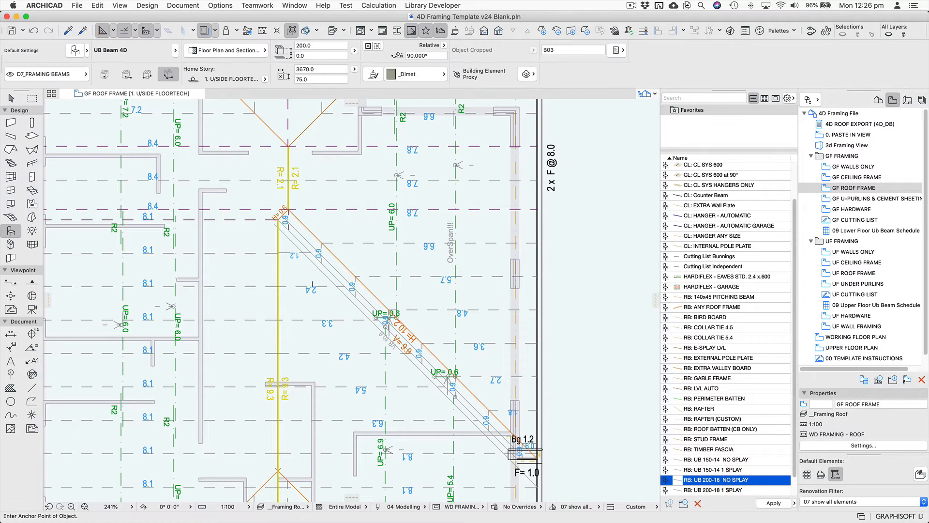
pyautogui.click(307, 386)
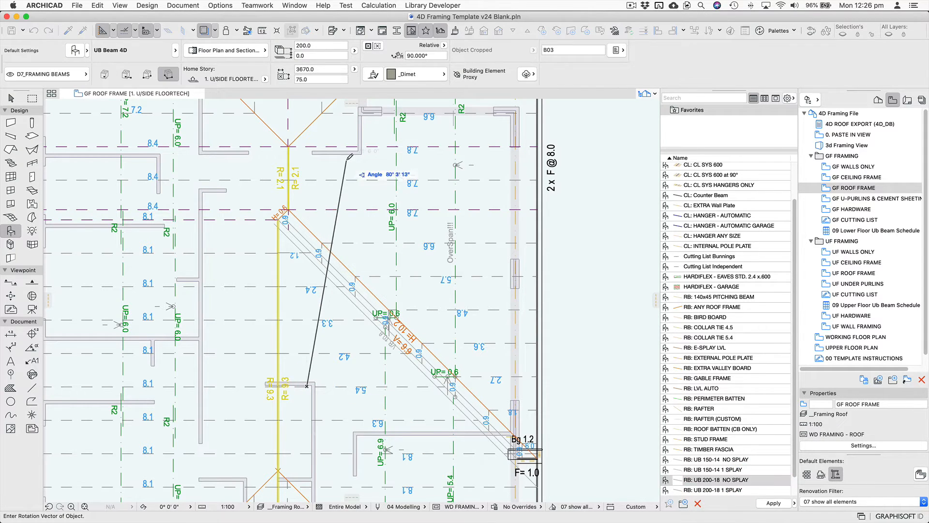
pyautogui.click(317, 150)
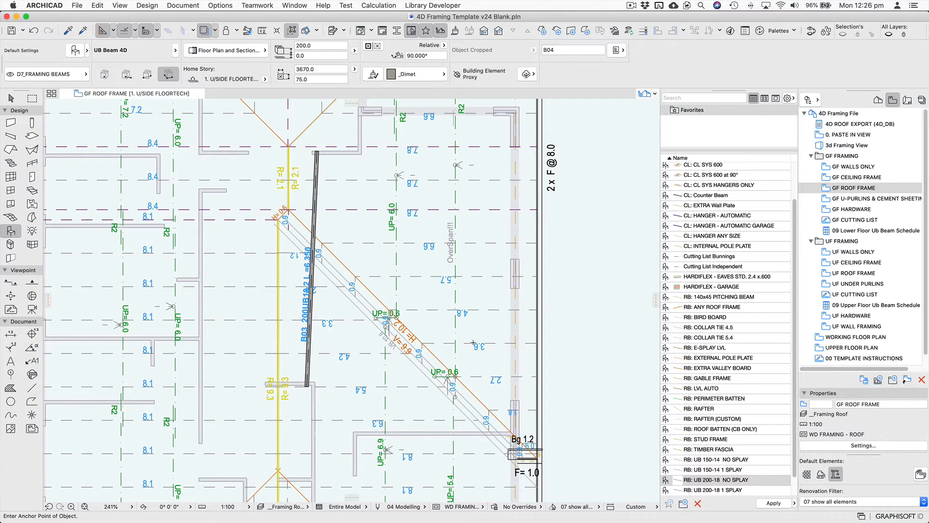
# Place an RB: UB 200-18 1 SPLAY beam about 5.4 m long from the upper internal wall corner diagonally to the outer wall
pyautogui.click(748, 490)
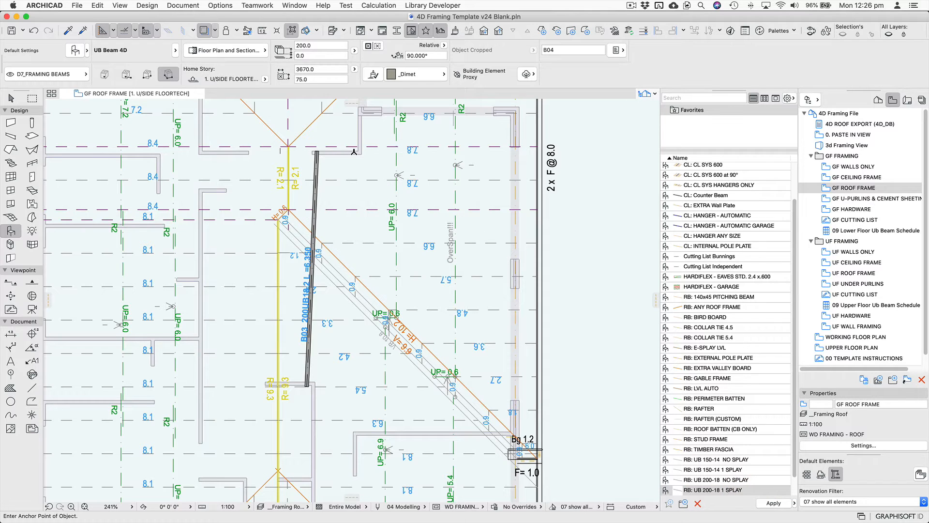
pyautogui.click(354, 151)
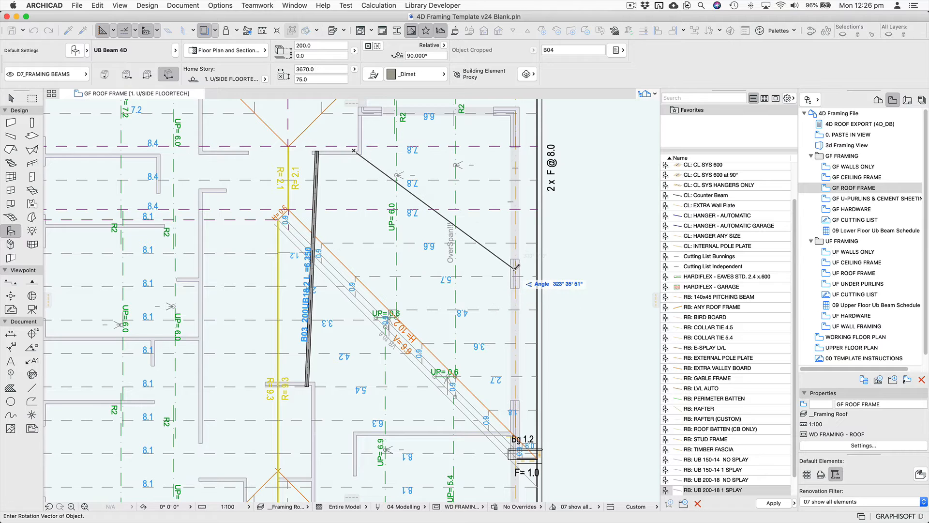
pyautogui.click(516, 266)
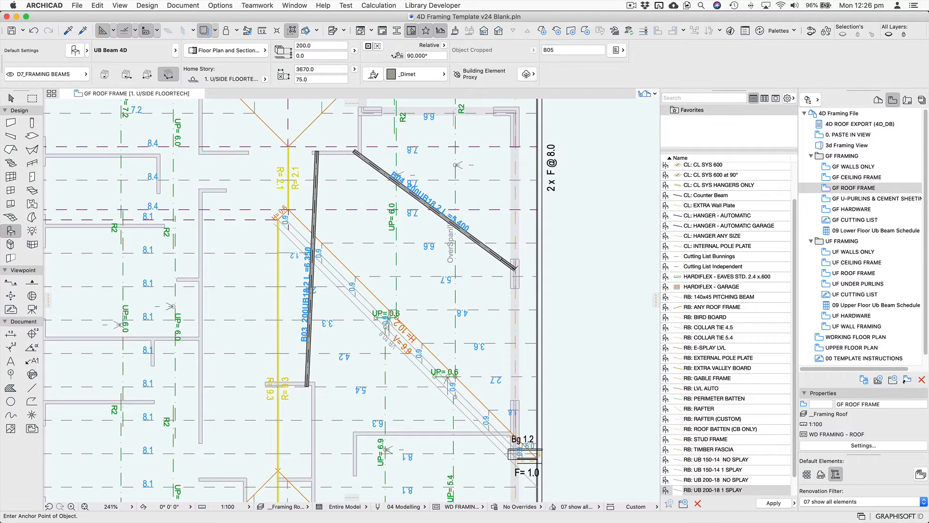
# Add another 200UB beam about 5.8 m long from the lower part of beam B03 to the outer wall
pyautogui.moveTo(450, 322); pyautogui.dragTo(443, 288, button='middle')
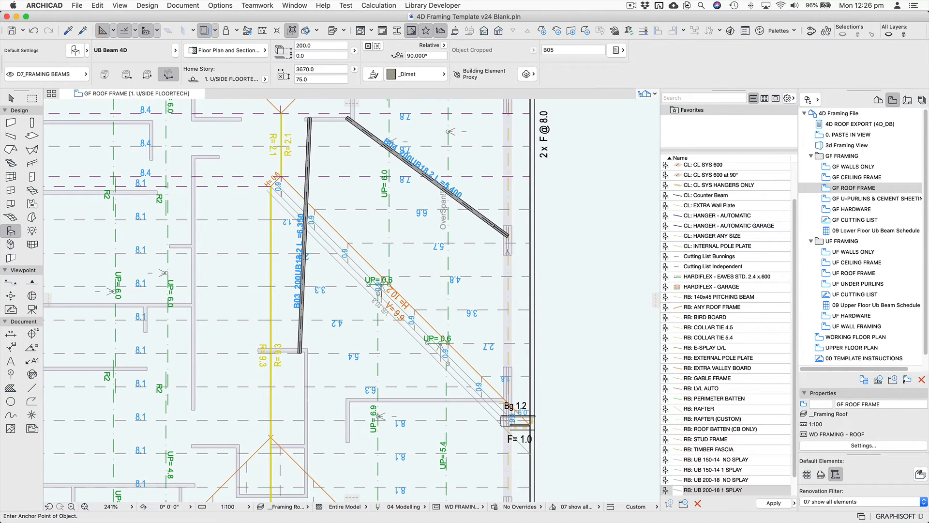
pyautogui.click(303, 314)
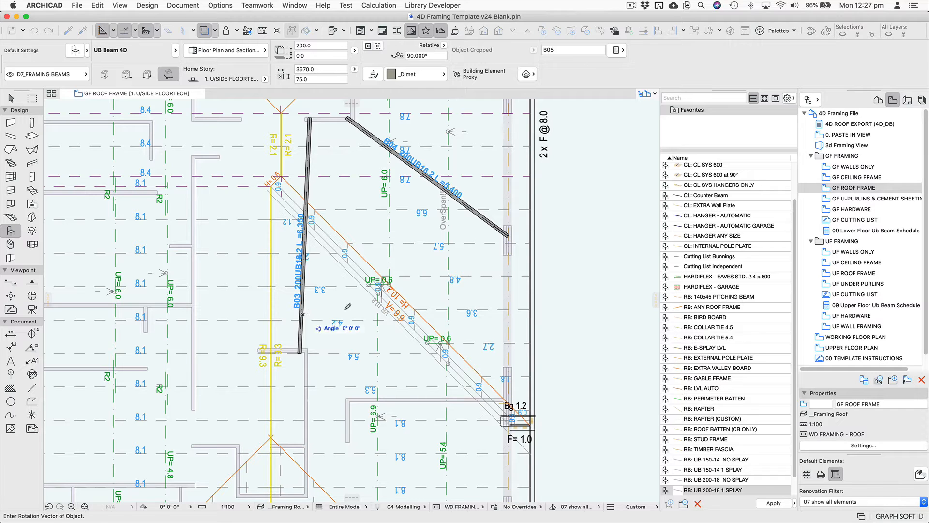
pyautogui.click(508, 248)
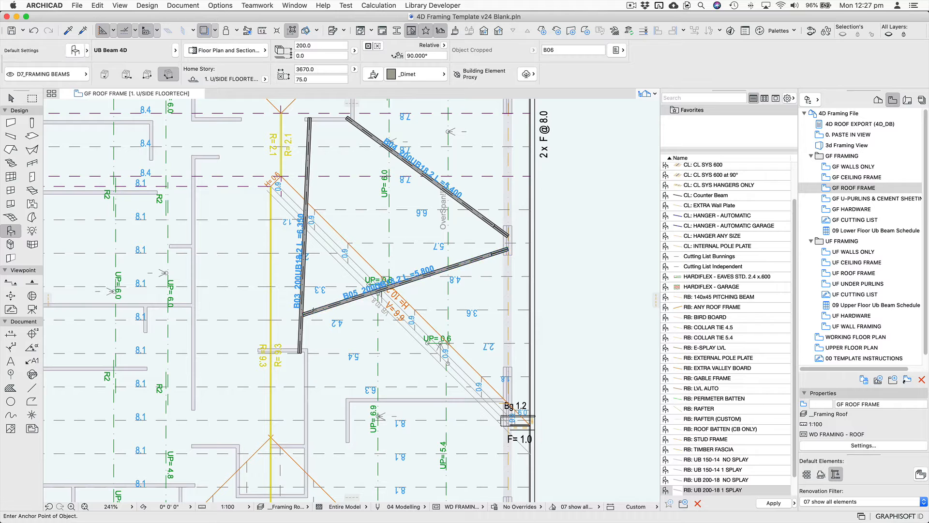
pyautogui.moveTo(350, 294); pyautogui.dragTo(311, 334, button='middle')
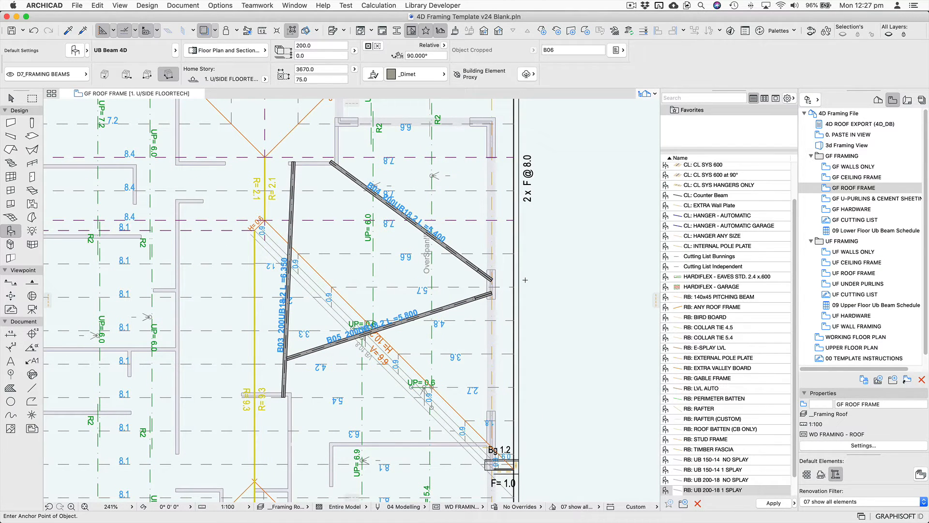
pyautogui.press('Escape')
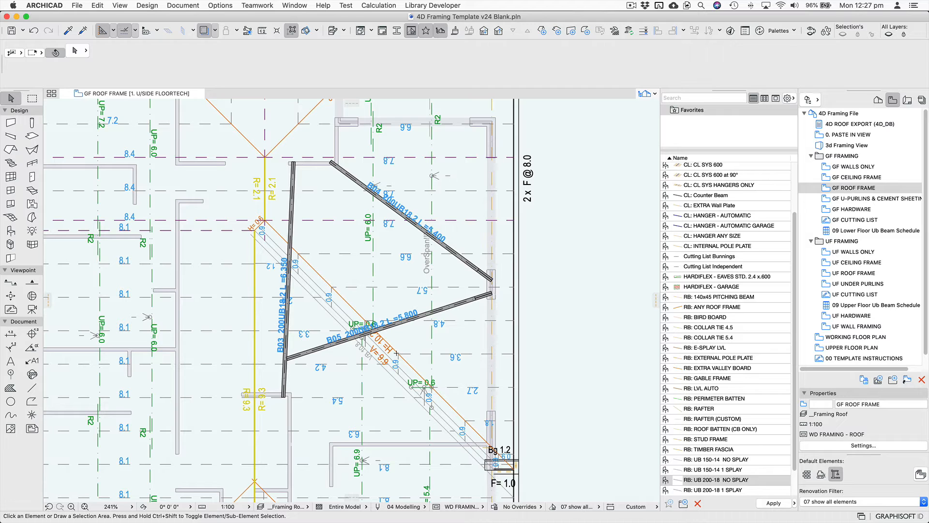
# Enter "CONNECT TO B03" as the schedule note of beam B05
pyautogui.click(289, 359)
pyautogui.click(287, 359)
pyautogui.click(475, 285)
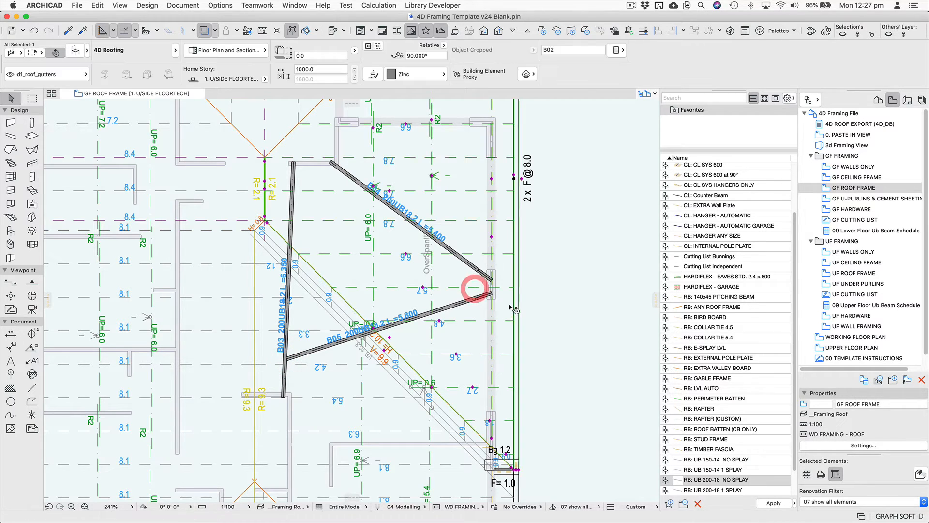
pyautogui.scroll(3, 496, 289)
pyautogui.doubleClick(497, 289)
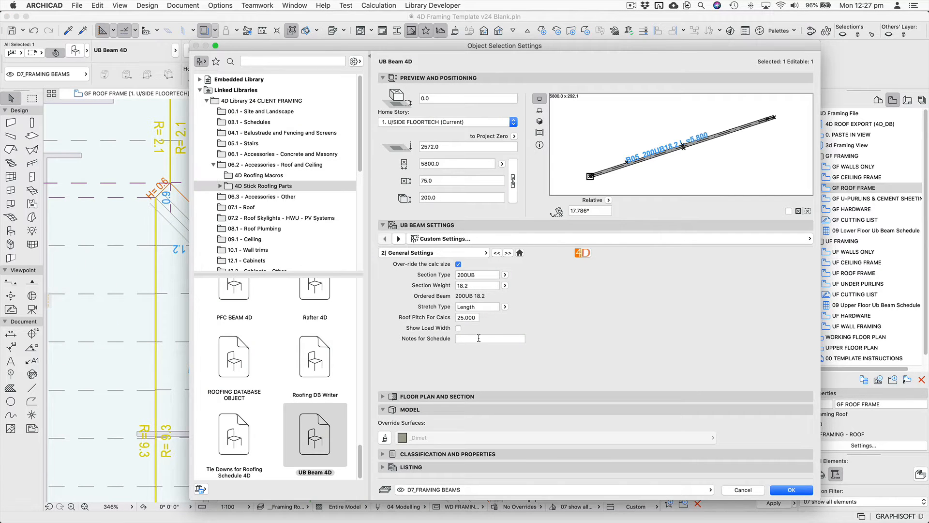
pyautogui.click(479, 338)
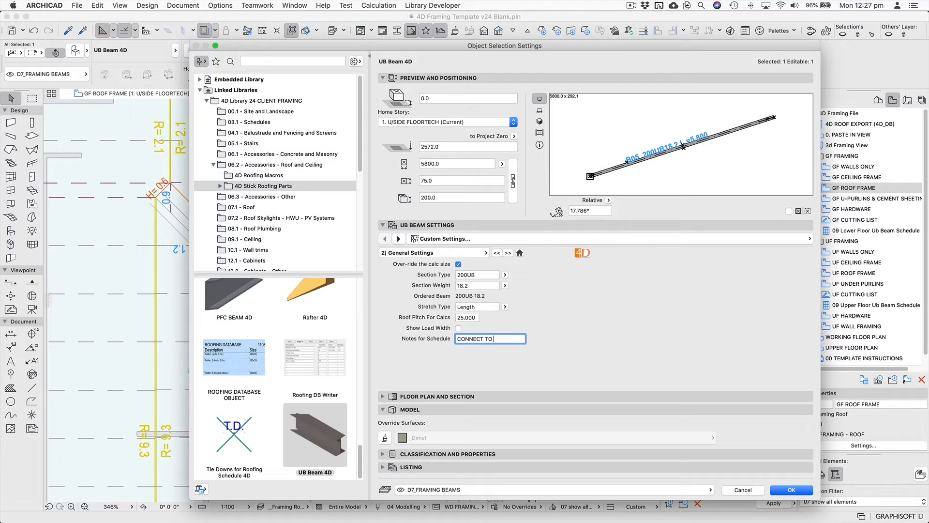
pyautogui.write('CONNECT TO B03')
pyautogui.press('Return')
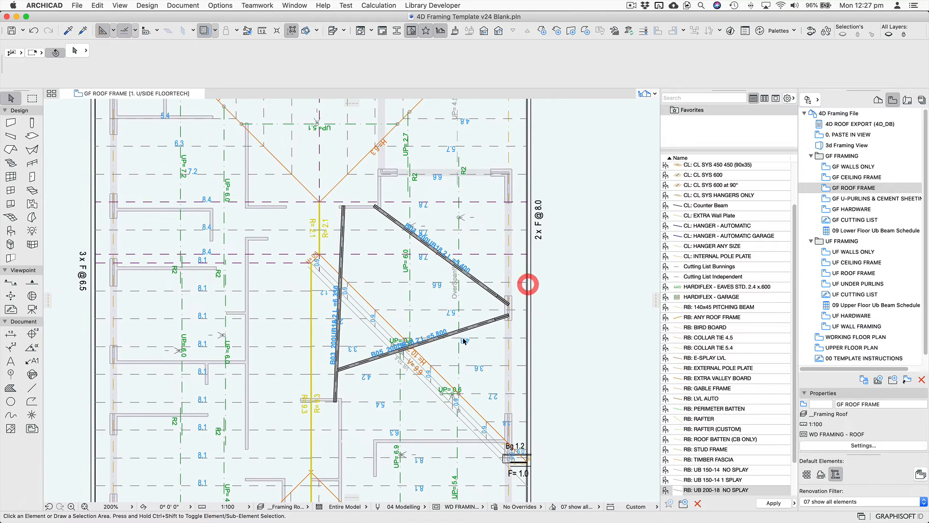
# Add 1 extra purlin to under-purlin run 1 of the 4D Roofing object beside the 2 x F @ 8.0 fascia
pyautogui.click(458, 298)
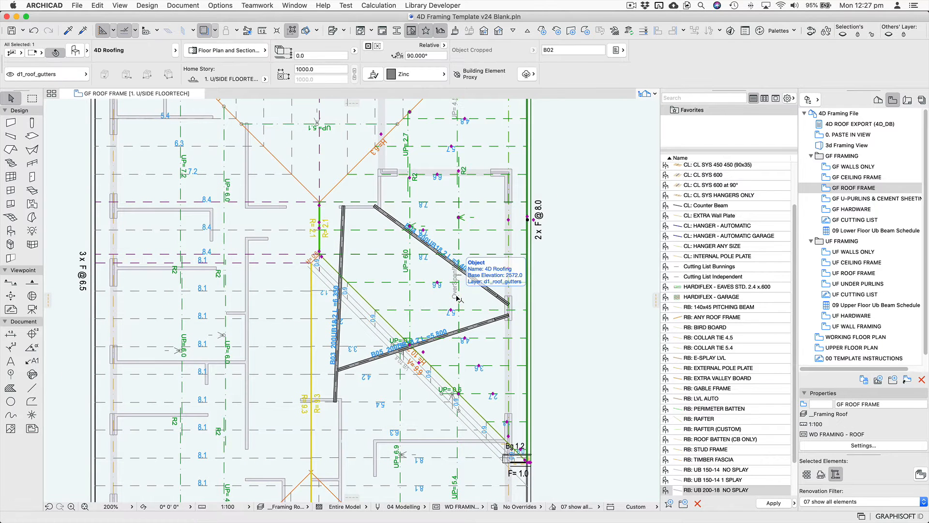
pyautogui.scroll(5, 432, 333)
pyautogui.hscroll(3, 432, 333)
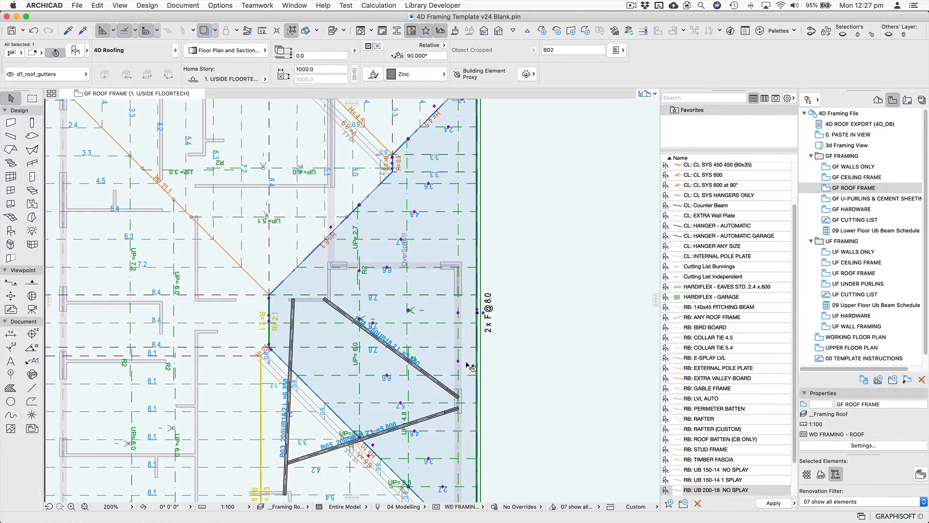
pyautogui.doubleClick(413, 362)
pyautogui.click(399, 238)
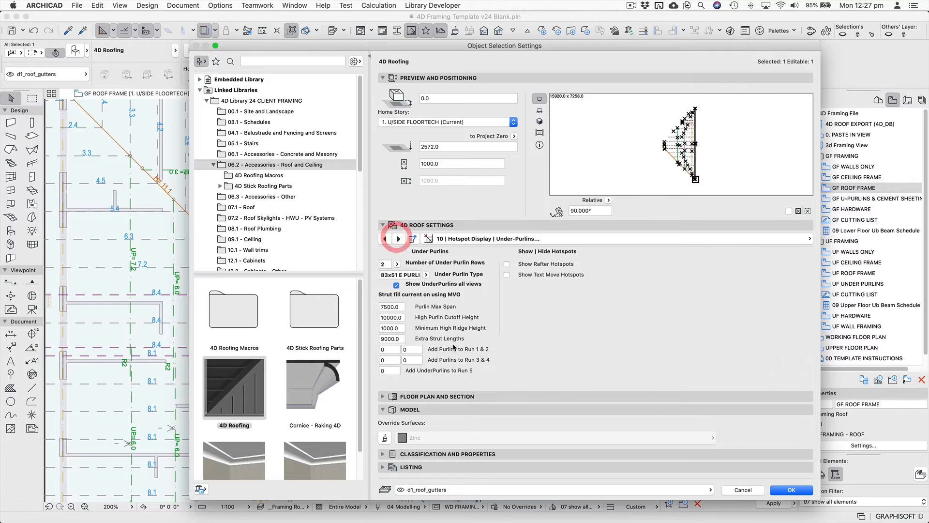
pyautogui.click(402, 352)
pyautogui.write('1')
pyautogui.press('Tab')
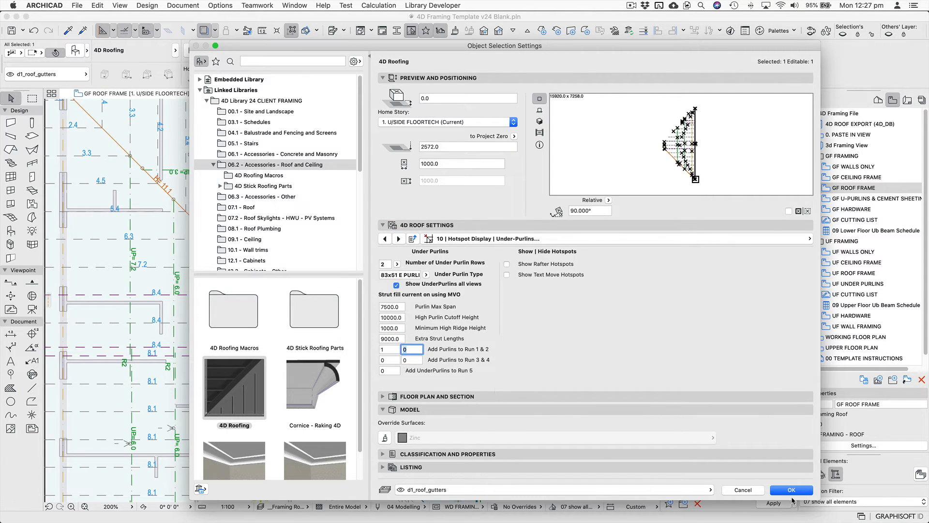
pyautogui.click(791, 490)
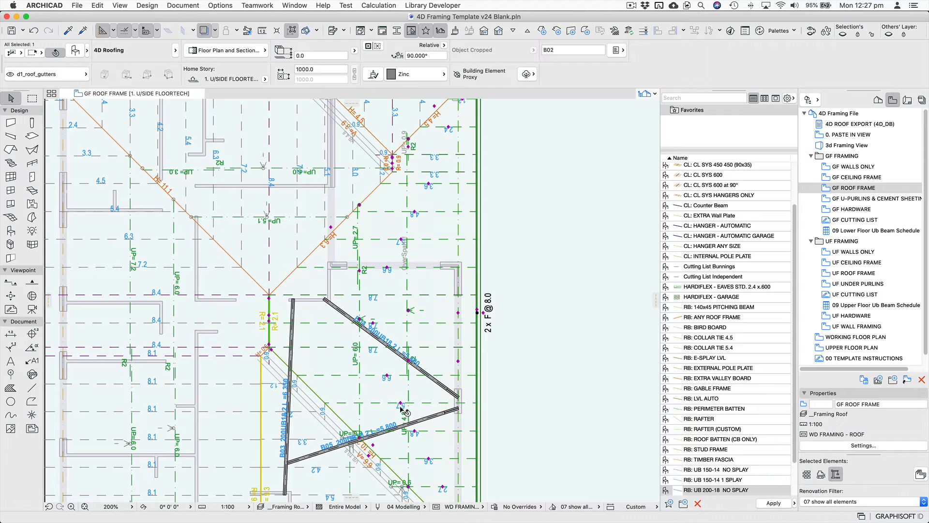
# Move the upper join of the outer under-purlin row down onto the internal cross wall
pyautogui.moveTo(439, 441); pyautogui.dragTo(417, 459, button='middle')
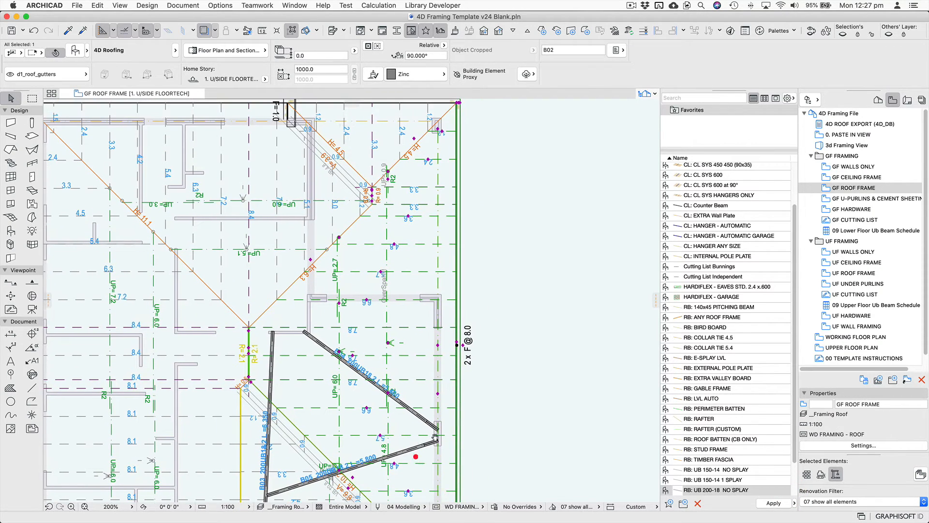
pyautogui.click(388, 180)
pyautogui.click(388, 232)
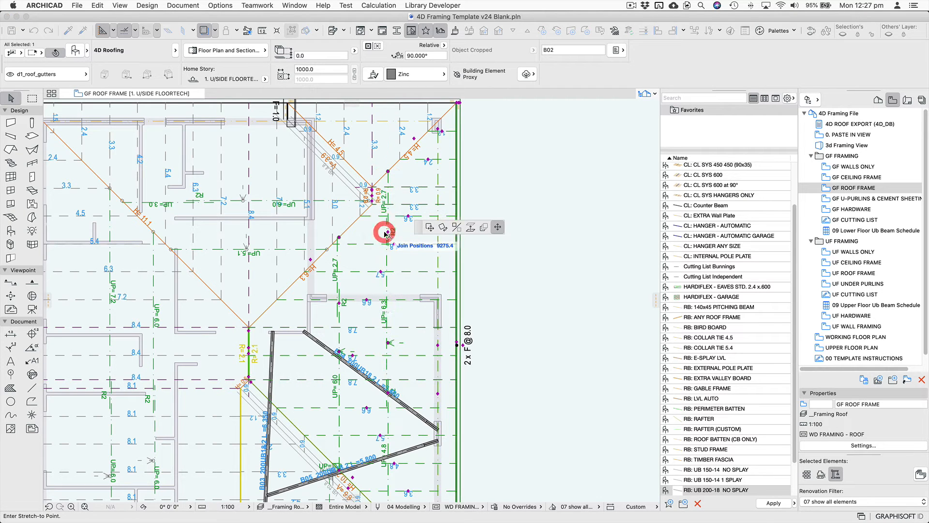
pyautogui.click(390, 234)
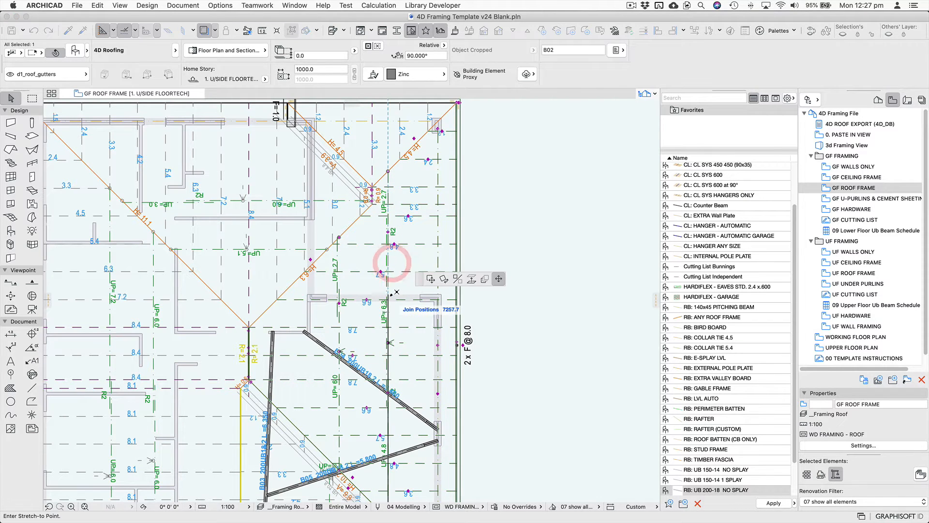
pyautogui.click(388, 293)
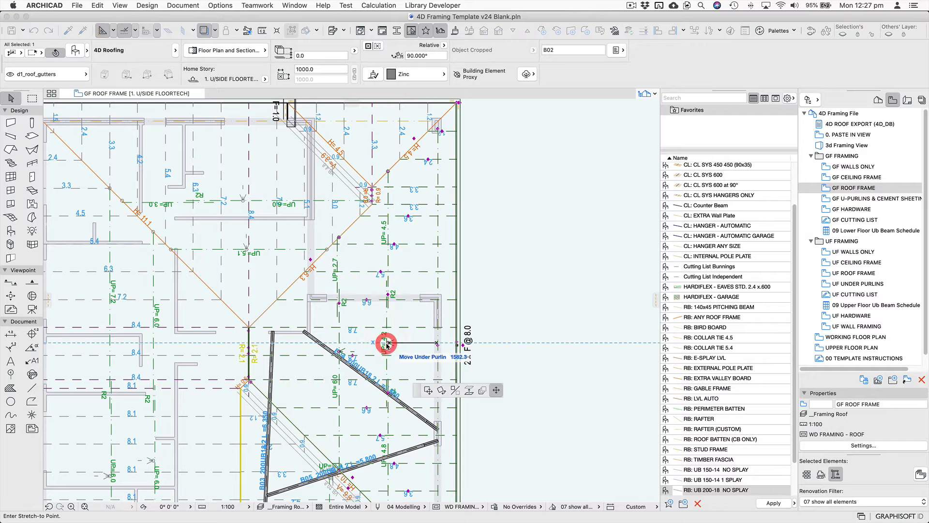
# Move the lower join of the outer under-purlin row from beam B04 down to beam B05
pyautogui.click(388, 393)
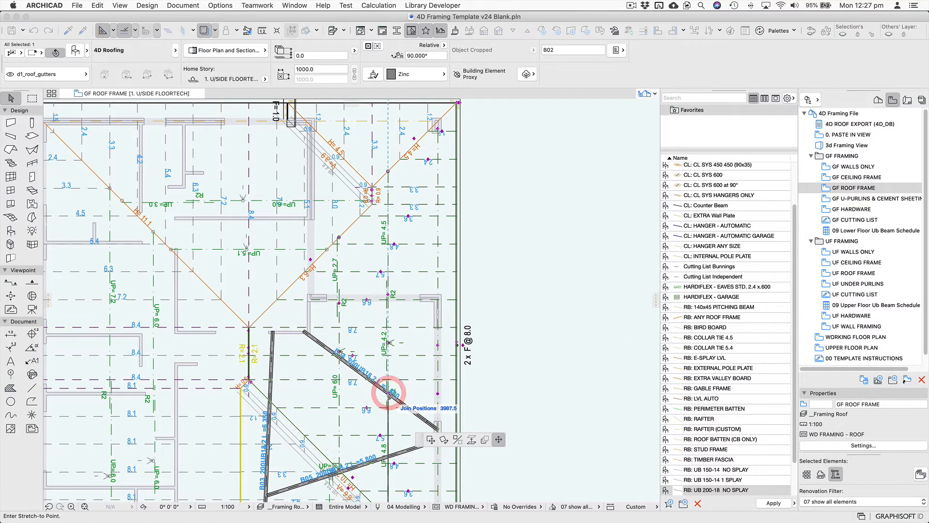
pyautogui.click(388, 457)
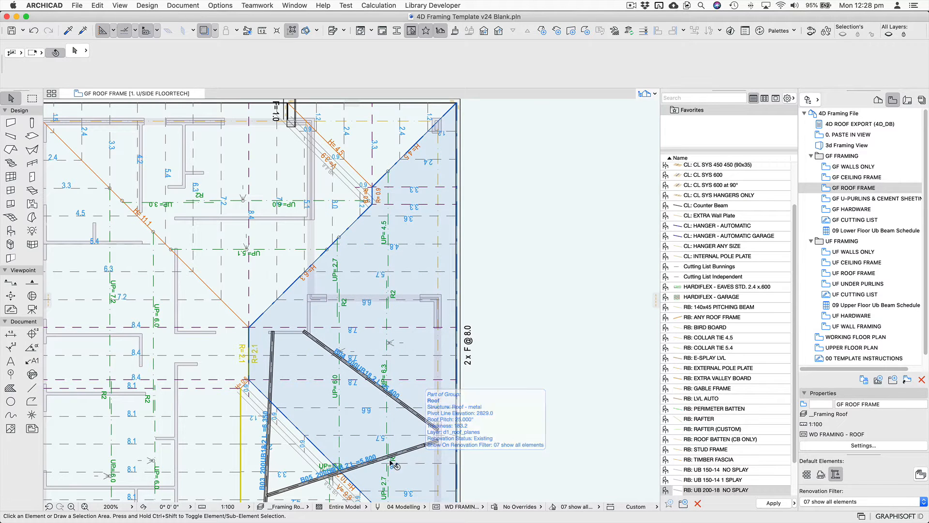
pyautogui.press('Escape')
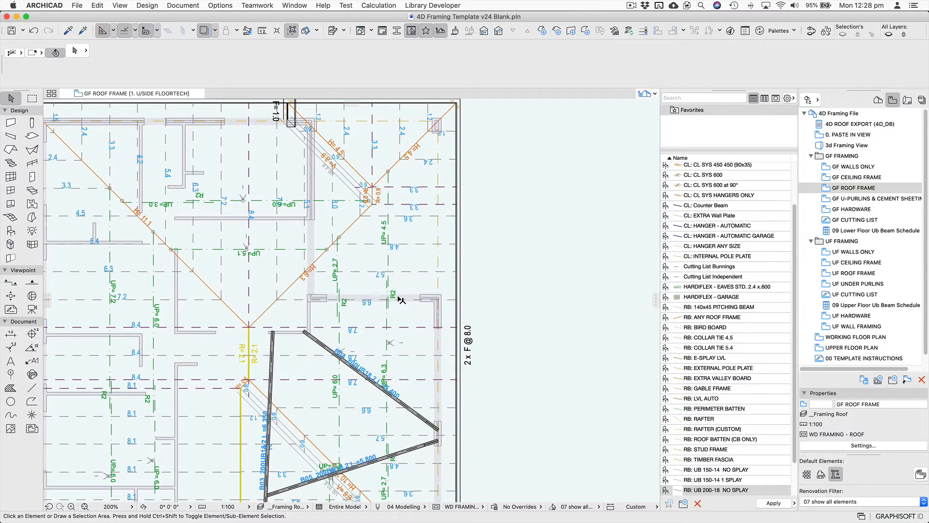
pyautogui.scroll(3, 390, 317)
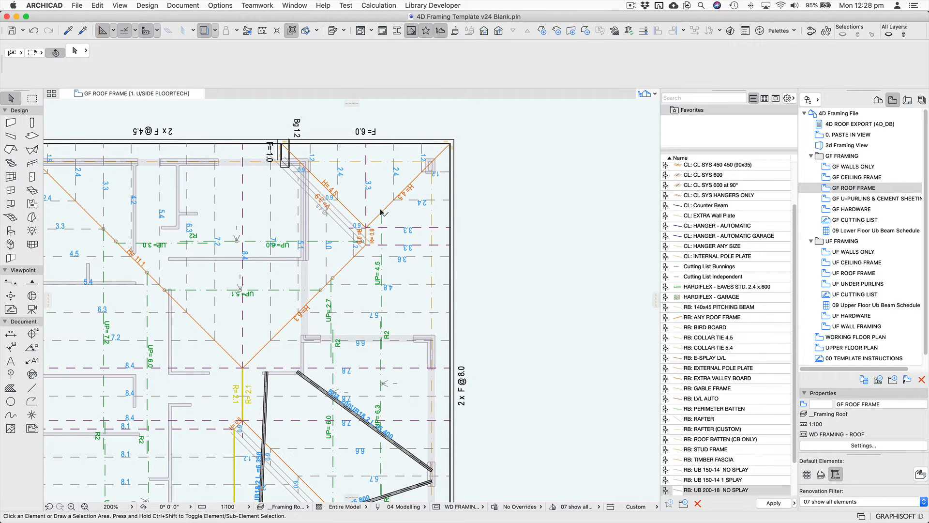
pyautogui.click(382, 212)
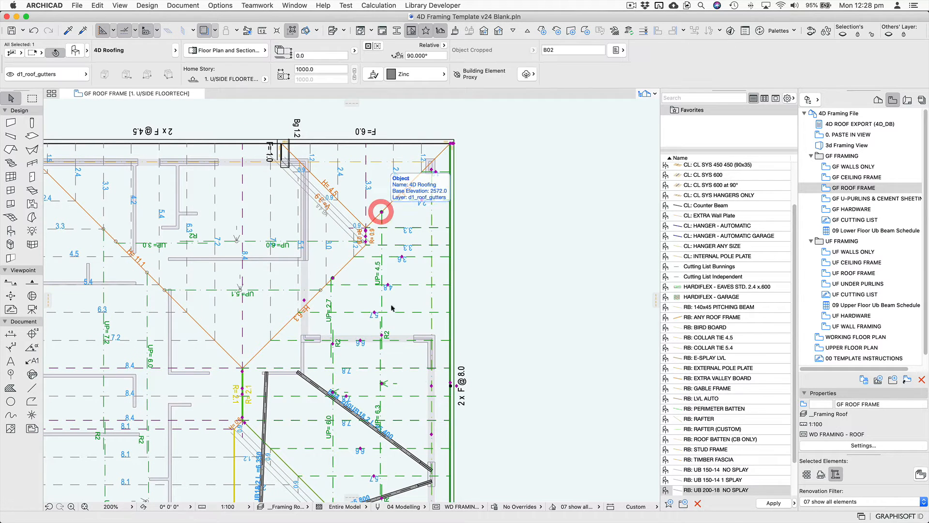
pyautogui.press('Escape')
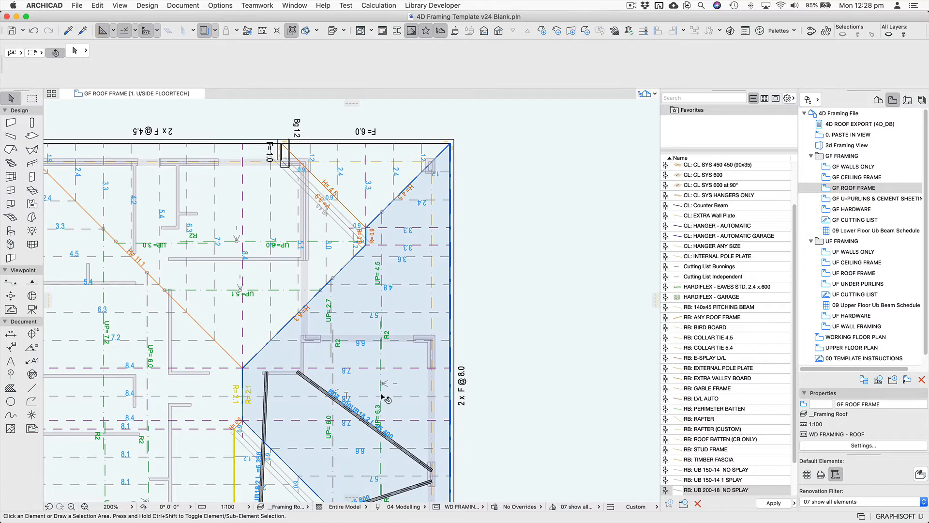
# Move both under-purlin rows of this roof plane further in from the outer wall, placing the outer row at about 2110 mm
pyautogui.scroll(-4, 386, 391)
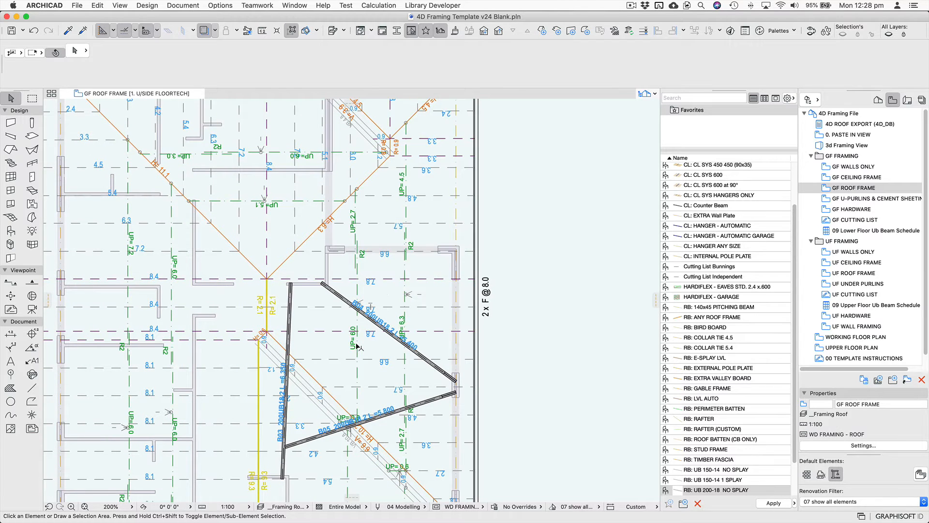
pyautogui.click(356, 304)
pyautogui.click(355, 305)
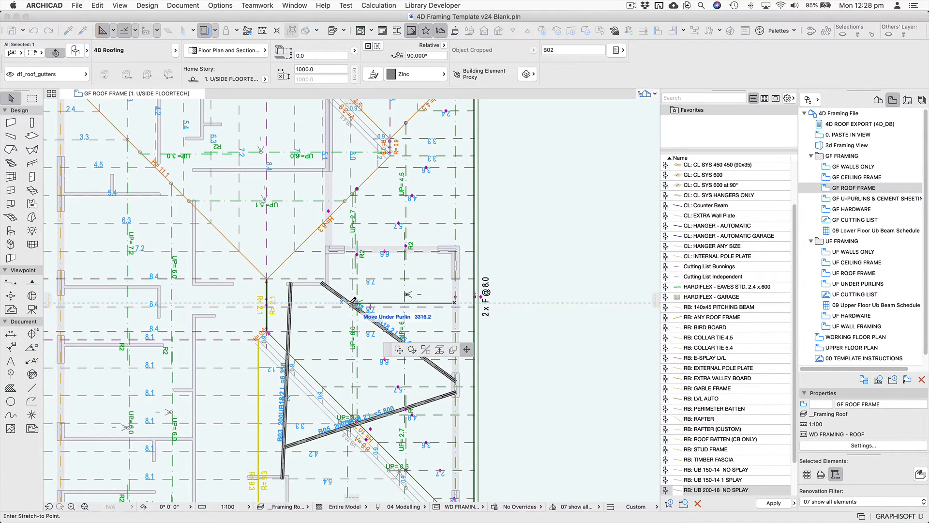
pyautogui.press('Escape')
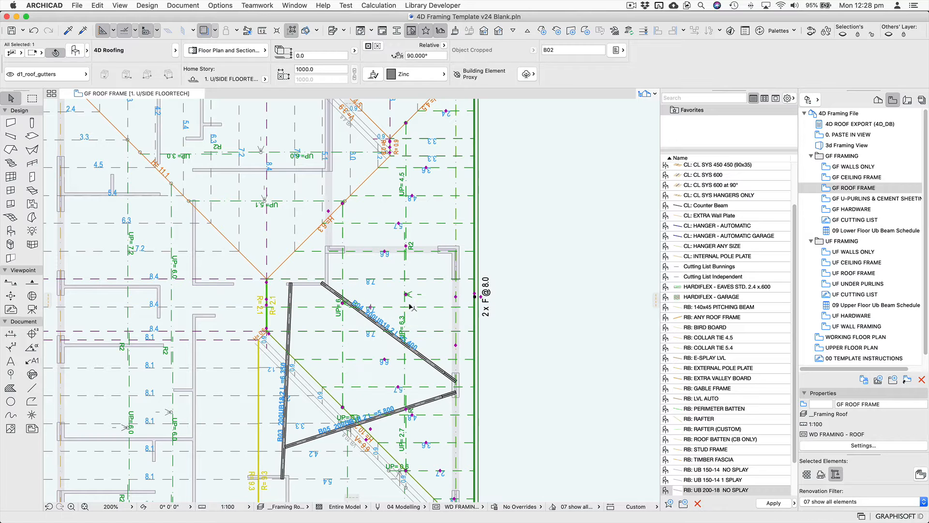
pyautogui.click(406, 296)
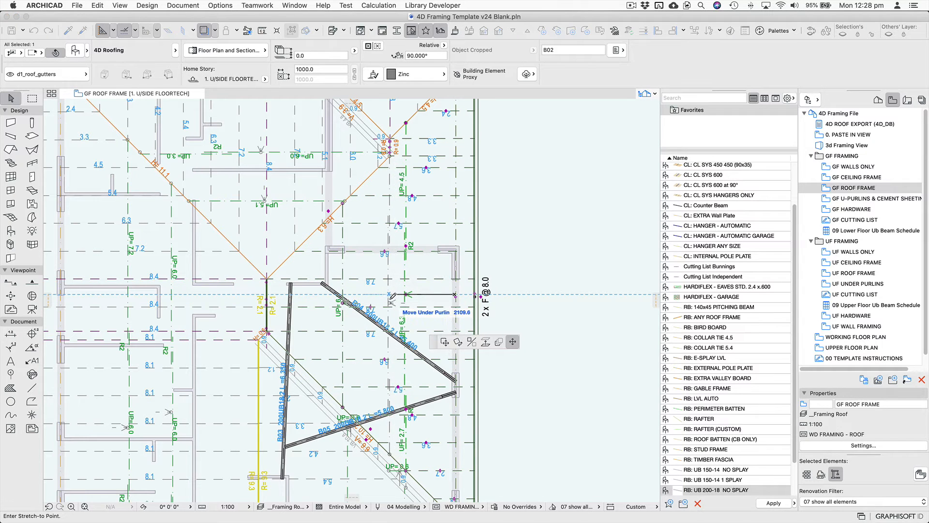
pyautogui.click(390, 301)
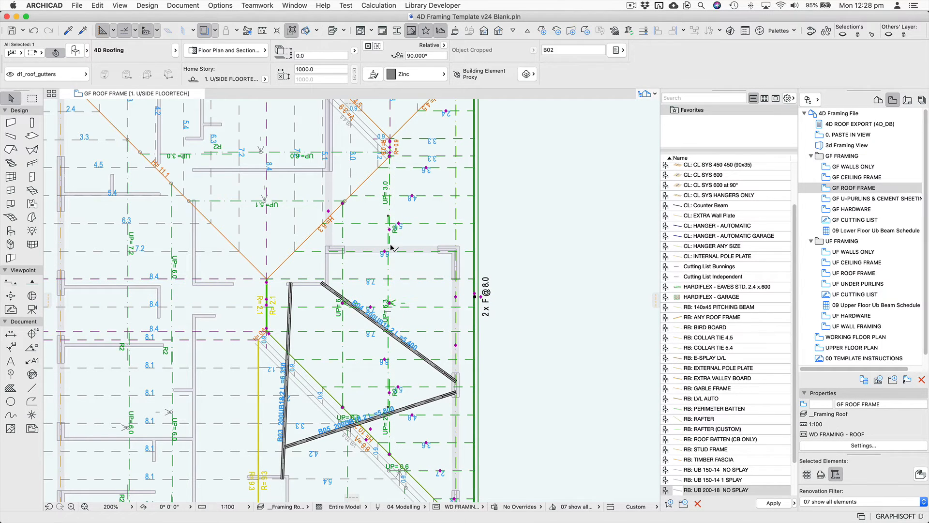
# Reposition the lower join of the outer under-purlin row on beam B05, about 1270 mm along, and check the roof object's under-purlin settings
pyautogui.scroll(-3, 400, 314)
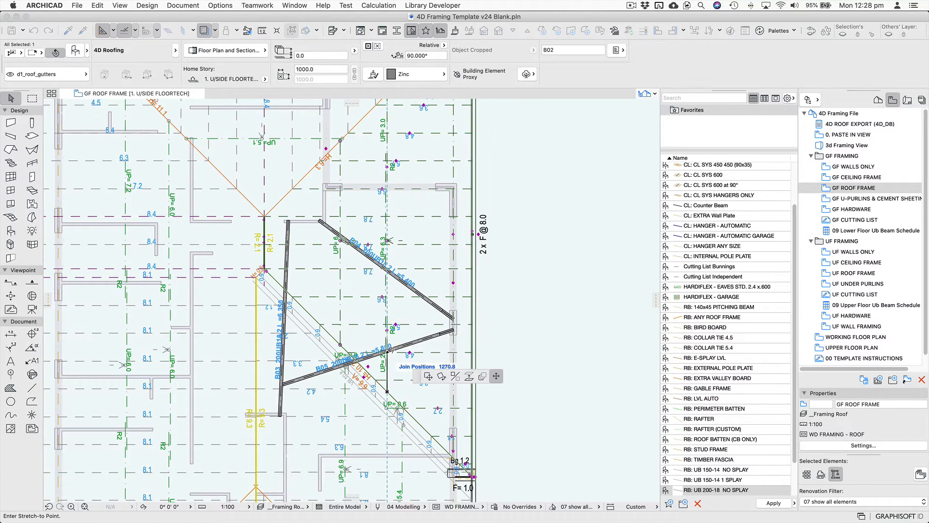
pyautogui.press('super+t')
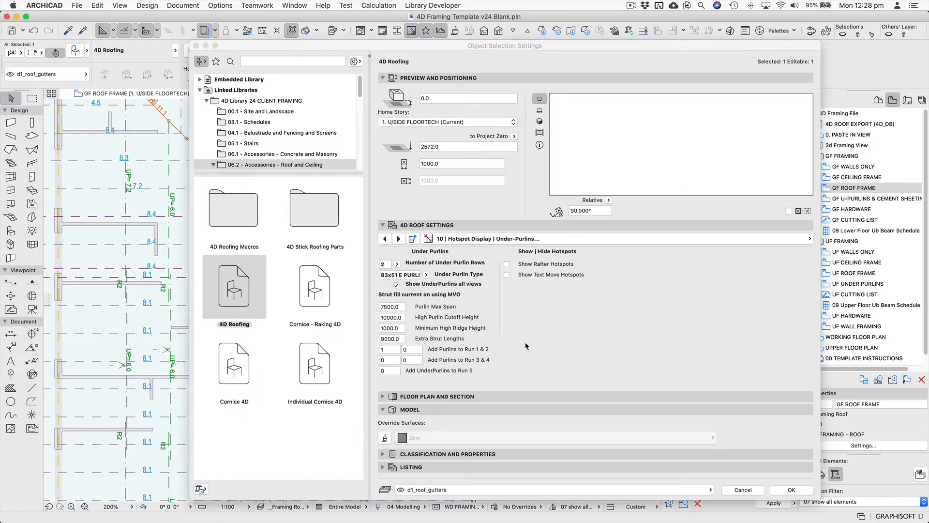
pyautogui.press('Return')
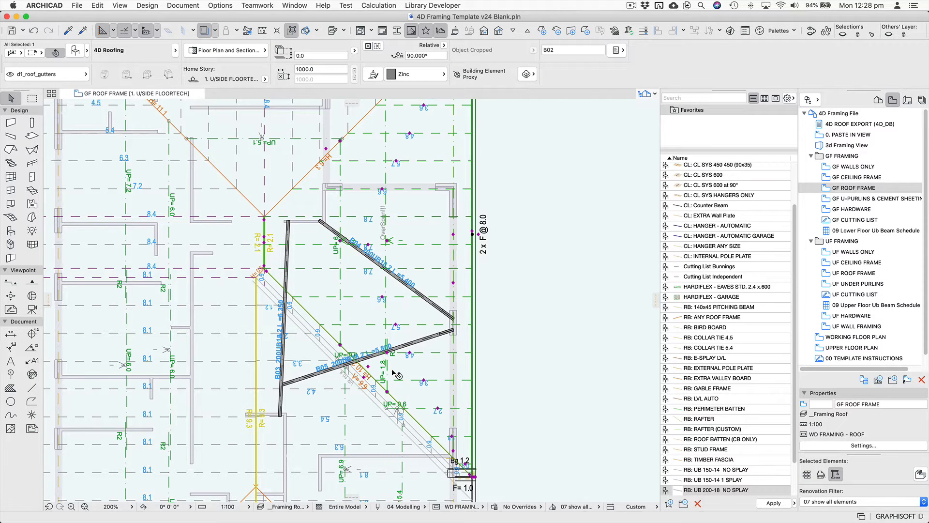
# Shift the outer under-purlin row slightly further in from the outer wall, to about 2160 mm
pyautogui.scroll(3, 395, 355)
pyautogui.click(399, 402)
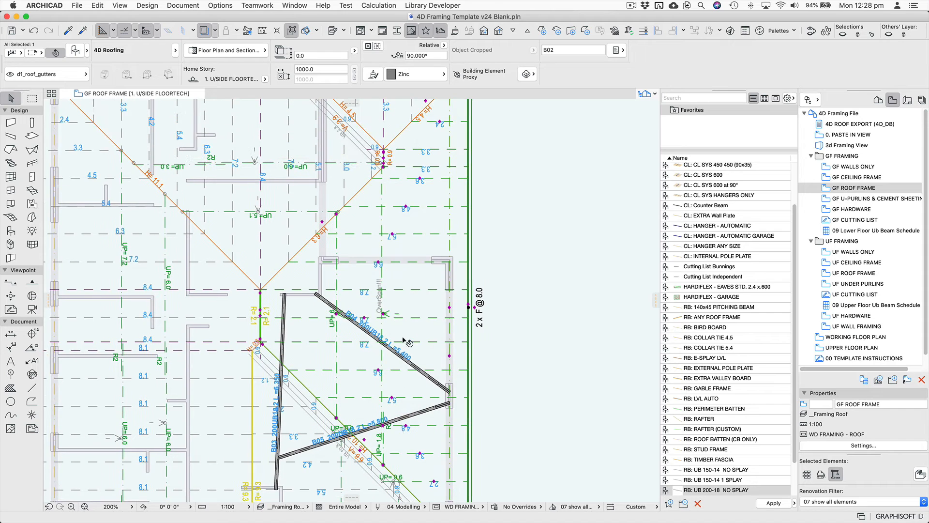
pyautogui.click(383, 314)
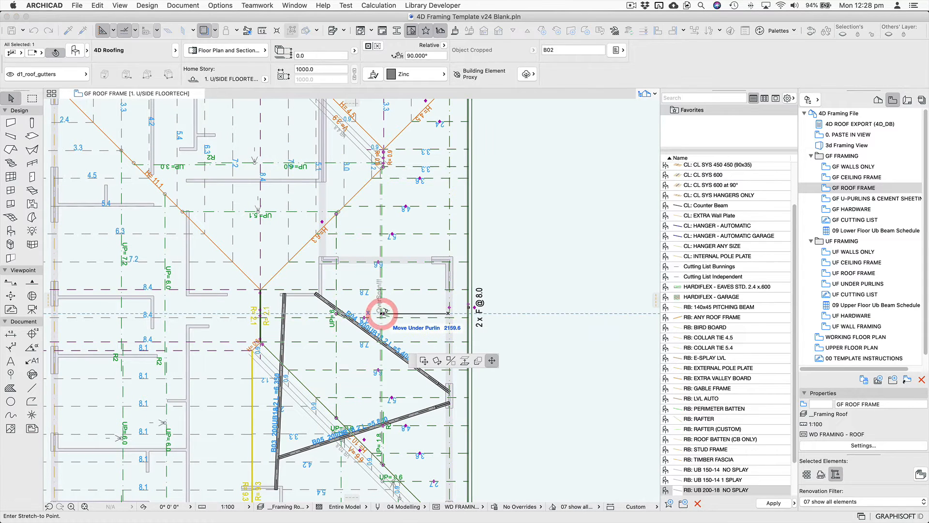
pyautogui.click(381, 315)
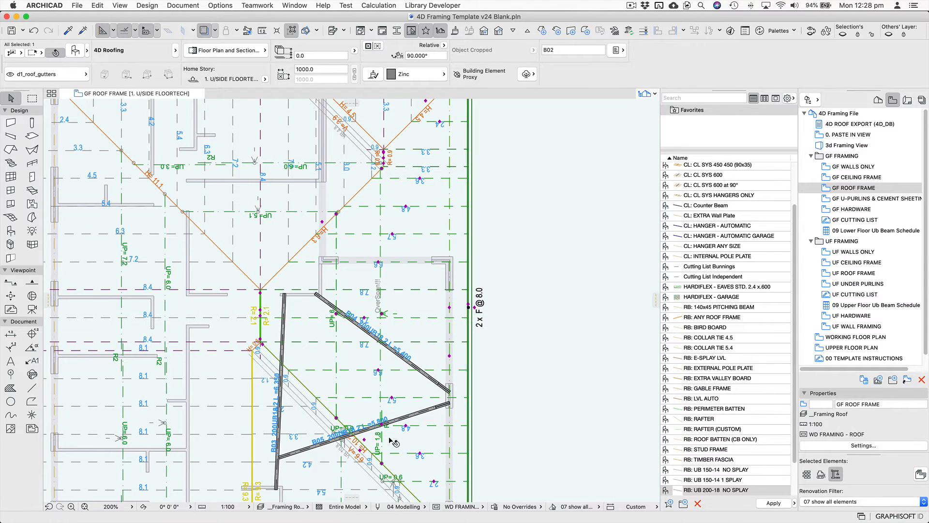
# Move the lower join of the outer under-purlin row from beam B05 up onto beam B04, and deselect the roof object
pyautogui.click(382, 426)
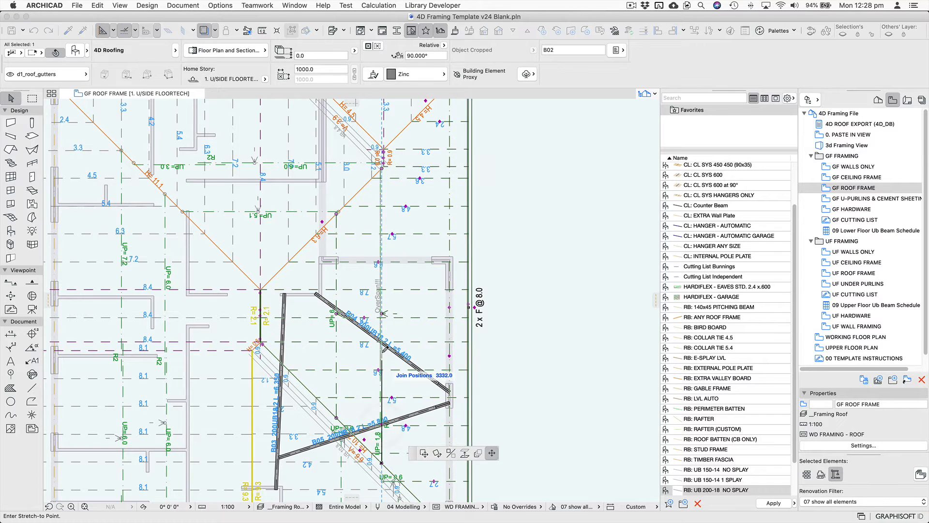
pyautogui.click(381, 343)
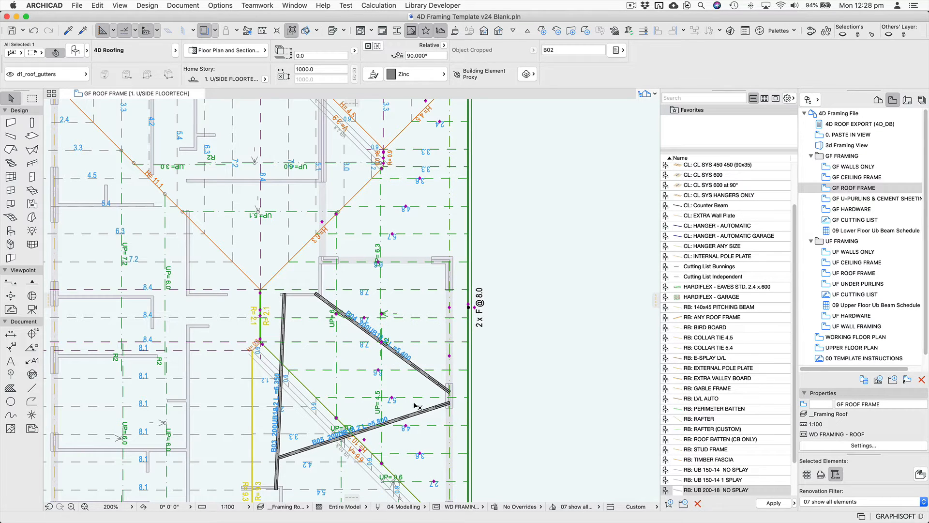
pyautogui.press('Escape')
pyautogui.scroll(-3, 399, 351)
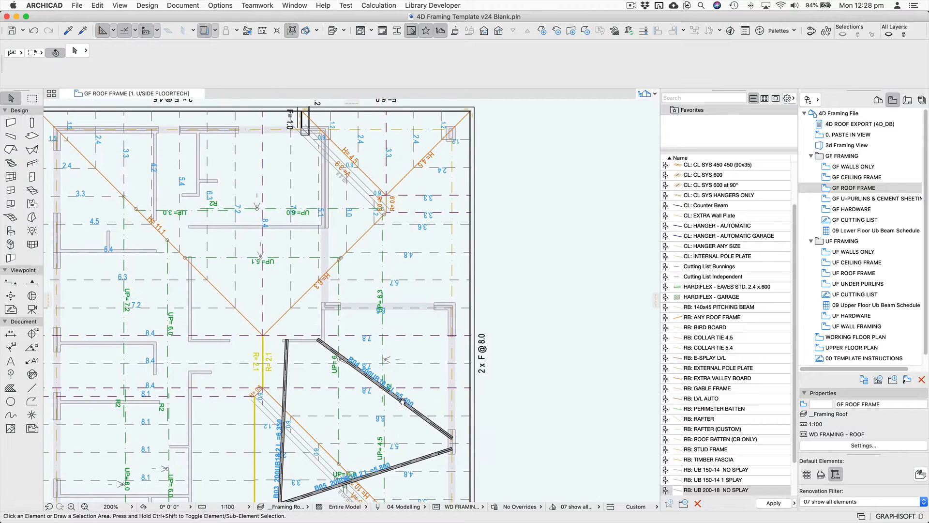
# Place a UB 200-18 NO SPLAY beam 5520 mm long from the cross wall's outer corner up along the outer side to the building's upper corner
pyautogui.scroll(3, 421, 412)
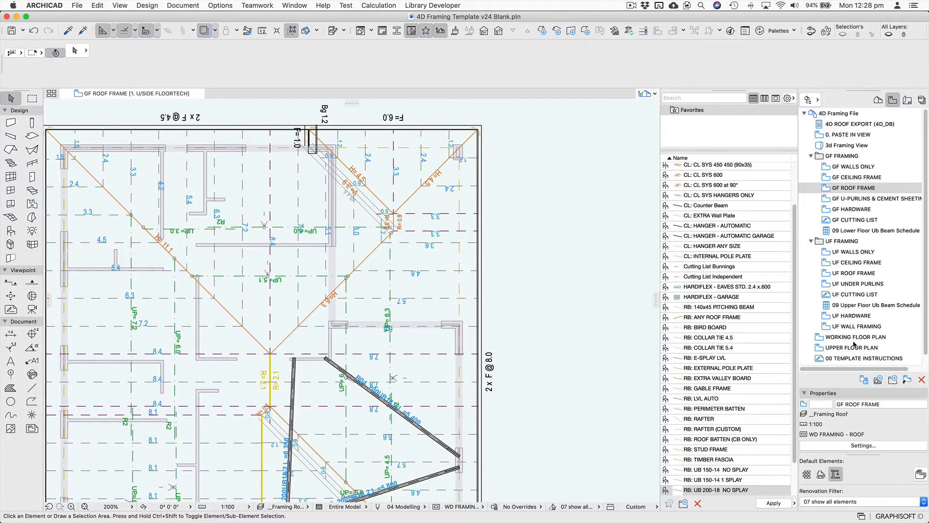
pyautogui.click(773, 419)
pyautogui.scroll(-1, 747, 480)
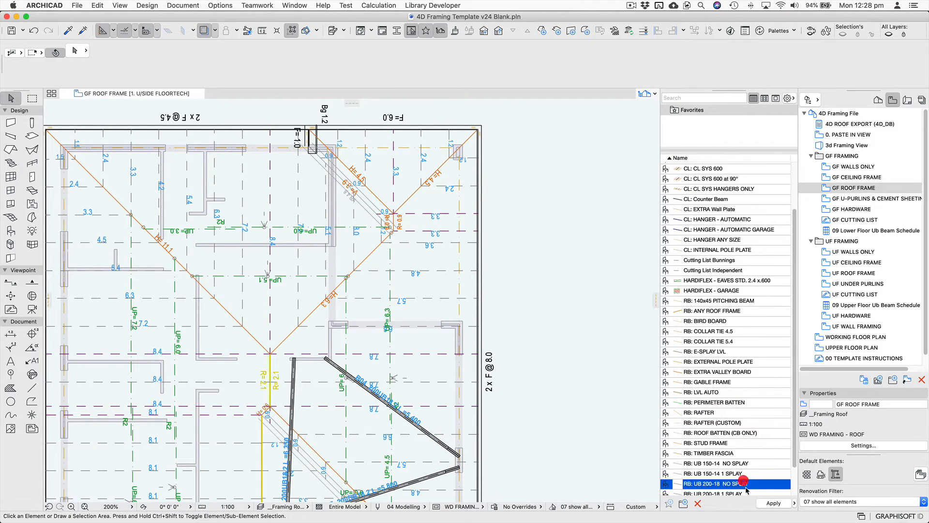
pyautogui.click(747, 482)
pyautogui.doubleClick(747, 482)
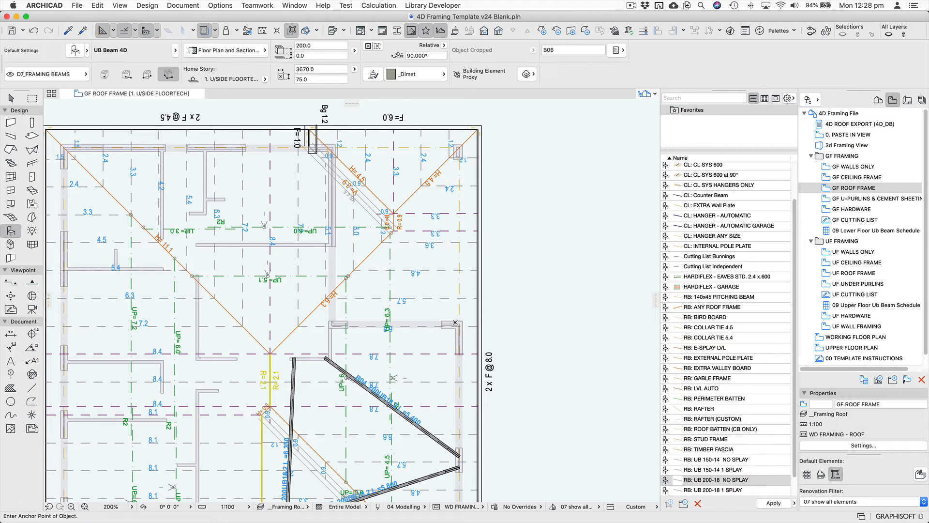
pyautogui.scroll(5, 456, 325)
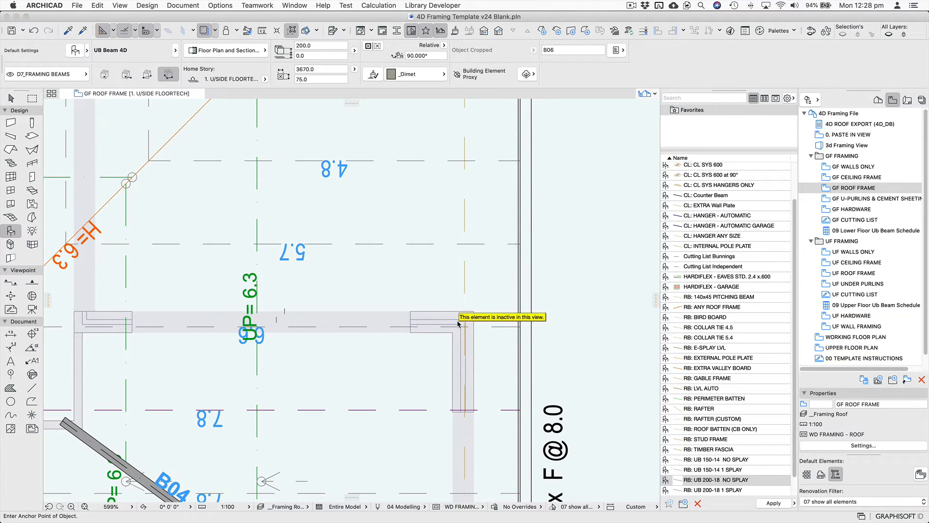
pyautogui.click(456, 316)
pyautogui.scroll(-4, 453, 319)
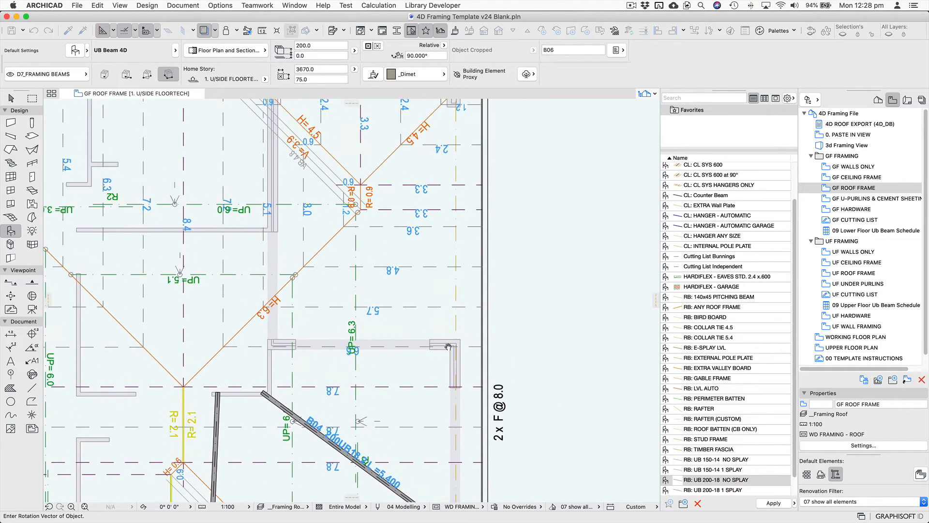
pyautogui.click(451, 216)
pyautogui.scroll(5, 452, 121)
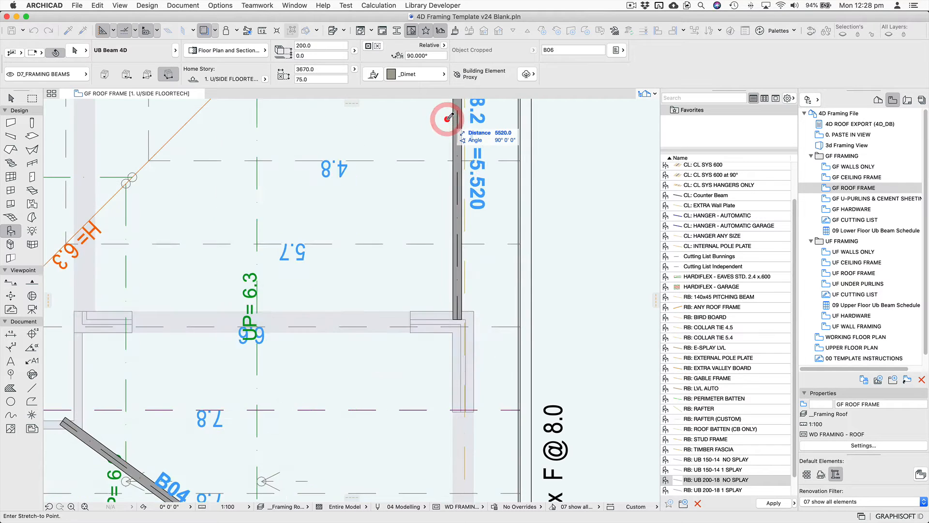
pyautogui.moveTo(451, 121); pyautogui.dragTo(435, 409, button='middle')
pyautogui.scroll(-3, 415, 359)
pyautogui.moveTo(415, 312); pyautogui.dragTo(418, 347, button='middle')
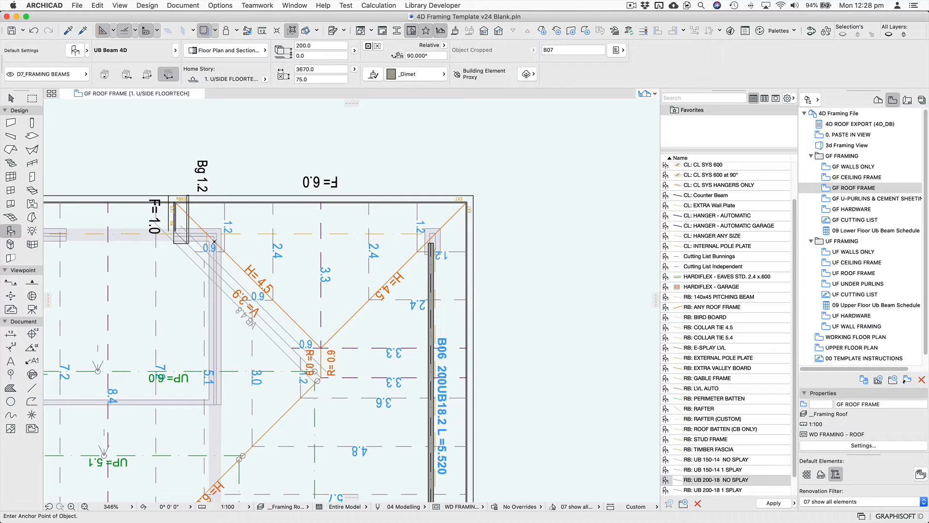
# Place a 4010 mm UB 200-18 NO SPLAY beam between the internal wall's upper corner and the upper end of beam B06
pyautogui.moveTo(378, 326); pyautogui.dragTo(428, 249, button='middle')
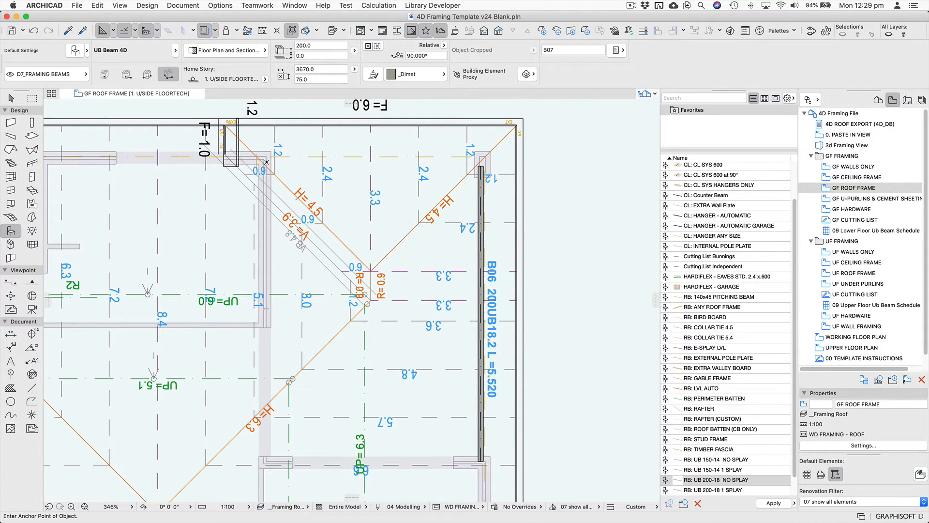
pyautogui.click(266, 163)
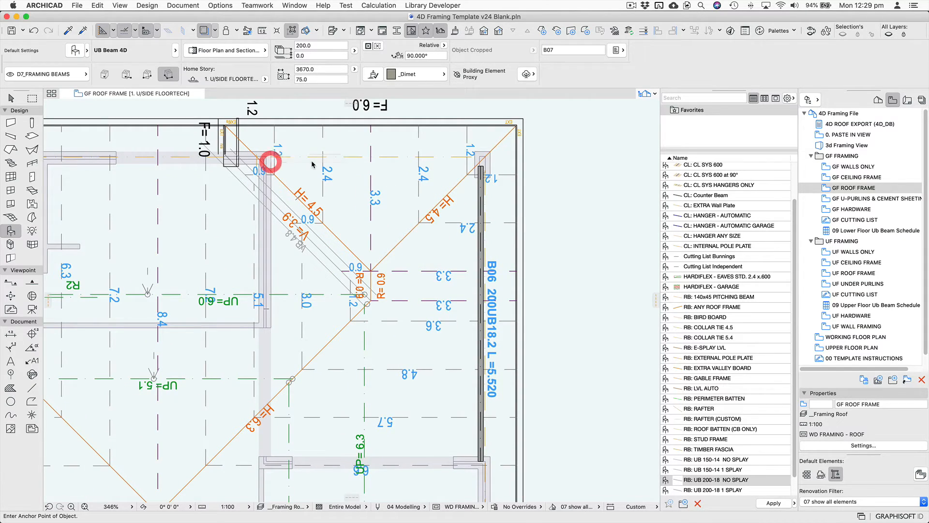
pyautogui.click(482, 164)
# Place a 4450 mm UB 200-18 NO SPLAY beam horizontally between the two internal walls of the F= 7.0 wing, beside the UP= 1.2 under-purlin
pyautogui.scroll(-3, 483, 260)
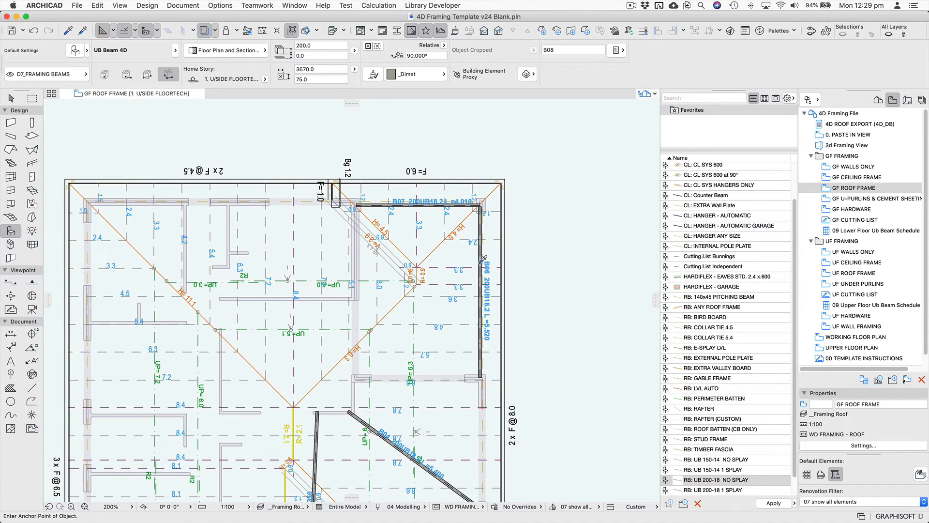
pyautogui.moveTo(440, 258); pyautogui.dragTo(460, 72, button='middle')
pyautogui.moveTo(405, 303); pyautogui.dragTo(395, 135, button='middle')
pyautogui.moveTo(396, 279); pyautogui.dragTo(397, 277, button='middle')
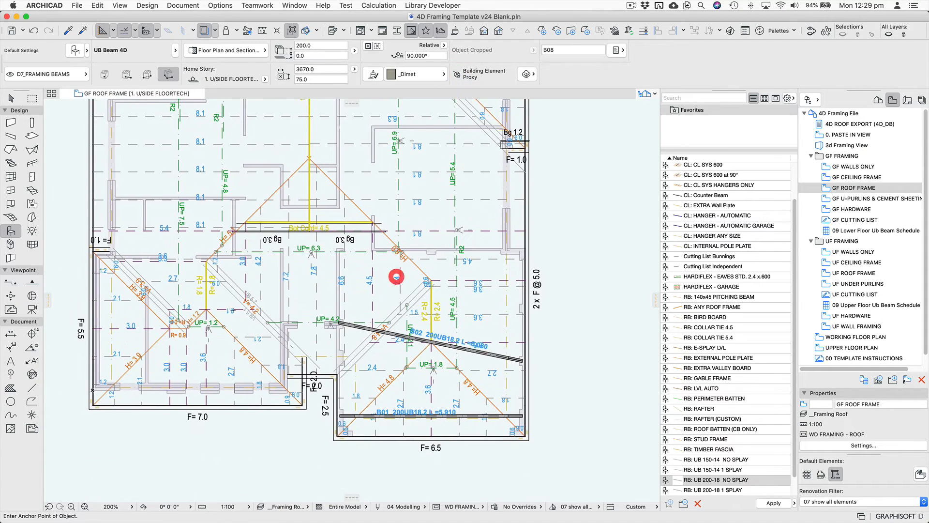
pyautogui.scroll(4, 122, 318)
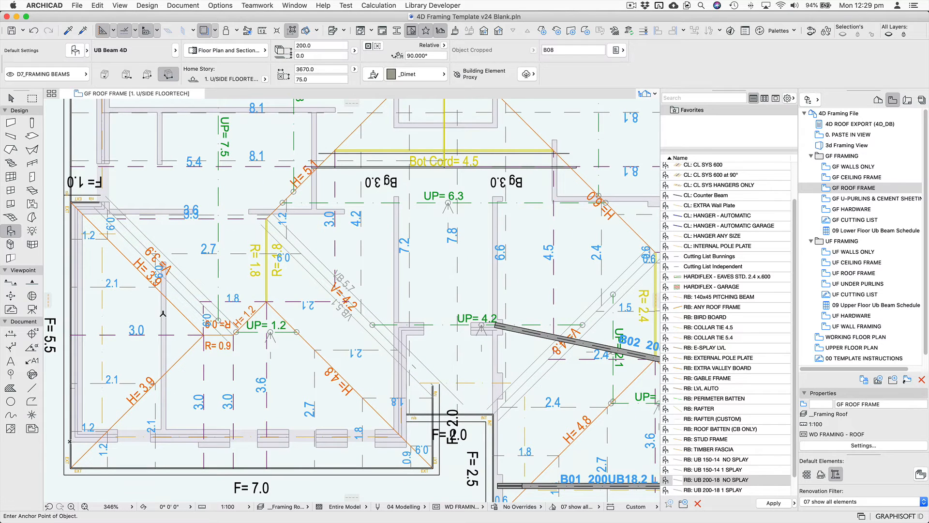
pyautogui.click(161, 312)
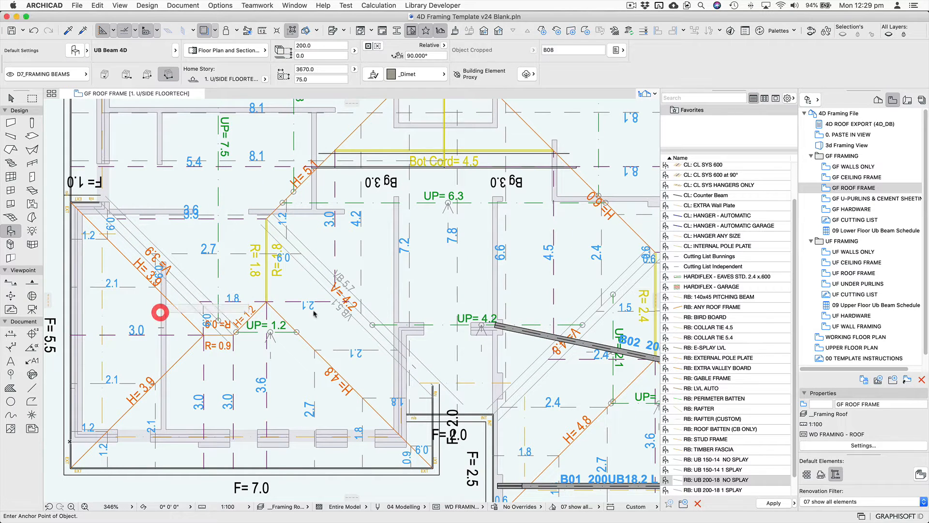
pyautogui.click(405, 308)
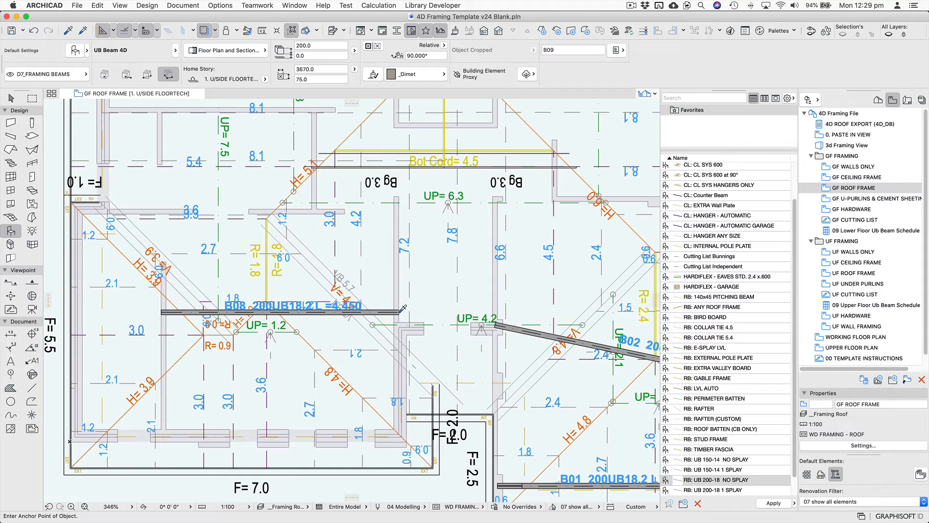
# Examine the whole ground floor roof frame for the placed UB beams and the under-purlin supports
pyautogui.scroll(-3, 408, 303)
pyautogui.moveTo(406, 281); pyautogui.dragTo(344, 348, button='middle')
pyautogui.scroll(-1, 343, 348)
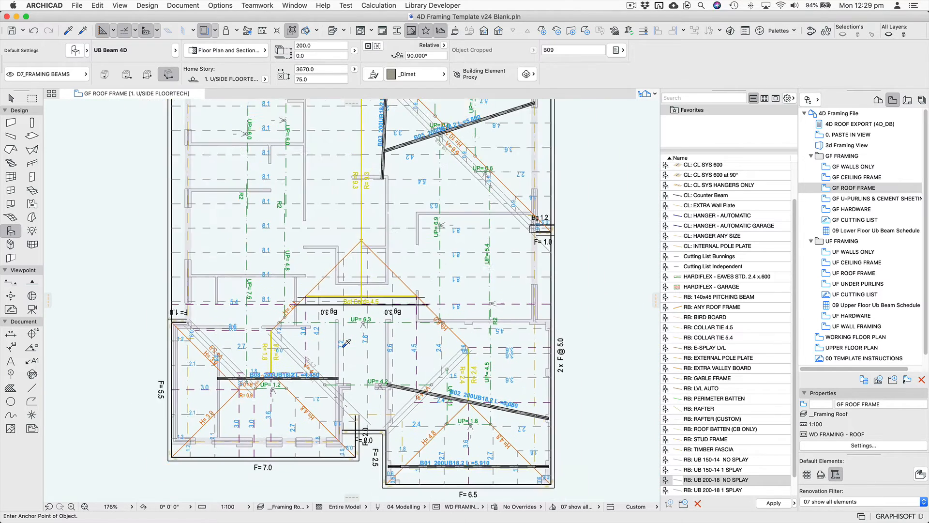
pyautogui.scroll(10, 322, 328)
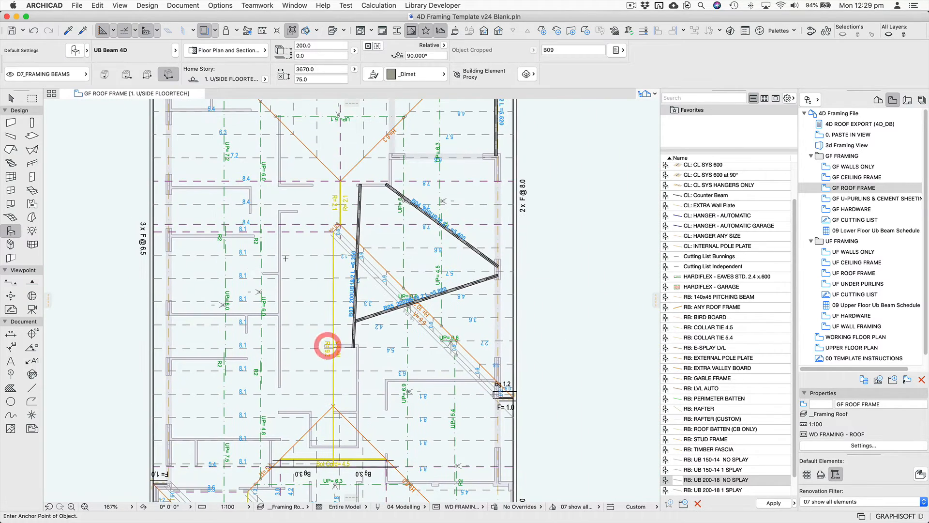
pyautogui.moveTo(332, 262)
pyautogui.mouseDown(button='middle')
pyautogui.moveTo(329, 339)
pyautogui.moveTo(344, 272)
pyautogui.moveTo(339, 311)
pyautogui.moveTo(351, 294)
pyautogui.moveTo(343, 245)
pyautogui.mouseUp(button='middle')
pyautogui.scroll(-2, 344, 272)
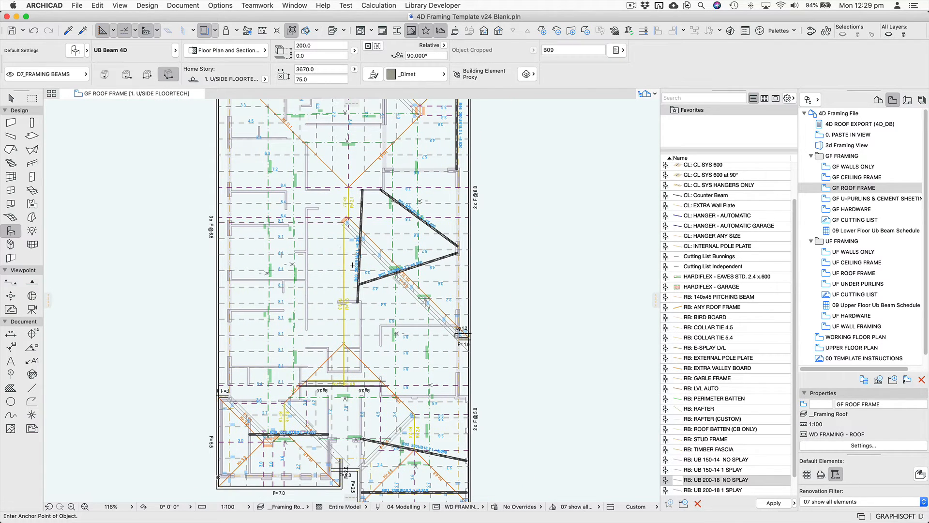
pyautogui.moveTo(425, 302)
pyautogui.mouseDown(button='middle')
pyautogui.moveTo(426, 283)
pyautogui.moveTo(420, 310)
pyautogui.mouseUp(button='middle')
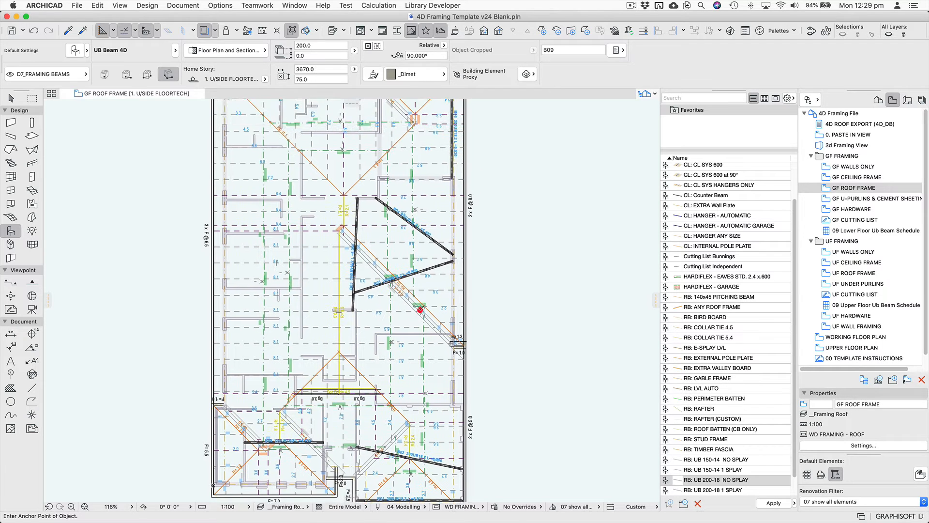
pyautogui.scroll(-1, 425, 302)
pyautogui.scroll(-2, 428, 296)
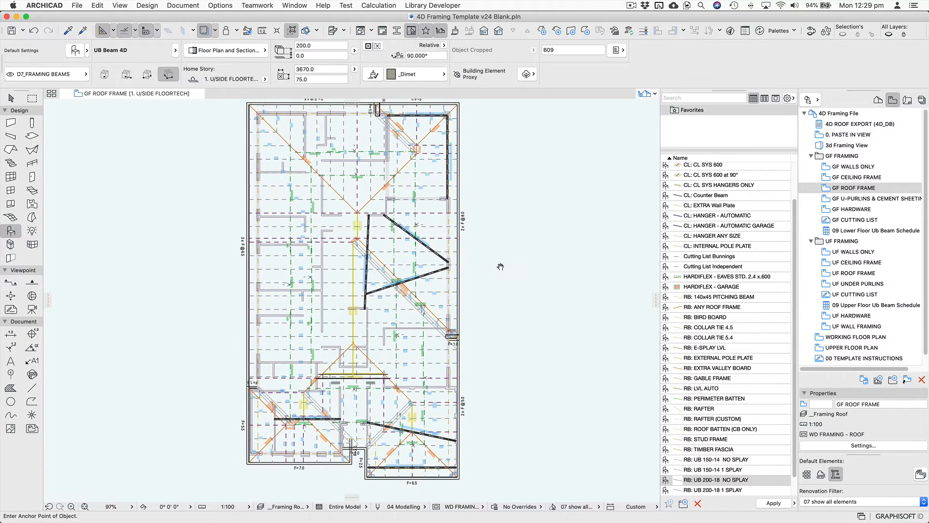
pyautogui.moveTo(500, 267); pyautogui.dragTo(480, 287, button='middle')
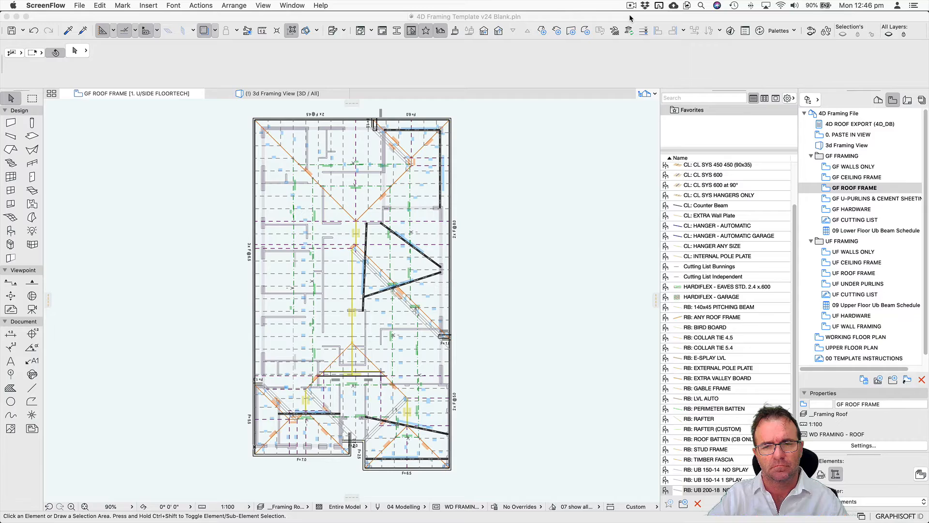
# Examine the roof frame around the Bot Cord= 4.5 member, selecting and releasing the 4D Roofing object beside it
pyautogui.click(543, 222)
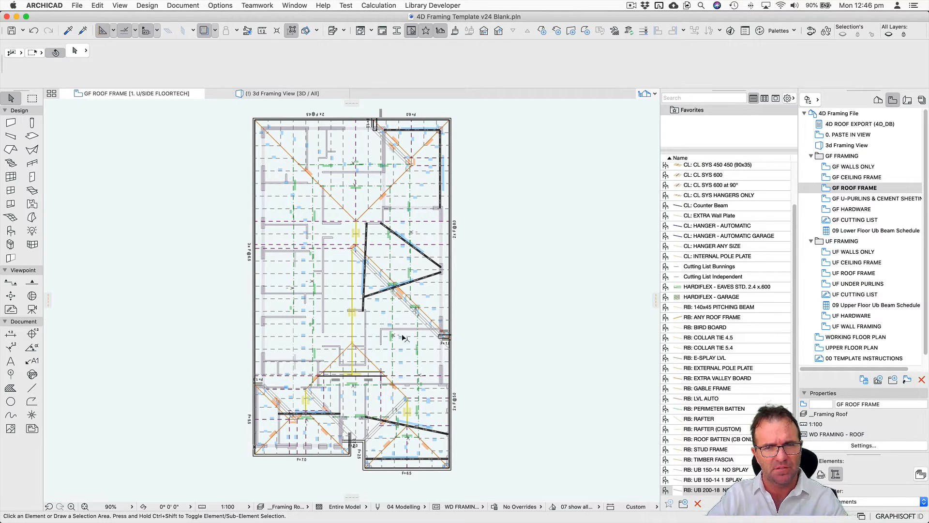
pyautogui.moveTo(440, 325); pyautogui.dragTo(437, 323, button='middle')
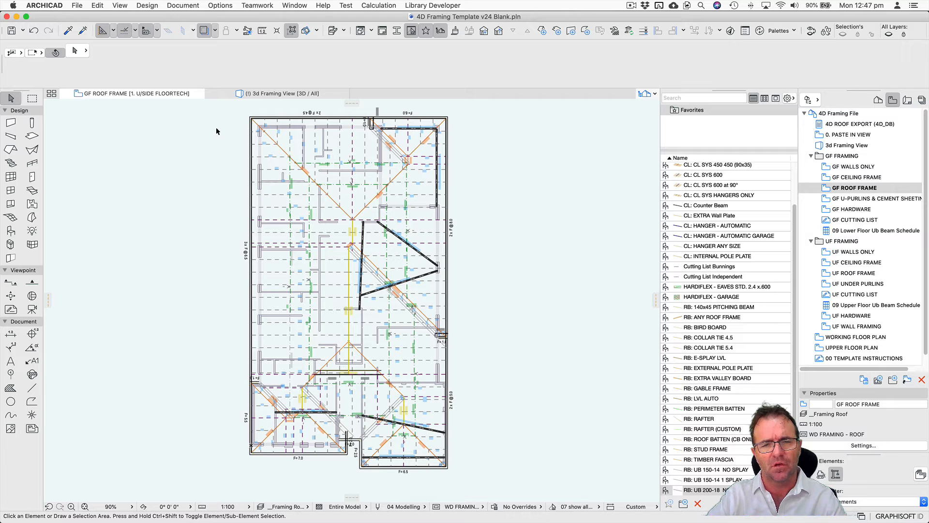
pyautogui.click(538, 347)
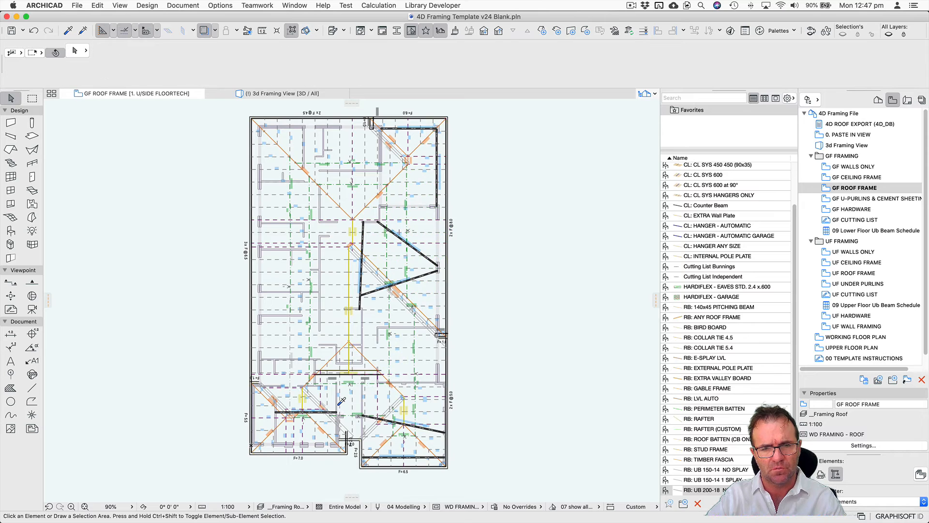
pyautogui.scroll(5, 342, 401)
pyautogui.scroll(1, 342, 401)
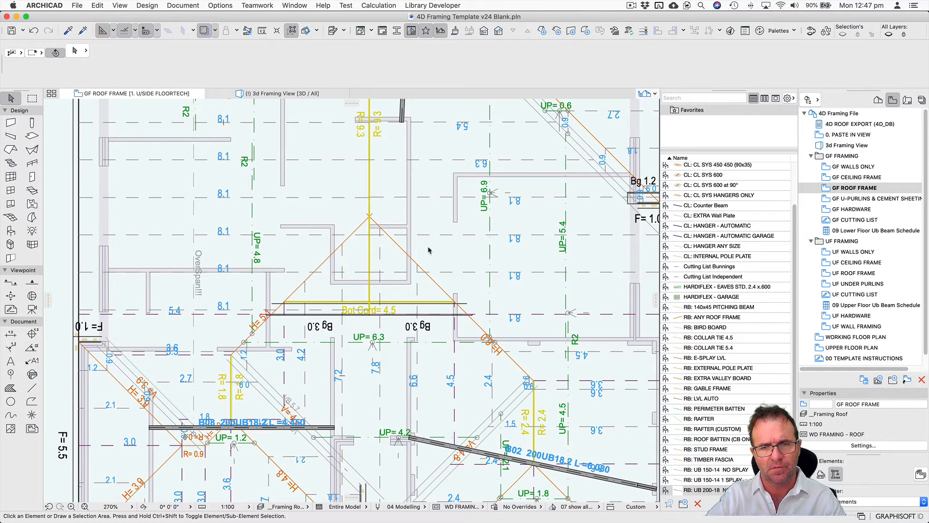
pyautogui.click(447, 273)
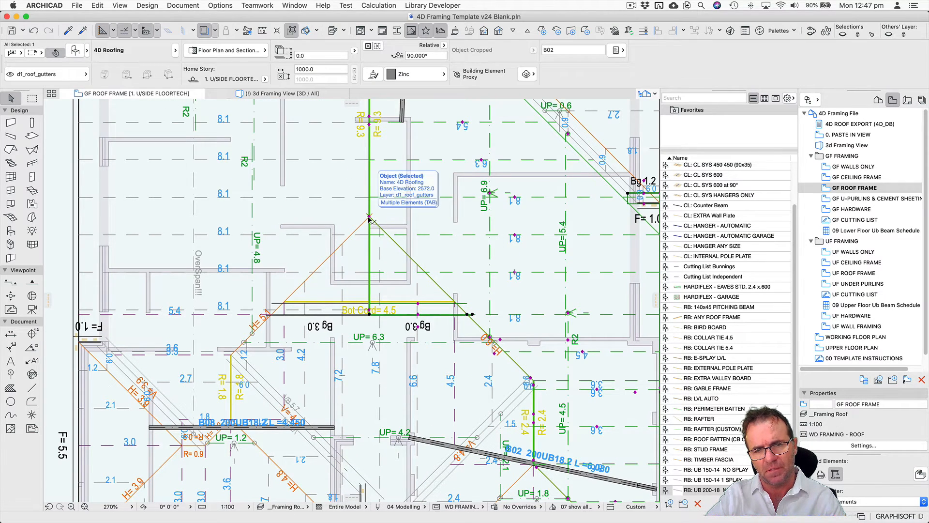
pyautogui.press('Escape')
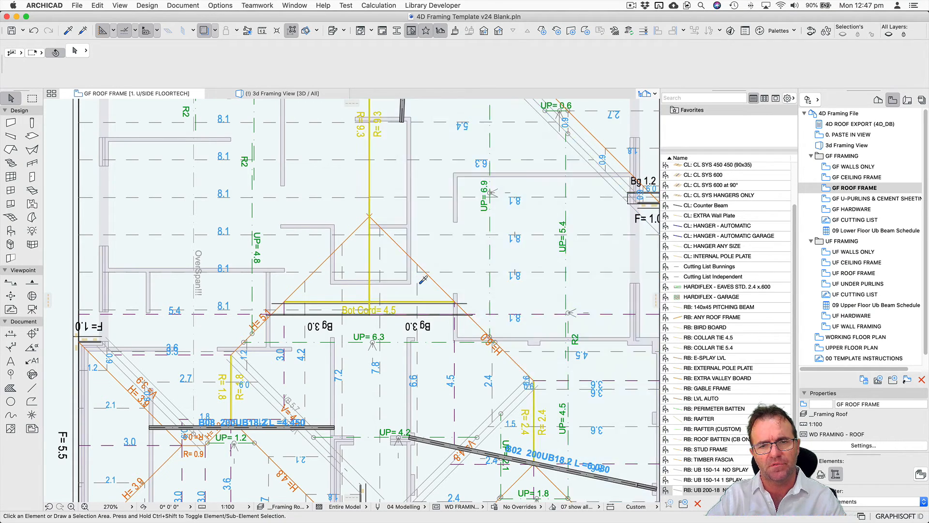
# Open the 3d Framing View and examine the completed roof frame with its UB beams from several angles
pyautogui.scroll(-6, 422, 276)
pyautogui.moveTo(414, 269); pyautogui.dragTo(364, 328, button='middle')
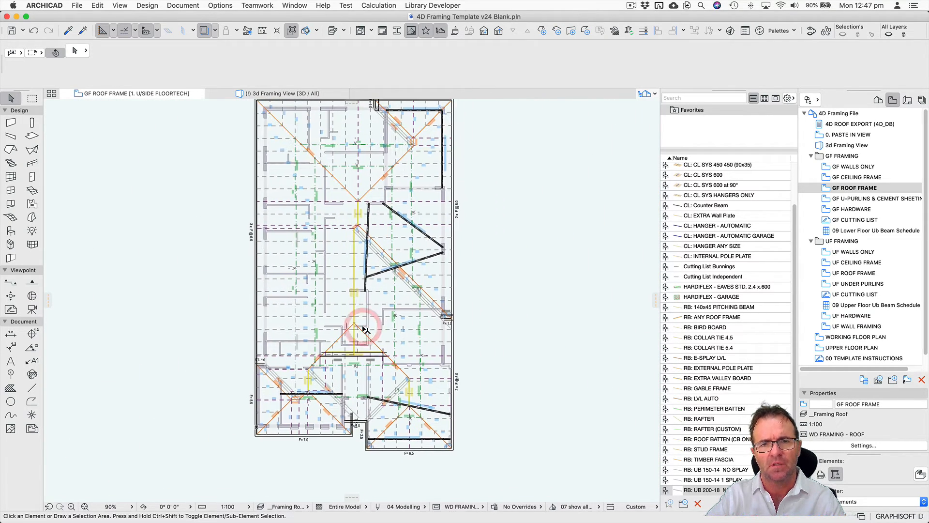
pyautogui.moveTo(555, 340); pyautogui.dragTo(553, 354, button='middle')
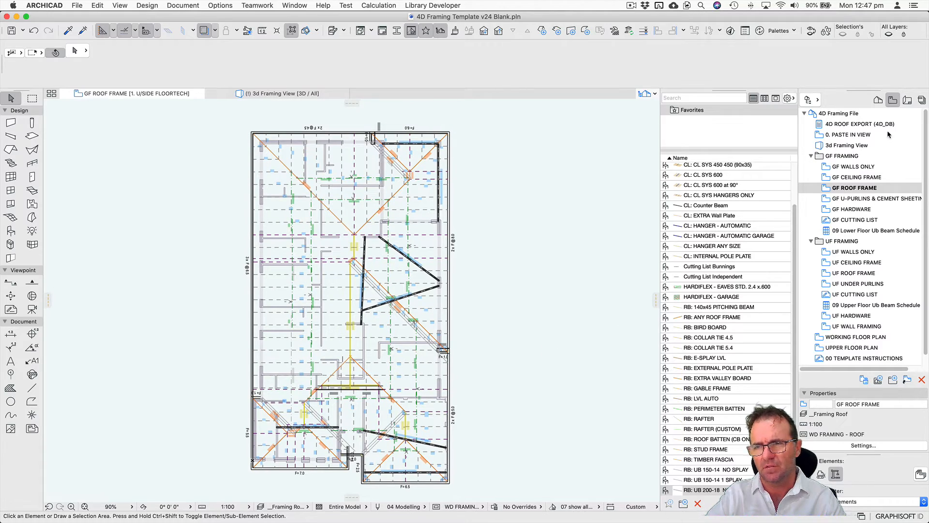
pyautogui.doubleClick(869, 145)
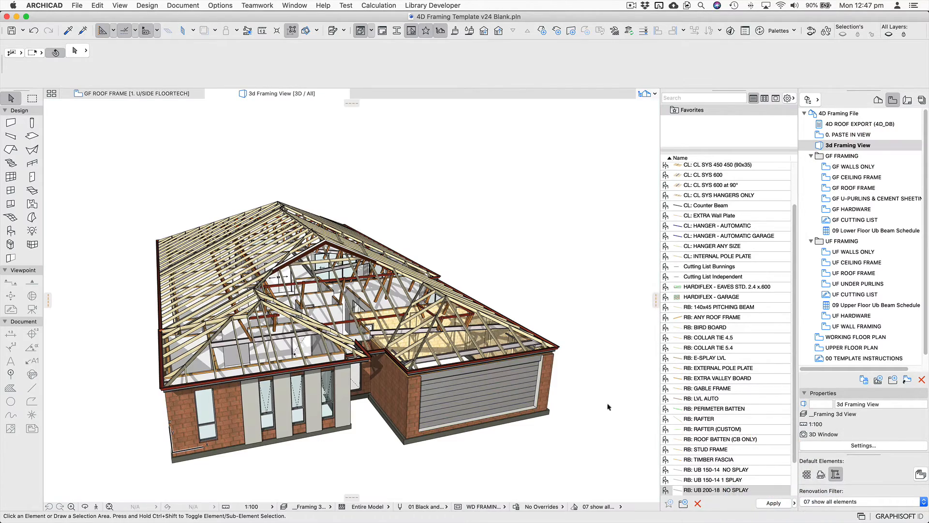
pyautogui.keyDown('shift'); pyautogui.moveTo(609, 406); pyautogui.dragTo(514, 509, button='middle'); pyautogui.keyUp('shift')
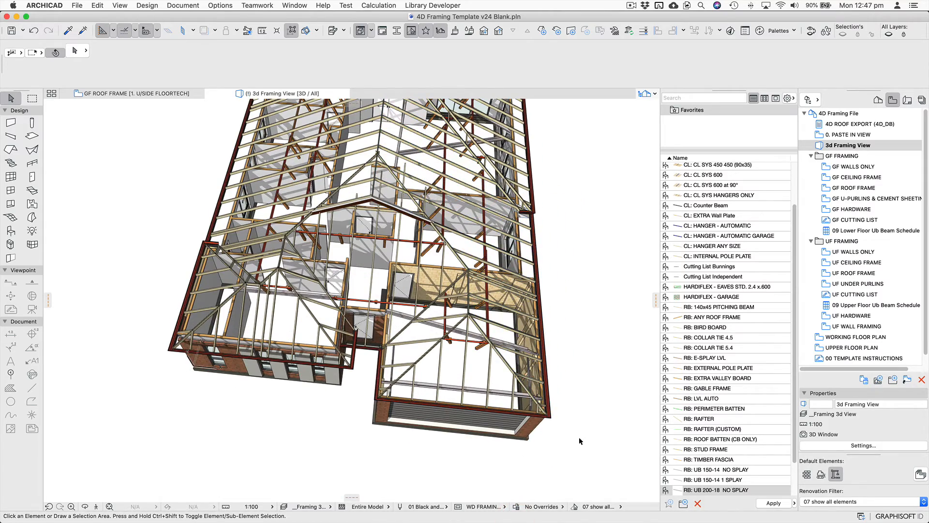
pyautogui.keyDown('shift'); pyautogui.moveTo(578, 457); pyautogui.dragTo(589, 416, button='middle'); pyautogui.keyUp('shift')
pyautogui.keyDown('shift'); pyautogui.moveTo(594, 370); pyautogui.dragTo(595, 393, button='middle'); pyautogui.keyUp('shift')
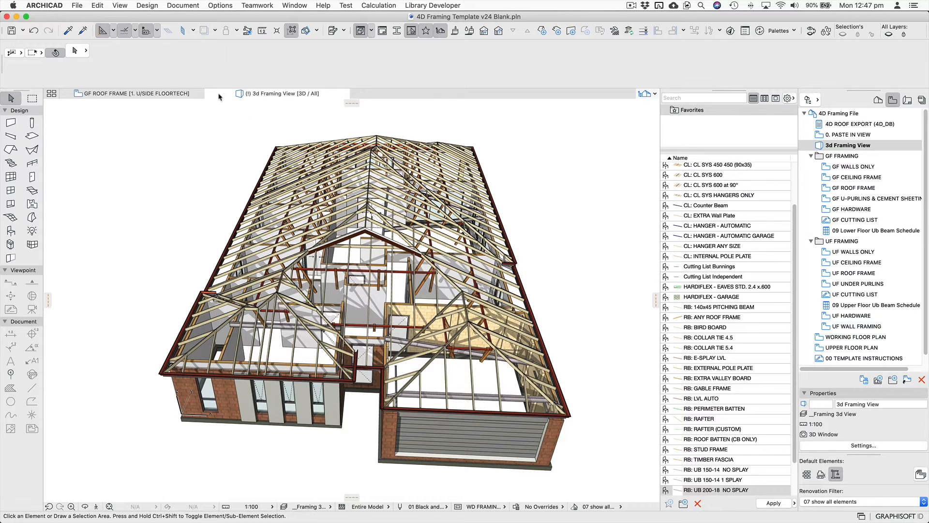
# Return to the GF ROOF FRAME plan, hide the trace reference walls and examine the roof framing on its own
pyautogui.click(161, 95)
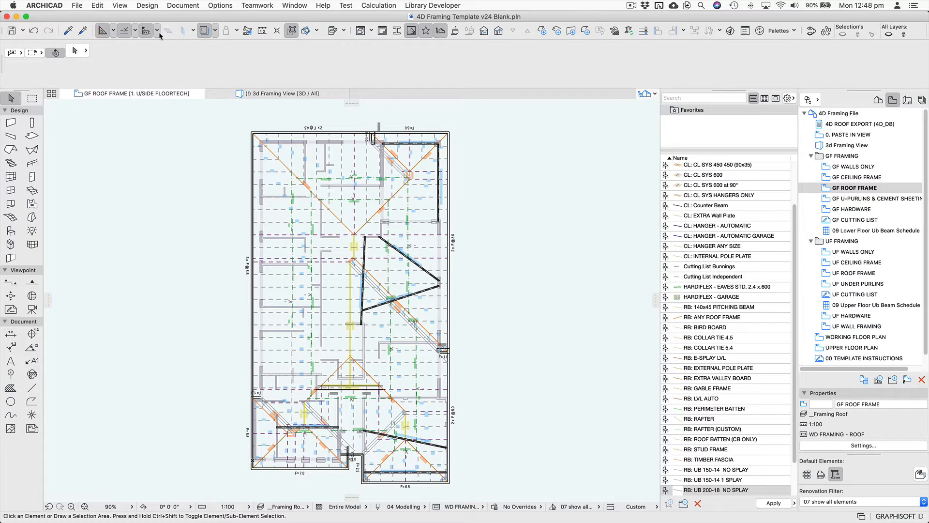
pyautogui.click(203, 30)
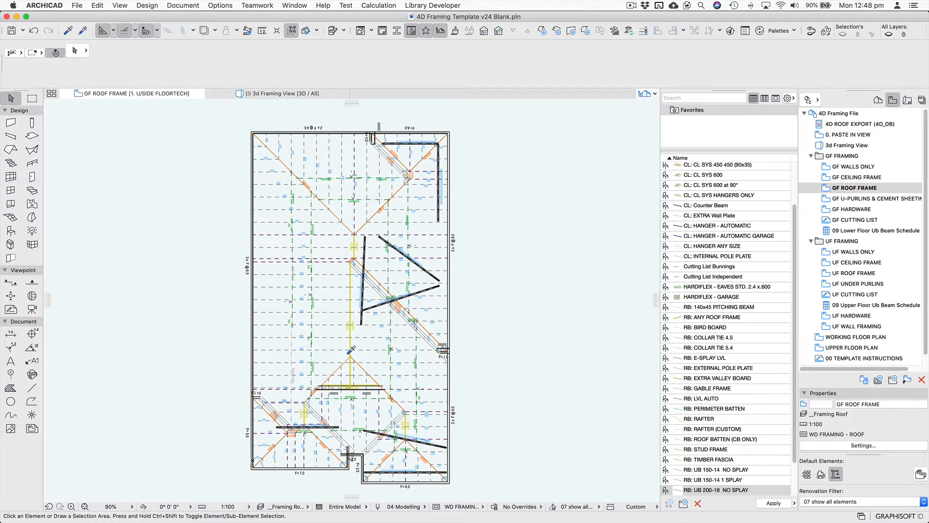
pyautogui.scroll(3, 371, 358)
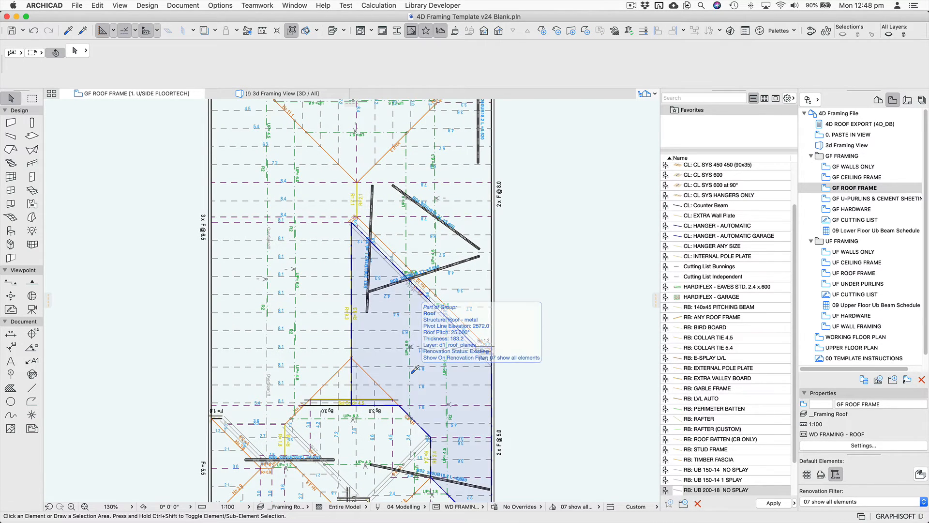
pyautogui.scroll(-2, 415, 376)
pyautogui.hscroll(3, 440, 367)
pyautogui.scroll(-1, 441, 366)
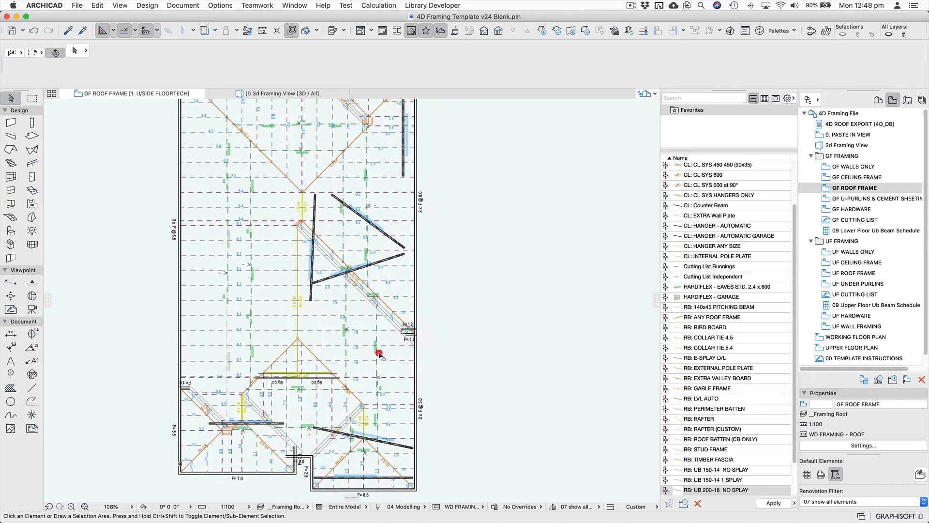
pyautogui.scroll(2, 457, 317)
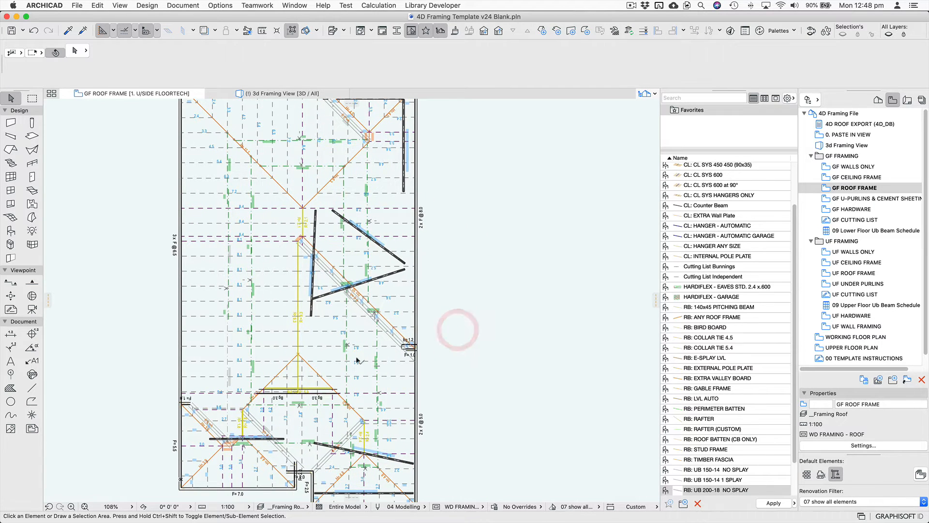
pyautogui.scroll(-1, 514, 243)
pyautogui.hscroll(-1, 514, 243)
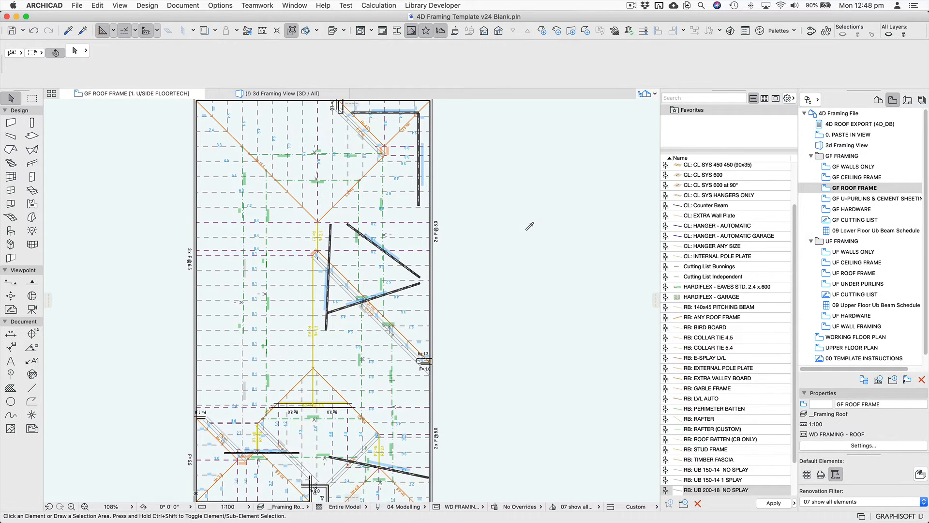
pyautogui.scroll(-2, 517, 236)
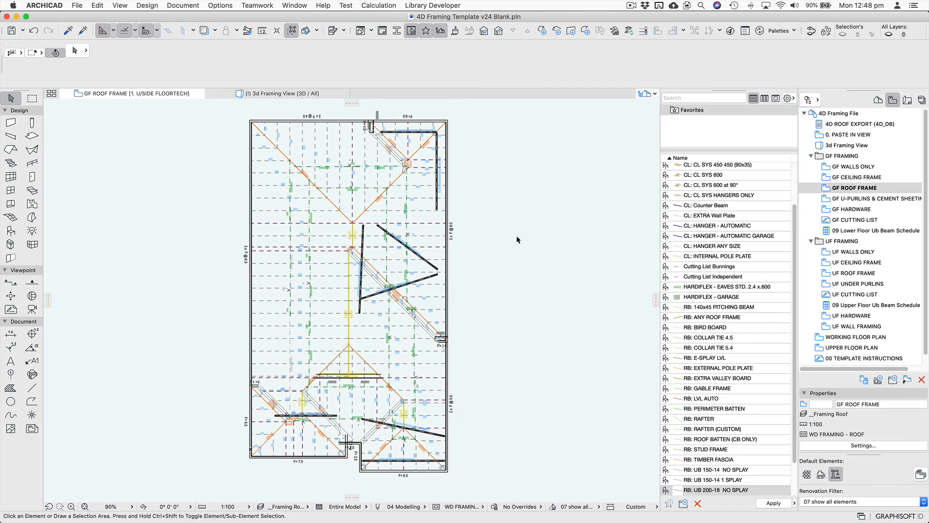
pyautogui.scroll(-1, 492, 233)
pyautogui.click(491, 234)
pyautogui.click(488, 235)
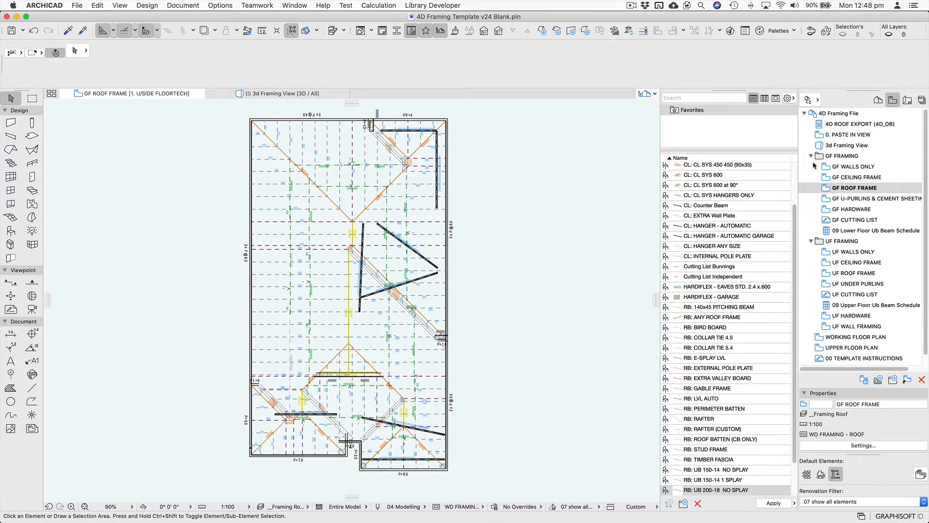
# Open the GF CEILING FRAME view and show the trace reference walls around beams B01 and B02
pyautogui.doubleClick(875, 178)
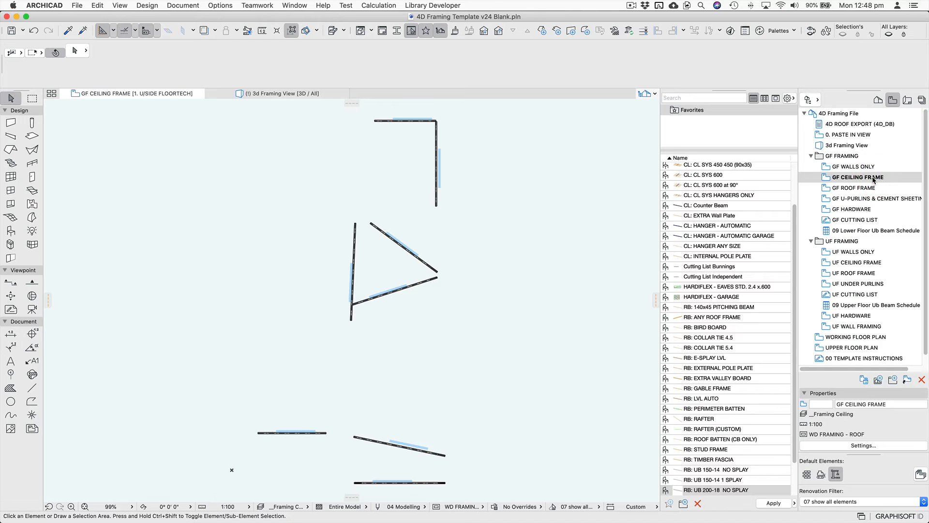
pyautogui.click(204, 31)
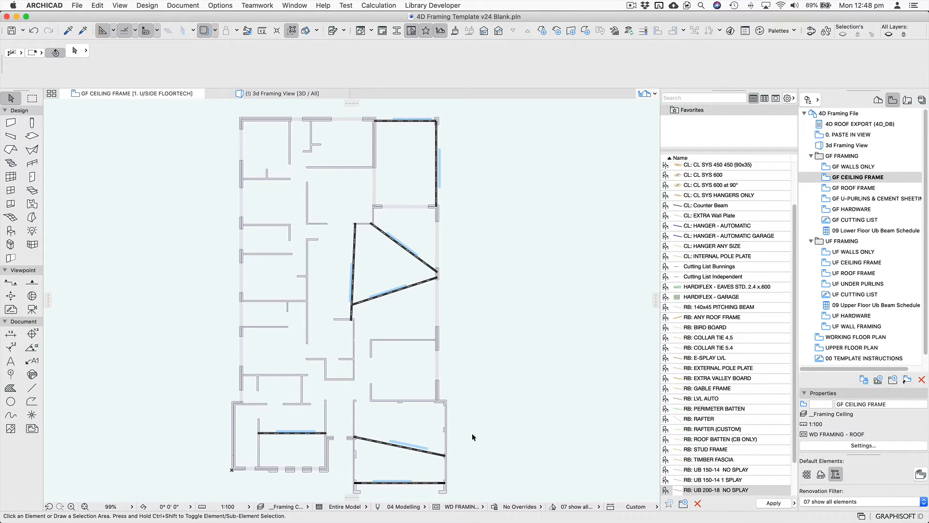
pyautogui.moveTo(470, 446); pyautogui.dragTo(451, 365, button='middle')
pyautogui.scroll(5, 444, 450)
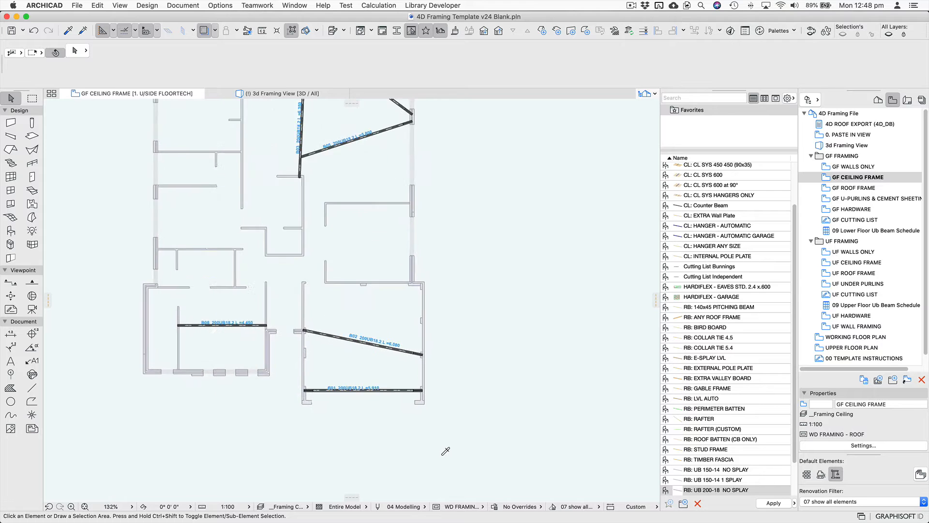
pyautogui.scroll(2, 446, 451)
pyautogui.moveTo(373, 408); pyautogui.dragTo(378, 427, button='middle')
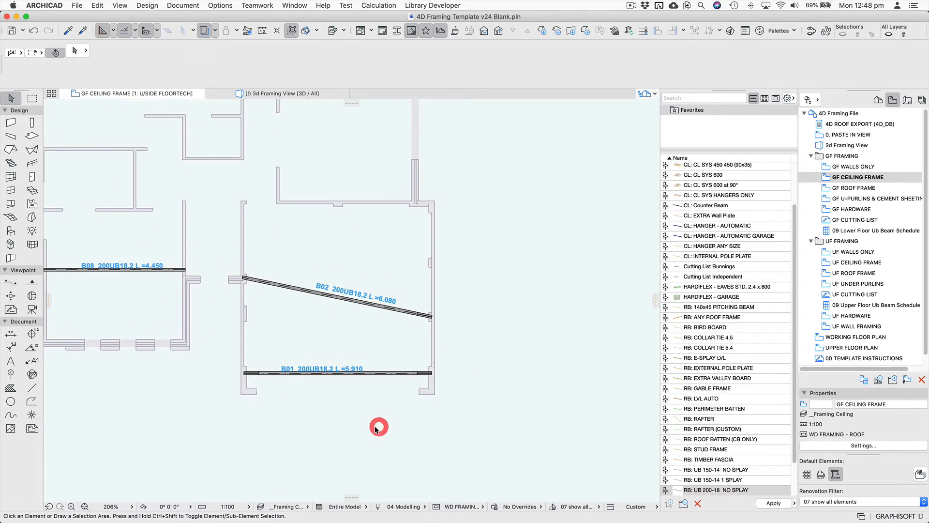
# Activate the CL: CL SYS 600 ceiling system favourite for placement
pyautogui.click(775, 226)
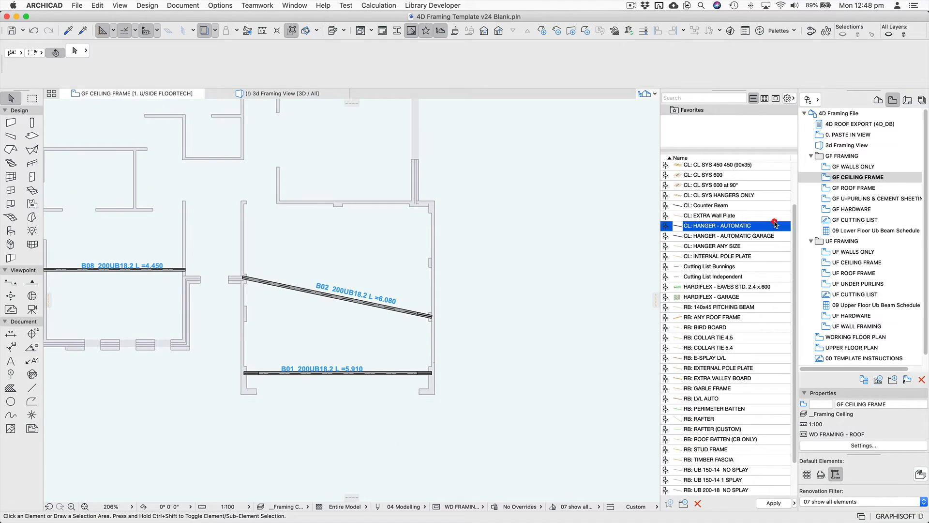
pyautogui.click(737, 185)
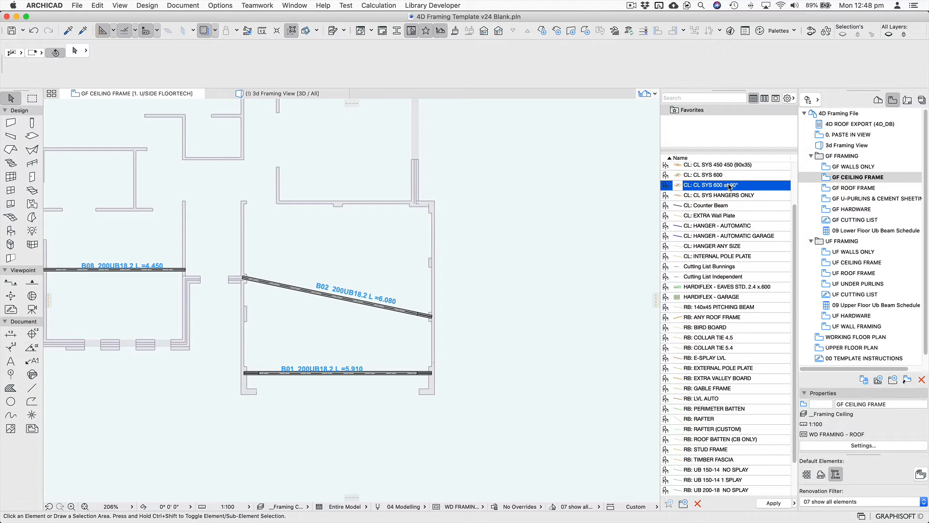
pyautogui.click(730, 174)
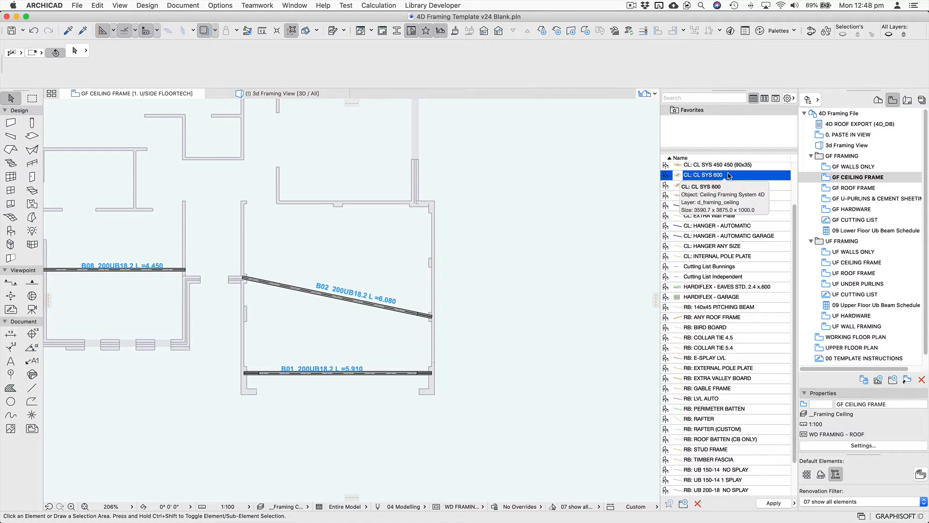
pyautogui.doubleClick(729, 176)
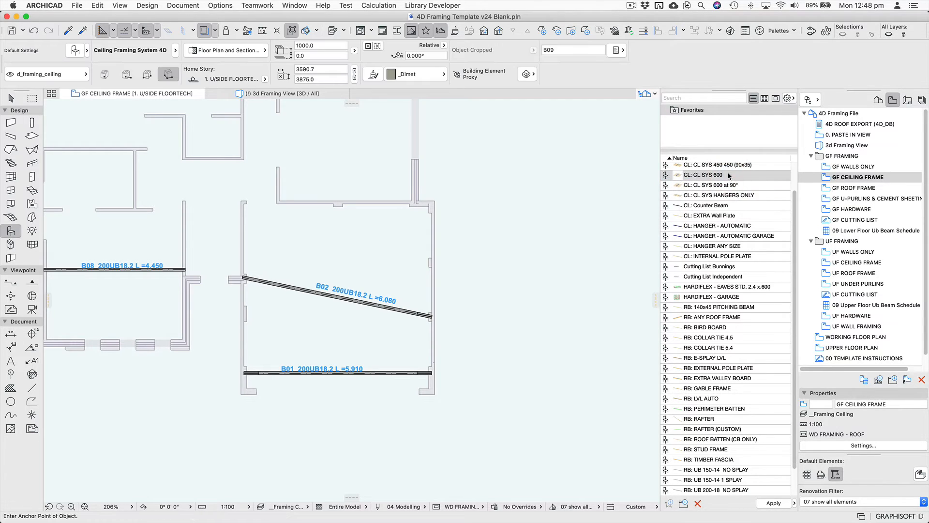
# Review the Ceiling Framing System 4D defaults: the joist sizes, and Extra End Joist and Create Joists switched off and back on
pyautogui.click(76, 50)
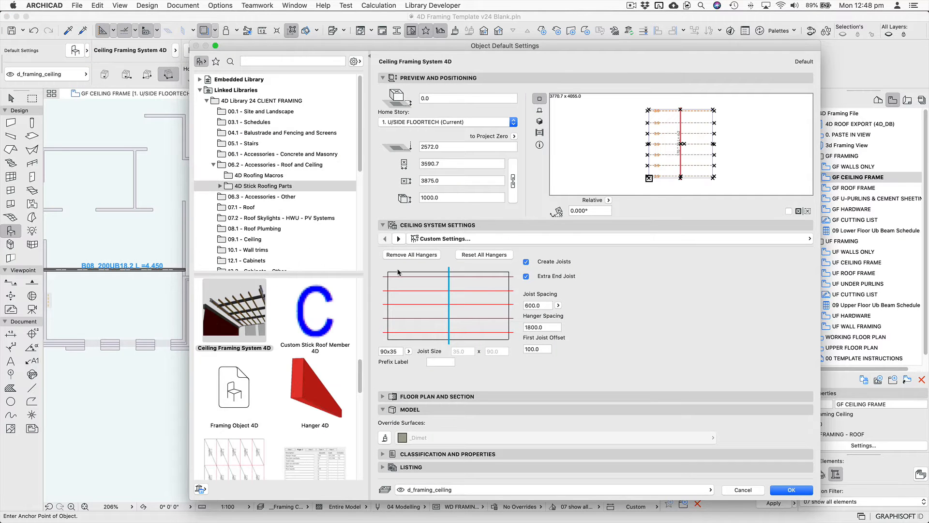
pyautogui.click(409, 352)
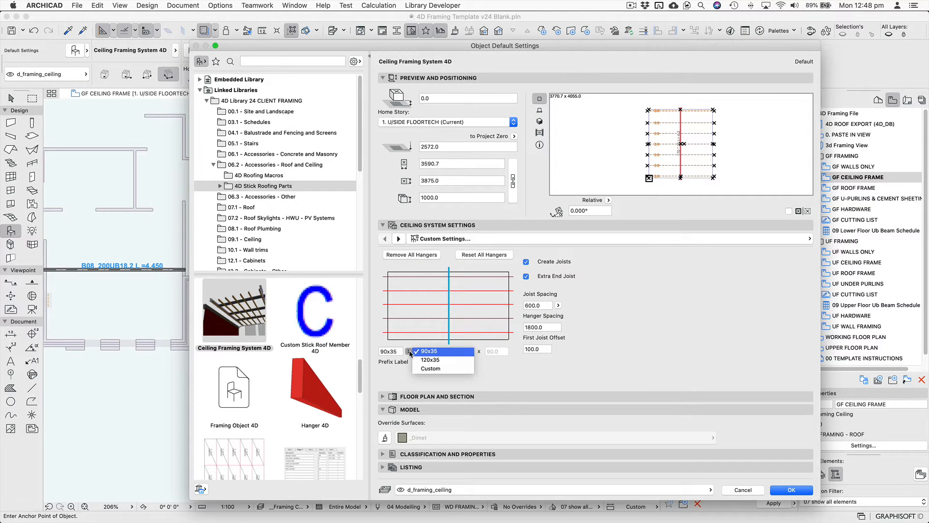
pyautogui.click(409, 351)
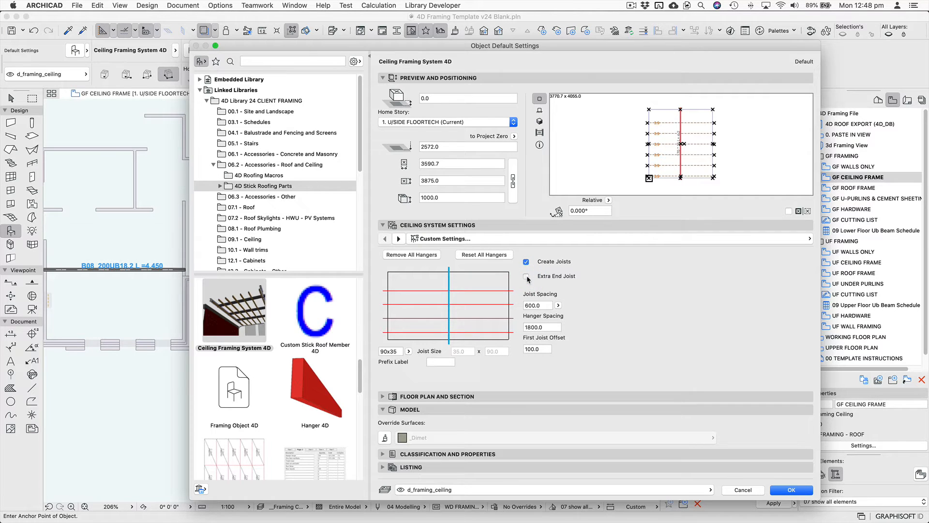
pyautogui.click(527, 277)
pyautogui.click(527, 277)
pyautogui.click(527, 261)
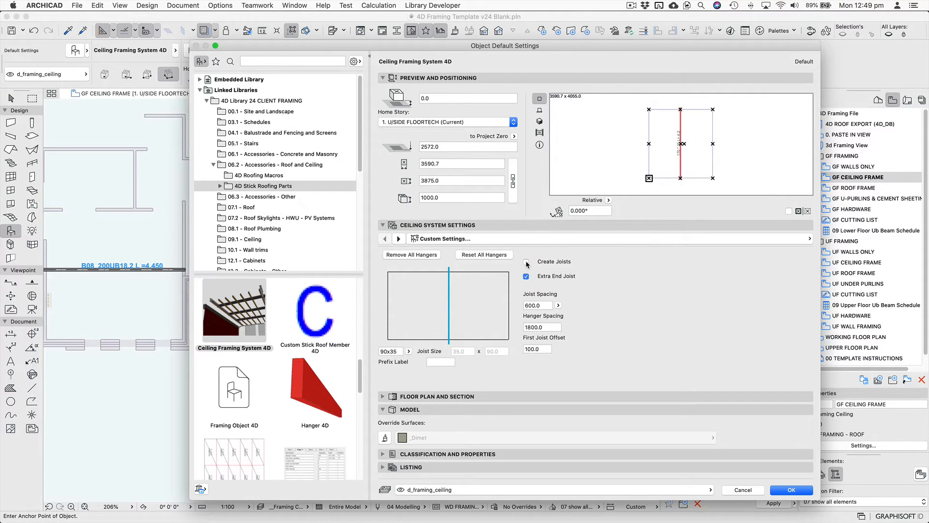
pyautogui.click(527, 262)
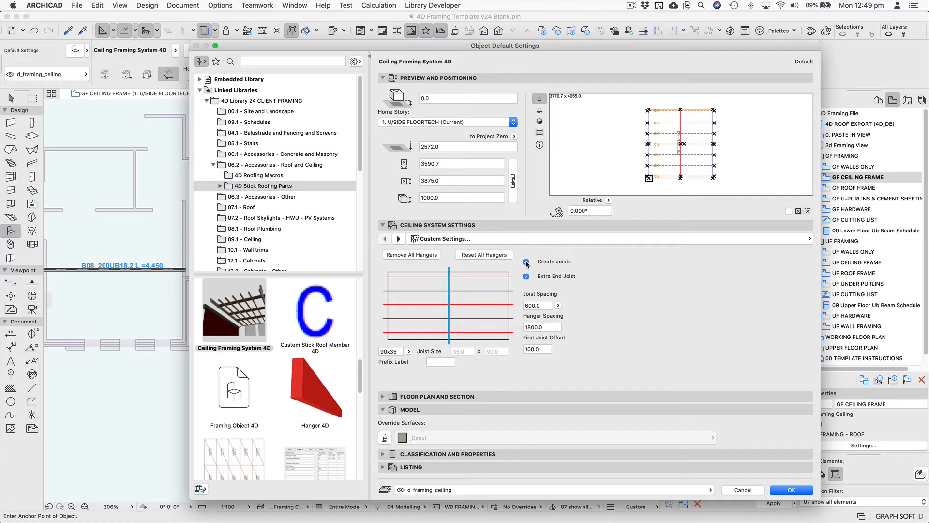
pyautogui.click(791, 490)
# Place a 5910 by 2384.6 mm ceiling frame with the diagonal method, from beam B01's left end to the opposite wall below beam B02's label
pyautogui.scroll(5, 287, 374)
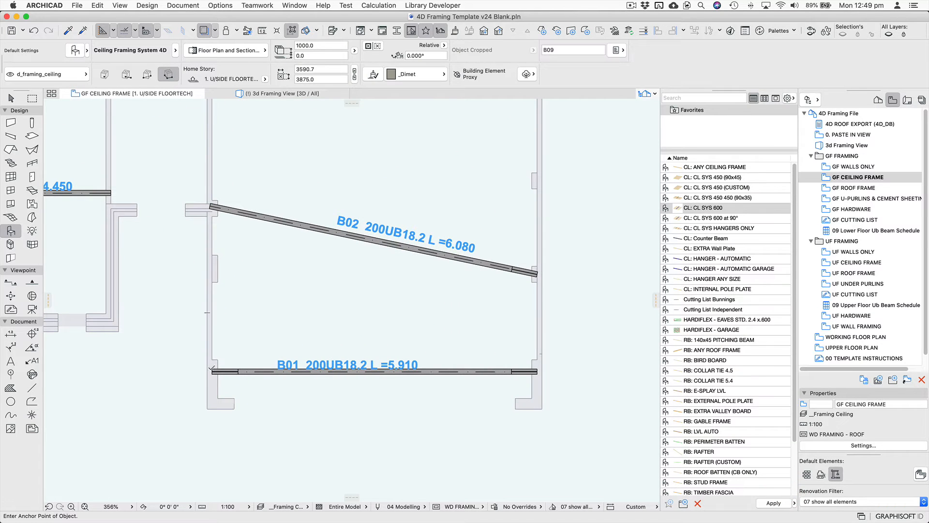
pyautogui.click(212, 370)
pyautogui.click(148, 74)
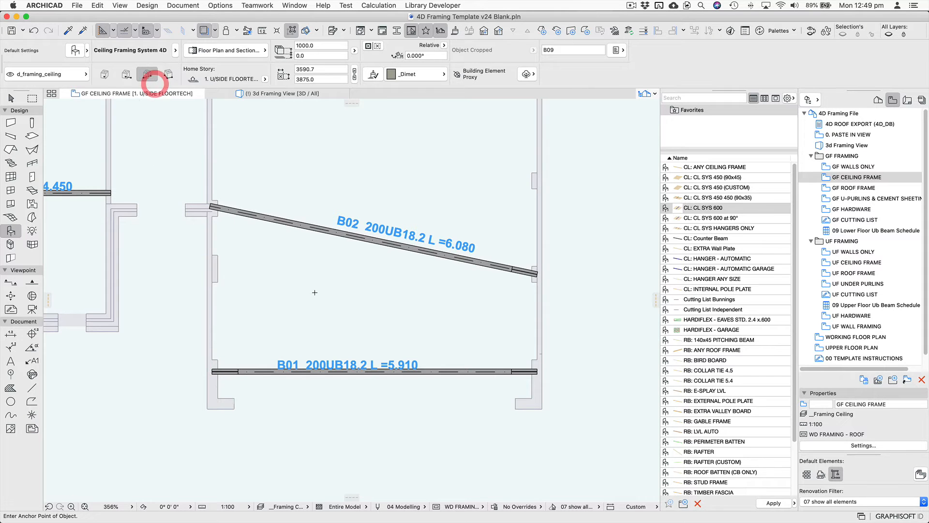
pyautogui.click(212, 367)
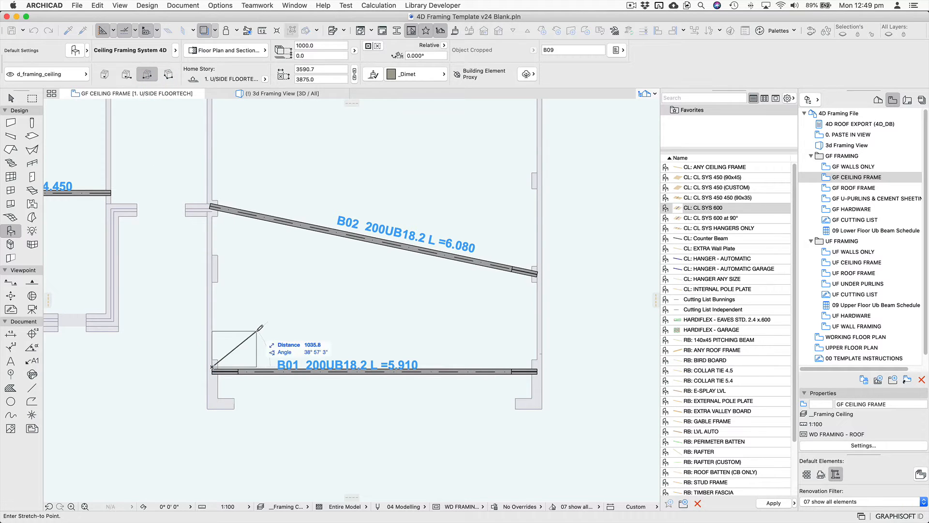
pyautogui.click(538, 234)
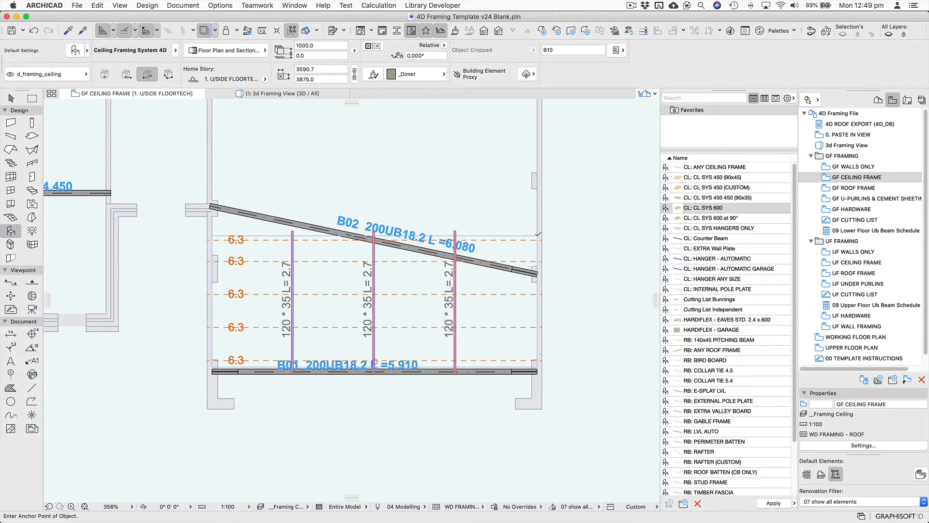
# Adjust the upper ends of the ceiling frame's three hangers to meet the sloping beam B02
pyautogui.click(455, 237)
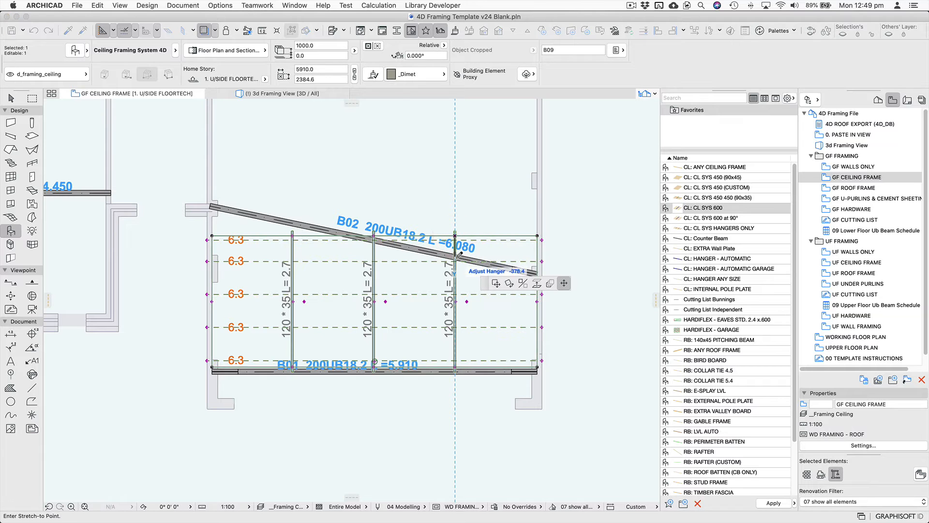
pyautogui.click(452, 257)
pyautogui.click(374, 237)
pyautogui.click(374, 239)
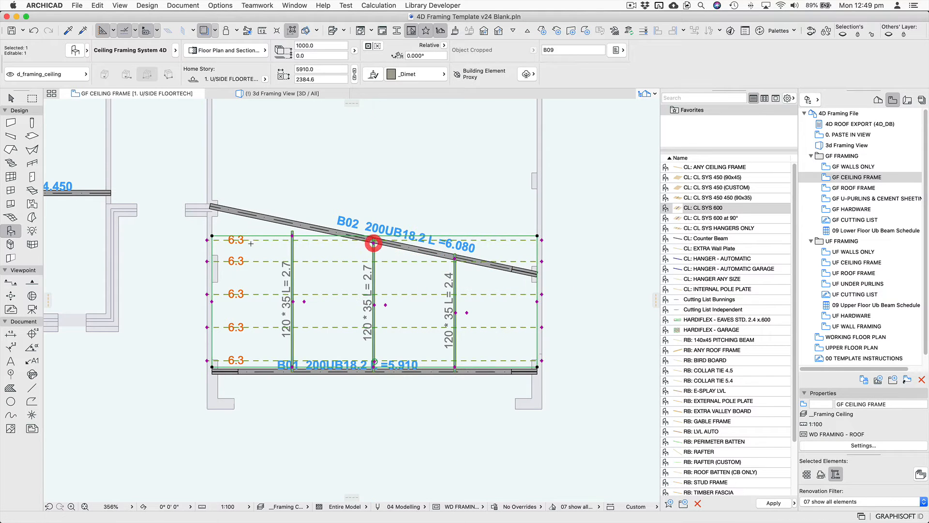
pyautogui.click(293, 236)
pyautogui.click(294, 222)
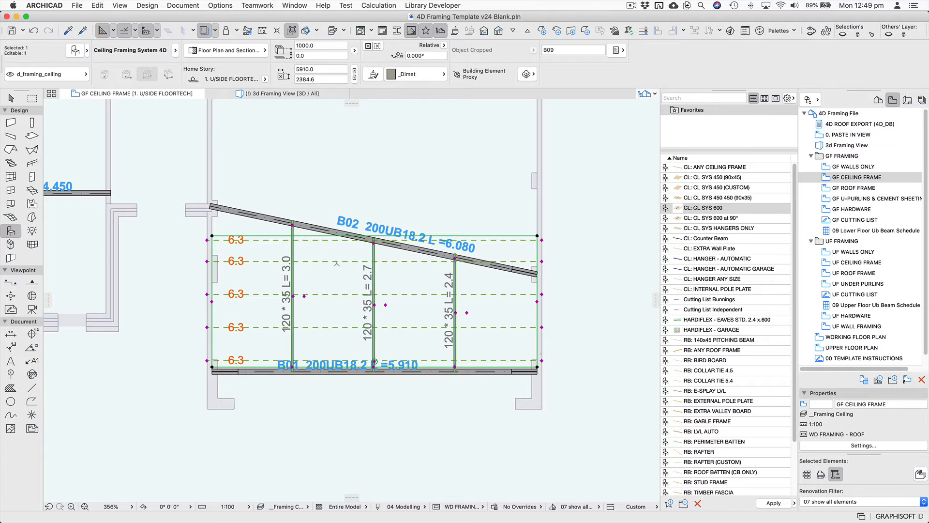
# Turn off Extra End Joist in the settings of the placed ceiling frame
pyautogui.press('super+t')
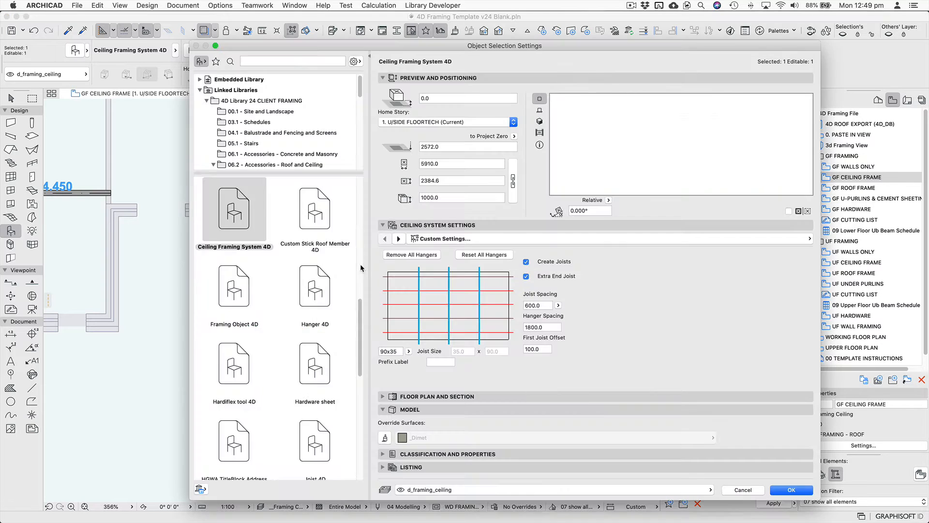
pyautogui.click(526, 278)
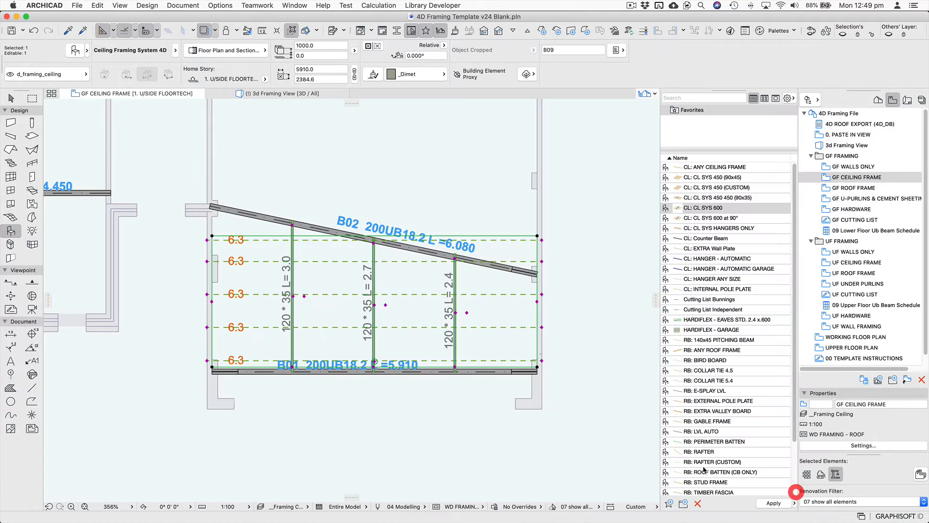
# Place a 5910 by 2854 mm ceiling frame from the first frame's upper-left corner to the room's opposite upper-right wall corner
pyautogui.click(796, 491)
pyautogui.moveTo(407, 294); pyautogui.dragTo(378, 364, button='middle')
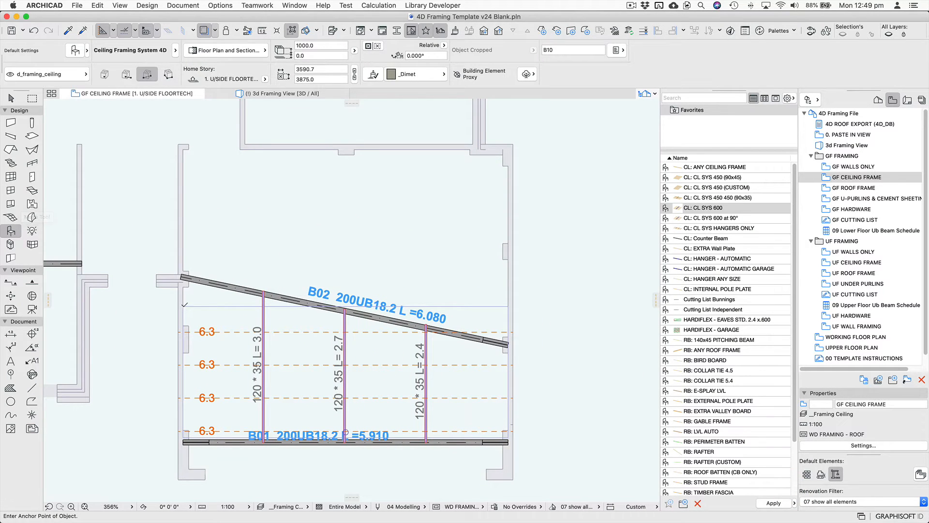
pyautogui.click(183, 306)
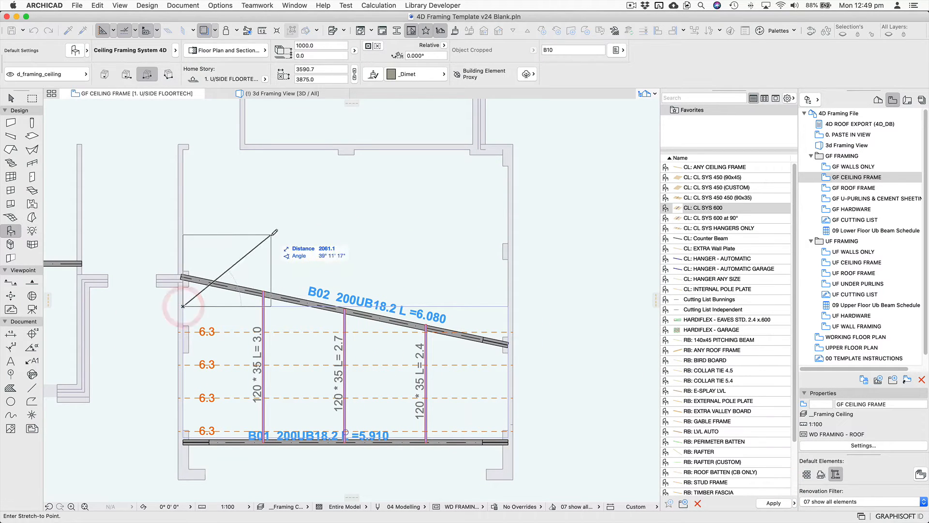
pyautogui.click(508, 150)
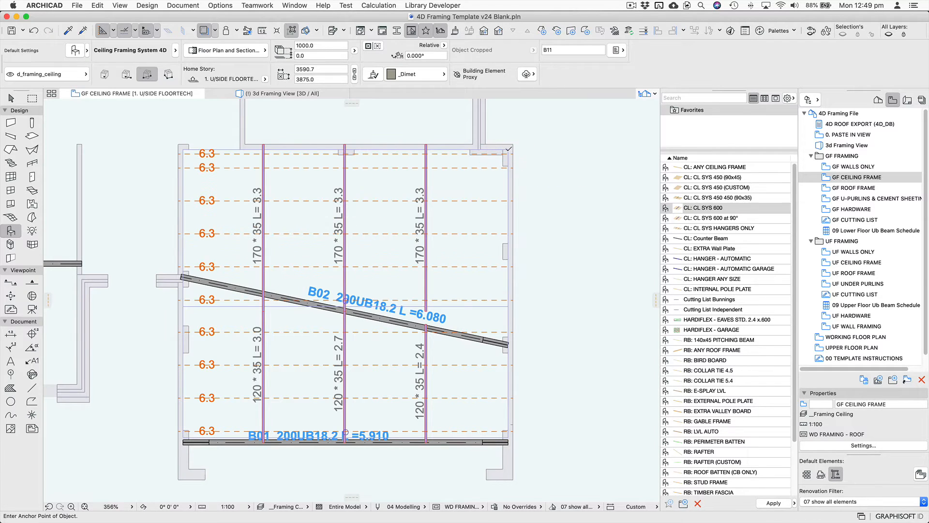
# Adjust the lower ends of the upper ceiling frame's three hangers to meet the sloping beam B02
pyautogui.keyDown('shift'); pyautogui.click(436, 230); pyautogui.keyUp('shift')
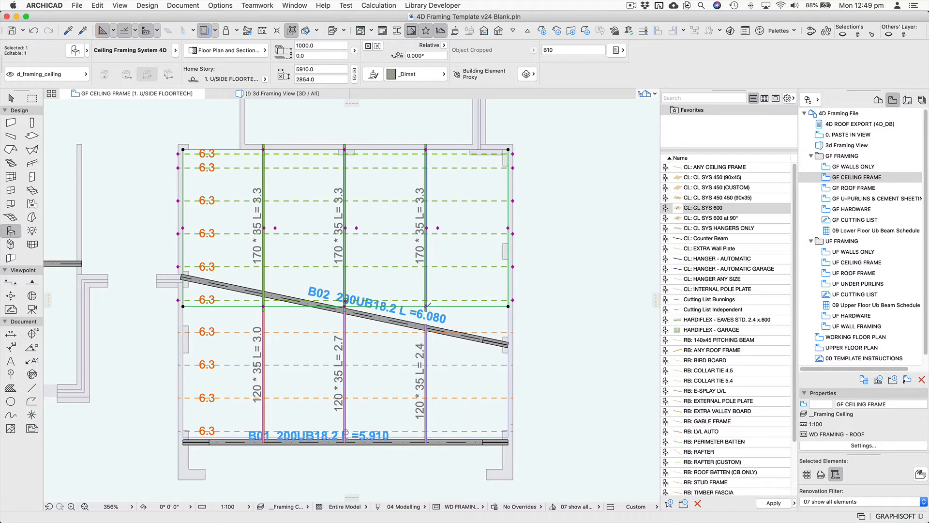
pyautogui.click(426, 306)
pyautogui.click(426, 326)
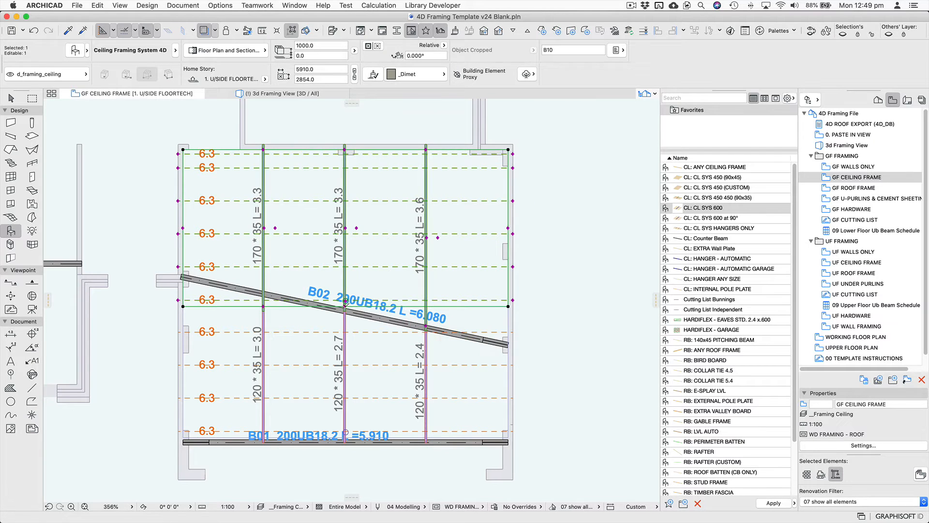
pyautogui.click(346, 301)
pyautogui.click(345, 314)
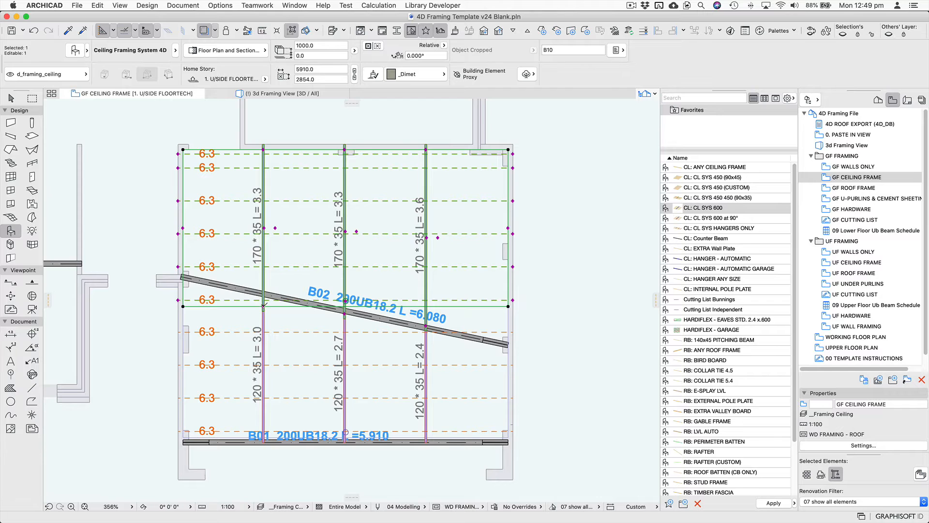
pyautogui.click(263, 305)
pyautogui.click(264, 294)
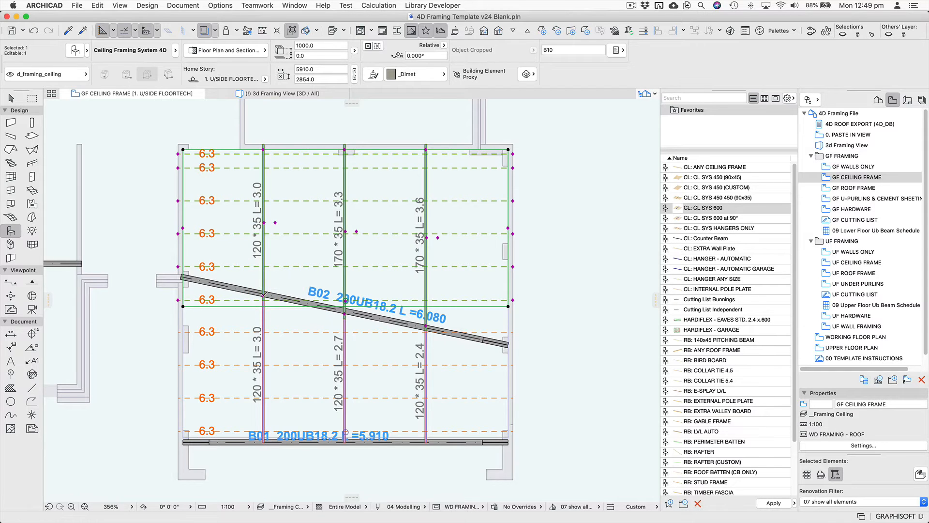
# Try extending the upper frame's middle hanger well past beam B02, and undo those extensions
pyautogui.click(345, 313)
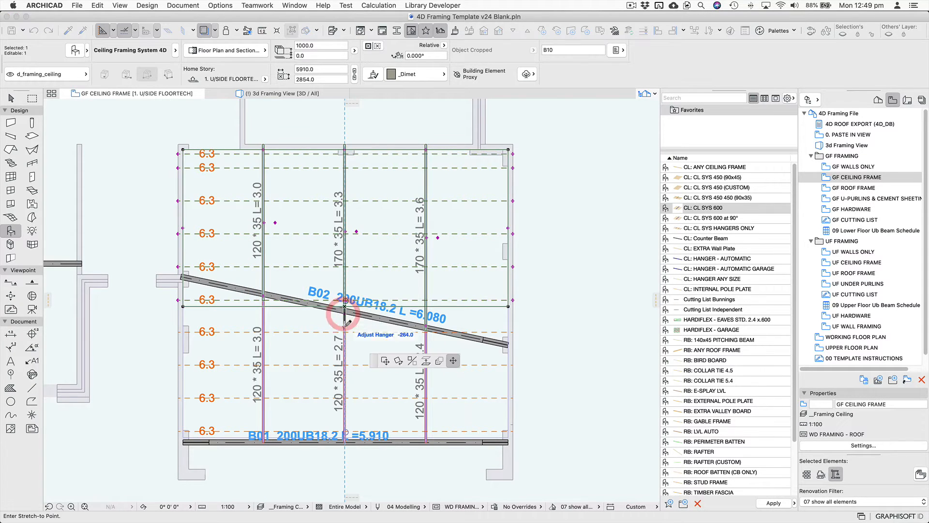
pyautogui.click(346, 346)
pyautogui.click(345, 346)
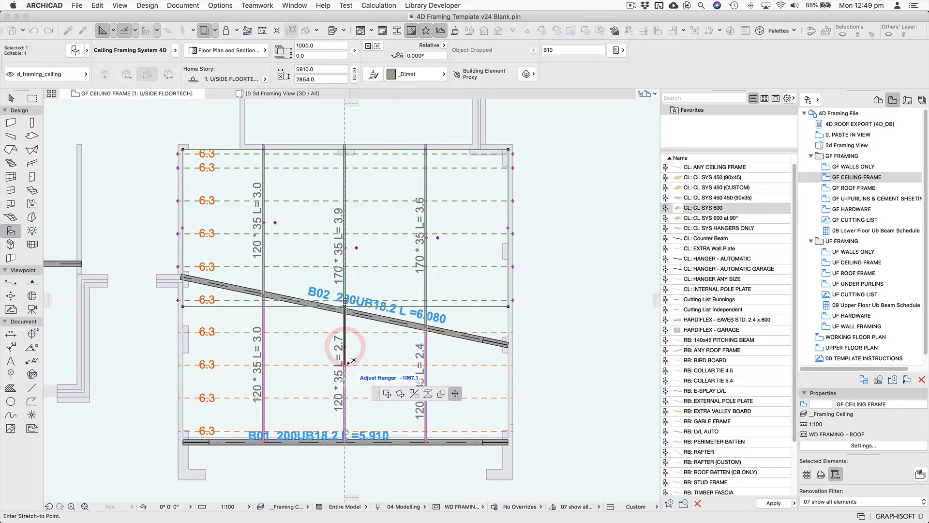
pyautogui.click(346, 364)
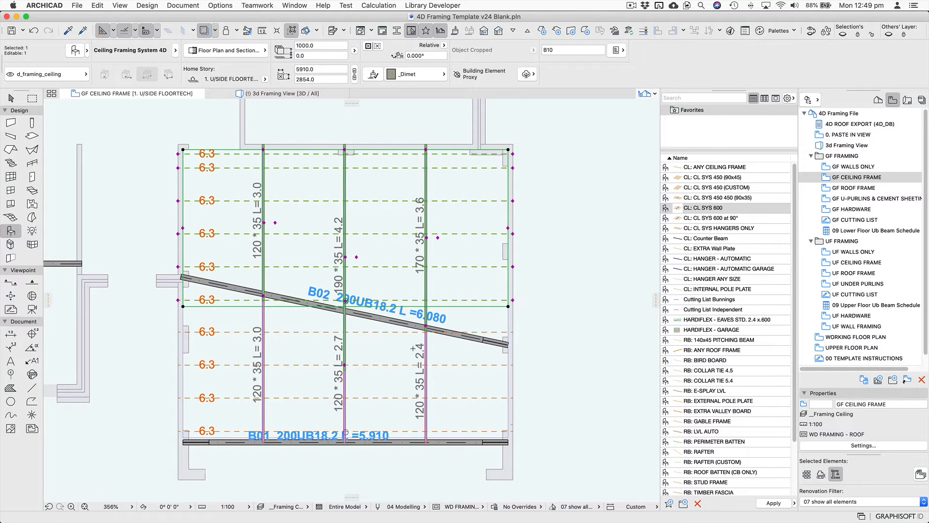
pyautogui.press('super+z')
pyautogui.press('super+z')
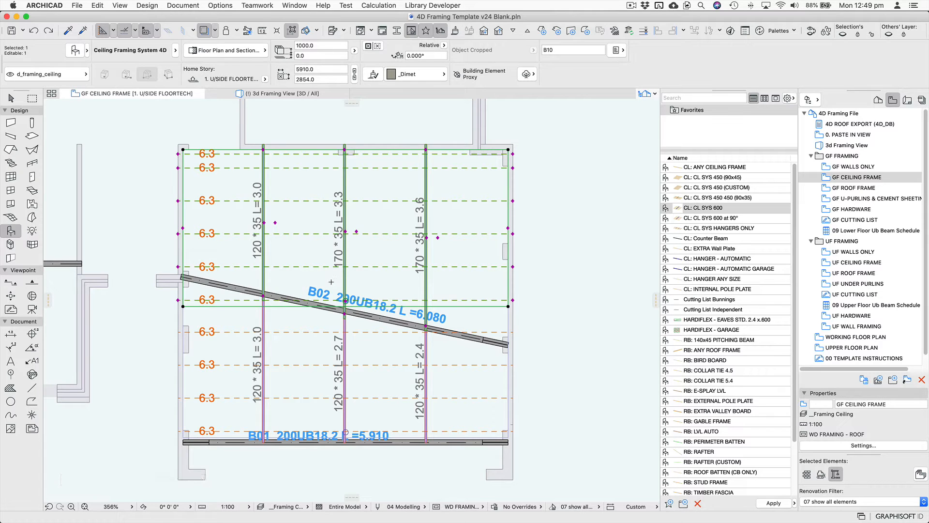
pyautogui.press('super+z')
pyautogui.press('super+shift+z')
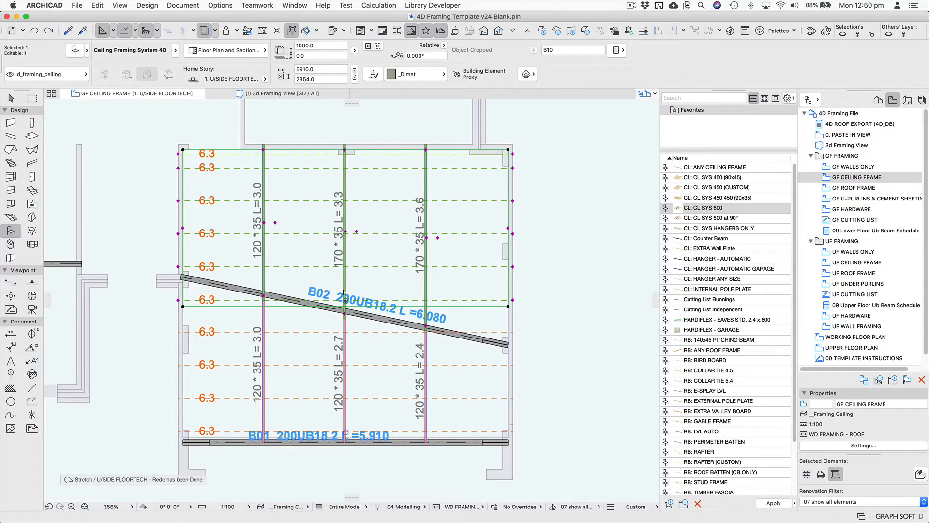
# Set the joist spacing of both ceiling frames around beam B02 to 450
pyautogui.moveTo(469, 260); pyautogui.dragTo(500, 261, button='middle')
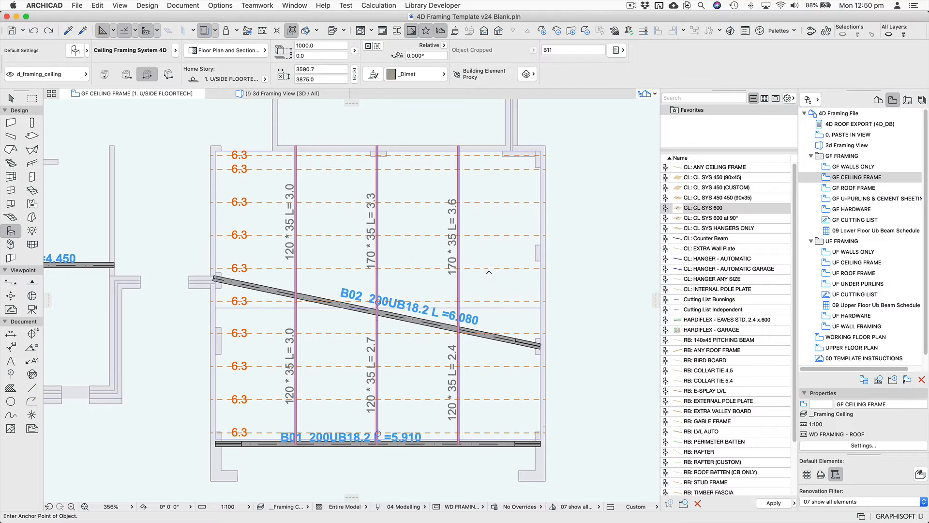
pyautogui.scroll(-2, 490, 266)
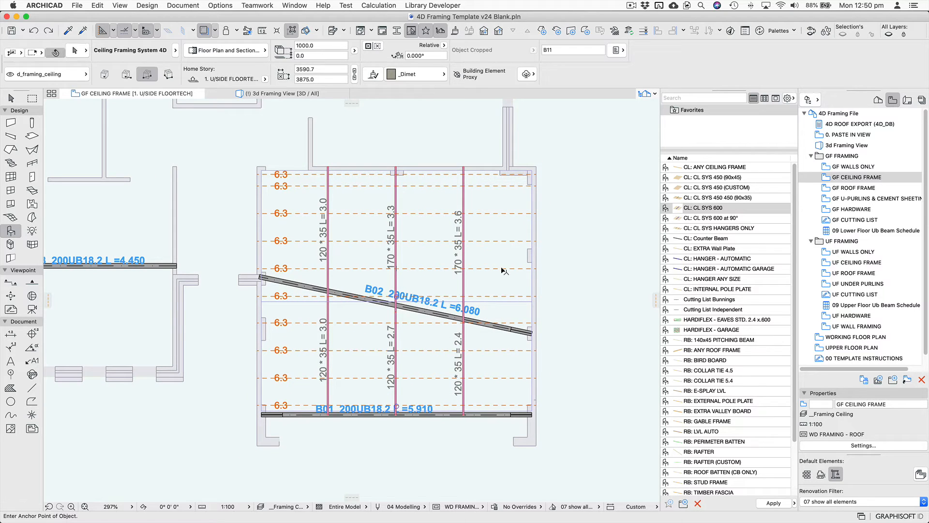
pyautogui.keyDown('shift'); pyautogui.click(499, 268); pyautogui.keyUp('shift')
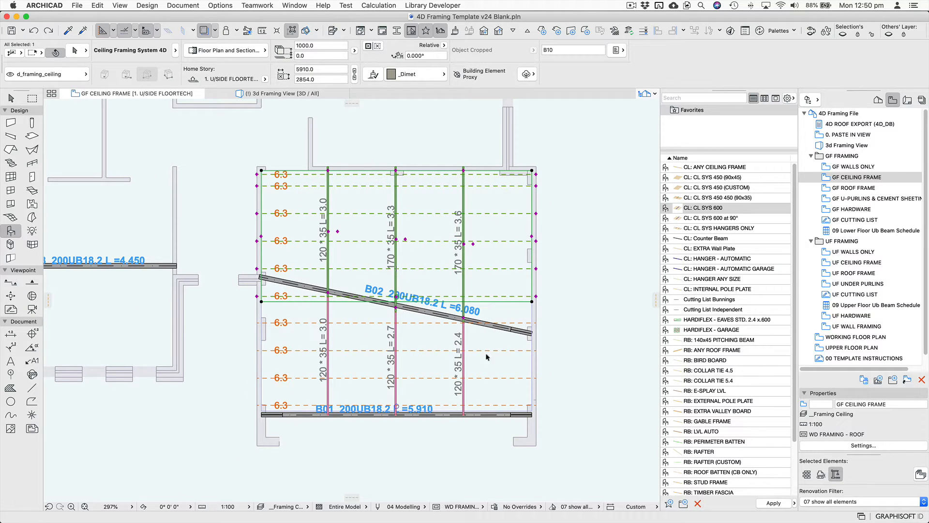
pyautogui.keyDown('shift'); pyautogui.click(488, 351); pyautogui.keyUp('shift')
pyautogui.moveTo(474, 369); pyautogui.dragTo(441, 370, button='middle')
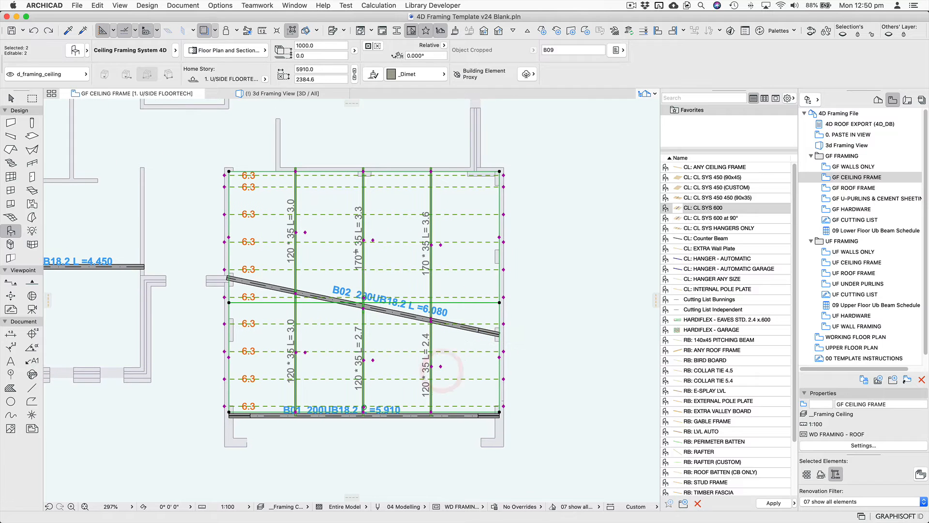
pyautogui.press('super+t')
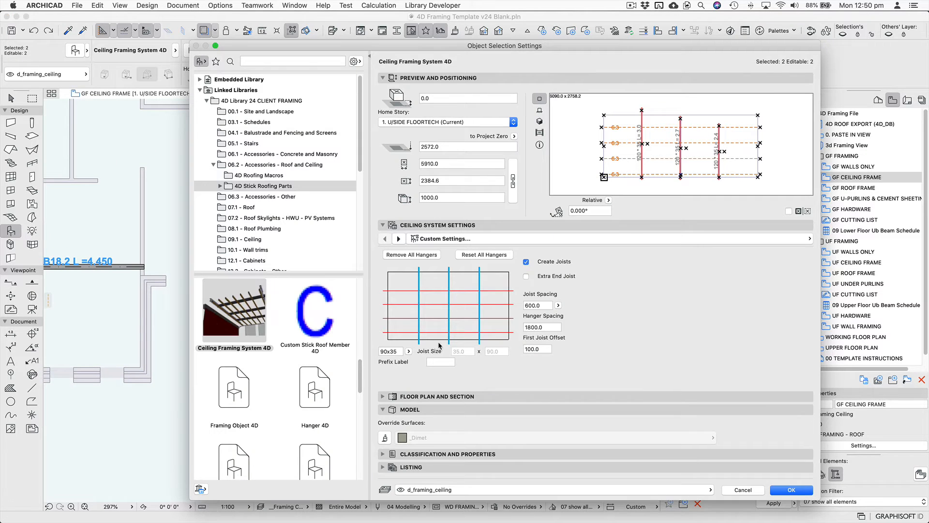
pyautogui.click(560, 305)
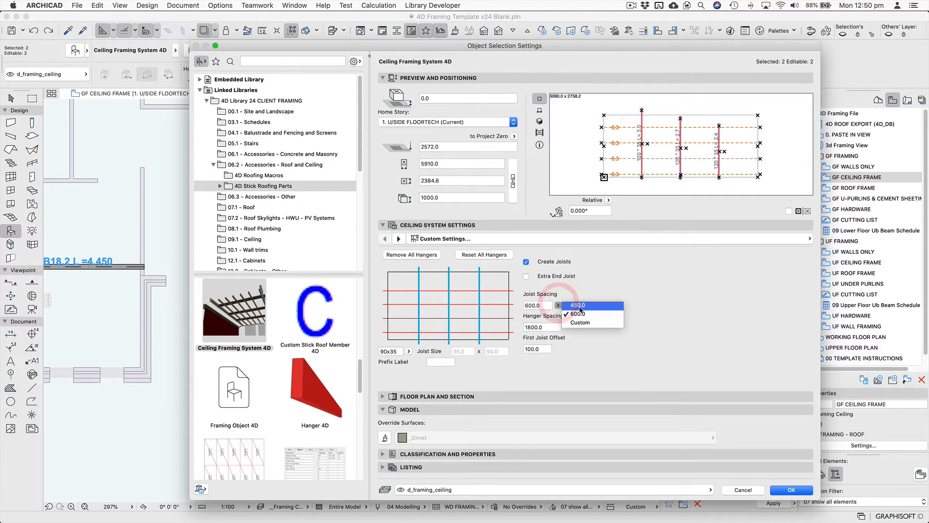
pyautogui.click(582, 306)
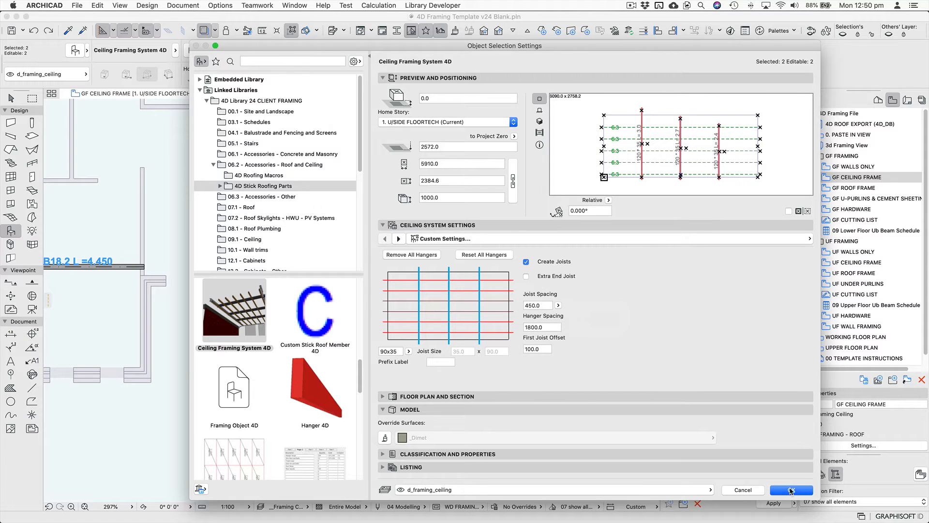
pyautogui.click(791, 490)
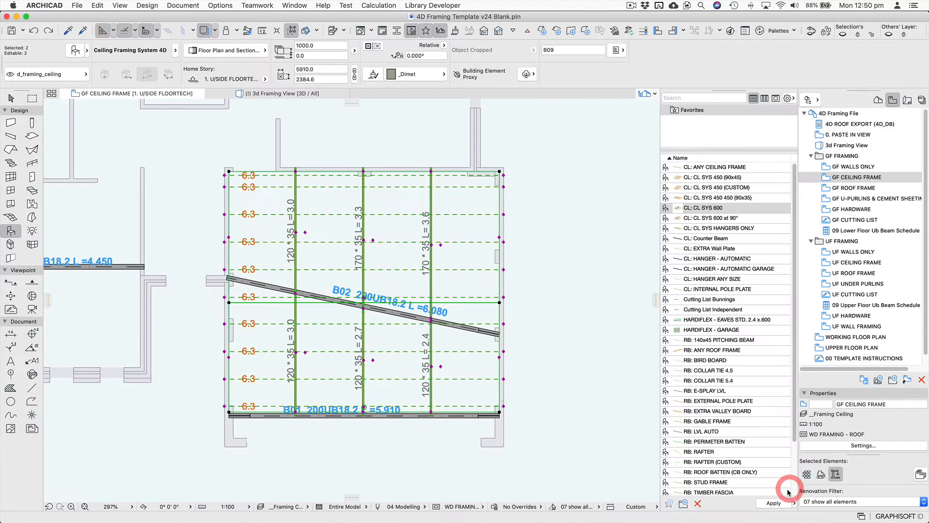
# Using the CL: CL SYS 600 favourite, place ceiling frames below and above the 4.450 UB beam, the upper one 4270 by 1825.5 mm
pyautogui.click(578, 383)
pyautogui.click(741, 198)
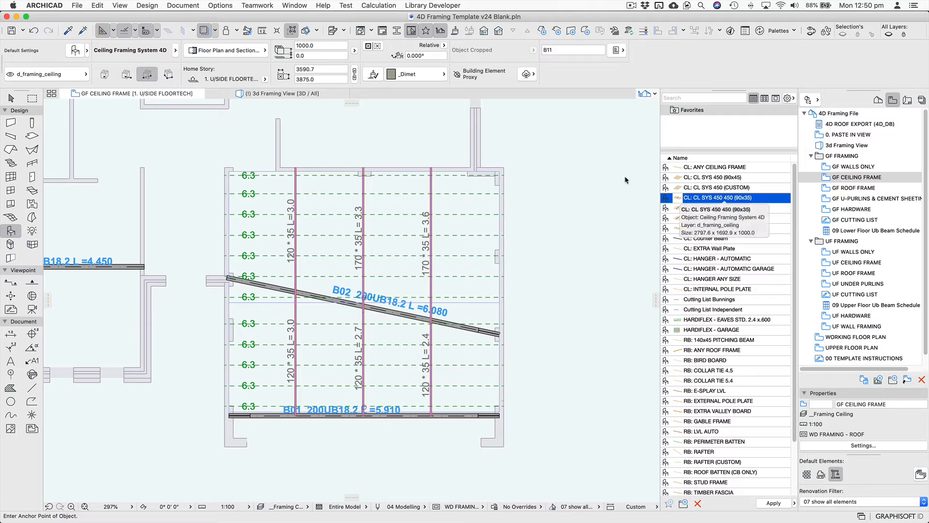
pyautogui.press('Escape')
pyautogui.moveTo(551, 207); pyautogui.dragTo(581, 378, button='middle')
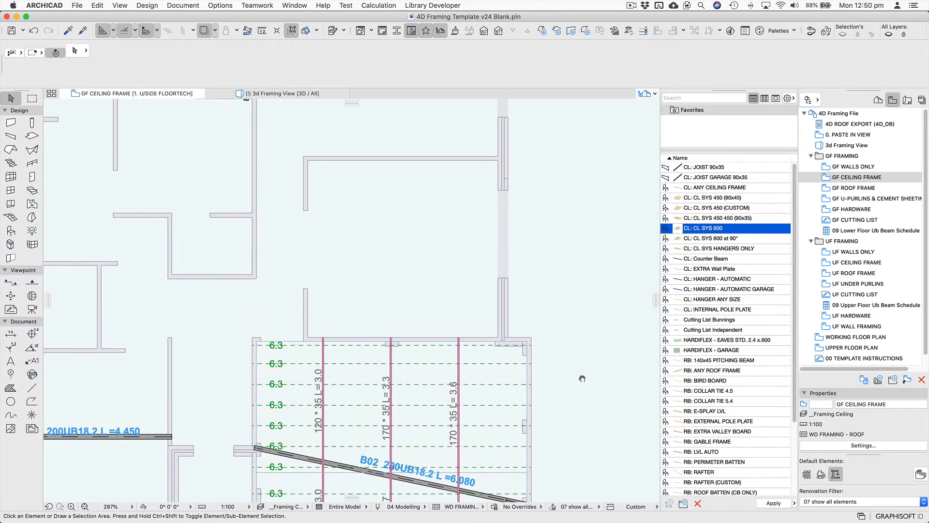
pyautogui.moveTo(500, 347); pyautogui.dragTo(576, 288, button='middle')
pyautogui.moveTo(361, 341); pyautogui.dragTo(528, 274, button='middle')
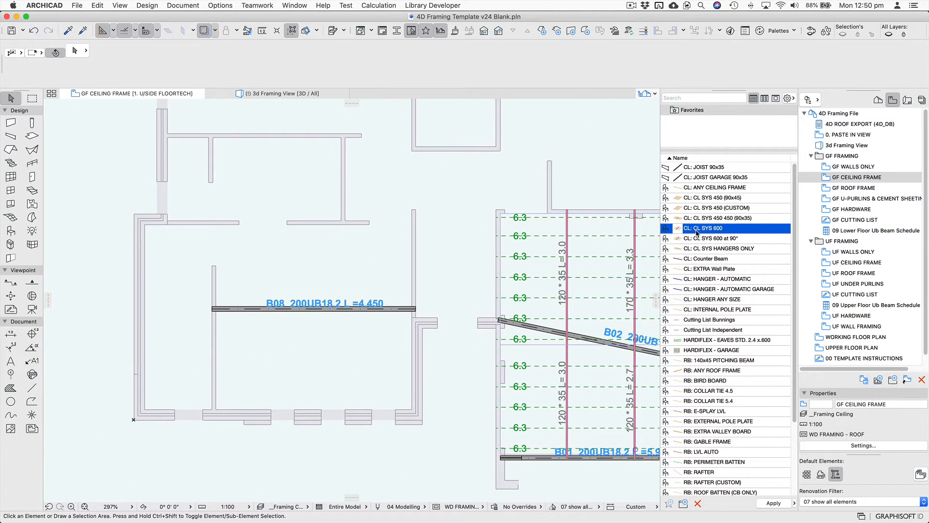
pyautogui.doubleClick(724, 228)
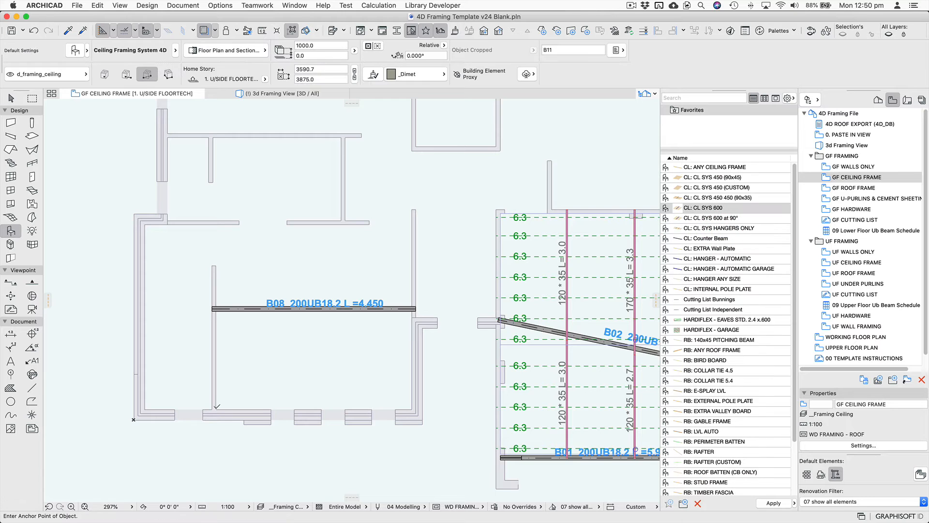
pyautogui.click(216, 409)
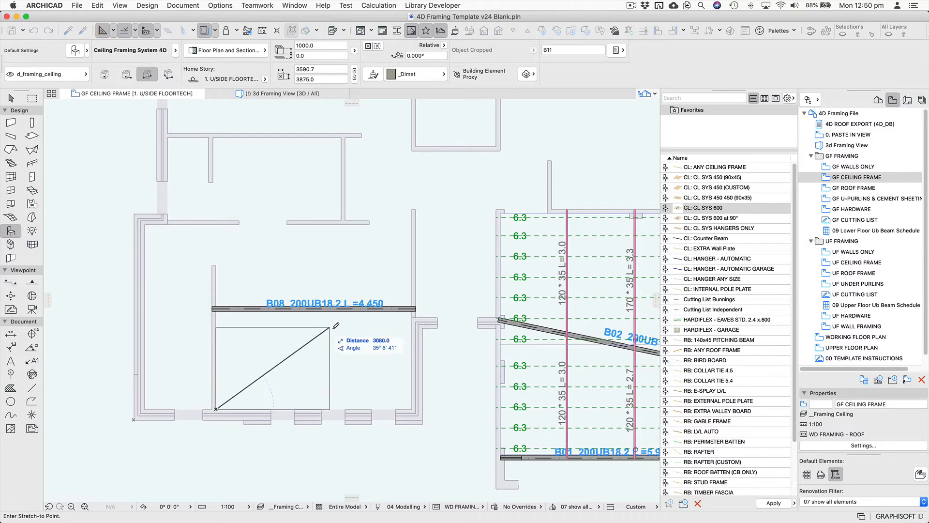
pyautogui.click(415, 307)
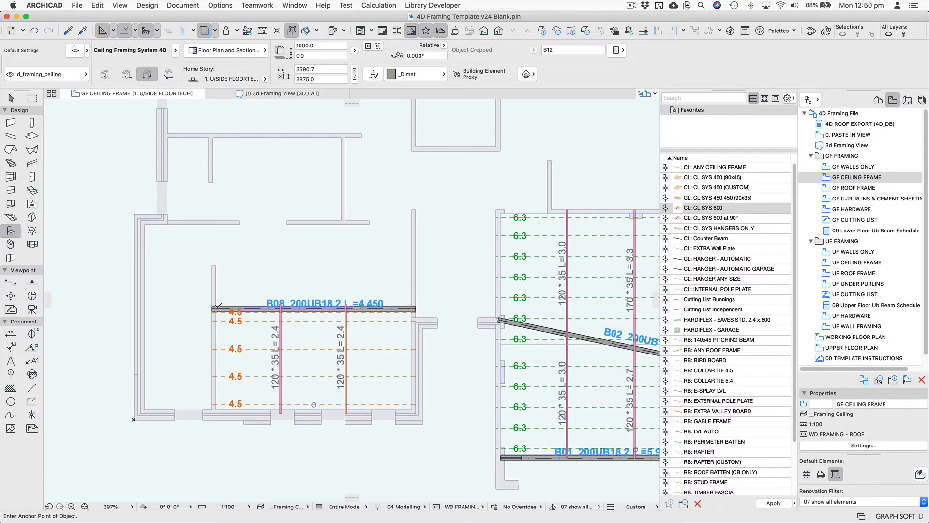
pyautogui.click(219, 307)
pyautogui.click(412, 225)
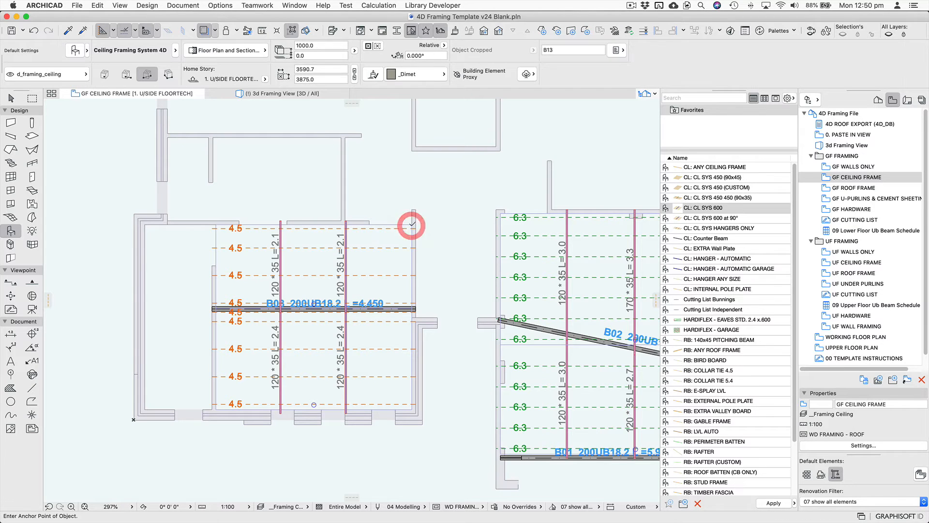
# Extend all joists of the frame above the 4.450 UB beam across the gap to the neighbouring room's left wall
pyautogui.click(412, 225)
pyautogui.click(411, 267)
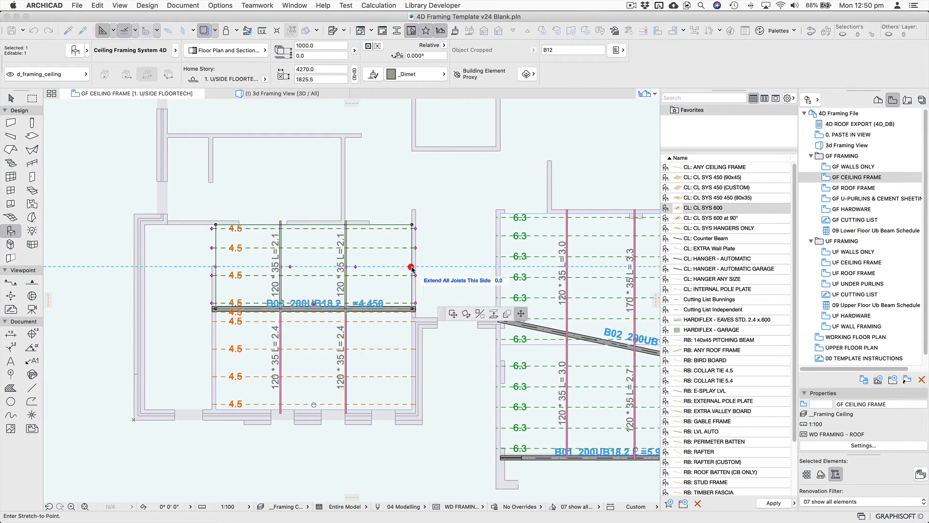
pyautogui.click(496, 266)
# Measure the gap between the two walls crossed by the extended joists
pyautogui.press('m')
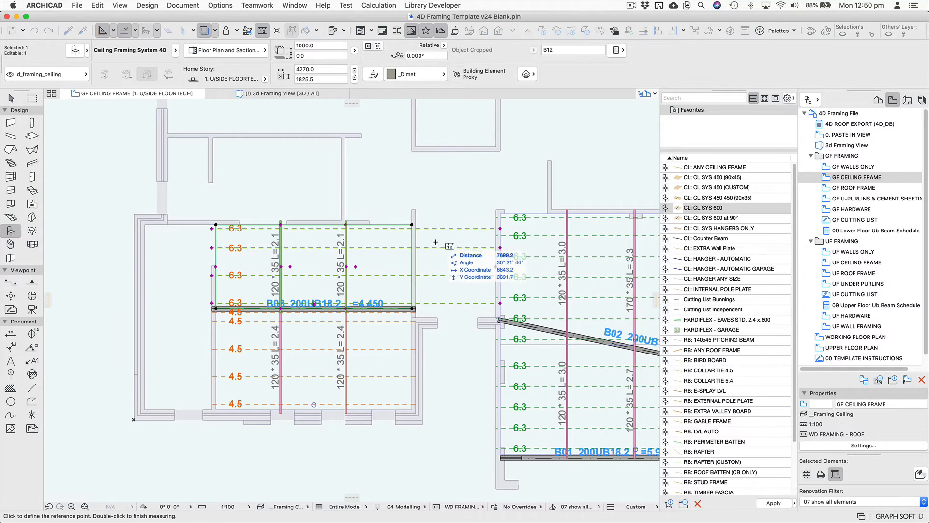
pyautogui.click(415, 239)
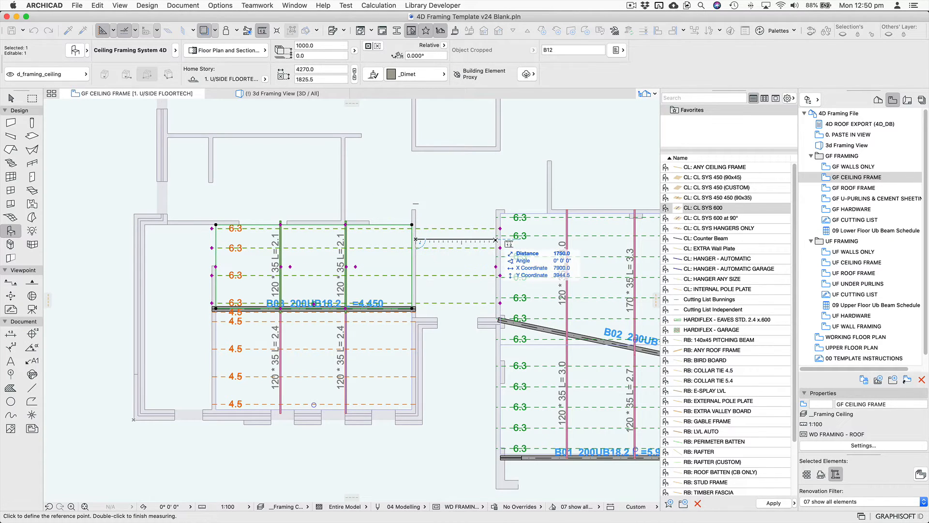
pyautogui.press('Escape')
pyautogui.press('Escape')
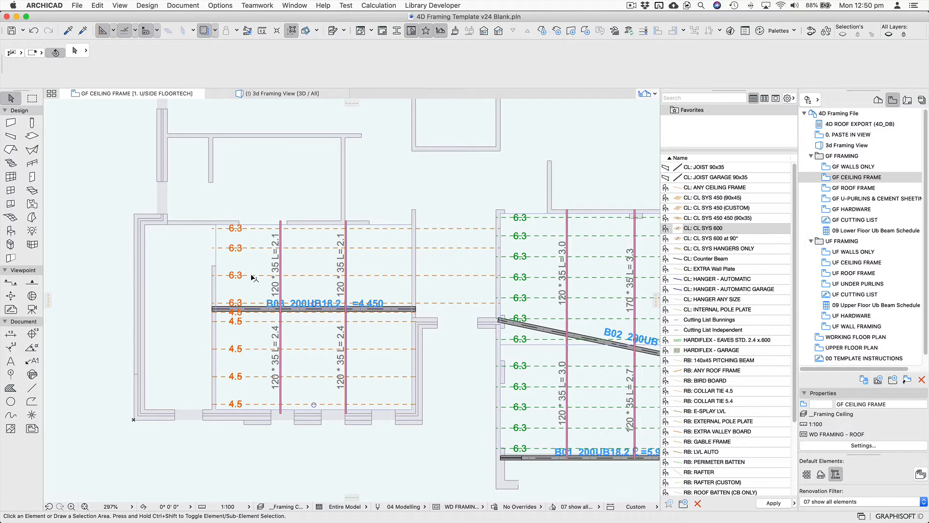
# Extend the left side of all joists in the frame above the 4.450 UB beam to the outer left wall
pyautogui.click(250, 270)
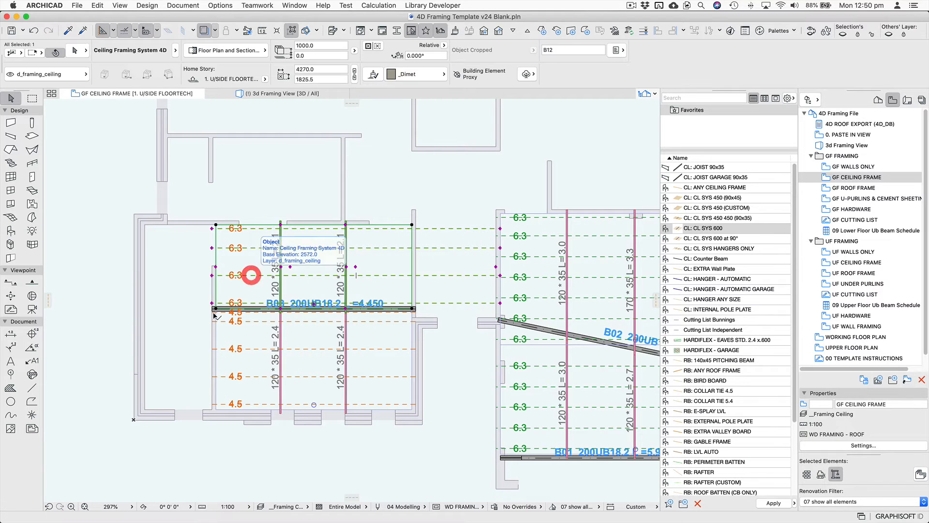
pyautogui.click(216, 267)
pyautogui.click(175, 266)
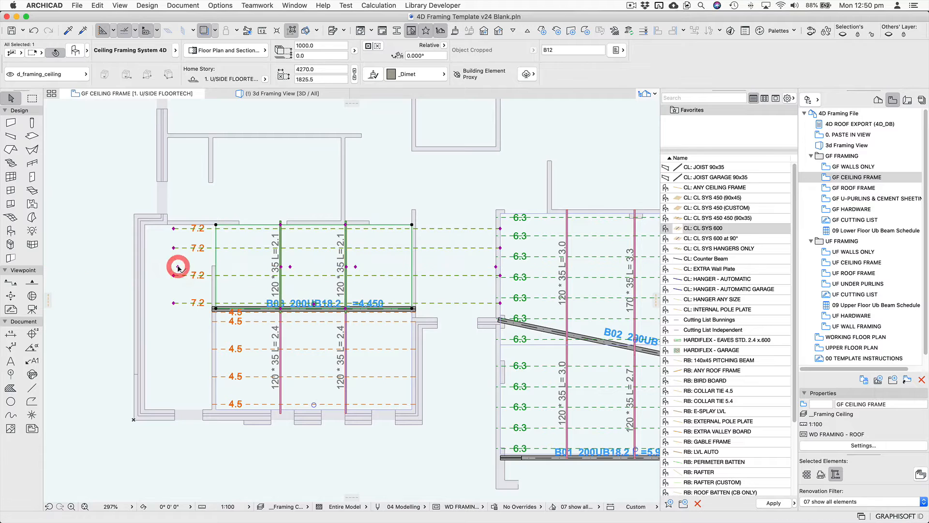
pyautogui.click(178, 267)
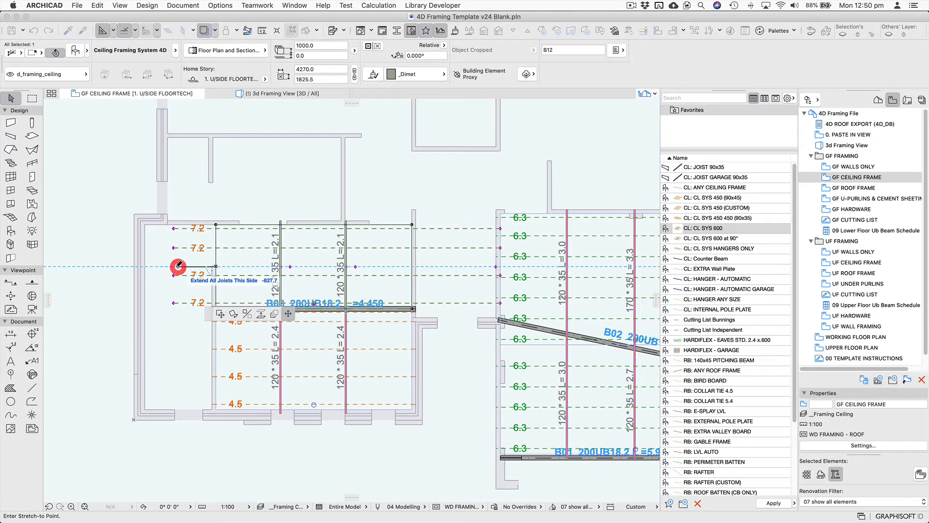
pyautogui.click(146, 270)
# Extend the left side of all joists in the frame below the 4.450 UB beam to the outer left wall
pyautogui.click(217, 357)
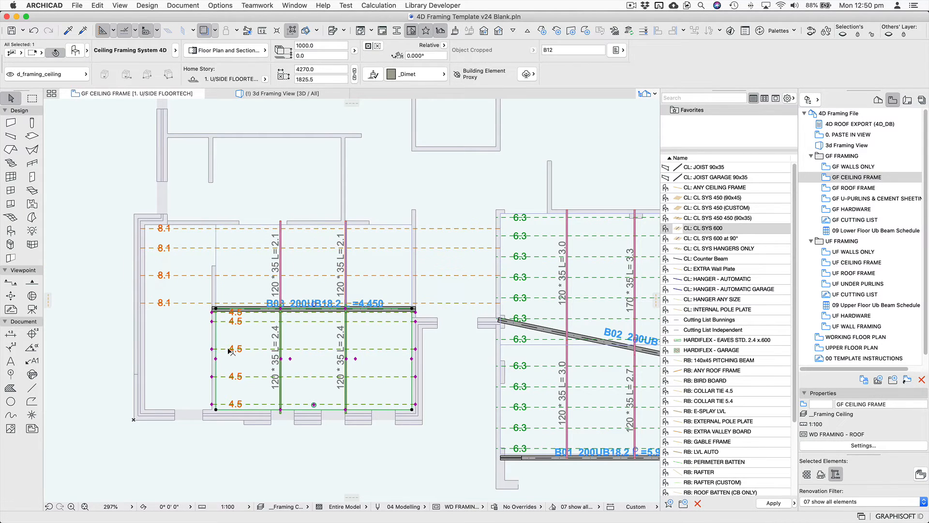
pyautogui.click(216, 359)
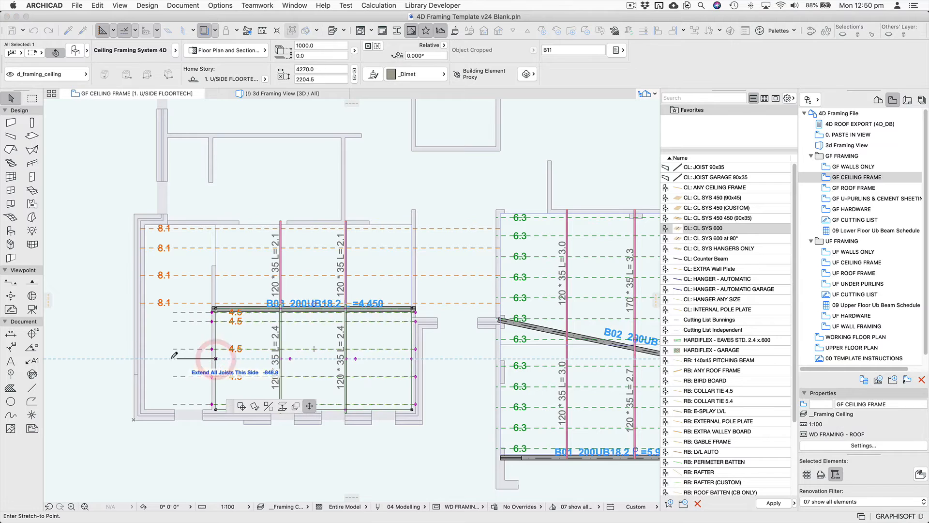
pyautogui.click(146, 358)
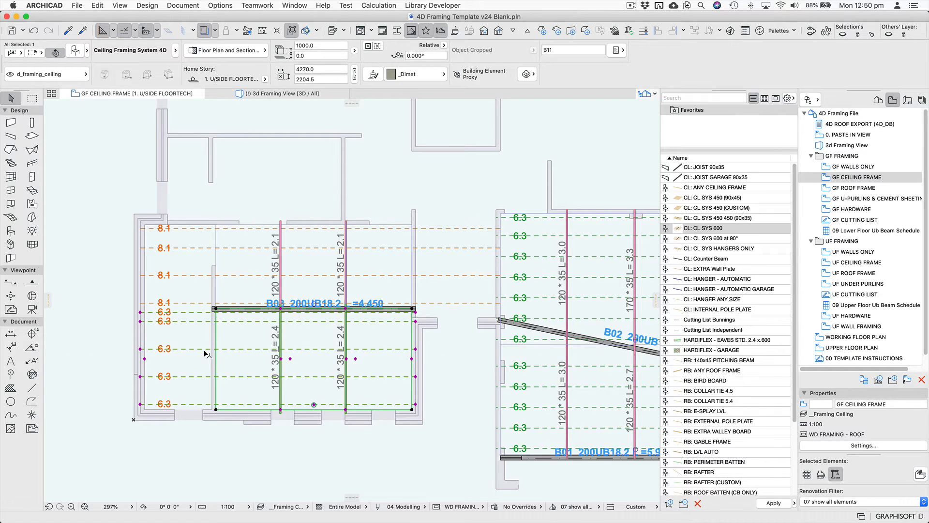
# Turn off the extra end joist in the settings of the frame below the 4.450 UB beam
pyautogui.doubleClick(253, 353)
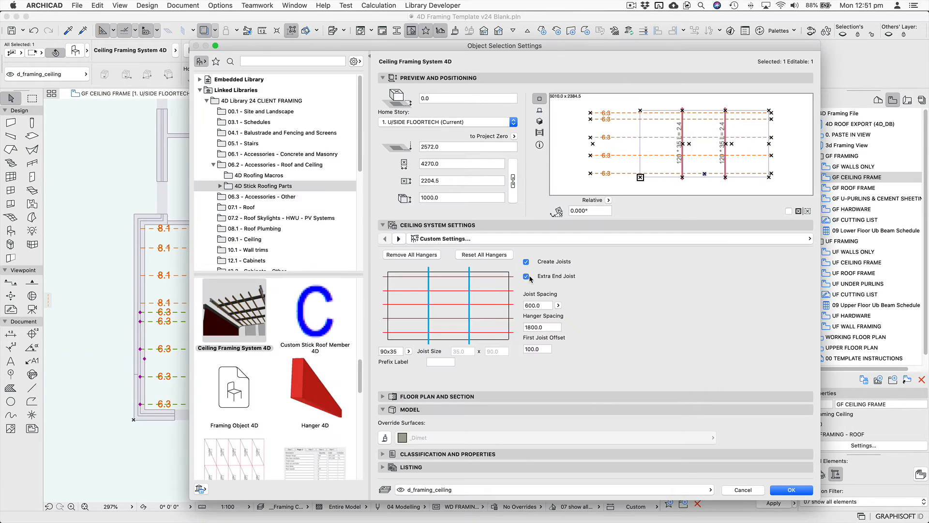
pyautogui.click(530, 279)
pyautogui.press('Return')
pyautogui.click(422, 291)
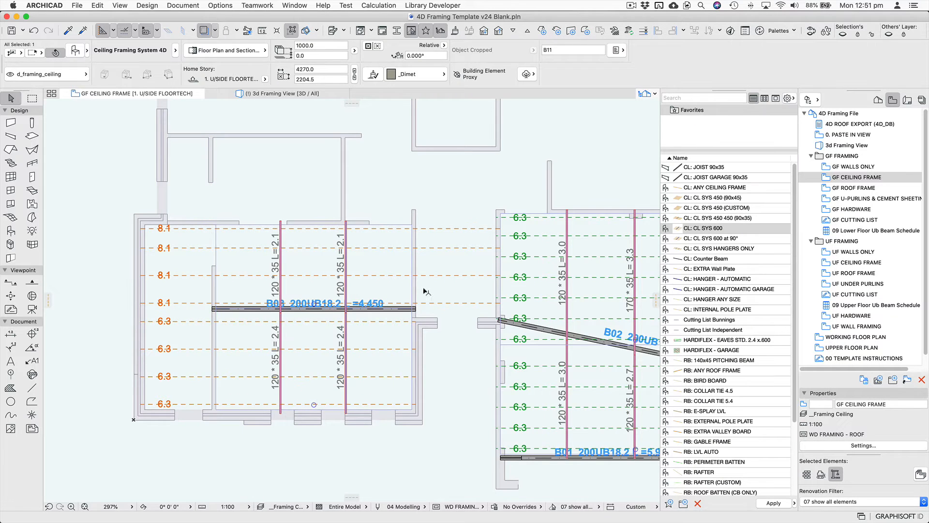
# Using the CL: CL SYS 600 favourite, place a 2800 by 1810 mm ceiling frame in the small room above the 8.1 joists
pyautogui.scroll(5, 435, 286)
pyautogui.click(434, 271)
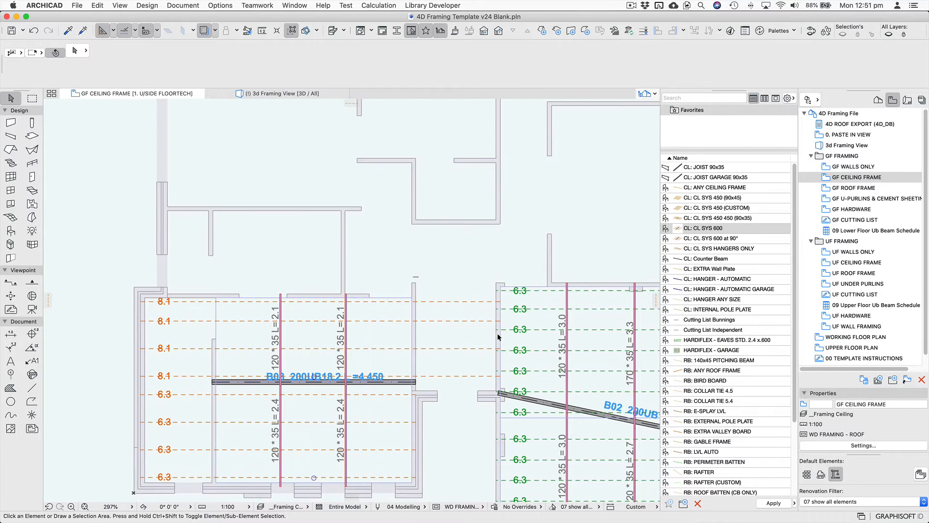
pyautogui.doubleClick(737, 233)
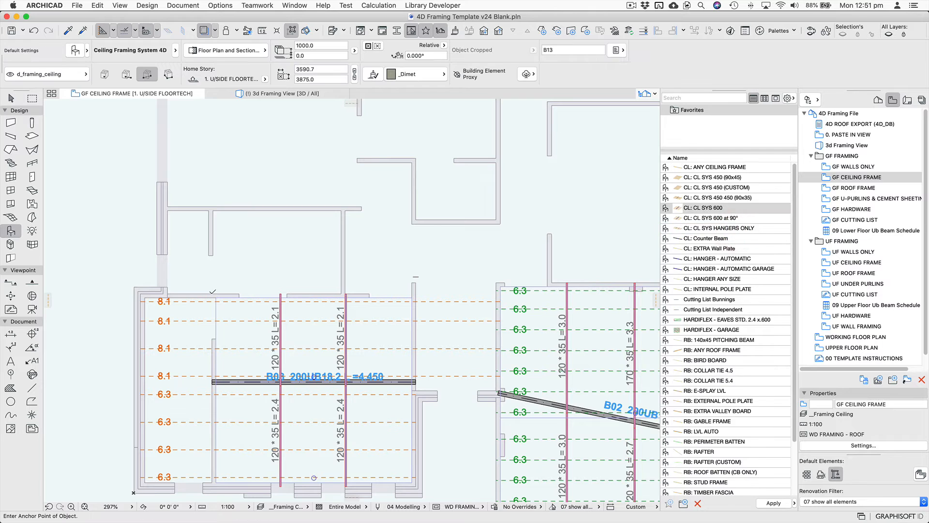
pyautogui.click(213, 292)
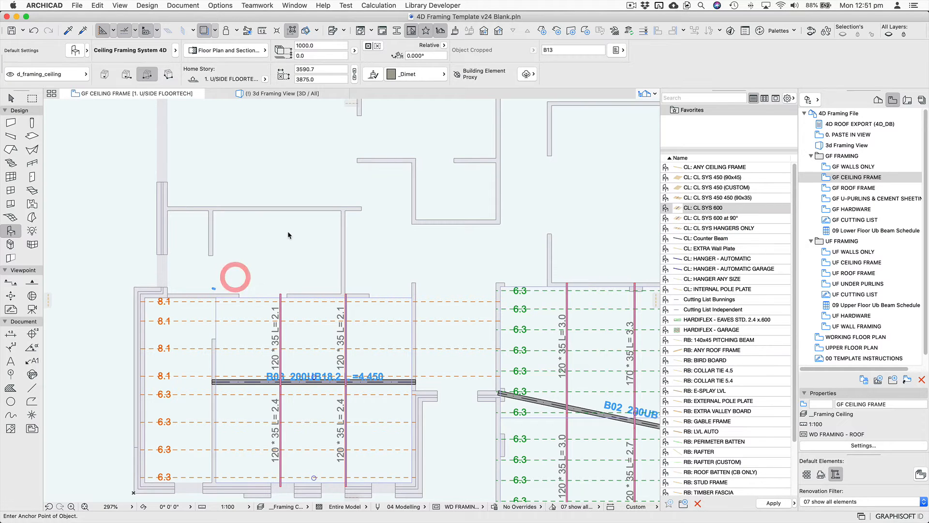
pyautogui.click(343, 209)
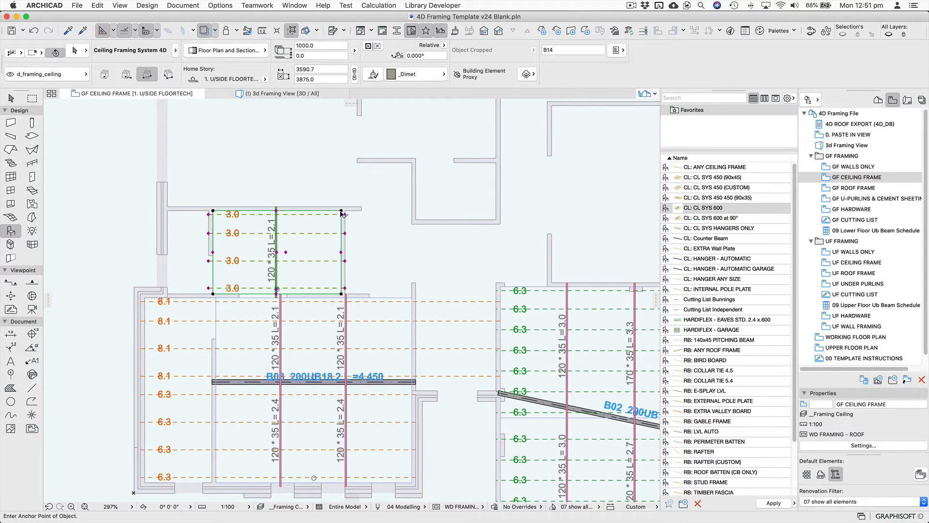
# Extend all joists of the small room's frame left to the outer wall and right across the hallway to the far room's left wall
pyautogui.click(213, 253)
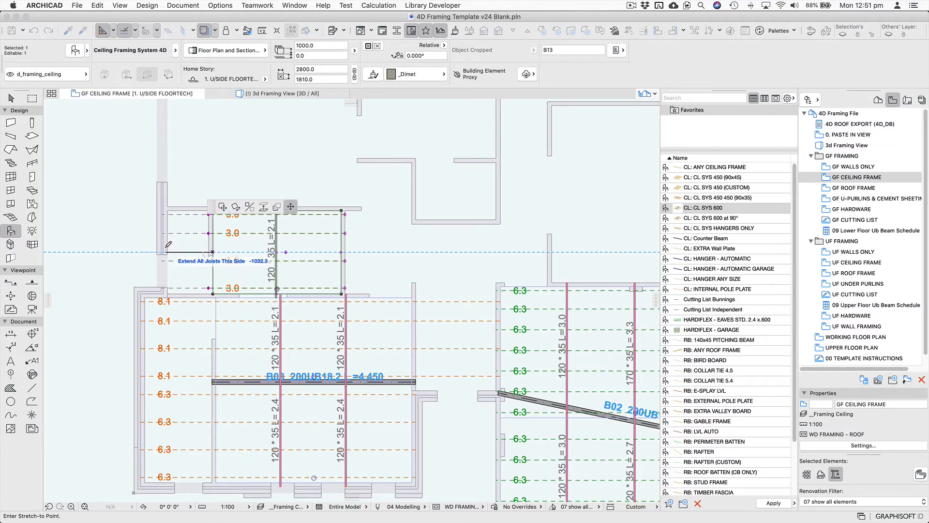
pyautogui.click(167, 253)
pyautogui.moveTo(301, 256); pyautogui.dragTo(190, 275, button='middle')
pyautogui.click(240, 277)
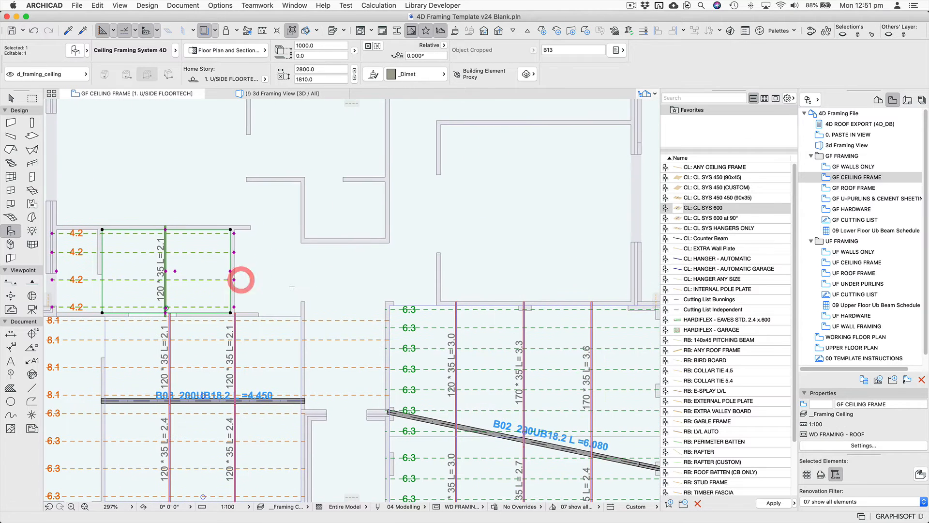
pyautogui.click(292, 287)
pyautogui.click(209, 253)
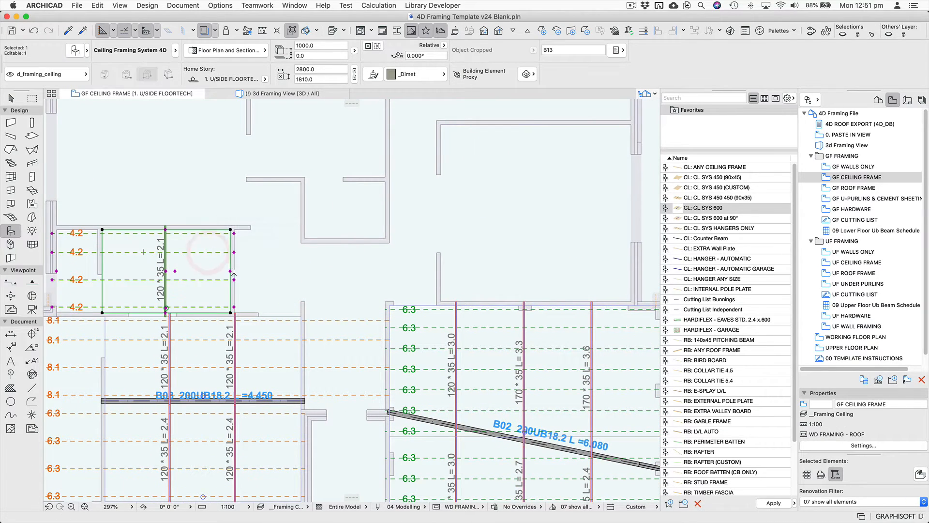
pyautogui.click(231, 271)
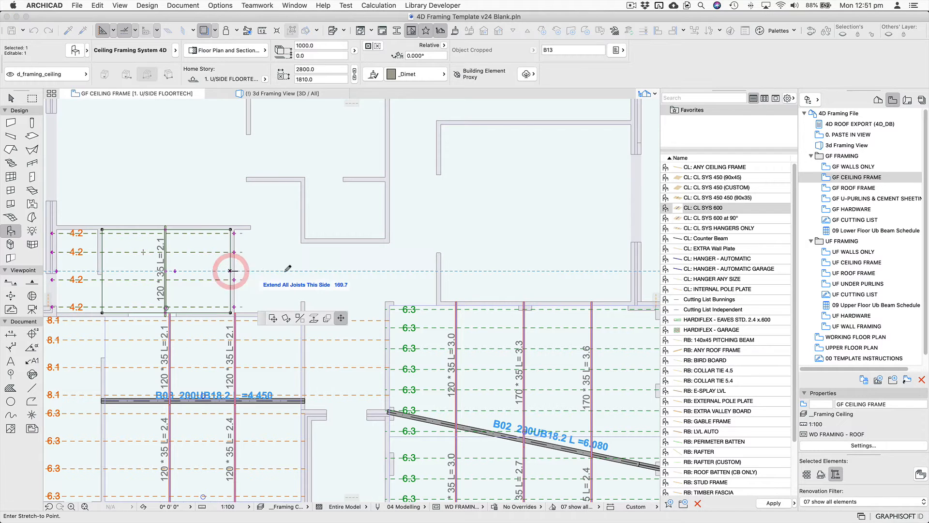
pyautogui.click(441, 269)
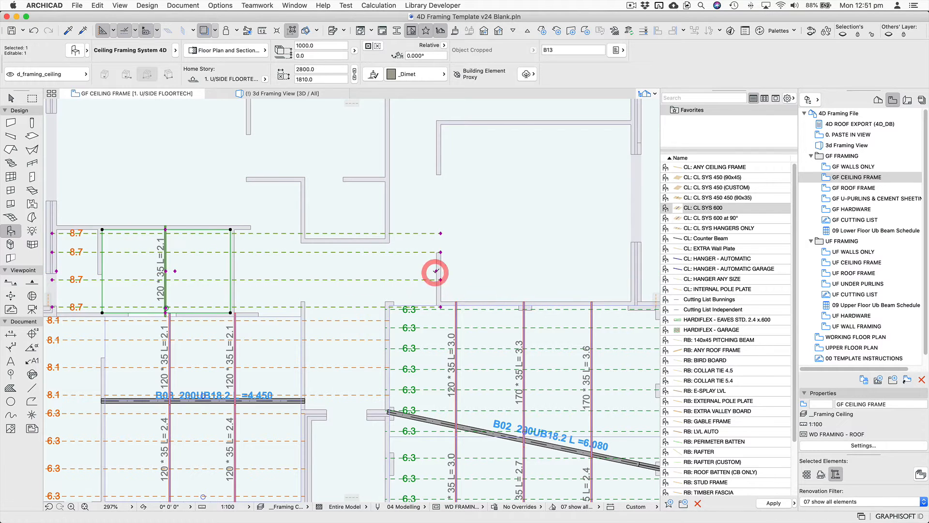
pyautogui.click(477, 277)
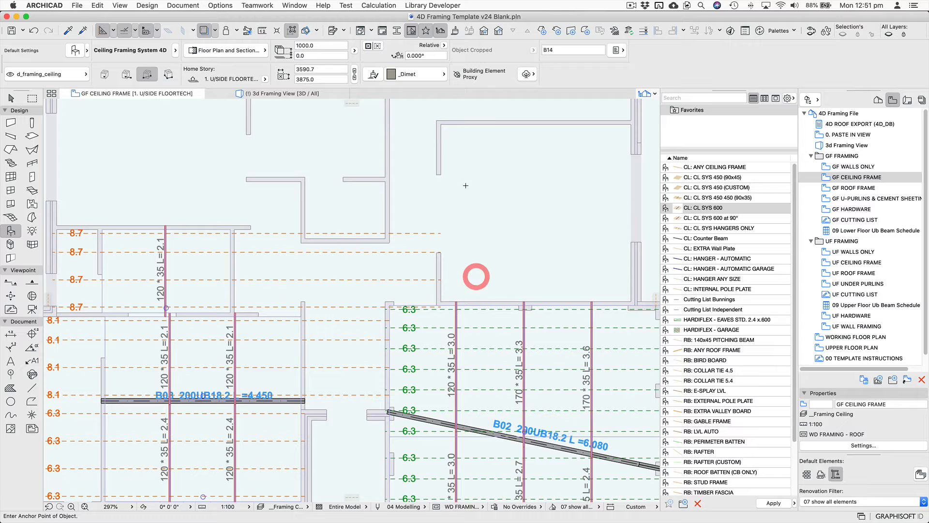
# Shorten only the top joist of the extended frame back to the nearer wall beside the hallway
pyautogui.click(442, 233)
pyautogui.click(441, 233)
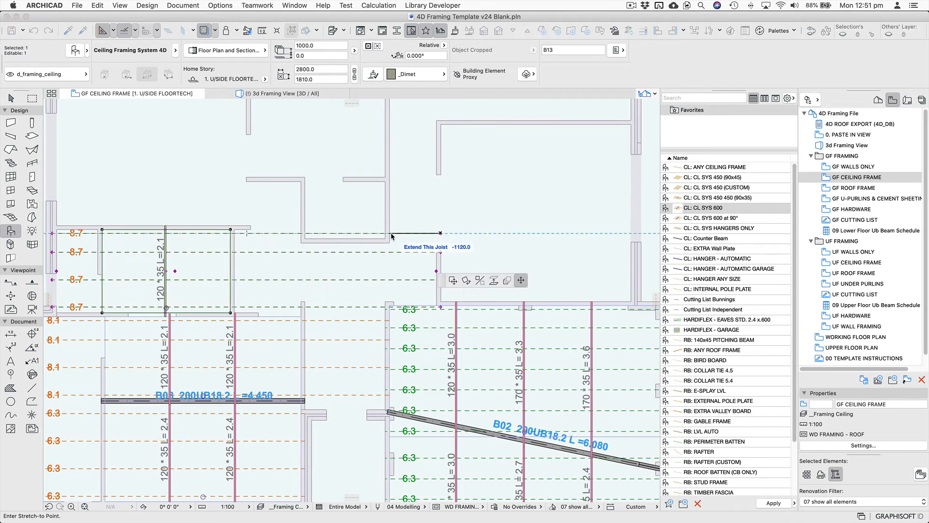
pyautogui.click(389, 233)
pyautogui.click(415, 218)
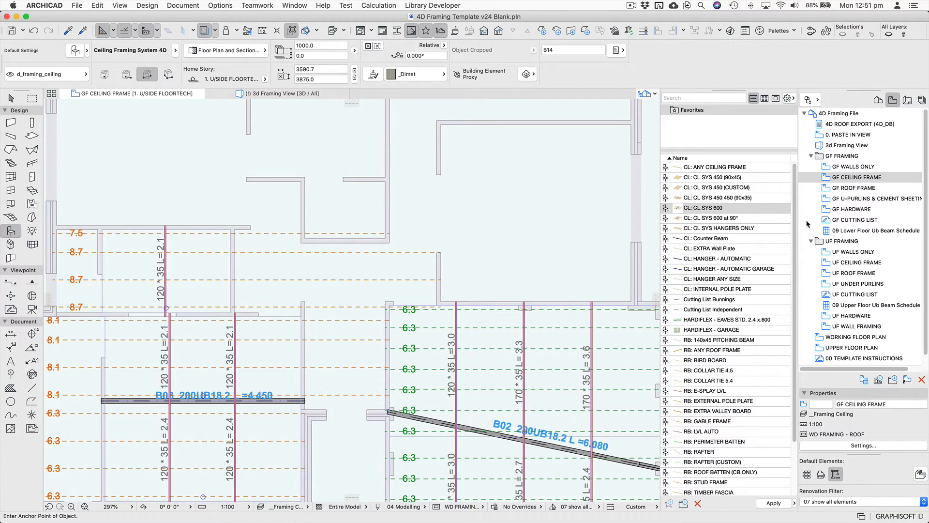
# Using the CL: CL SYS HANGERS ONLY favourite, place a 4500 by 1833 mm hanger system over the extended joists
pyautogui.click(754, 229)
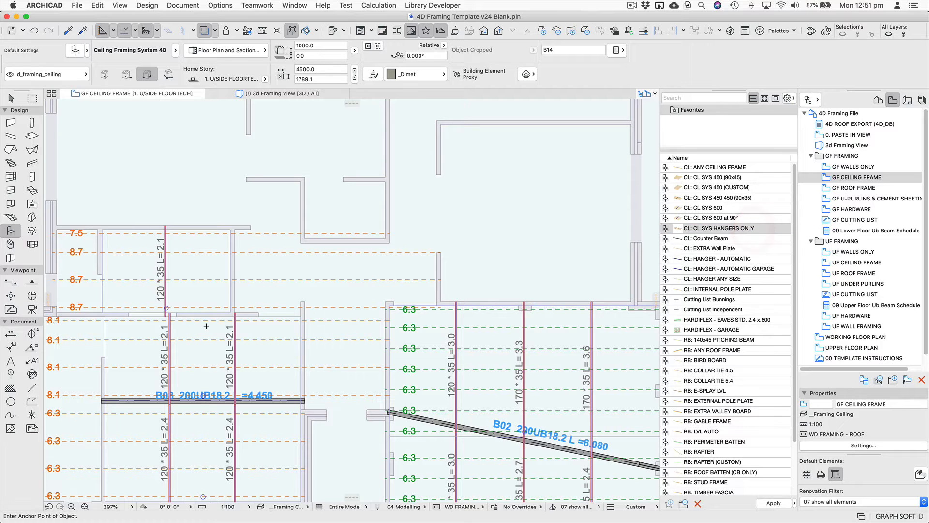
pyautogui.click(231, 313)
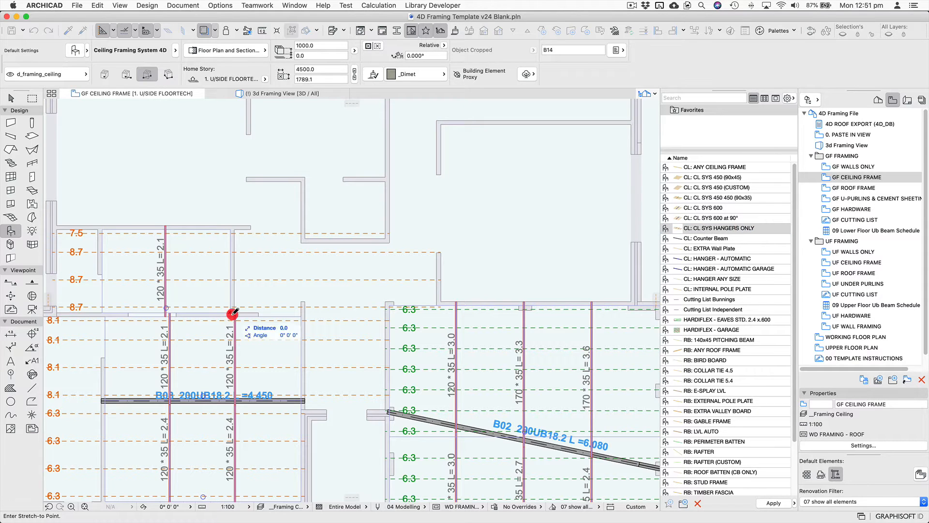
pyautogui.click(437, 228)
pyautogui.click(437, 228)
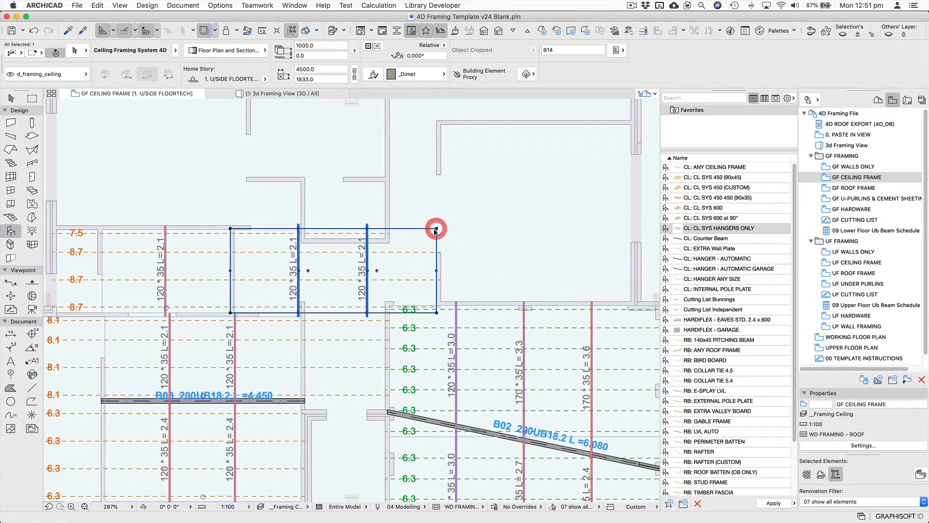
# Shorten the tops of both hangers to the short wall crossing the joists, and shift the left hanger into line with the vertical wall
pyautogui.click(368, 230)
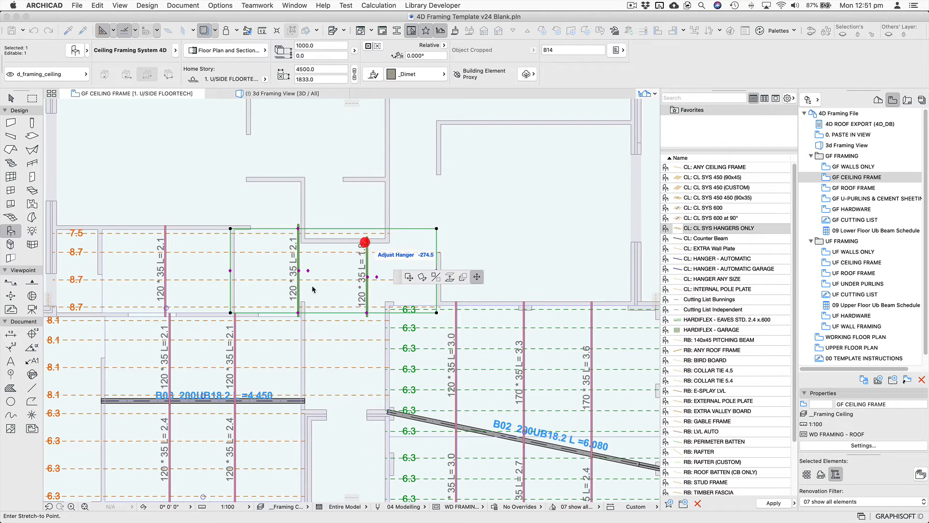
pyautogui.click(367, 240)
pyautogui.click(300, 270)
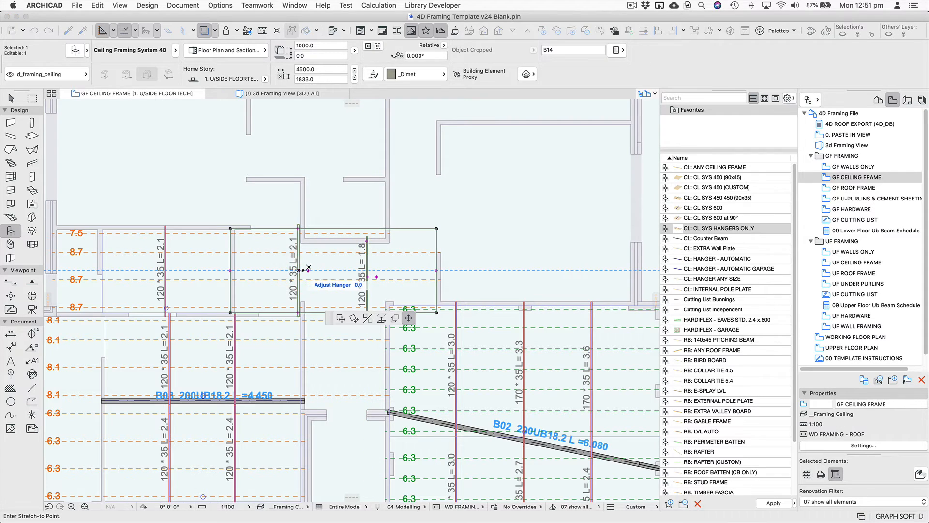
pyautogui.click(304, 271)
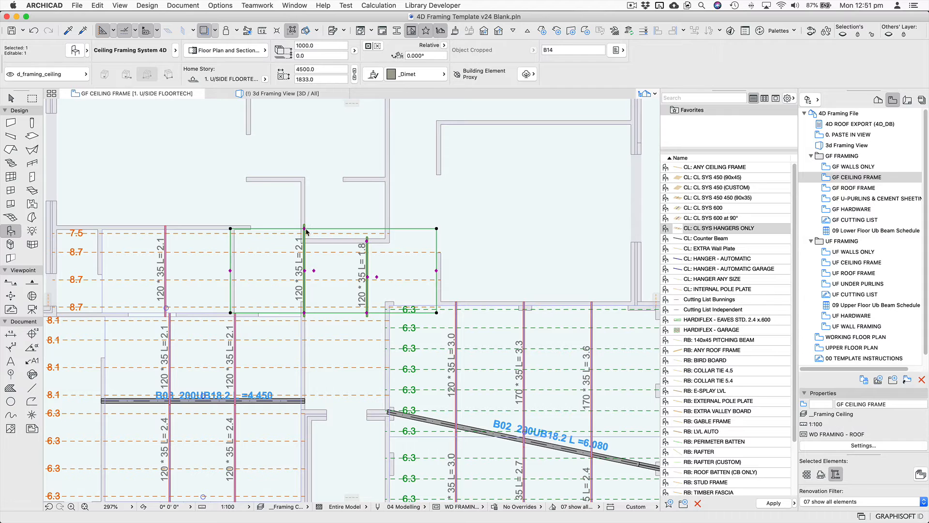
pyautogui.click(305, 228)
pyautogui.click(304, 241)
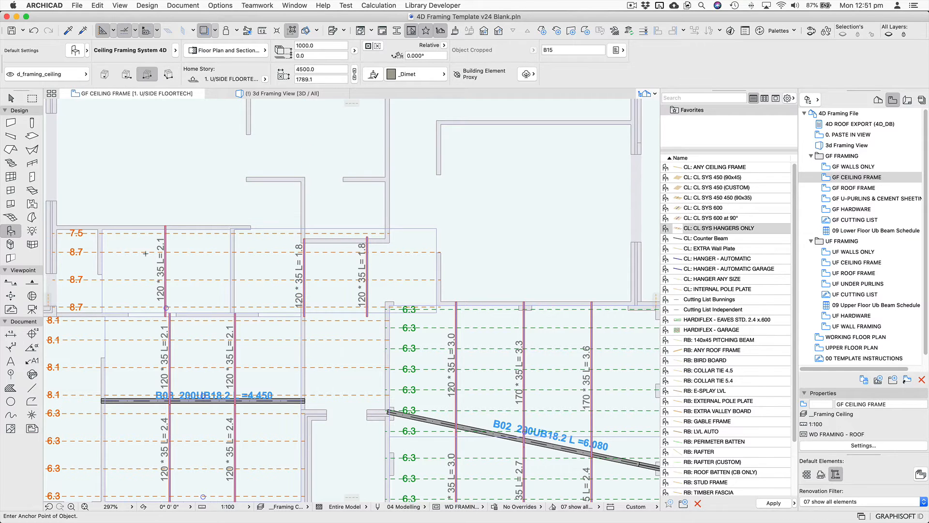
pyautogui.hscroll(-3, 146, 254)
pyautogui.click(200, 253)
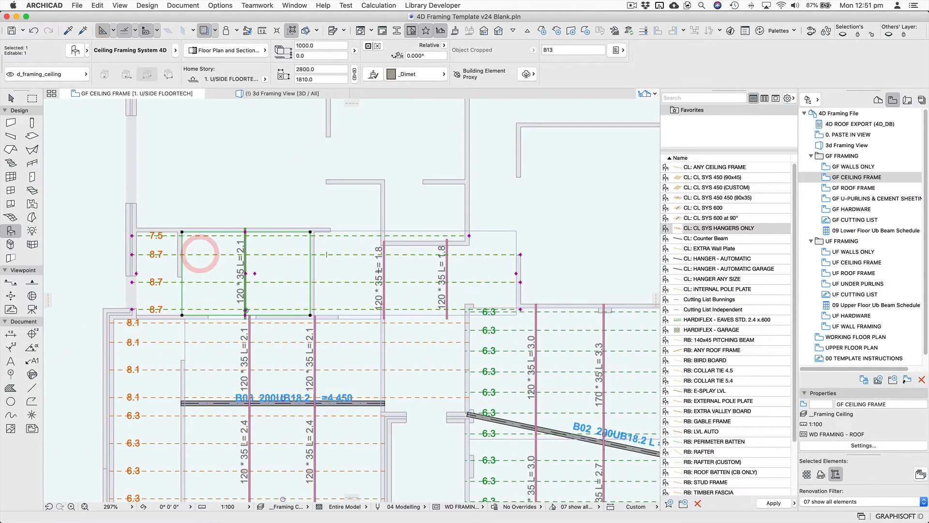
pyautogui.press('Escape')
pyautogui.press('Escape')
# Using the CL: CL SYS 600 favourite, place a 4240 by 3860 mm ceiling frame in the room above the right-hand 6.3 joists
pyautogui.hscroll(5, 278, 266)
pyautogui.scroll(2, 278, 266)
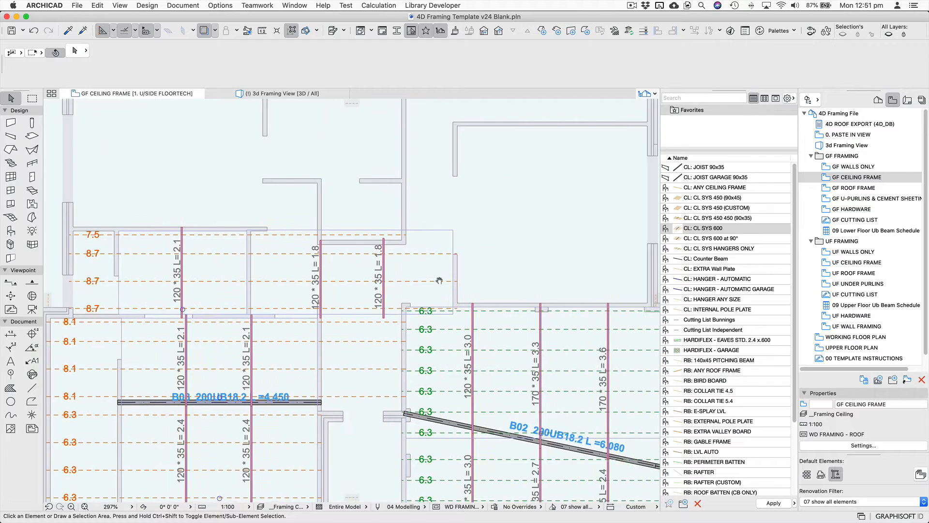
pyautogui.click(358, 324)
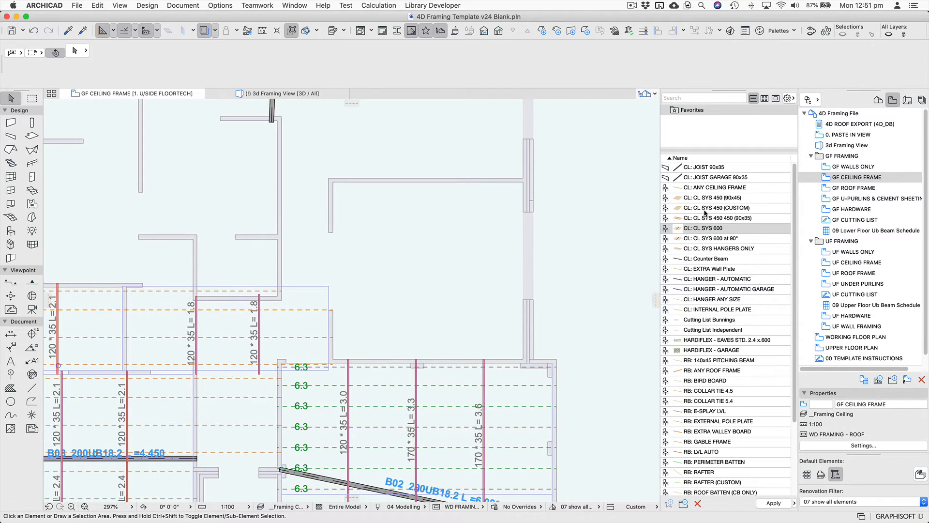
pyautogui.click(737, 234)
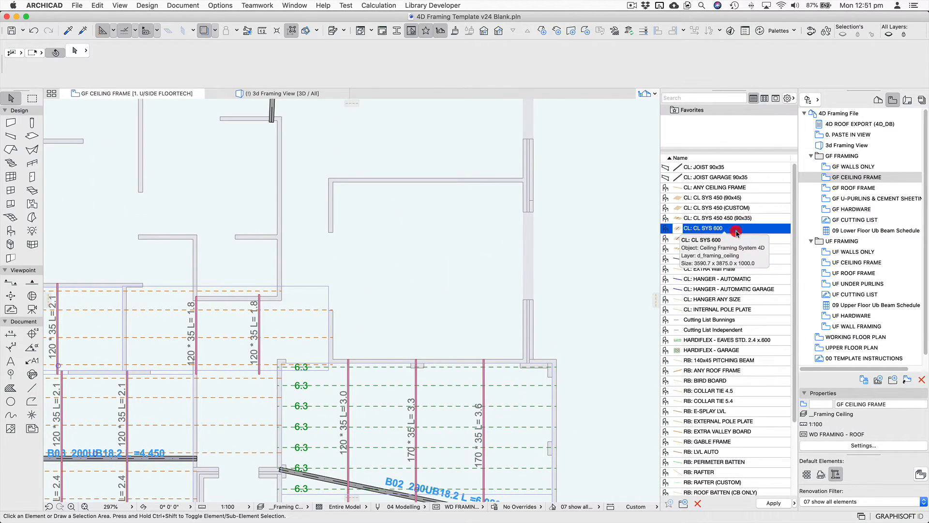
pyautogui.doubleClick(737, 234)
pyautogui.click(332, 360)
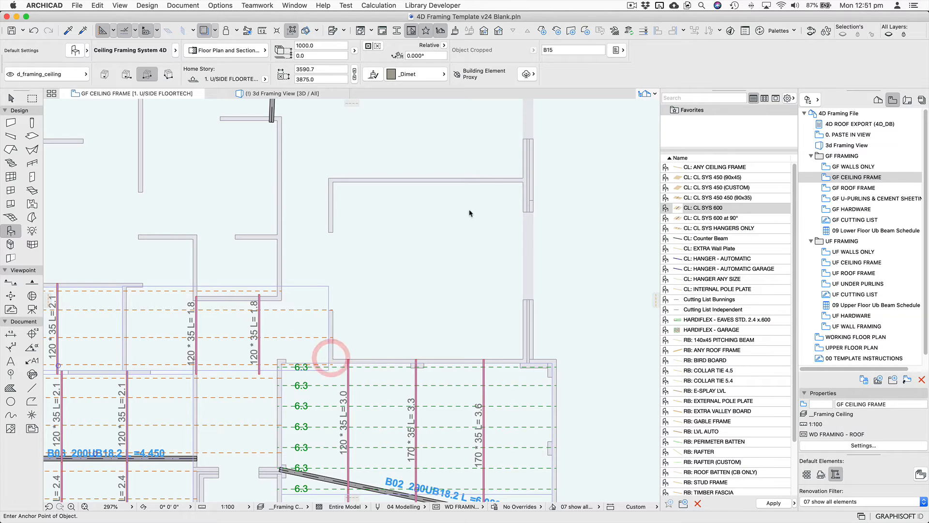
pyautogui.click(521, 184)
# Move the left edge of the upper right room's frame to the wall's inner face, making the frame 4150 mm wide
pyautogui.hscroll(-5, 518, 203)
pyautogui.scroll(-1, 518, 203)
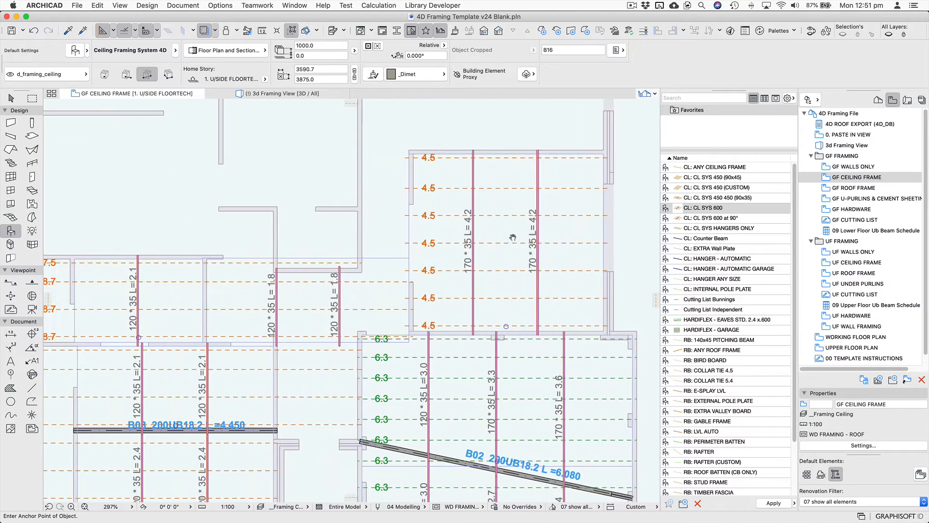
pyautogui.click(512, 236)
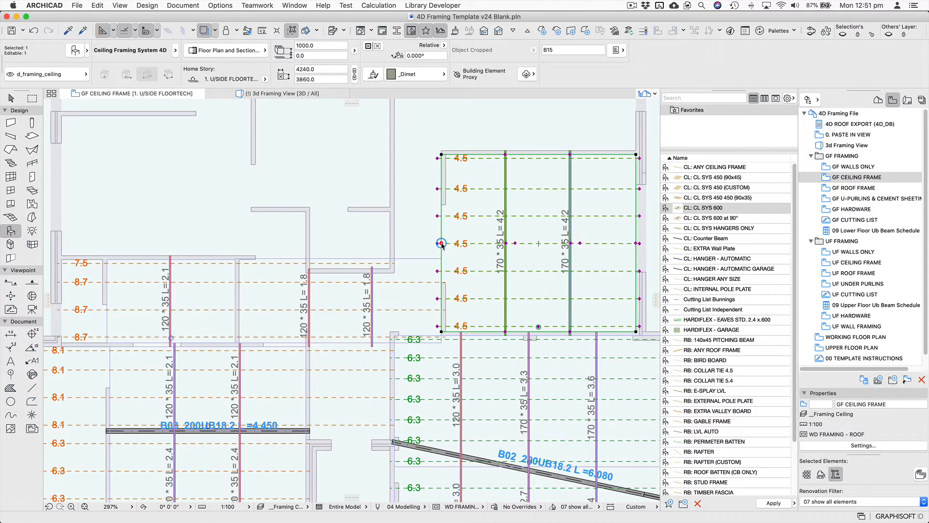
pyautogui.click(441, 243)
pyautogui.click(441, 154)
pyautogui.click(441, 155)
pyautogui.click(446, 154)
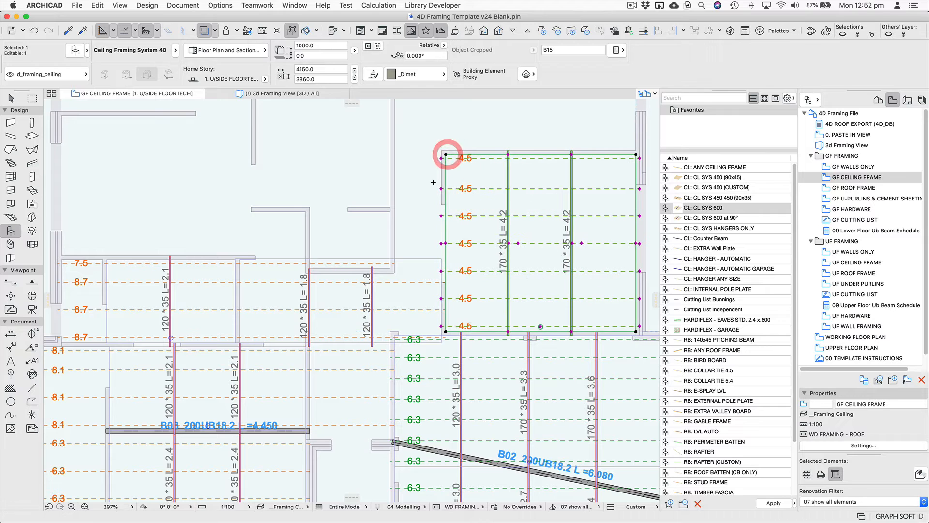
pyautogui.click(433, 183)
pyautogui.press('Escape')
# Using the CL: CL SYS 600 settings, place a 4140 by 3058.6 mm ceiling frame in the room above the 7.5 joist
pyautogui.moveTo(415, 205); pyautogui.dragTo(461, 243, button='middle')
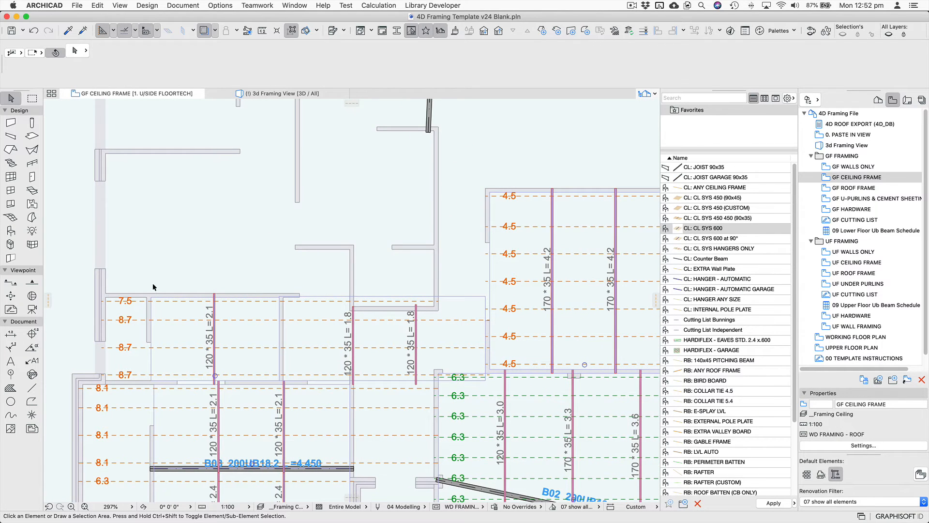
pyautogui.click(10, 231)
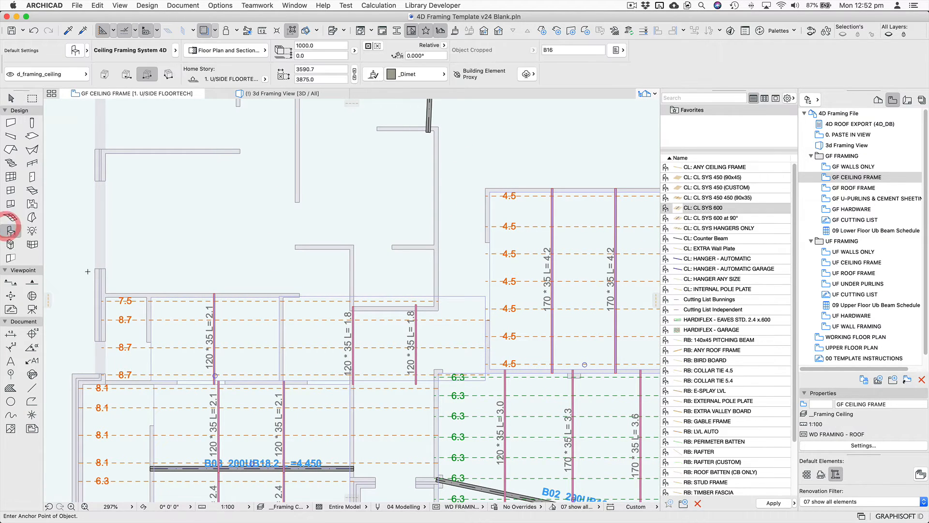
pyautogui.click(104, 292)
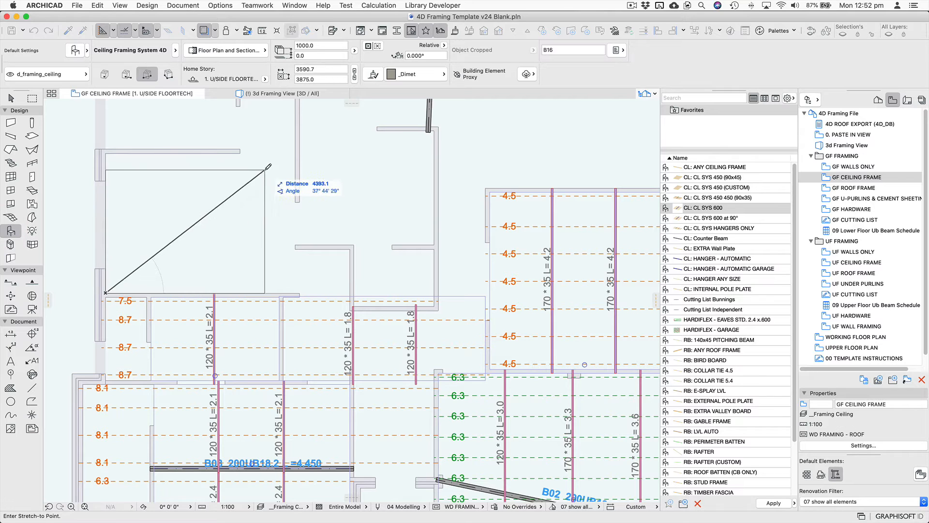
pyautogui.click(297, 153)
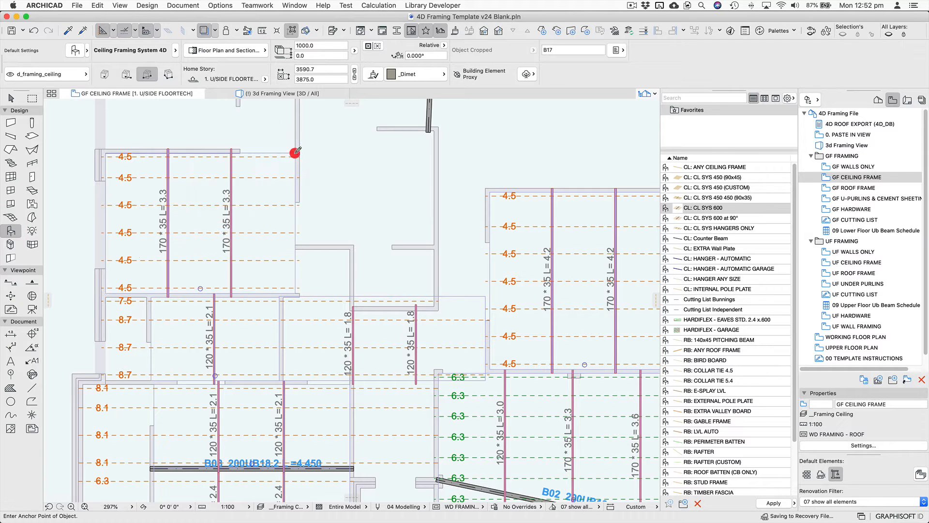
# Extend all joists of the new frame to the wall of the right-hand 4.5 joist room, and trim the top two to the nearer wall
pyautogui.click(296, 223)
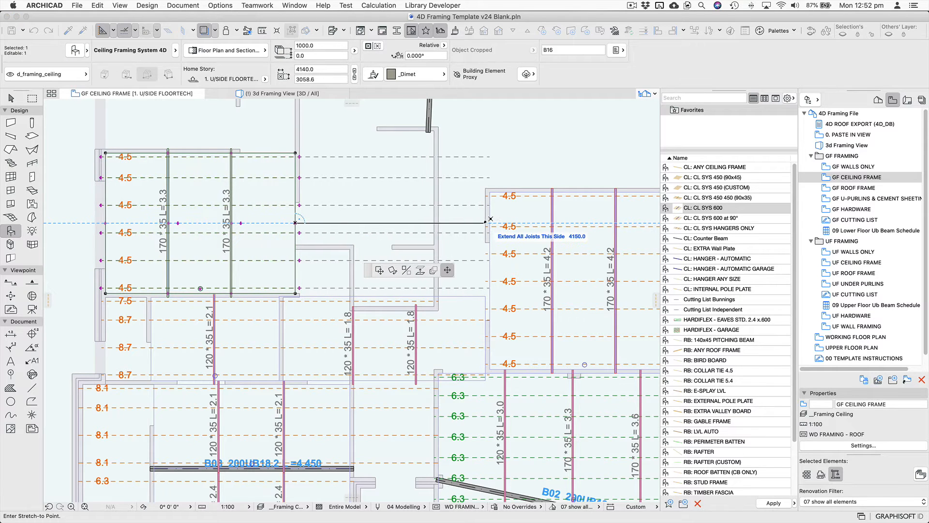
pyautogui.click(485, 225)
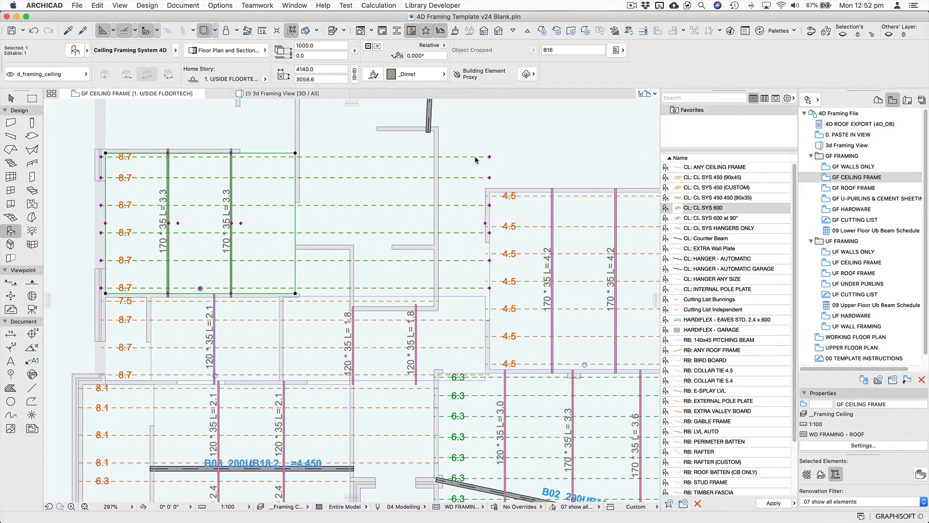
pyautogui.click(489, 157)
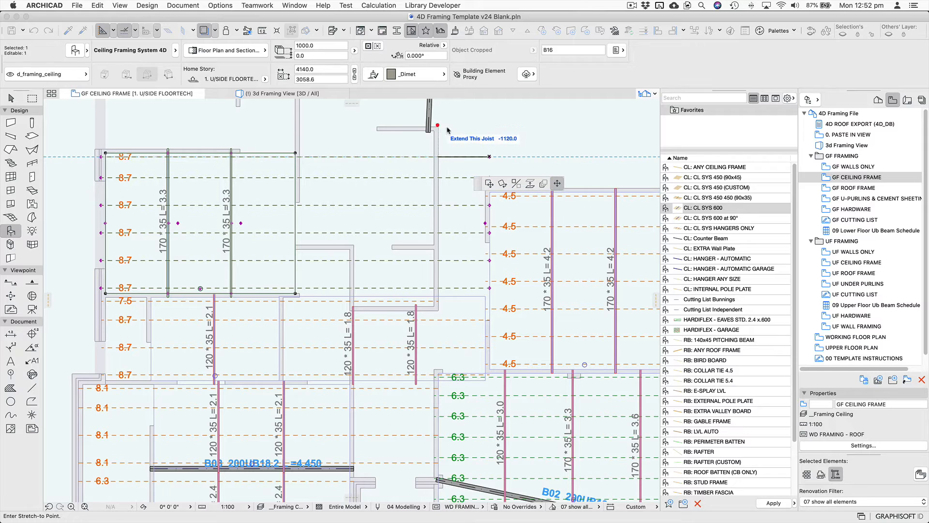
pyautogui.click(448, 129)
pyautogui.click(491, 179)
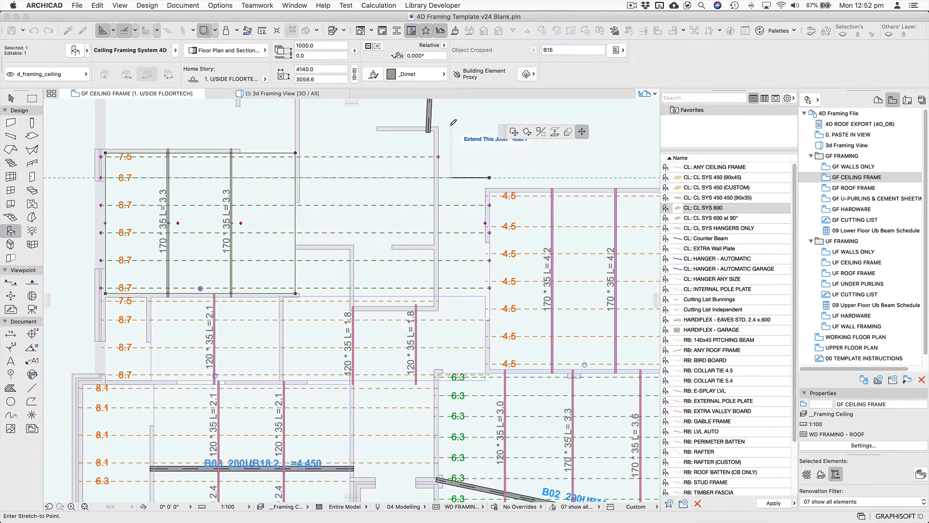
pyautogui.click(439, 125)
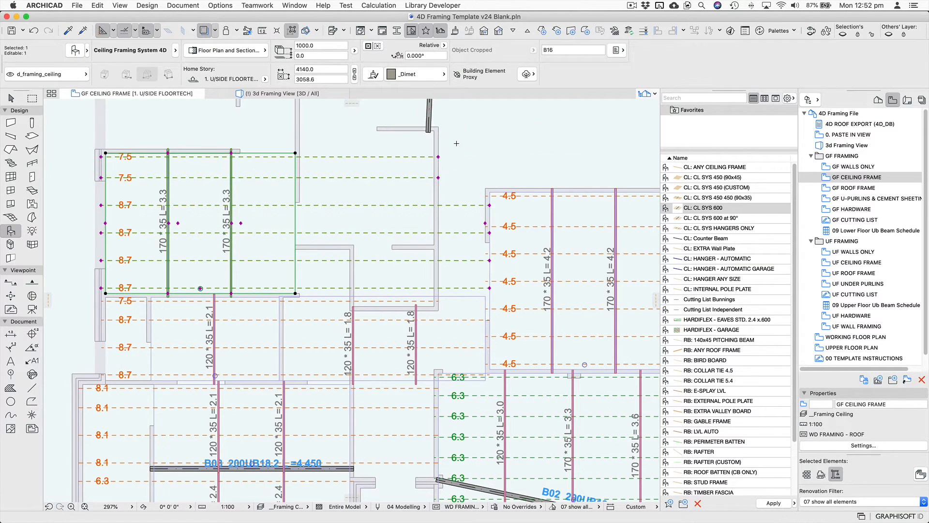
pyautogui.press('Escape')
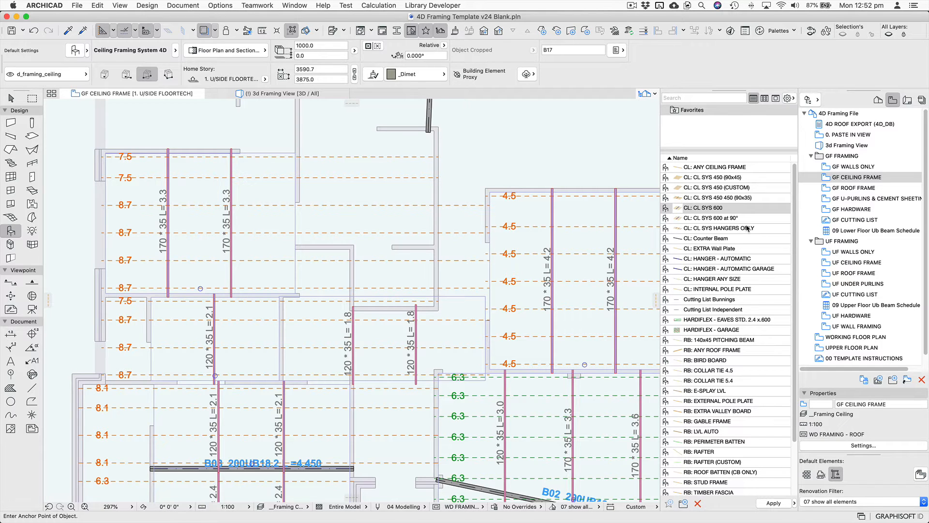
# Using the CL: CL SYS HANGERS ONLY favourite, place a hanger system over the upper middle room's joists and shift its hanger to the upper wall's end
pyautogui.doubleClick(748, 228)
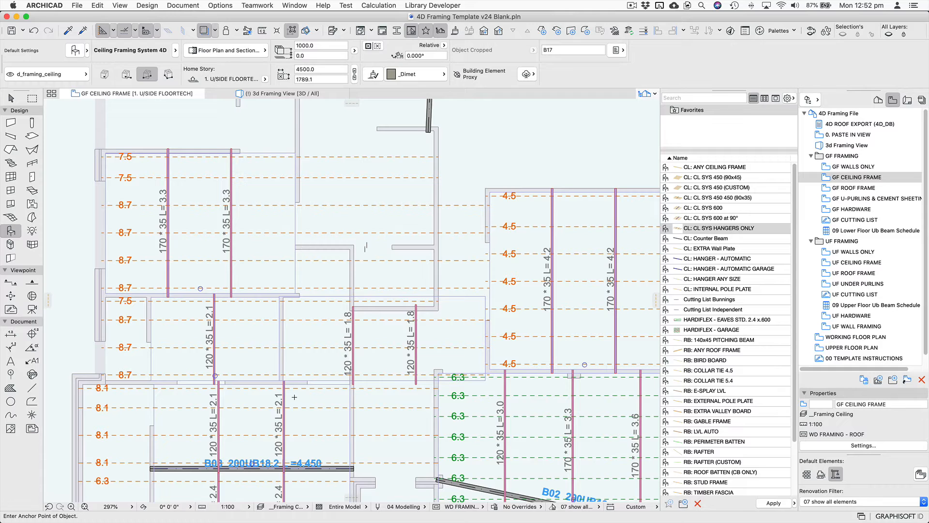
pyautogui.click(303, 243)
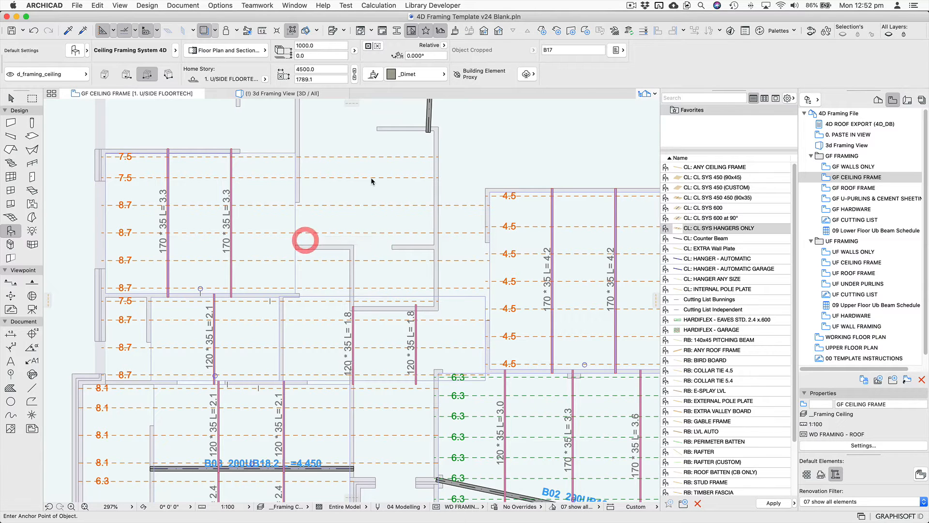
pyautogui.click(434, 129)
pyautogui.keyDown('shift'); pyautogui.click(434, 130); pyautogui.keyUp('shift')
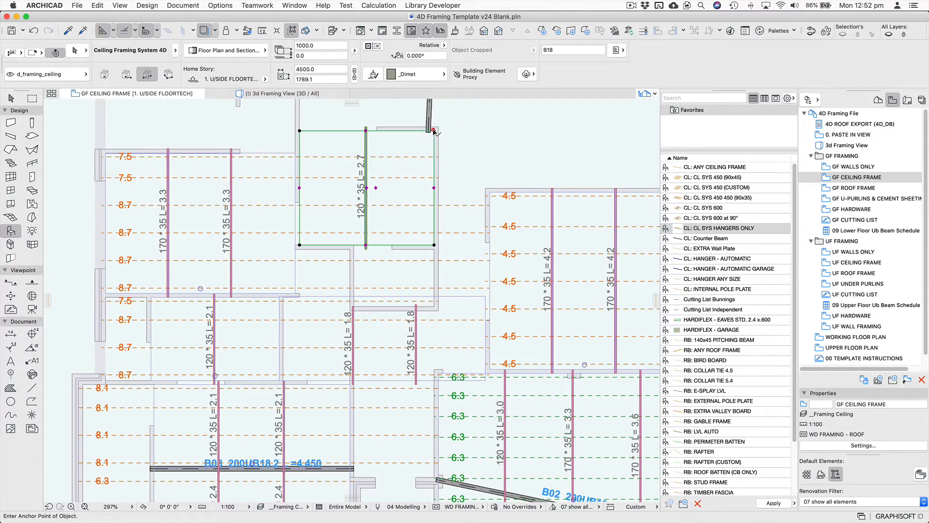
pyautogui.click(369, 186)
pyautogui.click(380, 183)
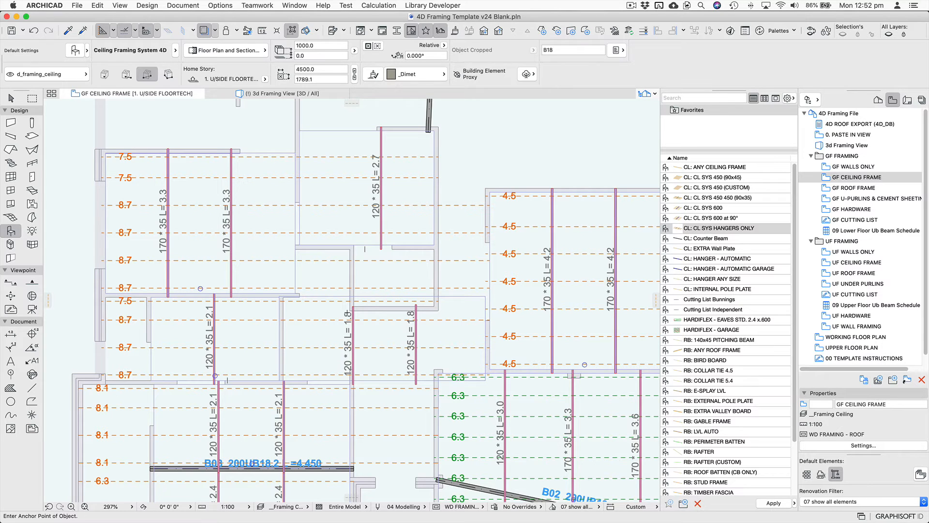
# Using the CL: HANGER - AUTOMATIC favourite, draw a 1.2 m hanger across the gap between the two wall ends beside the 8.7 joists
pyautogui.click(701, 282)
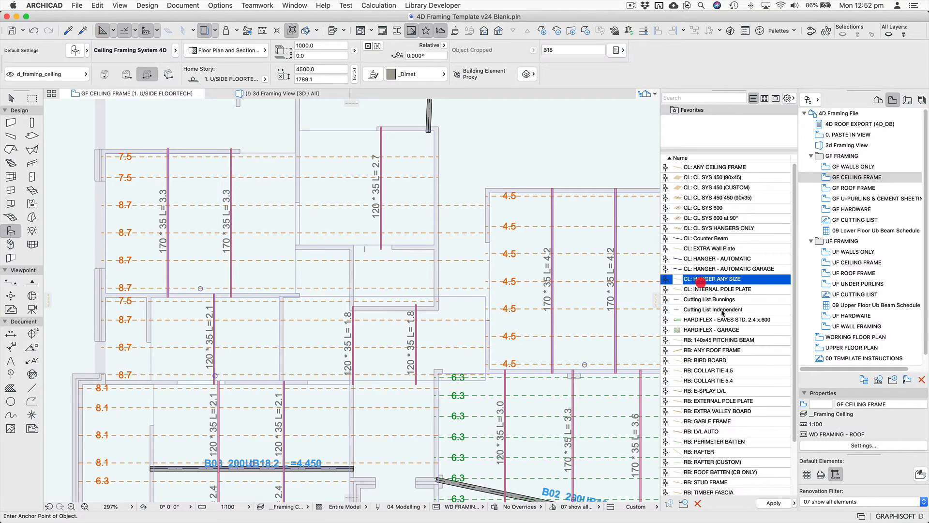
pyautogui.click(735, 340)
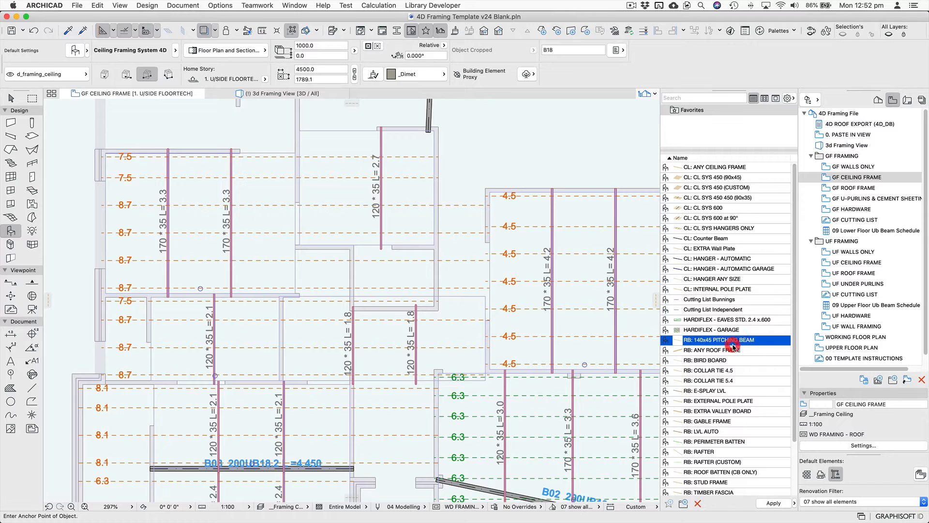
pyautogui.click(749, 259)
pyautogui.doubleClick(750, 259)
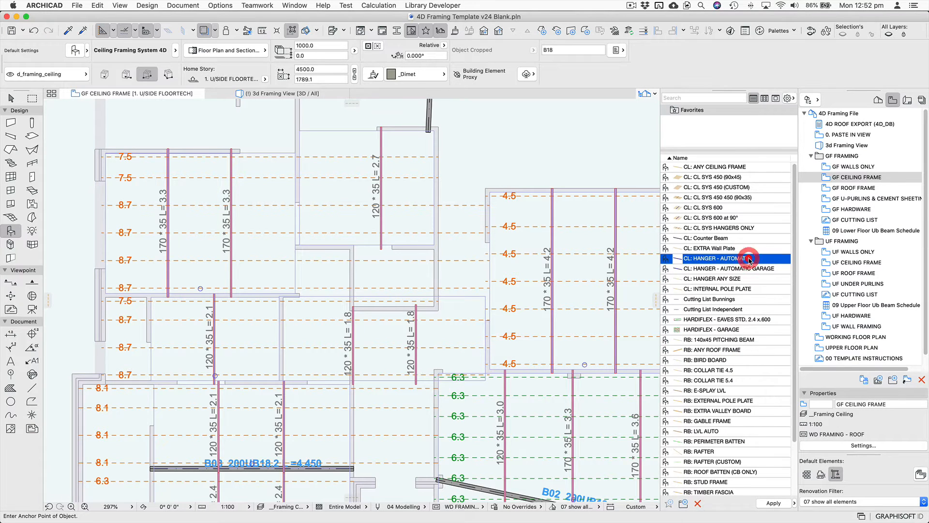
pyautogui.click(169, 75)
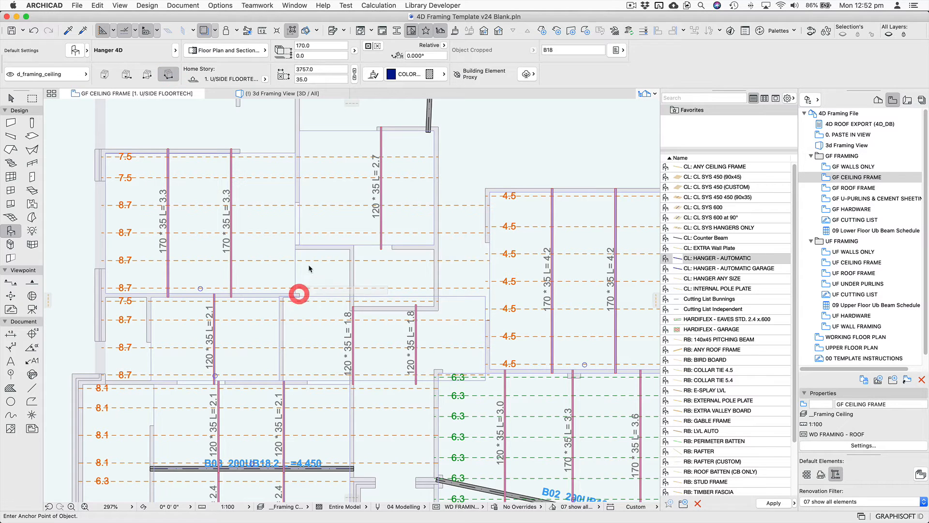
pyautogui.click(303, 249)
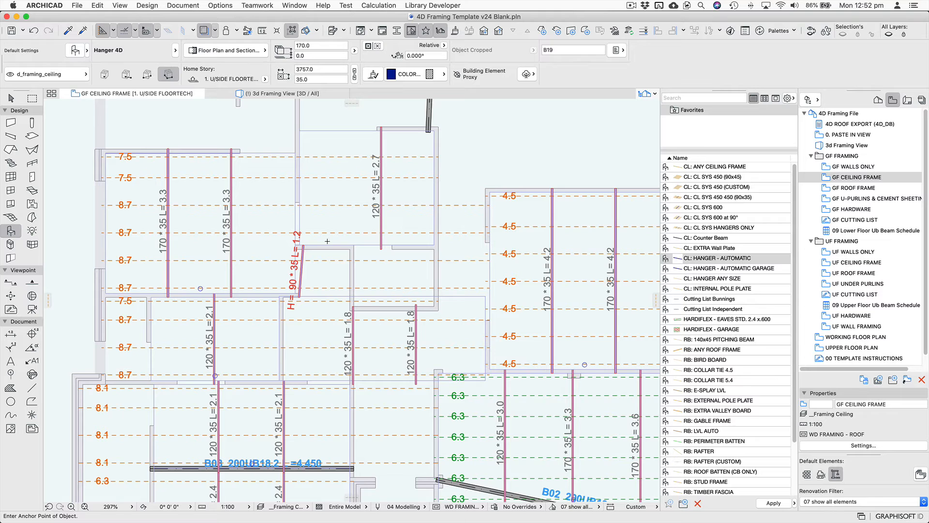
# Using the CL: CL SYS 600 favourite, place a 5328.6 by 3408.4 mm ceiling frame from the 4.5 joist room's upper right corner to beam B03
pyautogui.scroll(3, 328, 241)
pyautogui.scroll(5, 319, 358)
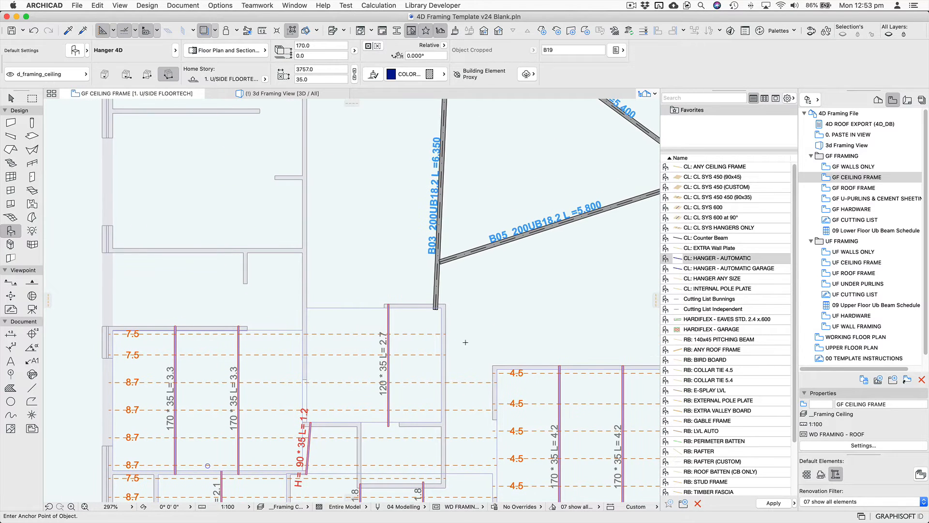
pyautogui.hscroll(5, 466, 343)
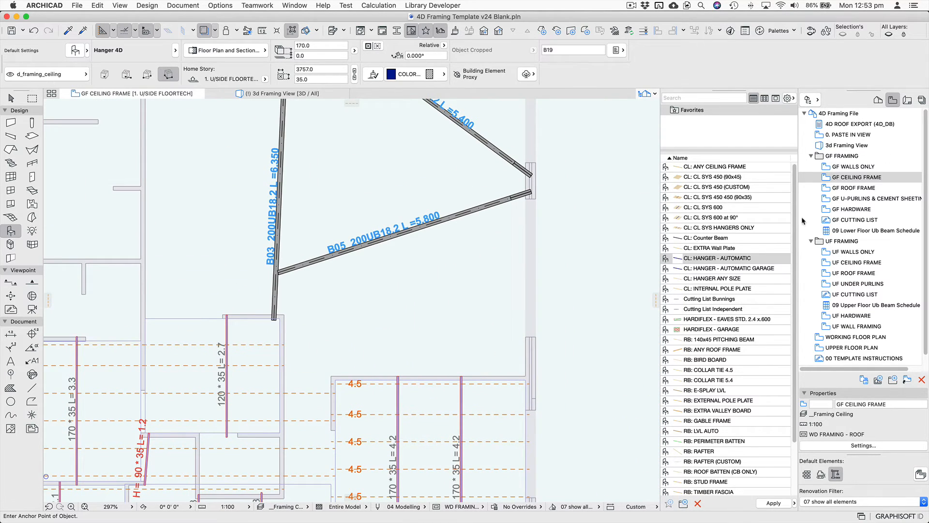
pyautogui.doubleClick(727, 211)
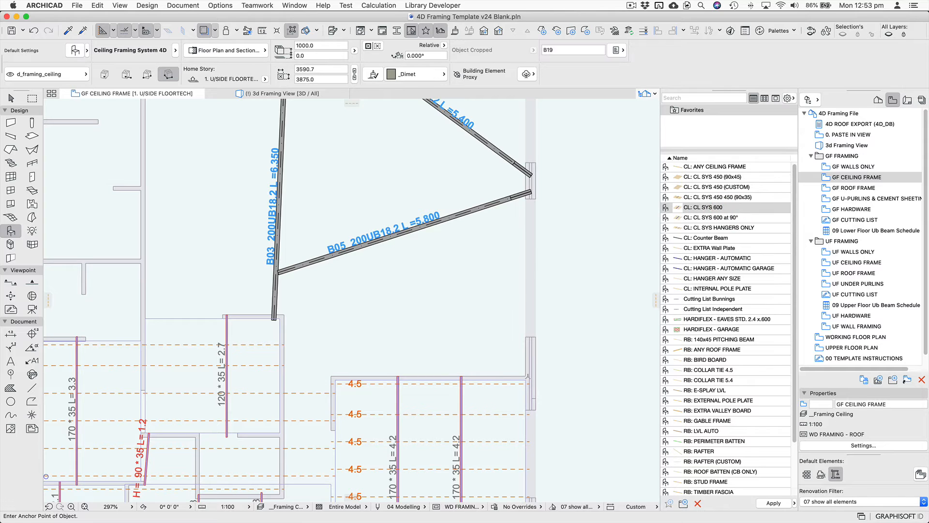
pyautogui.click(525, 376)
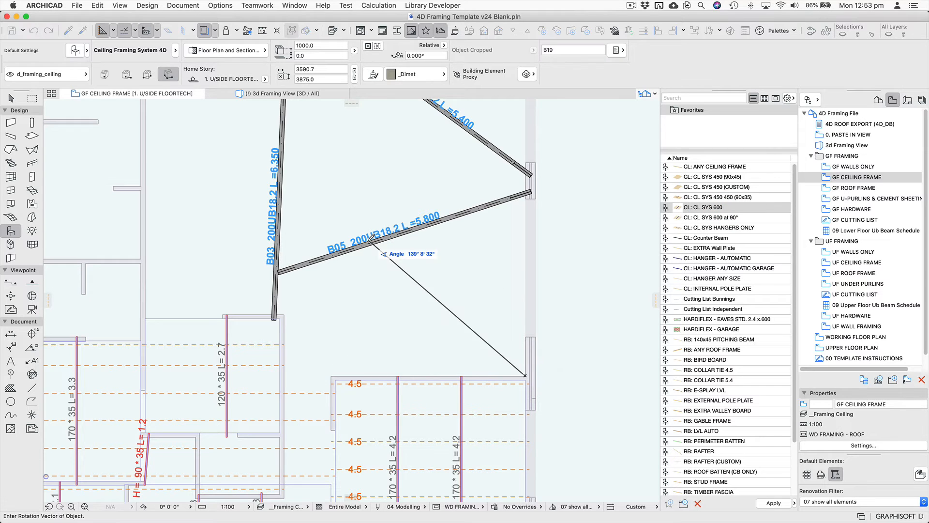
pyautogui.click(147, 74)
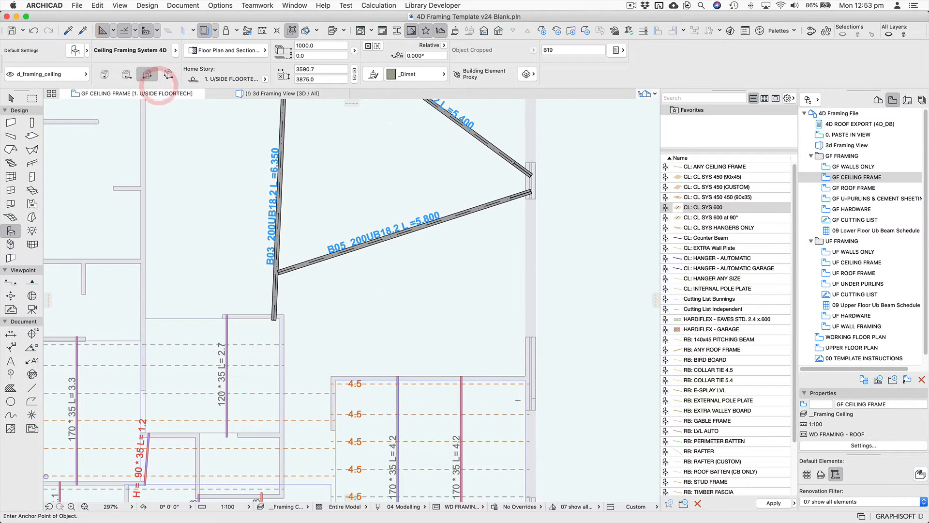
pyautogui.click(525, 375)
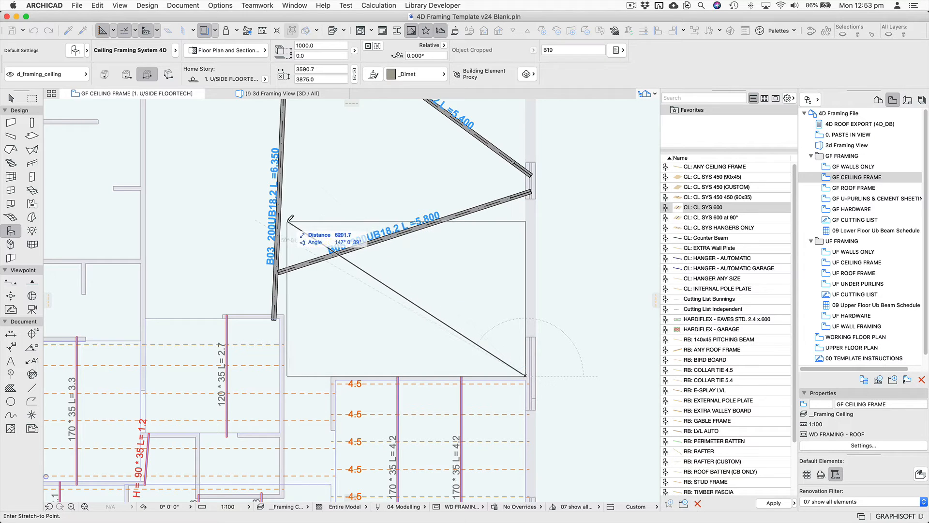
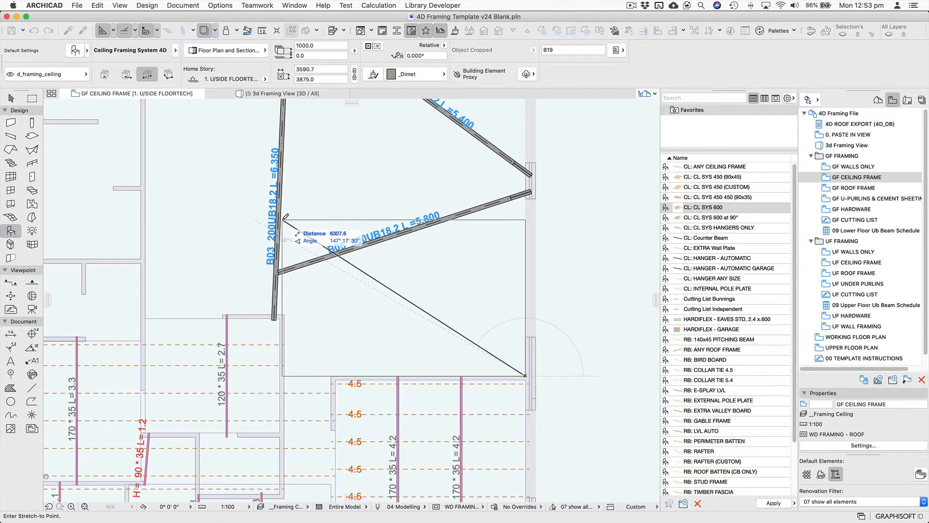
pyautogui.click(285, 218)
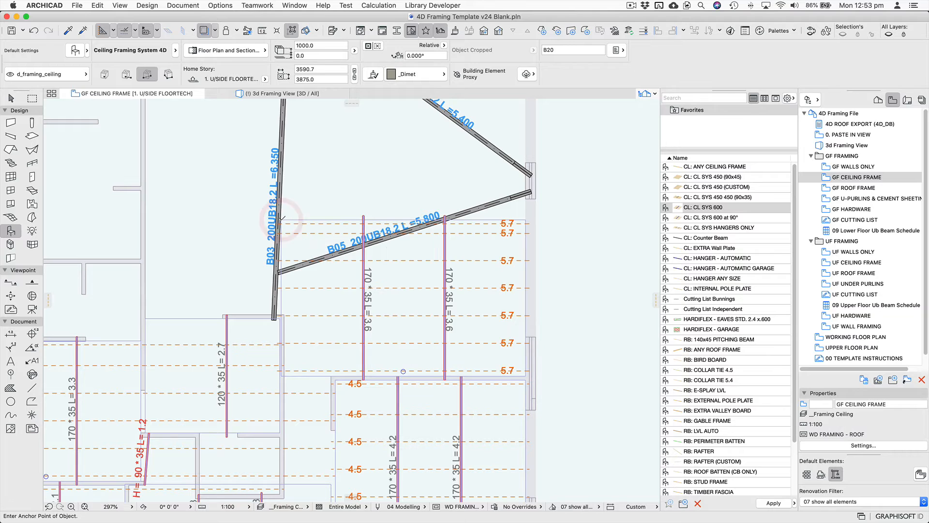
# Shorten the top of the new frame's left hanger to beam B05
pyautogui.keyDown('shift'); pyautogui.click(365, 217); pyautogui.keyUp('shift')
pyautogui.keyDown('shift'); pyautogui.click(364, 217); pyautogui.keyUp('shift')
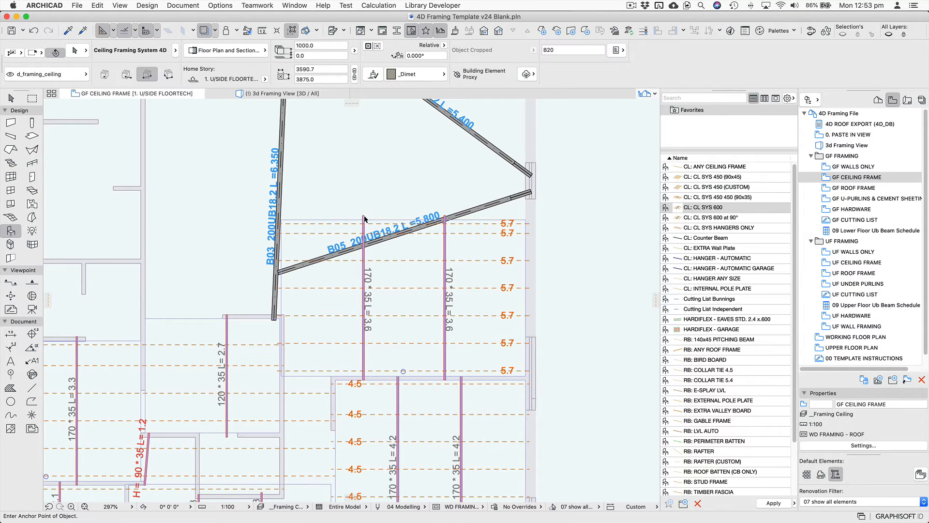
pyautogui.keyDown('shift'); pyautogui.click(365, 217); pyautogui.keyUp('shift')
pyautogui.keyDown('shift'); pyautogui.click(363, 218); pyautogui.keyUp('shift')
pyautogui.click(363, 219)
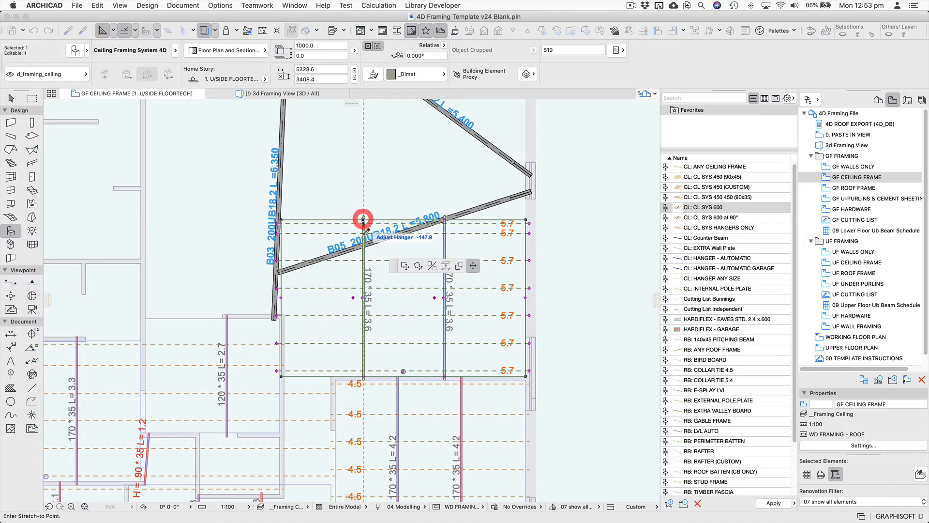
pyautogui.click(364, 246)
pyautogui.press('Escape')
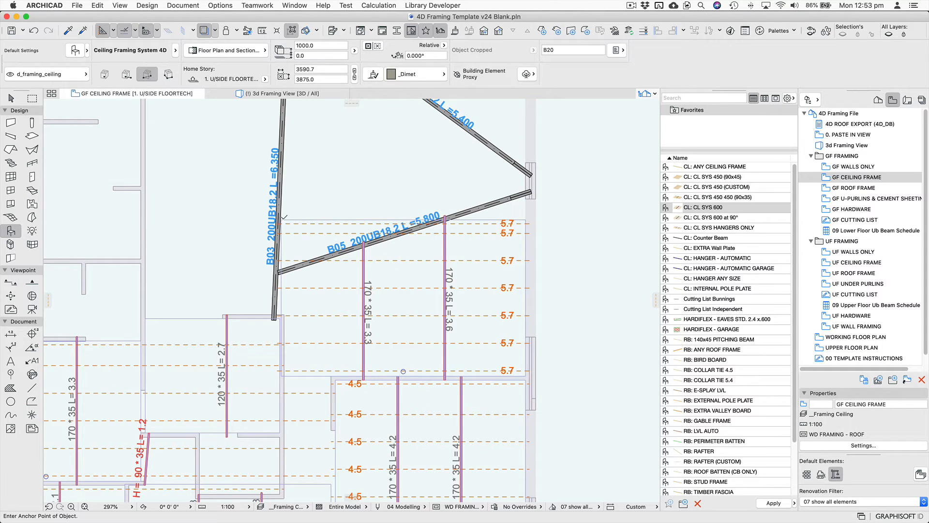
# Place a second CL: CL SYS 600 frame above the first, from beam B03 to the outer wall, with a 6195.2 mm diagonal at 30°
pyautogui.click(281, 222)
pyautogui.scroll(5, 426, 174)
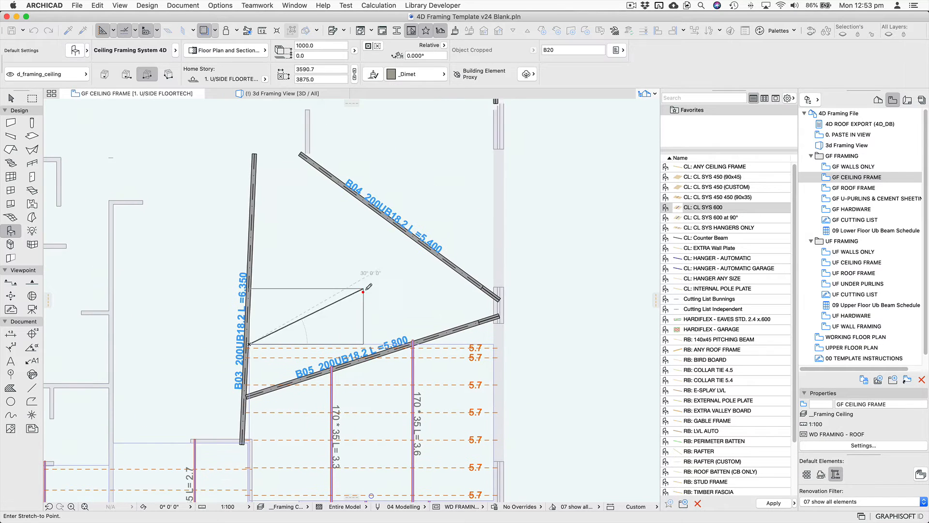
pyautogui.scroll(3, 434, 182)
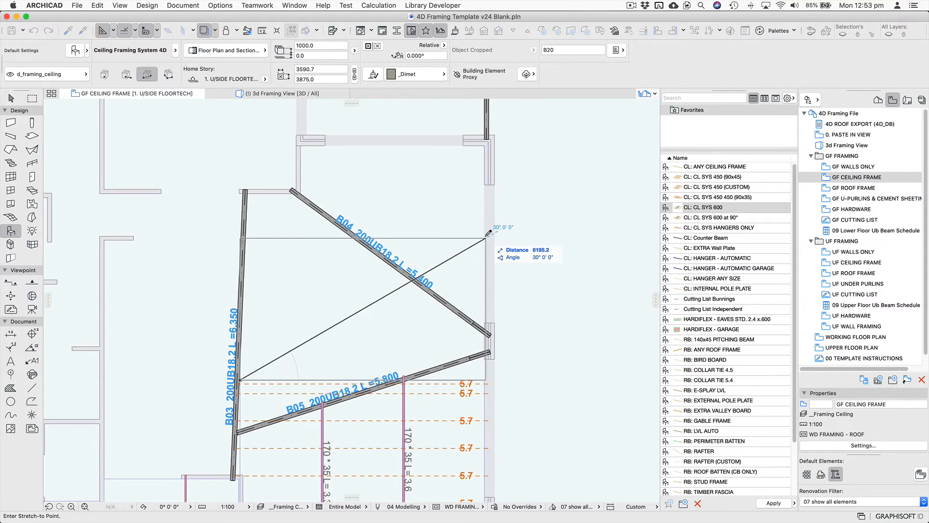
pyautogui.click(486, 238)
pyautogui.scroll(5, 475, 222)
pyautogui.hscroll(-2, 475, 222)
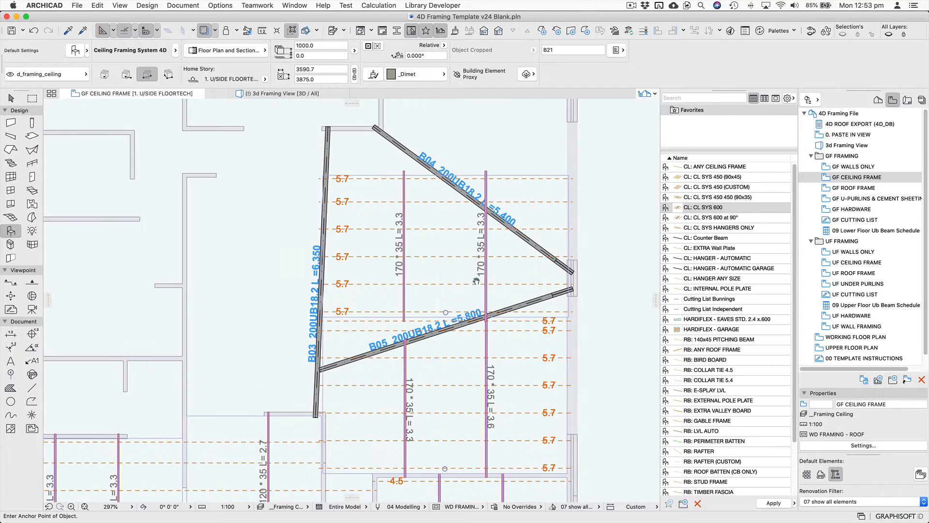
# Turn off Extra End Joist for the lower frame with the 5.7 joists
pyautogui.doubleClick(482, 334)
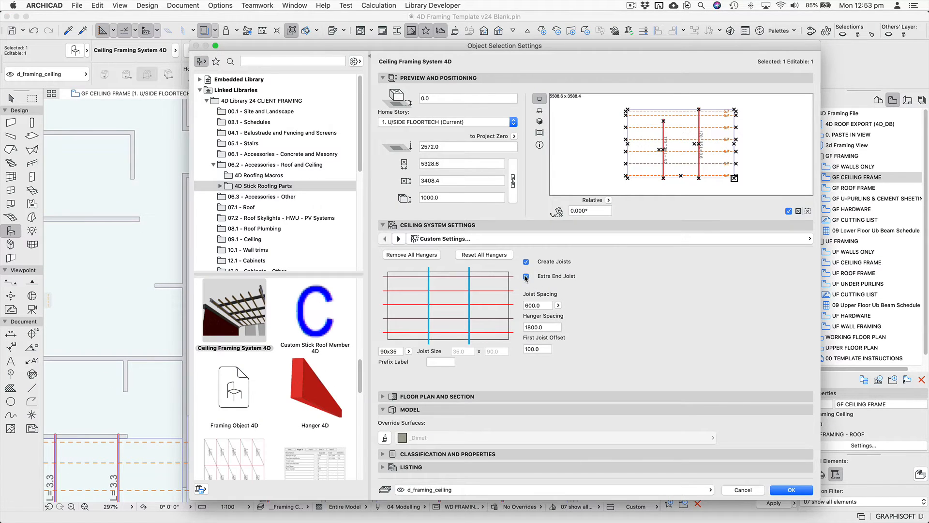
pyautogui.click(526, 276)
pyautogui.press('Return')
pyautogui.press('Escape')
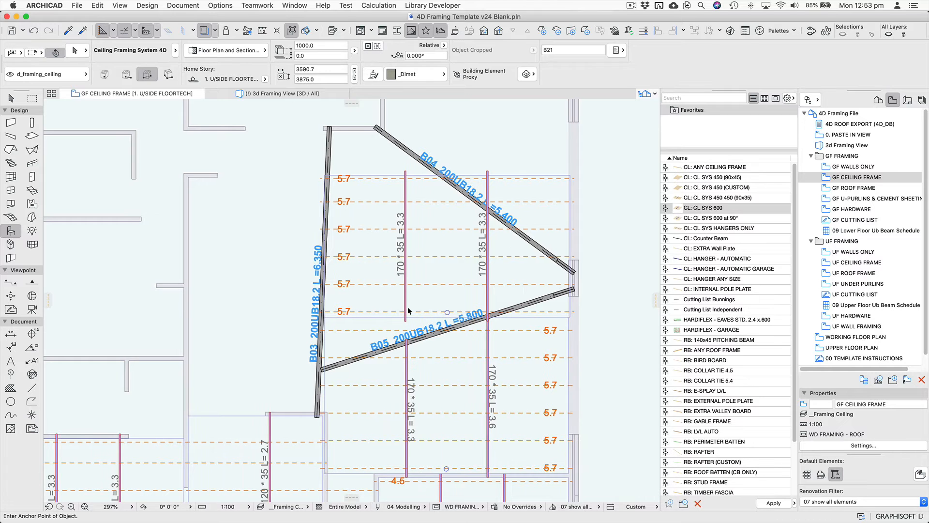
# Extend the upper frame's left hanger to beams B05 and B04, and trim its right hanger's top end to beam B04
pyautogui.keyDown('shift'); pyautogui.click(407, 309); pyautogui.keyUp('shift')
pyautogui.keyDown('shift'); pyautogui.click(406, 313); pyautogui.keyUp('shift')
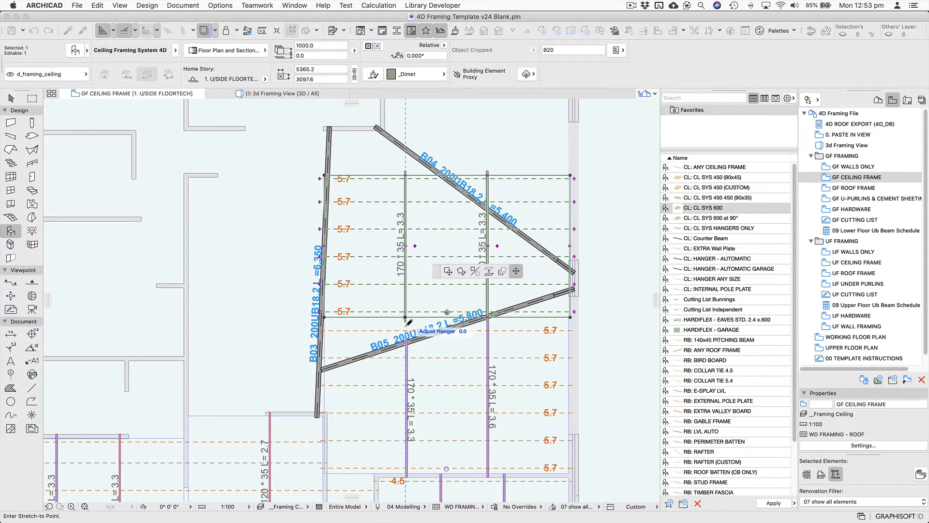
pyautogui.click(405, 343)
pyautogui.click(446, 312)
pyautogui.click(488, 173)
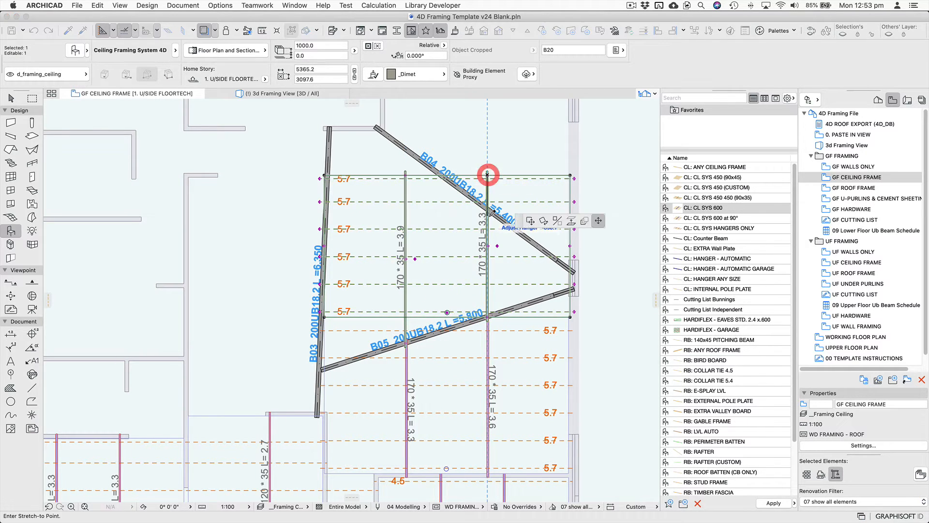
pyautogui.click(487, 209)
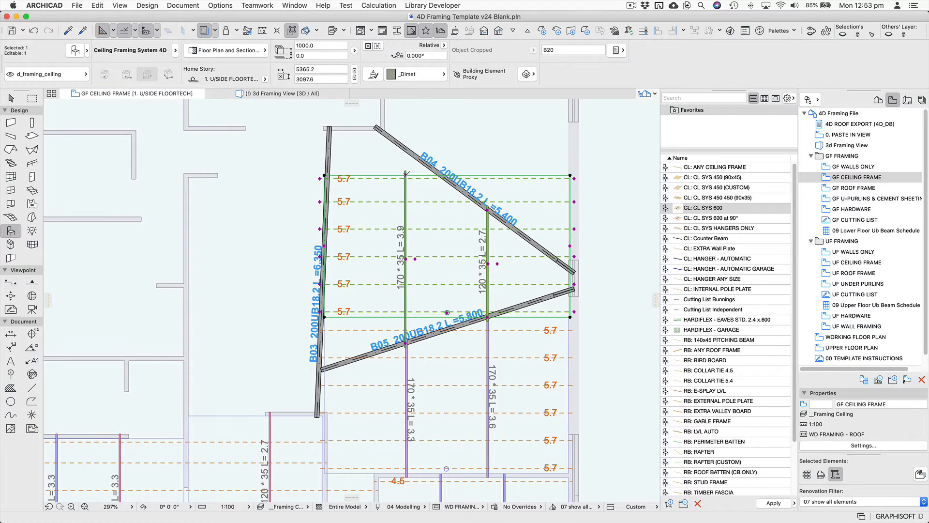
pyautogui.click(405, 172)
pyautogui.click(406, 150)
pyautogui.moveTo(520, 171); pyautogui.dragTo(509, 226, button='middle')
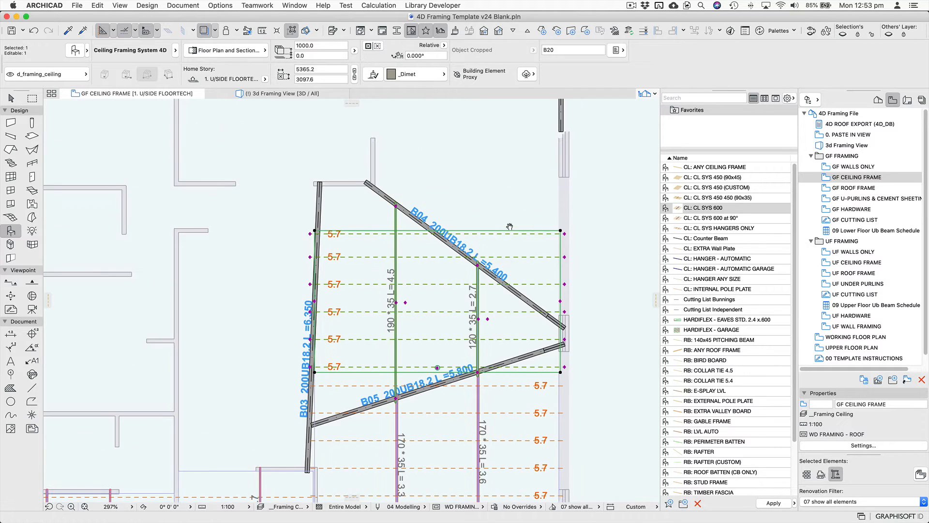
# Stretch the upper frame to 5365.2 by 4044.2 mm and trim the tops of both its hangers back to beam B04
pyautogui.click(562, 230)
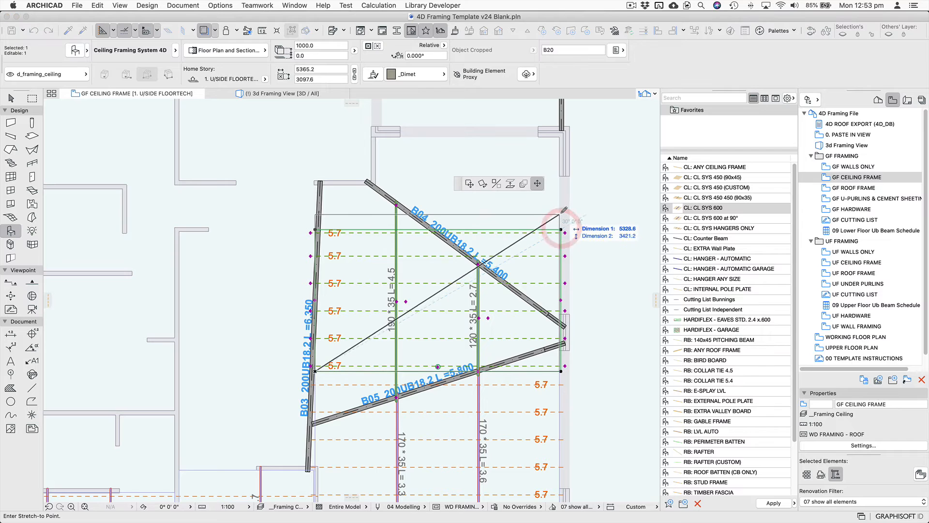
pyautogui.click(562, 185)
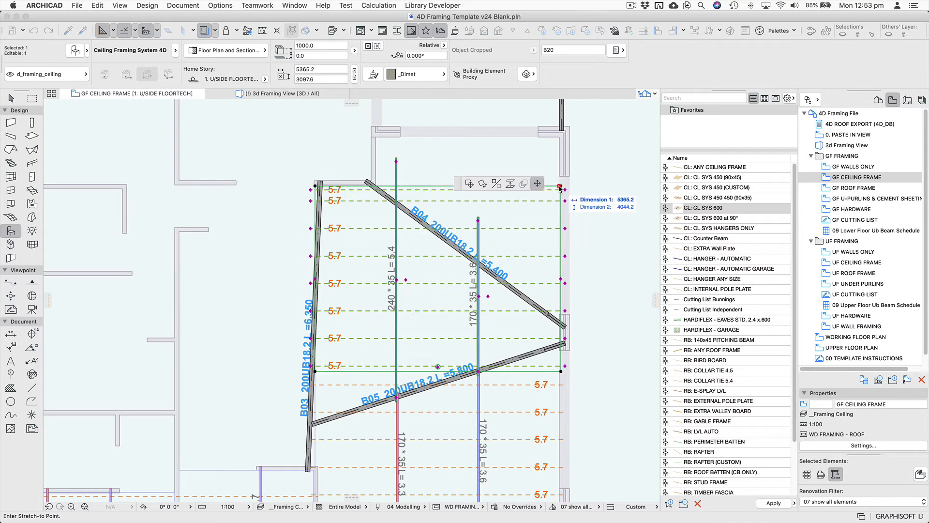
pyautogui.click(397, 160)
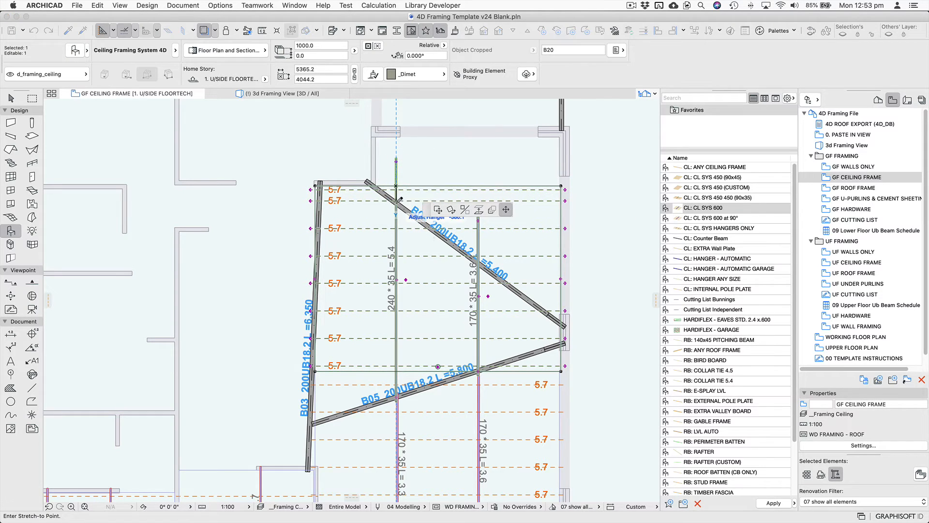
pyautogui.click(397, 202)
pyautogui.click(478, 218)
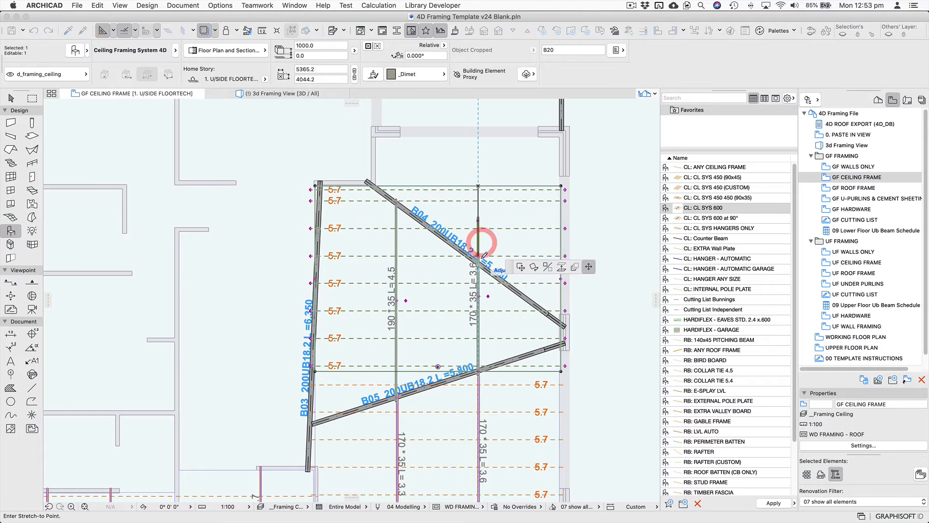
pyautogui.click(478, 260)
pyautogui.click(586, 218)
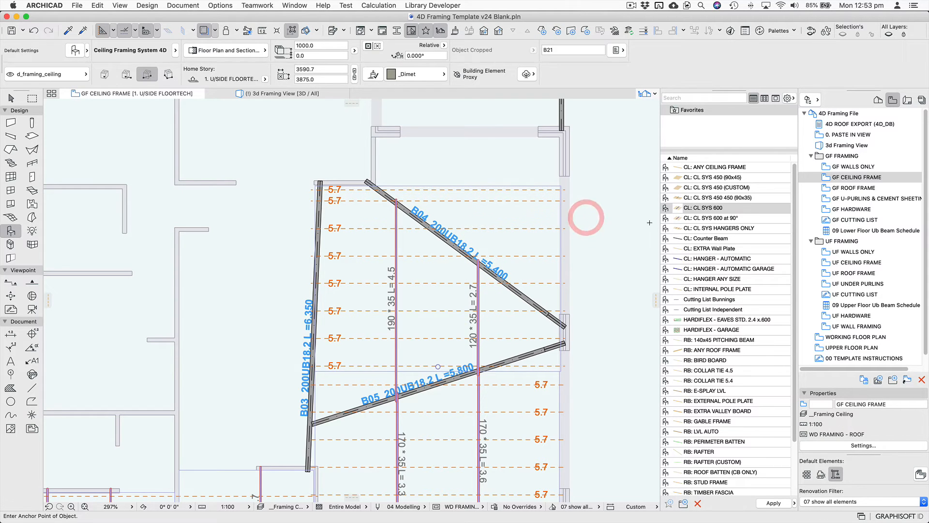
# Using the CL: CL SYS 600 favourite, place a 4010 by 1045 mm ceiling frame in the recess directly above the 5.7 frame
pyautogui.doubleClick(713, 208)
pyautogui.click(609, 188)
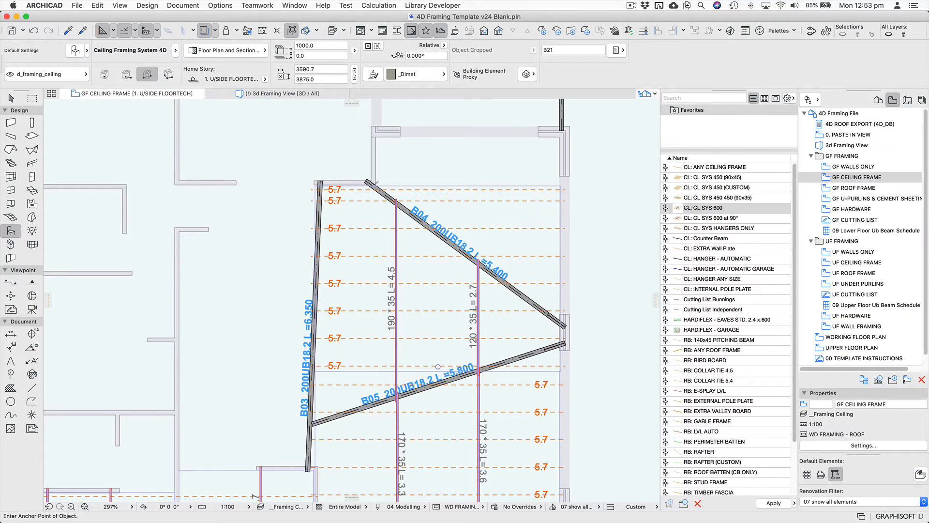
pyautogui.click(561, 136)
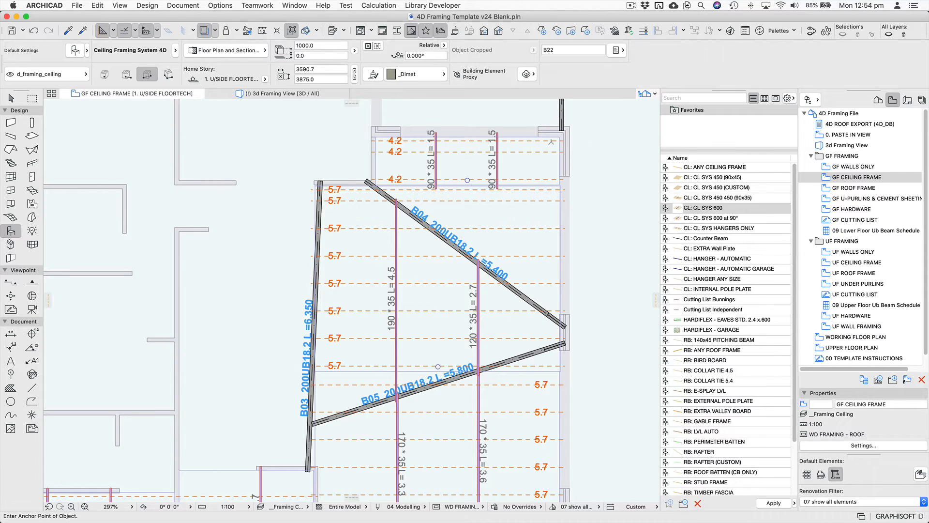
# Extend the lower ends of both hangers in the new 4.2 joist frame down to beam B04
pyautogui.click(498, 180)
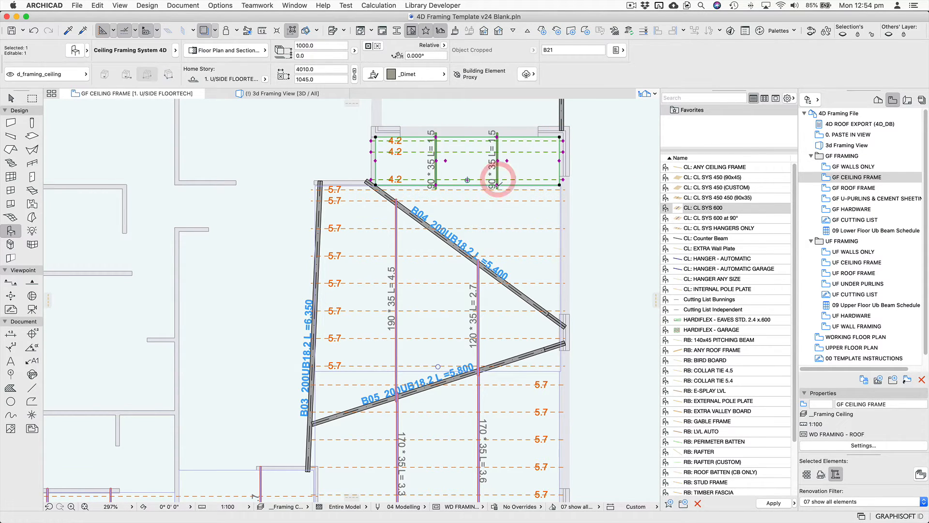
pyautogui.click(497, 274)
pyautogui.click(435, 185)
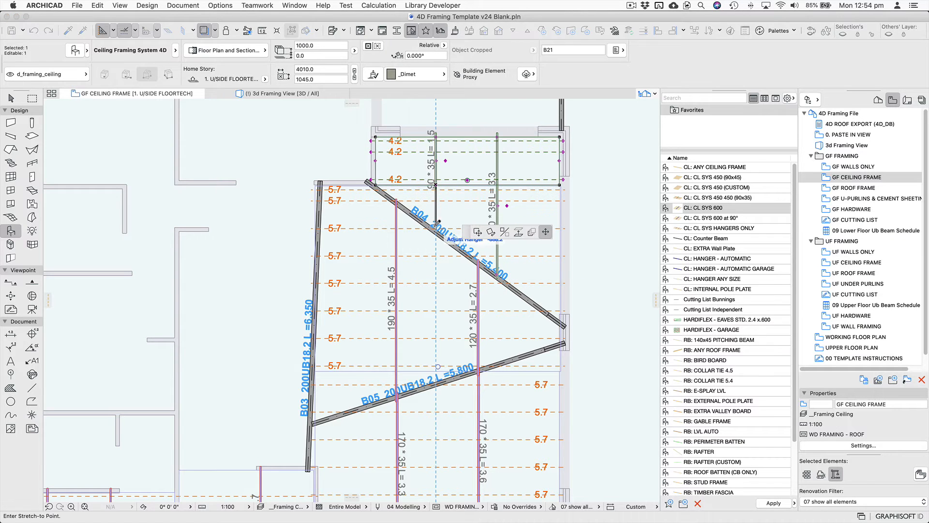
pyautogui.click(436, 233)
pyautogui.press('Escape')
# Extend all joists of the 5365.2 by 4044.2 mm frame past beam B03 to the wall on its left
pyautogui.moveTo(400, 293); pyautogui.dragTo(438, 244, button='middle')
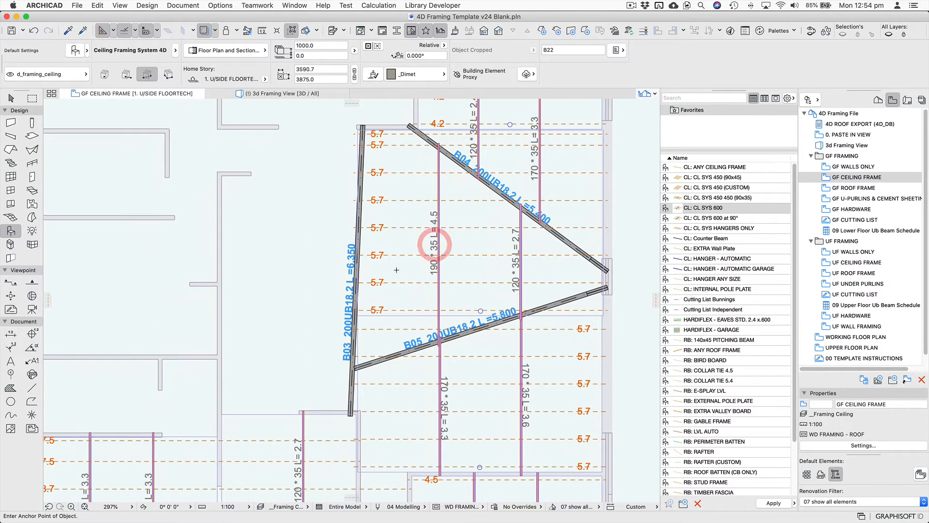
pyautogui.moveTo(399, 269); pyautogui.dragTo(514, 269, button='middle')
pyautogui.moveTo(435, 295)
pyautogui.mouseDown(button='middle')
pyautogui.moveTo(358, 297)
pyautogui.moveTo(447, 302)
pyautogui.moveTo(426, 297)
pyautogui.mouseUp(button='middle')
pyautogui.scroll(-2, 374, 289)
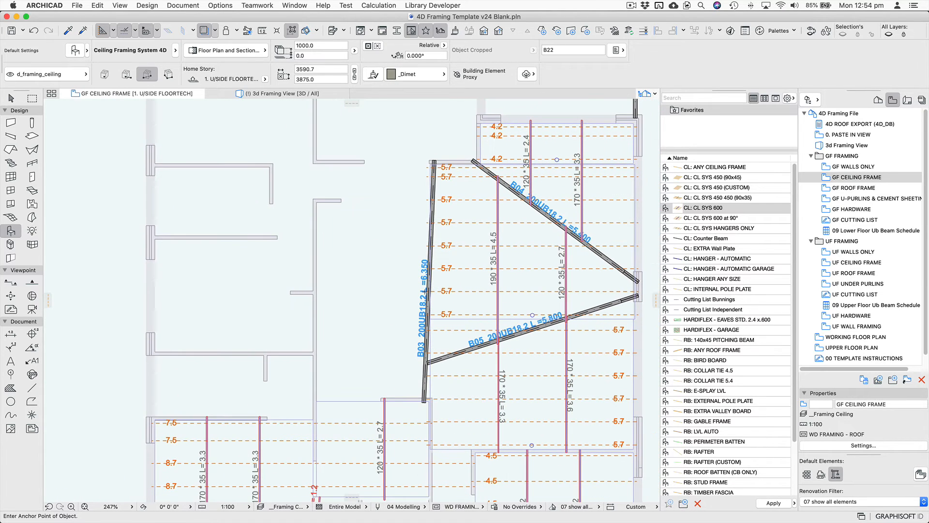
pyautogui.click(456, 314)
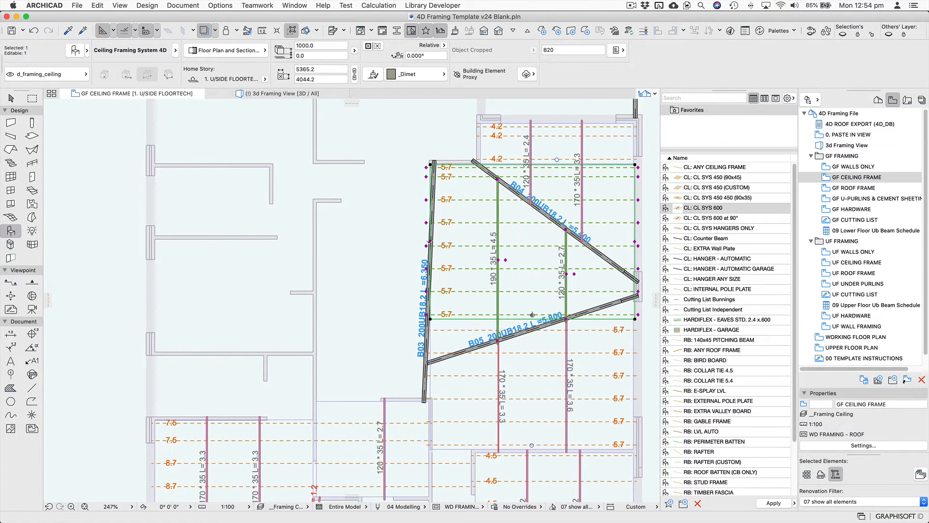
pyautogui.click(430, 242)
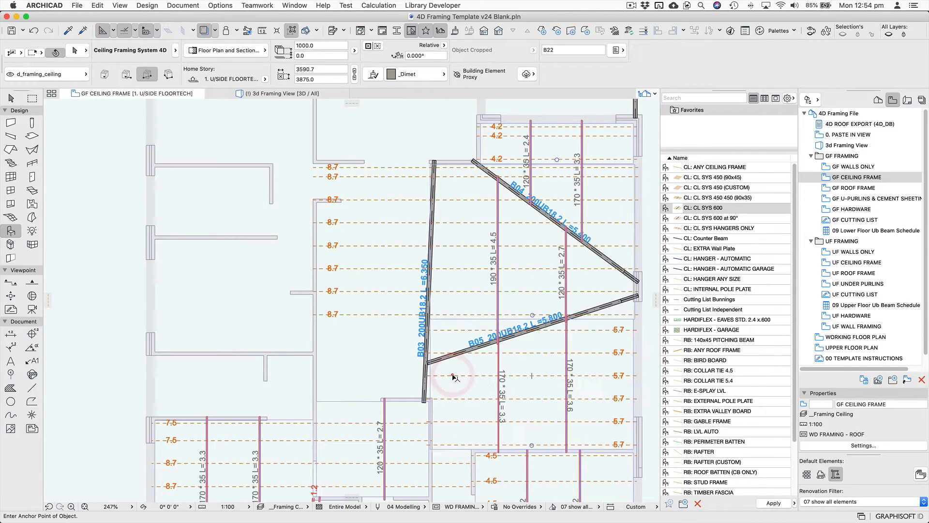
# Extend the four uppermost joists of the 5328.6 by 3408.4 mm frame individually past beam B03 to the wall on the left
pyautogui.click(430, 394)
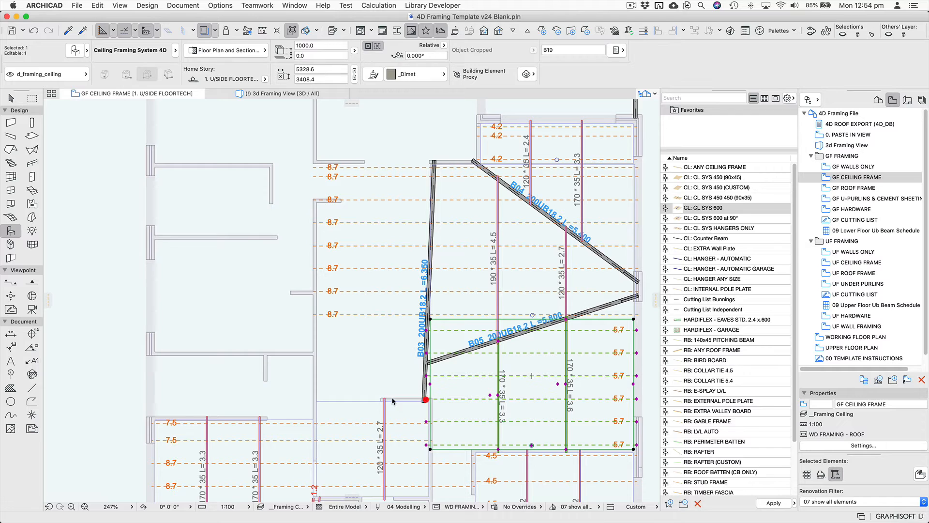
pyautogui.click(426, 399)
pyautogui.click(316, 399)
pyautogui.click(427, 376)
pyautogui.click(316, 375)
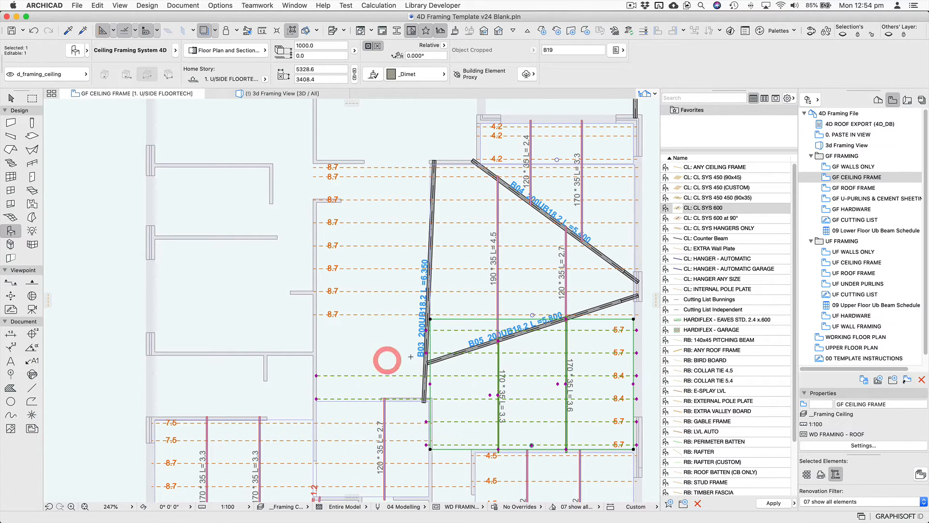
pyautogui.click(426, 353)
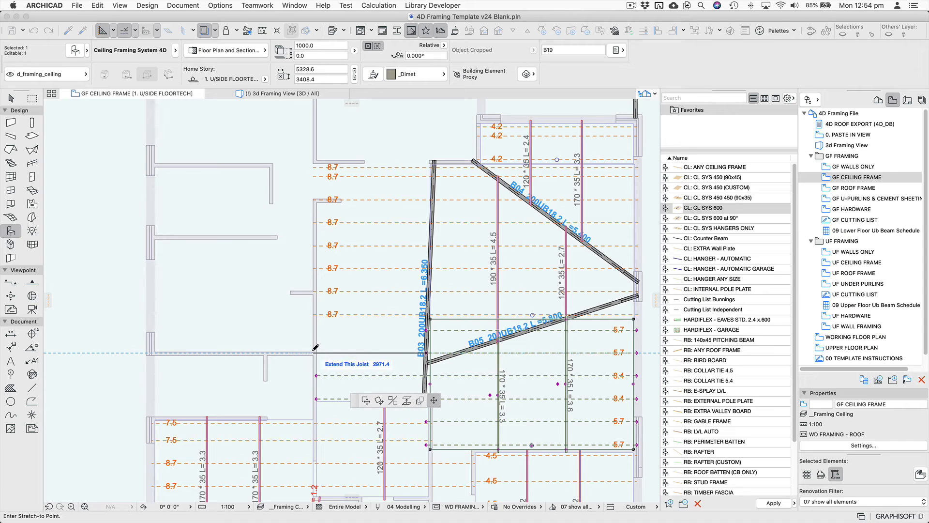
pyautogui.click(313, 352)
pyautogui.click(426, 330)
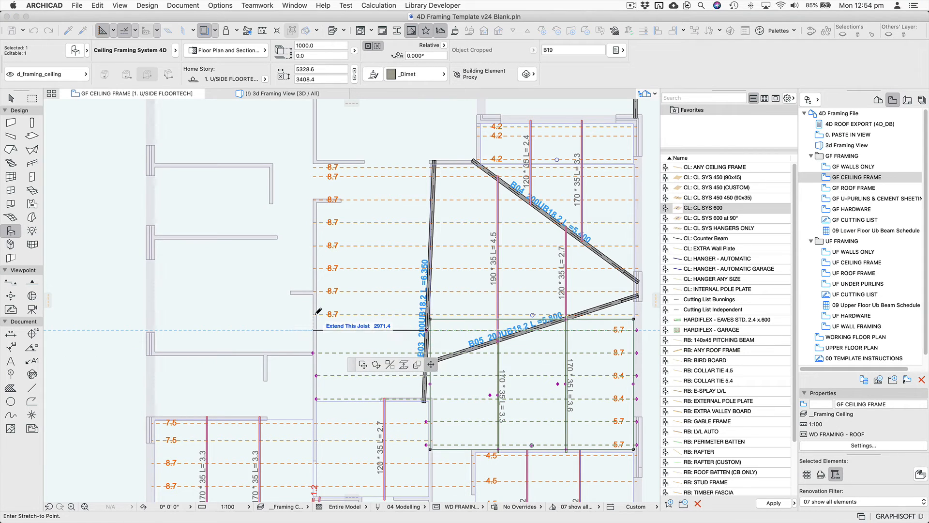
pyautogui.click(314, 330)
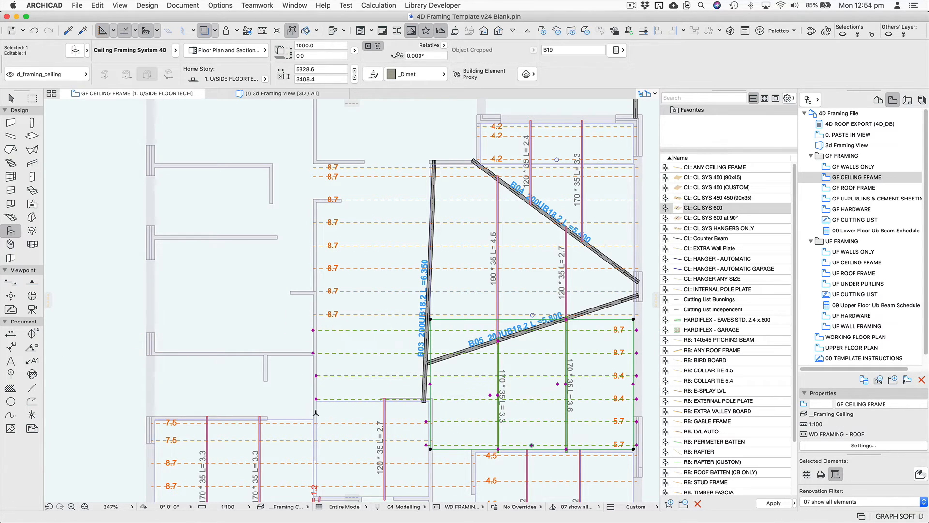
# Lengthen the two 8.4 joists of that frame so their left ends align with the two extended joists above, a 2971.4 mm extension
pyautogui.click(317, 399)
pyautogui.click(313, 353)
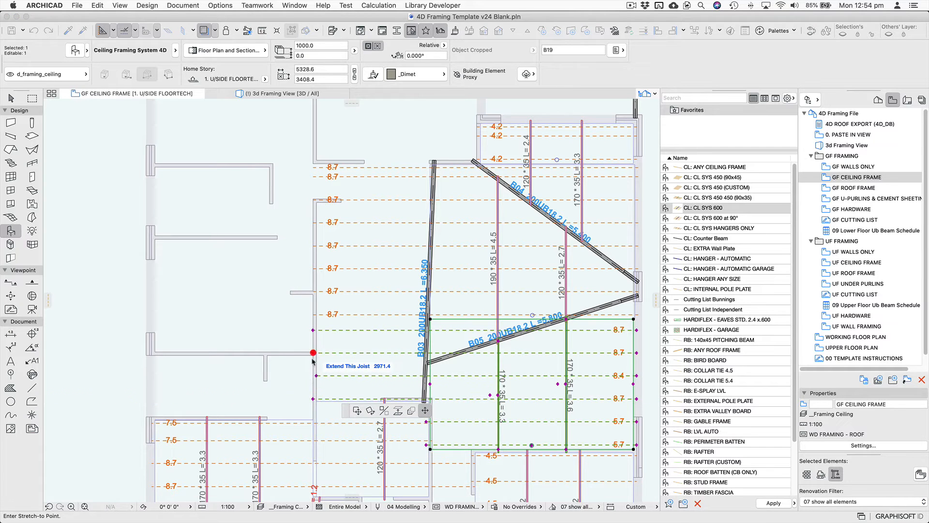
pyautogui.click(317, 376)
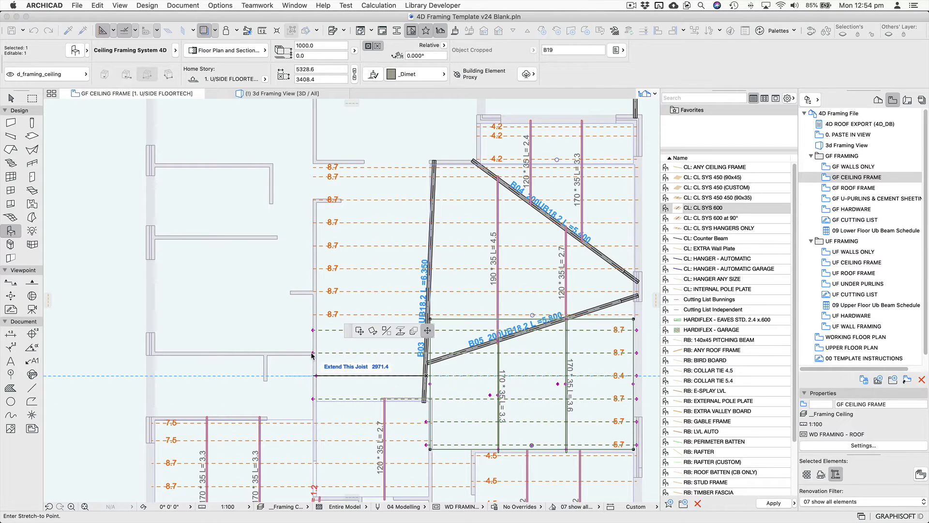
pyautogui.click(313, 353)
pyautogui.press('Escape')
pyautogui.press('Escape')
pyautogui.moveTo(396, 321); pyautogui.dragTo(388, 332, button='middle')
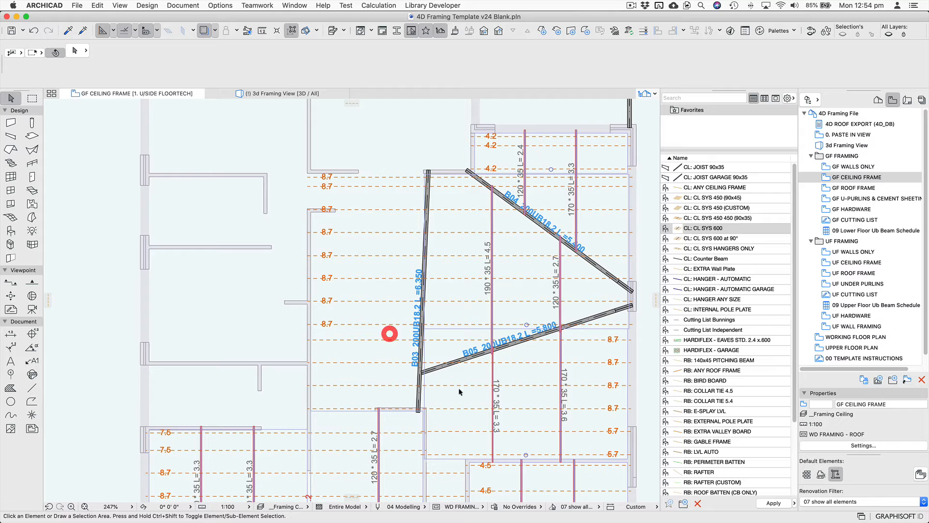
# Using the CL: Counter Beam favourite with rotated placement, place a counter beam across the extended joists from the left wall to beam B03
pyautogui.click(759, 320)
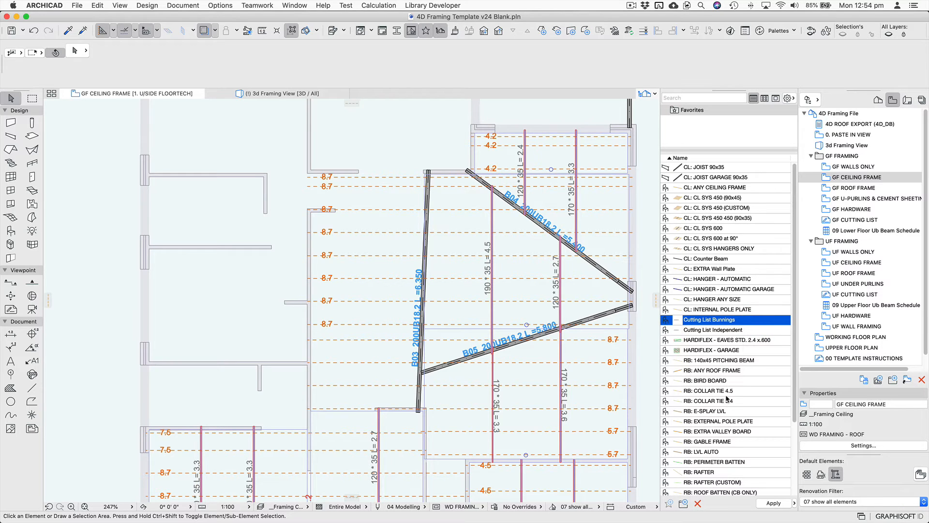
pyautogui.doubleClick(707, 262)
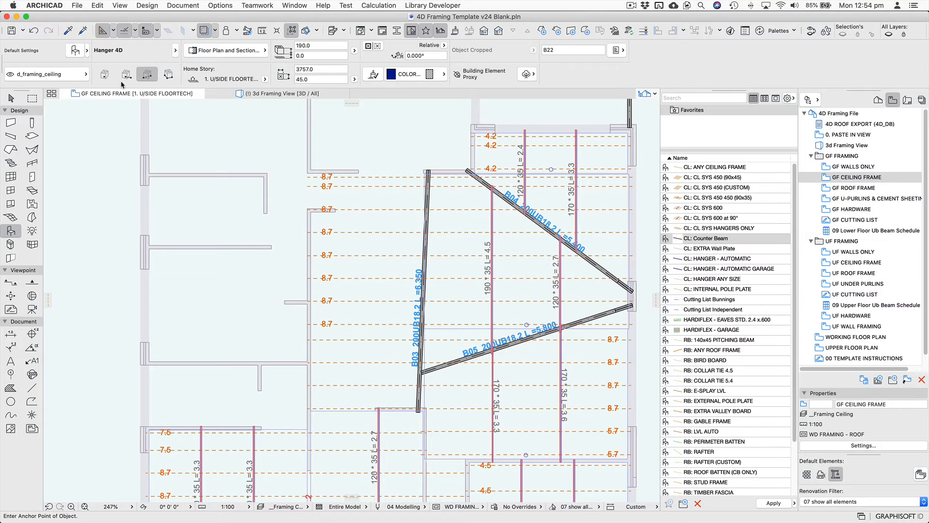
pyautogui.click(171, 73)
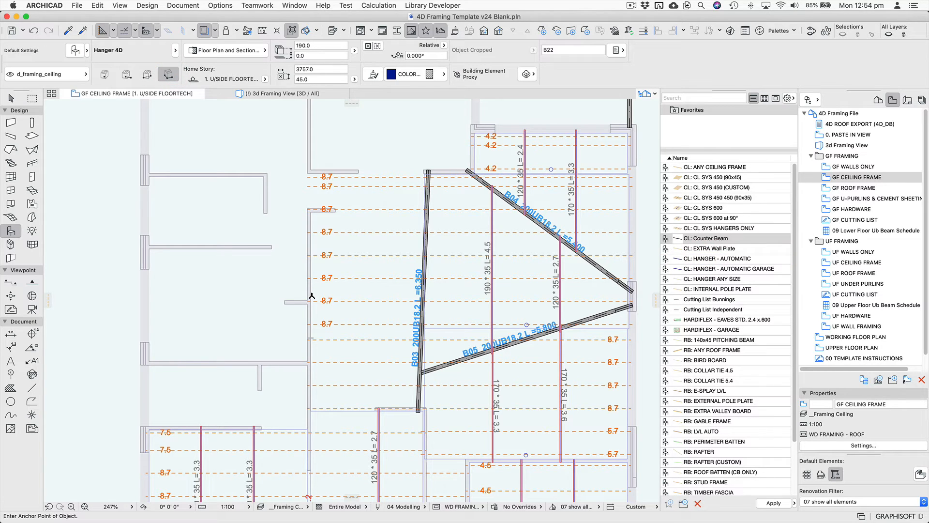
pyautogui.click(311, 295)
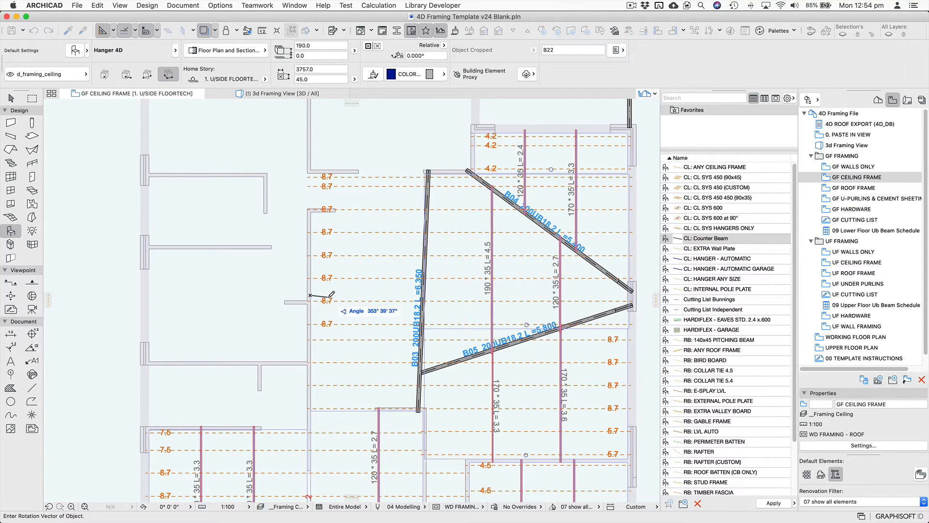
pyautogui.click(422, 294)
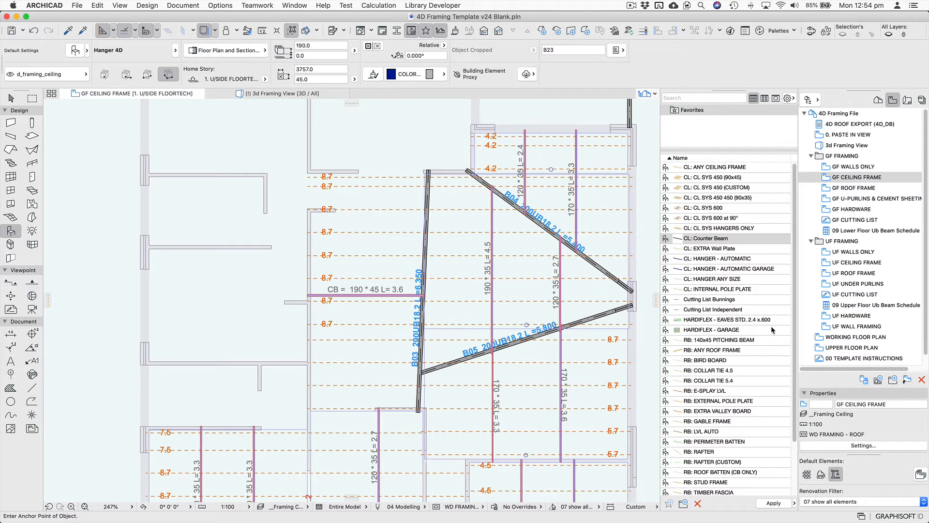
# Using the CL: CL SYS HANGERS ONLY favourite with diagonal placement, add a hanger frame below the counter beam, between the left wall and B03
pyautogui.doubleClick(746, 225)
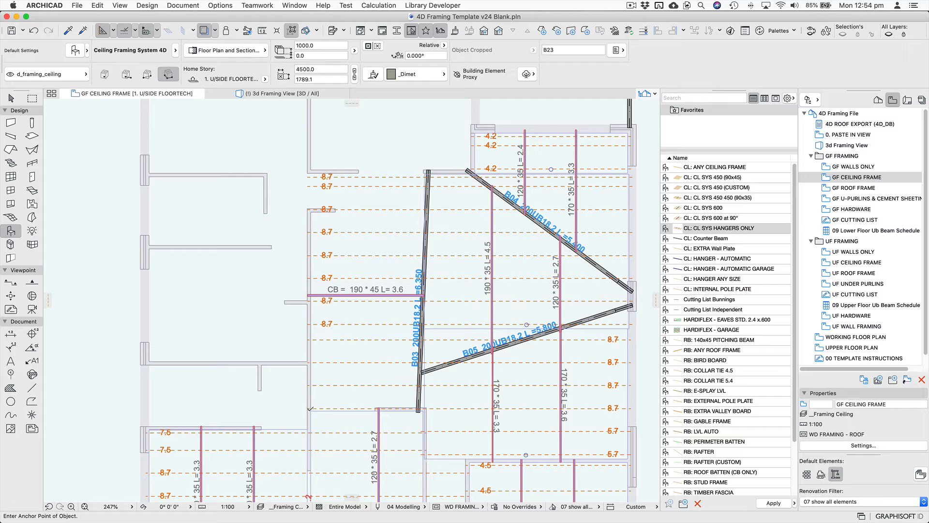
pyautogui.click(307, 408)
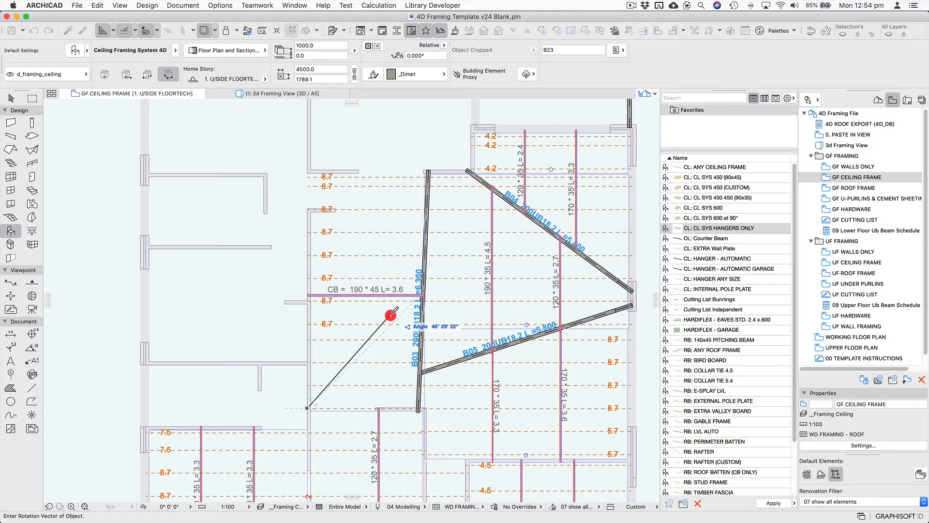
pyautogui.click(148, 75)
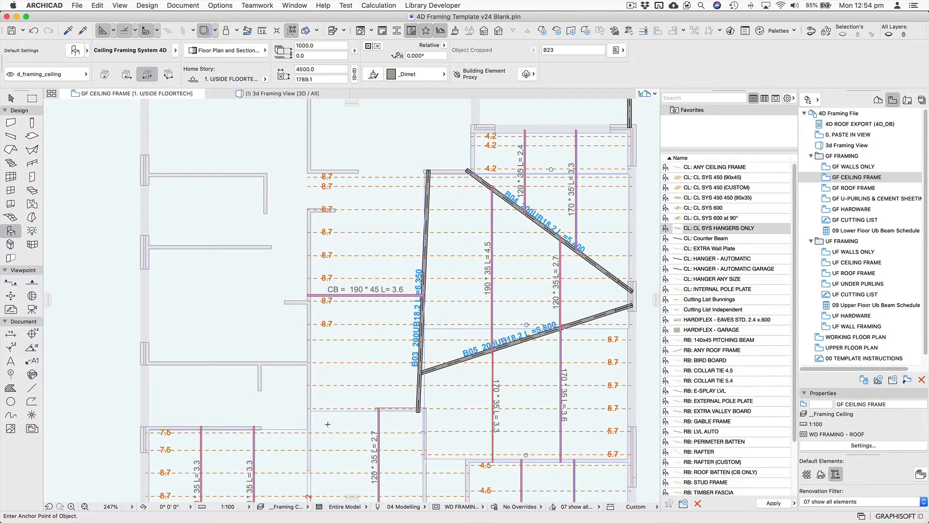
pyautogui.click(421, 296)
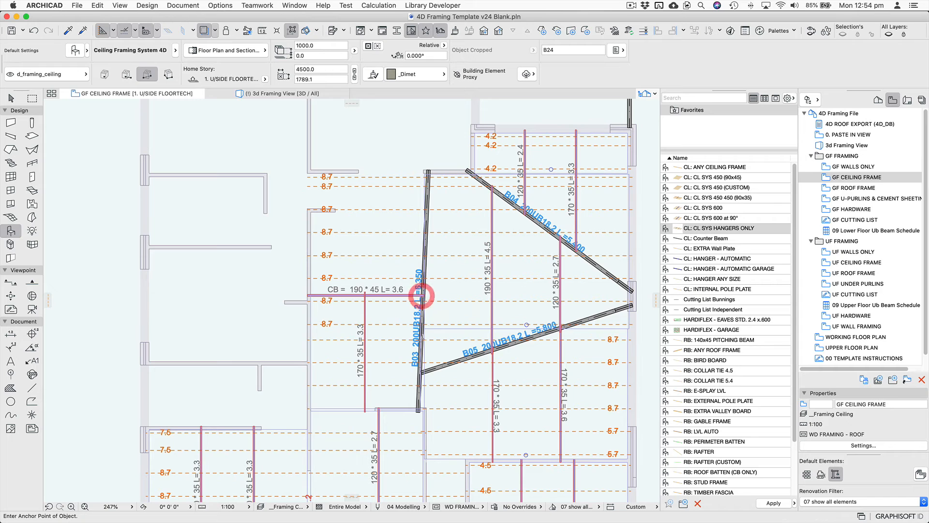
# Add a CL: CL SYS HANGERS ONLY frame above the counter beam, from its left end to the top of beam B03
pyautogui.click(311, 293)
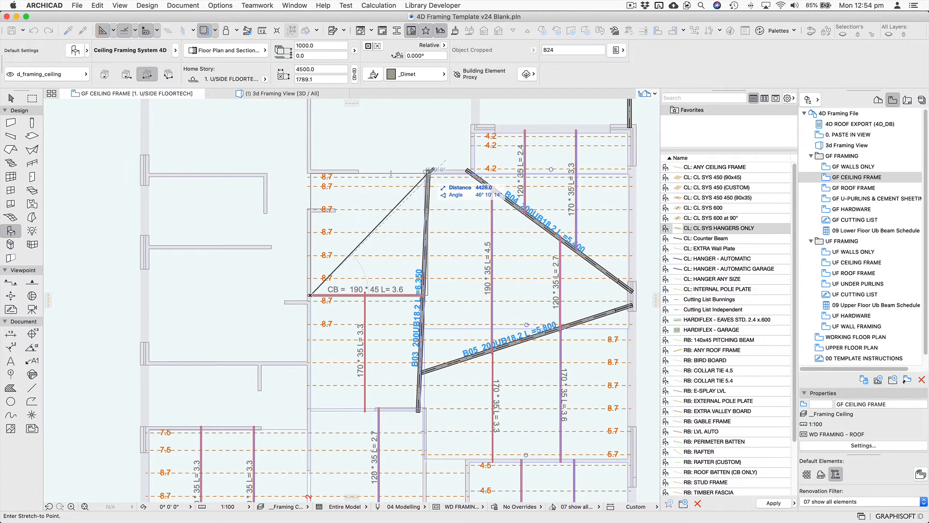
pyautogui.click(428, 172)
pyautogui.press('Escape')
pyautogui.rightClick(308, 316)
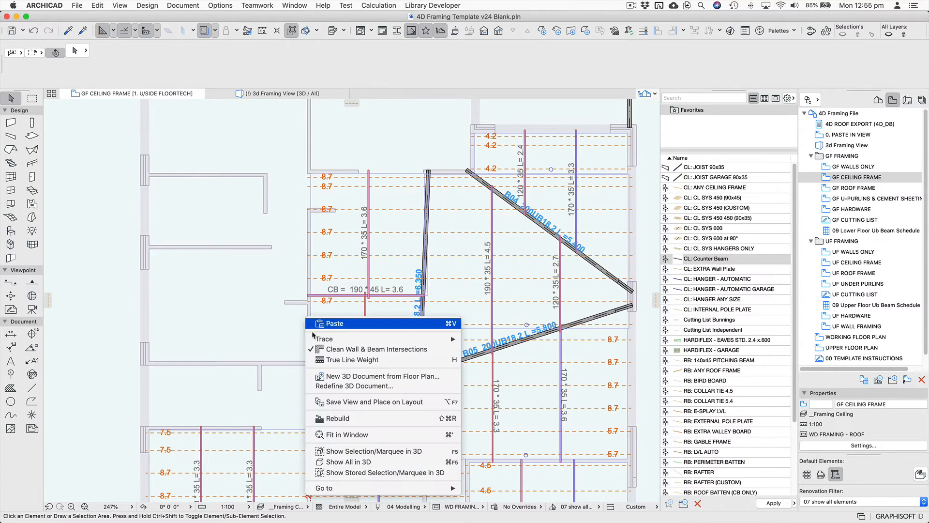
pyautogui.click(448, 231)
# Using the CL: CL SYS 600 favourite, place a 2850 by 1610 mm ceiling frame in the small left room and extend all its joists right to the wall
pyautogui.doubleClick(736, 228)
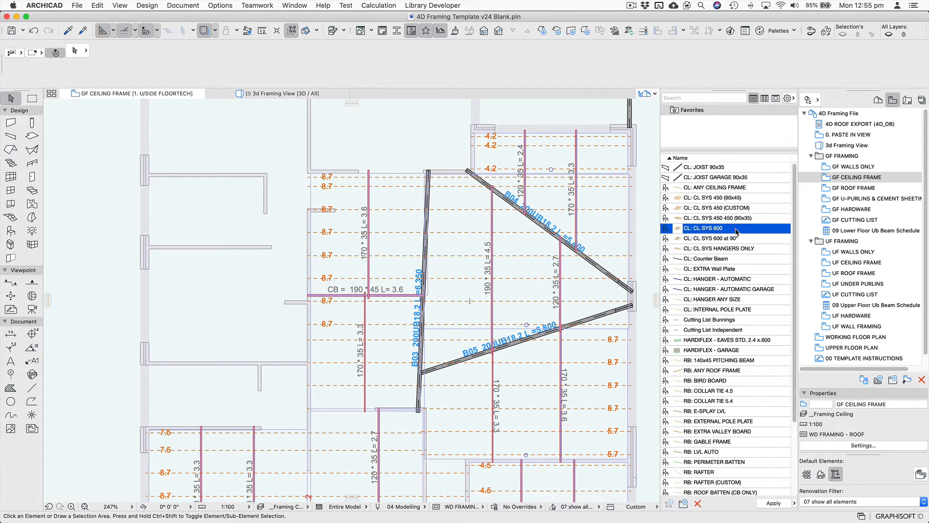
pyautogui.moveTo(279, 297); pyautogui.dragTo(345, 230, button='middle')
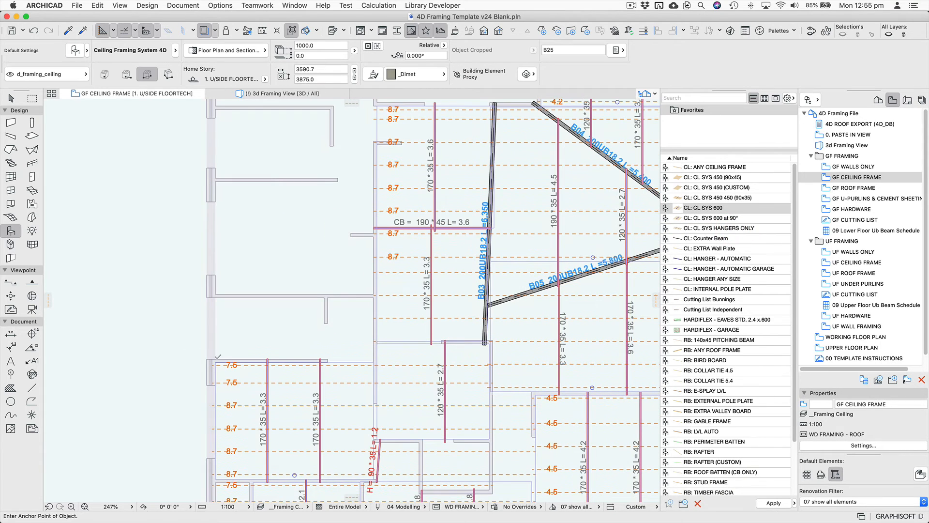
pyautogui.click(216, 360)
pyautogui.click(325, 297)
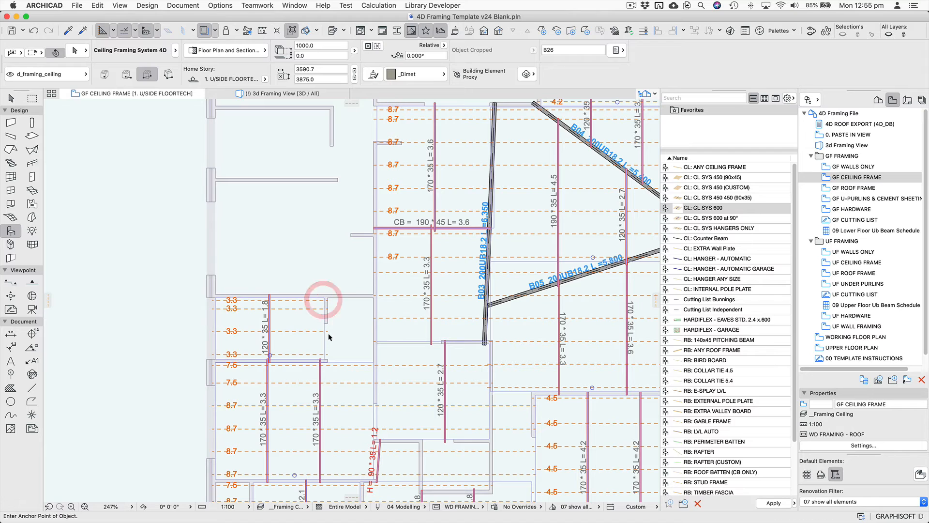
pyautogui.click(327, 334)
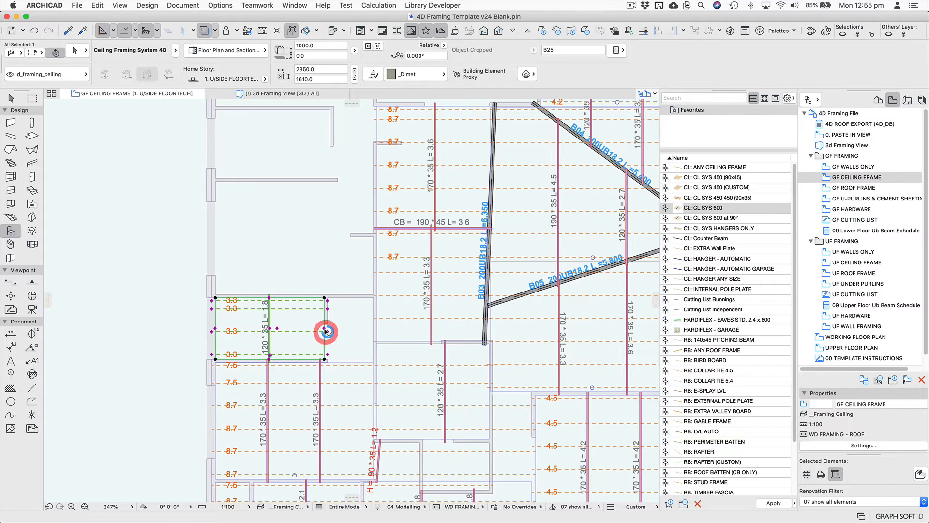
pyautogui.click(325, 328)
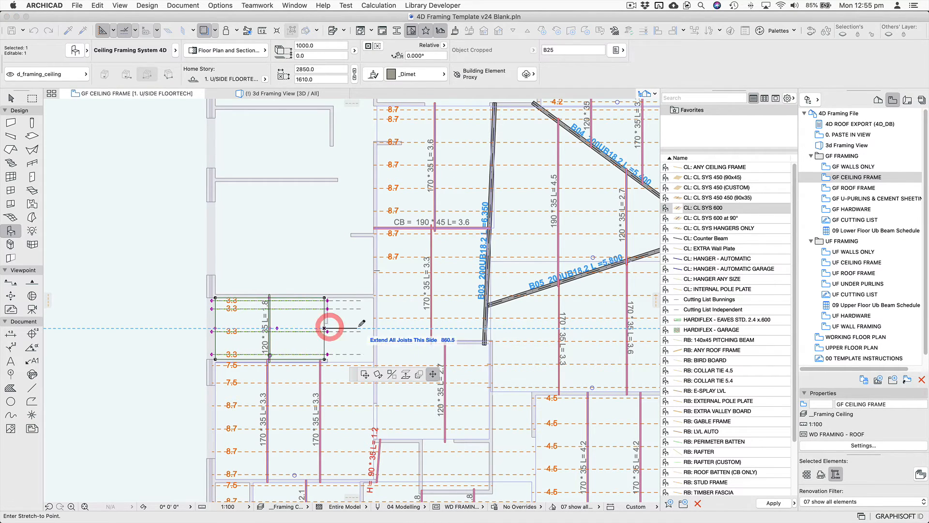
pyautogui.click(374, 330)
pyautogui.click(245, 230)
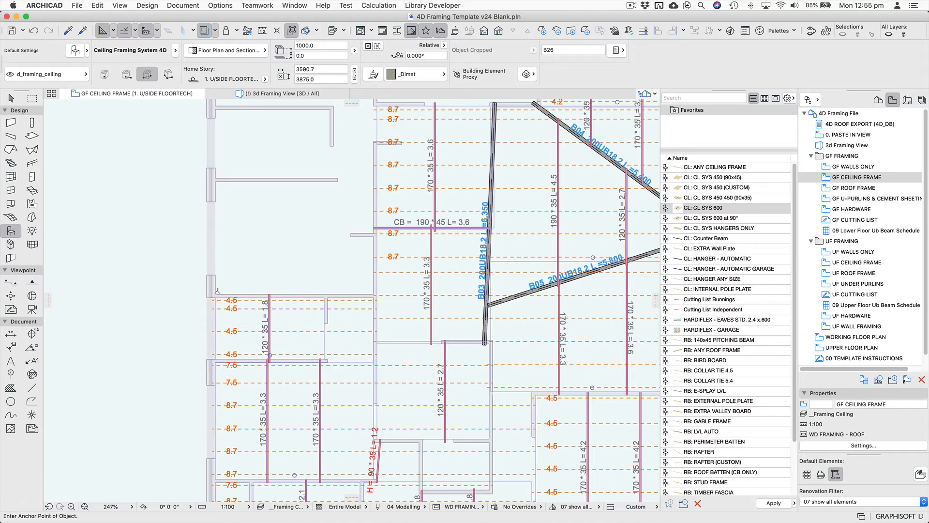
# Place a CL SYS 600 ceiling frame over the full width of the left room directly above the 2850 by 1610 mm frame
pyautogui.click(216, 291)
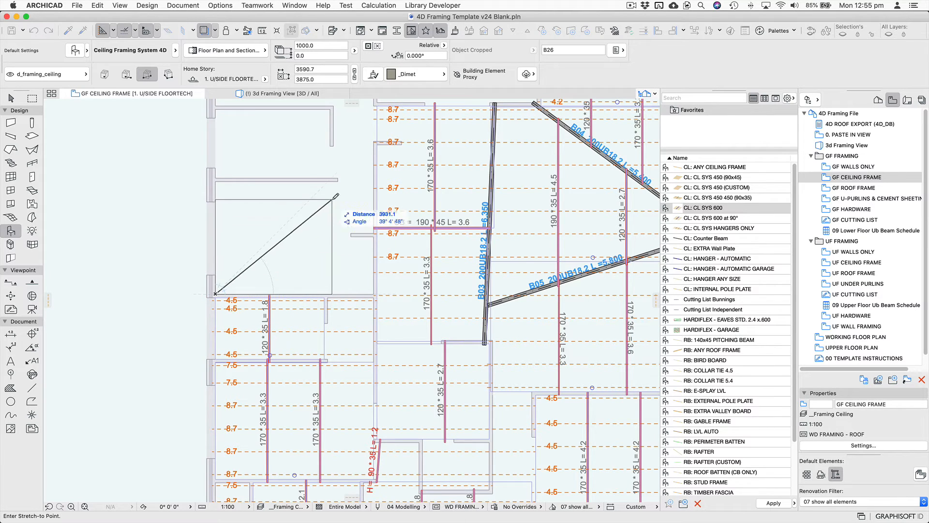
pyautogui.moveTo(323, 214); pyautogui.dragTo(280, 264, button='middle')
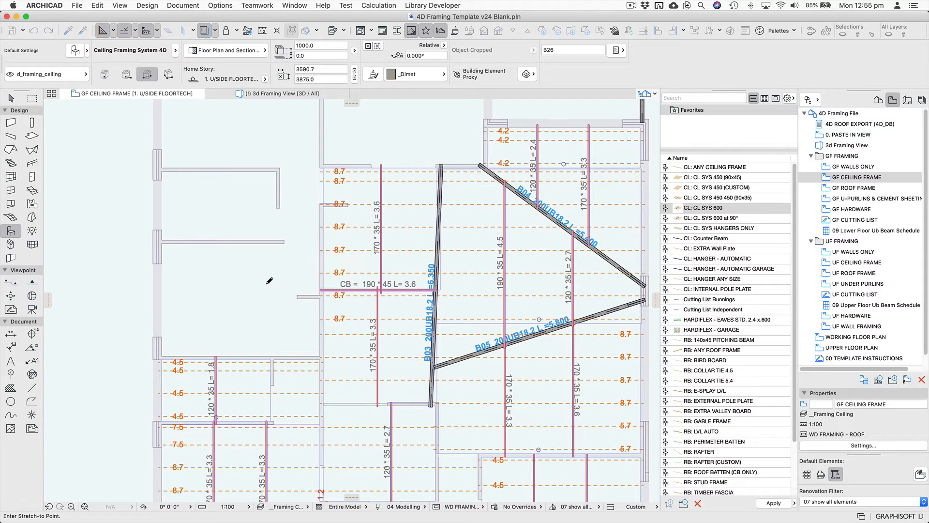
pyautogui.click(164, 353)
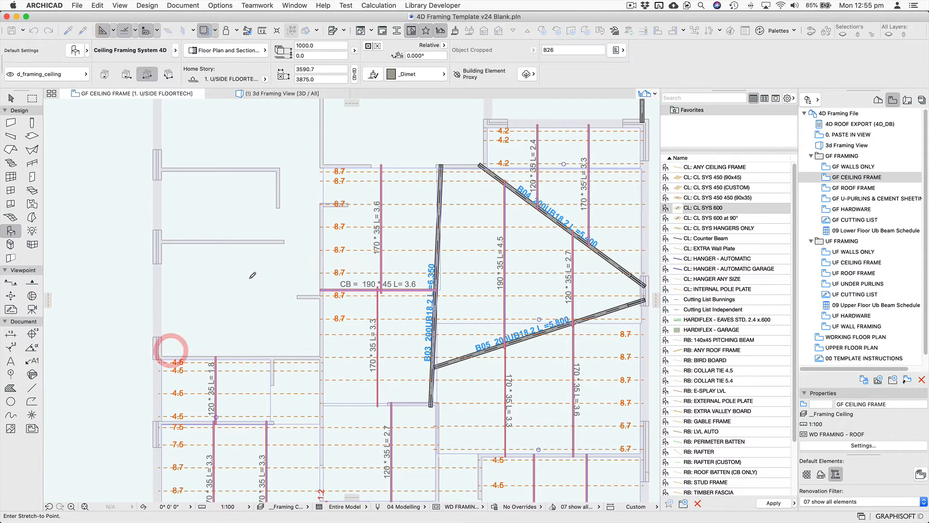
pyautogui.moveTo(260, 265); pyautogui.dragTo(272, 245, button='middle')
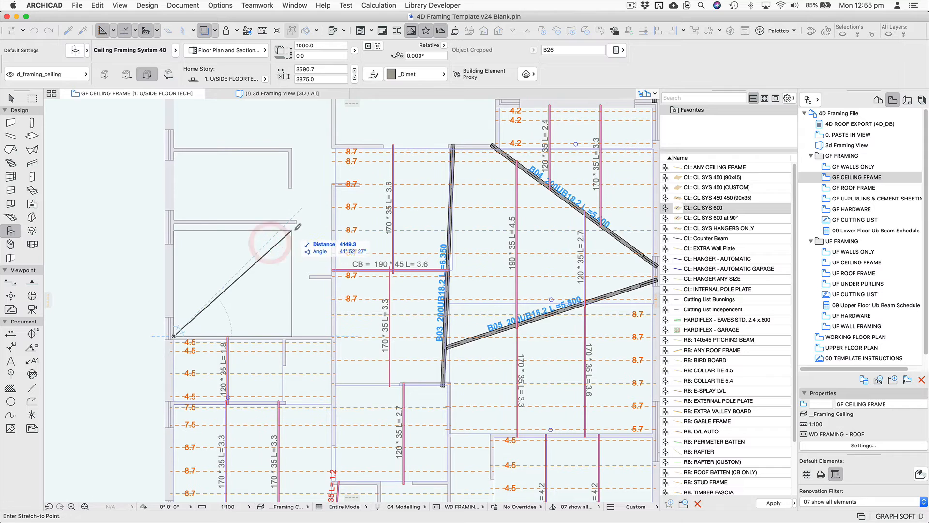
pyautogui.click(333, 225)
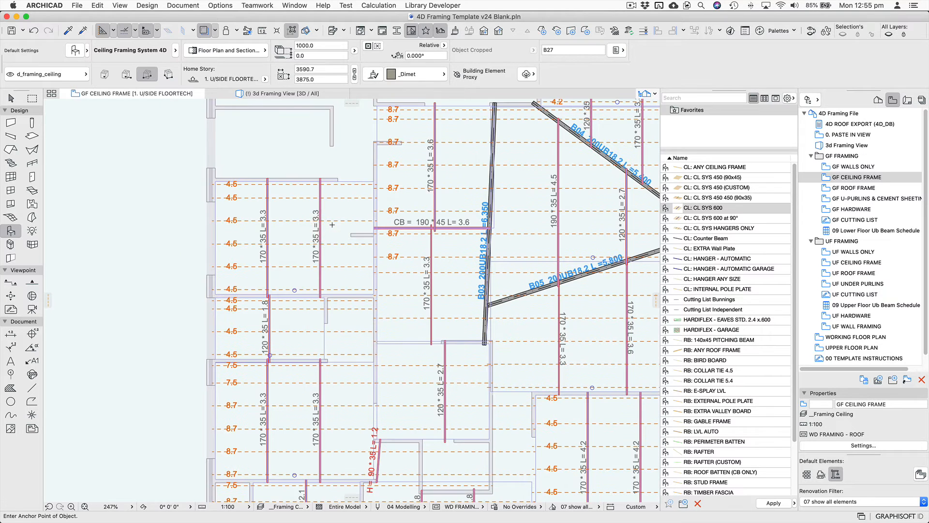
# Place a 3000 by 1800 mm CL SYS 600 frame in the next small room above and extend all its joists right to the wall
pyautogui.moveTo(328, 225); pyautogui.dragTo(296, 369, button='middle')
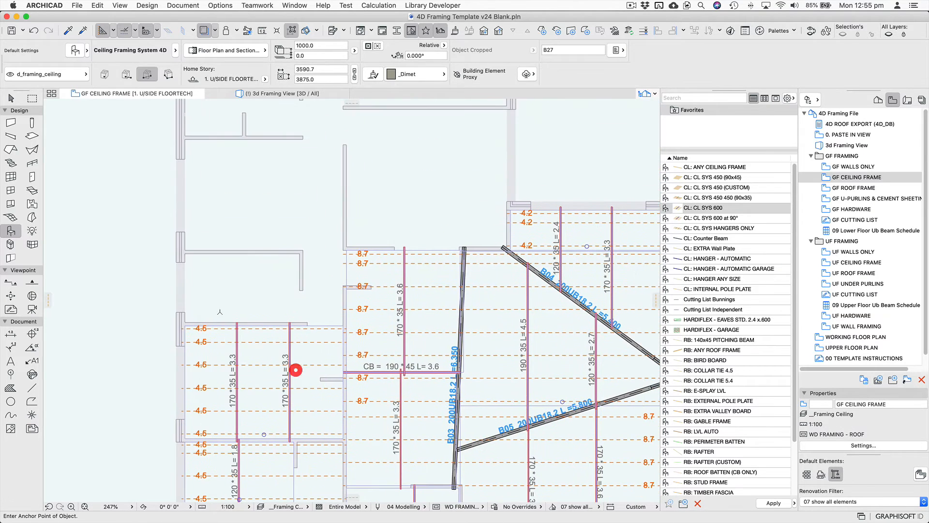
pyautogui.click(186, 320)
pyautogui.click(301, 257)
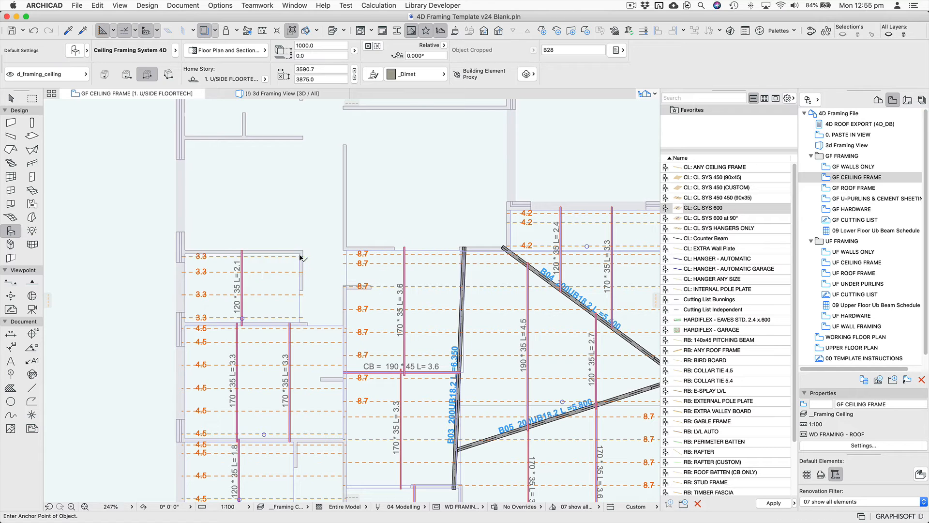
pyautogui.click(300, 257)
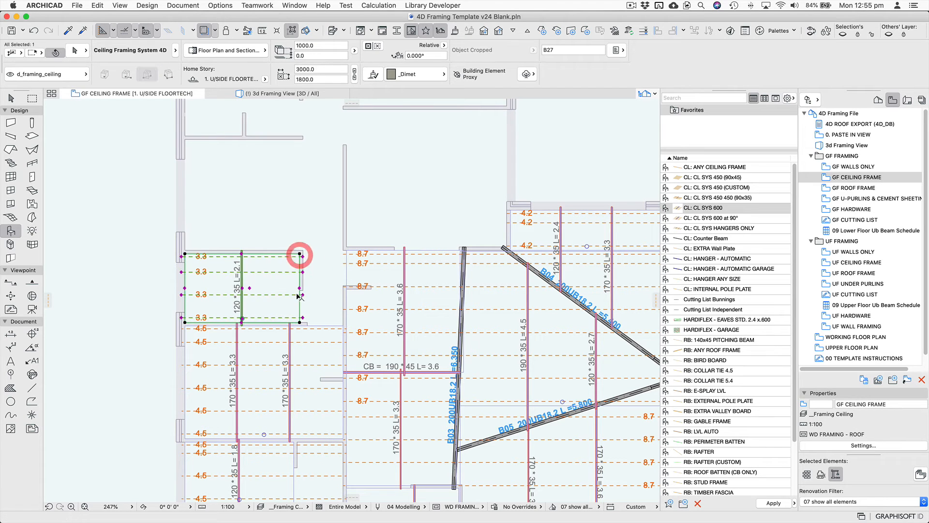
pyautogui.click(344, 288)
pyautogui.press('Escape')
# Place a 4140 by 2895.4 mm CL SYS 600 frame in the room above and extend all its joists across to the far right wall
pyautogui.moveTo(271, 233); pyautogui.dragTo(273, 317, button='middle')
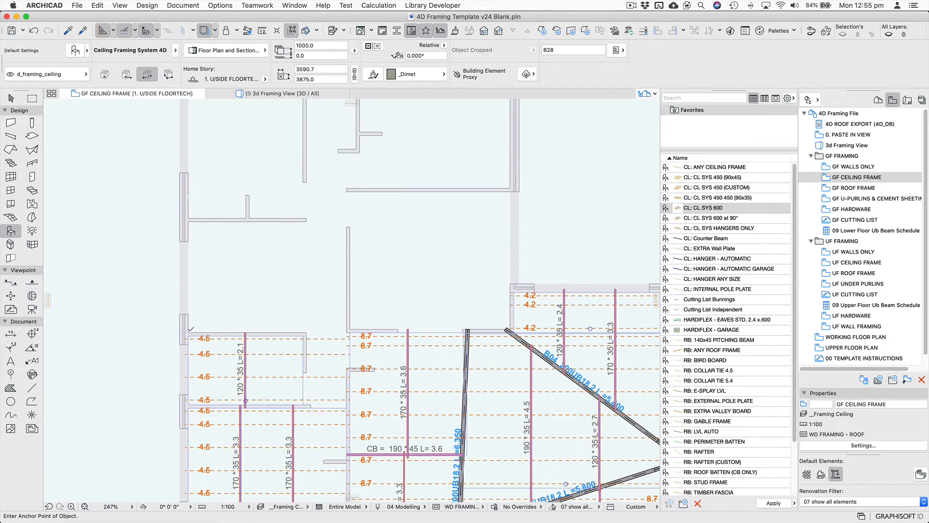
pyautogui.click(188, 332)
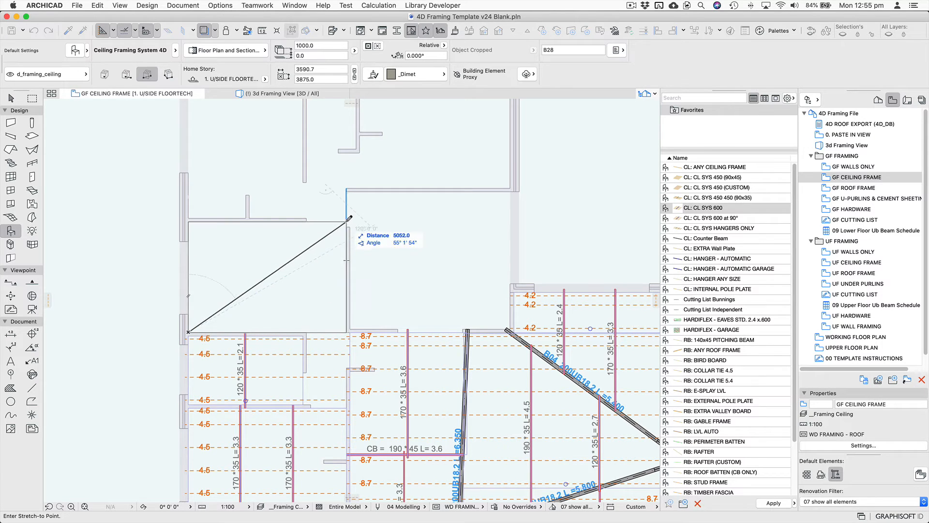
pyautogui.click(347, 222)
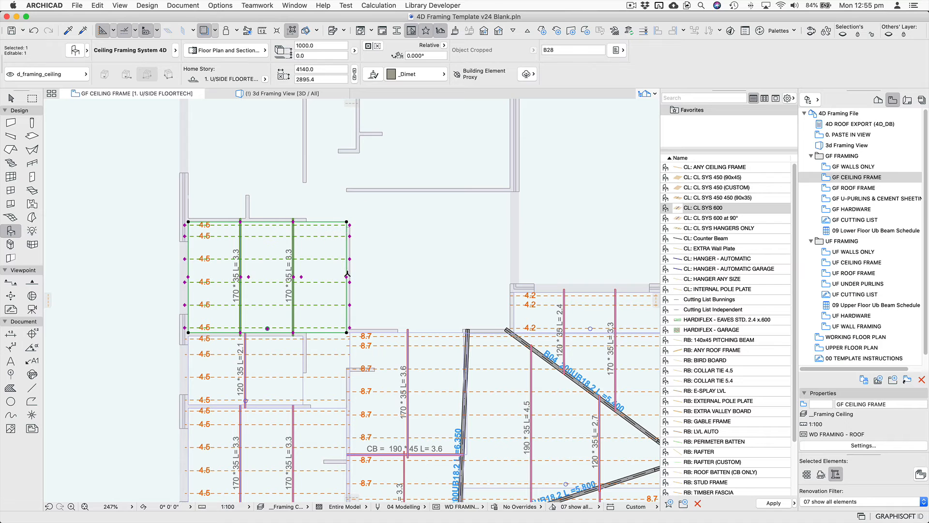
pyautogui.click(347, 275)
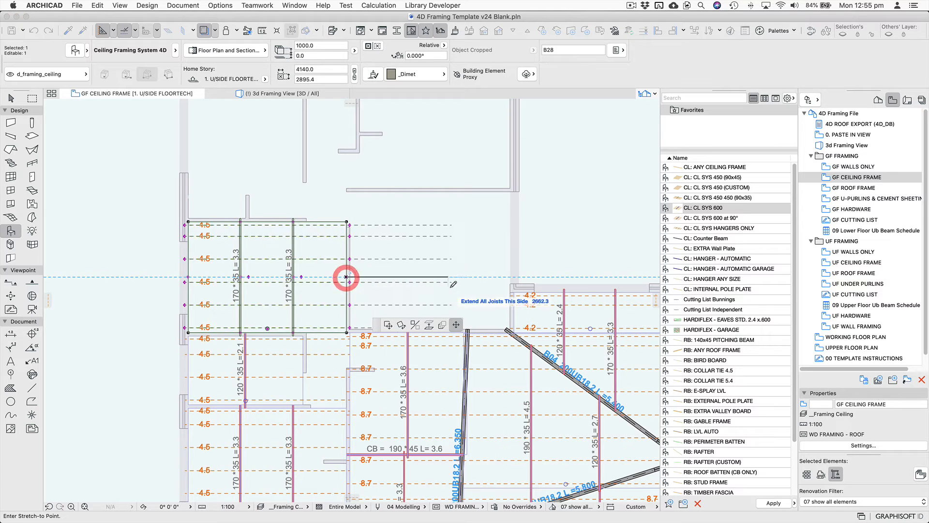
pyautogui.click(512, 282)
pyautogui.click(473, 227)
pyautogui.moveTo(404, 211); pyautogui.dragTo(438, 308, button='middle')
pyautogui.press('Escape')
pyautogui.press('Escape')
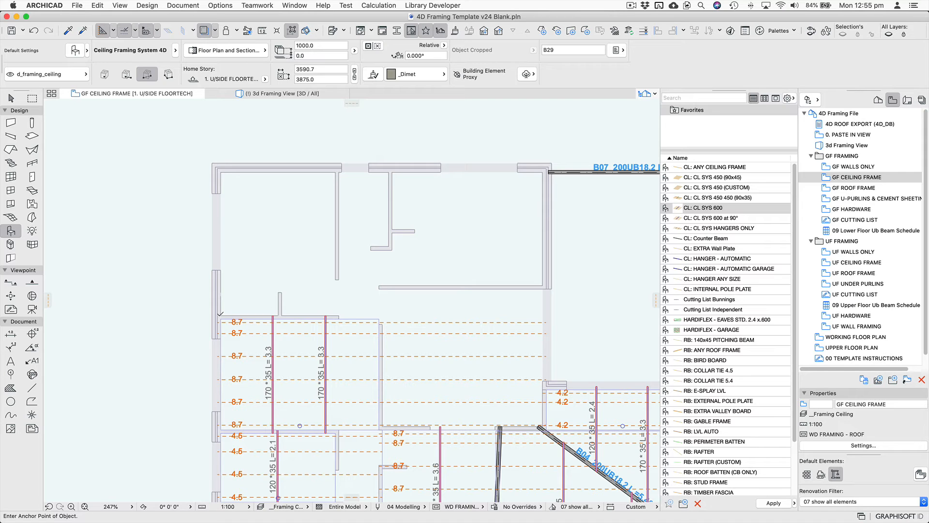
# Place a 3000 by 3750 mm CL SYS 600 frame in the upper-left corner room and extend all its joists to the far right wall
pyautogui.click(221, 315)
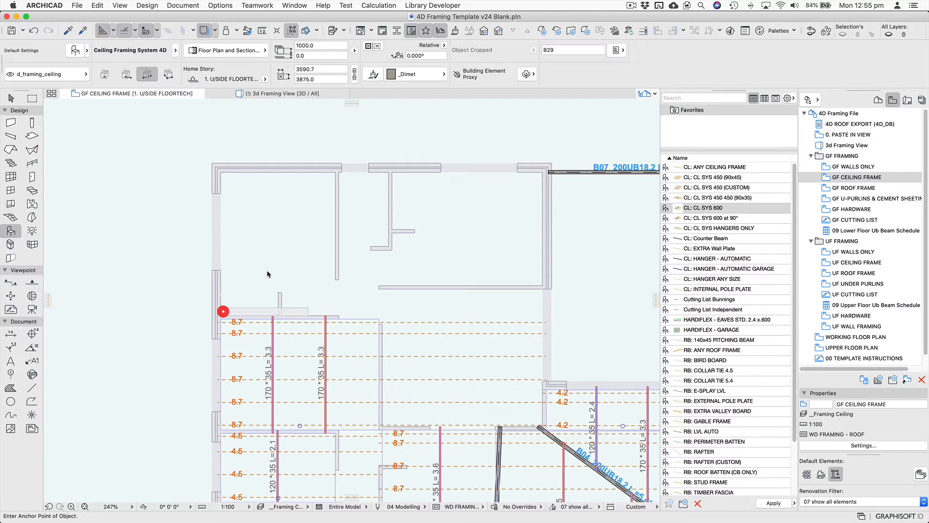
pyautogui.click(335, 171)
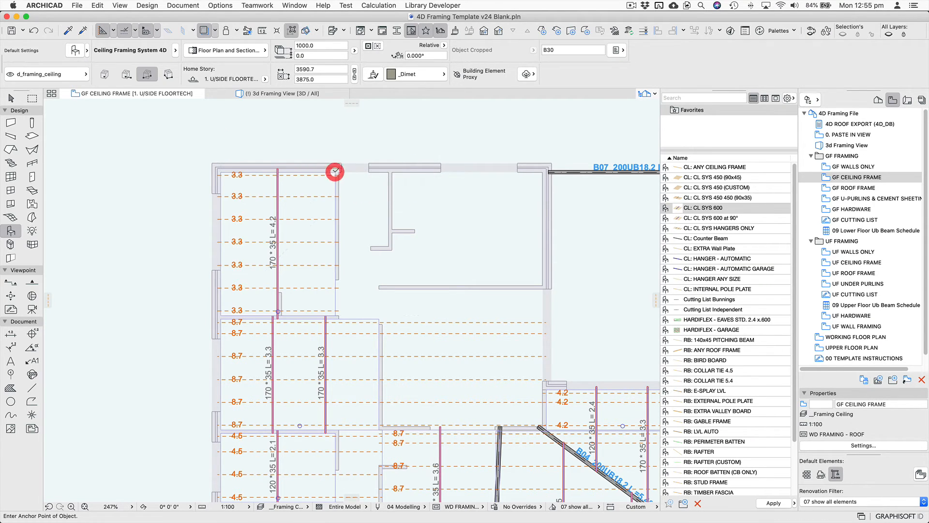
pyautogui.click(332, 245)
pyautogui.click(335, 244)
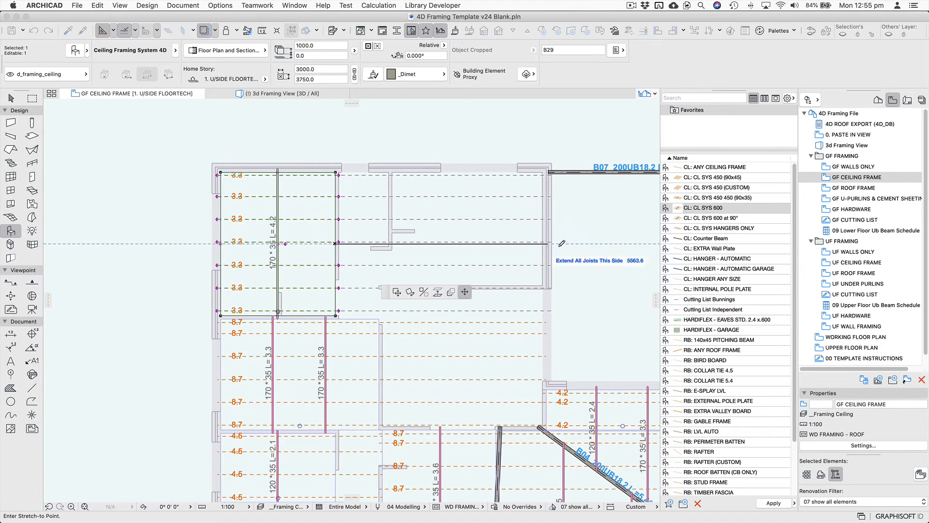
pyautogui.click(544, 244)
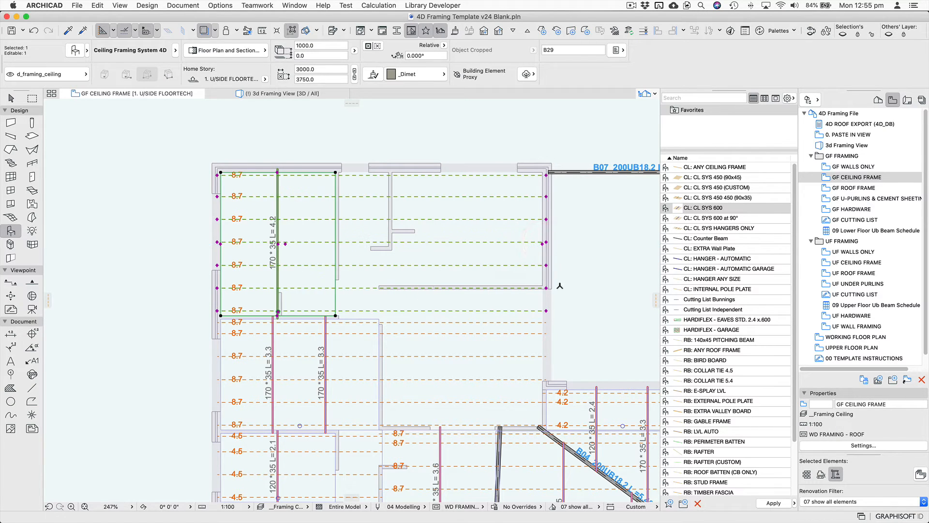
# Using the CL: CL SYS HANGERS ONLY favourite, add a hanger frame across the extended joists in the room left of the 4.2 joists
pyautogui.click(758, 229)
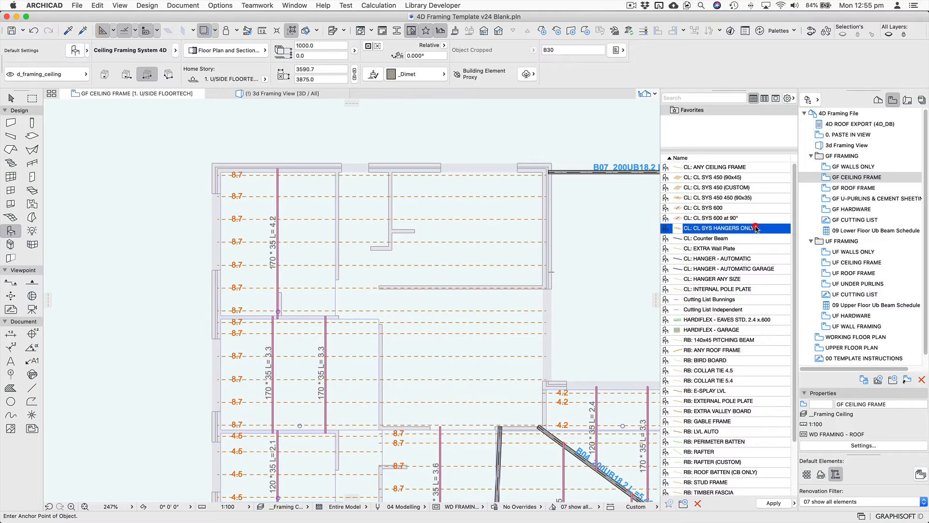
pyautogui.click(383, 426)
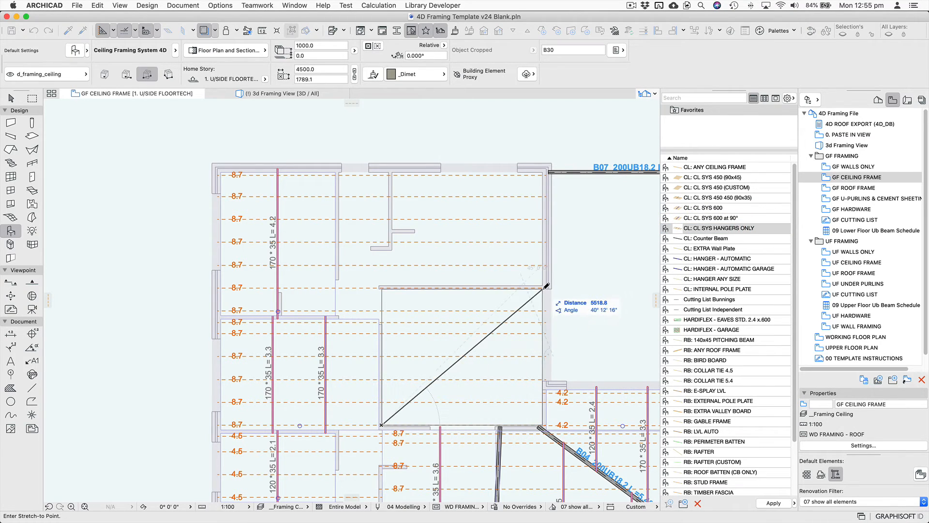
pyautogui.click(543, 289)
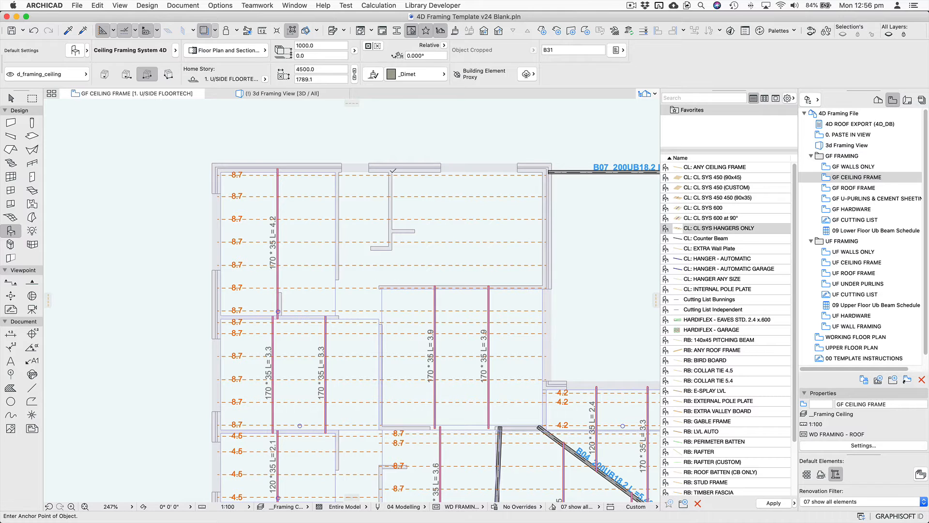
# Place a hangers-only ceiling system diagonally across the upper room, from the short internal wall's top end to the room's opposite lower corner
pyautogui.click(392, 171)
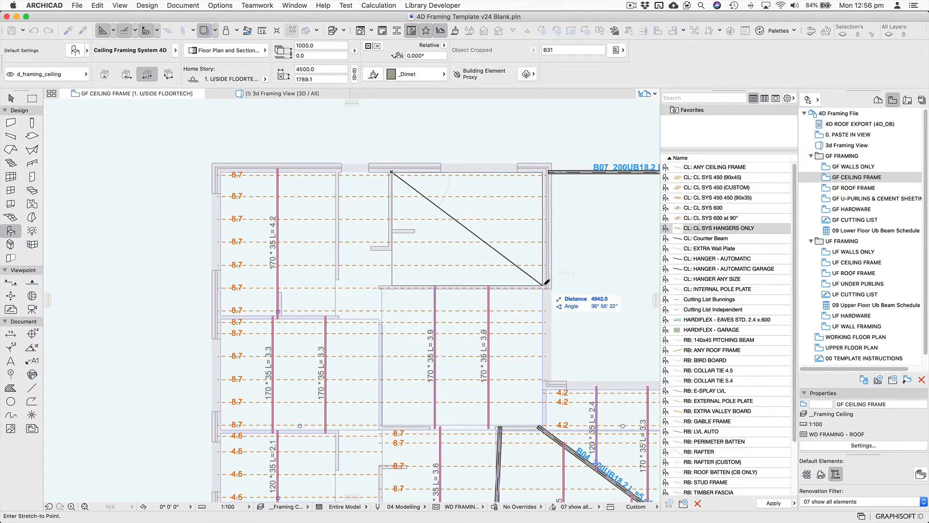
pyautogui.click(546, 282)
pyautogui.hscroll(-3, 544, 283)
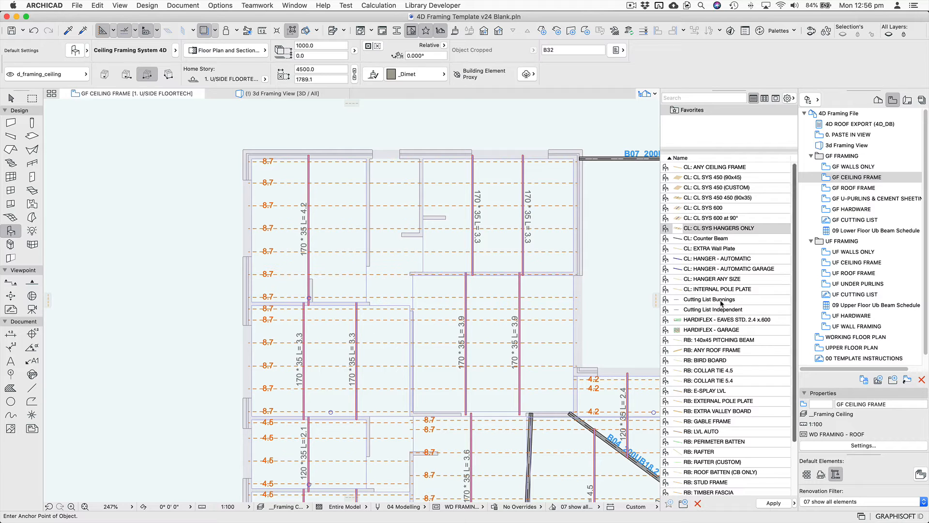
# Place two CL: HANGER - AUTOMATIC members bridging the gaps below the two short internal walls of the upper rooms
pyautogui.click(737, 280)
pyautogui.doubleClick(737, 258)
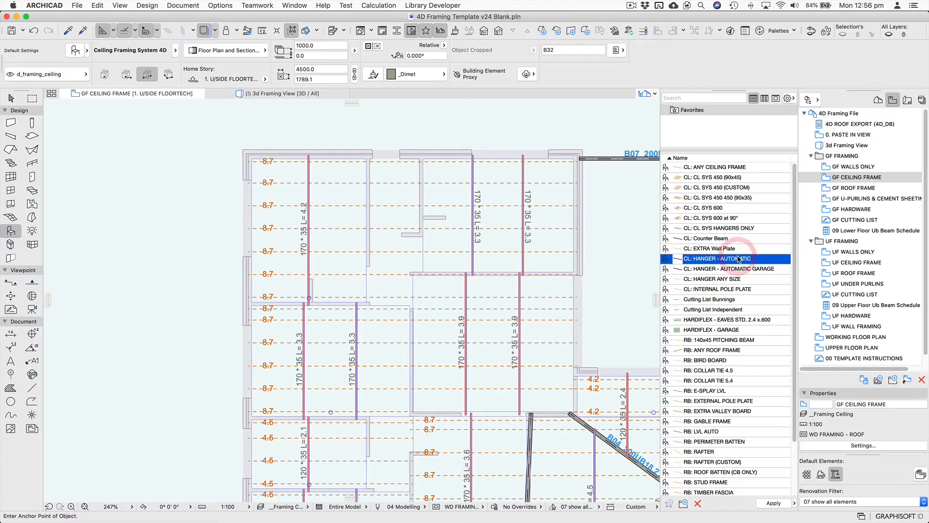
pyautogui.click(367, 301)
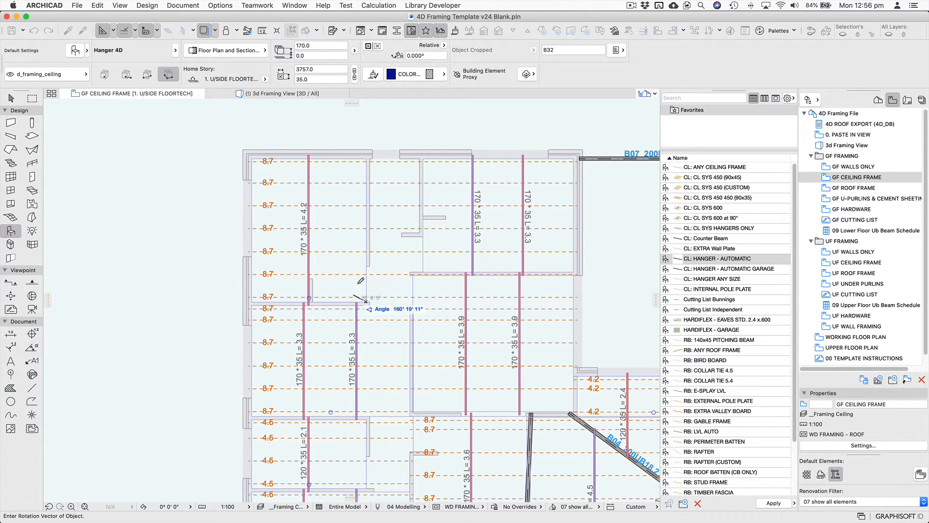
pyautogui.click(366, 260)
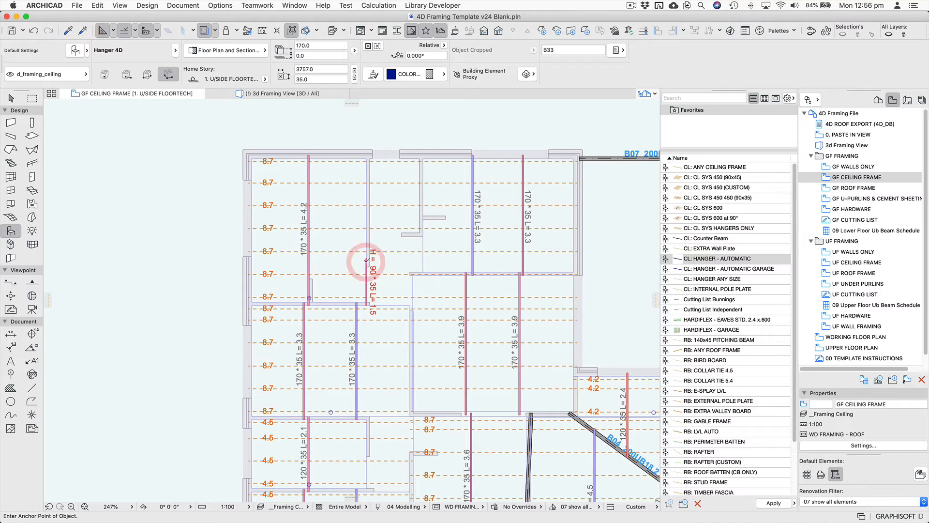
pyautogui.click(420, 233)
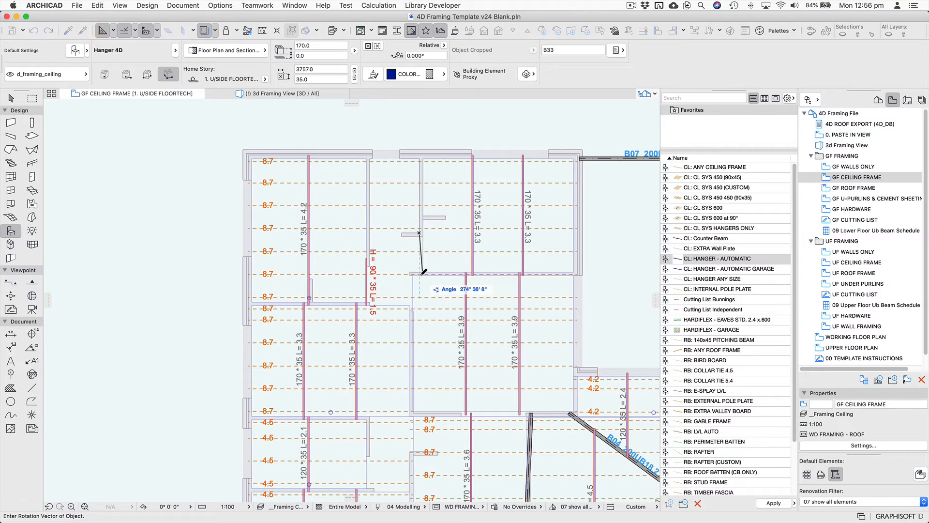
pyautogui.click(420, 272)
pyautogui.press('Escape')
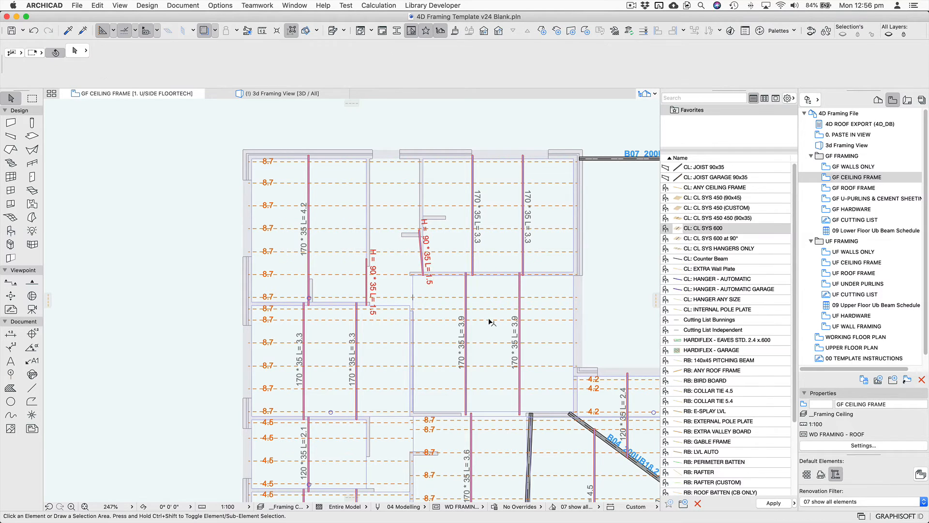
# Place an RB: LVL AUTO beam horizontally across the open bay, from the house wall to steel beam B06
pyautogui.moveTo(459, 300); pyautogui.dragTo(238, 326, button='middle')
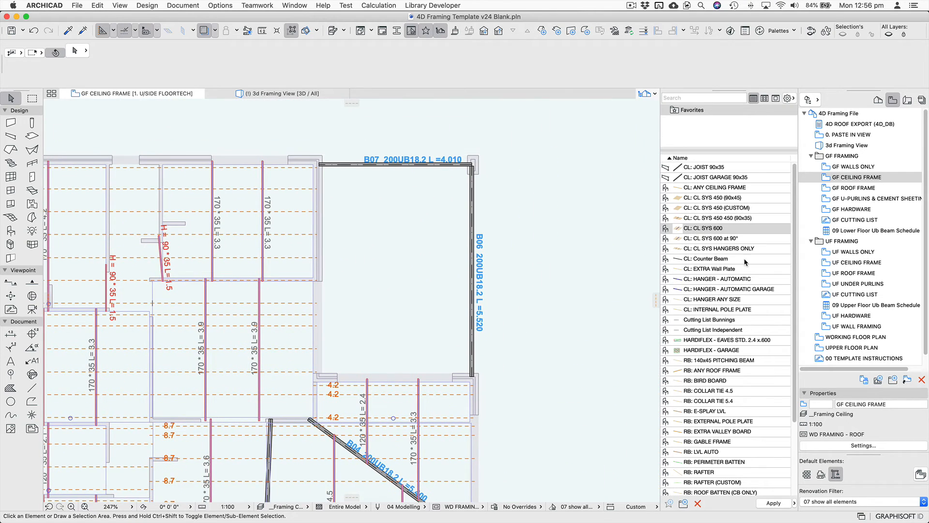
pyautogui.click(709, 391)
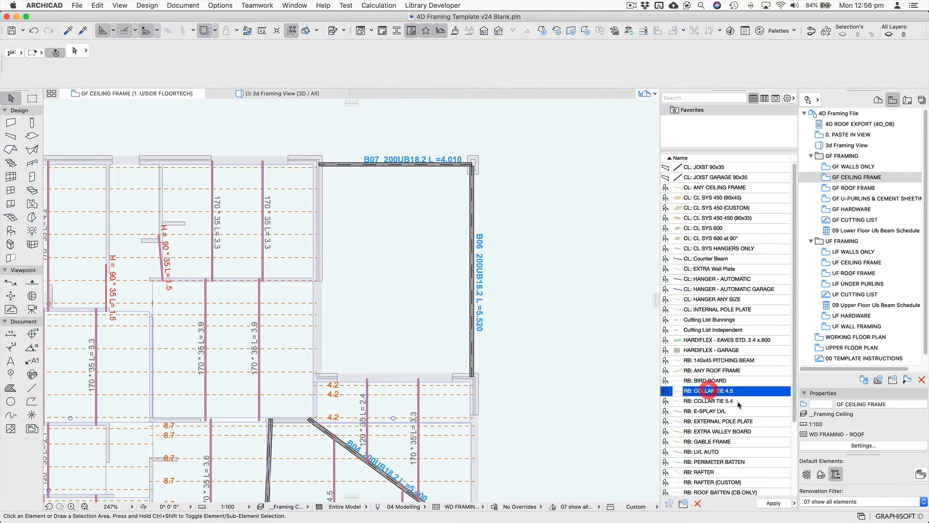
pyautogui.doubleClick(734, 447)
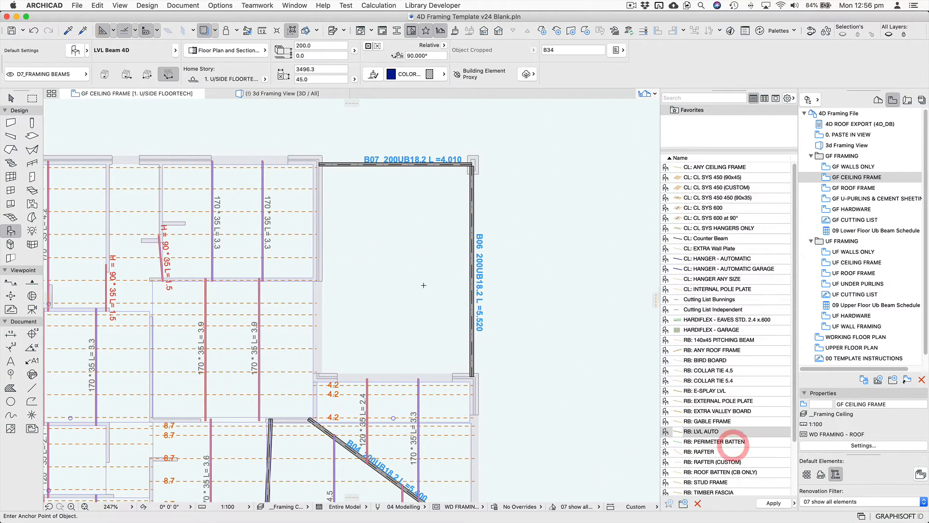
pyautogui.click(322, 278)
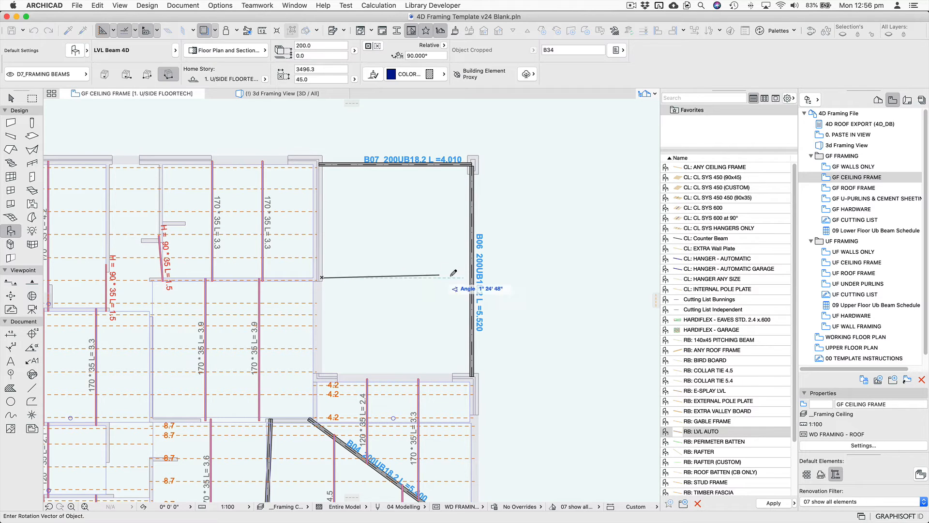
pyautogui.click(472, 275)
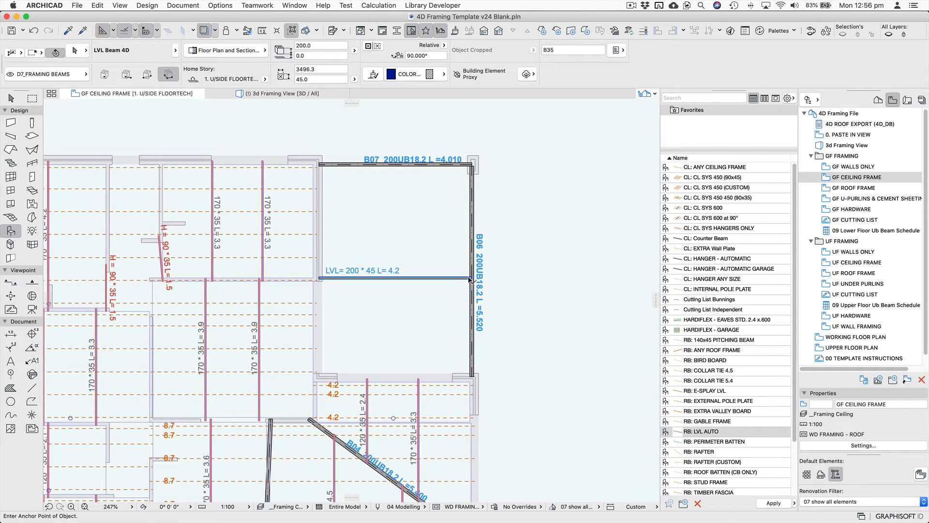
# Set the new LVL beam's size to 240 x 63
pyautogui.click(443, 279)
pyautogui.moveTo(443, 280); pyautogui.dragTo(424, 295, button='middle')
pyautogui.press('super+t')
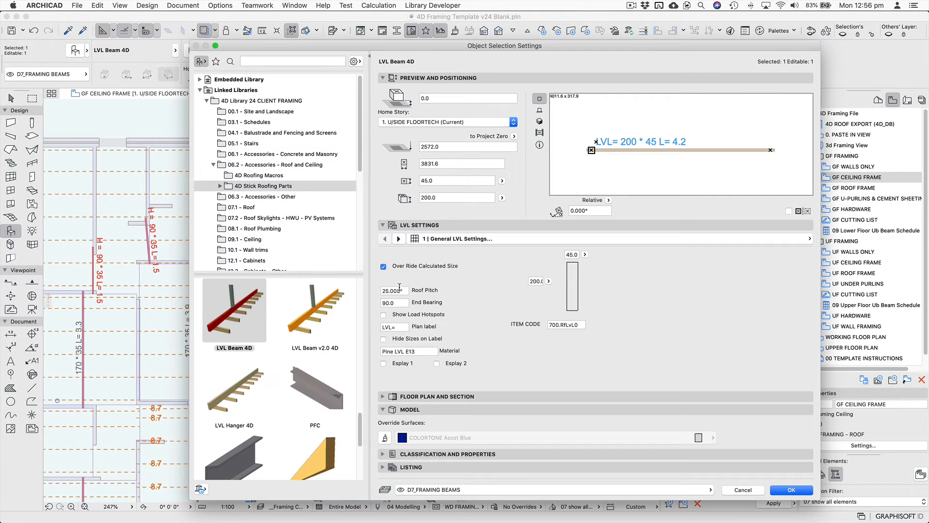
pyautogui.click(549, 281)
pyautogui.click(564, 289)
pyautogui.click(584, 254)
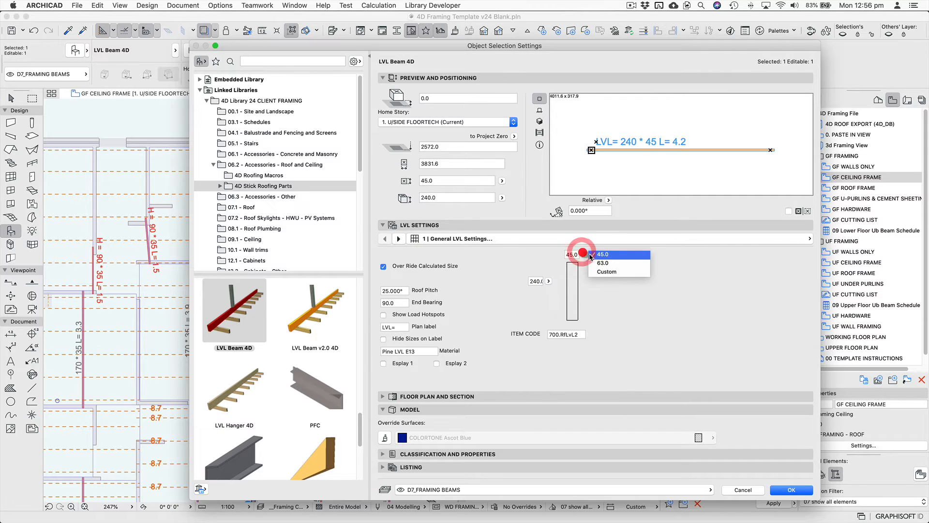
pyautogui.click(601, 263)
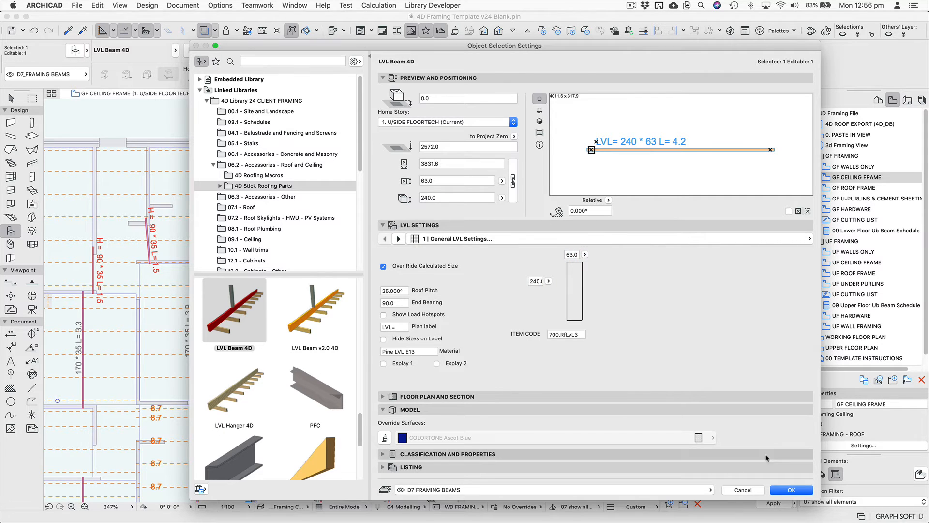
pyautogui.click(789, 489)
pyautogui.click(584, 319)
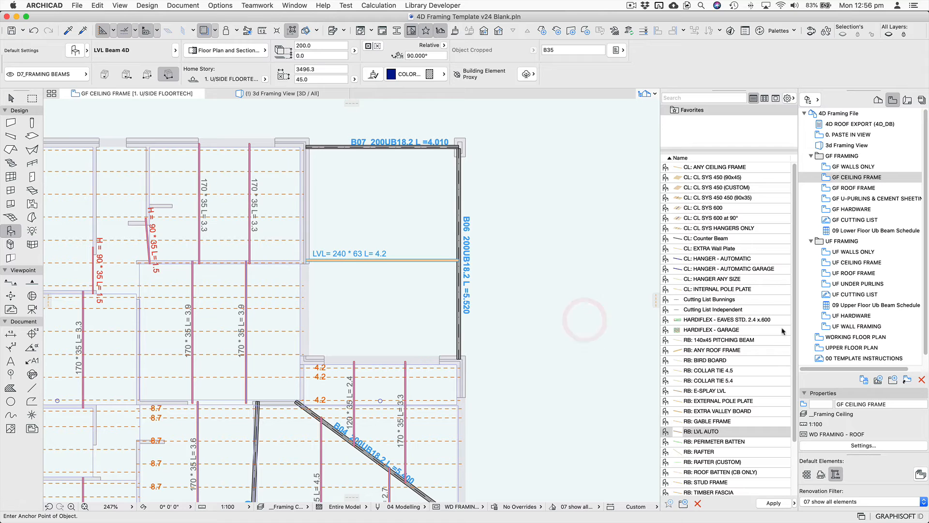
pyautogui.press('Escape')
# Place CL: CL SYS 450 (90x45) ceiling systems by diagonal in the bays below and above the LVL beam
pyautogui.click(741, 219)
pyautogui.click(738, 198)
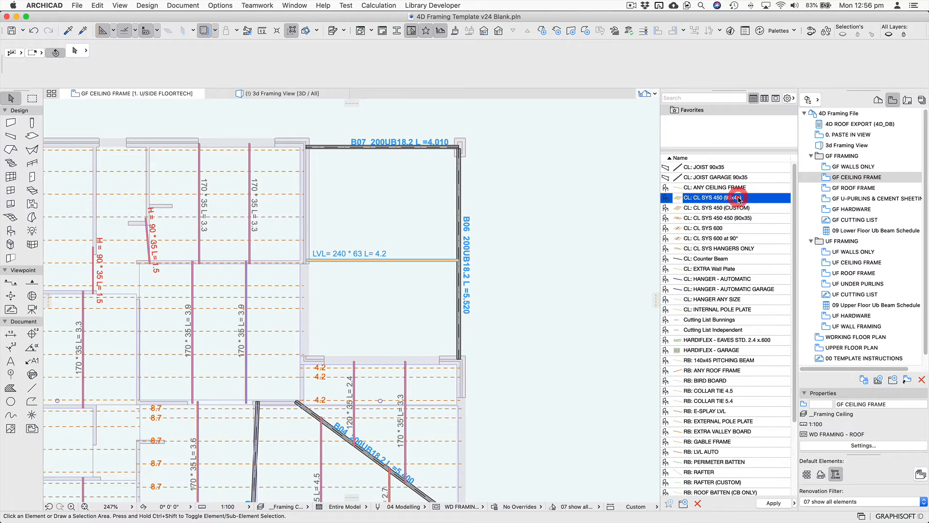
pyautogui.doubleClick(738, 198)
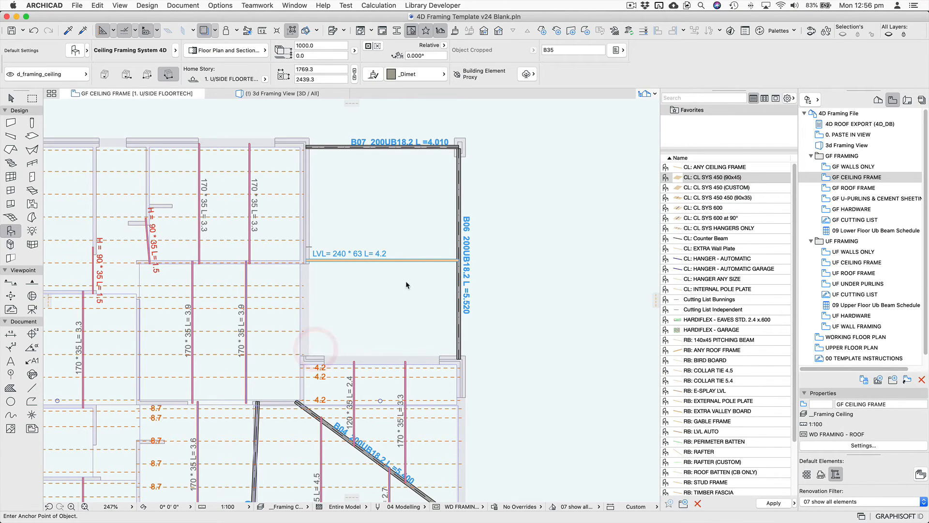
pyautogui.click(309, 356)
pyautogui.click(148, 75)
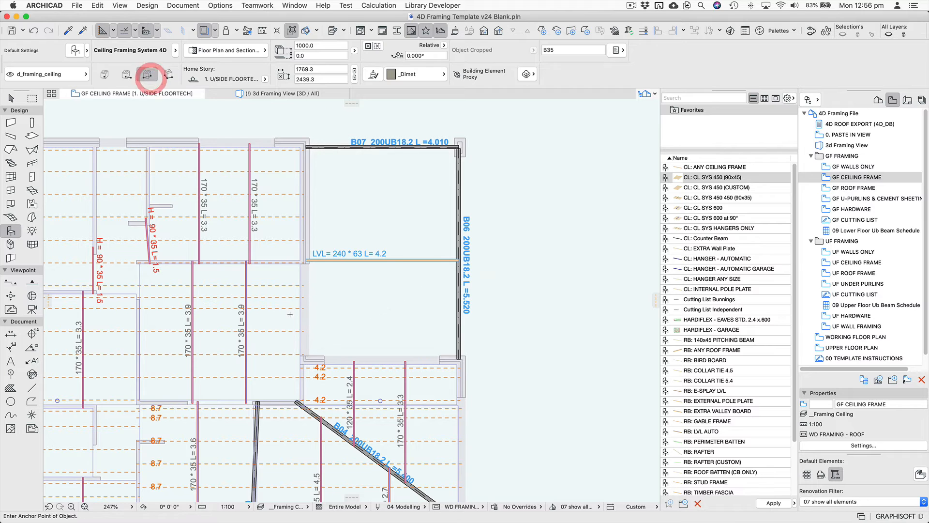
pyautogui.click(310, 354)
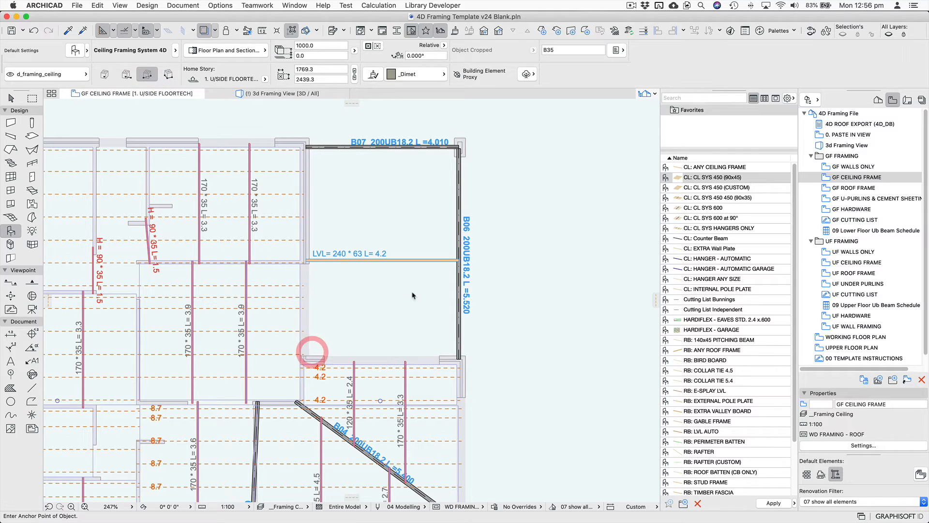
pyautogui.click(458, 262)
pyautogui.click(309, 258)
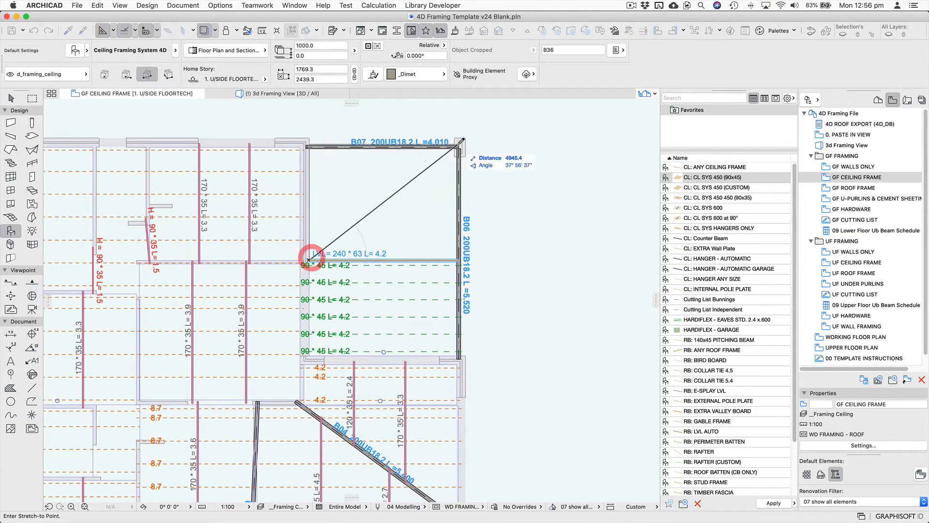
pyautogui.click(459, 150)
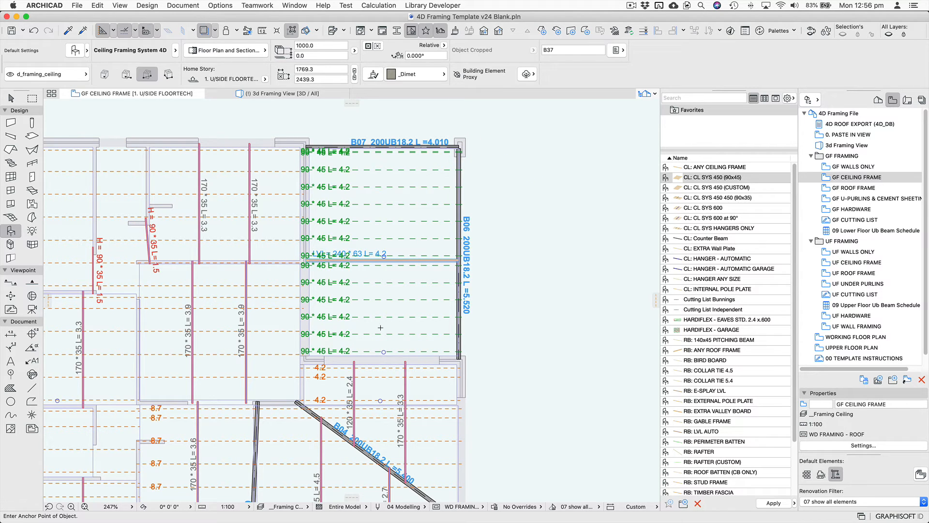
# Select both 90x45 ceiling framing systems on either side of the LVL beam
pyautogui.keyDown('shift'); pyautogui.click(384, 291); pyautogui.keyUp('shift')
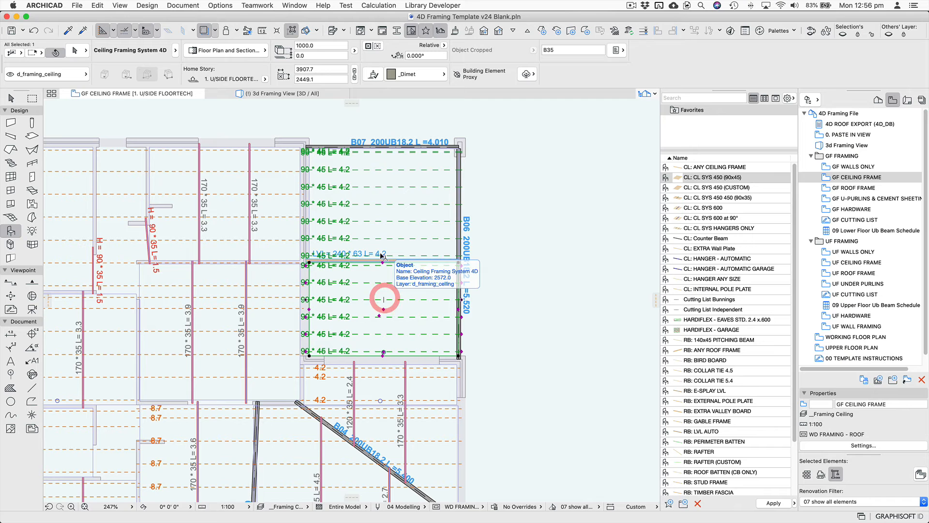
pyautogui.keyDown('shift'); pyautogui.click(382, 221); pyautogui.keyUp('shift')
pyautogui.press('super+t')
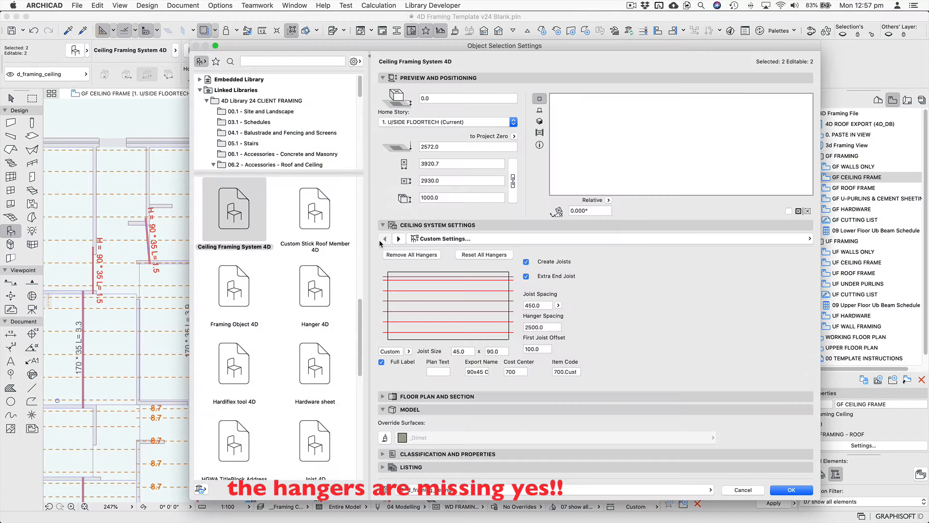
pyautogui.click(410, 352)
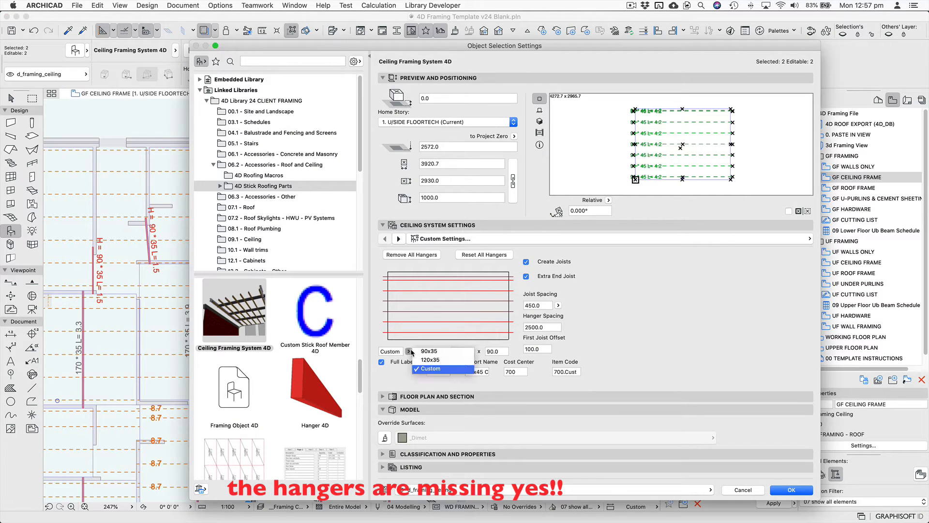
pyautogui.click(426, 351)
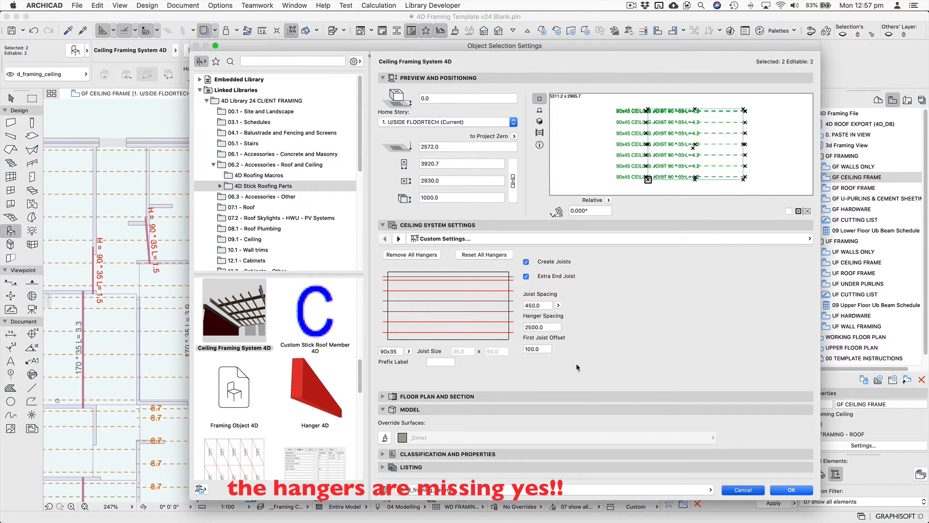
pyautogui.press('Return')
pyautogui.moveTo(715, 209)
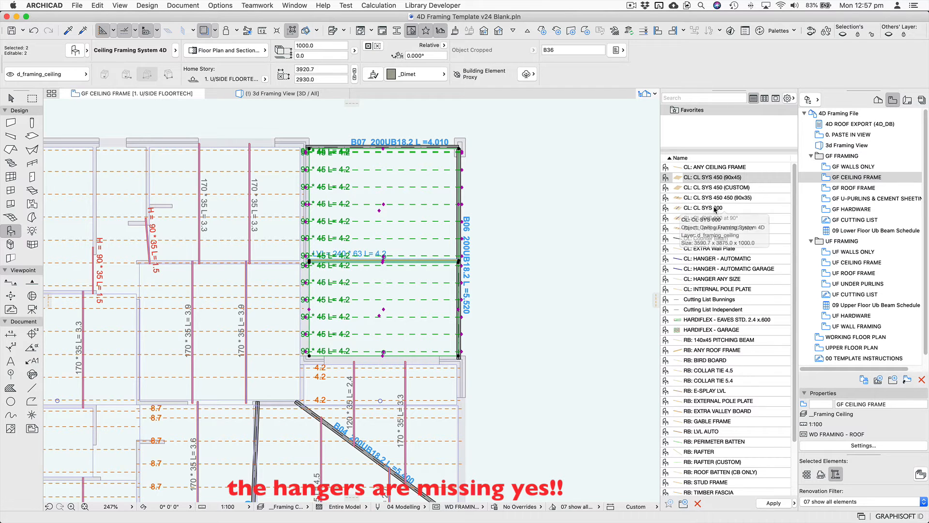
# Turn off the full joist label for both selected ceiling framing systems and deselect them
pyautogui.press('super+t')
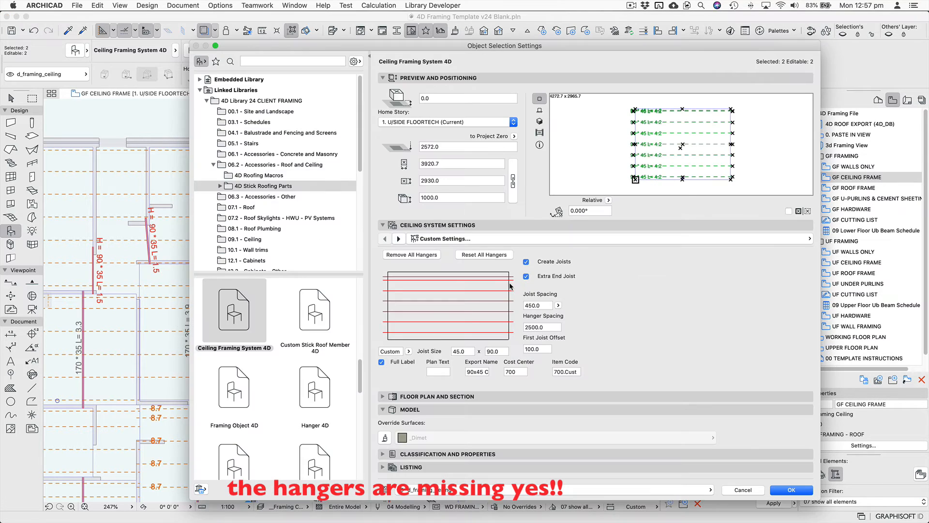
pyautogui.click(382, 362)
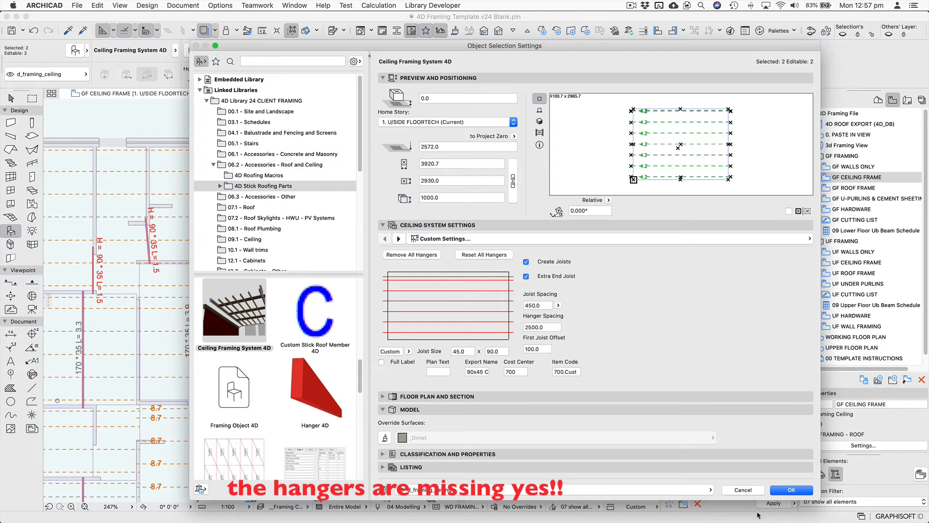
pyautogui.click(792, 490)
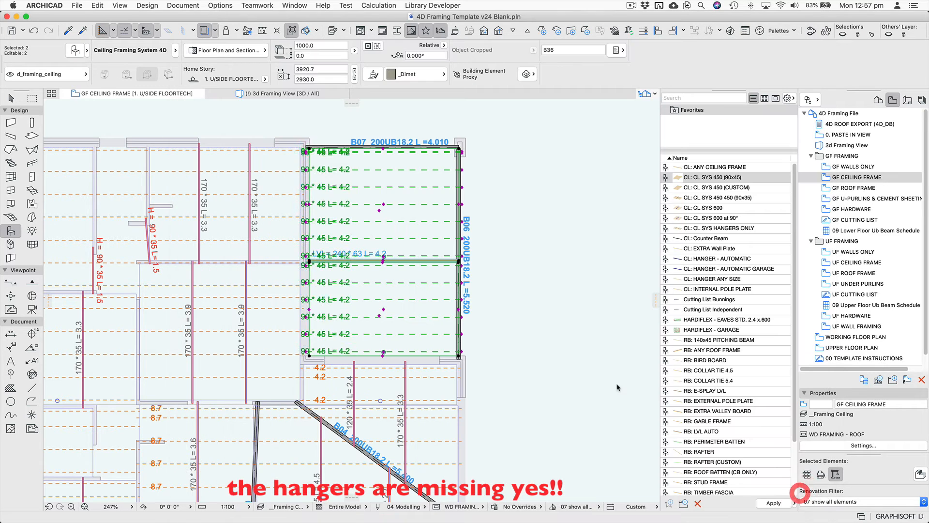
pyautogui.click(521, 265)
pyautogui.press('Escape')
# Place a CL: HANGER - AUTOMATIC by the rotated method from the wall above the 90 x 35 L=1.2 hanger down to that hanger's upper end
pyautogui.moveTo(515, 276); pyautogui.dragTo(602, 202, button='middle')
pyautogui.scroll(-2, 600, 222)
pyautogui.moveTo(593, 254); pyautogui.dragTo(525, 237, button='middle')
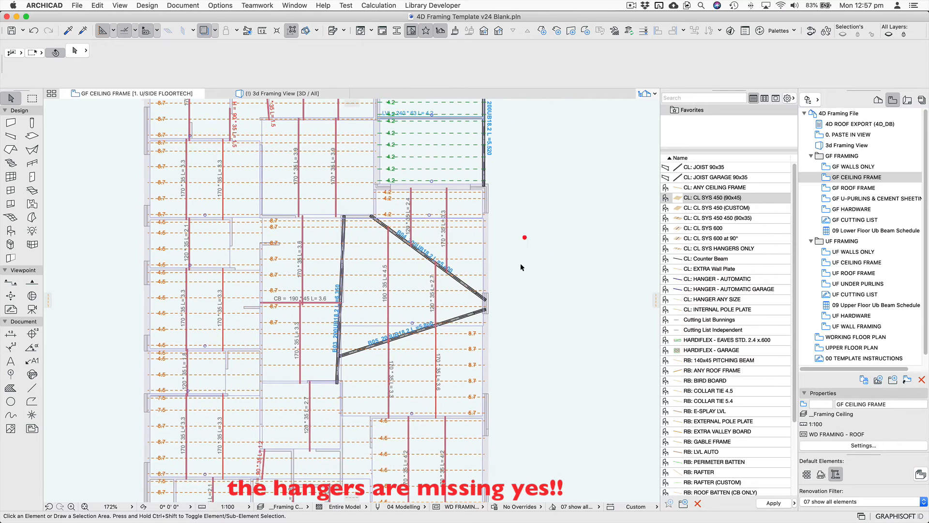
pyautogui.moveTo(541, 383); pyautogui.dragTo(536, 263, button='middle')
pyautogui.moveTo(517, 381); pyautogui.dragTo(525, 313, button='middle')
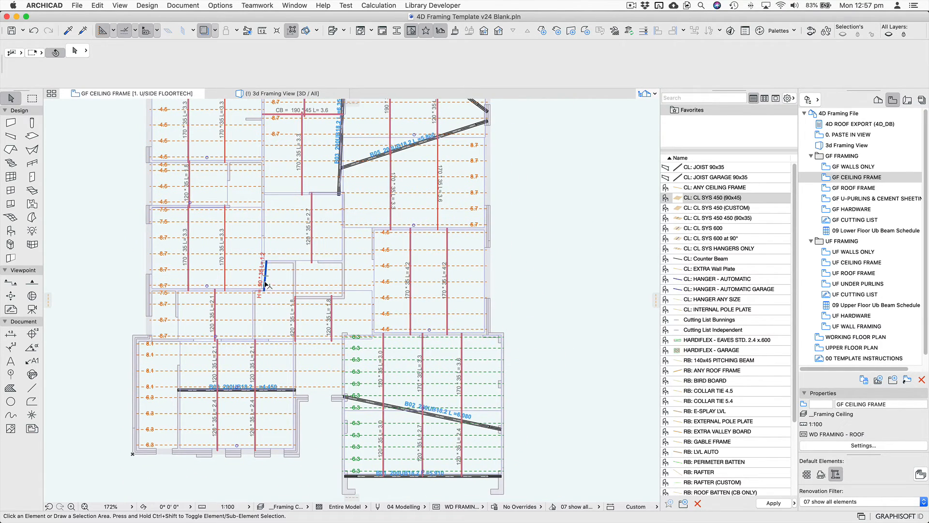
pyautogui.click(705, 290)
pyautogui.click(717, 270)
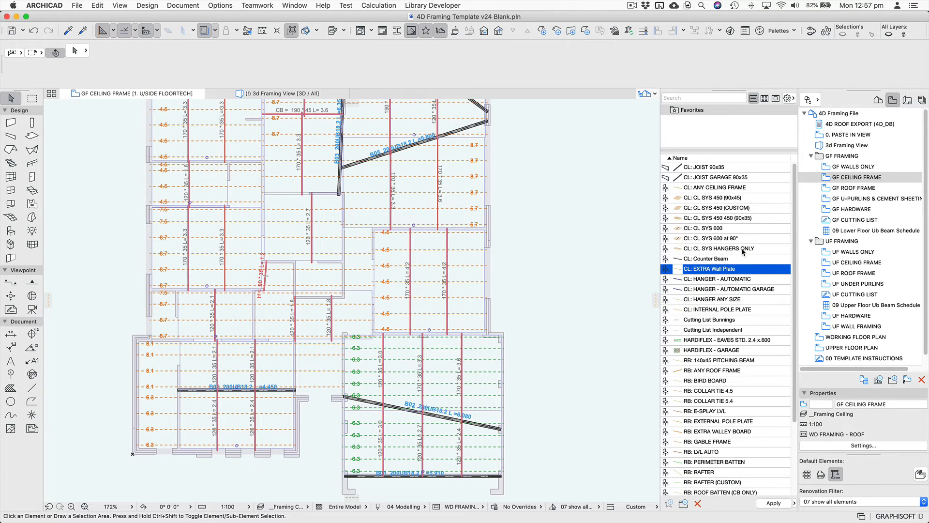
pyautogui.doubleClick(742, 281)
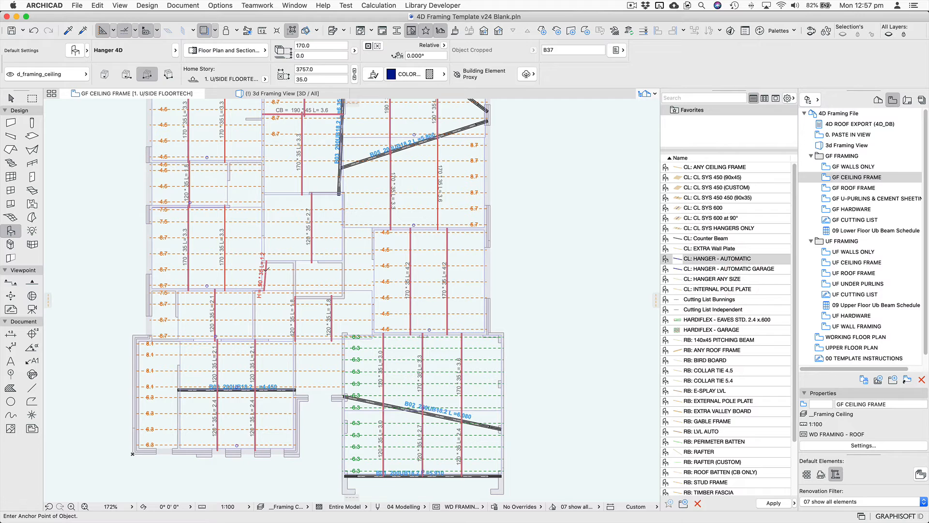
pyautogui.scroll(5, 273, 258)
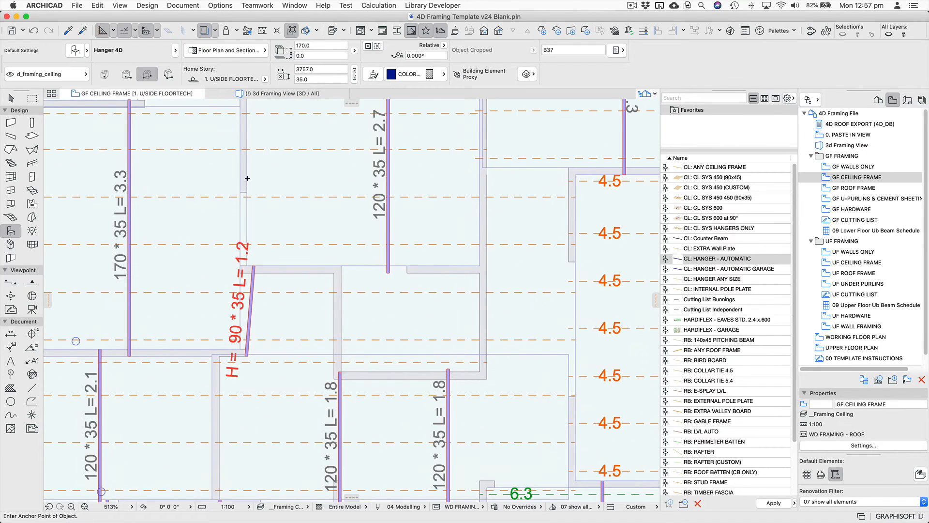
pyautogui.click(241, 188)
pyautogui.click(169, 73)
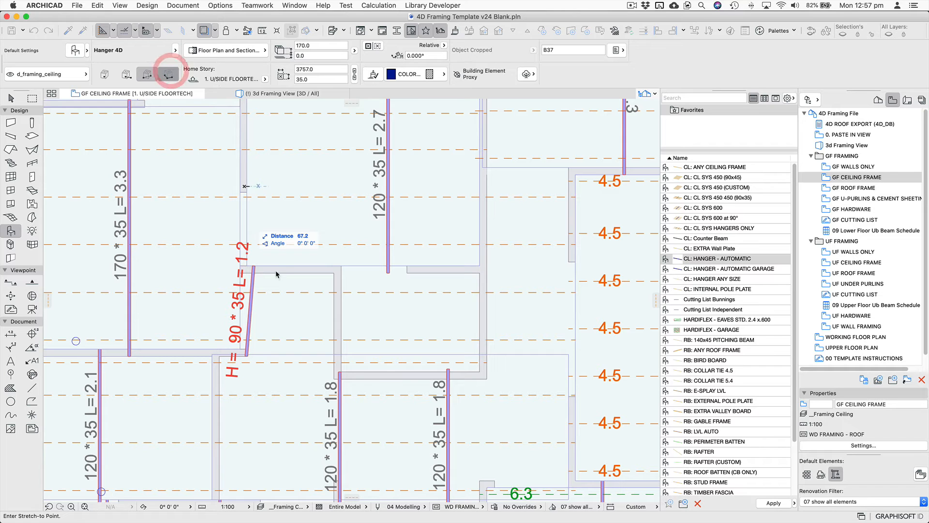
pyautogui.click(264, 264)
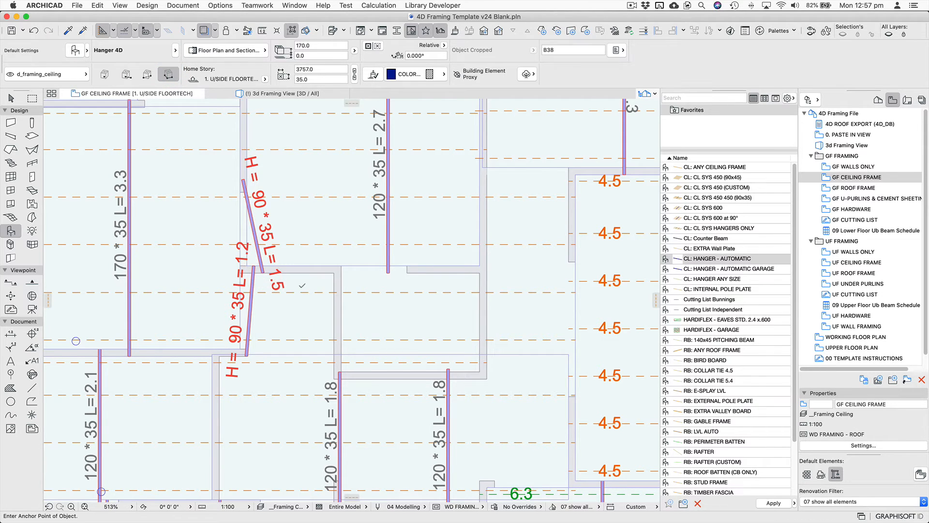
# Add a second automatic hanger horizontally along the wall line at the lower end of the 120 x 35 L=2.7 hanger, spanning the opening
pyautogui.scroll(-3, 310, 289)
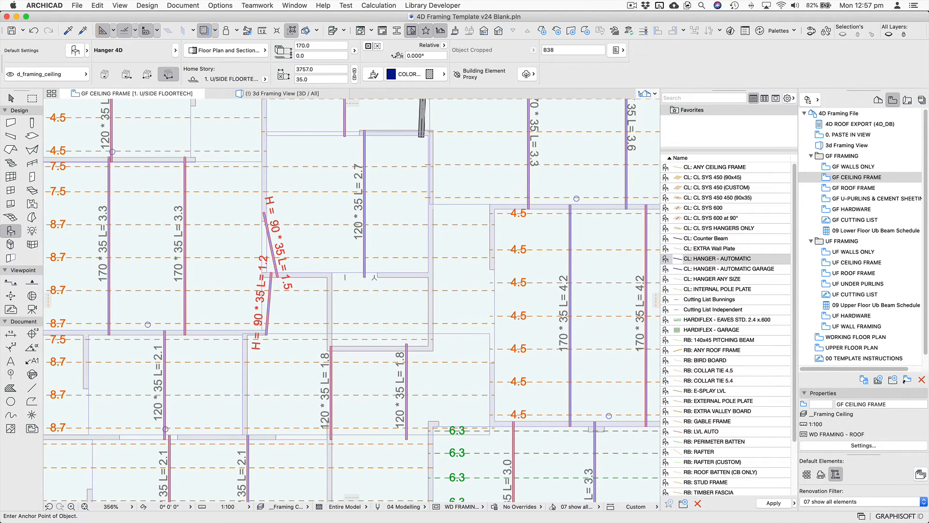
pyautogui.click(387, 277)
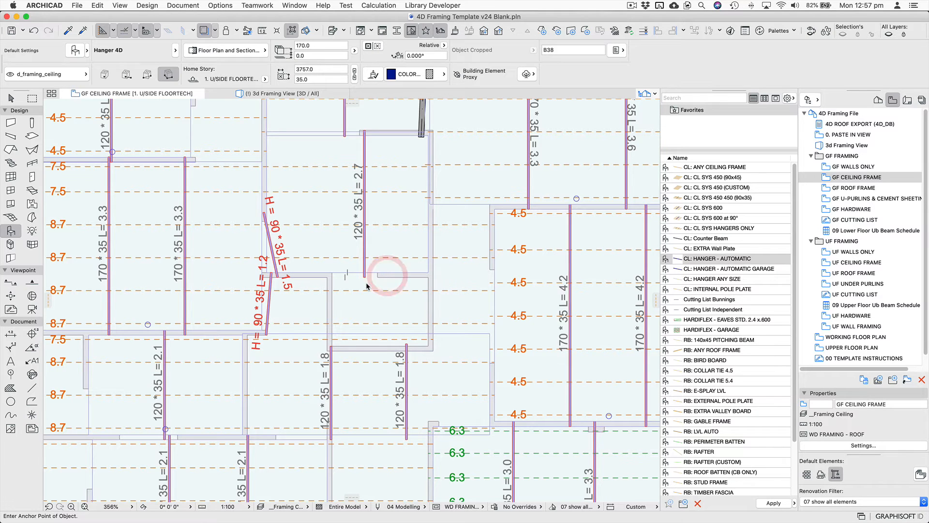
pyautogui.click(331, 273)
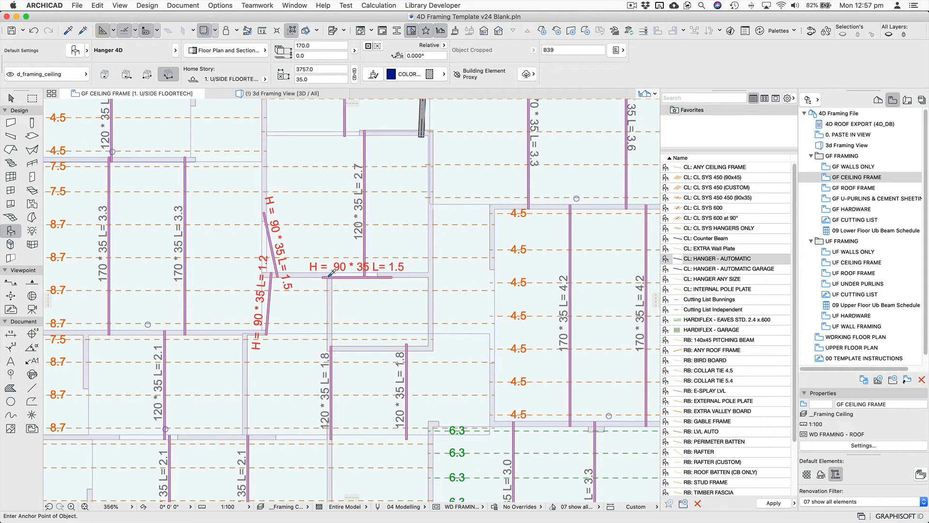
# Look over the remaining lower part of the ceiling plan and open the GF U-PURLINS & CEMENT SHEETING view
pyautogui.scroll(-3, 326, 274)
pyautogui.moveTo(288, 292); pyautogui.dragTo(305, 257, button='middle')
pyautogui.moveTo(322, 314); pyautogui.dragTo(286, 283, button='middle')
pyautogui.moveTo(331, 347); pyautogui.dragTo(296, 389, button='middle')
pyautogui.scroll(-5, 296, 387)
pyautogui.moveTo(349, 215); pyautogui.dragTo(327, 432, button='middle')
pyautogui.moveTo(309, 352); pyautogui.dragTo(316, 230, button='middle')
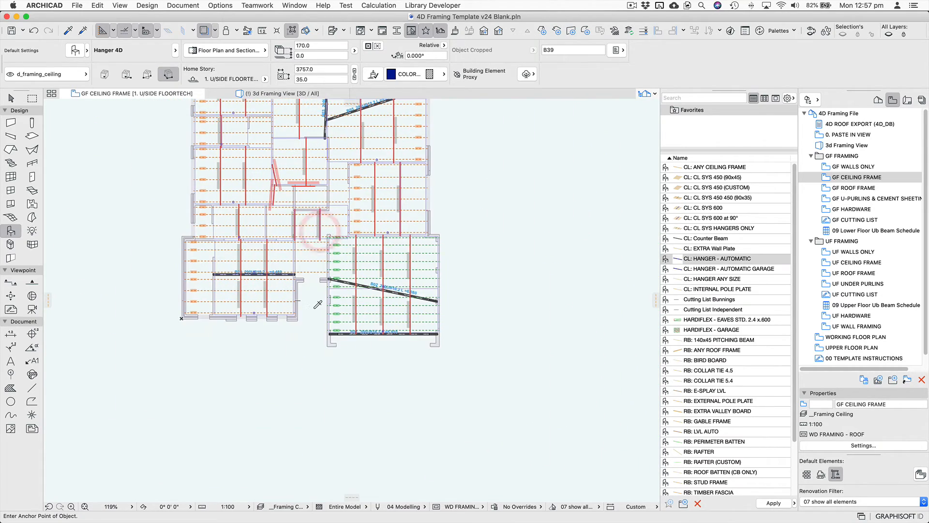
pyautogui.scroll(3, 317, 295)
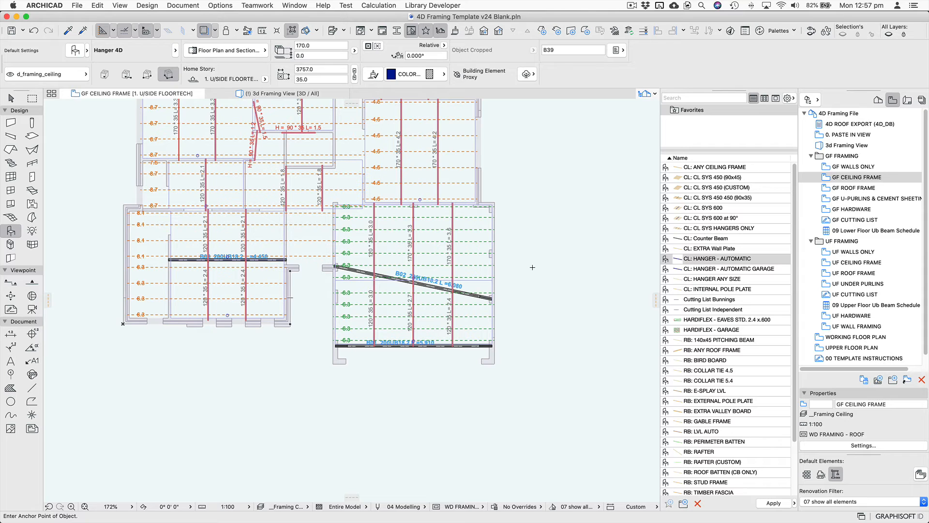
pyautogui.click(732, 218)
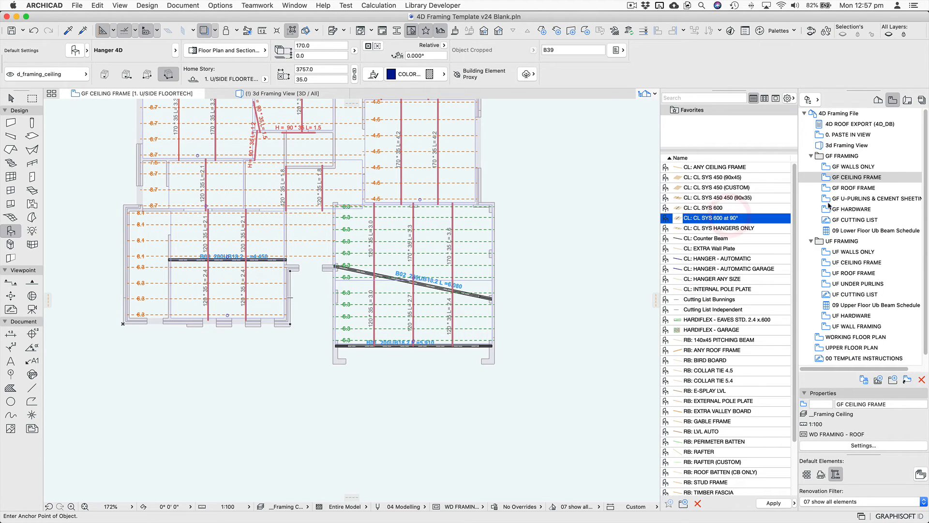
pyautogui.doubleClick(872, 199)
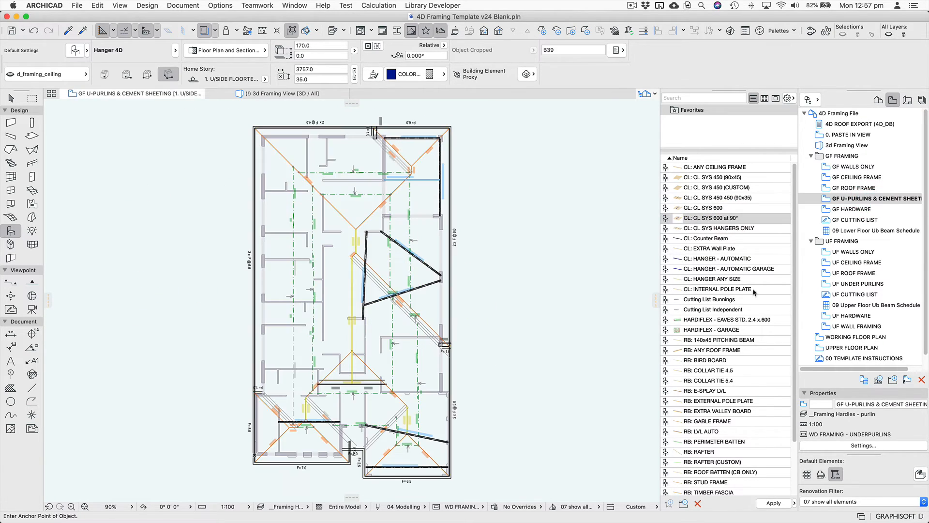
# Place CL: CL SYS 600 at 90° by diagonal over the recess between beams B08 and B02, showing the hidden d_framing_ceiling layer
pyautogui.moveTo(450, 345); pyautogui.dragTo(448, 295, button='middle')
pyautogui.scroll(10, 340, 340)
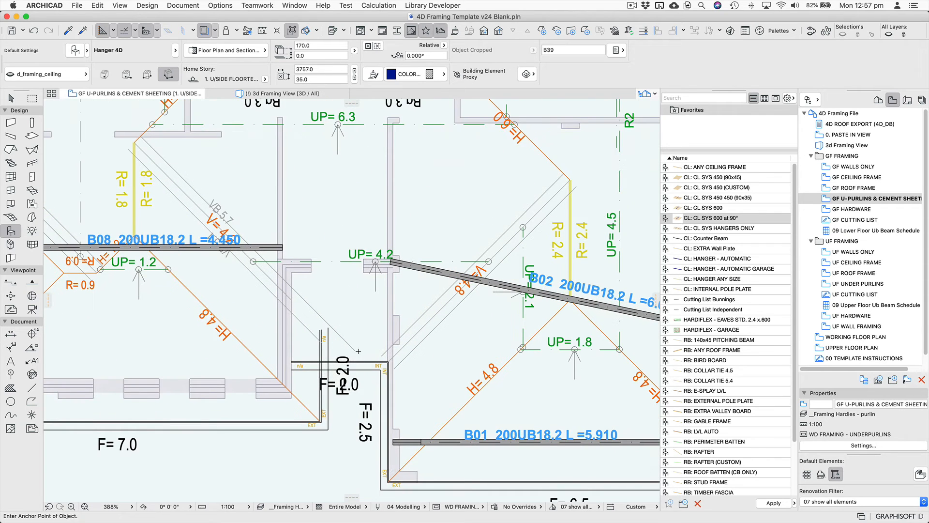
pyautogui.moveTo(358, 349); pyautogui.dragTo(355, 319, button='middle')
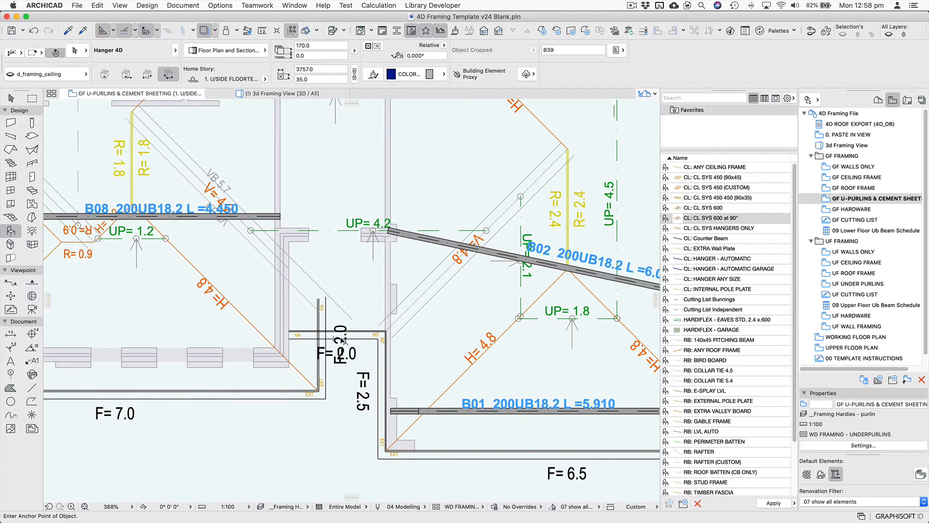
pyautogui.click(331, 333)
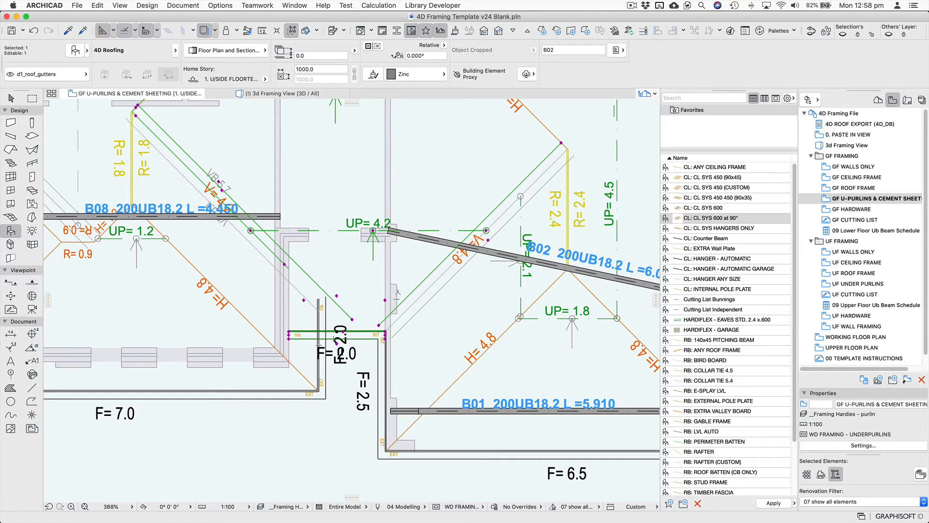
pyautogui.press('Escape')
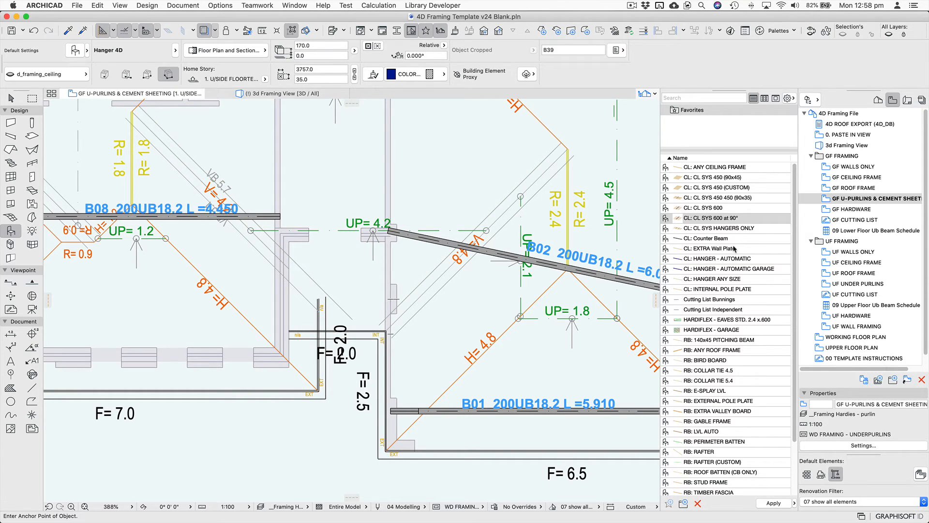
pyautogui.doubleClick(747, 218)
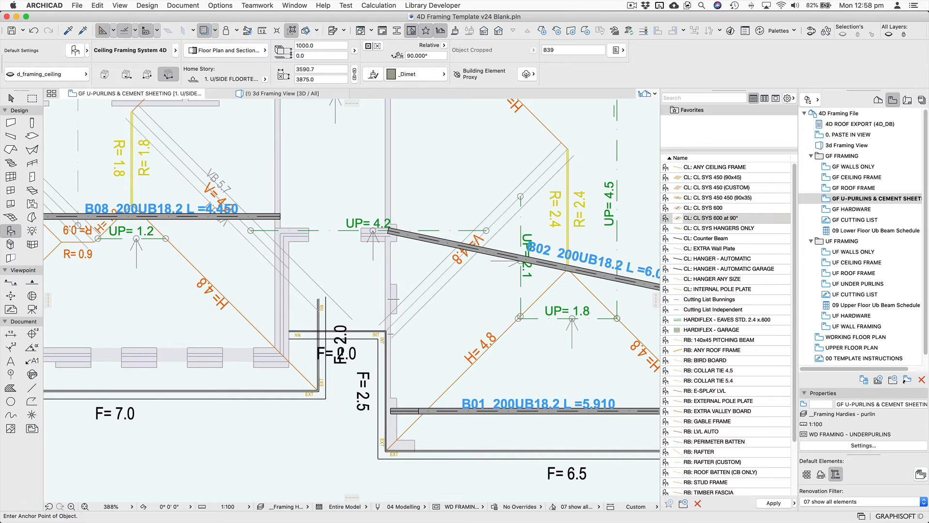
pyautogui.click(140, 70)
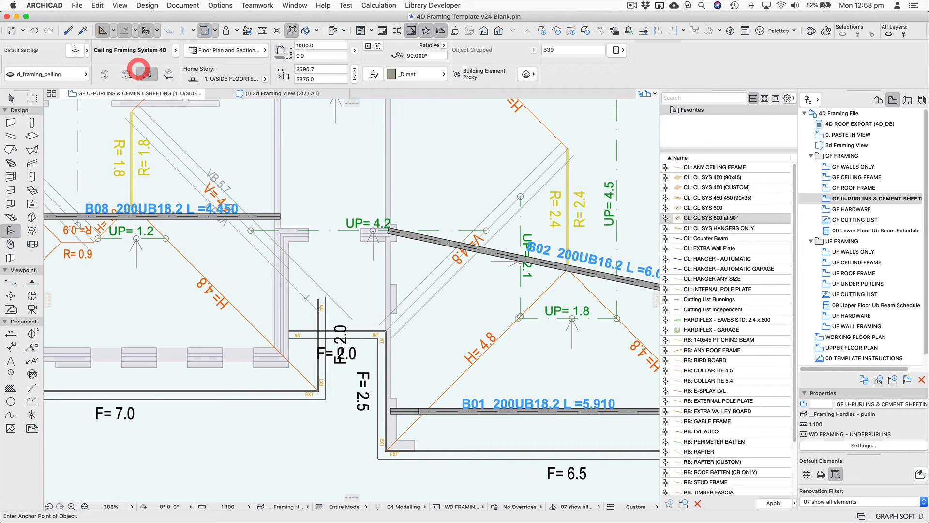
pyautogui.click(299, 324)
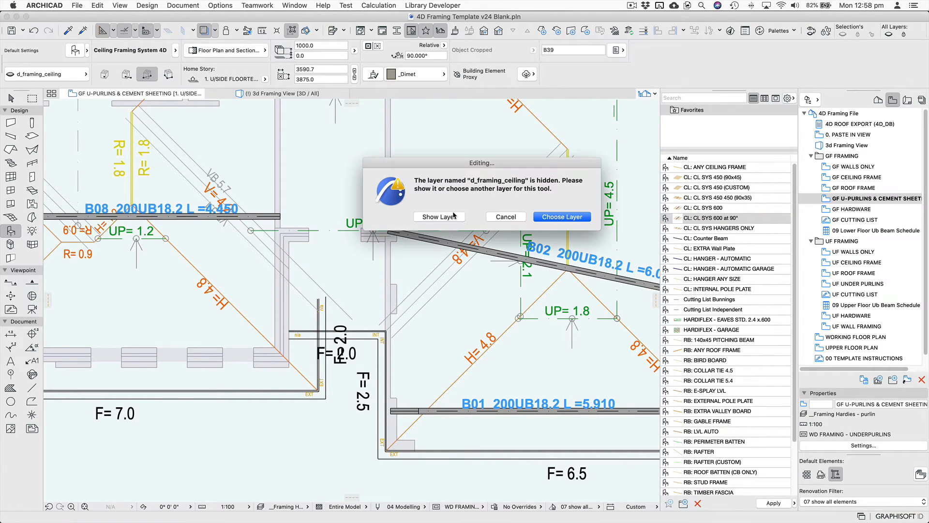
pyautogui.click(439, 216)
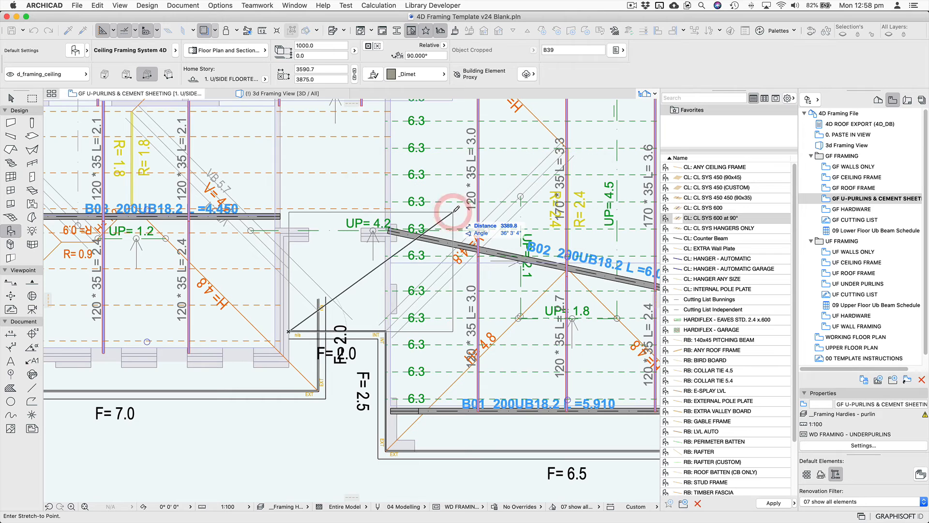
pyautogui.click(386, 241)
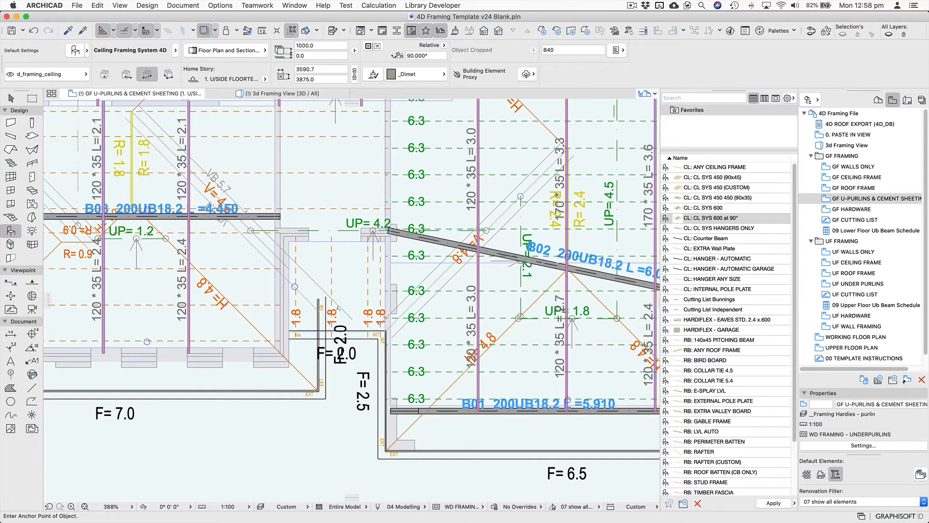
# Return to the GF CEILING FRAME view, leave the placement tool and check the plan with the new recess joists
pyautogui.scroll(-8, 341, 275)
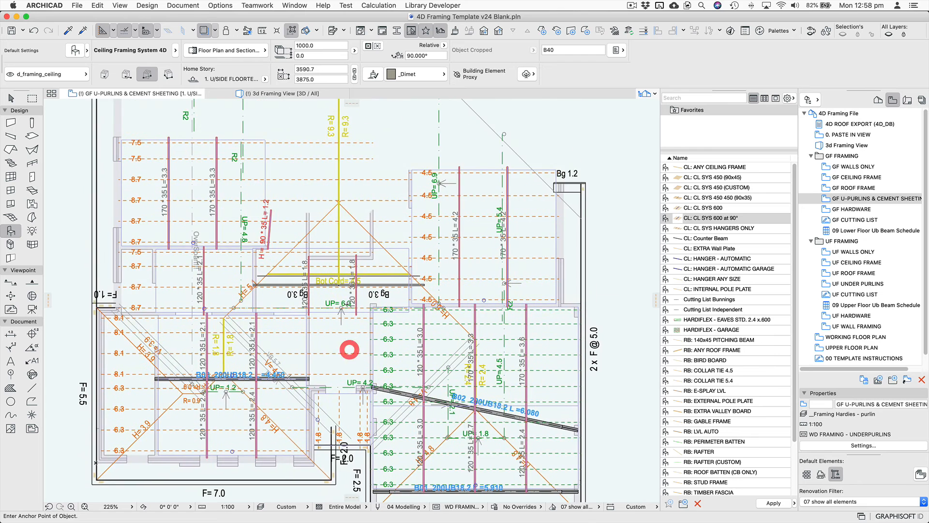
pyautogui.click(864, 199)
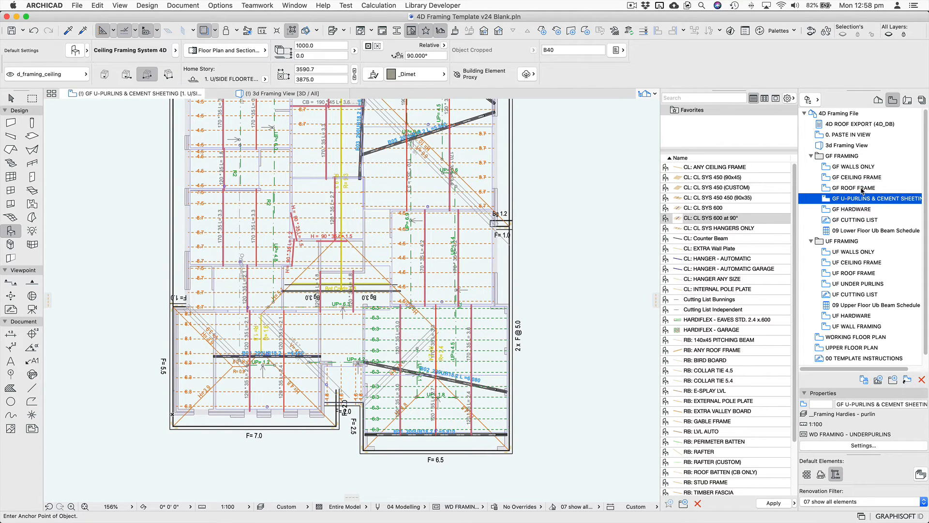
pyautogui.doubleClick(865, 178)
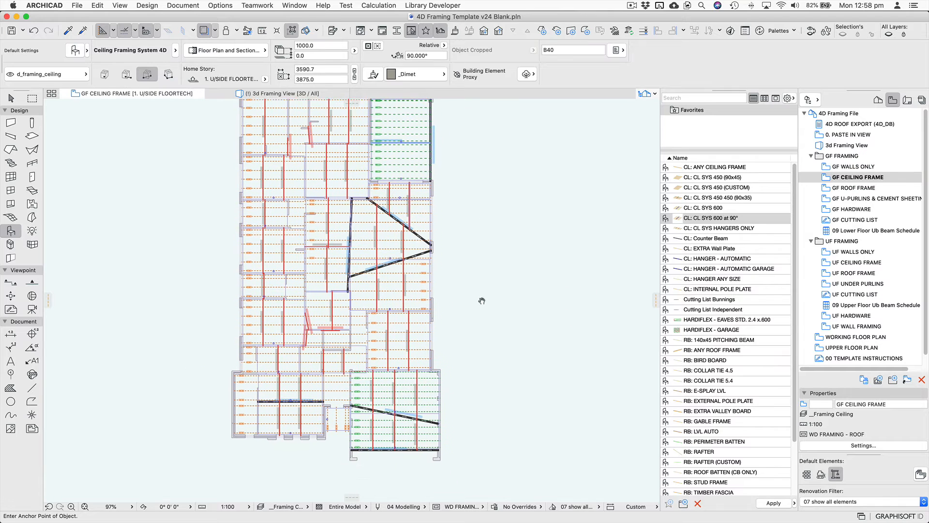
pyautogui.press('Escape')
pyautogui.moveTo(479, 301); pyautogui.dragTo(479, 330, button='middle')
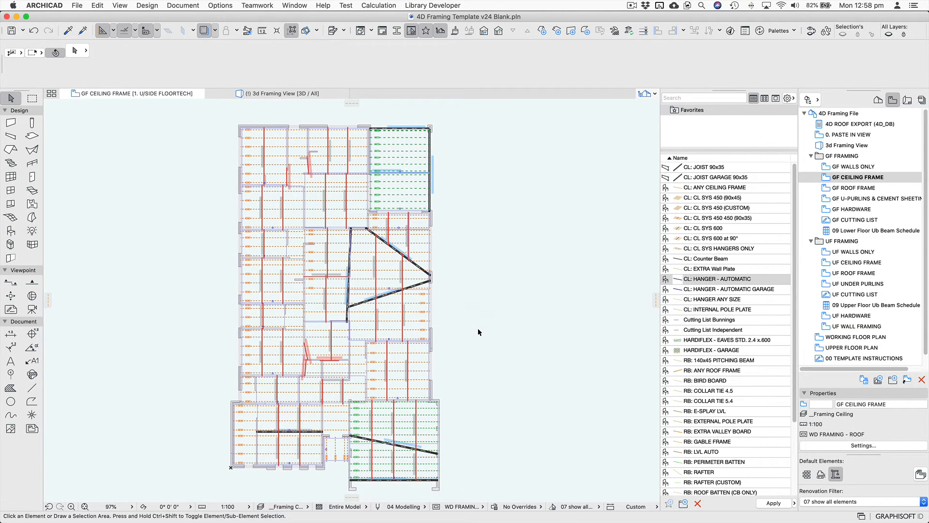
pyautogui.scroll(-3, 478, 330)
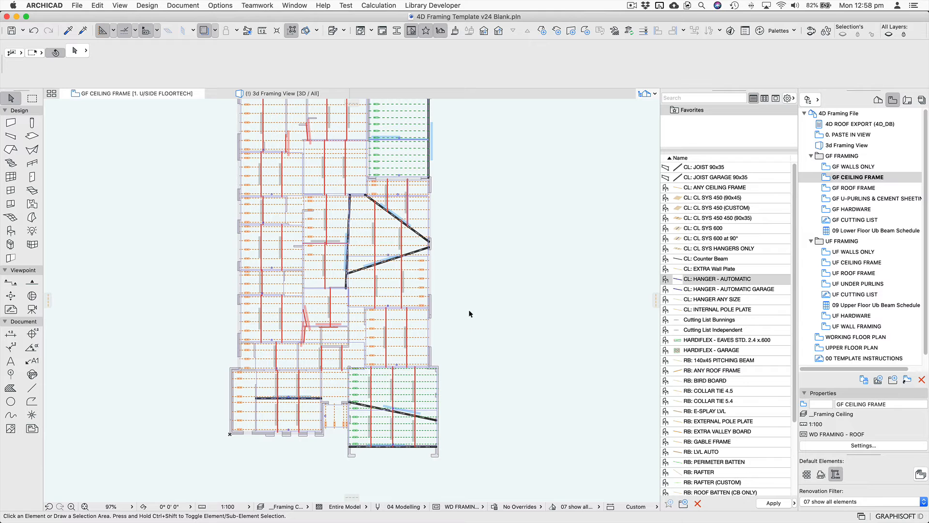
pyautogui.moveTo(469, 314); pyautogui.dragTo(468, 324, button='middle')
# In the GF U-PURLINS & CEMENT SHEETING view, place HARDIFLEX - EAVES STD. 2.4 x.600 by the rotated method along the 2 x F @ 8.0 eave
pyautogui.doubleClick(871, 199)
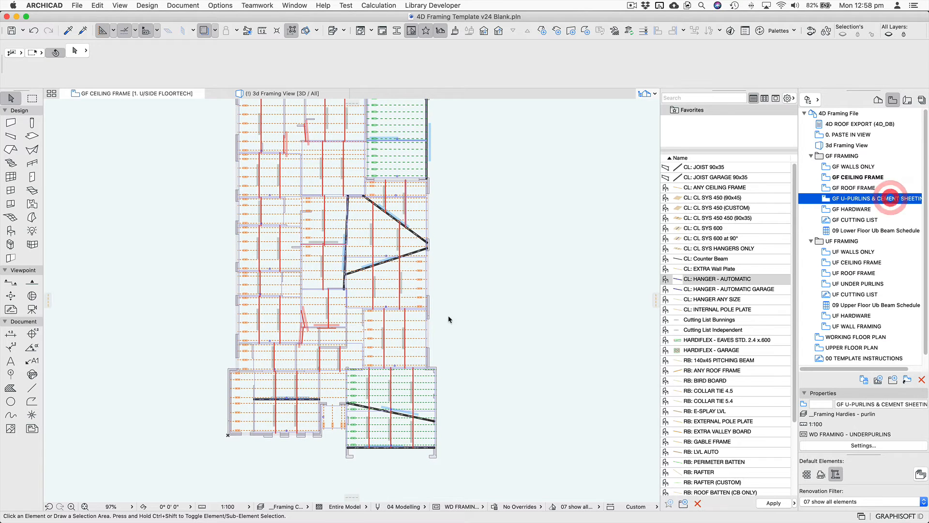
pyautogui.moveTo(469, 314); pyautogui.dragTo(460, 318, button='middle')
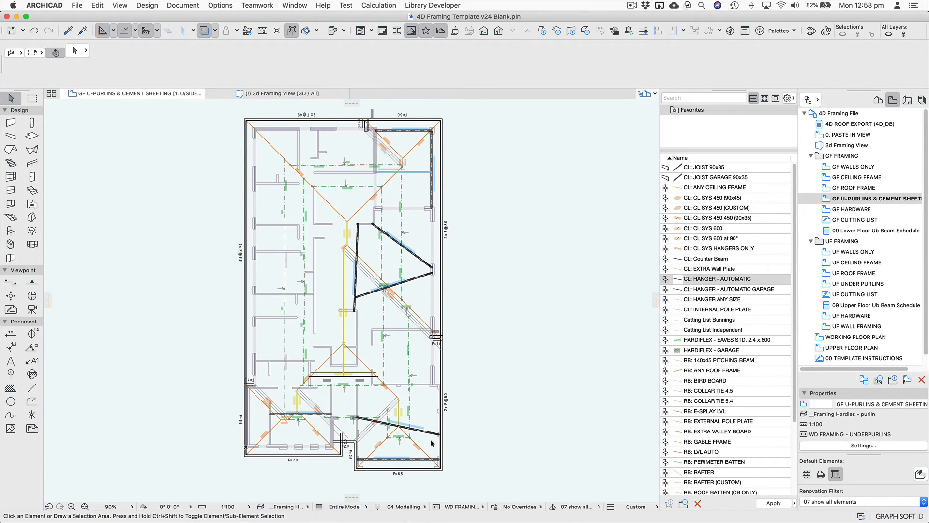
pyautogui.scroll(5, 455, 406)
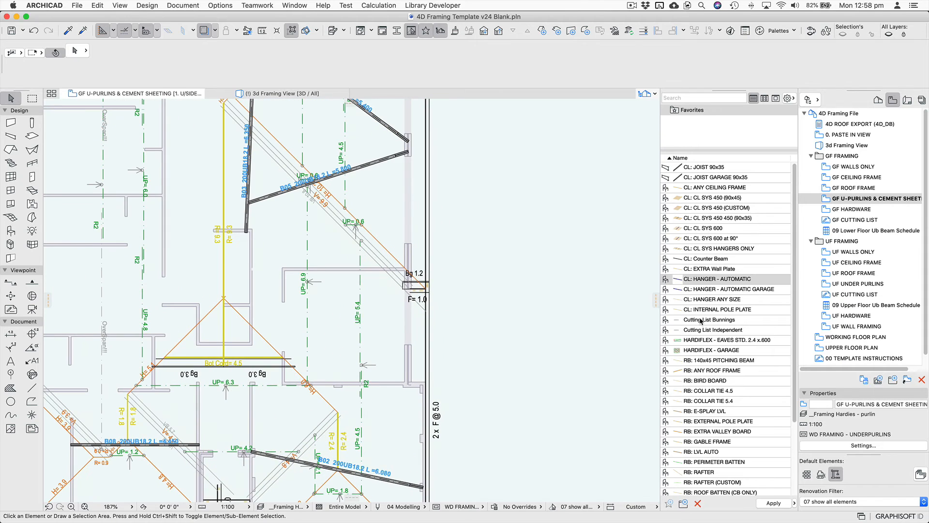
pyautogui.click(731, 340)
pyautogui.doubleClick(732, 341)
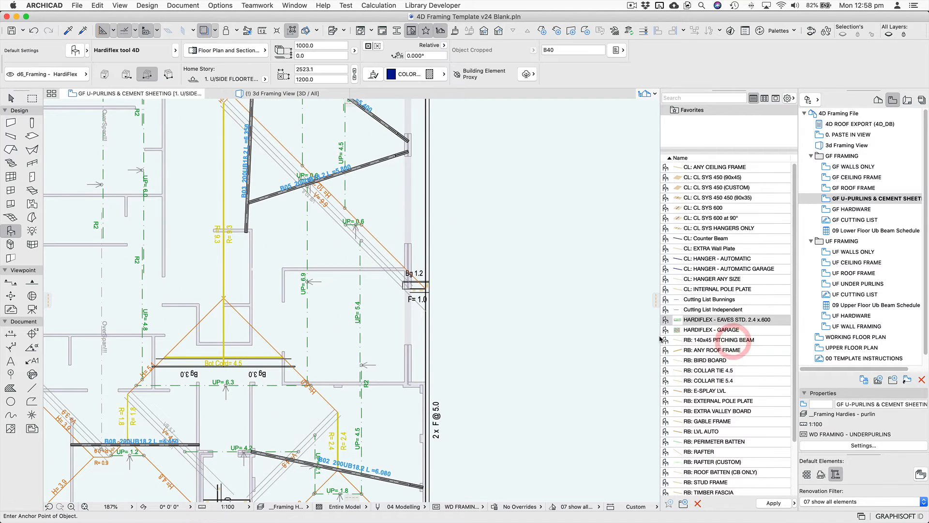
pyautogui.click(426, 381)
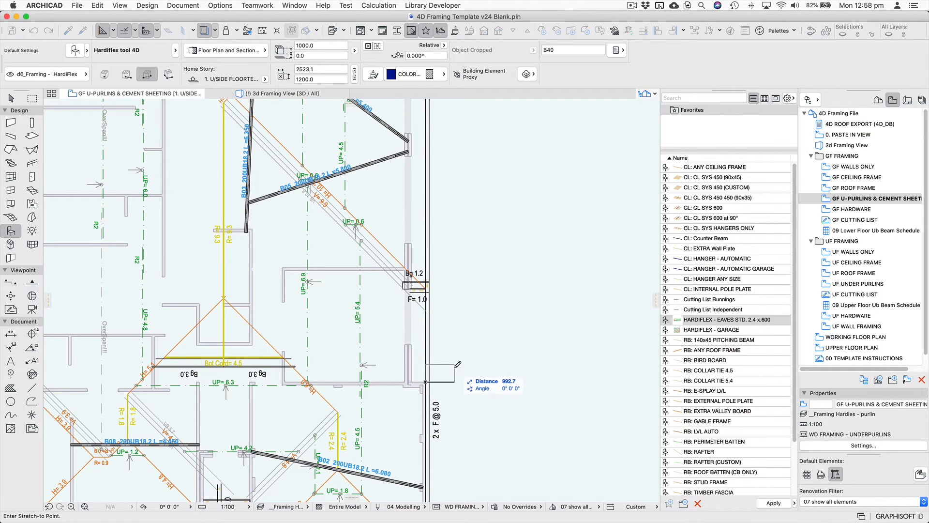
pyautogui.click(168, 73)
pyautogui.moveTo(447, 215); pyautogui.dragTo(382, 482, button='middle')
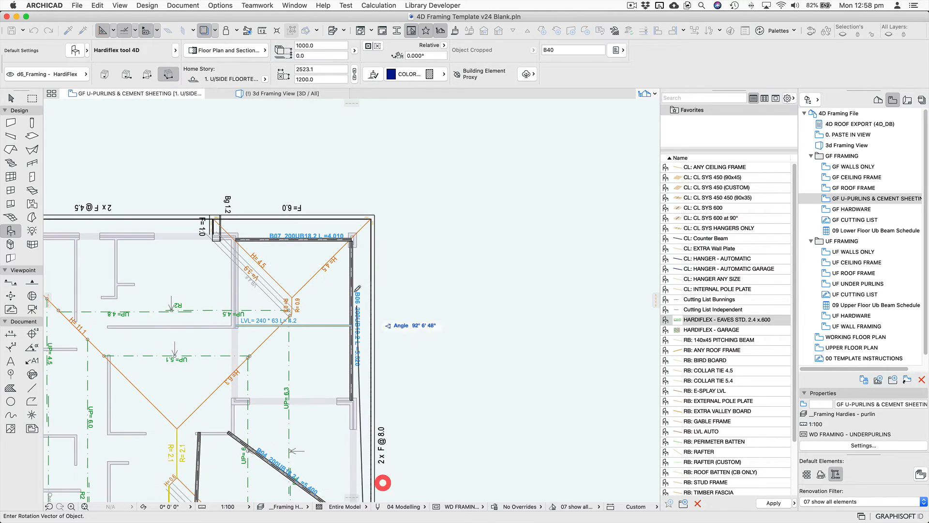
pyautogui.click(368, 172)
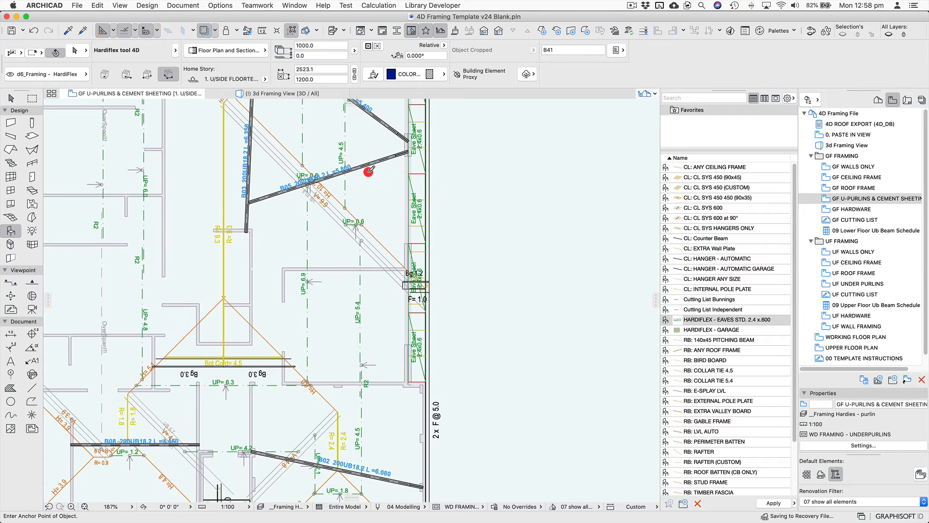
# Place HARDIFLEX - EAVES STD. 2.4 x.600 by the rotated method along the F= 6.0 and 2 x F @ 4.5 eave
pyautogui.moveTo(498, 286); pyautogui.dragTo(461, 356, button='middle')
pyautogui.moveTo(422, 294); pyautogui.dragTo(401, 510, button='middle')
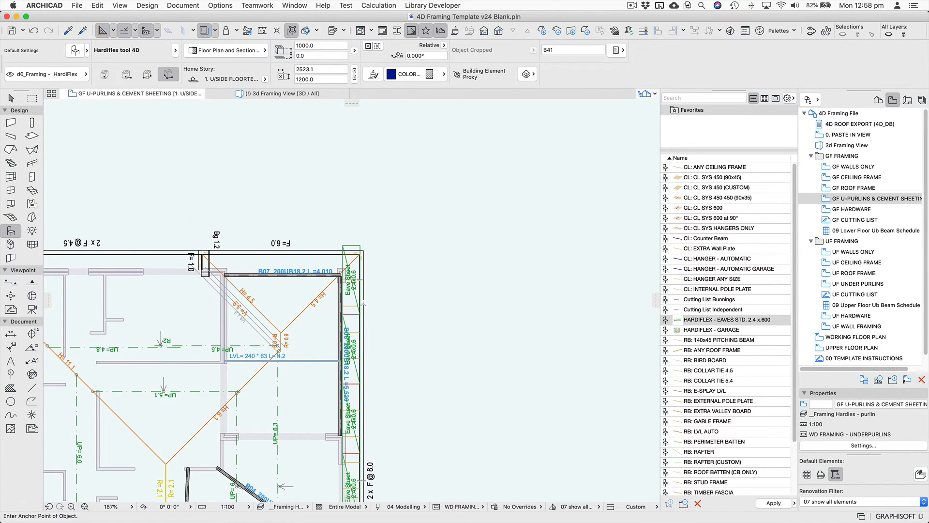
pyautogui.moveTo(363, 304); pyautogui.dragTo(438, 271, button='middle')
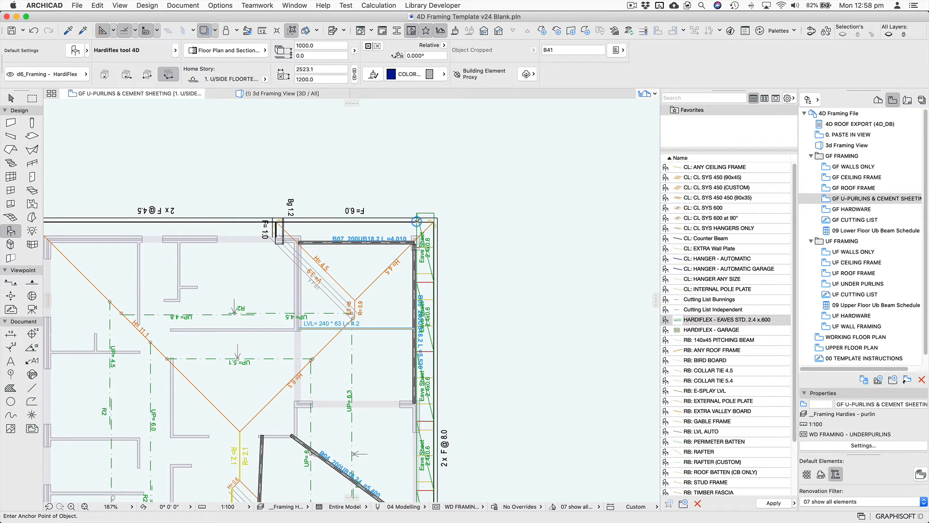
pyautogui.click(416, 221)
pyautogui.hscroll(-10, 213, 217)
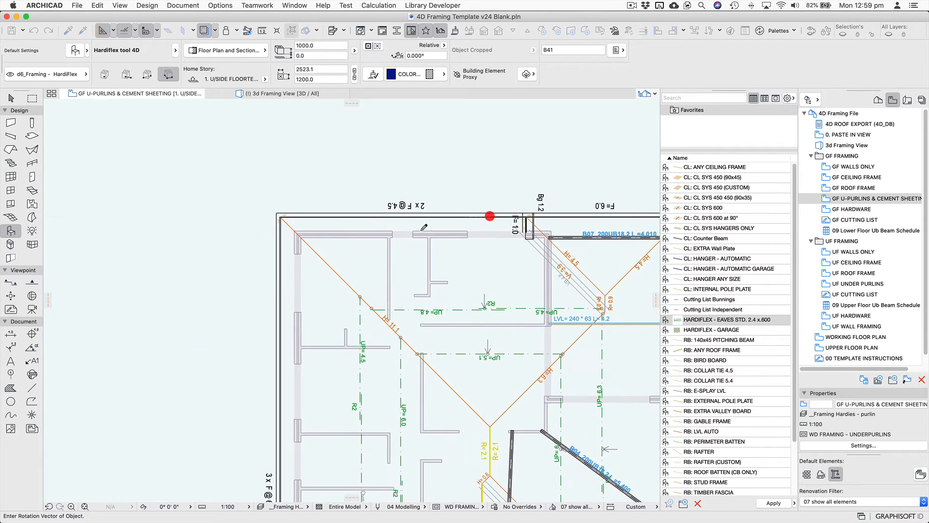
pyautogui.click(209, 219)
pyautogui.moveTo(186, 237); pyautogui.dragTo(484, 228, button='middle')
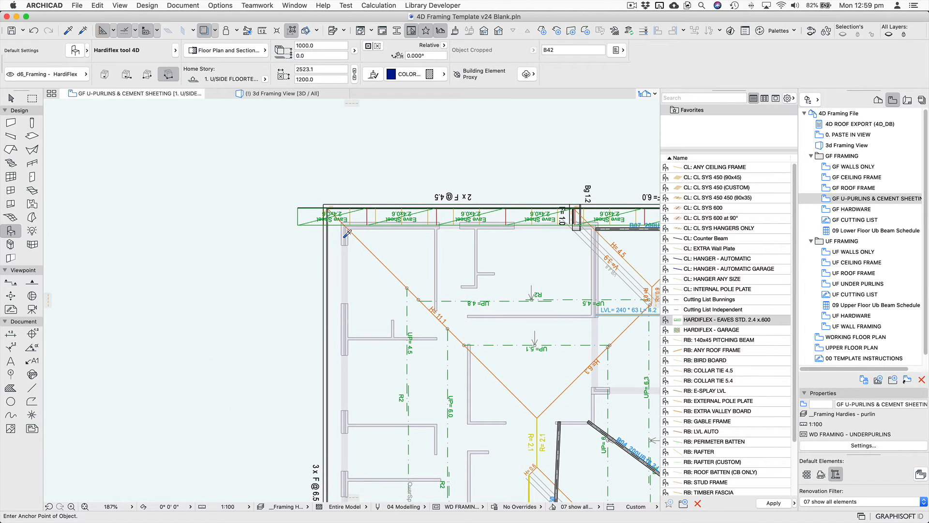
# Place another Hardiflex eaves run along the 3 x F @ 6.5 eave, from the sheeted corner to the F= 1.0 return
pyautogui.scroll(5, 347, 233)
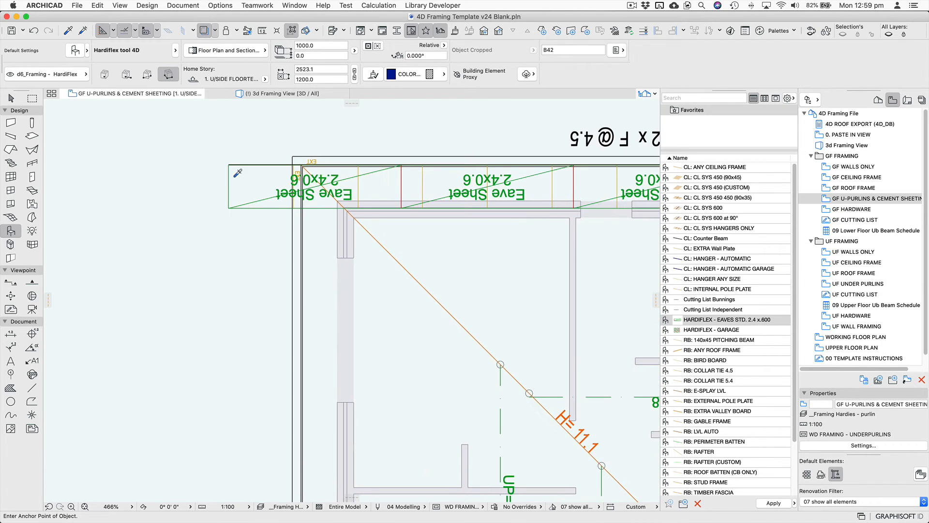
pyautogui.click(303, 209)
pyautogui.scroll(-5, 324, 293)
pyautogui.scroll(2, 311, 184)
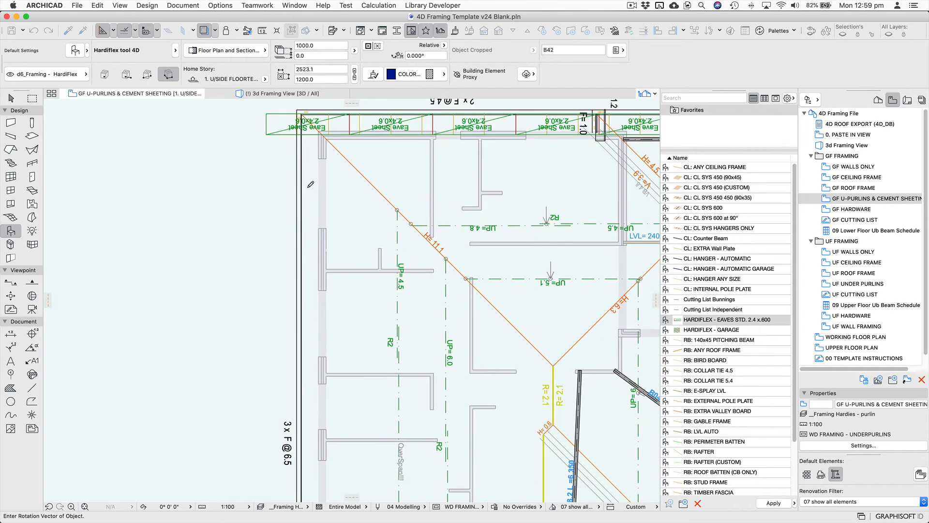
pyautogui.moveTo(311, 328); pyautogui.dragTo(283, 162, button='middle')
pyautogui.moveTo(272, 338)
pyautogui.mouseDown(button='middle')
pyautogui.moveTo(284, 118)
pyautogui.moveTo(277, 219)
pyautogui.mouseUp(button='middle')
pyautogui.click(277, 281)
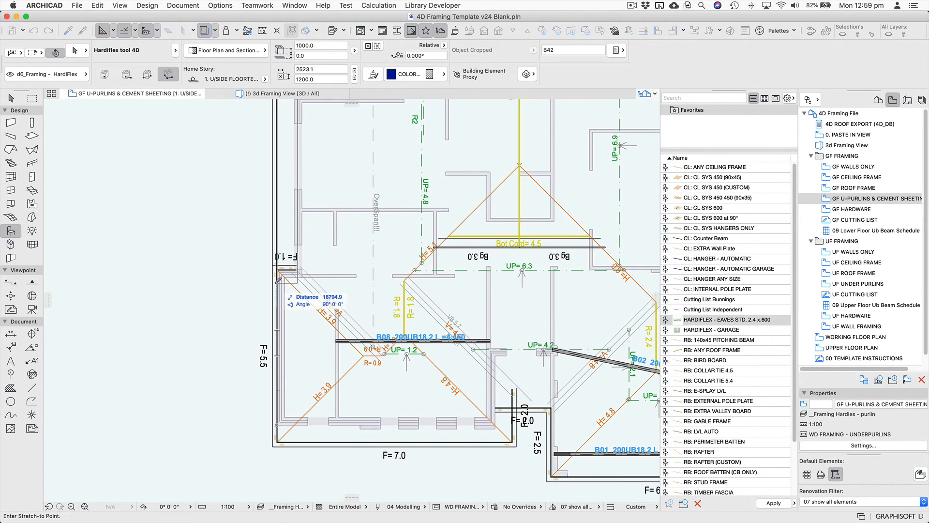
pyautogui.click(279, 281)
# Stretch the eave sheeting along the 3 x F @ 6.5 side past the F= 1.0 return and deselect it
pyautogui.scroll(-3, 269, 292)
pyautogui.scroll(-3, 312, 355)
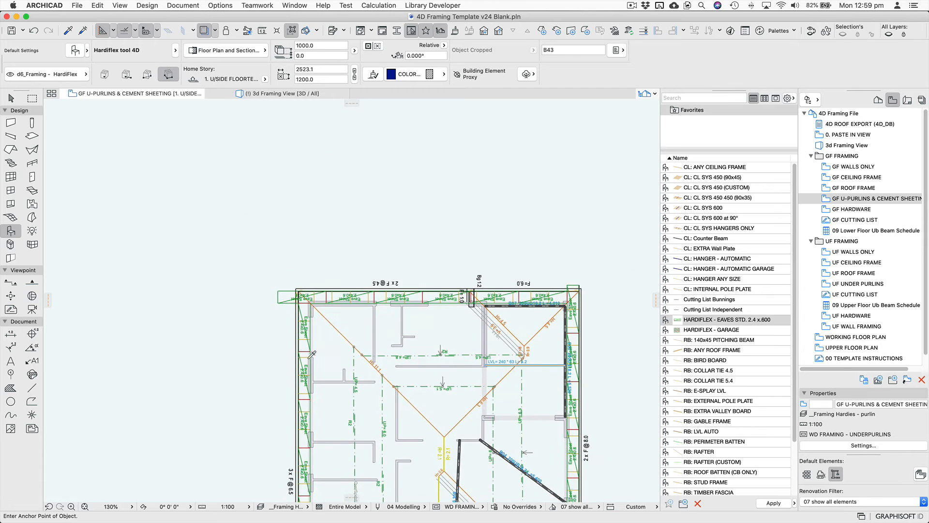
pyautogui.moveTo(312, 355); pyautogui.dragTo(285, 99, button='middle')
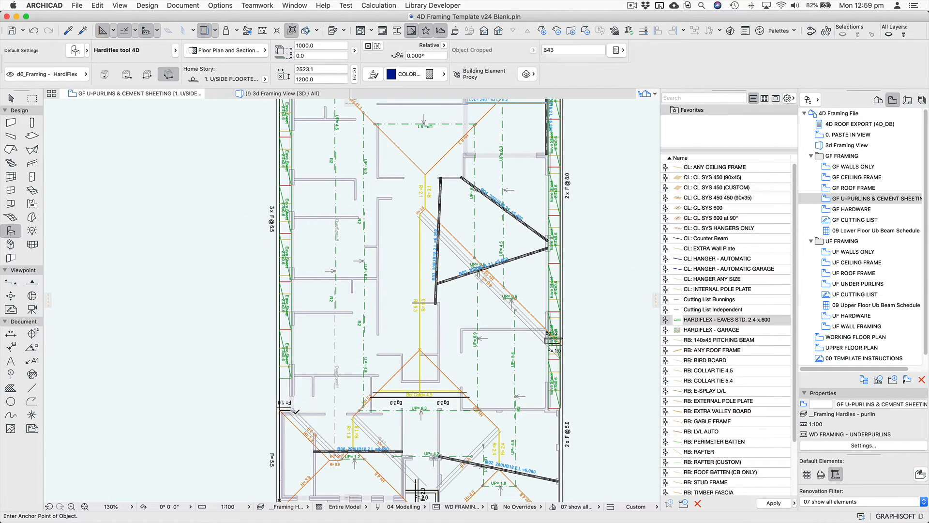
pyautogui.scroll(4, 301, 416)
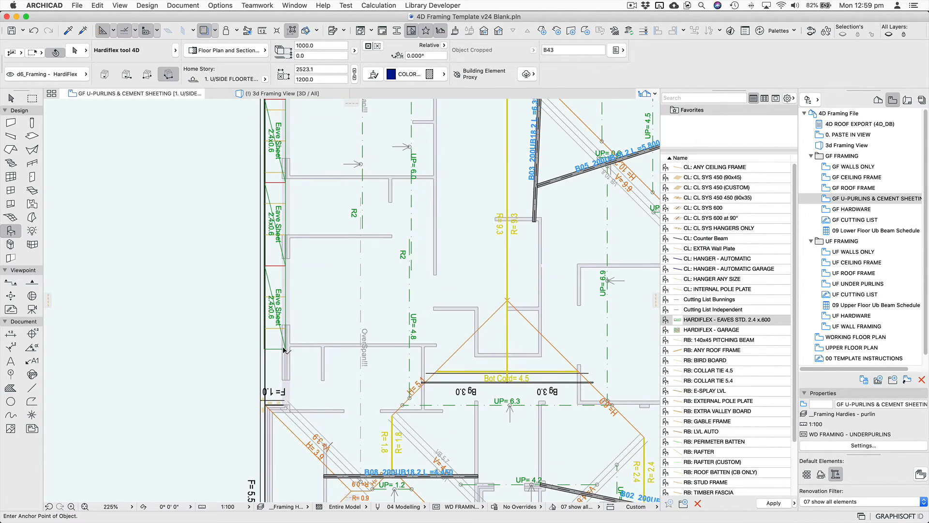
pyautogui.click(286, 353)
pyautogui.scroll(-5, 298, 376)
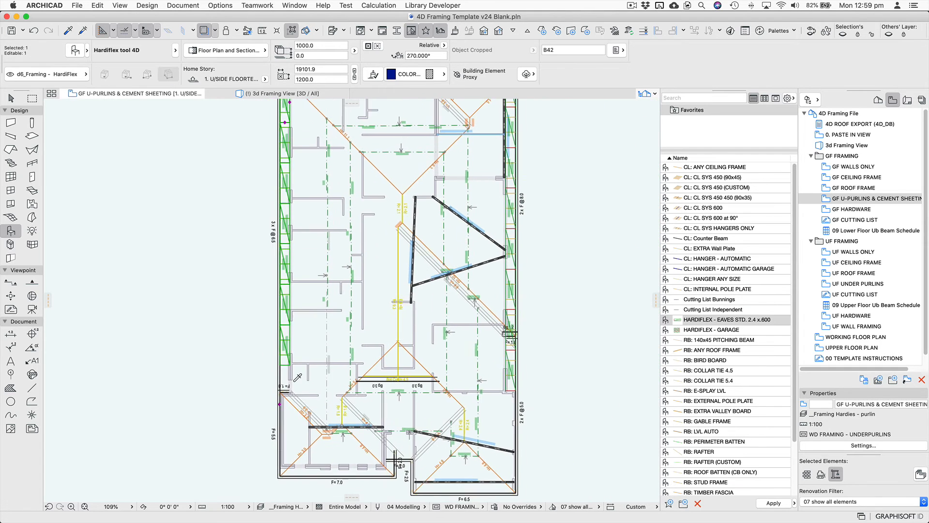
pyautogui.scroll(-1, 298, 377)
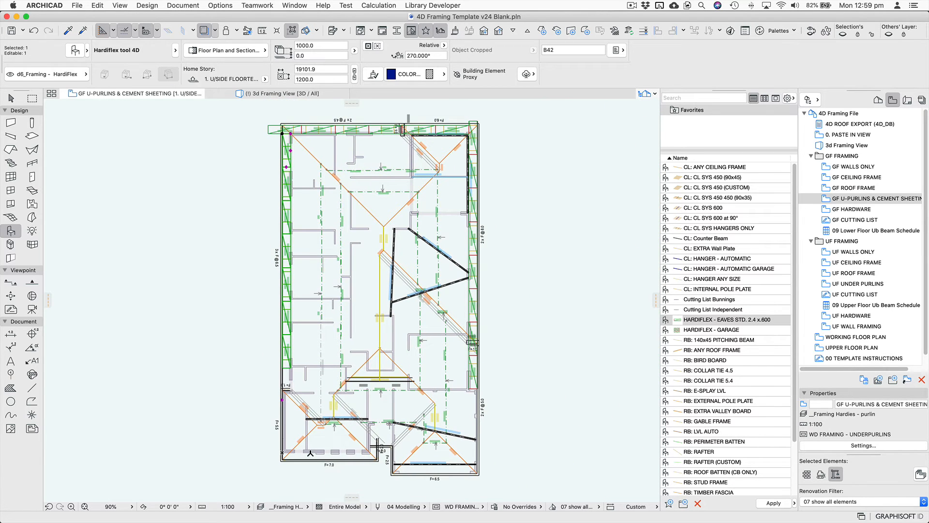
pyautogui.click(282, 398)
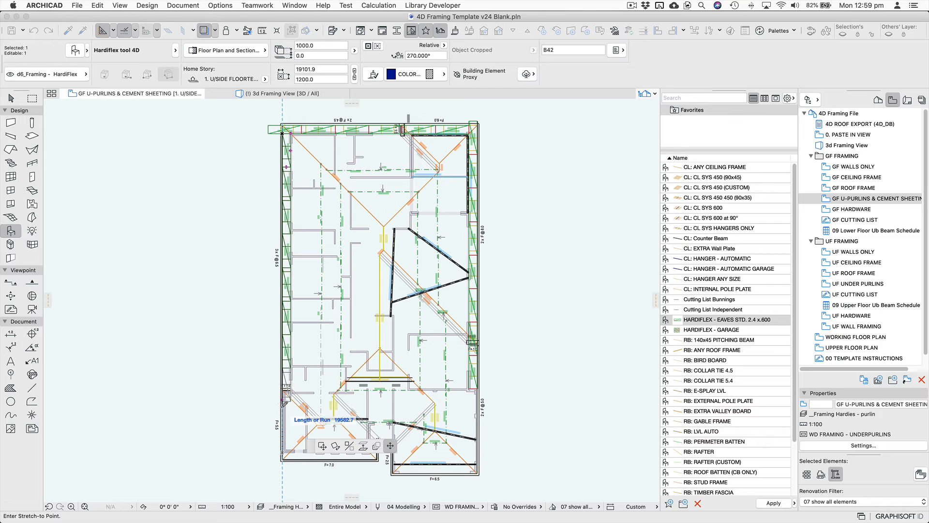
pyautogui.click(282, 408)
pyautogui.click(303, 488)
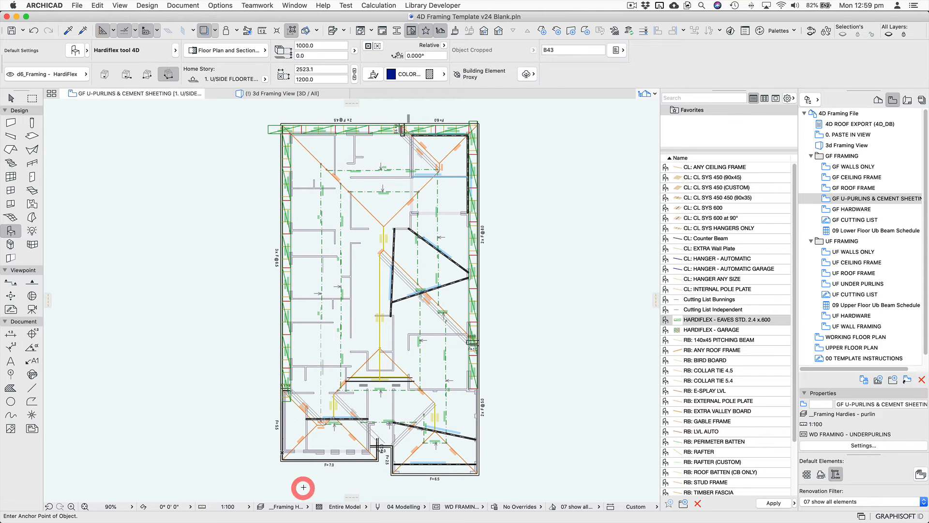
# Place HARDIFLEX - GARAGE over the garage, using the single-point orthogonal placement method
pyautogui.scroll(-3, 271, 426)
pyautogui.hscroll(5, 271, 426)
pyautogui.click(262, 404)
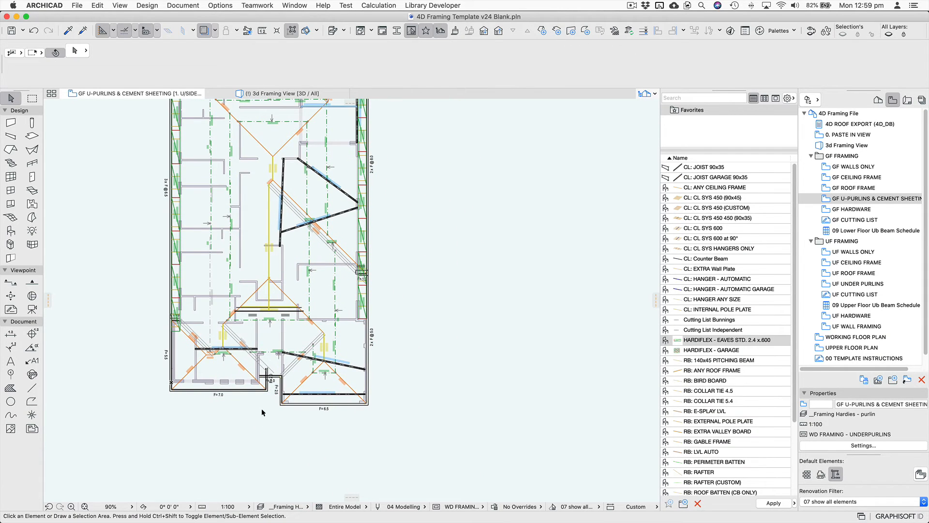
pyautogui.scroll(5, 314, 403)
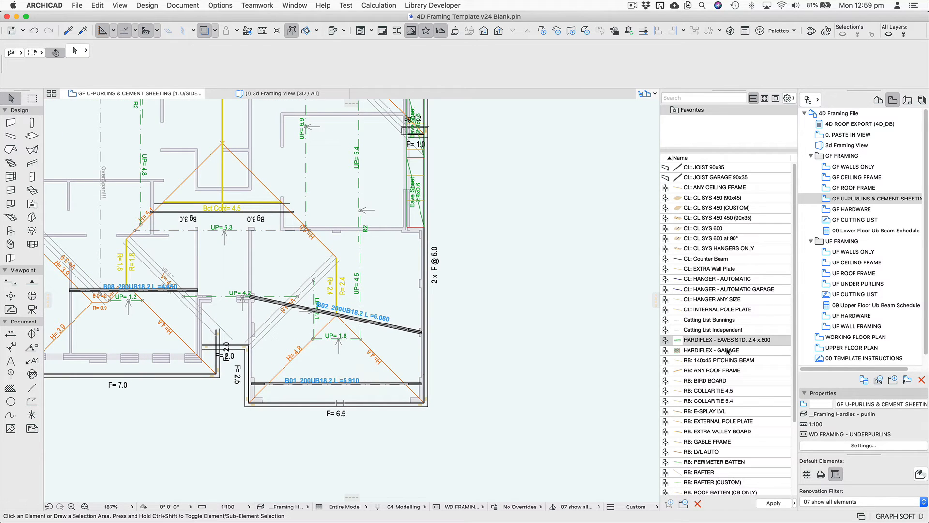
pyautogui.doubleClick(728, 350)
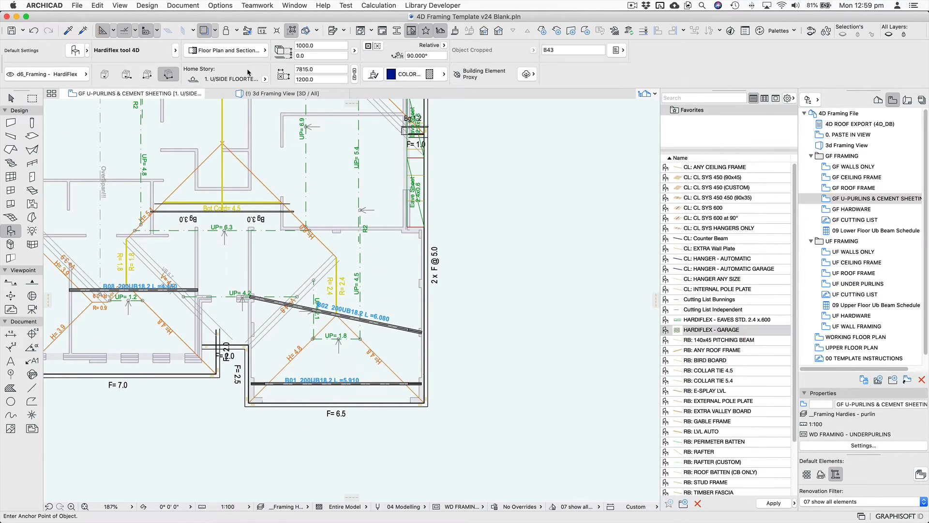
pyautogui.click(104, 73)
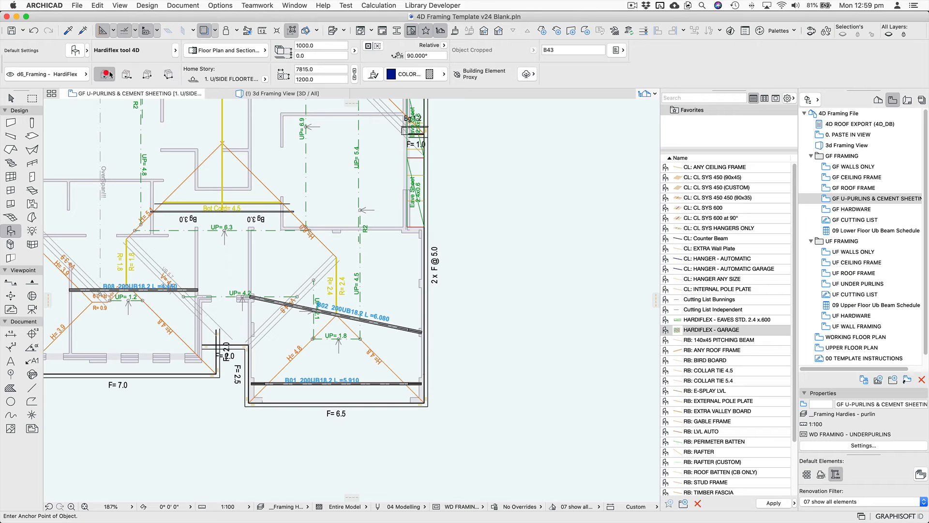
pyautogui.click(339, 366)
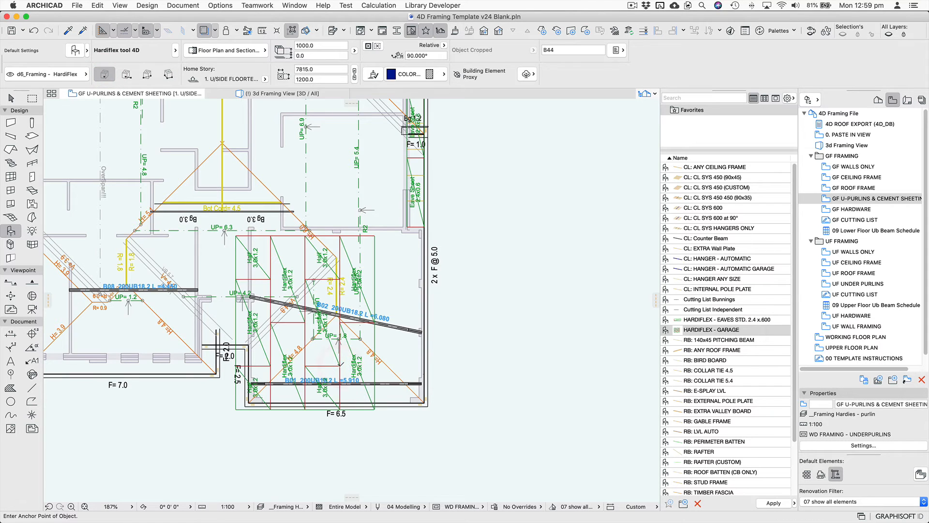
# Move the garage sheeting to the inner corner by the F= 6.5 fascia and stretch its width across to the opposite garage wall
pyautogui.click(374, 410)
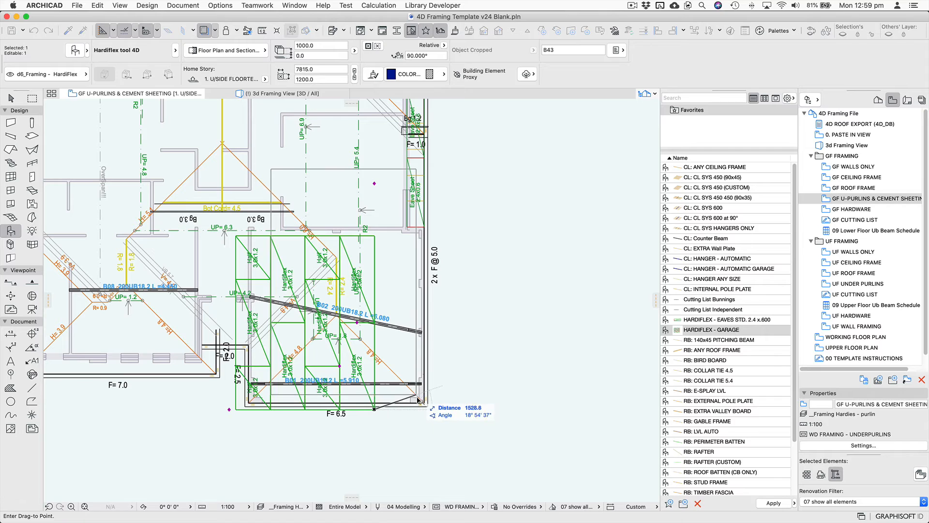
pyautogui.click(419, 400)
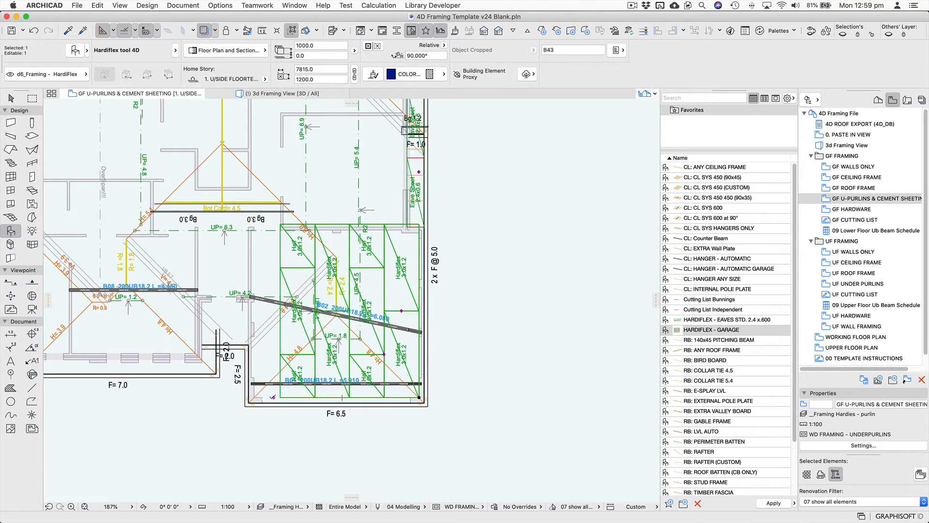
pyautogui.click(272, 397)
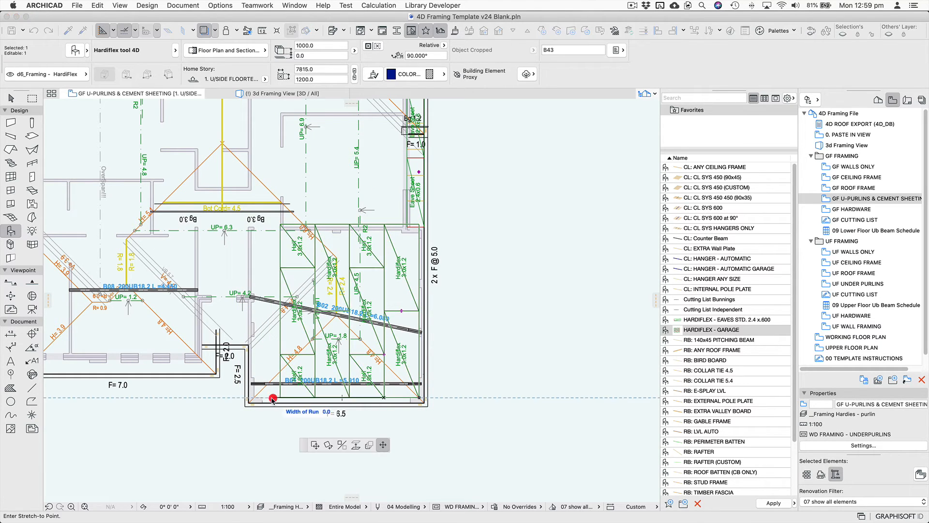
pyautogui.click(150, 398)
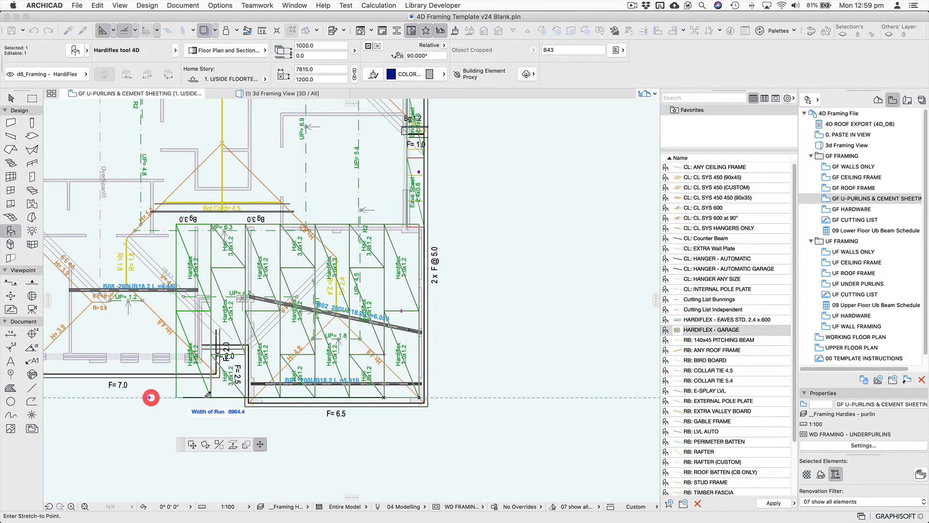
pyautogui.press('Escape')
pyautogui.click(245, 399)
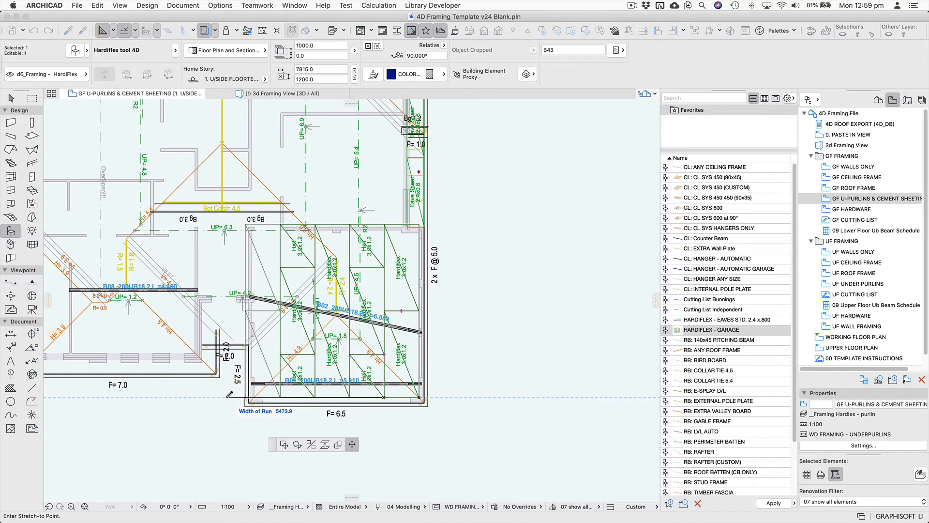
pyautogui.click(225, 397)
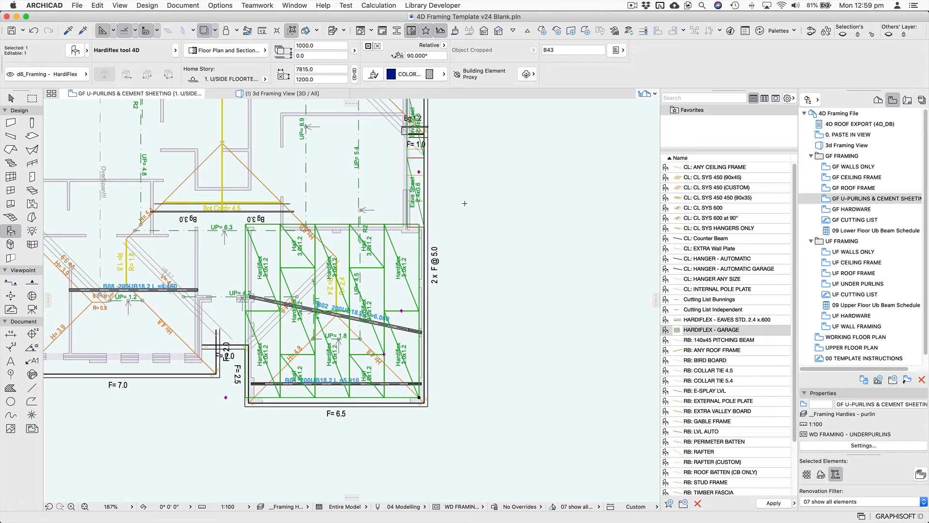
# In the garage sheeting's settings, check the setout choices, toggle the edge joiner option and apply with Half Start kept
pyautogui.press('super+t')
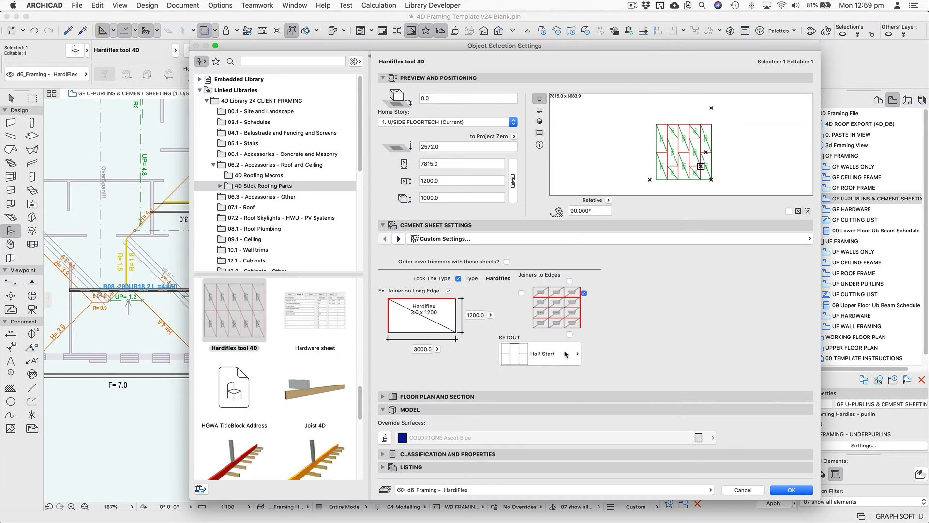
pyautogui.click(560, 364)
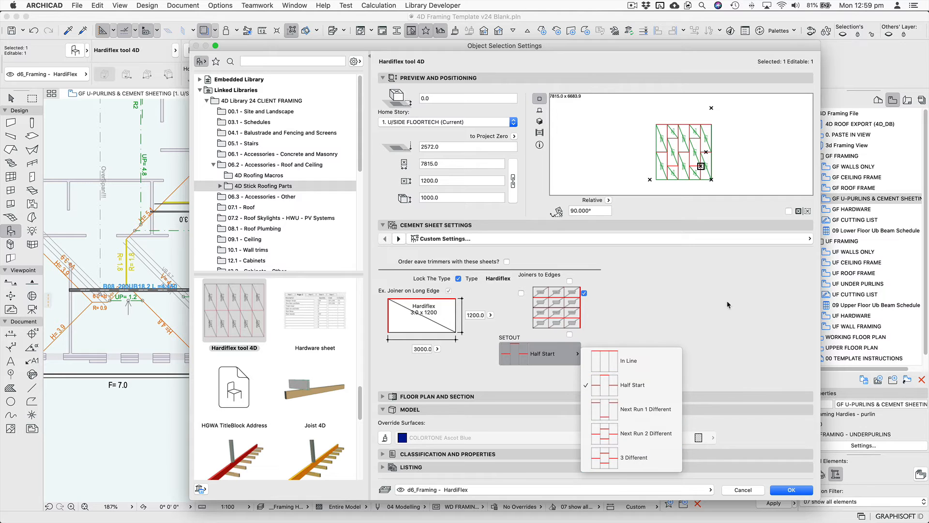
pyautogui.click(728, 304)
pyautogui.click(585, 293)
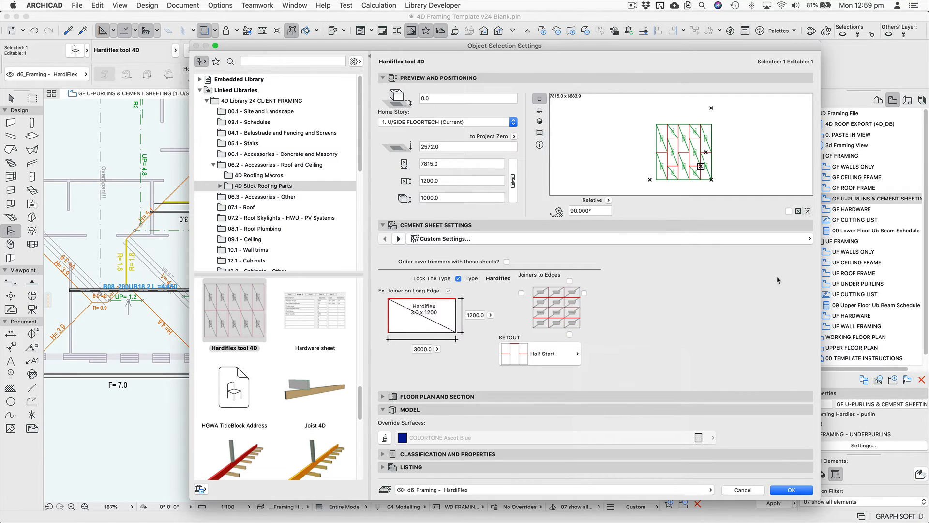
pyautogui.click(585, 294)
pyautogui.click(585, 294)
pyautogui.click(801, 492)
pyautogui.click(538, 363)
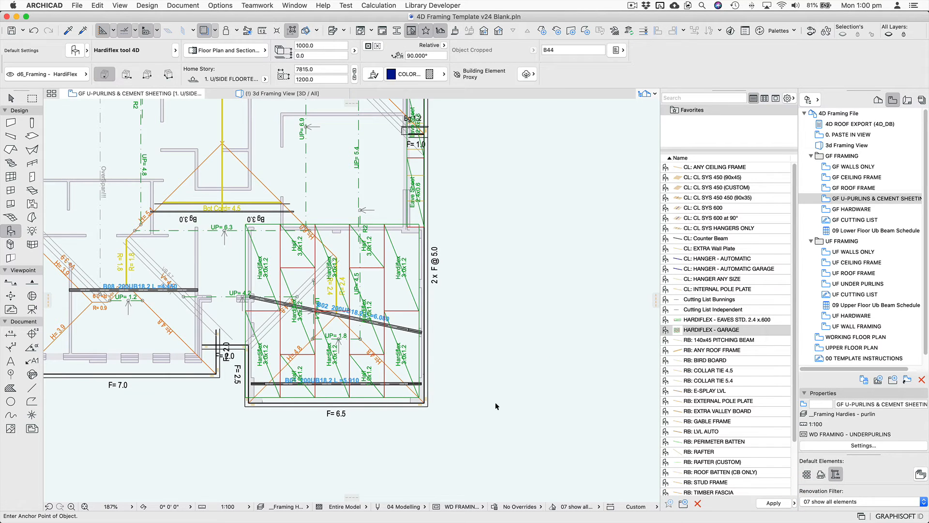
# Place a HARDIFLEX - EAVES STD. 2.4 x.600 sheet at the outer corner of the F= 7.0 eave
pyautogui.press('Escape')
pyautogui.moveTo(248, 369); pyautogui.dragTo(356, 377, button='middle')
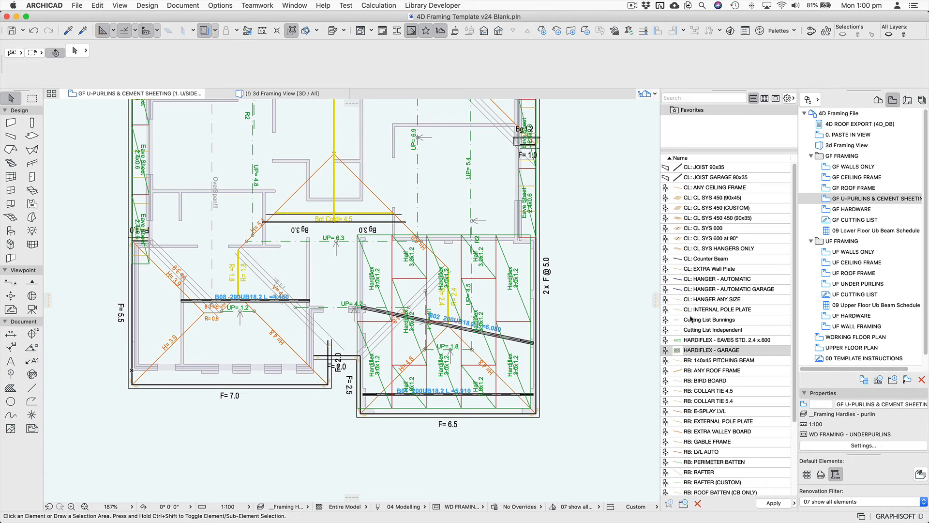
pyautogui.click(726, 340)
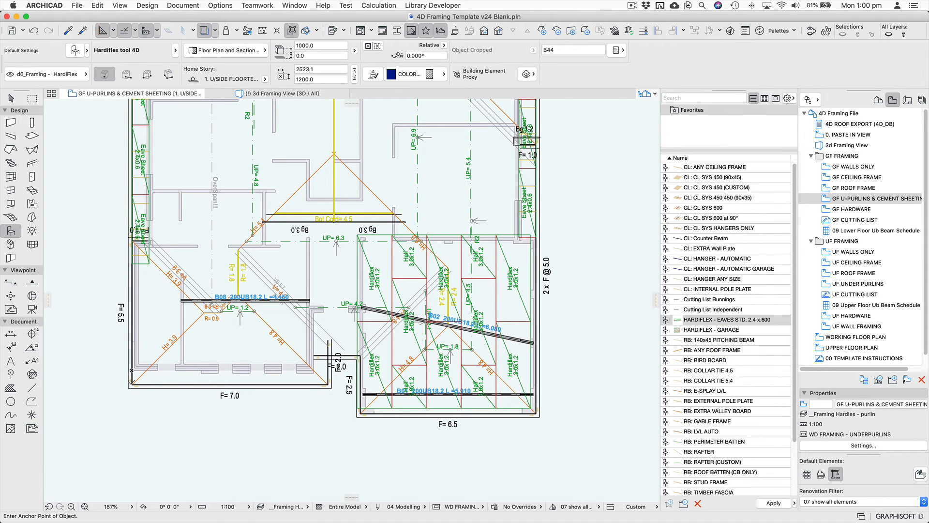
pyautogui.click(131, 384)
pyautogui.keyDown('shift'); pyautogui.click(202, 384); pyautogui.keyUp('shift')
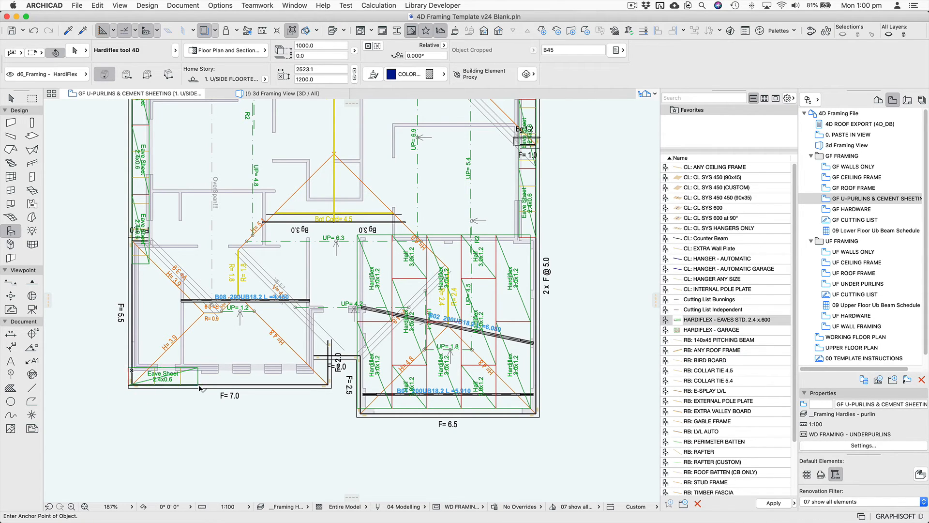
# Stretch the new eave sheet along the whole F= 7.0 eave, about 7832 mm, and drag a copy to the F= 2.0 recess
pyautogui.click(202, 384)
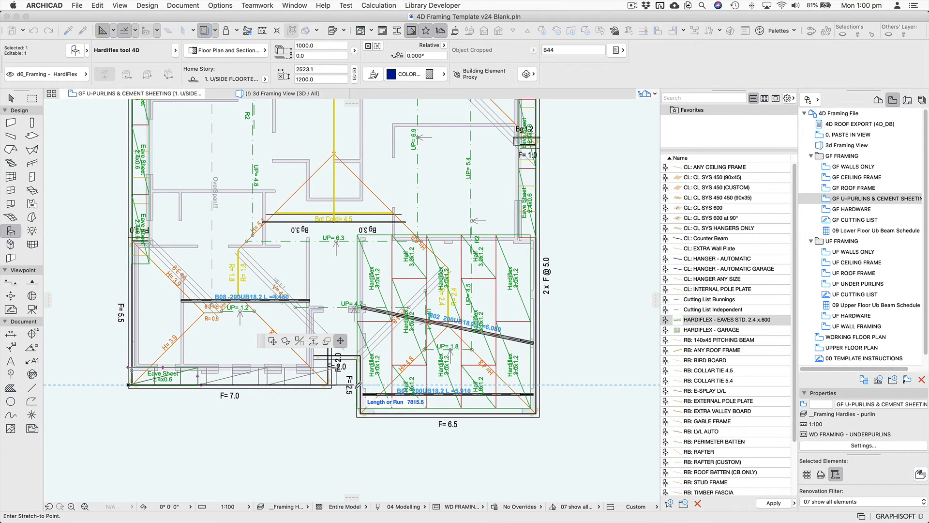
pyautogui.click(336, 385)
pyautogui.click(128, 385)
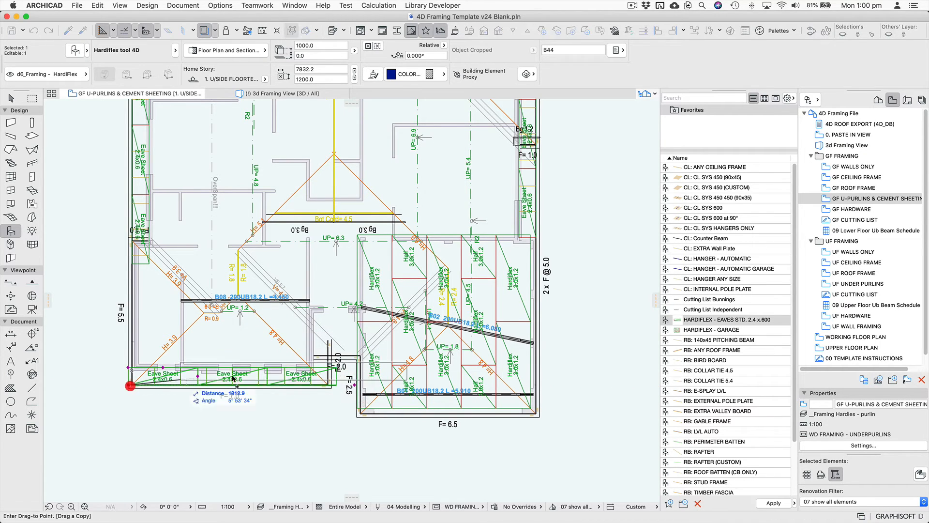
pyautogui.click(314, 358)
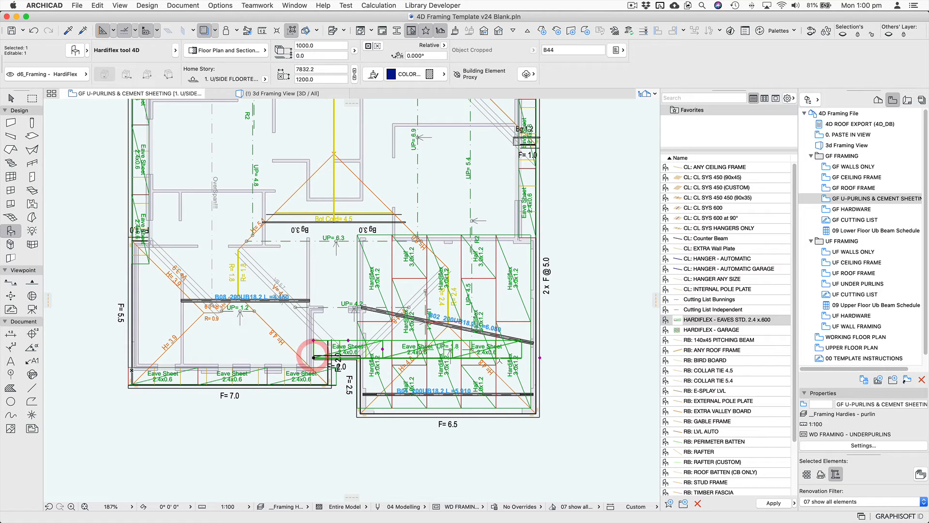
# Shorten the copied eave sheet to about 2193 mm so it spans only the F= 2.0 recess
pyautogui.click(539, 359)
pyautogui.click(377, 358)
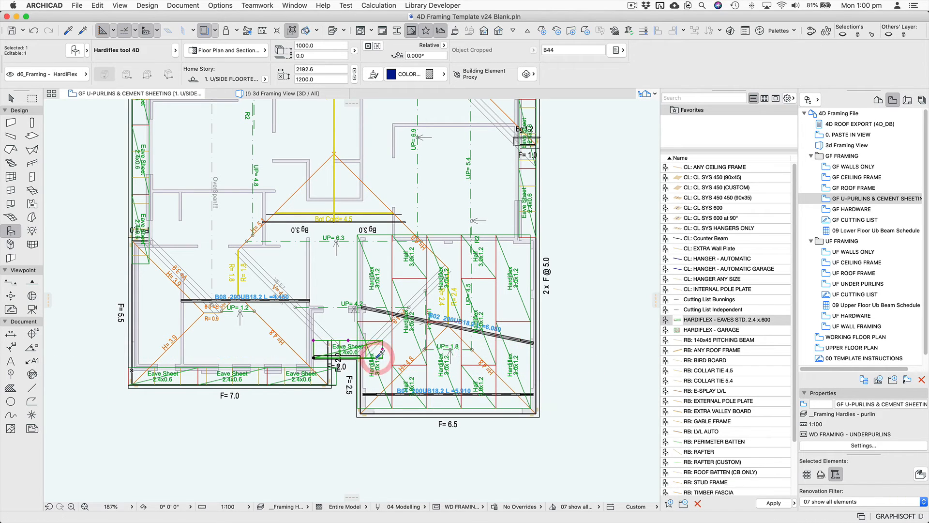
pyautogui.scroll(5, 369, 360)
pyautogui.moveTo(367, 360); pyautogui.dragTo(415, 330, button='middle')
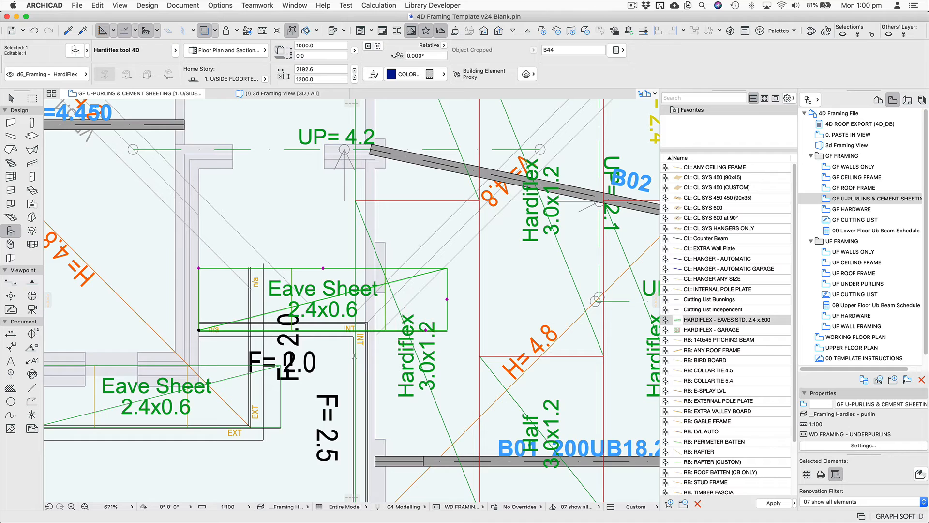
pyautogui.moveTo(361, 345); pyautogui.dragTo(413, 228, button='middle')
# Move the shortened eave sheet out of the recess into the open space below the F= 2.5 fascia
pyautogui.press('super+shift+d')
pyautogui.click(387, 189)
pyautogui.moveTo(303, 320); pyautogui.dragTo(354, 176, button='middle')
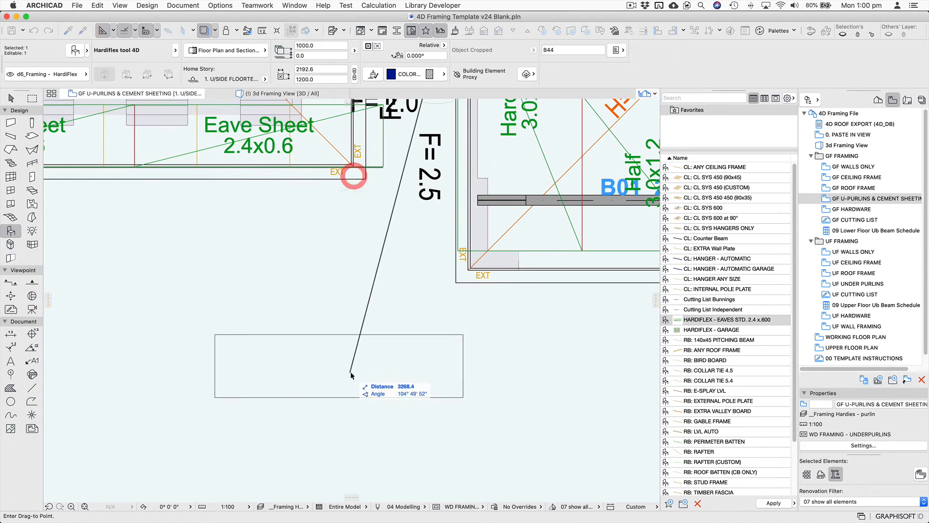
pyautogui.click(351, 375)
pyautogui.scroll(-3, 387, 392)
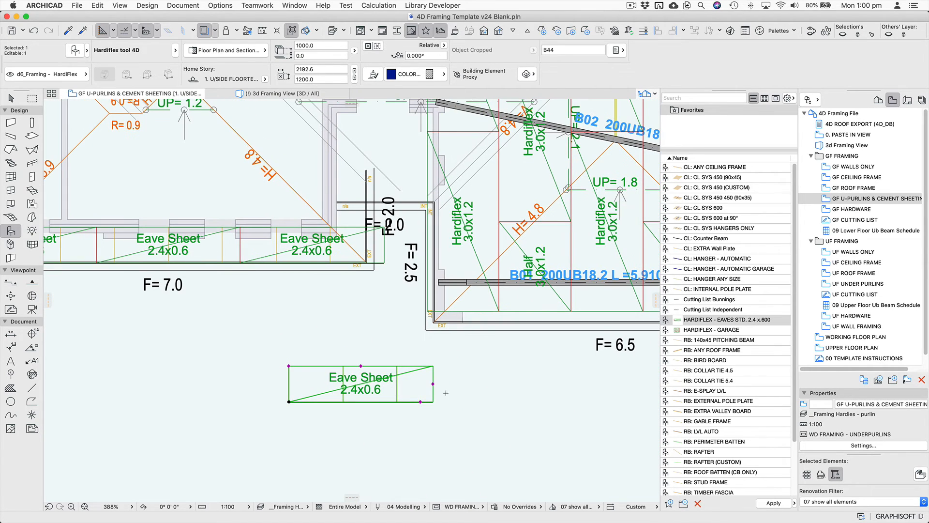
# Set the sheet length to 1800 mm and the sheet size to 1.8x.9, and stretch the sheeting to cover two rows
pyautogui.click(435, 382)
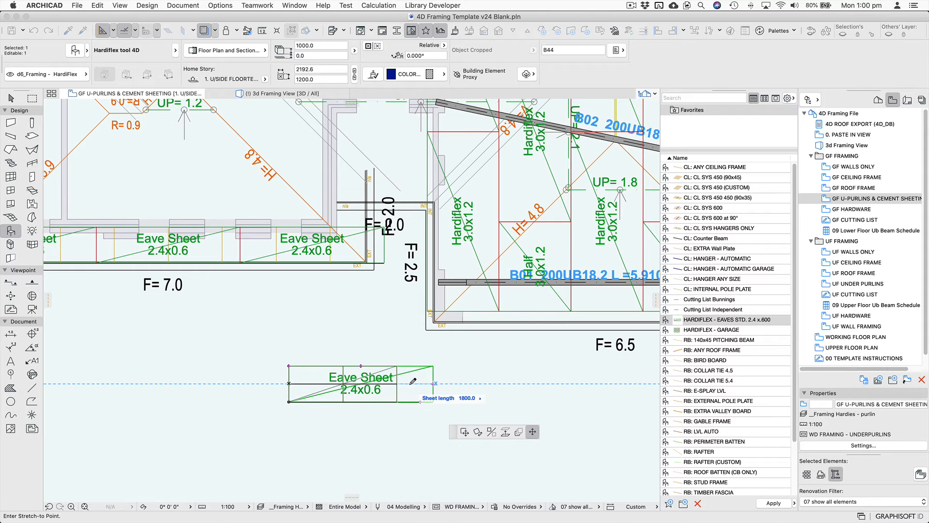
pyautogui.click(409, 384)
pyautogui.moveTo(406, 390); pyautogui.dragTo(404, 424, button='middle')
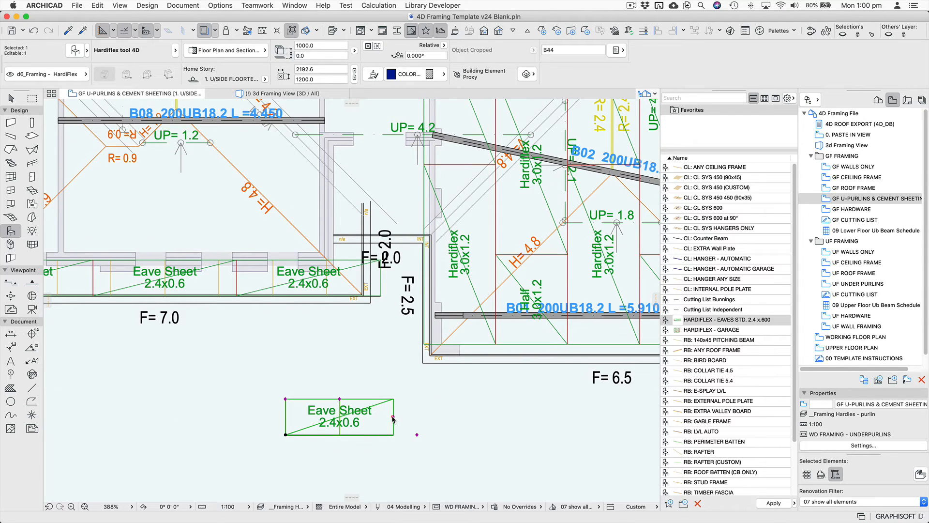
pyautogui.click(392, 417)
pyautogui.press('Escape')
pyautogui.click(340, 399)
pyautogui.click(341, 361)
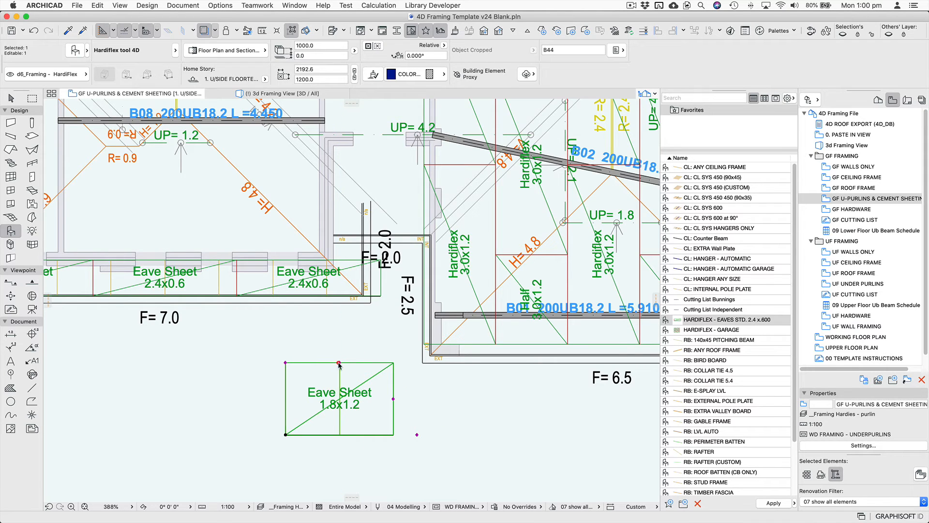
pyautogui.click(339, 363)
pyautogui.click(337, 381)
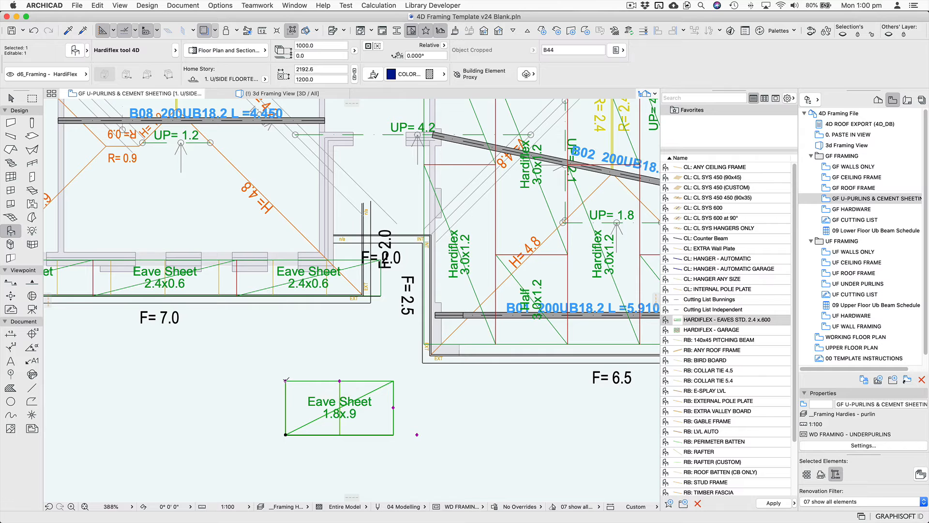
pyautogui.click(286, 381)
pyautogui.click(286, 317)
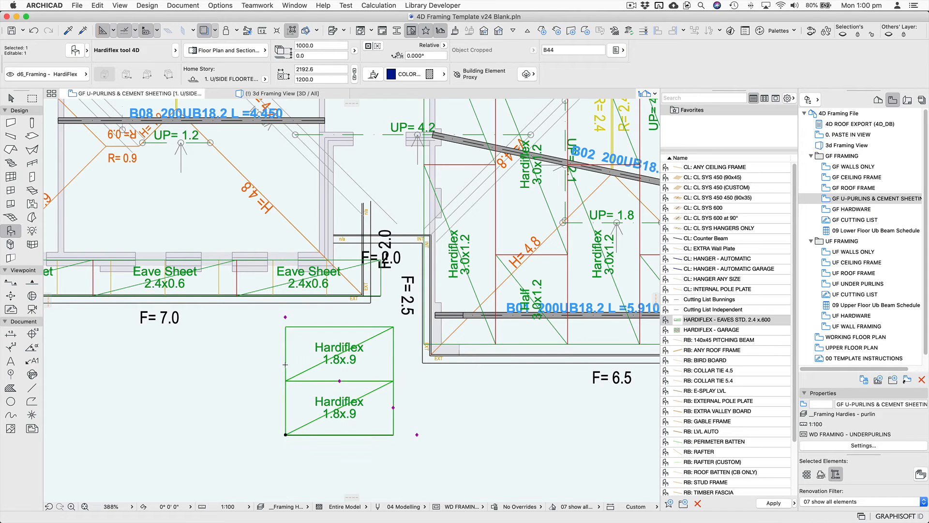
# Move the two-row 1.8x.9 sheeting into the recess above F= 2.0, by its lower corner, and deselect it
pyautogui.press('super+d')
pyautogui.click(285, 434)
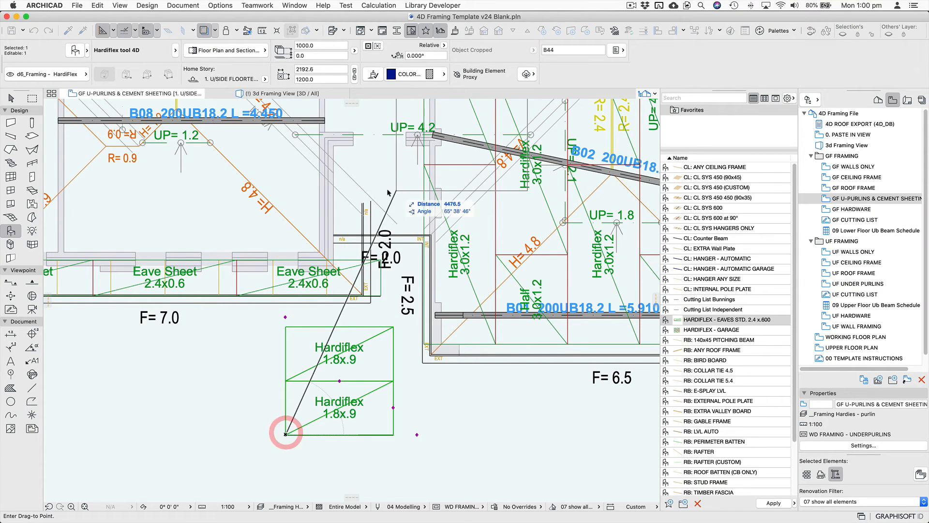
pyautogui.click(334, 238)
pyautogui.scroll(3, 334, 240)
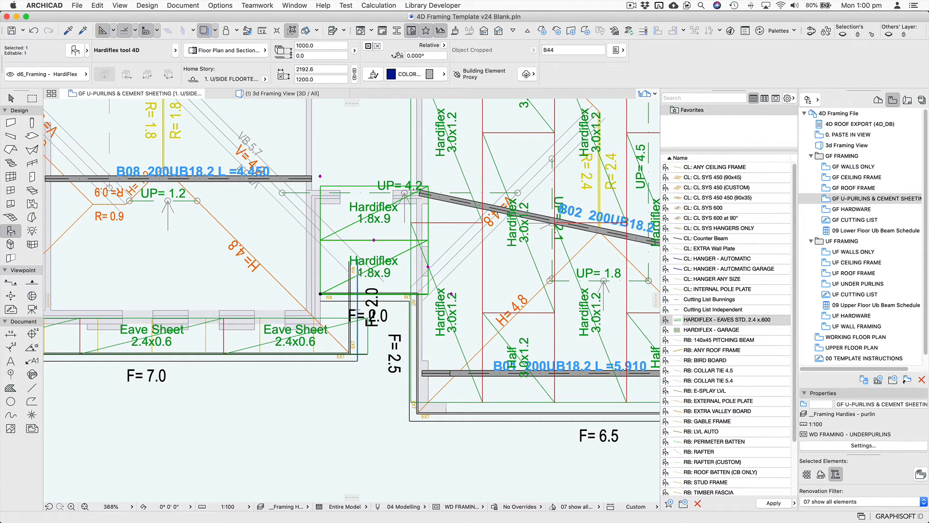
pyautogui.press('Escape')
pyautogui.scroll(-3, 388, 332)
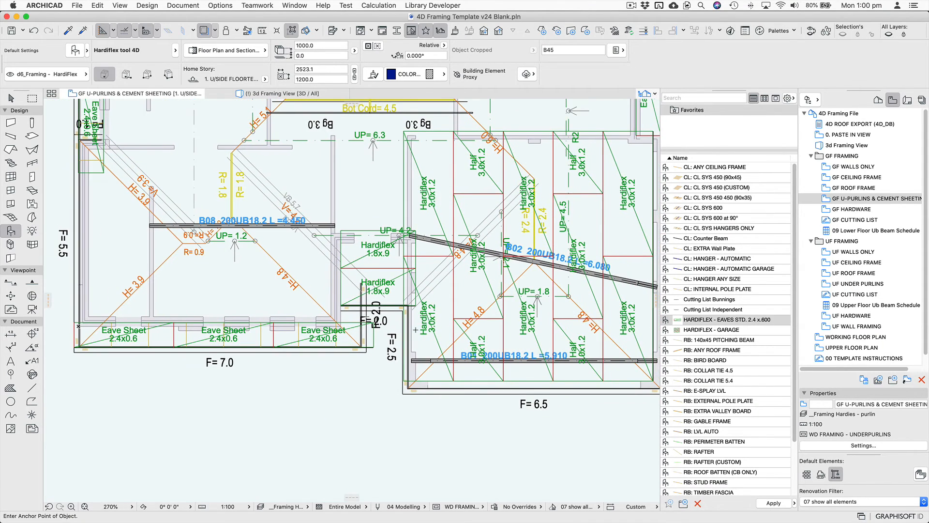
pyautogui.scroll(3, 416, 330)
pyautogui.scroll(-3, 373, 372)
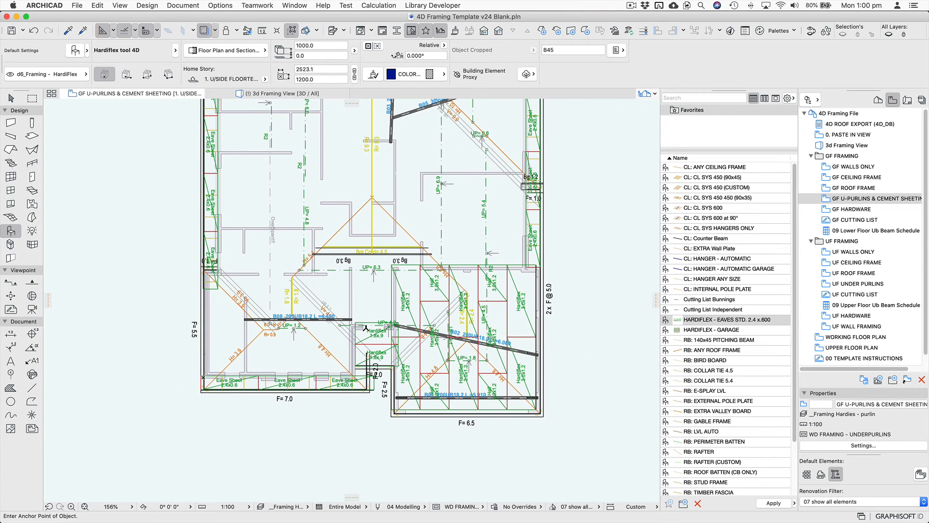
# Move the two-row 1.8x.9 sheeting by its upper corner from the recess to the open space below the plan
pyautogui.press('Escape')
pyautogui.click(355, 322)
pyautogui.press('super+d')
pyautogui.click(355, 323)
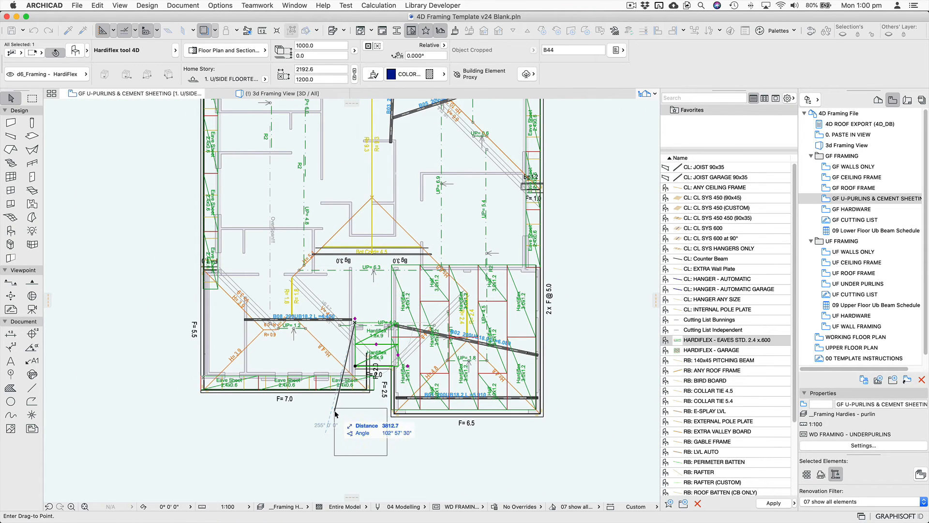
pyautogui.click(335, 409)
pyautogui.click(449, 449)
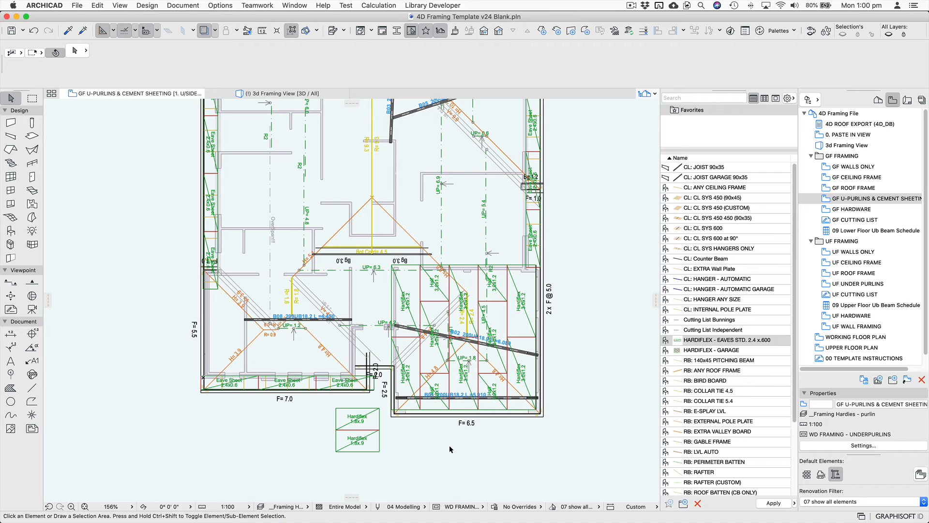
# Look over the ground floor sheeting plan and inspect the roof framing in the 3d Framing View
pyautogui.scroll(5, 450, 445)
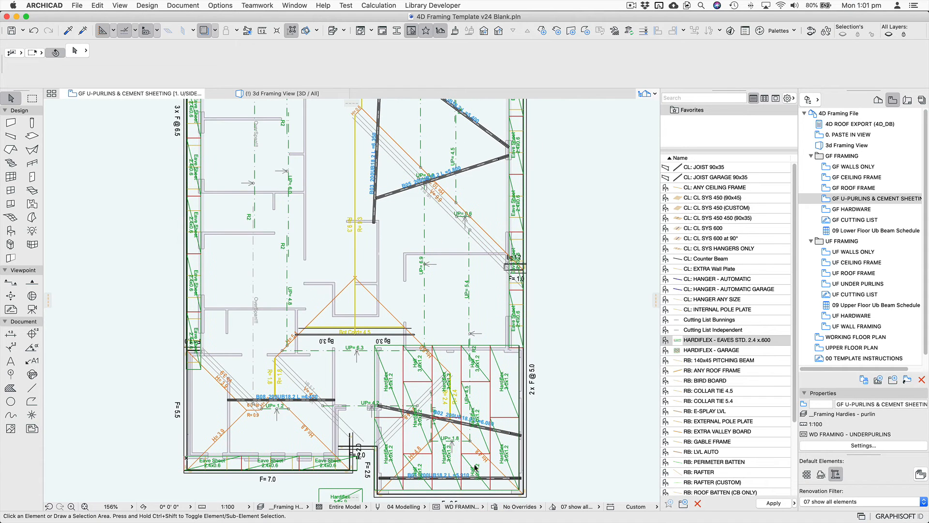
pyautogui.scroll(-3, 532, 455)
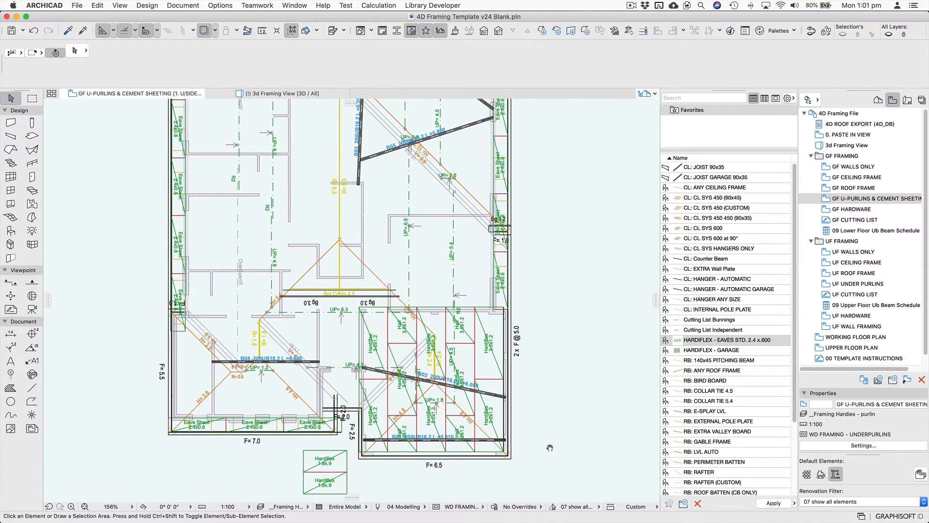
pyautogui.scroll(3, 550, 448)
pyautogui.scroll(-5, 547, 339)
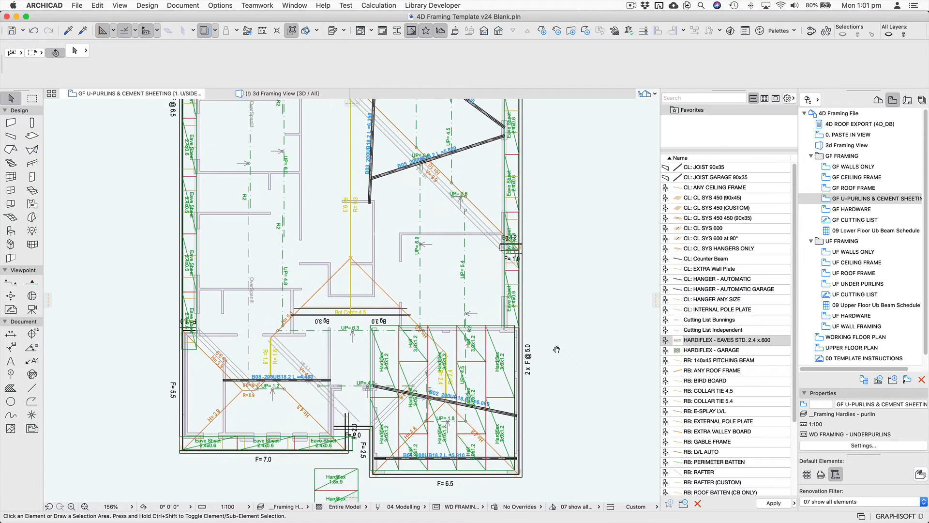
pyautogui.moveTo(557, 329); pyautogui.dragTo(452, 386, button='middle')
pyautogui.scroll(-2, 527, 369)
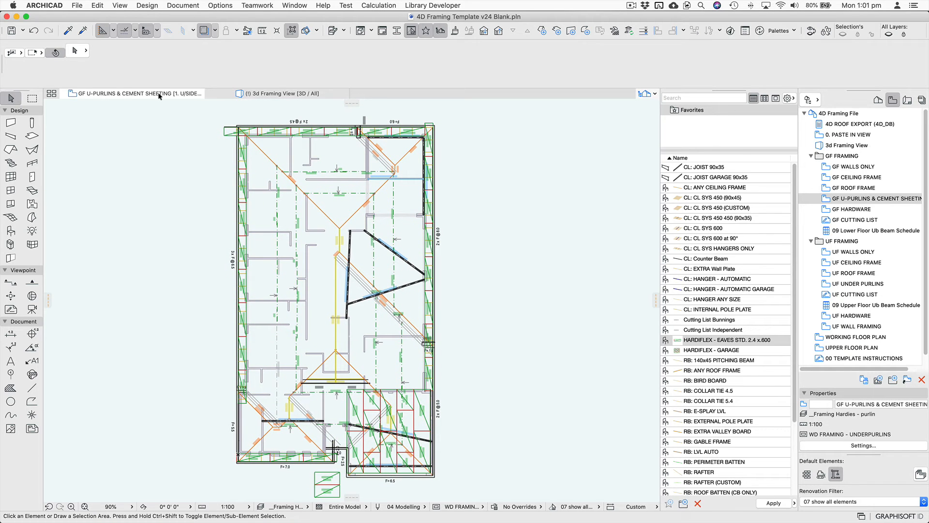
pyautogui.click(264, 93)
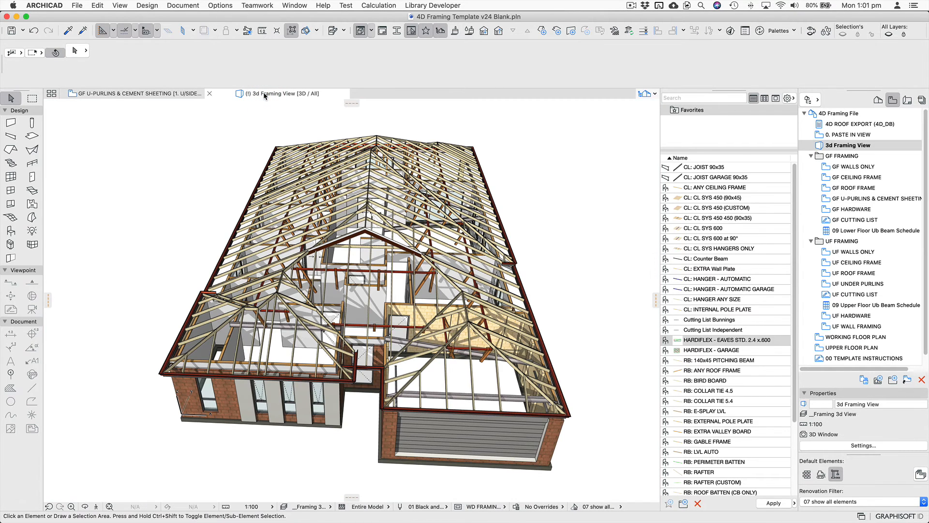
pyautogui.keyDown('shift'); pyautogui.moveTo(515, 317); pyautogui.dragTo(504, 353, button='middle'); pyautogui.keyUp('shift')
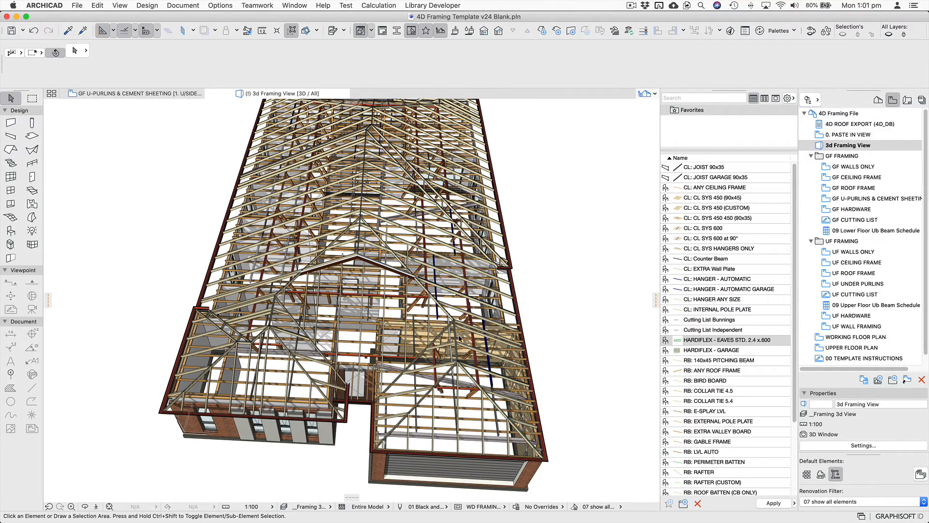
pyautogui.click(730, 310)
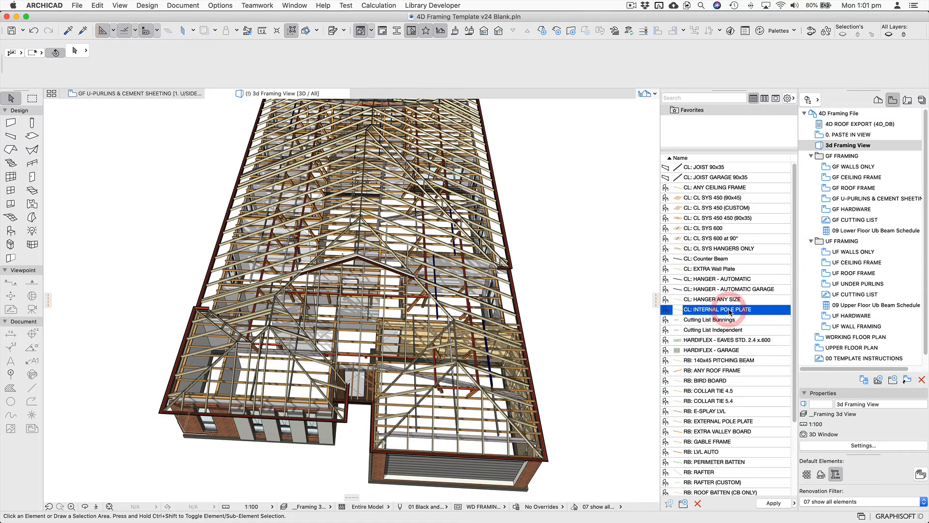
# Open the GF ROOF FRAME view and place an RB: COLLAR TIE 5.4 at the ridge end by the 4.5 bottom chord
pyautogui.doubleClick(866, 188)
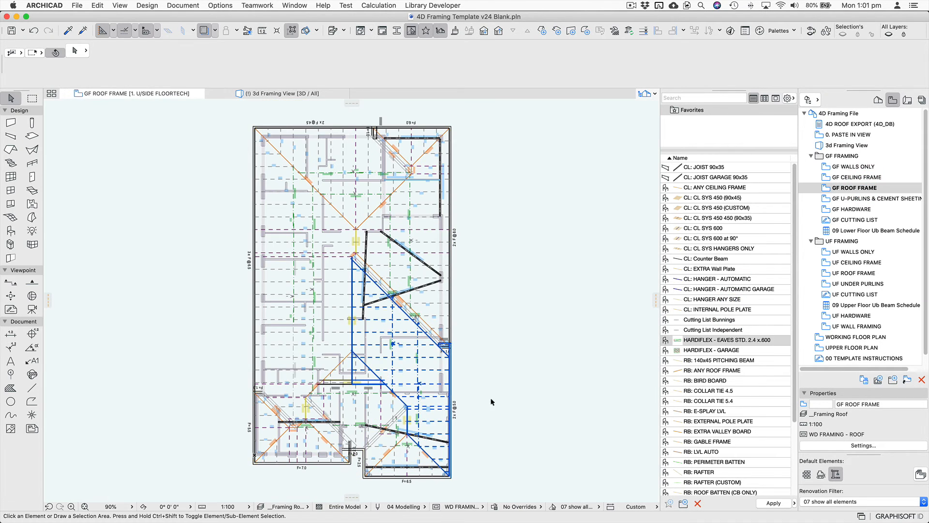
pyautogui.scroll(5, 363, 392)
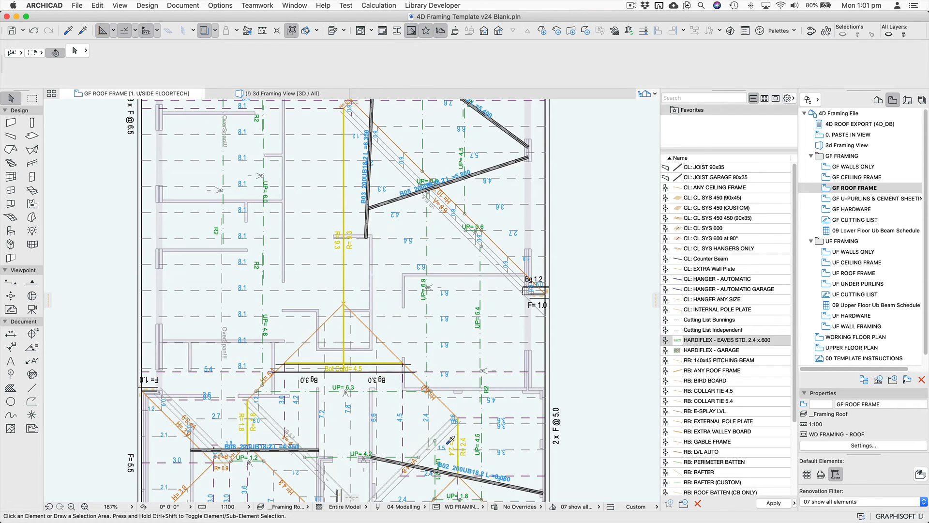
pyautogui.moveTo(450, 440); pyautogui.dragTo(431, 415, button='middle')
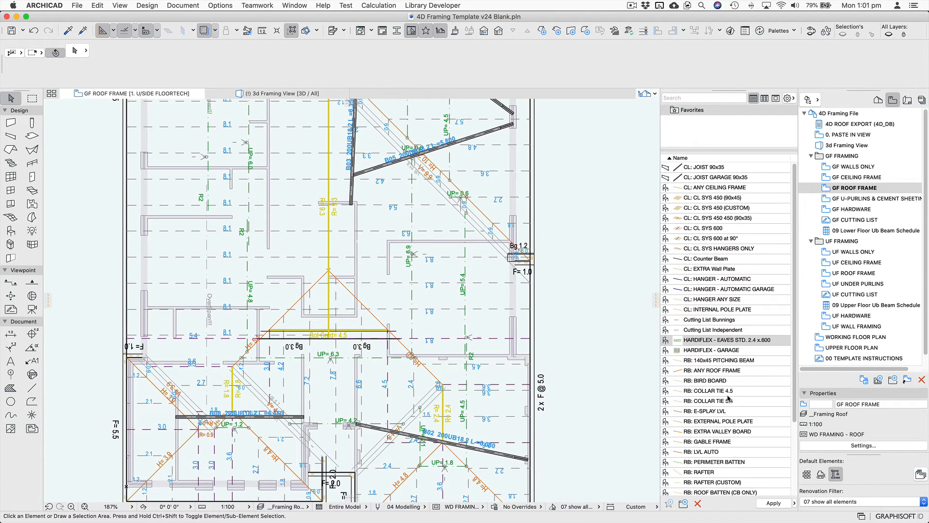
pyautogui.click(745, 299)
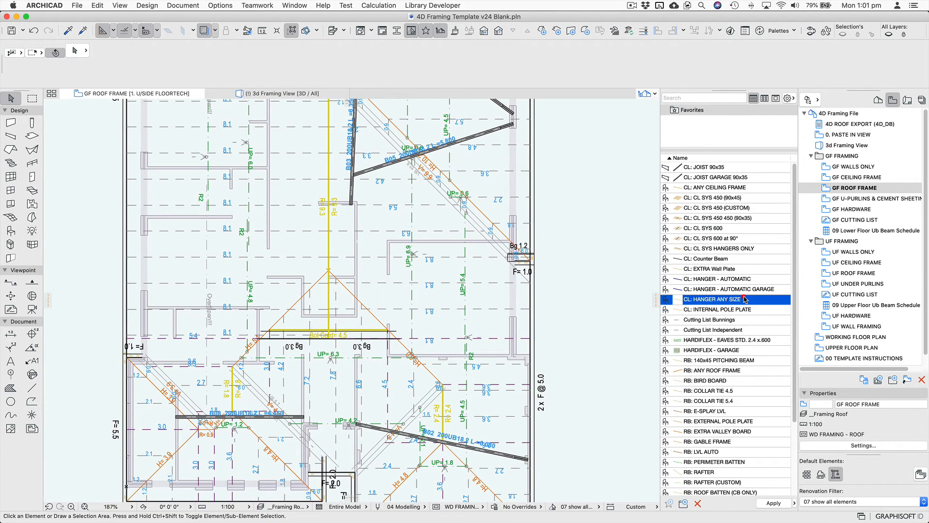
pyautogui.click(738, 401)
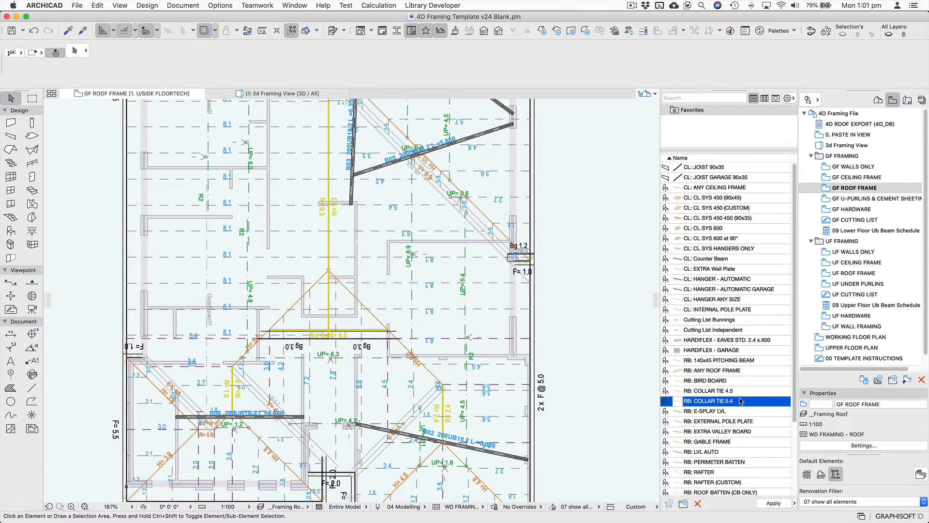
pyautogui.doubleClick(739, 402)
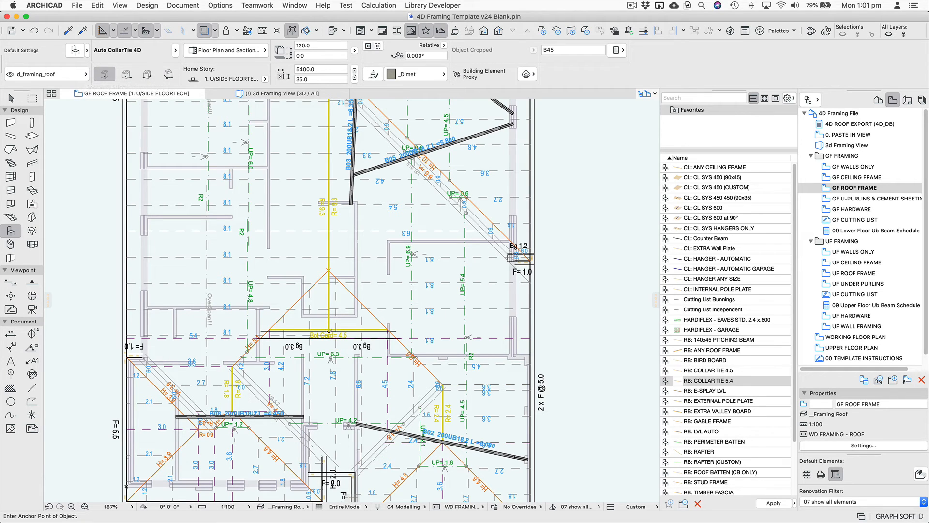
pyautogui.click(329, 335)
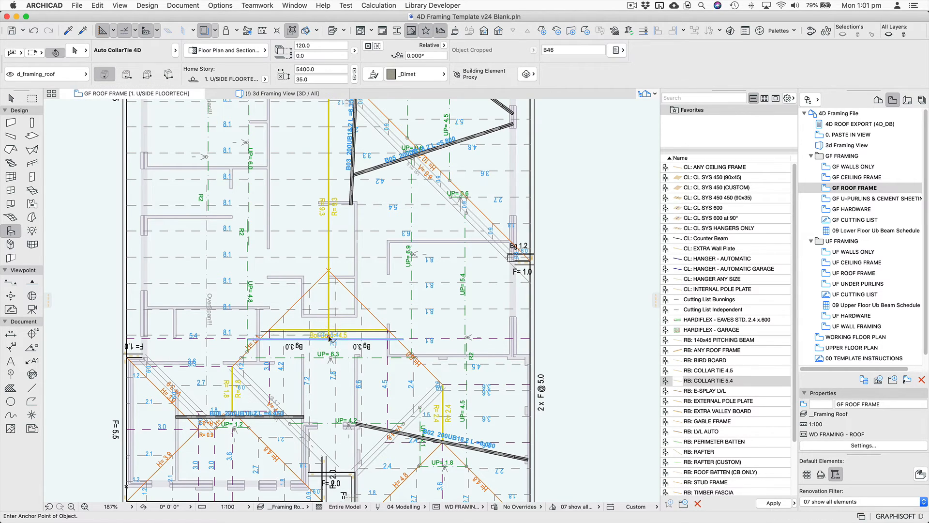
# Place multiple copies of the collar tie along the ridge, ending at the hip junction above the R= 2.1 ridge
pyautogui.click(329, 334)
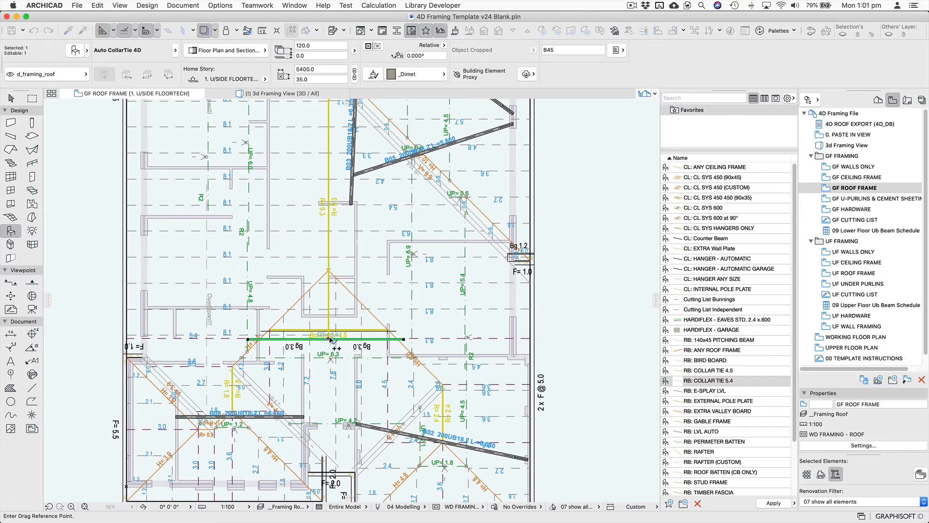
pyautogui.click(329, 284)
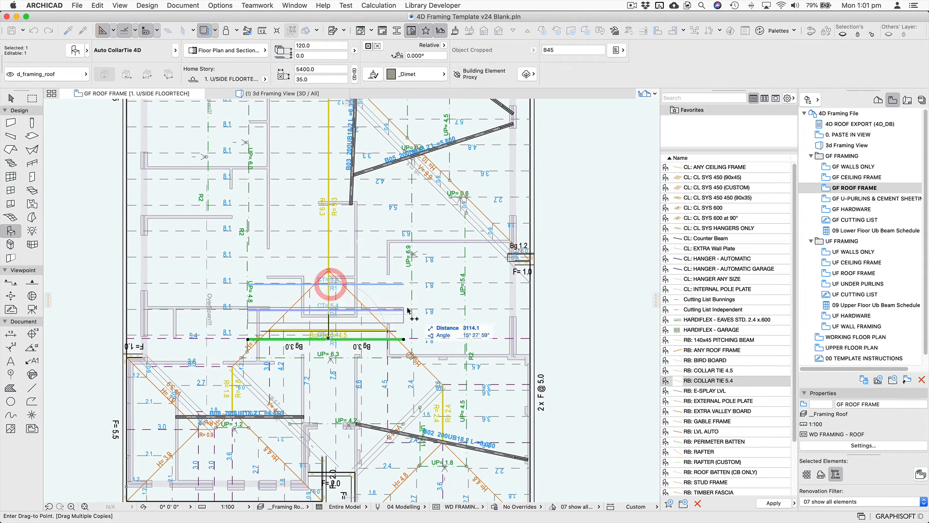
pyautogui.moveTo(342, 171); pyautogui.dragTo(315, 372, button='middle')
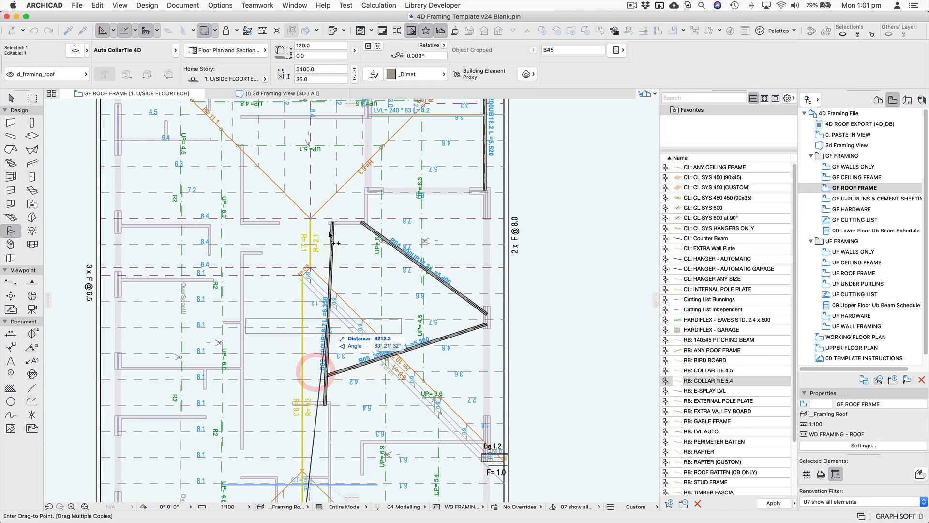
pyautogui.click(308, 217)
pyautogui.press('Escape')
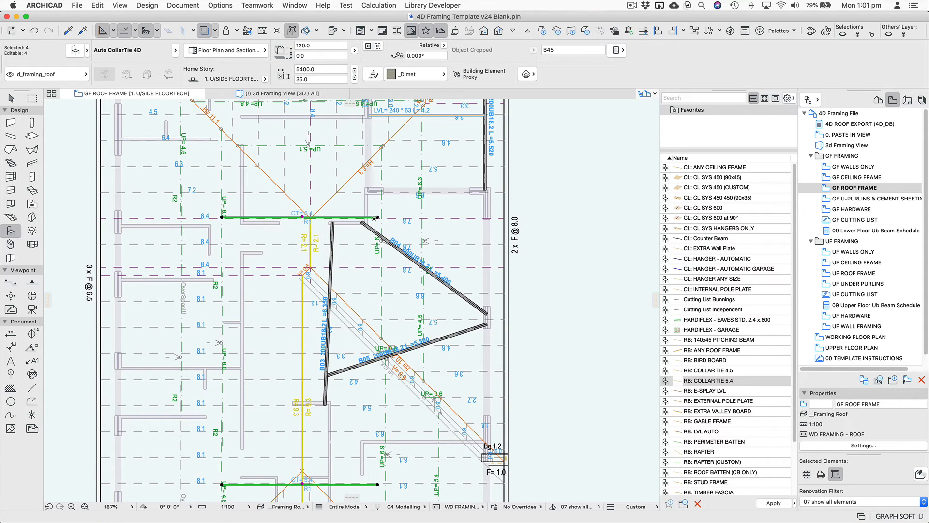
# Copy the collar tie twice along the short R= 2.1 ridge, to its middle and its lower end
pyautogui.press('Escape')
pyautogui.press('super+d')
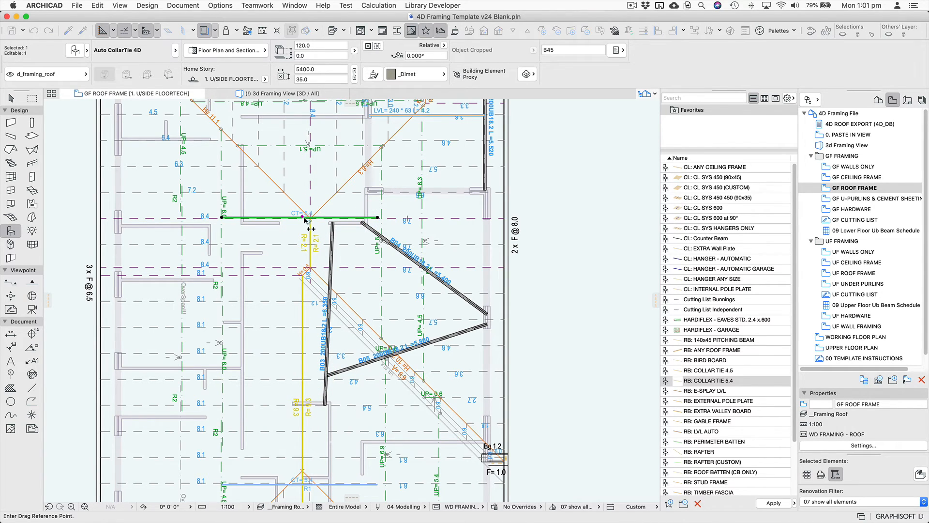
pyautogui.click(302, 217)
pyautogui.click(308, 247)
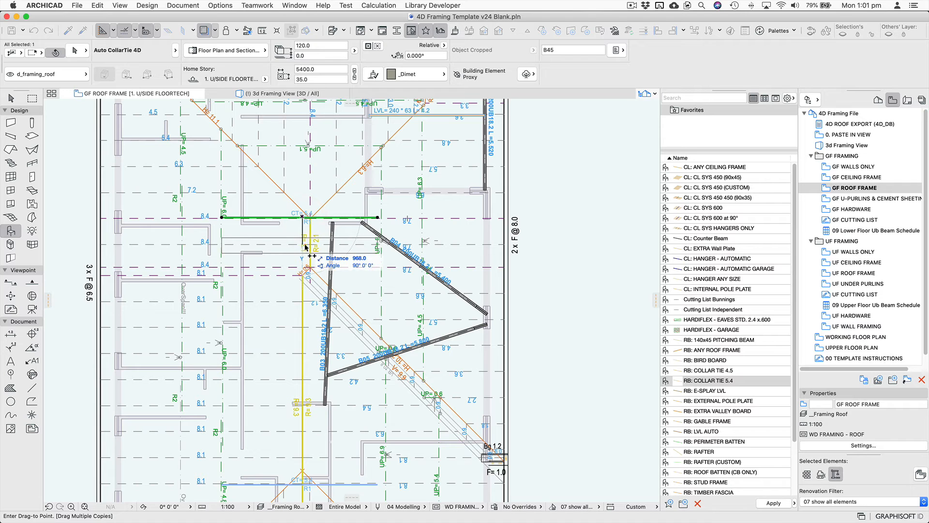
pyautogui.click(307, 265)
pyautogui.press('Escape')
pyautogui.press('Escape')
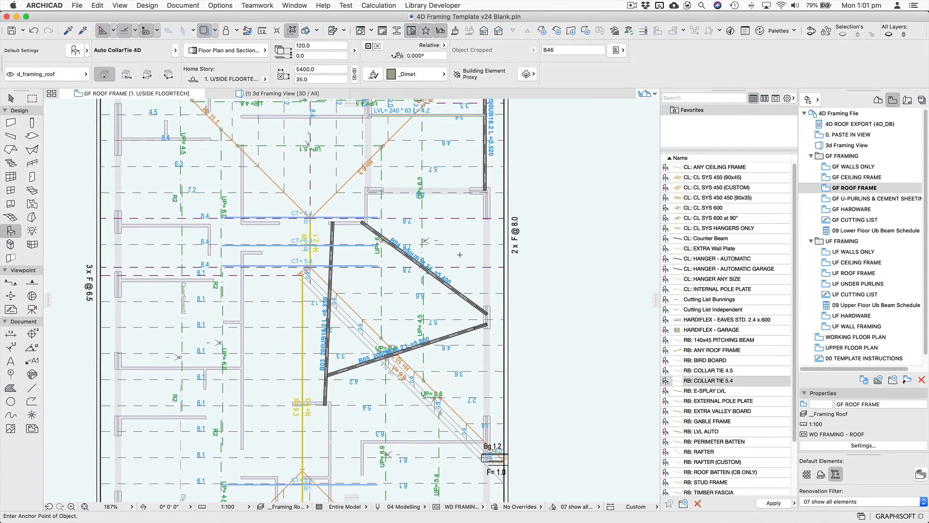
pyautogui.press('Escape')
# Select the left 4D Roofing object and move the upper join of its outer under purlin down to the nearest internal wall
pyautogui.moveTo(296, 410); pyautogui.dragTo(306, 296, button='middle')
pyautogui.moveTo(305, 366); pyautogui.dragTo(345, 350, button='middle')
pyautogui.click(350, 354)
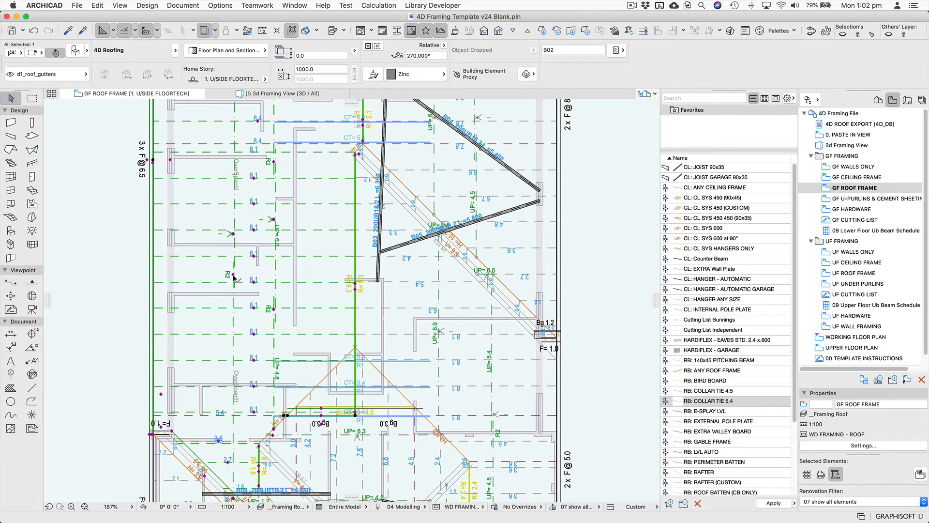
pyautogui.scroll(6, 234, 277)
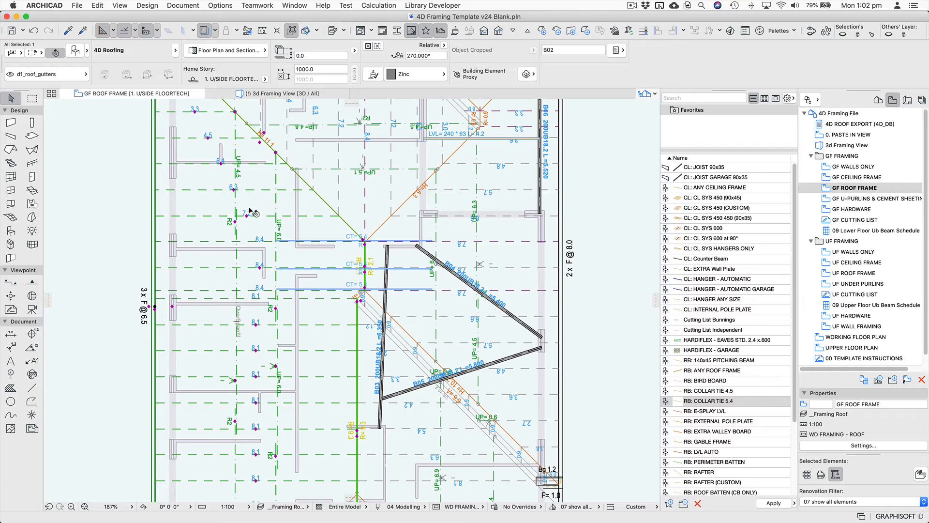
pyautogui.click(235, 223)
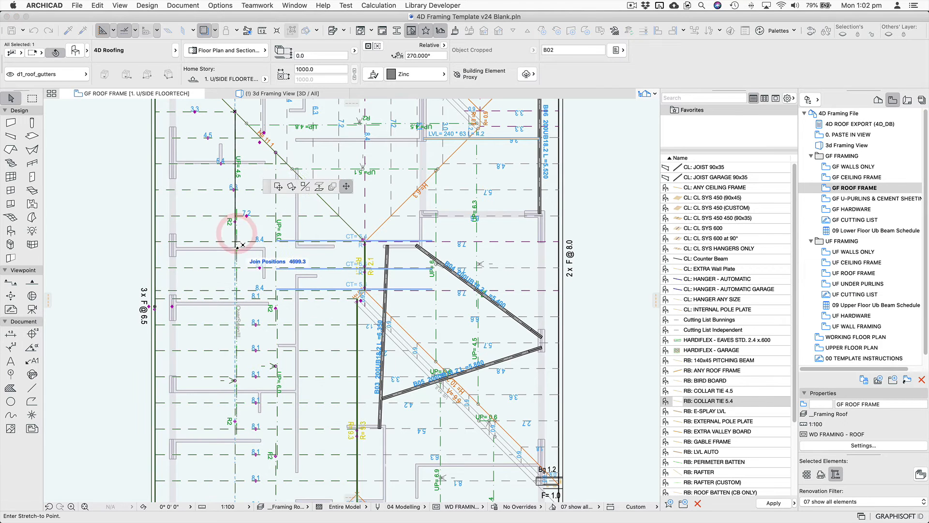
pyautogui.click(237, 250)
# Move the lower join of the same outer under purlin down to just past the internal wall below it
pyautogui.moveTo(245, 312); pyautogui.dragTo(279, 184, button='middle')
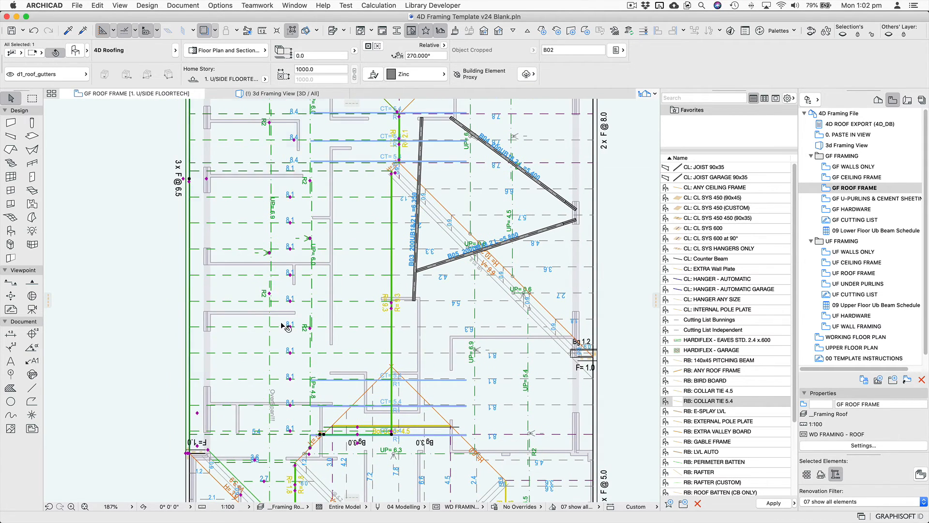
pyautogui.click(269, 294)
pyautogui.click(270, 313)
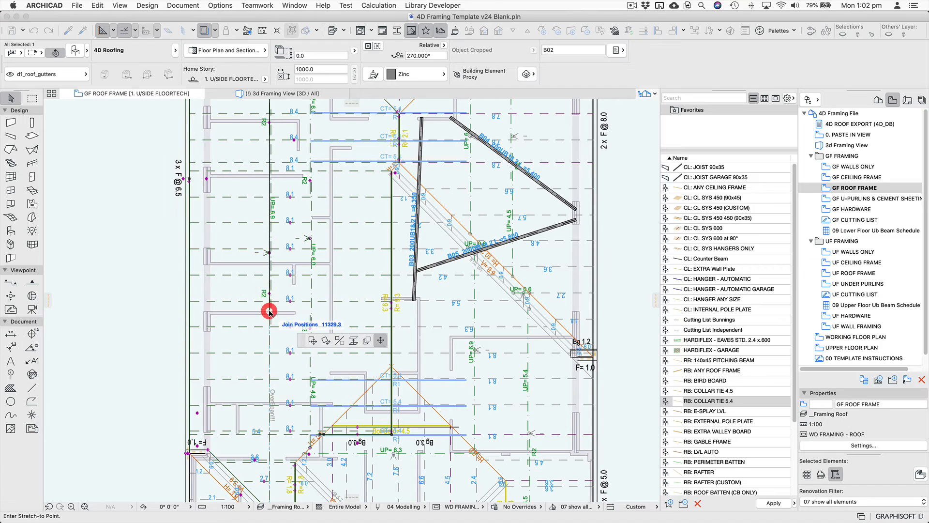
pyautogui.click(269, 314)
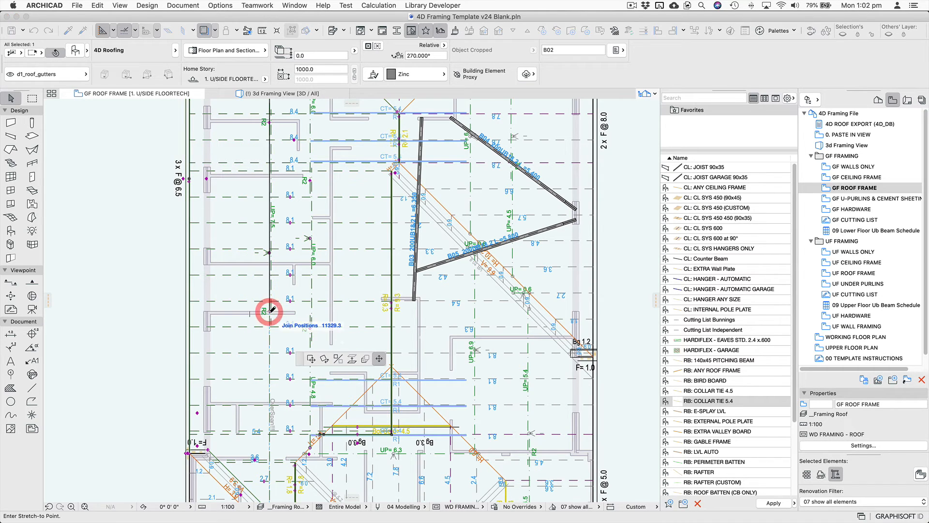
pyautogui.click(269, 326)
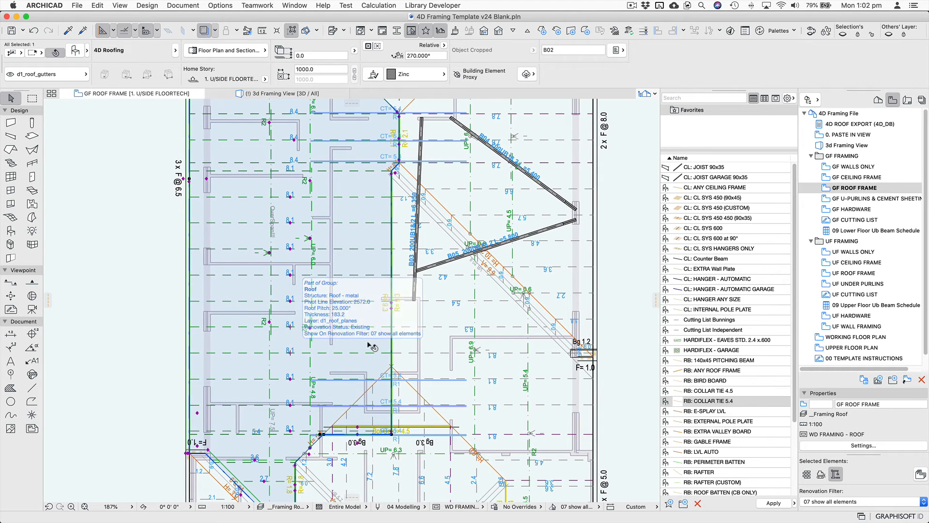
# Move the outer under purlin's upper join further down to the next internal wall
pyautogui.moveTo(364, 336); pyautogui.dragTo(354, 412, button='middle')
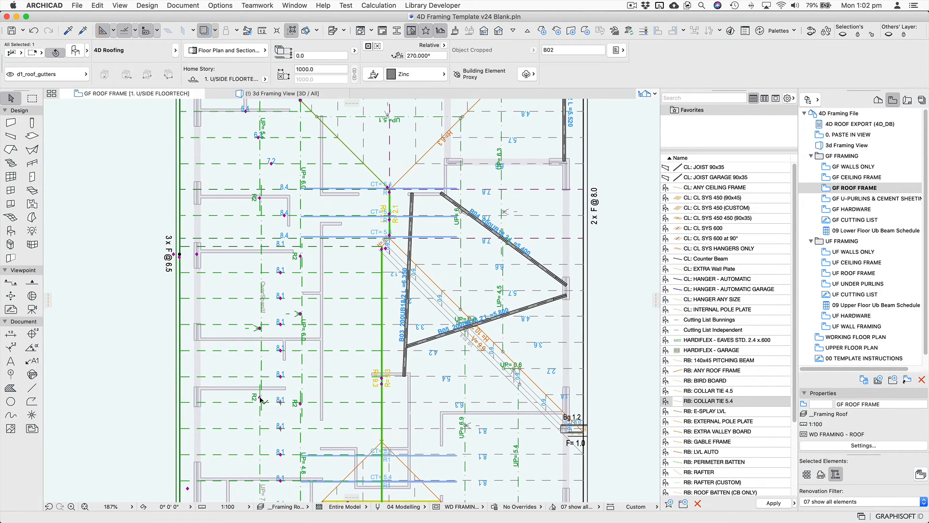
pyautogui.scroll(3, 291, 417)
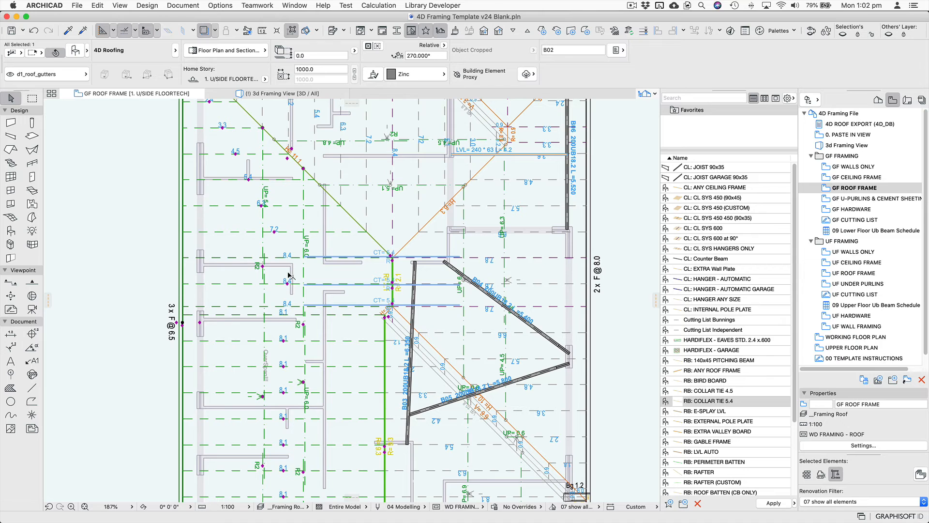
pyautogui.moveTo(262, 267); pyautogui.dragTo(263, 315)
pyautogui.scroll(-7, 288, 363)
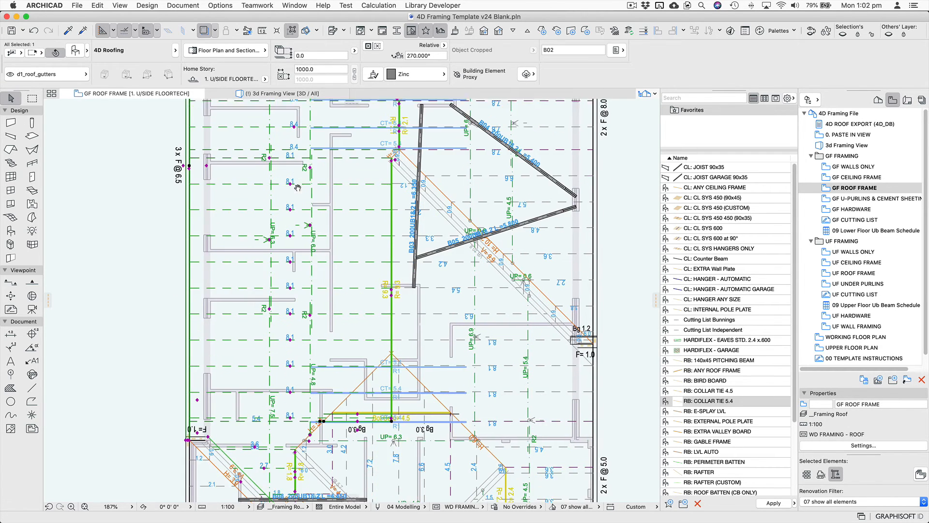
# Try the outer under purlin's lower join further down the plan, return it to its previous position and deselect the roofing
pyautogui.click(270, 276)
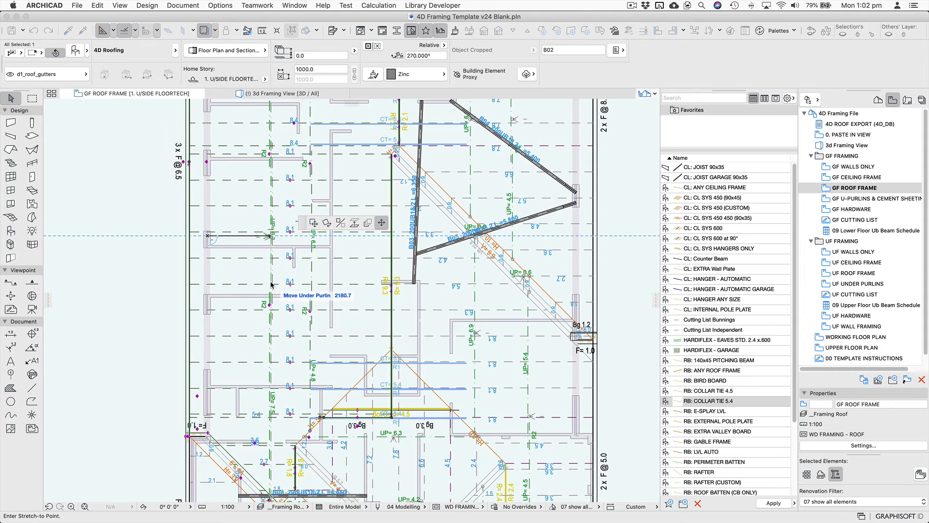
pyautogui.click(269, 305)
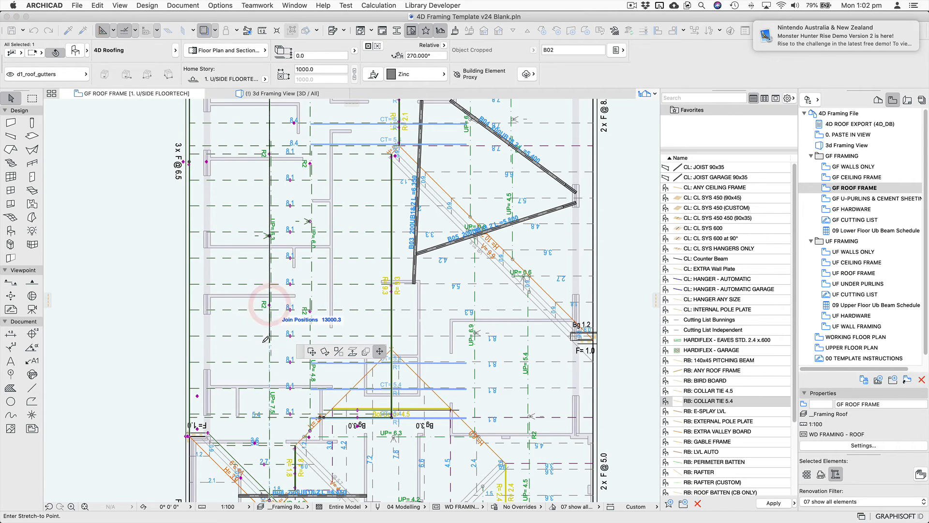
pyautogui.click(267, 382)
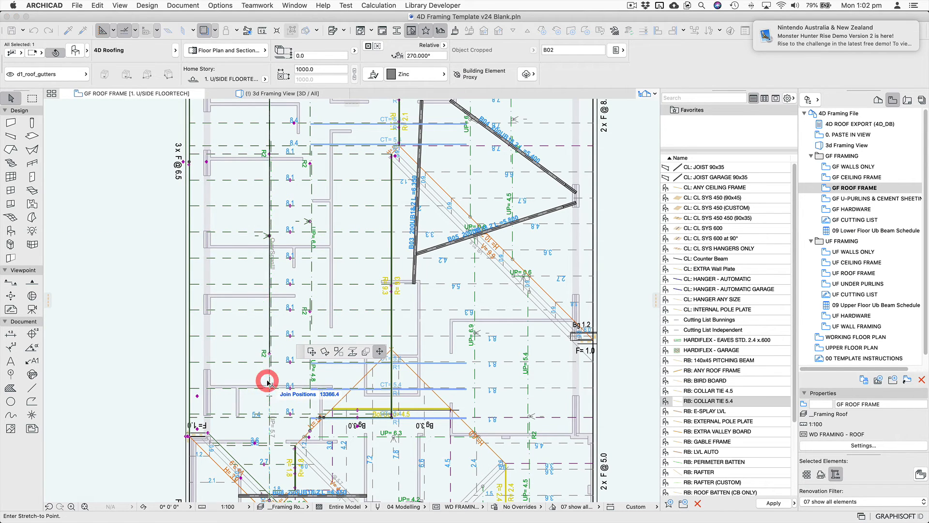
pyautogui.click(269, 352)
pyautogui.click(270, 305)
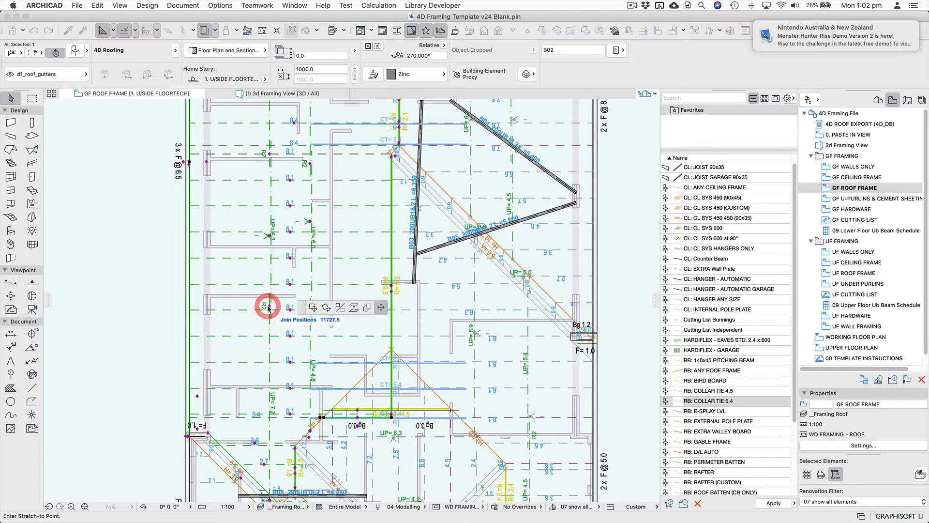
pyautogui.rightClick(307, 264)
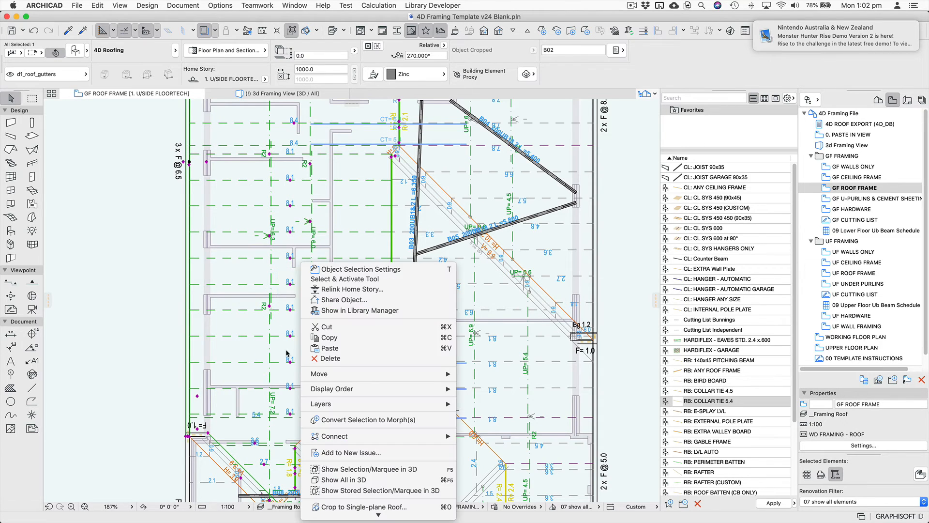
pyautogui.click(214, 329)
# Open the GF HARDWARE view and the object settings of its Hardware and Misc sheet
pyautogui.moveTo(306, 237)
pyautogui.mouseDown(button='middle')
pyautogui.moveTo(307, 340)
pyautogui.moveTo(310, 218)
pyautogui.mouseUp(button='middle')
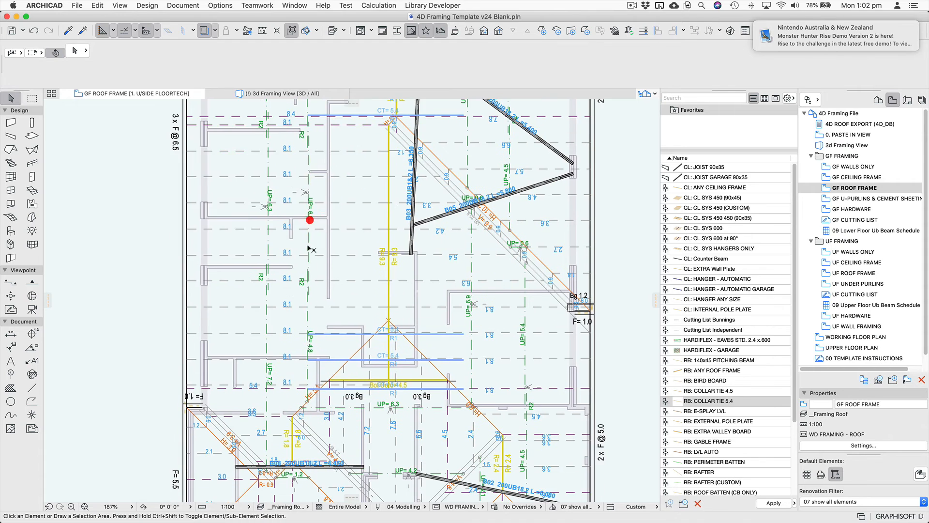
pyautogui.moveTo(319, 302); pyautogui.dragTo(292, 270, button='middle')
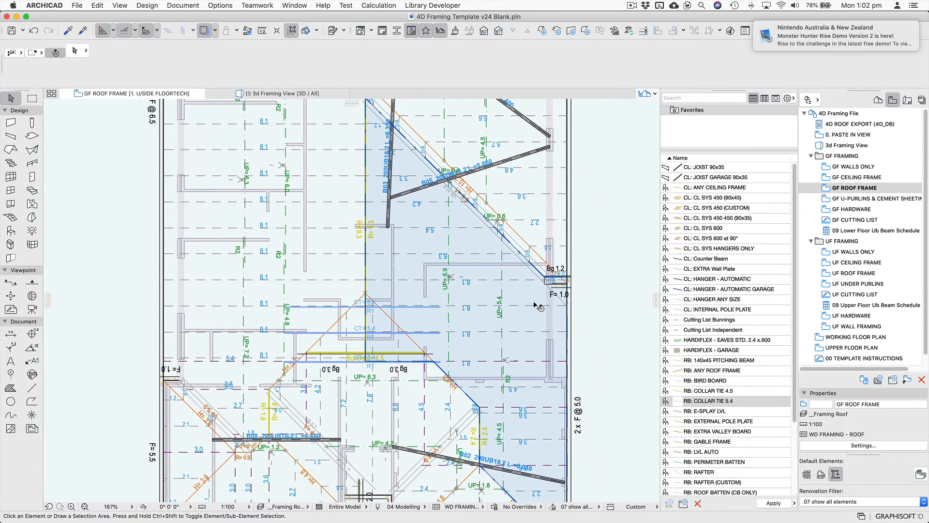
pyautogui.moveTo(536, 304)
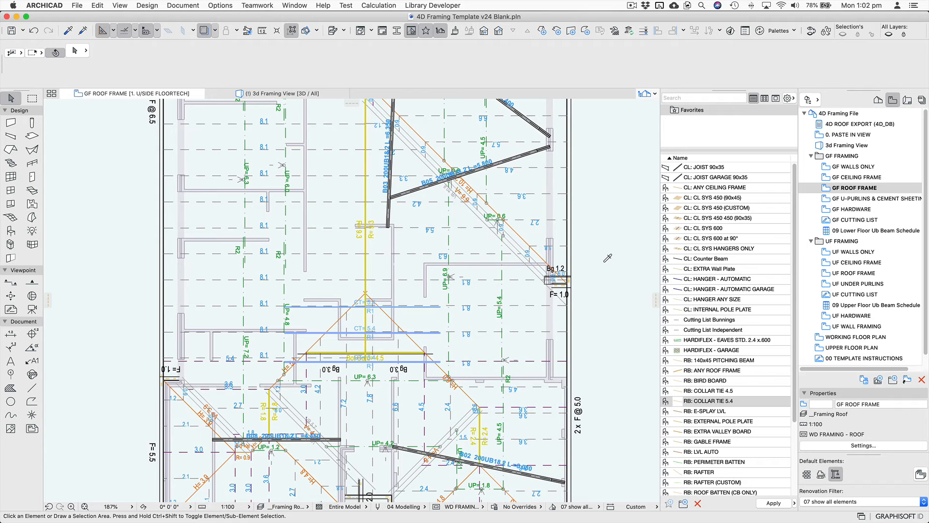
pyautogui.scroll(-2, 607, 258)
pyautogui.moveTo(584, 260); pyautogui.dragTo(501, 298, button='middle')
pyautogui.scroll(-4, 539, 227)
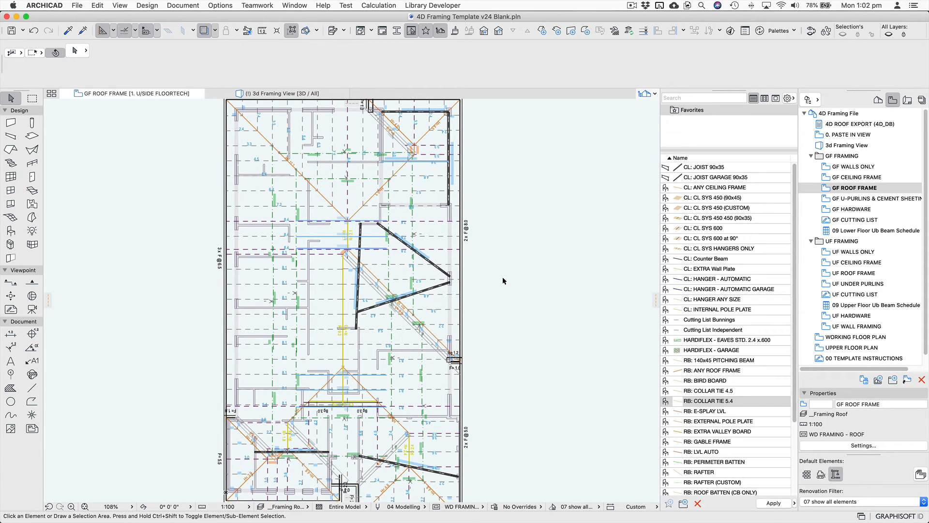
pyautogui.click(867, 219)
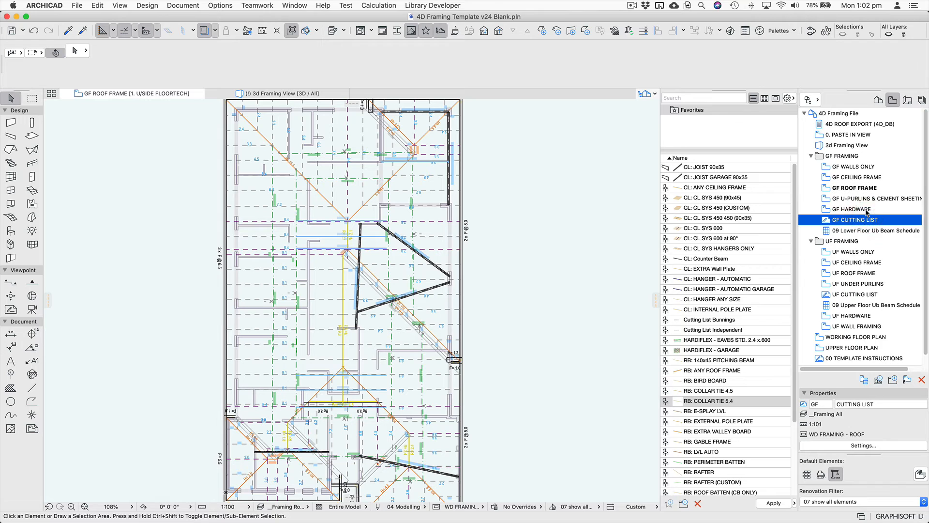
pyautogui.doubleClick(866, 212)
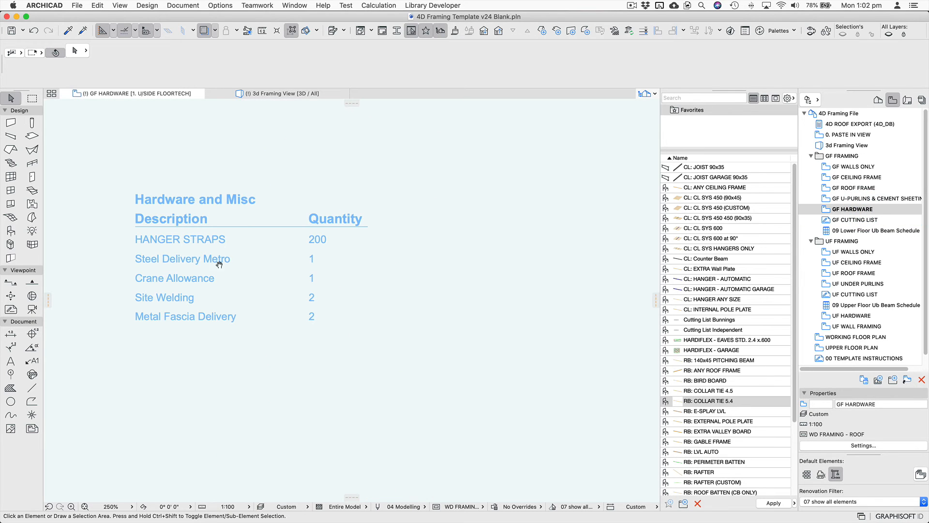
pyautogui.moveTo(219, 264); pyautogui.dragTo(265, 237, button='middle')
pyautogui.click(307, 200)
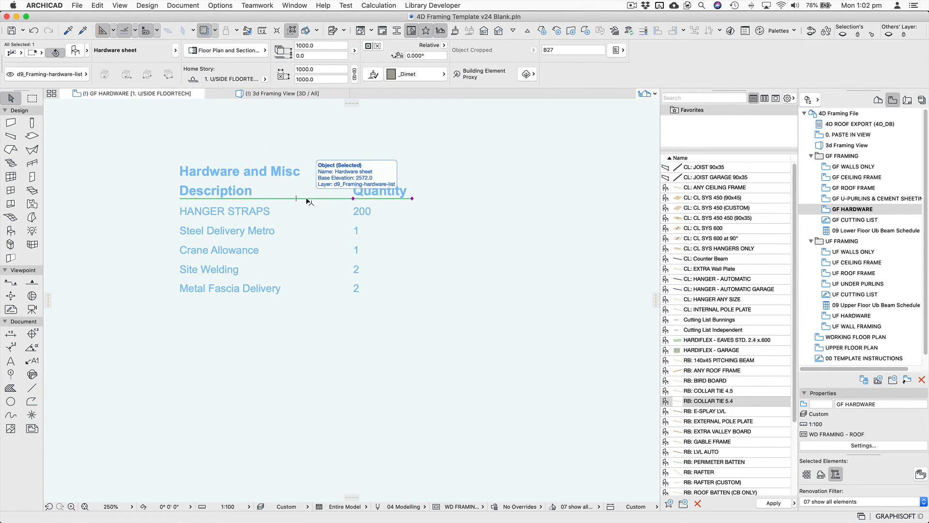
pyautogui.doubleClick(307, 200)
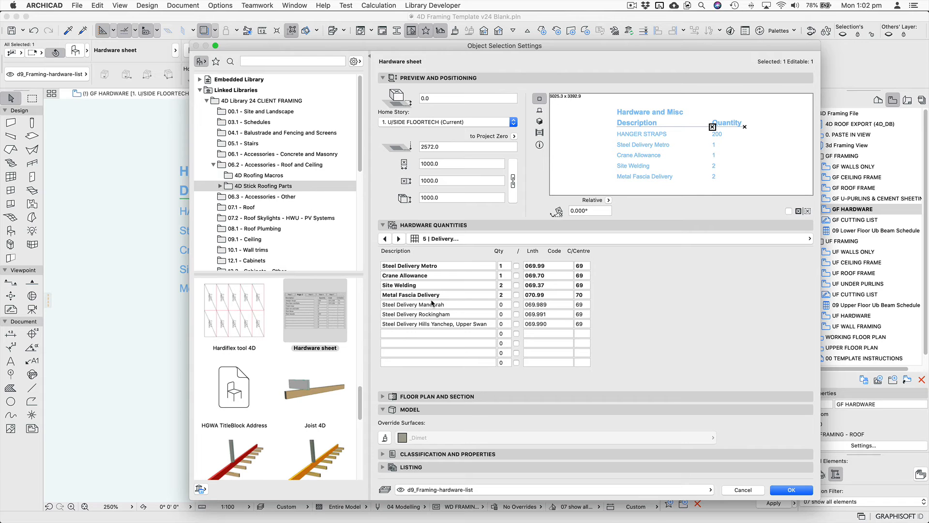
# On page 1 of the hardware quantities, set HARDIPLANK ROUGH CUT Pre-Primed to 8 and TEK SCREWS T17 BUGLE HEAD to 100
pyautogui.click(432, 303)
pyautogui.click(384, 239)
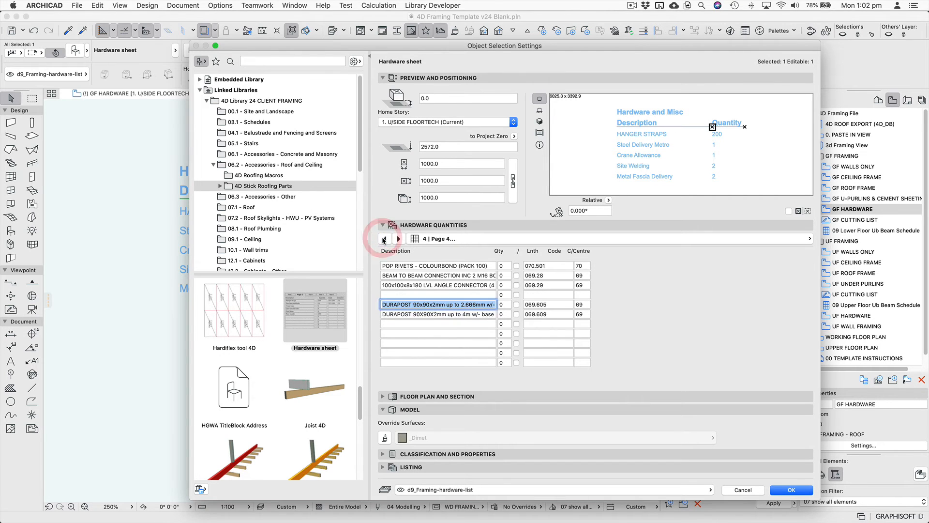
pyautogui.click(384, 238)
pyautogui.click(385, 239)
pyautogui.click(385, 239)
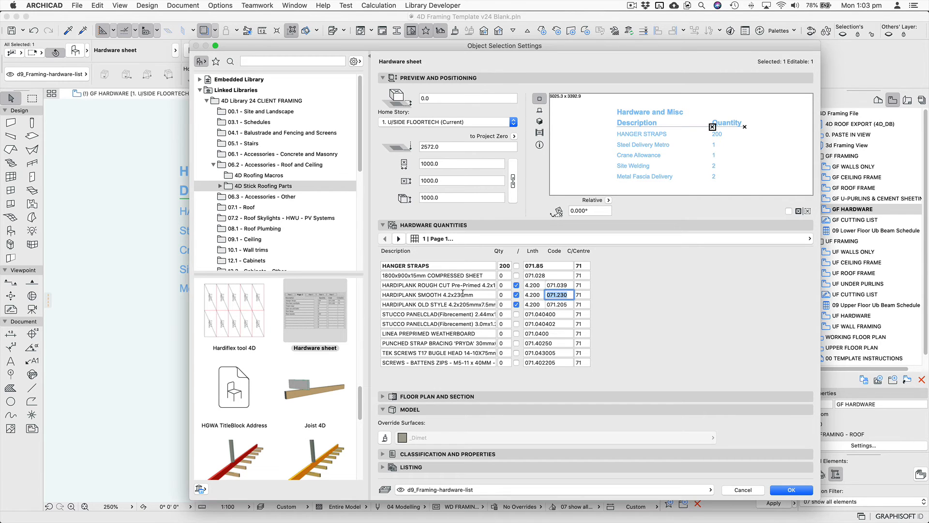
pyautogui.click(504, 285)
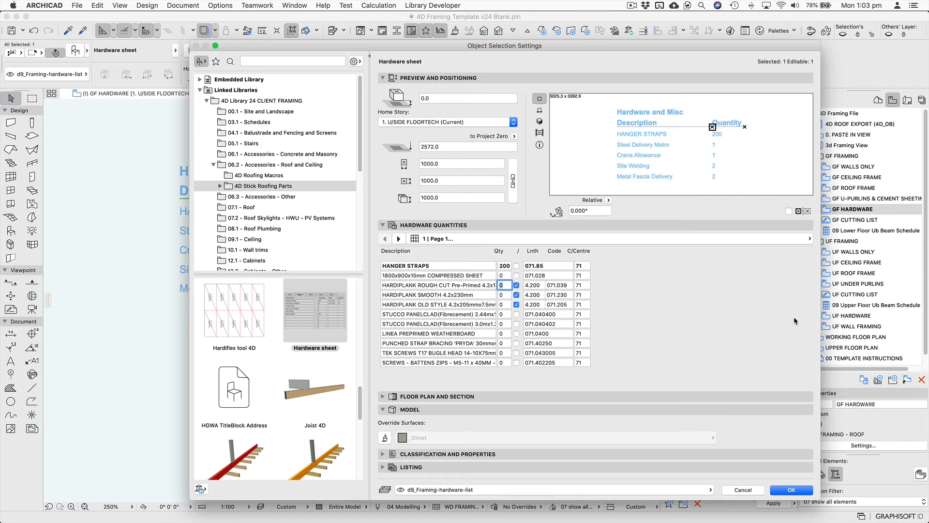
pyautogui.write('8')
pyautogui.press('Tab')
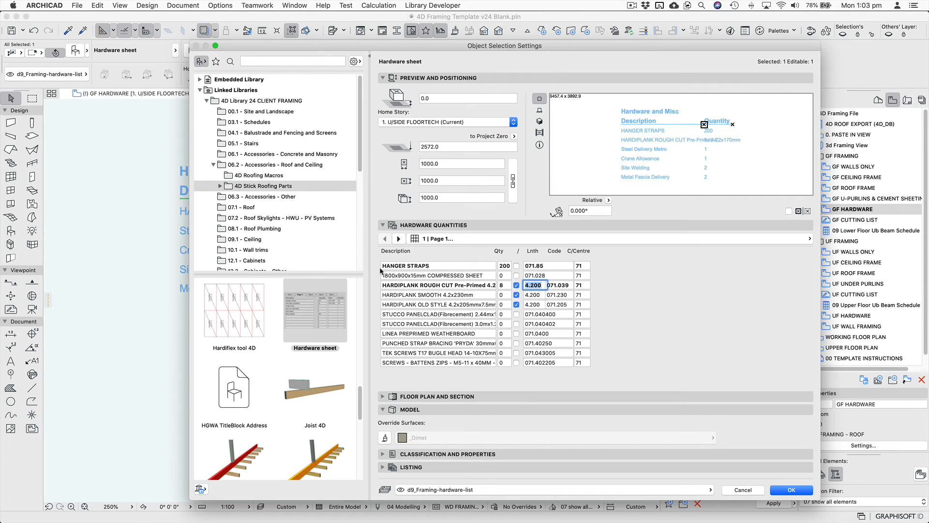
pyautogui.click(508, 353)
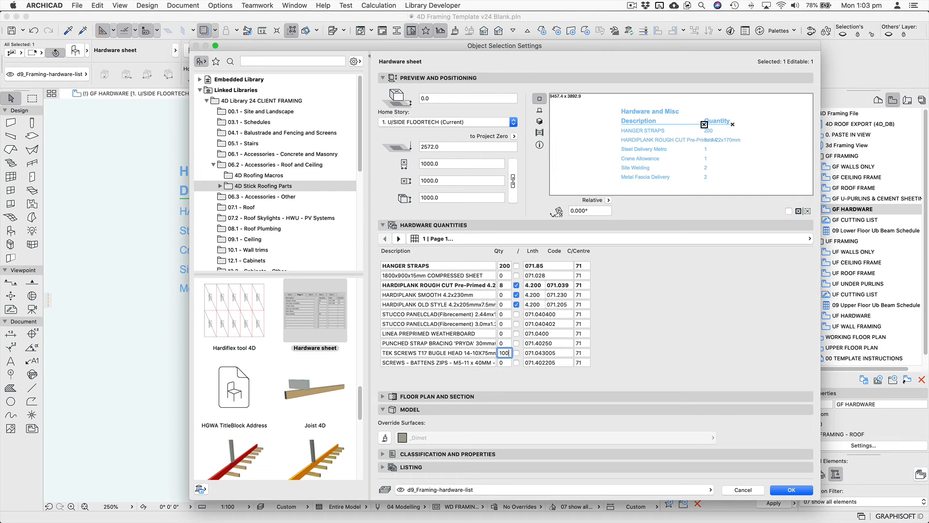
pyautogui.press('Return')
# On page 3 of the hardware quantities, add flemdeckers with quantity 50, code 0710.000 and centre 71, and apply the settings
pyautogui.click(397, 239)
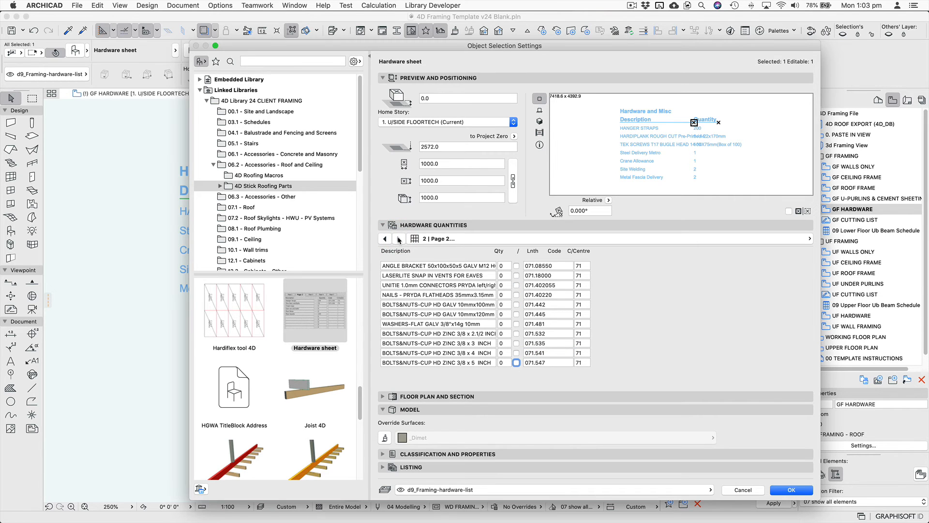
pyautogui.click(399, 239)
pyautogui.click(397, 304)
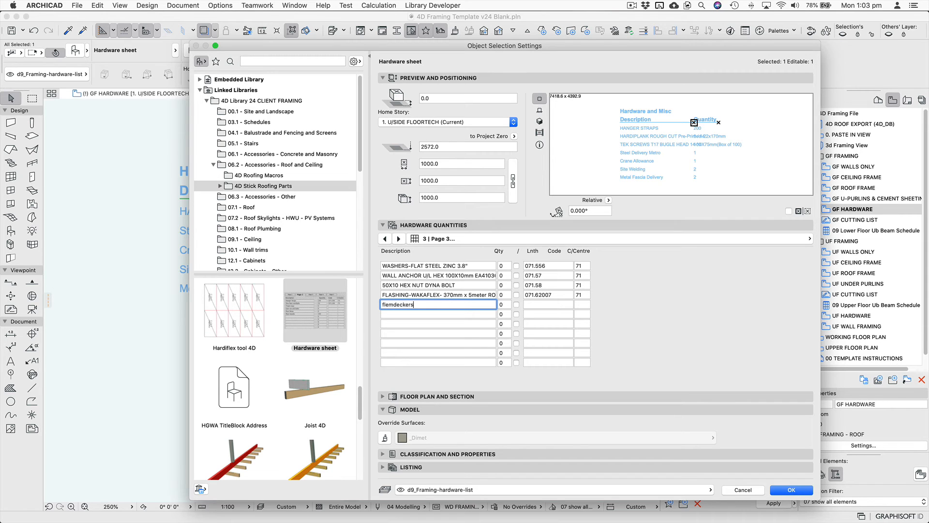
pyautogui.press('Tab')
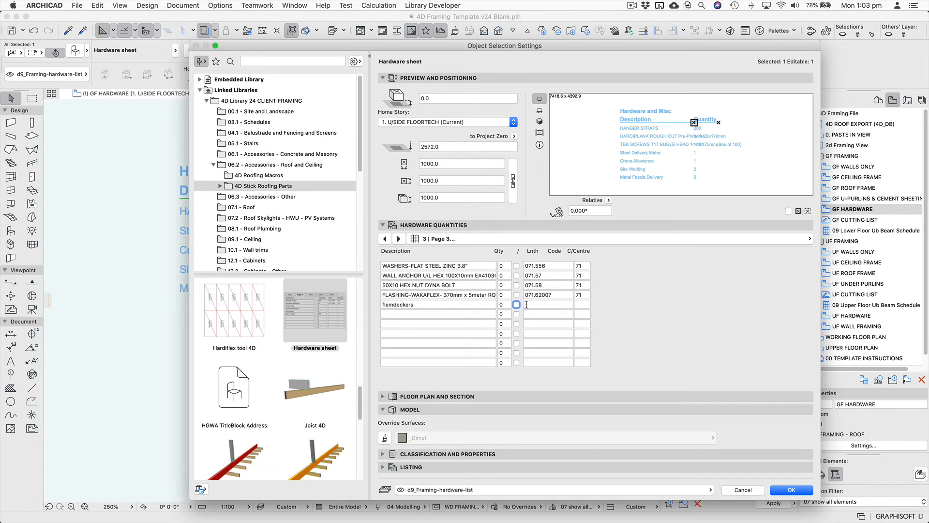
pyautogui.click(504, 304)
pyautogui.write('50')
pyautogui.press('Tab')
pyautogui.press('Tab')
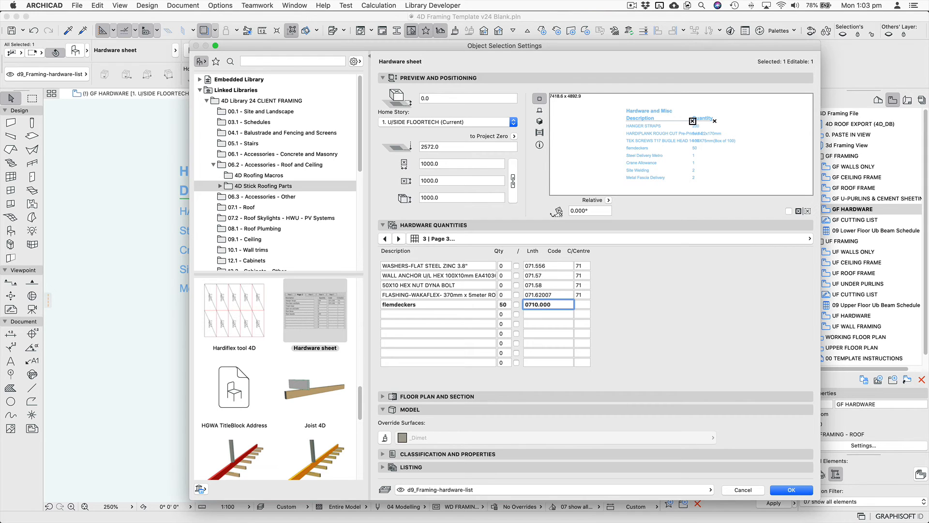
pyautogui.press('Tab')
pyautogui.press('Tab')
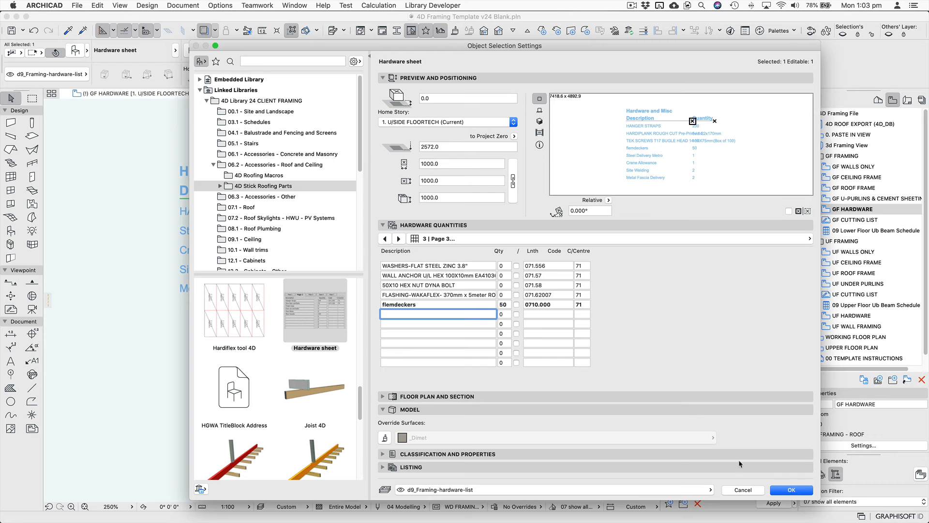
pyautogui.click(790, 490)
# Stretch the Hardware and Misc sheet's columns so the Quantity column clears the longest descriptions, and deselect the sheet
pyautogui.click(354, 198)
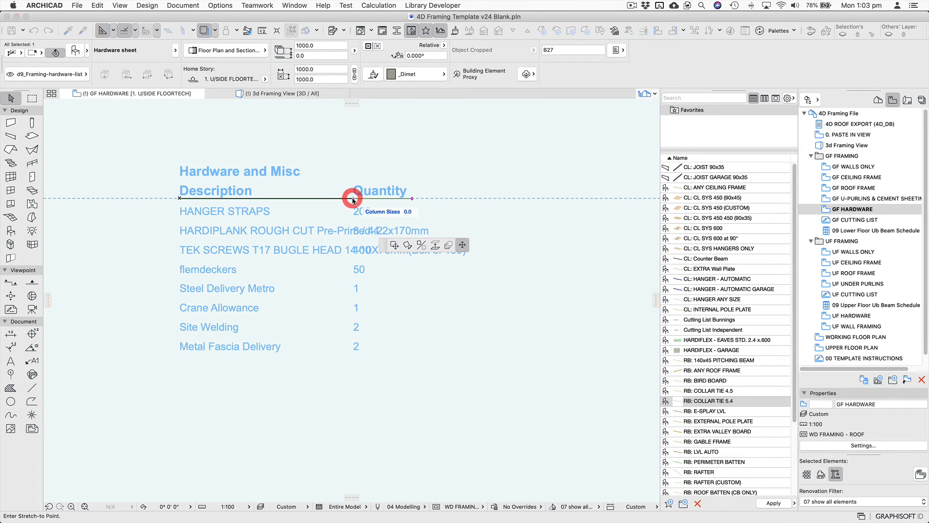
pyautogui.click(389, 198)
pyautogui.click(413, 198)
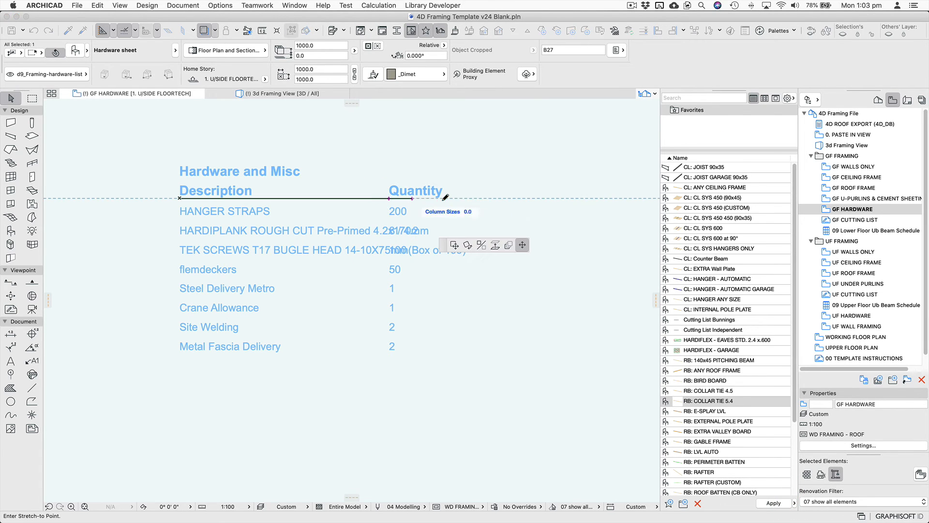
pyautogui.click(525, 198)
pyautogui.click(390, 199)
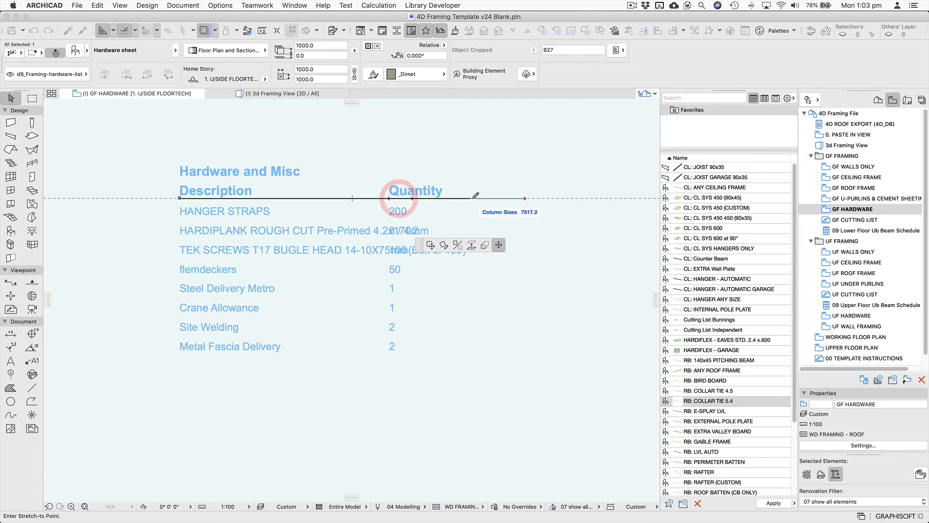
pyautogui.click(474, 199)
pyautogui.click(473, 199)
pyautogui.click(470, 199)
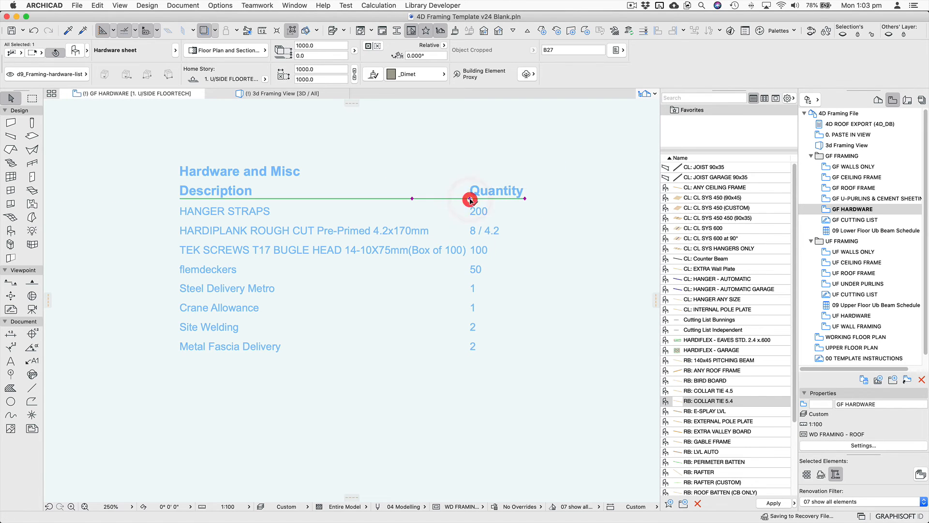
pyautogui.press('Escape')
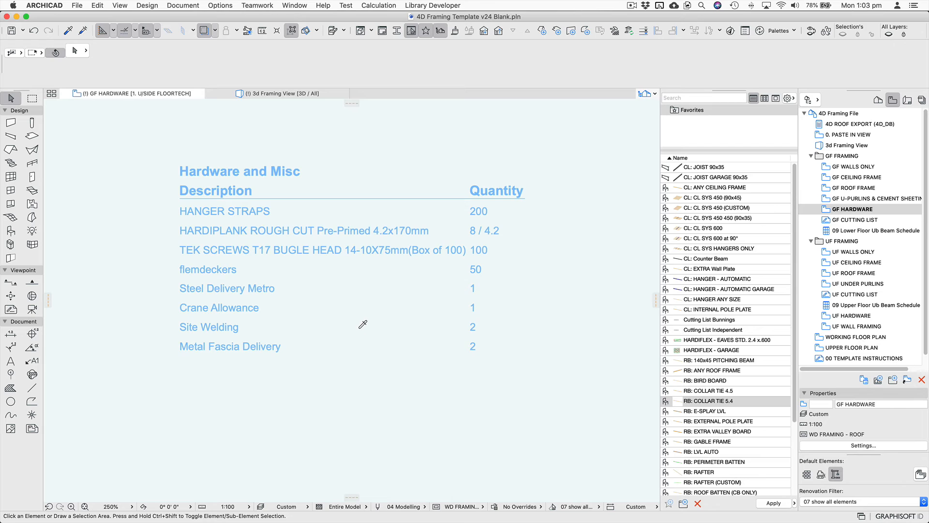
# Open the GF ROOF FRAME view, run the 4D ROOF EXPORT (4D_DB) listing and dismiss its warning
pyautogui.scroll(-3, 359, 330)
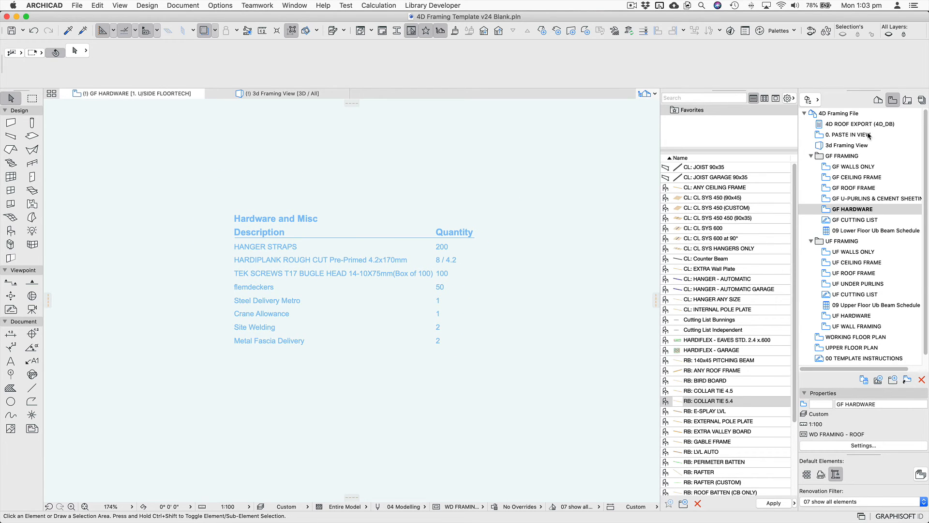
pyautogui.doubleClick(870, 189)
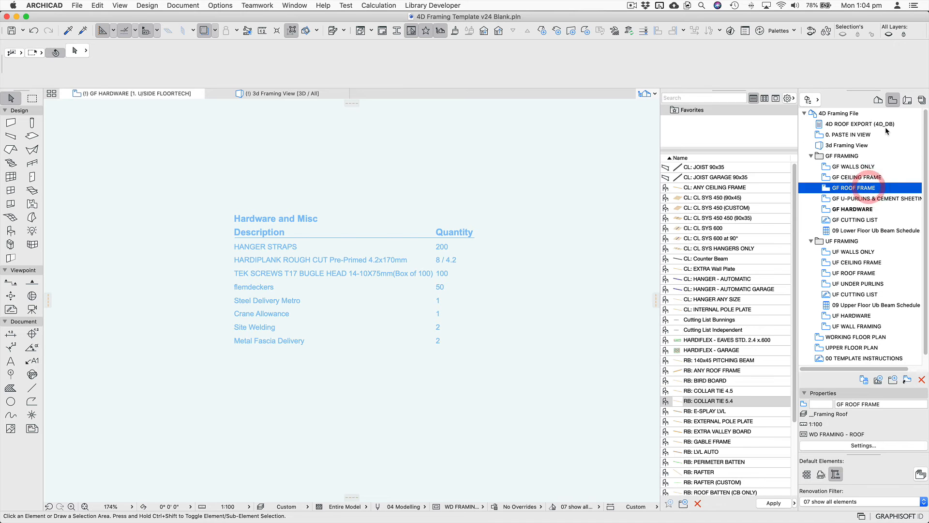
pyautogui.click(879, 125)
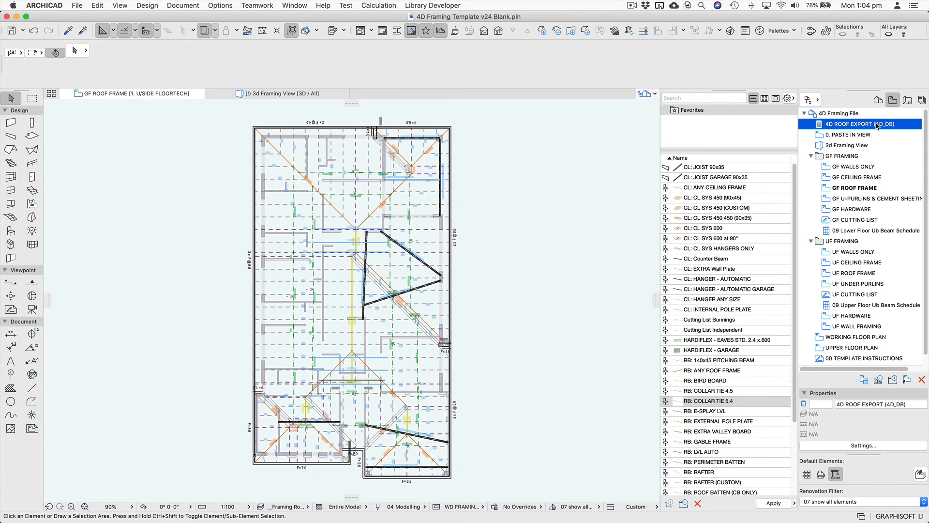
pyautogui.click(877, 126)
pyautogui.doubleClick(875, 124)
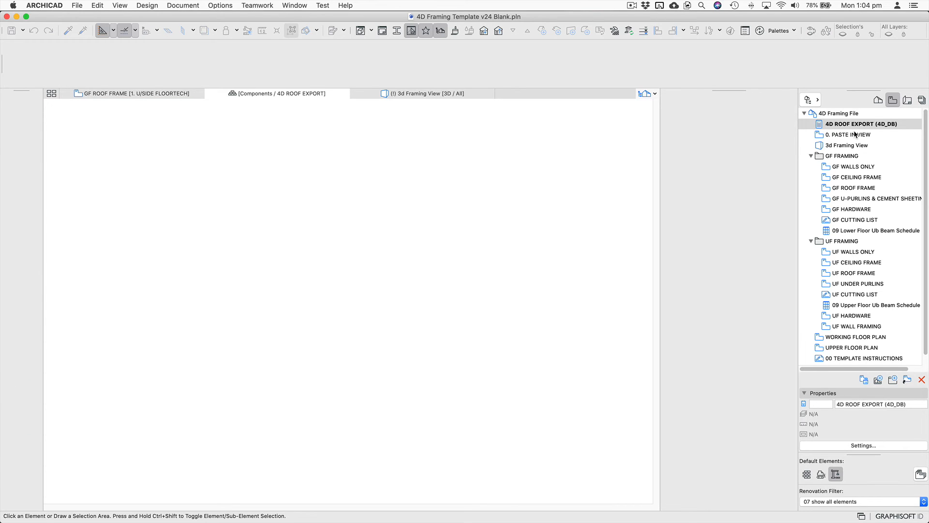
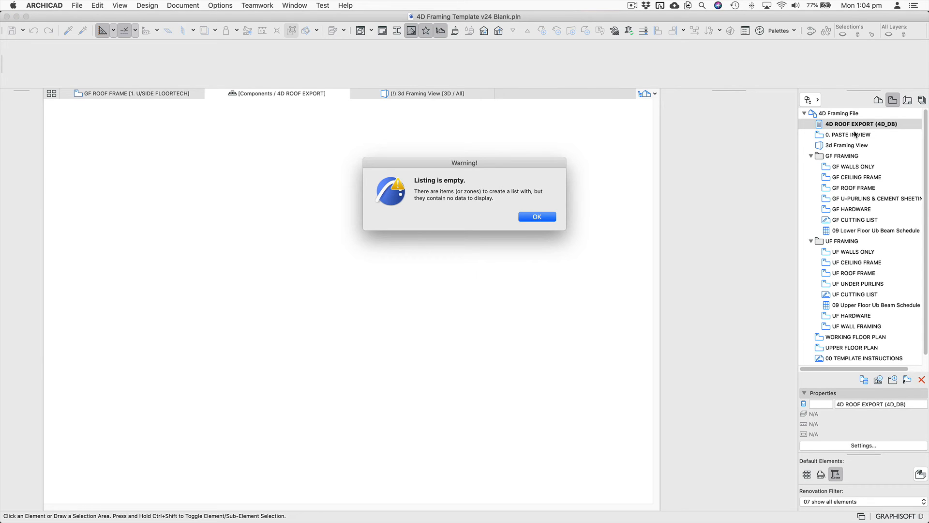
pyautogui.click(538, 218)
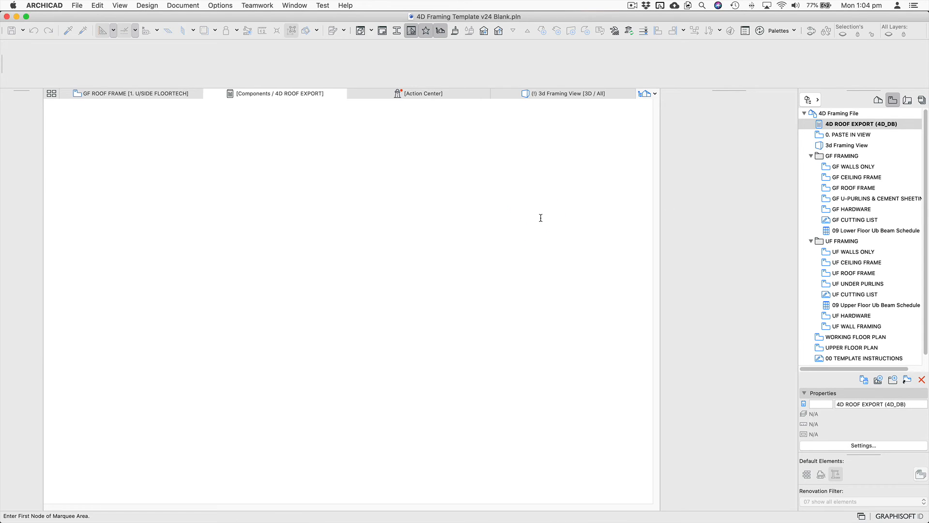
# Open the GF CUTTING LIST worksheet and set its roofing database object's load filter to 0 for all loads
pyautogui.click(846, 209)
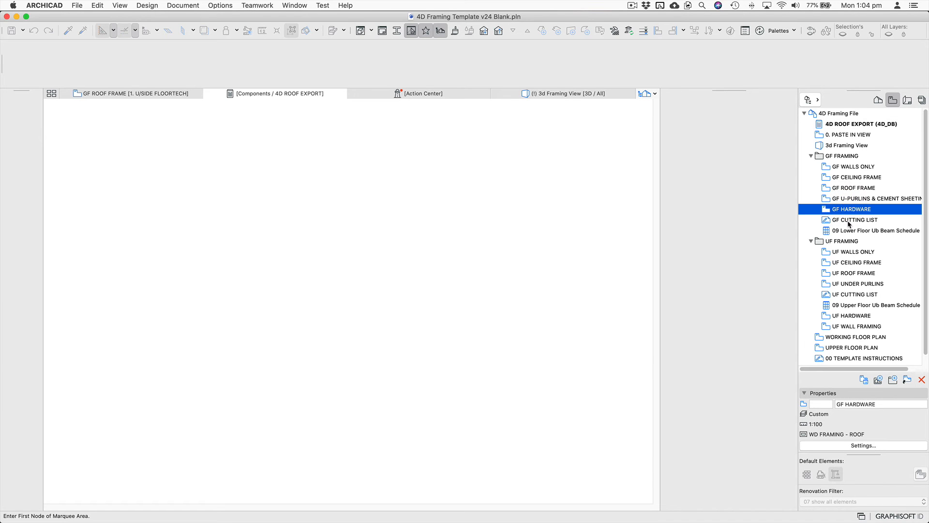
pyautogui.click(847, 220)
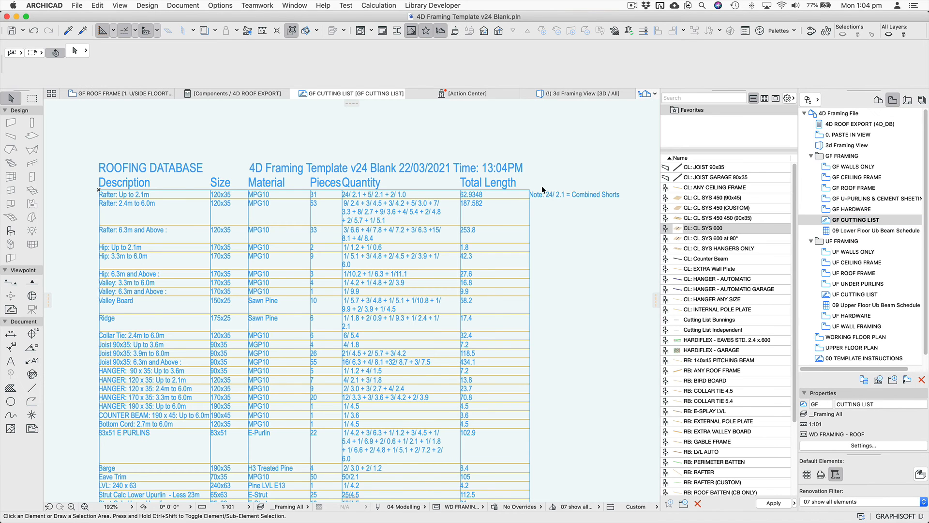
pyautogui.scroll(-4, 516, 257)
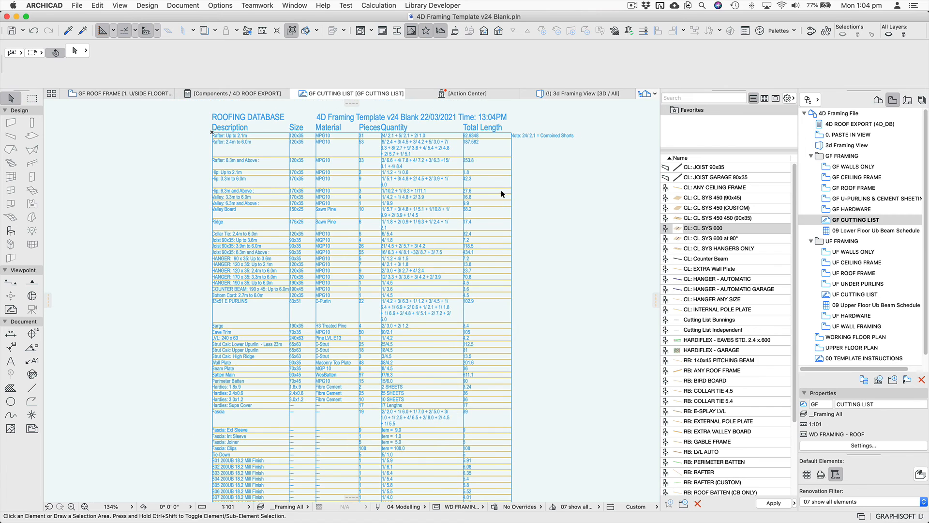
pyautogui.click(510, 133)
pyautogui.moveTo(452, 184); pyautogui.dragTo(380, 239, button='middle')
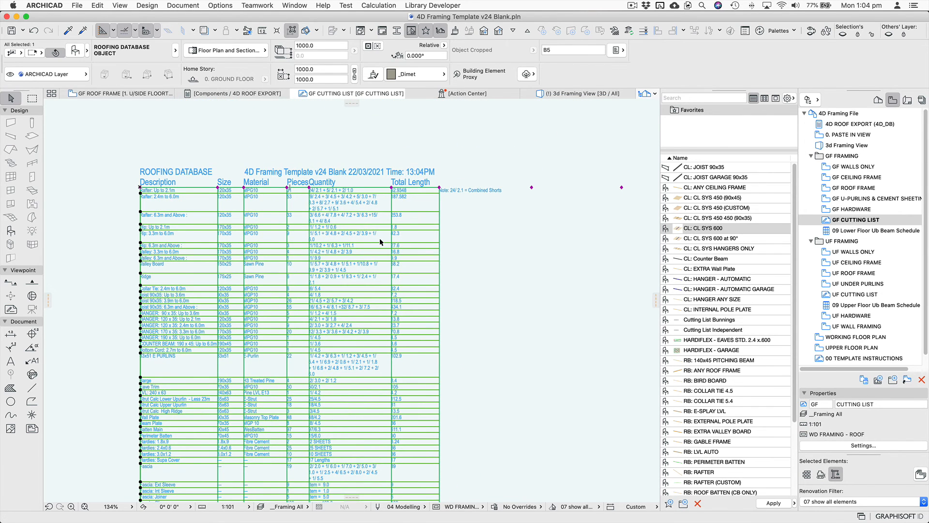
pyautogui.doubleClick(379, 238)
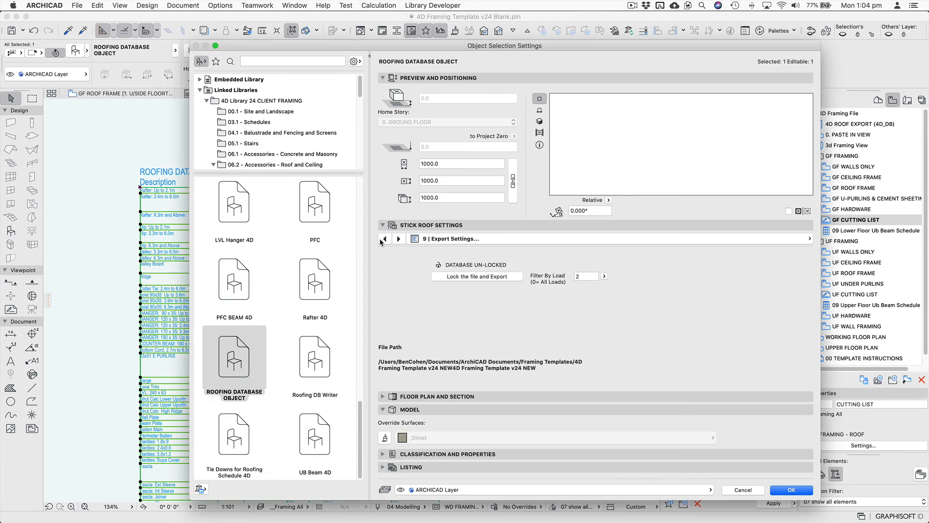
pyautogui.click(604, 277)
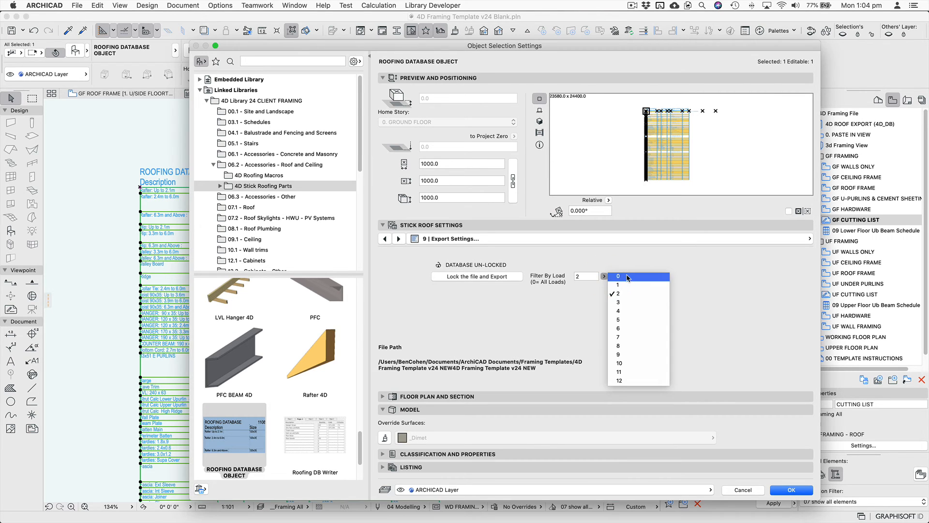
pyautogui.click(627, 277)
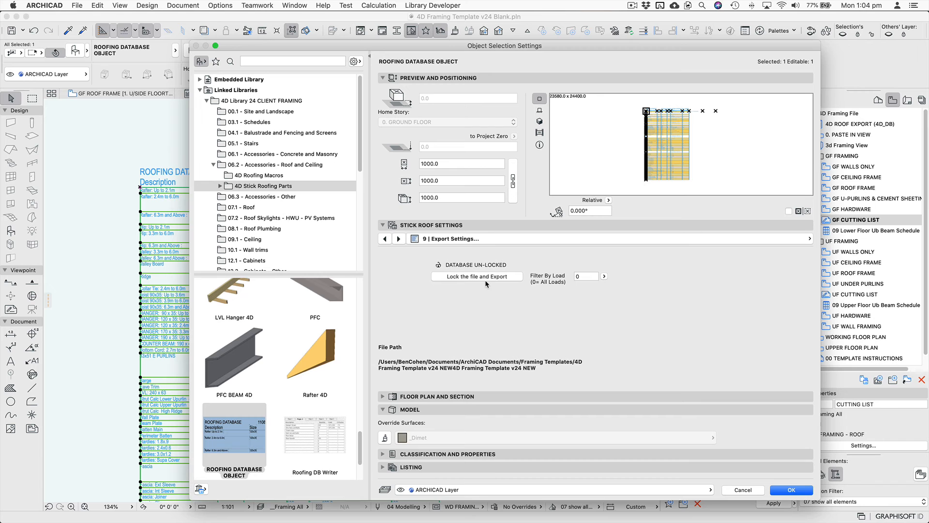
pyautogui.click(789, 490)
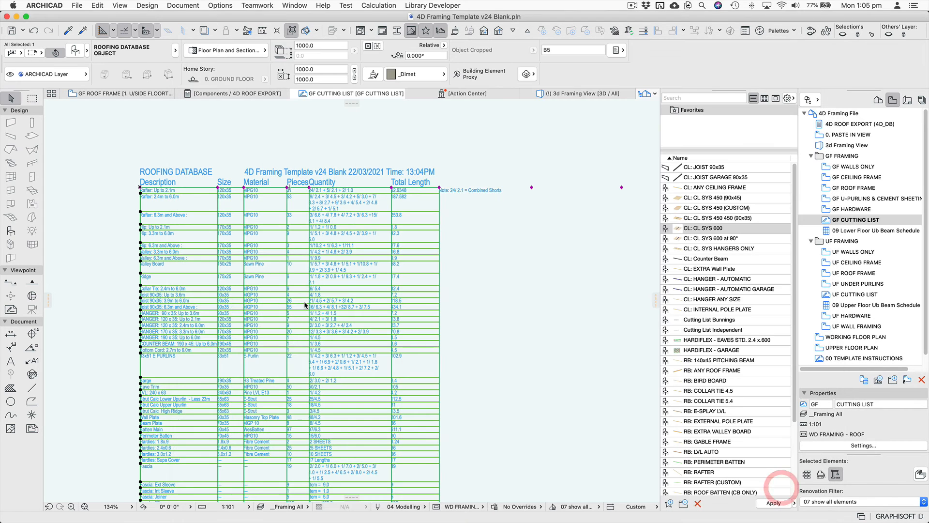
# Lock and export the roofing database object's file, apply the settings and deselect the cutting list
pyautogui.click(311, 266)
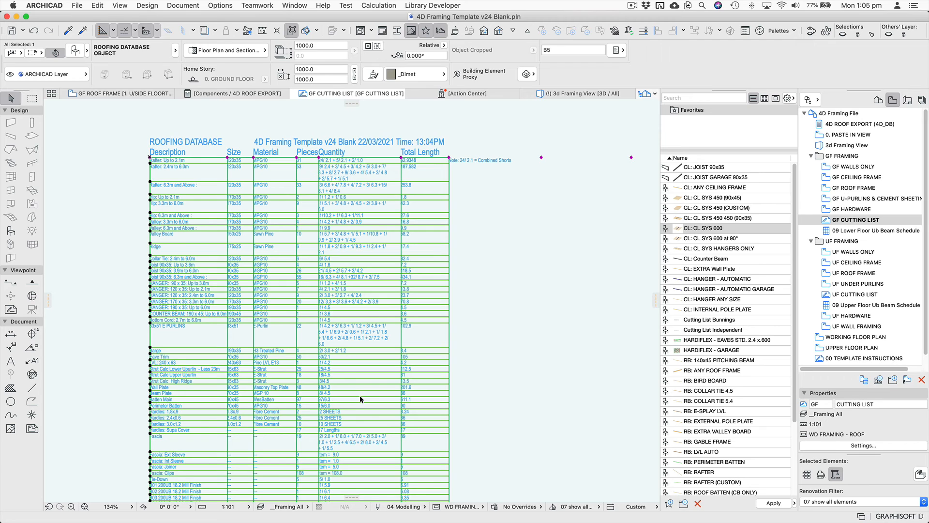
pyautogui.press('super+t')
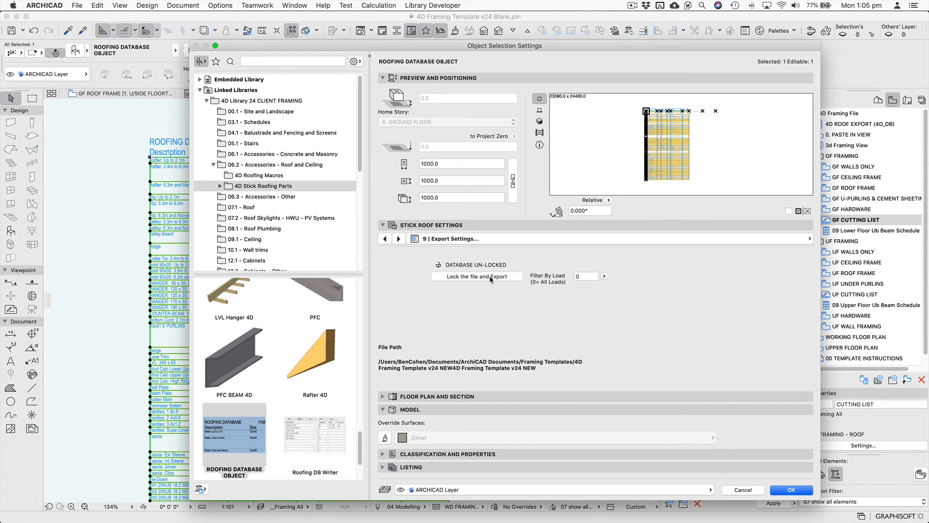
pyautogui.click(489, 275)
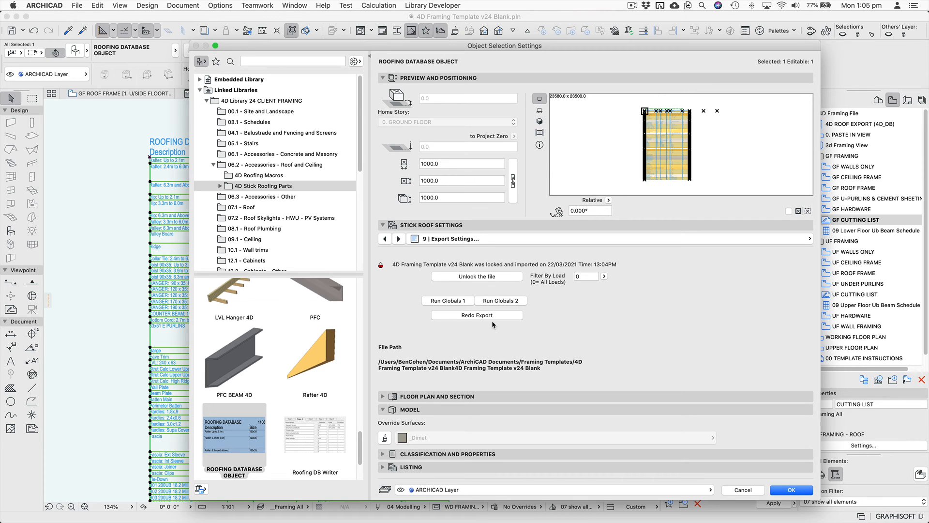
pyautogui.click(791, 490)
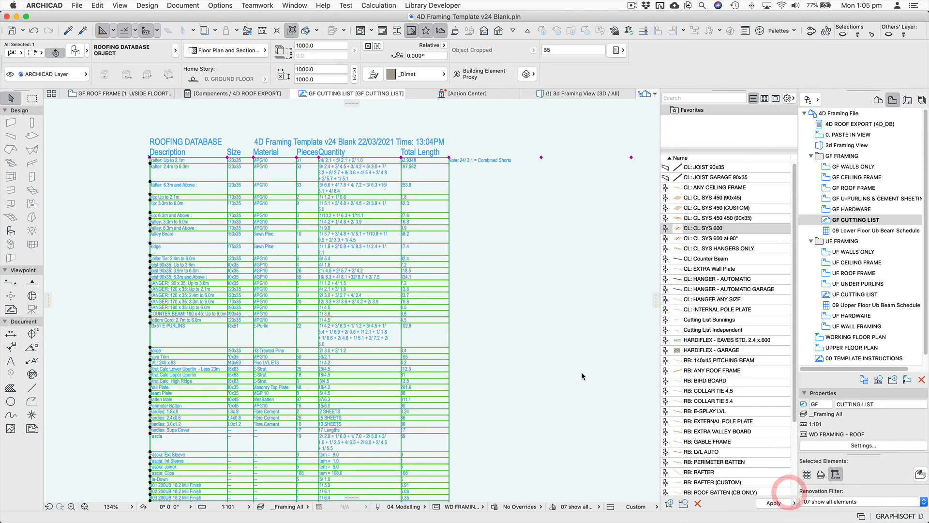
pyautogui.click(557, 335)
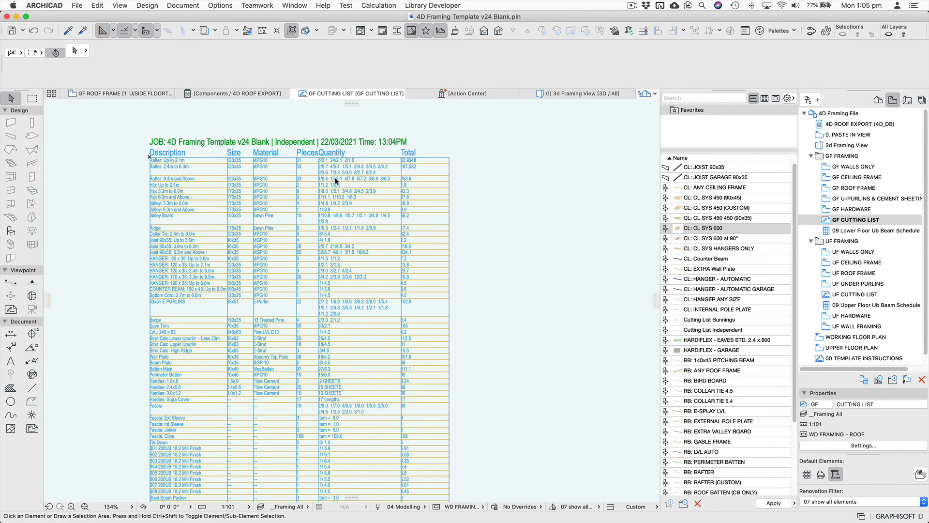
# Examine the exported cutting list's pieces, quantities and totals from the rafters through to the hardware and extras rows
pyautogui.scroll(2, 344, 205)
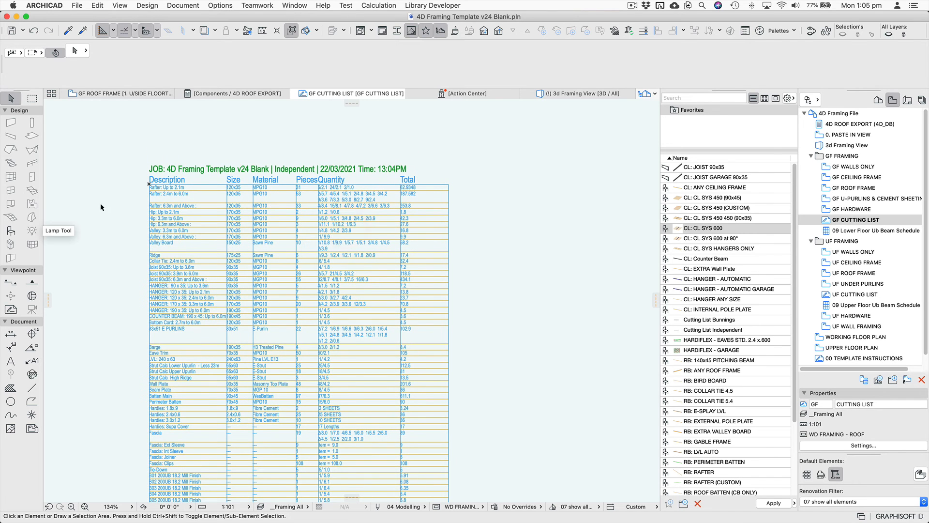
pyautogui.scroll(3, 189, 212)
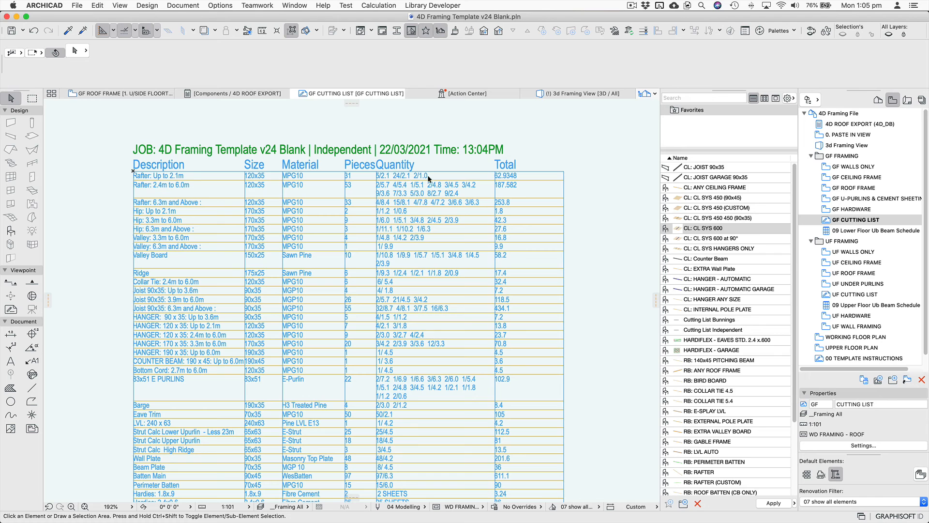
pyautogui.scroll(-2, 439, 198)
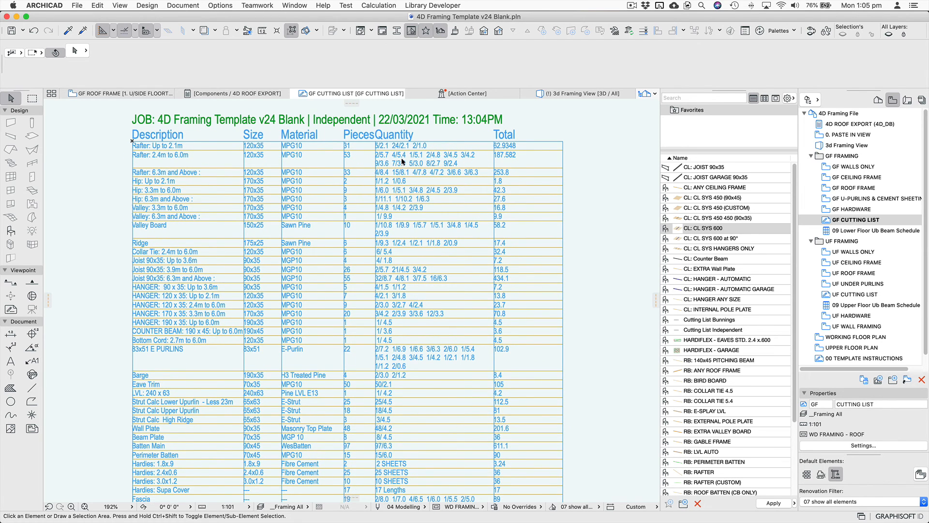
pyautogui.scroll(-1, 401, 182)
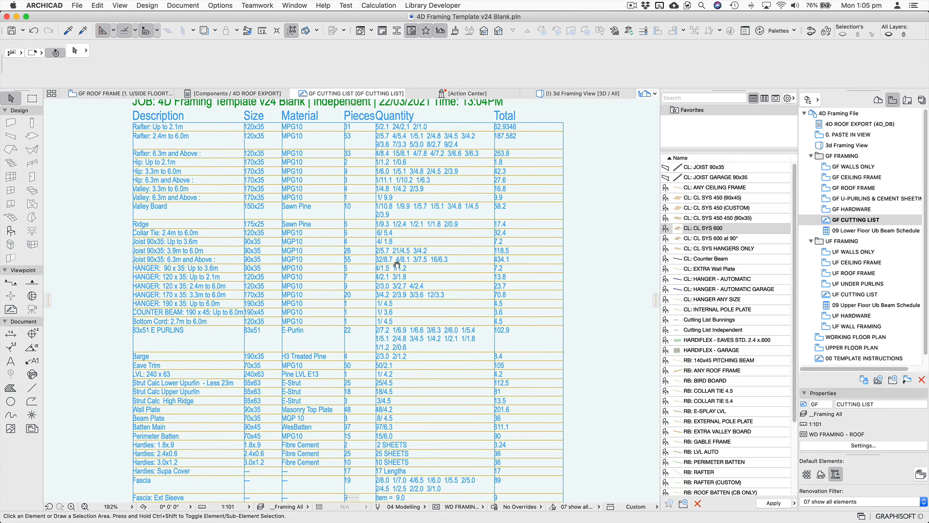
pyautogui.click(396, 264)
pyautogui.moveTo(412, 287)
pyautogui.mouseDown(button='middle')
pyautogui.moveTo(415, 262)
pyautogui.moveTo(398, 269)
pyautogui.moveTo(403, 206)
pyautogui.mouseUp(button='middle')
pyautogui.moveTo(391, 359); pyautogui.dragTo(382, 271, button='middle')
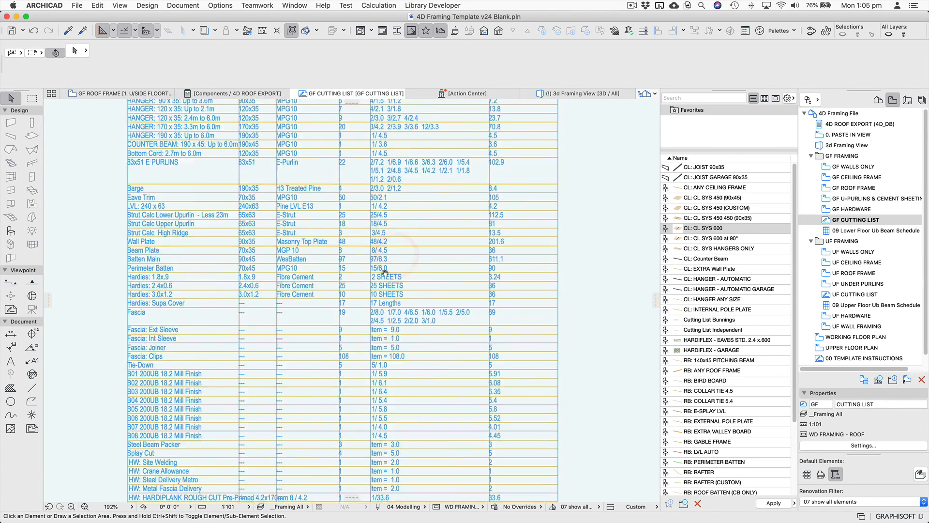
pyautogui.moveTo(385, 327); pyautogui.dragTo(388, 264, button='middle')
pyautogui.moveTo(391, 368)
pyautogui.mouseDown(button='middle')
pyautogui.moveTo(393, 304)
pyautogui.moveTo(381, 303)
pyautogui.mouseUp(button='middle')
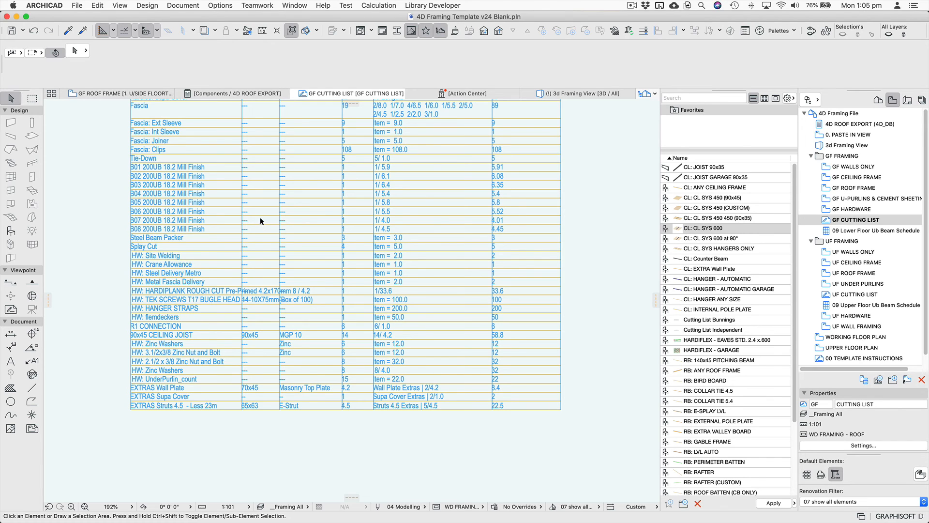
# Select the cutting list table and stretch its Size column divider to the right, widening the Description column
pyautogui.moveTo(261, 214); pyautogui.dragTo(260, 390, button='middle')
pyautogui.moveTo(261, 236); pyautogui.dragTo(253, 408, button='middle')
pyautogui.moveTo(270, 180); pyautogui.dragTo(261, 397, button='middle')
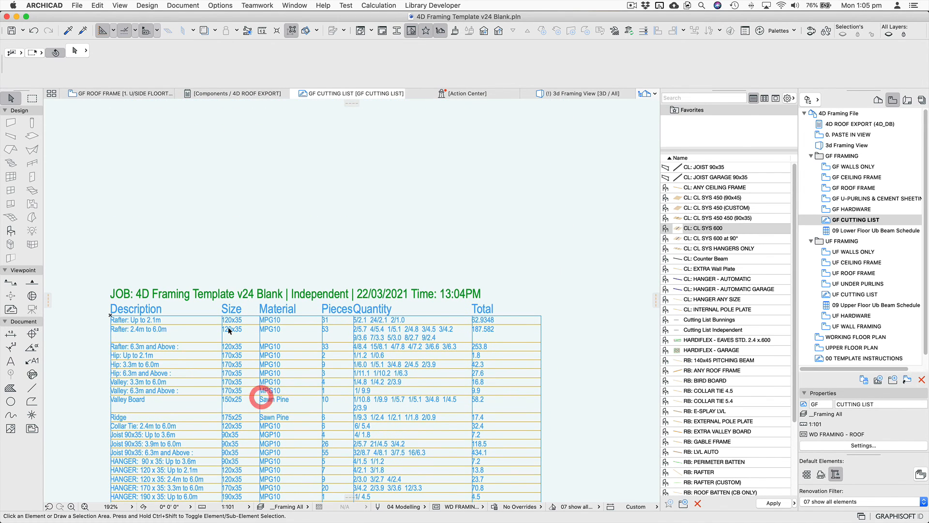
pyautogui.click(222, 319)
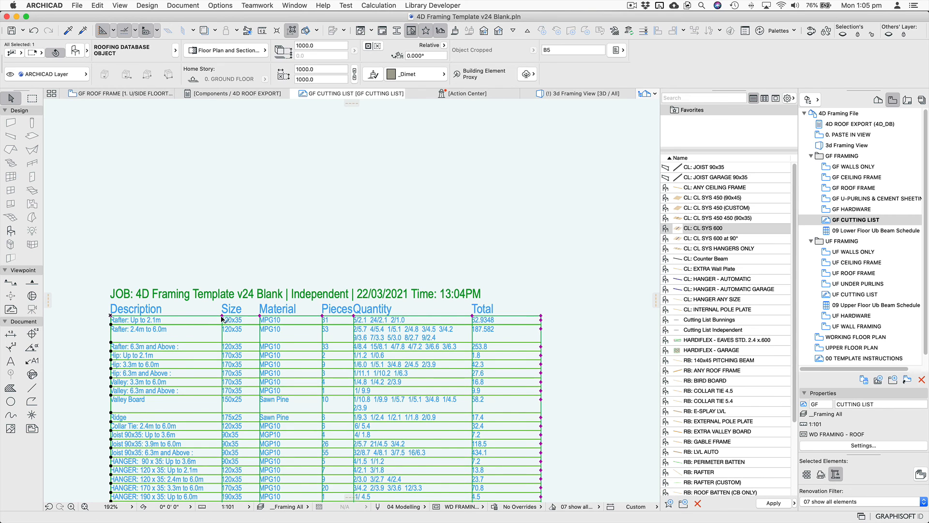
pyautogui.click(222, 318)
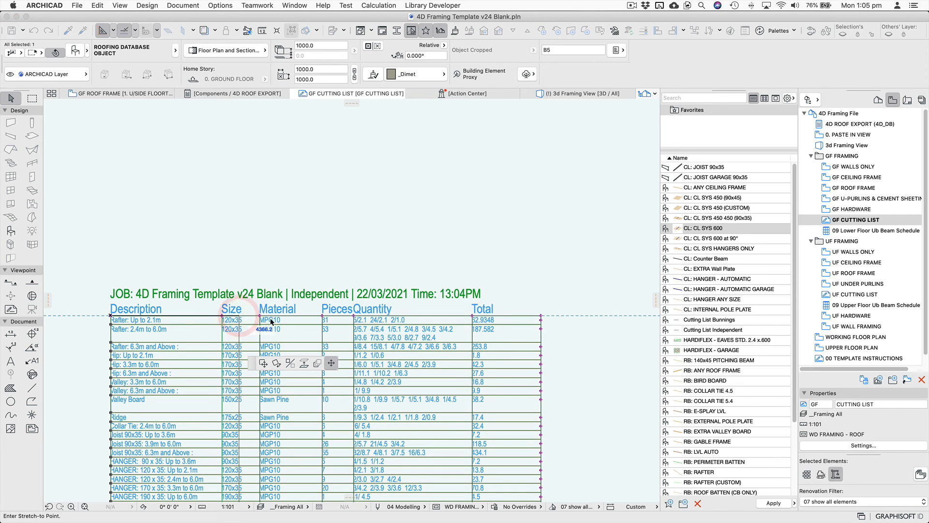
pyautogui.click(240, 319)
# Move the Total and Quantity columns of the cutting list to the right
pyautogui.click(472, 318)
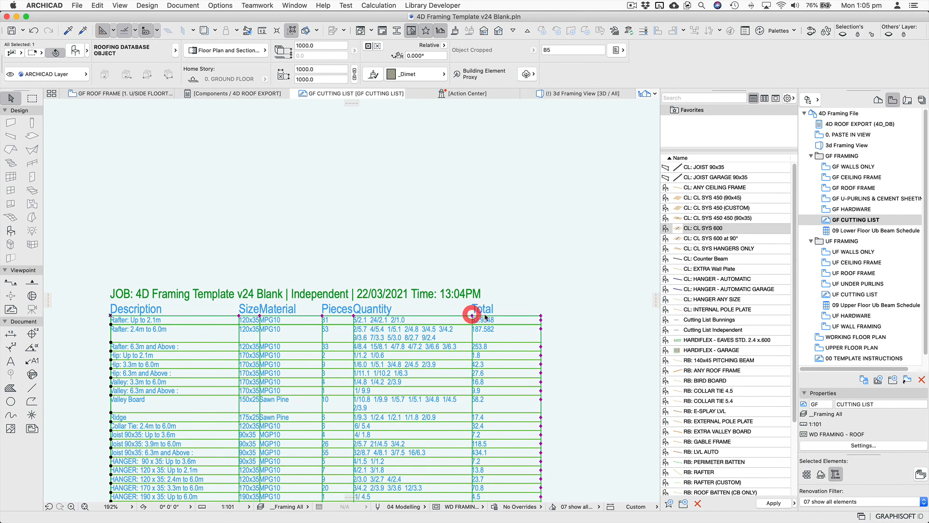
pyautogui.click(512, 318)
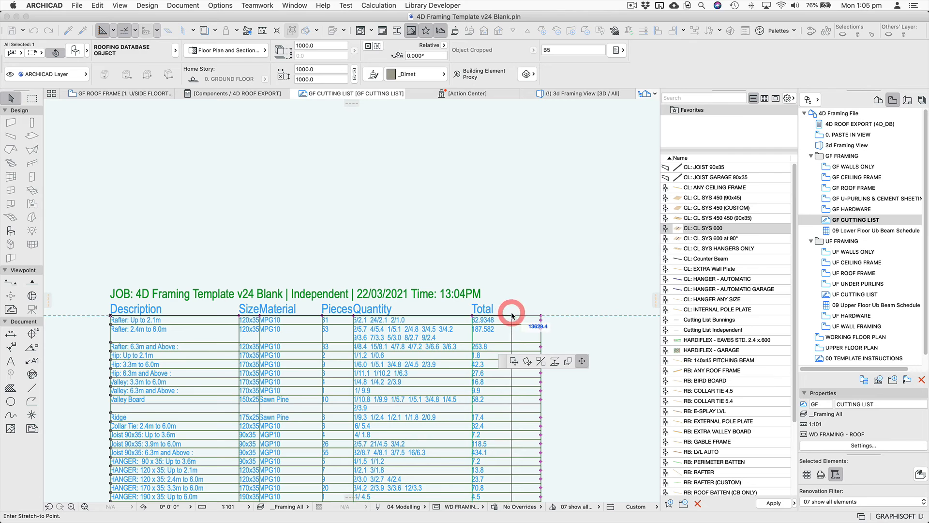
pyautogui.click(354, 318)
pyautogui.click(389, 318)
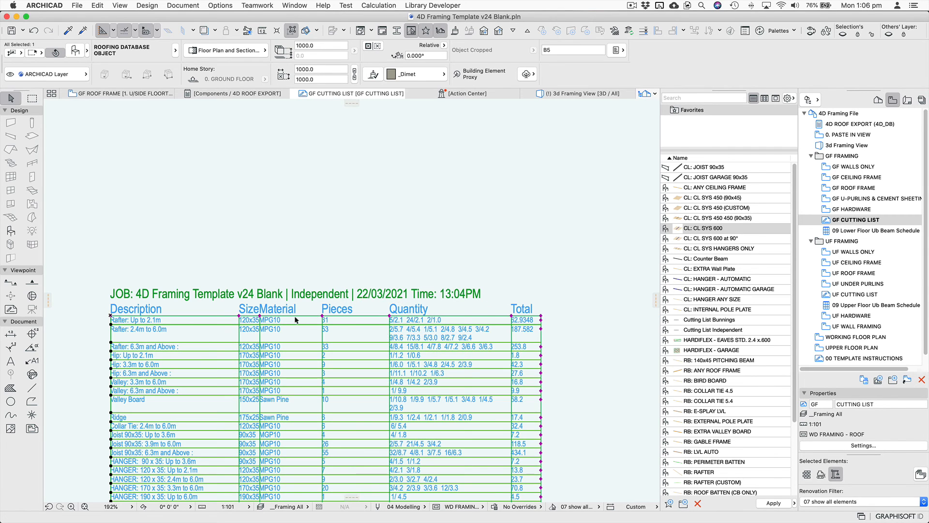
# Move the Pieces, Material and Size columns to the right to space out the cutting list's headings
pyautogui.click(323, 318)
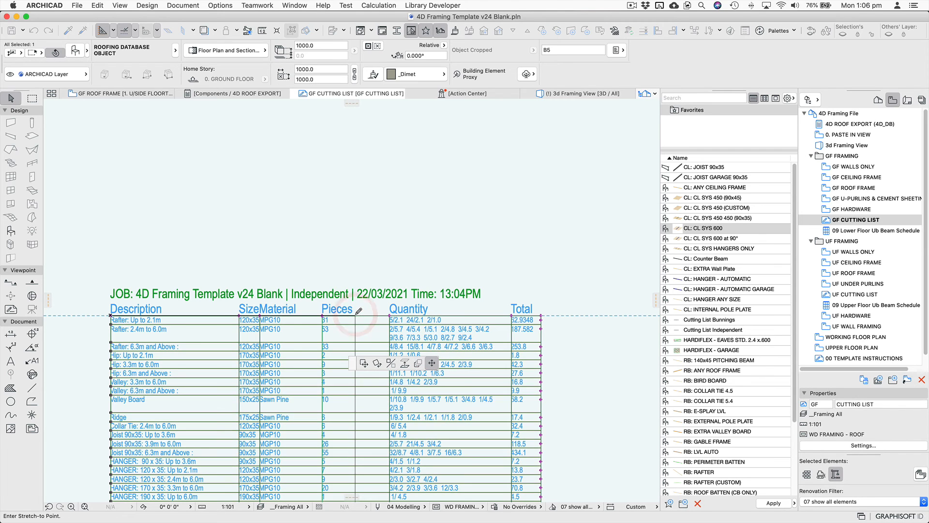
pyautogui.click(354, 319)
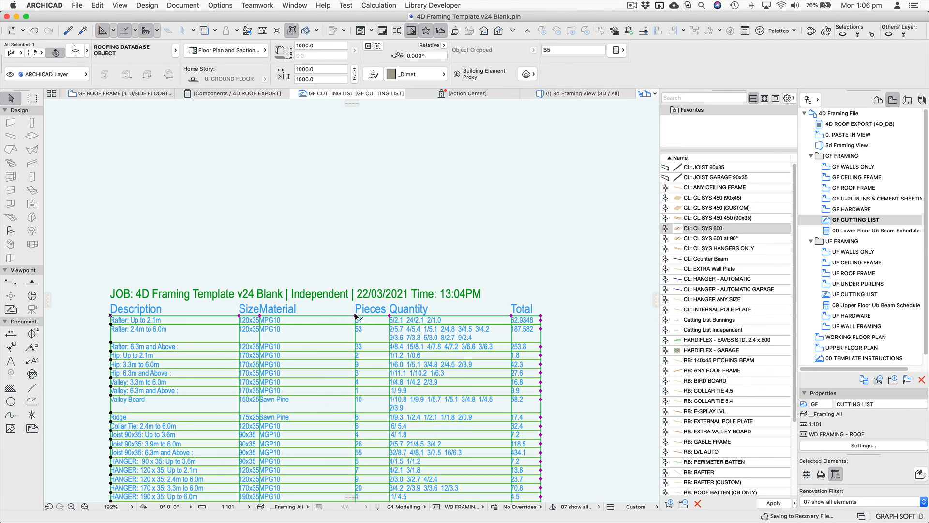
pyautogui.click(260, 318)
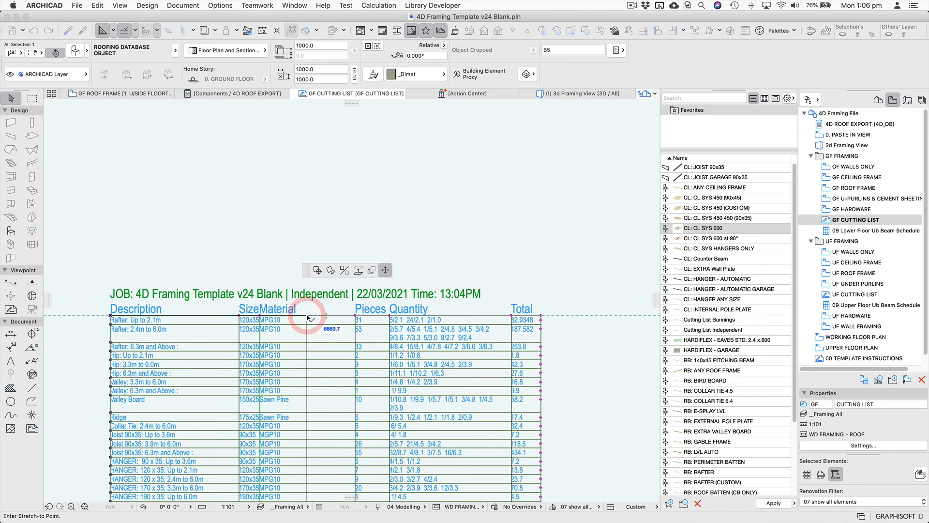
pyautogui.click(306, 318)
pyautogui.click(239, 318)
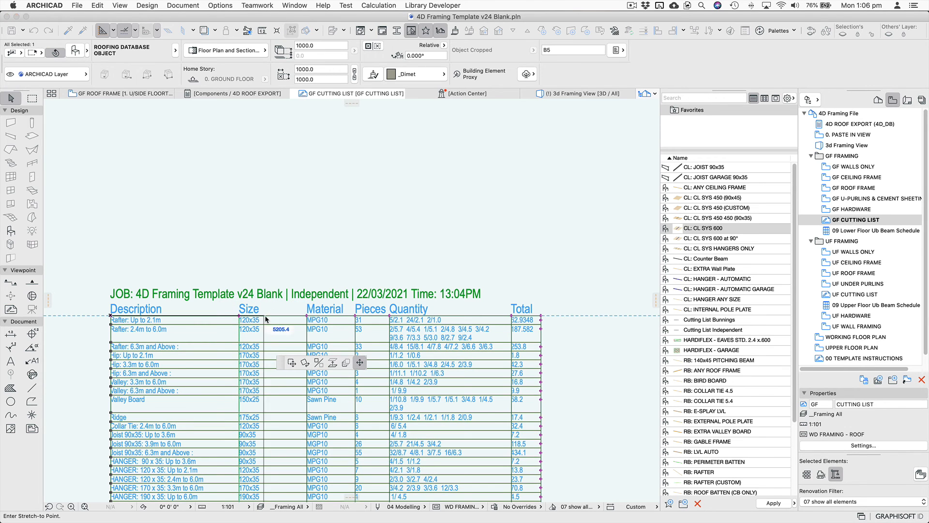
pyautogui.click(275, 318)
# Examine the resized columns down the full cutting list for overlapping text and deselect the table
pyautogui.moveTo(310, 393); pyautogui.dragTo(289, 152, button='middle')
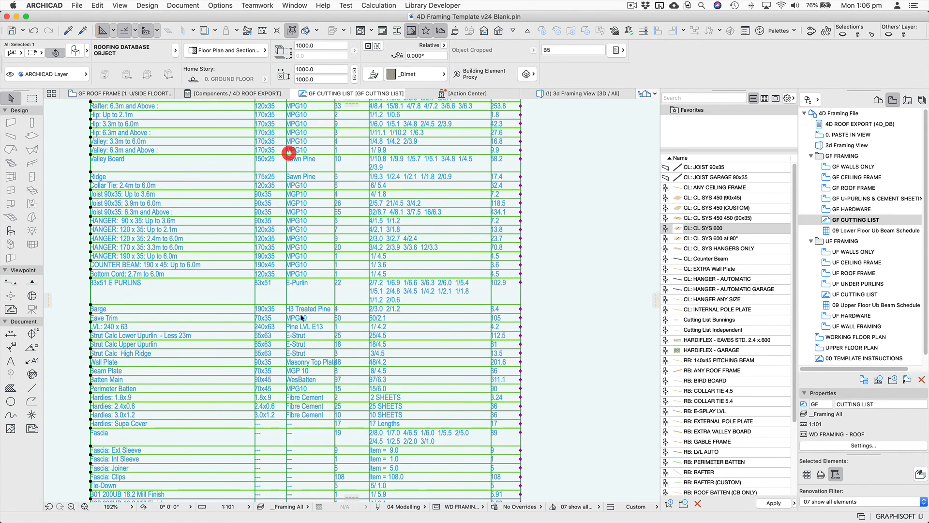
pyautogui.moveTo(316, 382); pyautogui.dragTo(320, 221, button='right')
pyautogui.moveTo(299, 284); pyautogui.dragTo(304, 124, button='right')
pyautogui.click(304, 124)
pyautogui.click(530, 369)
pyautogui.moveTo(544, 362); pyautogui.dragTo(549, 211, button='middle')
pyautogui.moveTo(518, 326); pyautogui.dragTo(524, 232, button='middle')
pyautogui.moveTo(510, 307); pyautogui.dragTo(502, 470, button='middle')
pyautogui.moveTo(385, 310); pyautogui.dragTo(391, 506, button='middle')
# Select the cutting list table and move its Size and Quantity columns further right
pyautogui.click(359, 186)
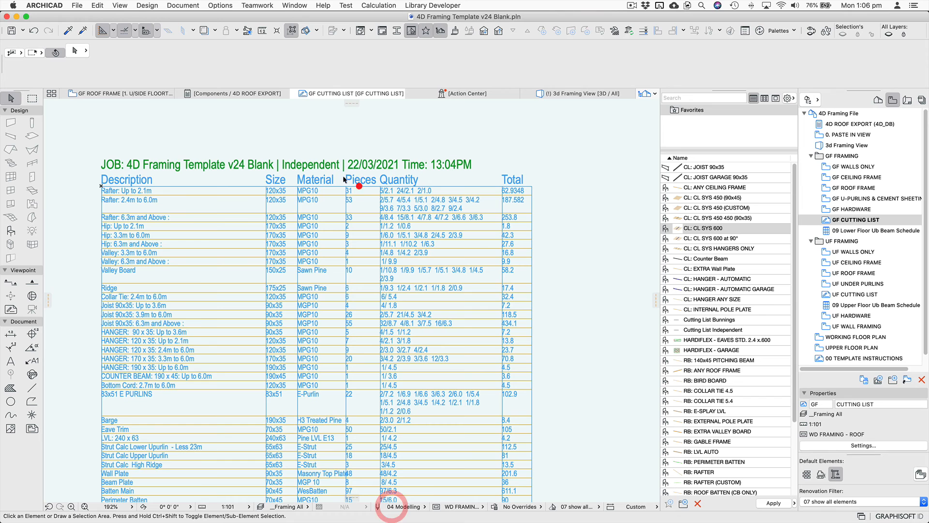
pyautogui.click(266, 186)
pyautogui.click(265, 186)
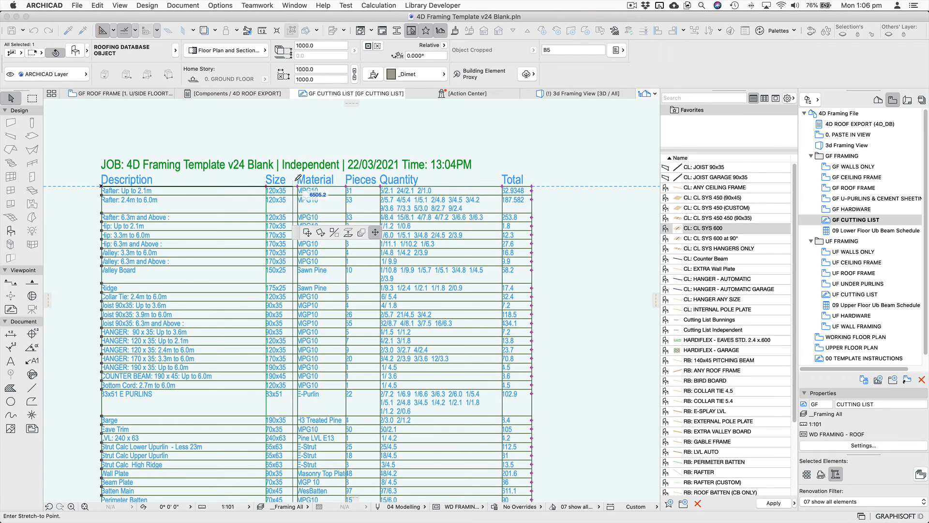
pyautogui.click(292, 180)
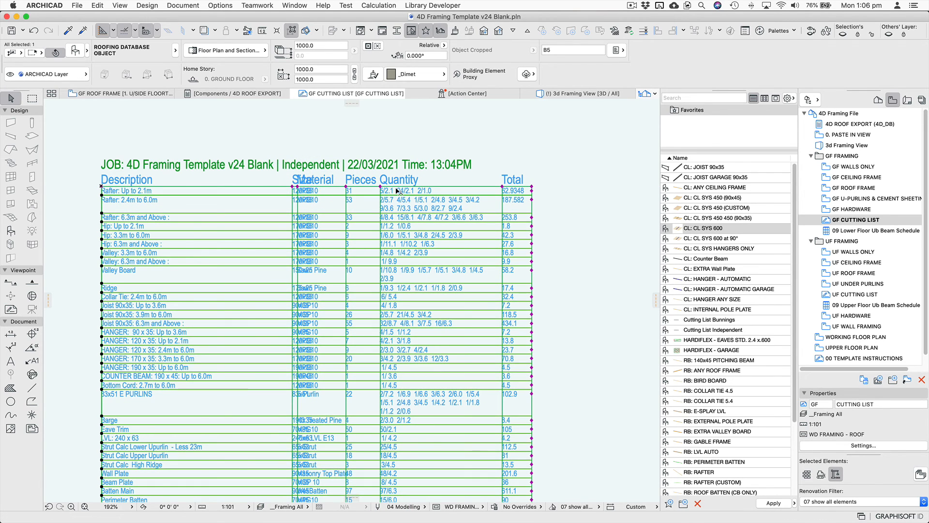
pyautogui.click(381, 187)
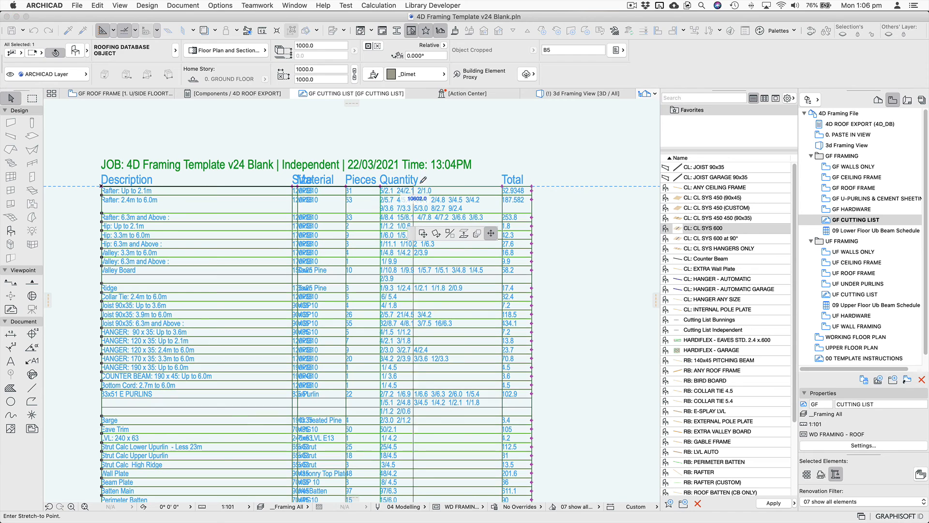
pyautogui.click(426, 185)
# Move the Material and Pieces columns right so their text clears the Size column and each other
pyautogui.click(298, 187)
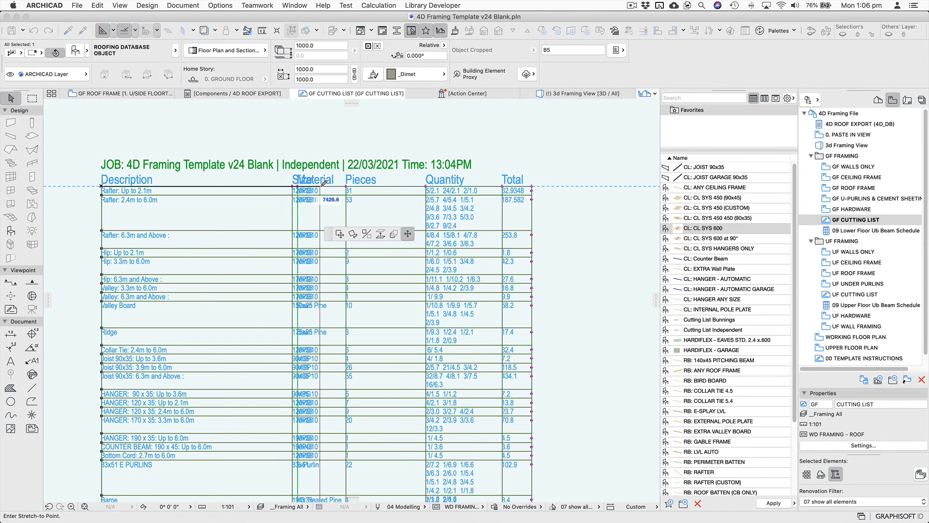
pyautogui.click(324, 187)
pyautogui.click(325, 187)
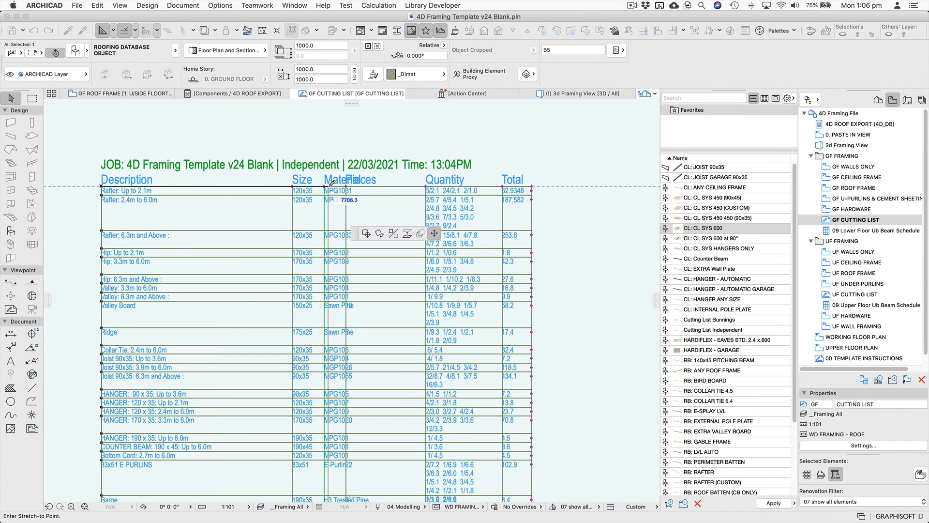
pyautogui.click(329, 187)
pyautogui.click(346, 186)
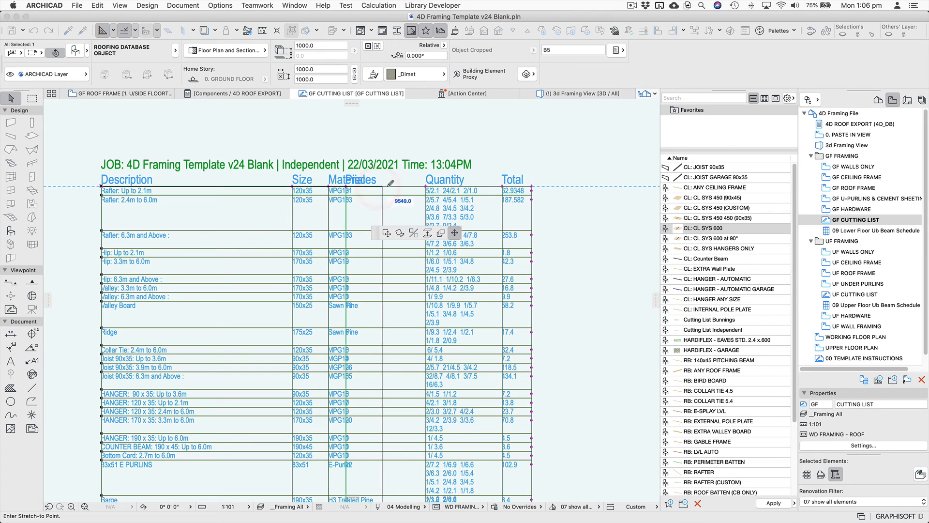
pyautogui.click(399, 185)
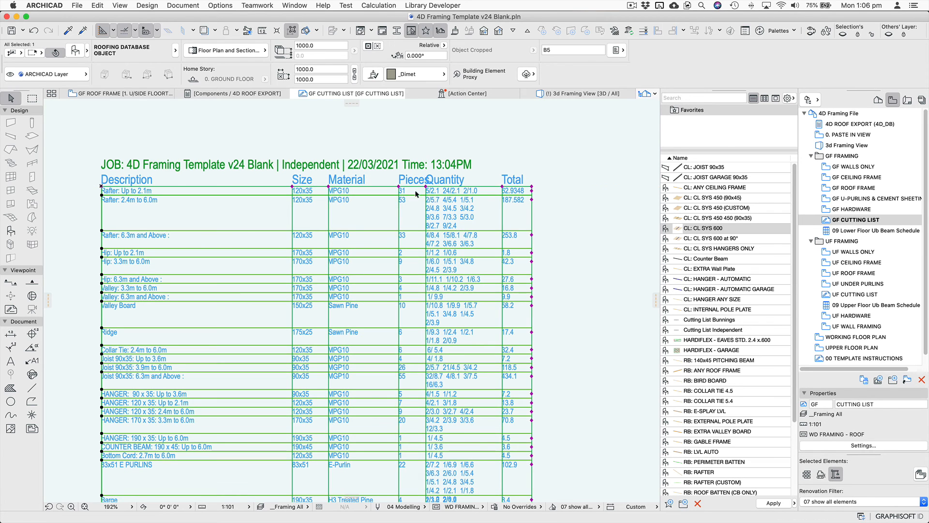
# Extend the cutting list's right edge outward and shift the Total and Quantity columns right to use the extra width
pyautogui.click(533, 186)
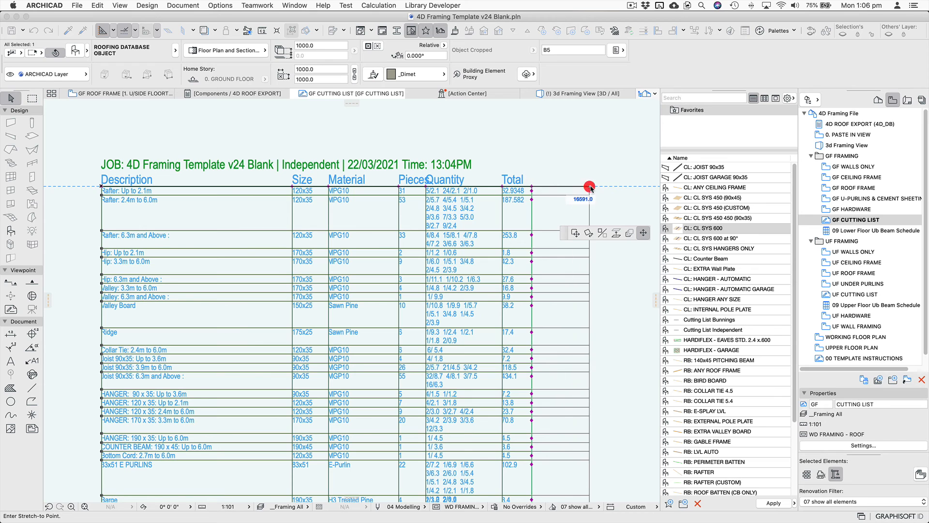
pyautogui.click(589, 187)
pyautogui.click(503, 186)
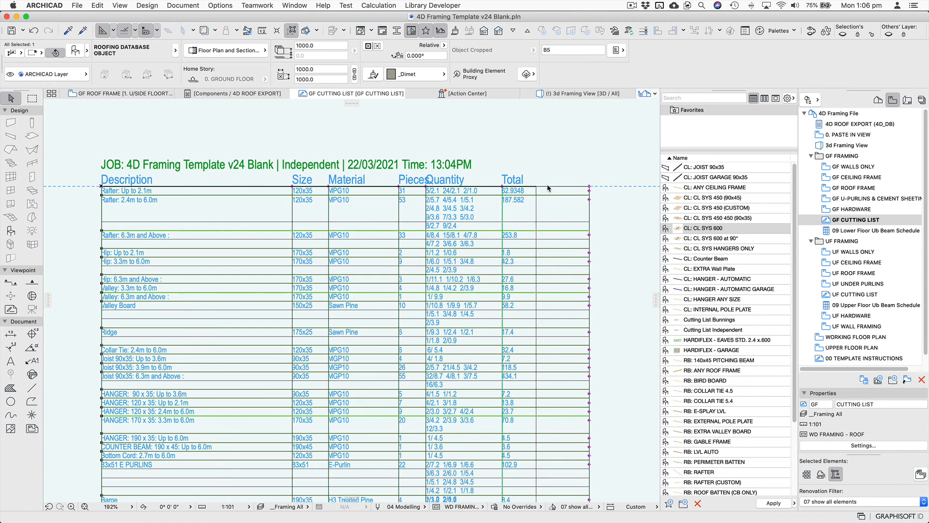
pyautogui.click(557, 186)
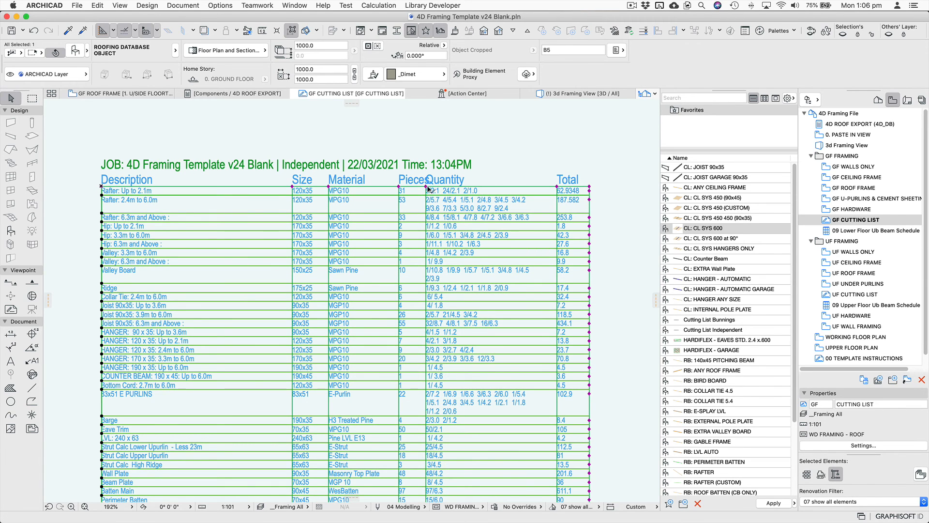
pyautogui.click(427, 186)
pyautogui.click(437, 186)
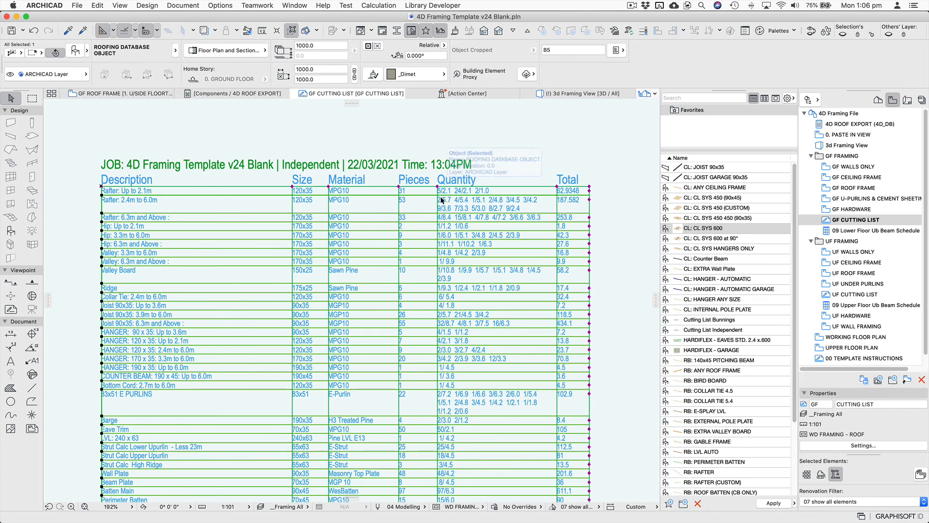
# Try a narrower Quantity column by moving the Total column left
pyautogui.moveTo(463, 268); pyautogui.dragTo(439, 159, button='middle')
pyautogui.moveTo(523, 149); pyautogui.dragTo(522, 207, button='middle')
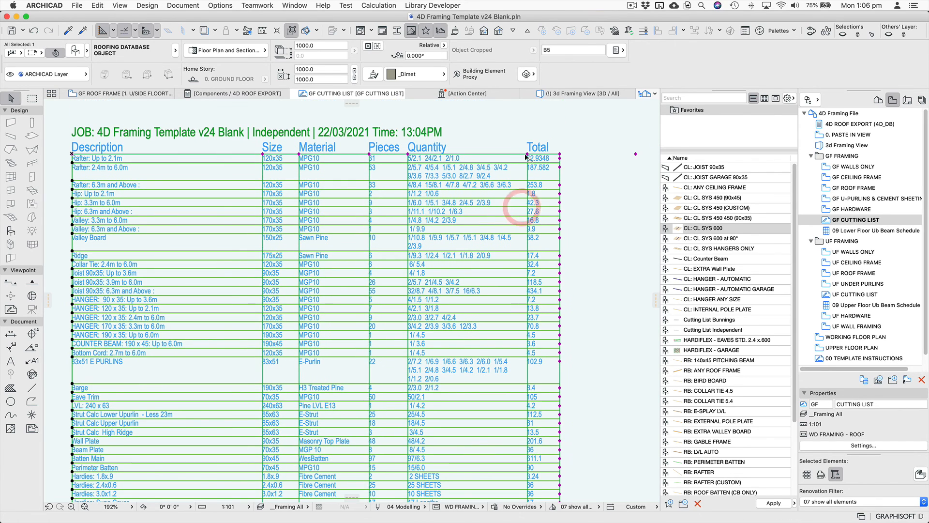
pyautogui.click(527, 155)
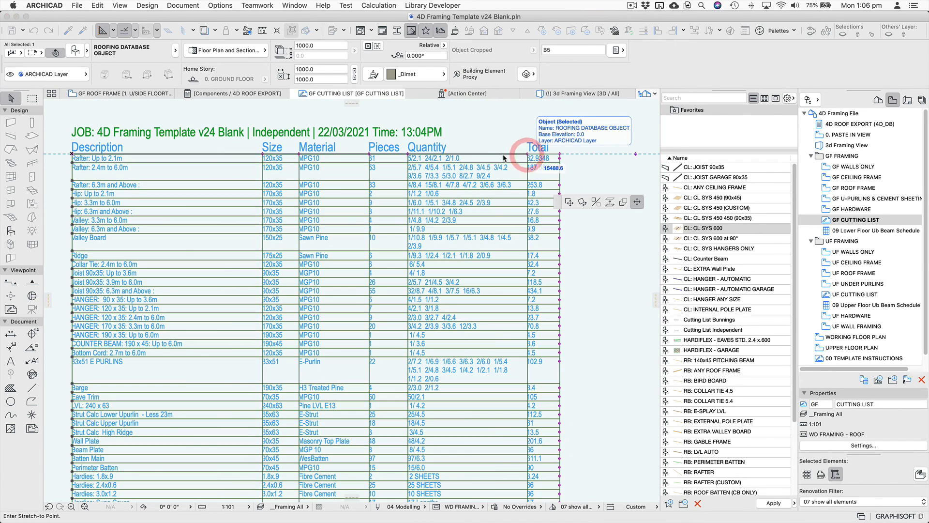
pyautogui.click(476, 155)
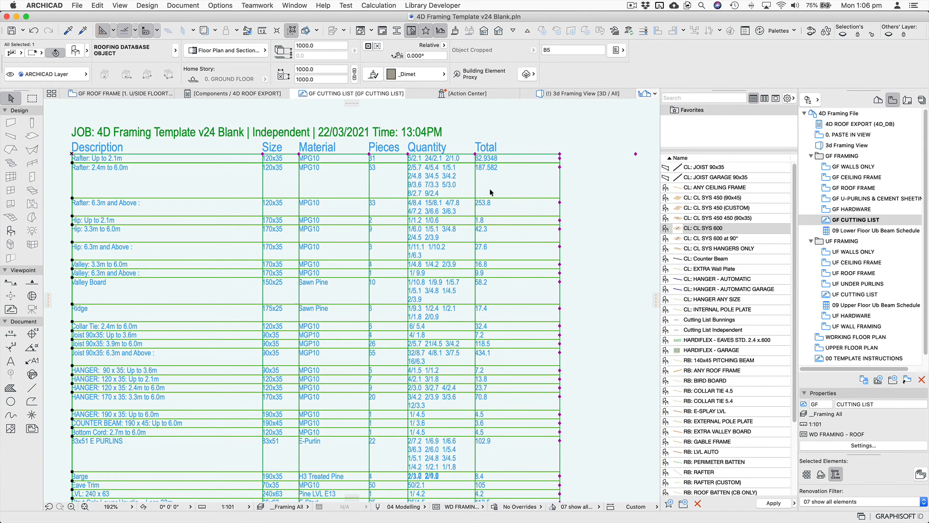
# Widen the Quantity column again by moving the Total column back towards the table's right edge, and deselect the table
pyautogui.click(476, 156)
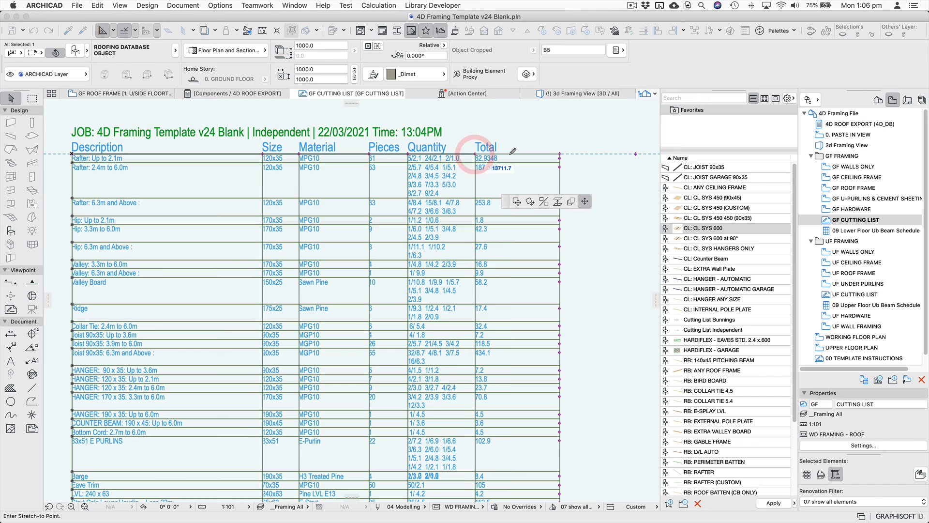
pyautogui.click(535, 154)
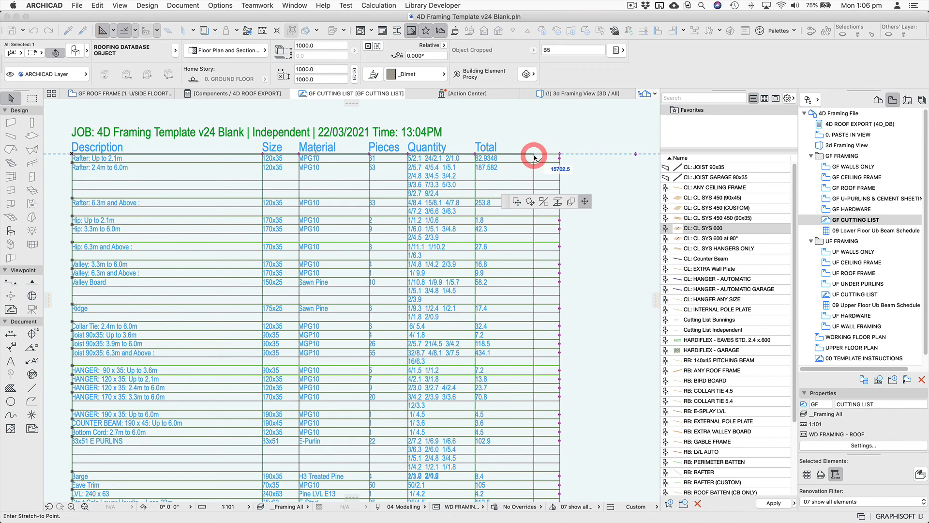
pyautogui.click(612, 350)
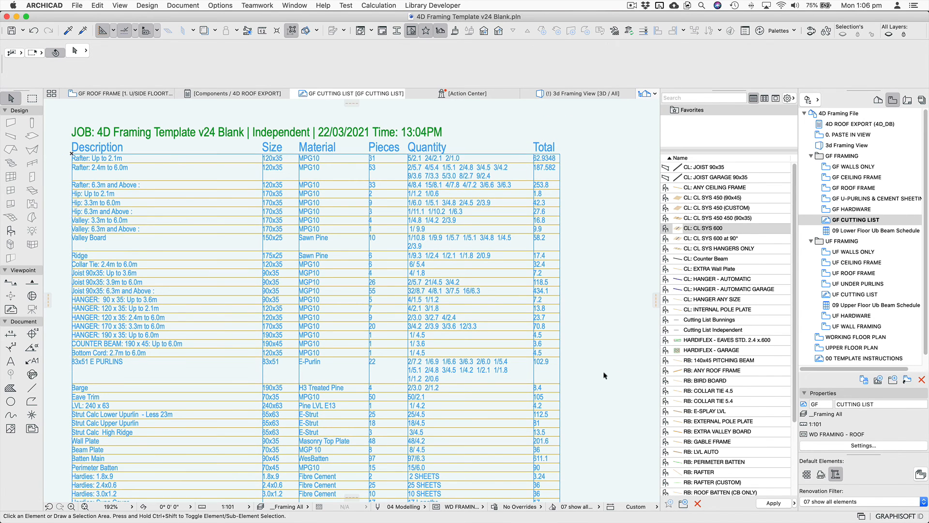
# Hide the hardware items in the cutting list by enabling Hide Hardware in its Advanced Setup pg2 settings
pyautogui.scroll(-2, 575, 403)
pyautogui.scroll(-10, 574, 403)
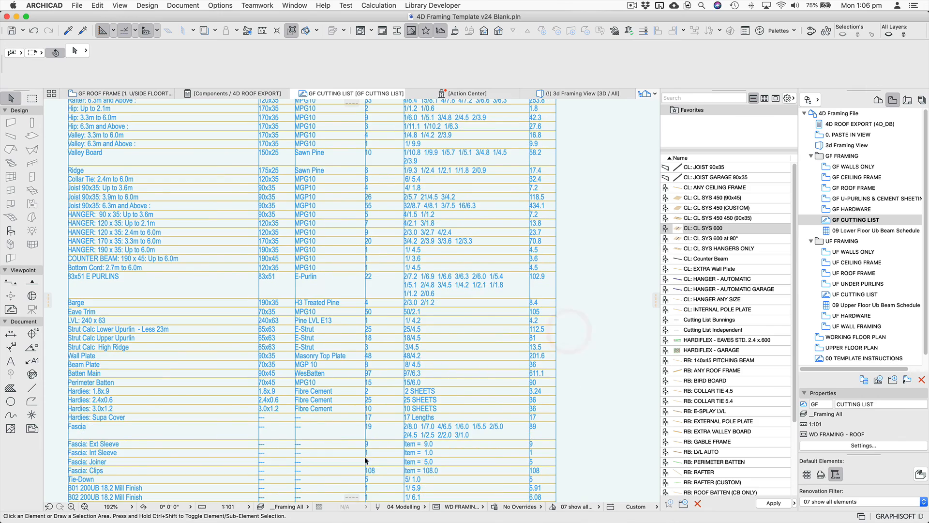
pyautogui.moveTo(367, 399); pyautogui.dragTo(371, 329, button='middle')
pyautogui.moveTo(353, 418); pyautogui.dragTo(354, 329, button='middle')
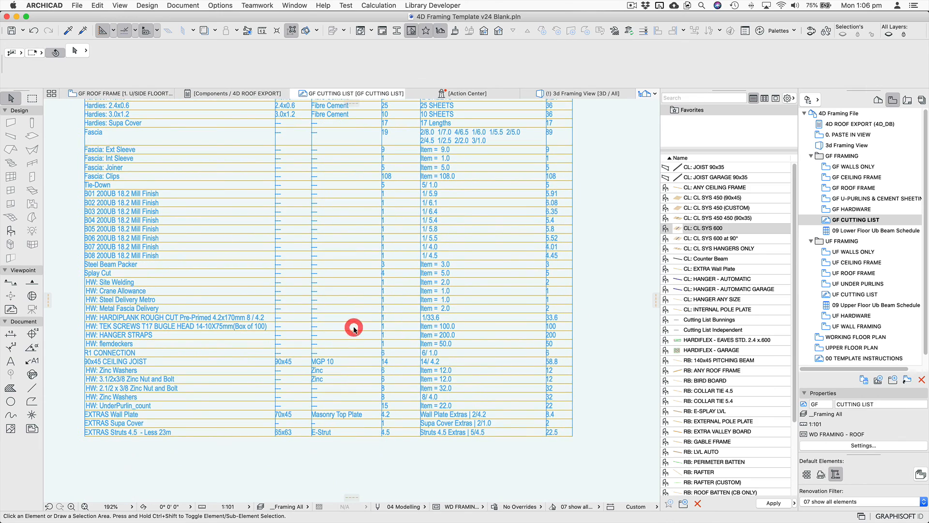
pyautogui.click(345, 297)
pyautogui.click(538, 410)
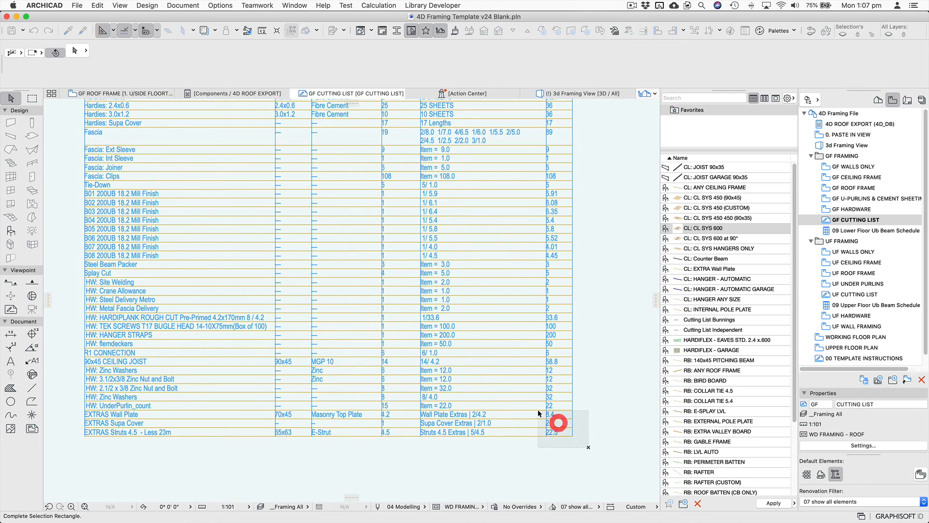
pyautogui.press('super+t')
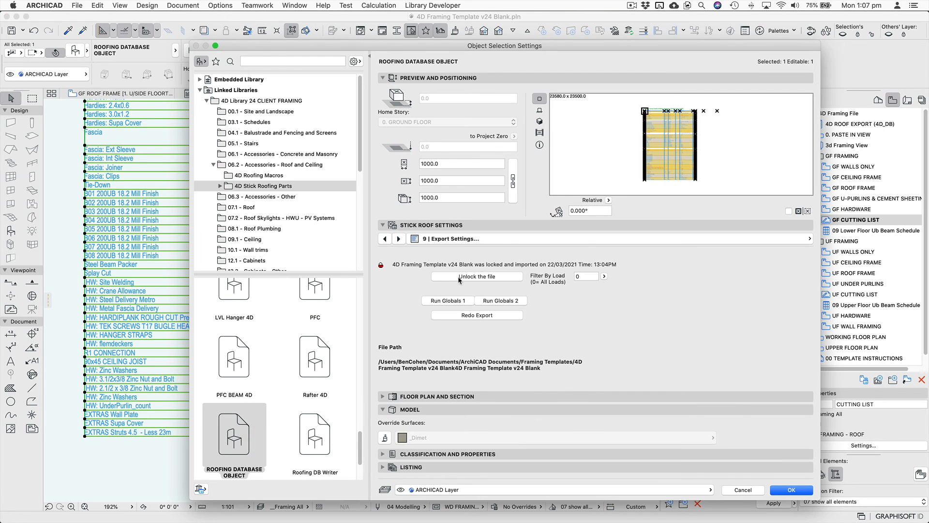
pyautogui.click(462, 239)
pyautogui.click(247, 388)
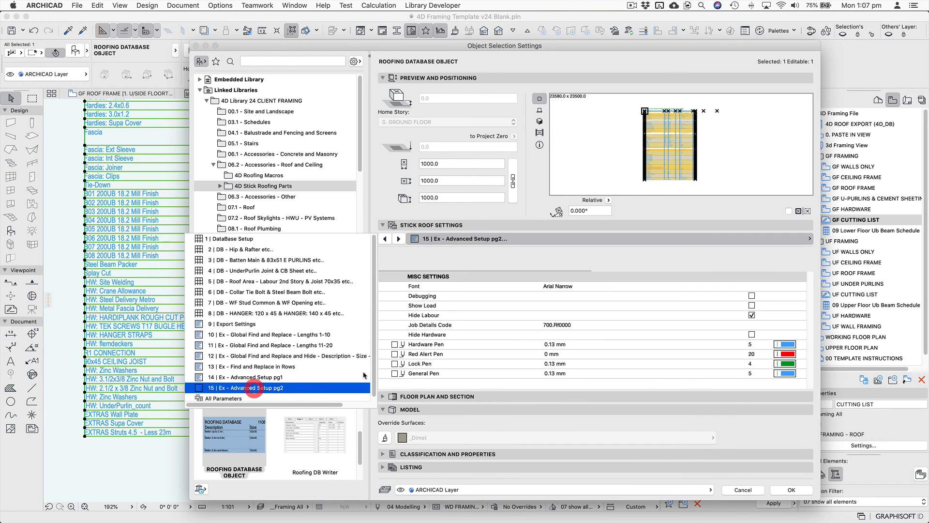
pyautogui.click(752, 335)
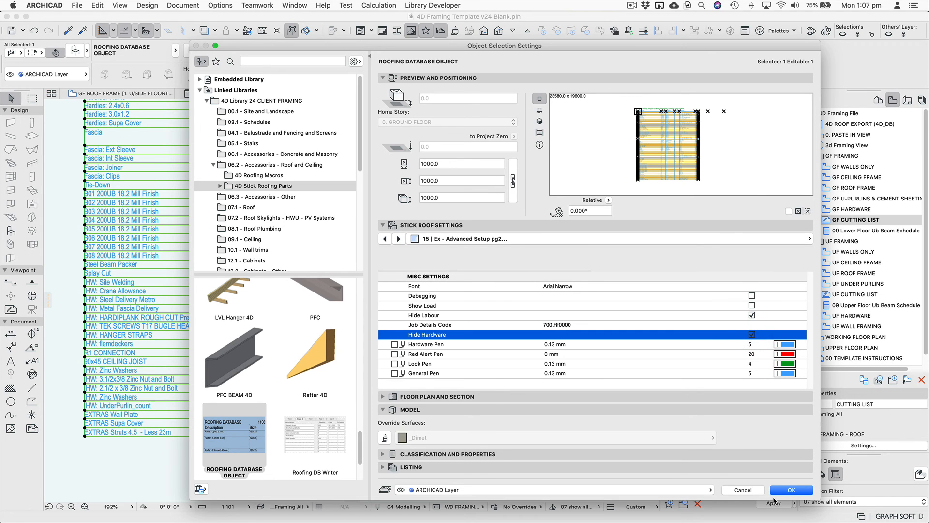
pyautogui.click(780, 490)
pyautogui.click(460, 389)
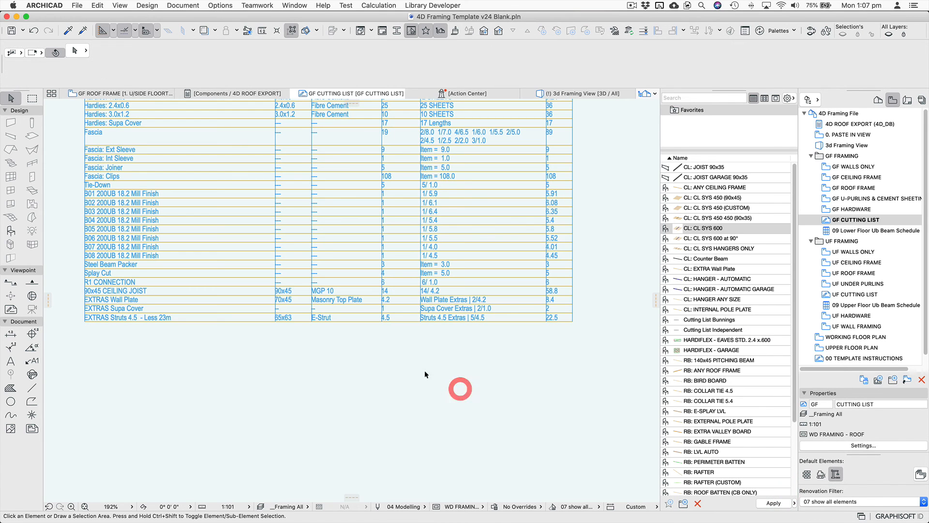
# Look over the full cutting list, and review the GF.1 Ceiling Frame, GF.2 Roof Frame and GF.3 Underpurlin - Hardies layouts
pyautogui.moveTo(408, 366); pyautogui.dragTo(396, 490, button='middle')
pyautogui.scroll(-1, 403, 395)
pyautogui.moveTo(385, 371); pyautogui.dragTo(372, 425, button='middle')
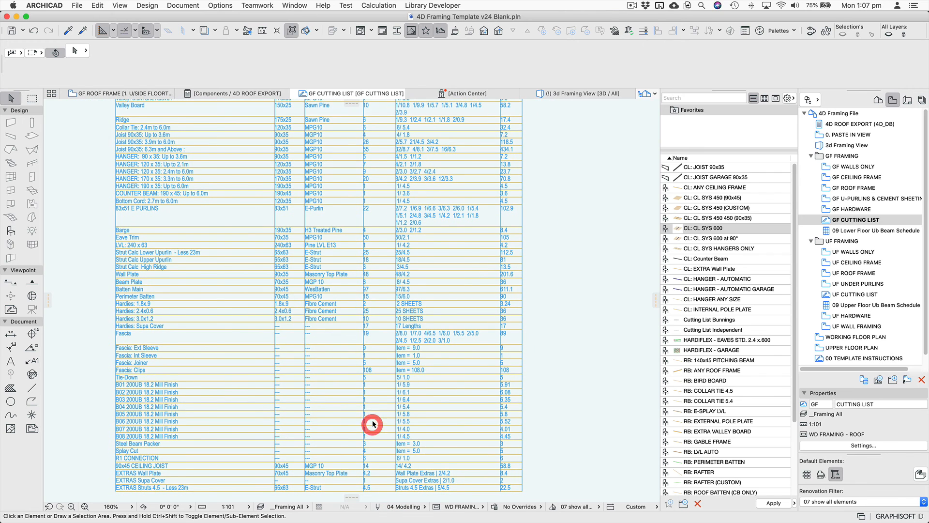
pyautogui.scroll(-1, 386, 402)
pyautogui.moveTo(356, 334); pyautogui.dragTo(354, 349, button='middle')
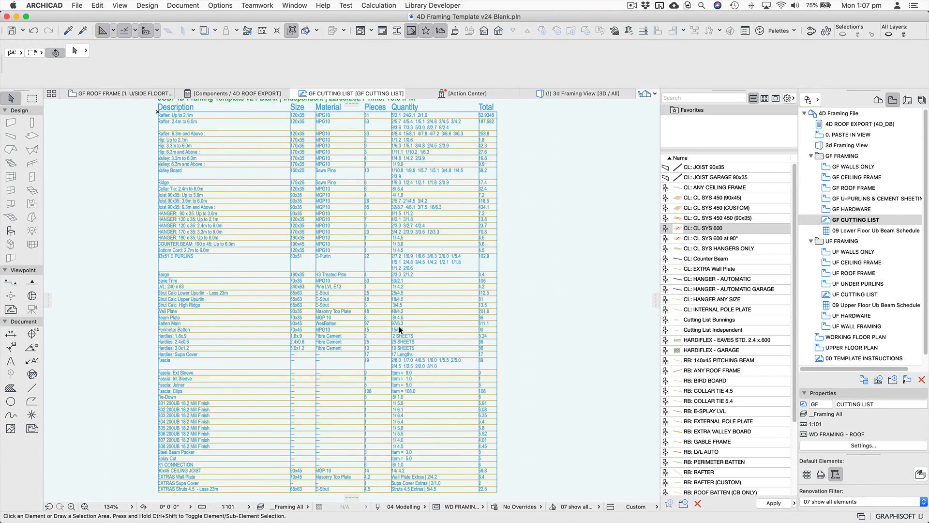
pyautogui.click(908, 101)
pyautogui.doubleClick(866, 168)
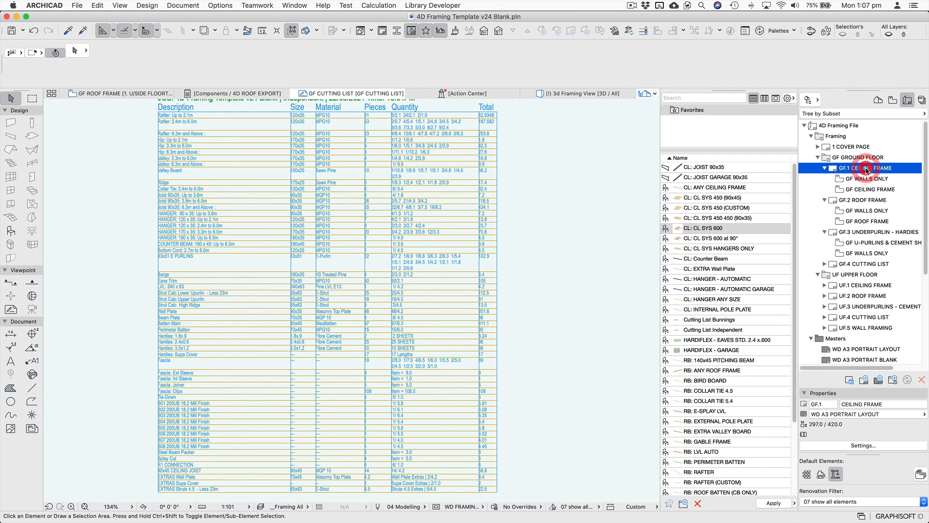
pyautogui.moveTo(476, 340); pyautogui.dragTo(519, 246, button='middle')
pyautogui.keyDown('alt'); pyautogui.scroll(-5, 519, 260); pyautogui.keyUp('alt')
pyautogui.scroll(-1, 523, 258)
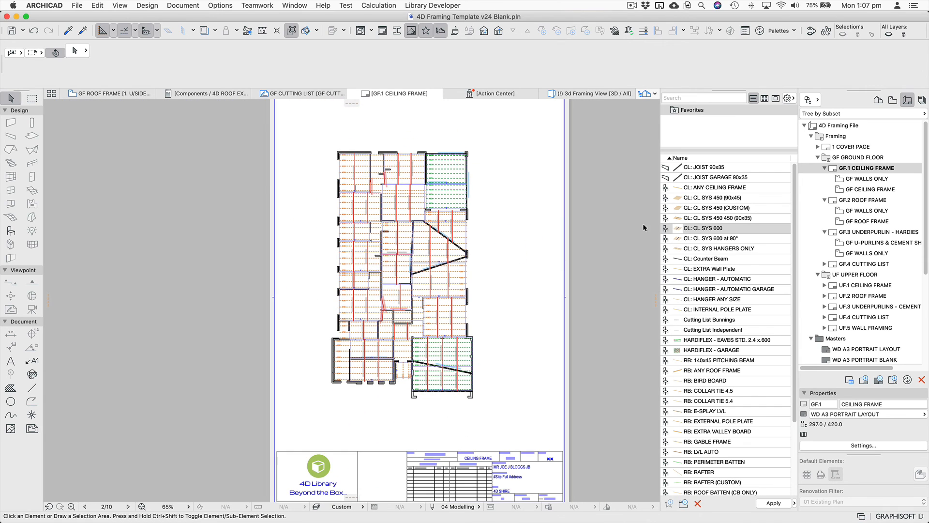
pyautogui.doubleClick(861, 201)
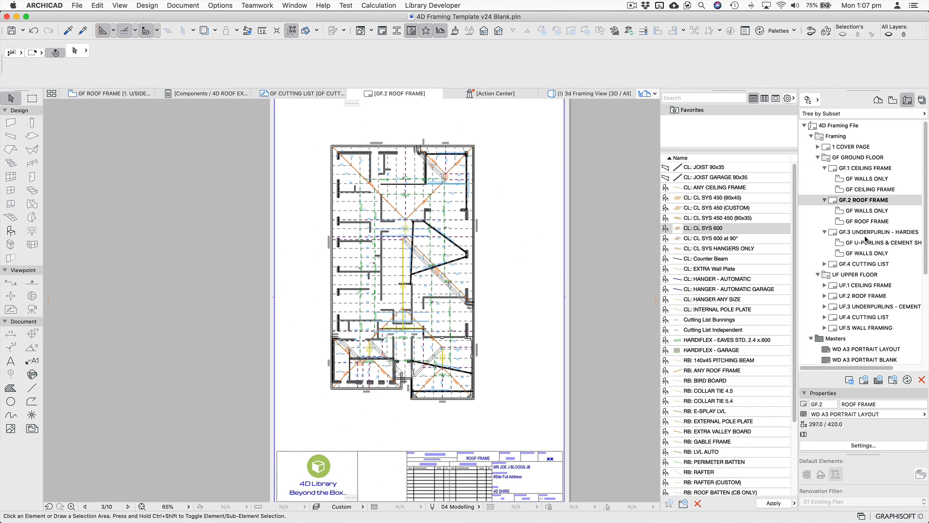
pyautogui.click(867, 233)
pyautogui.doubleClick(866, 233)
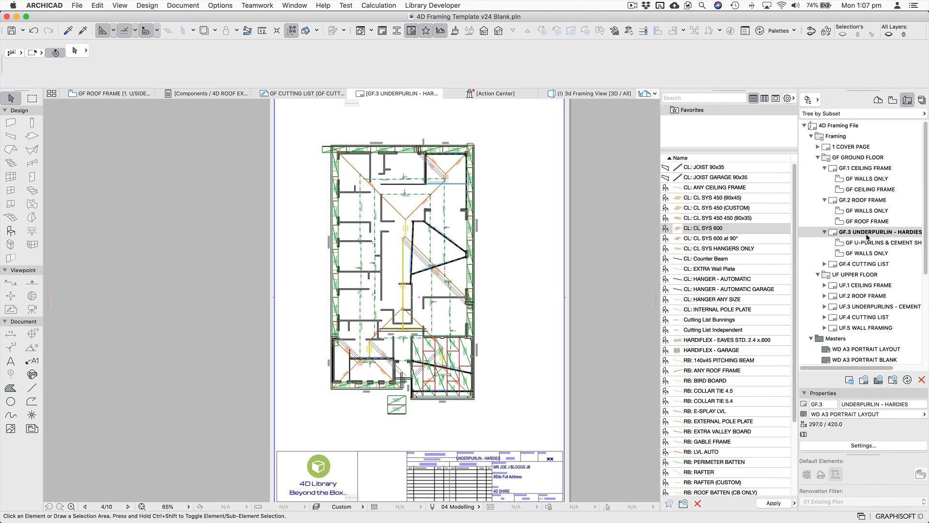
# Open the GF.4 Cutting List layout and, from its drawing, the source view of the 09 Lower Floor Ub Beam Schedule
pyautogui.doubleClick(860, 264)
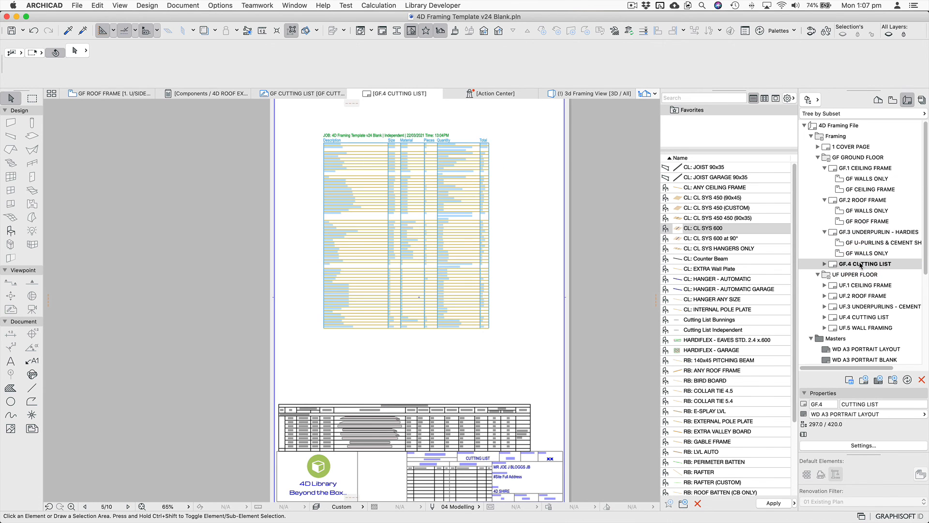
pyautogui.scroll(5, 268, 328)
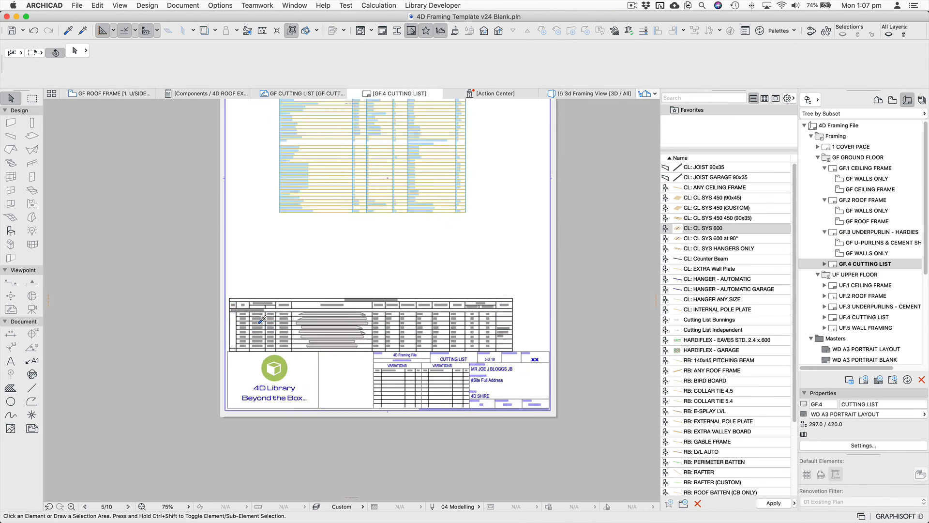
pyautogui.moveTo(358, 334); pyautogui.dragTo(248, 329, button='middle')
pyautogui.click(250, 328)
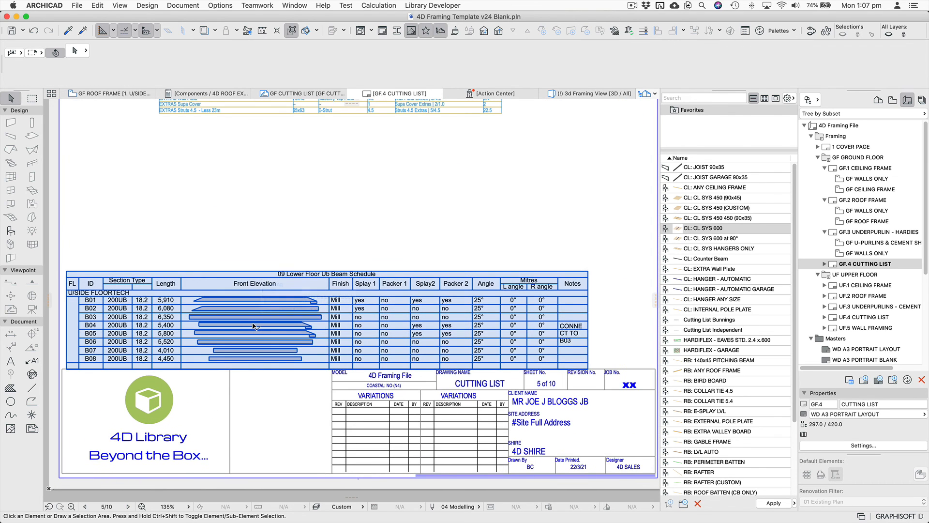
pyautogui.scroll(-2, 334, 341)
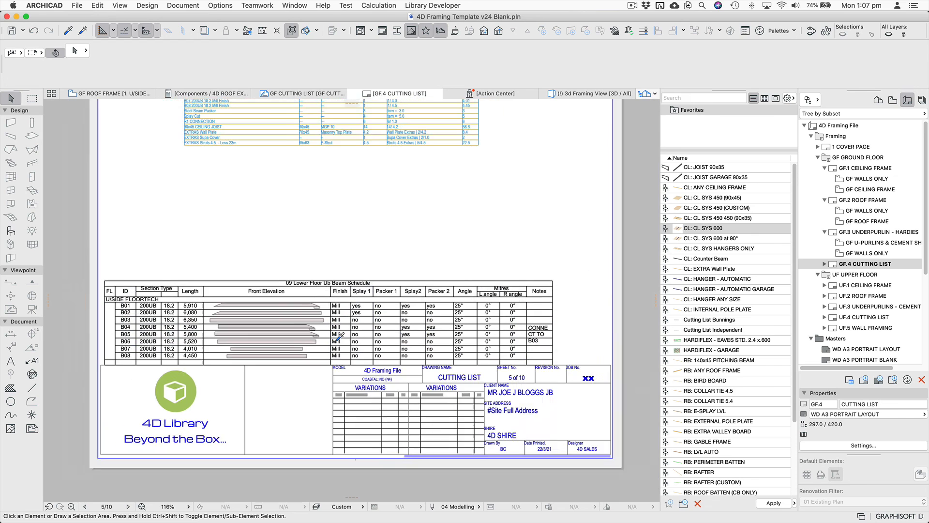
pyautogui.click(539, 322)
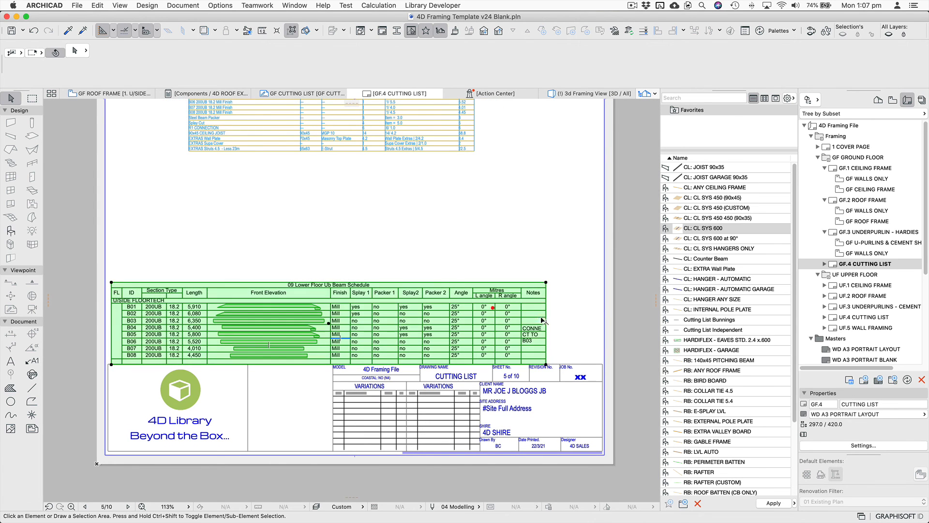
pyautogui.rightClick(535, 301)
pyautogui.click(586, 331)
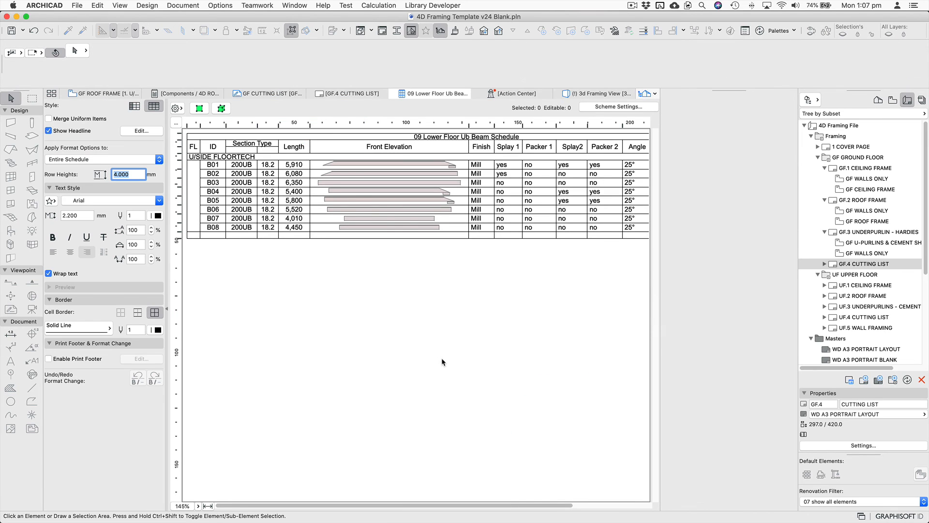
# Widen the beam schedule's Notes column and set its width to 25 mm in the schedule cell sizes
pyautogui.moveTo(389, 506); pyautogui.dragTo(527, 496)
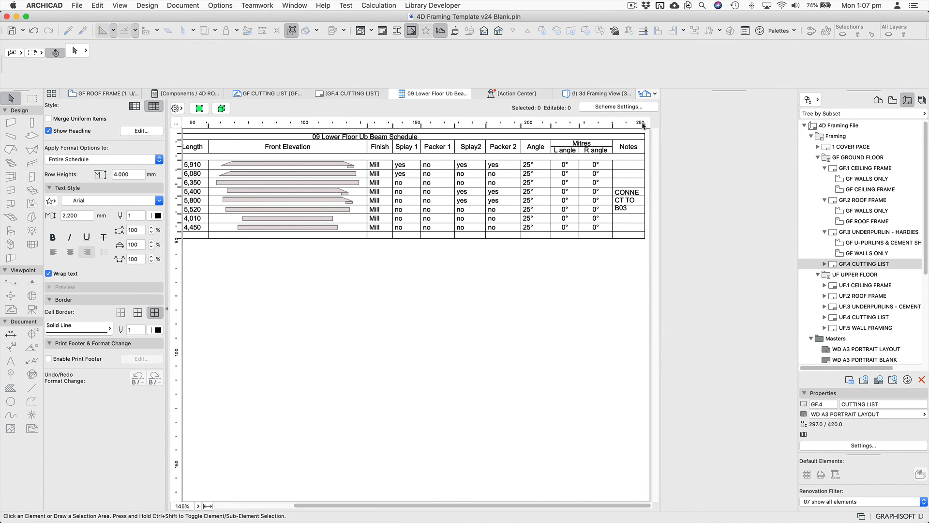
pyautogui.moveTo(705, 125); pyautogui.dragTo(709, 125)
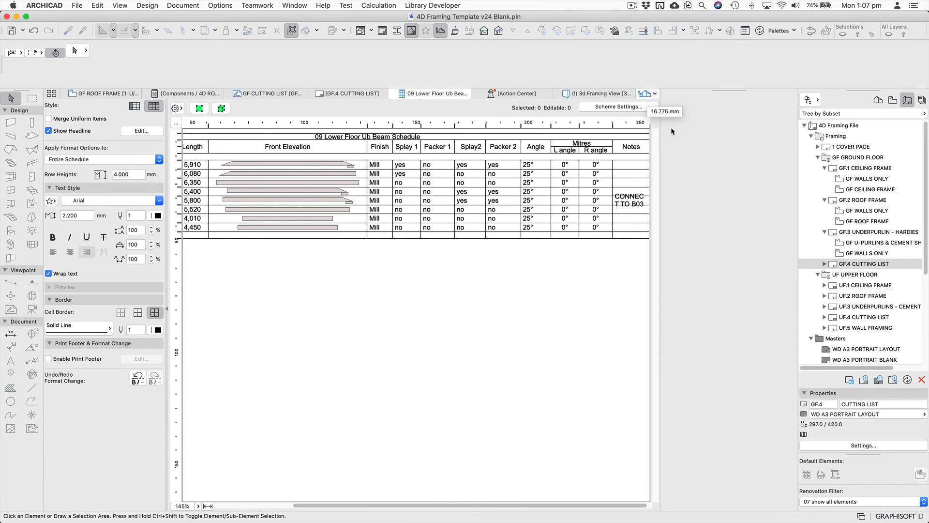
pyautogui.click(711, 125)
pyautogui.click(177, 124)
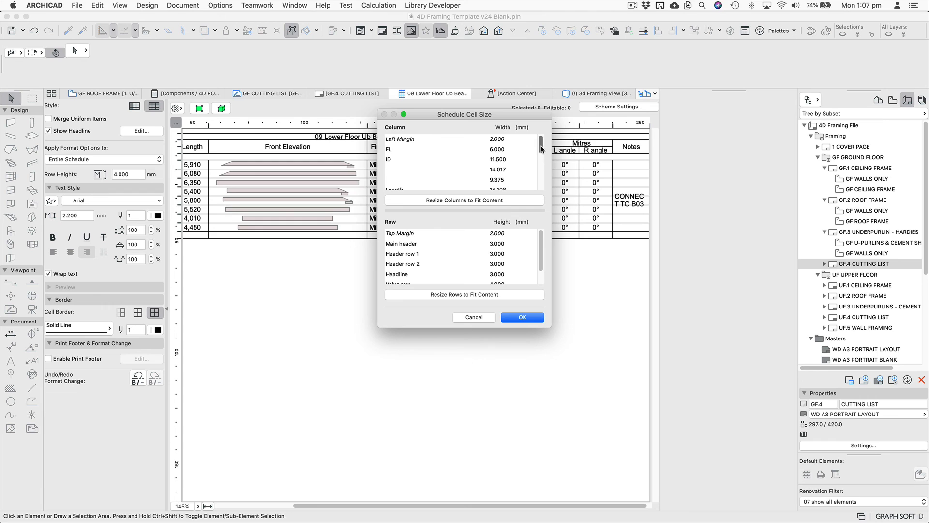
pyautogui.moveTo(542, 146); pyautogui.dragTo(542, 190)
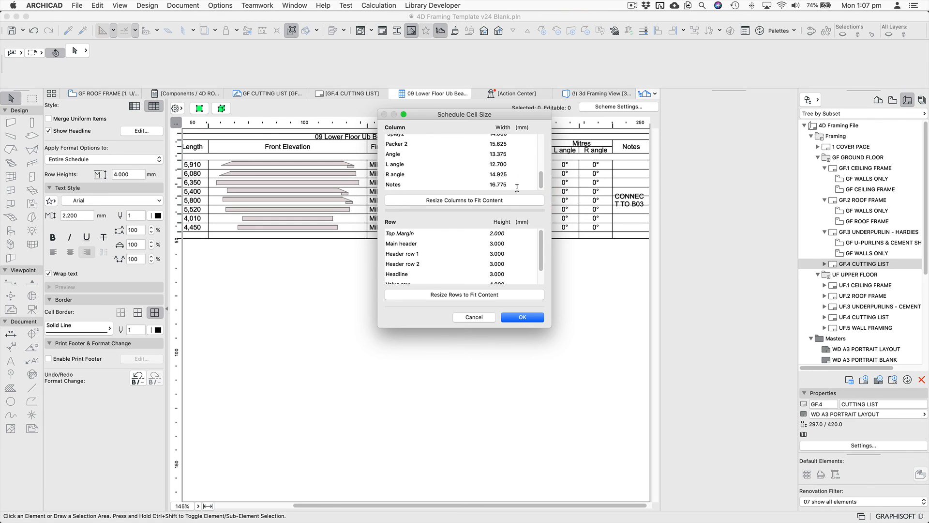
pyautogui.click(525, 184)
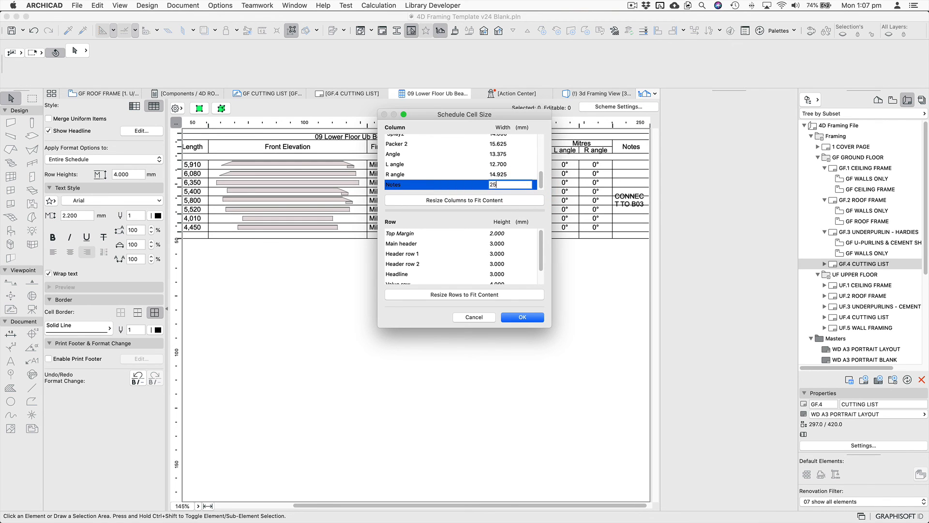
pyautogui.press('Return')
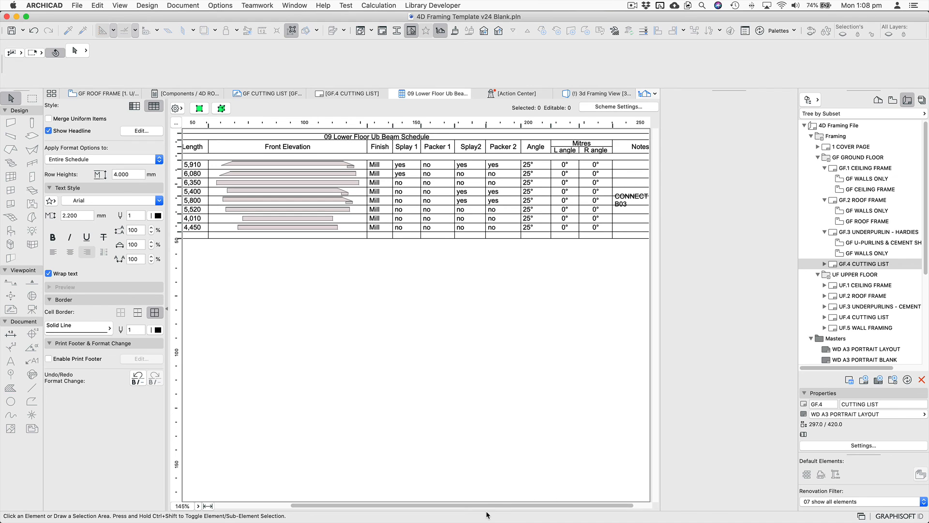
# Check the note entered for beam B05 and set the Notes column width to 50 mm
pyautogui.hscroll(2, 486, 515)
pyautogui.click(642, 196)
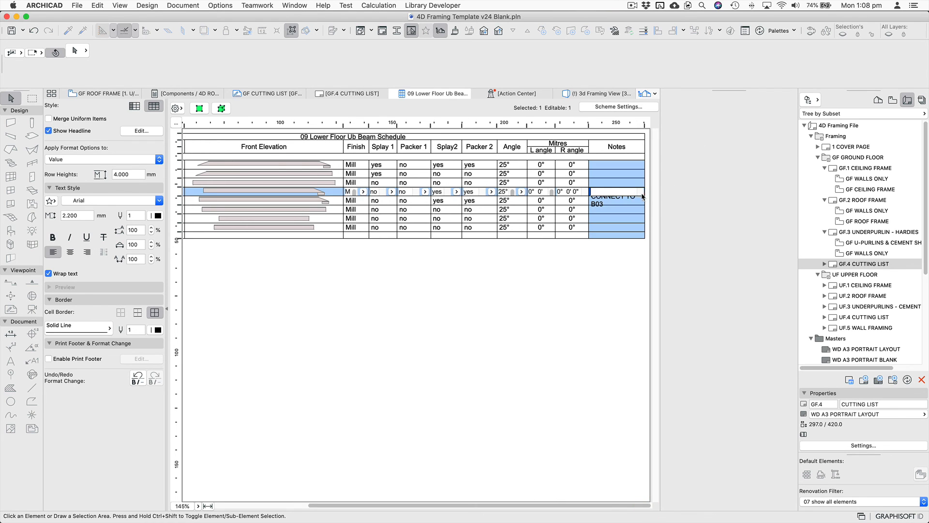
pyautogui.click(634, 201)
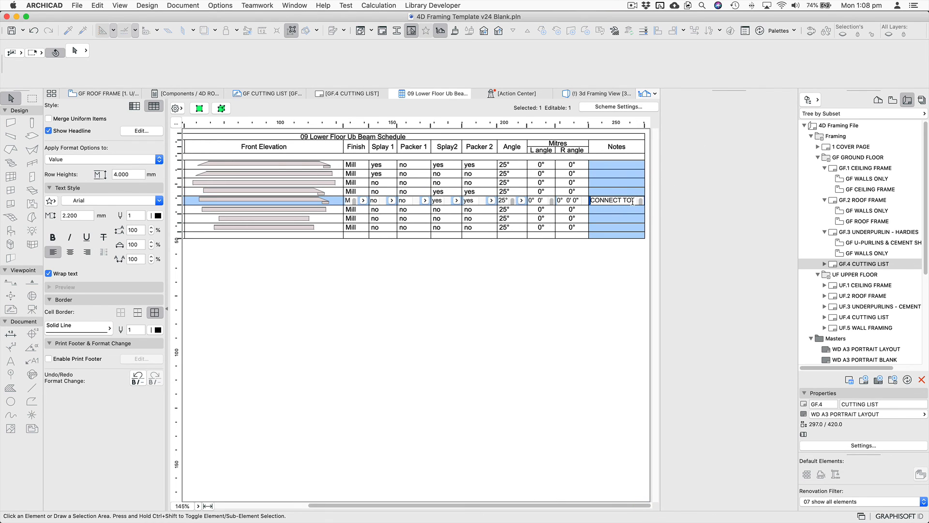
pyautogui.click(177, 123)
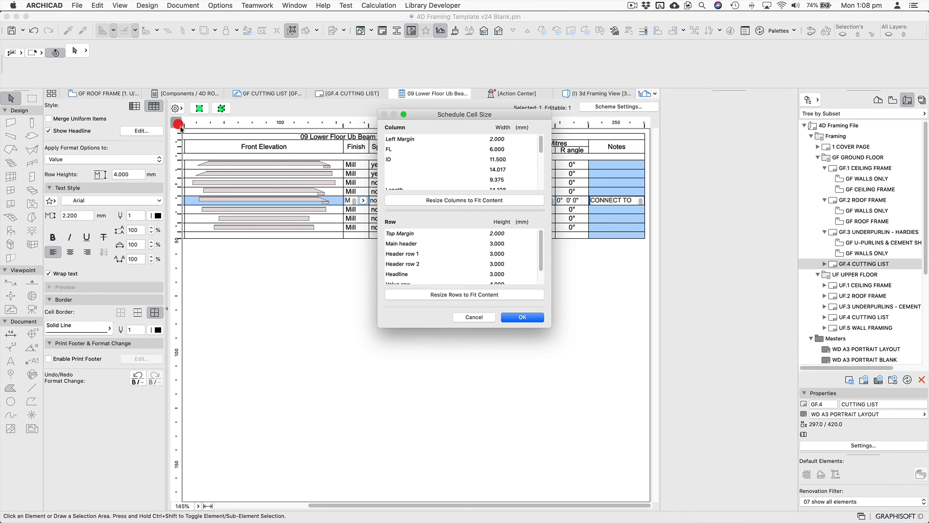
pyautogui.scroll(-5, 516, 185)
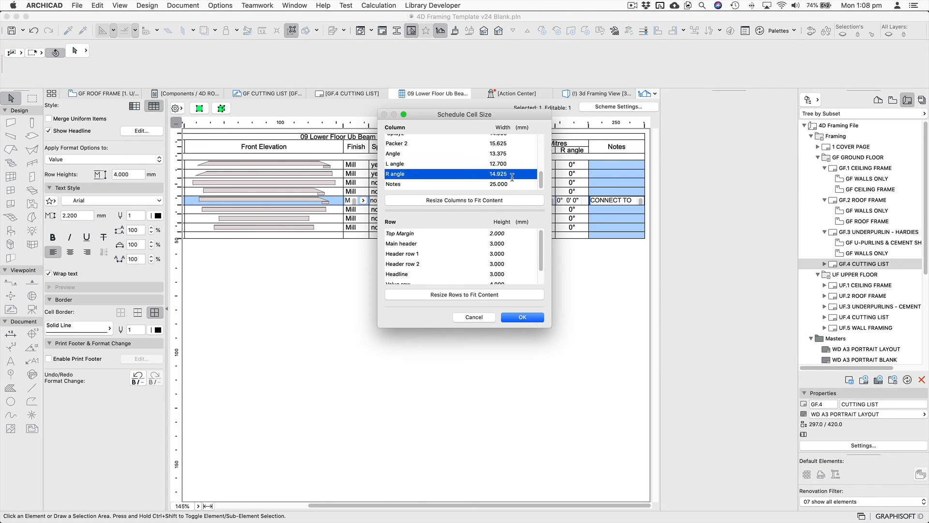
pyautogui.click(458, 184)
pyautogui.write('50')
pyautogui.press('Return')
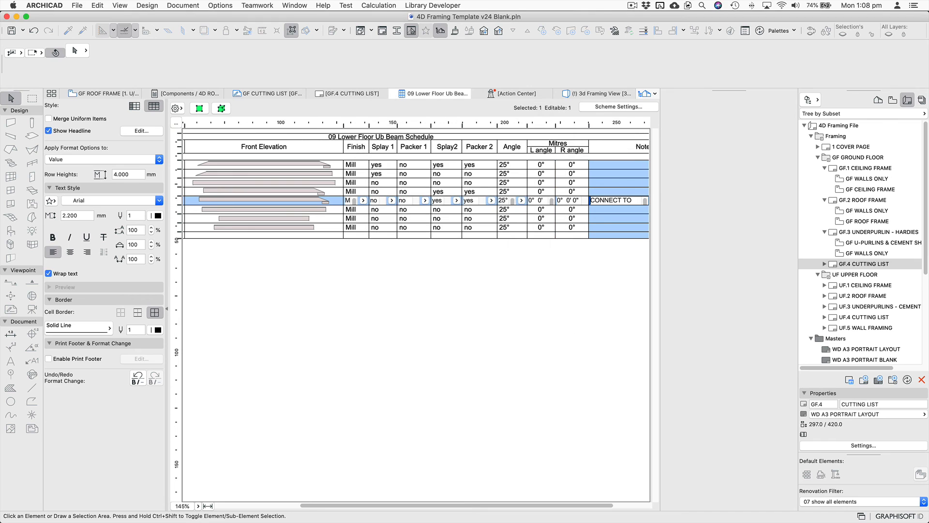
pyautogui.click(488, 411)
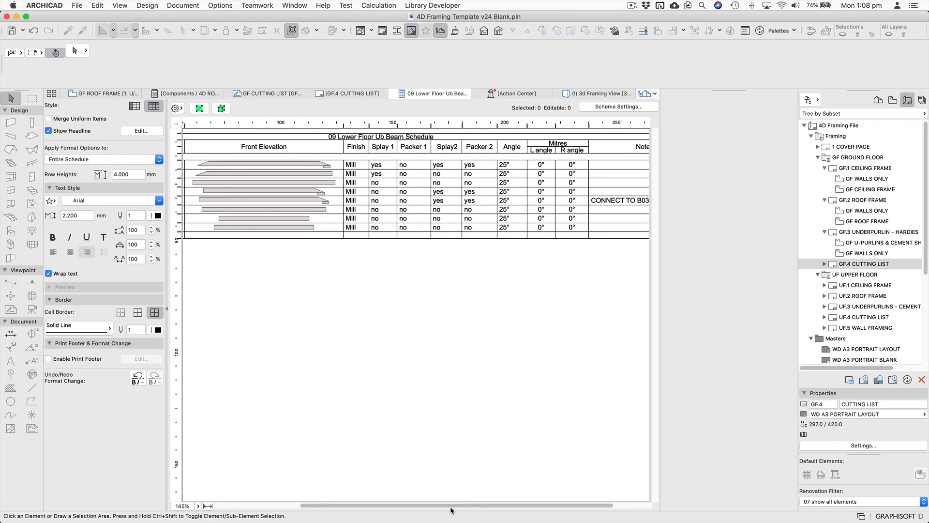
# Narrow the Notes column to about 37 mm and return to the GF.4 Cutting List layout
pyautogui.moveTo(454, 506); pyautogui.dragTo(611, 507)
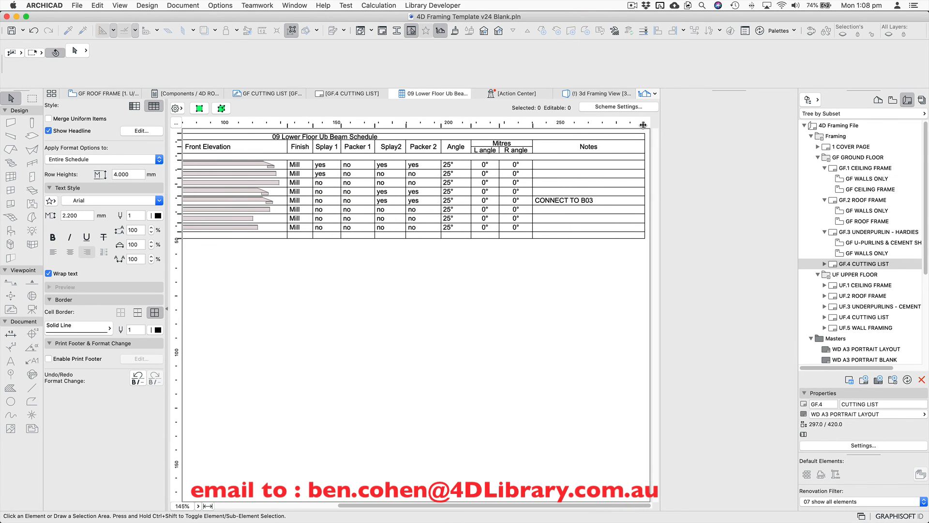
pyautogui.hscroll(-3, 620, 125)
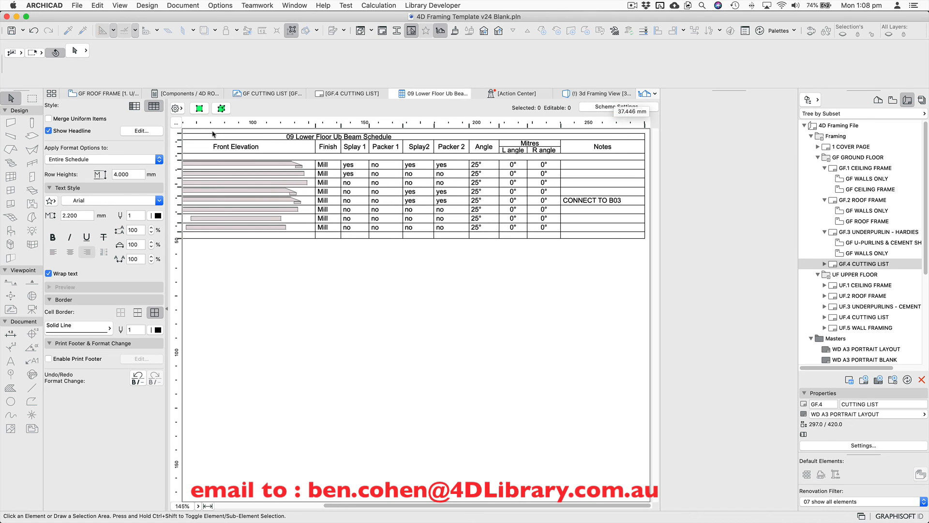
pyautogui.click(394, 93)
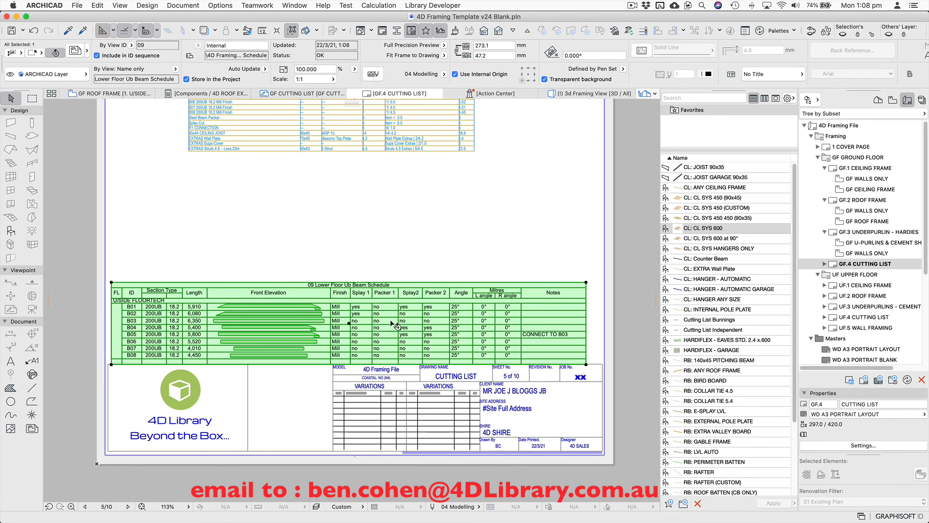
# Move the beam schedule drawing up, clear of the title block, and deselect it to check the sheet
pyautogui.moveTo(391, 322); pyautogui.dragTo(391, 287)
pyautogui.press('Escape')
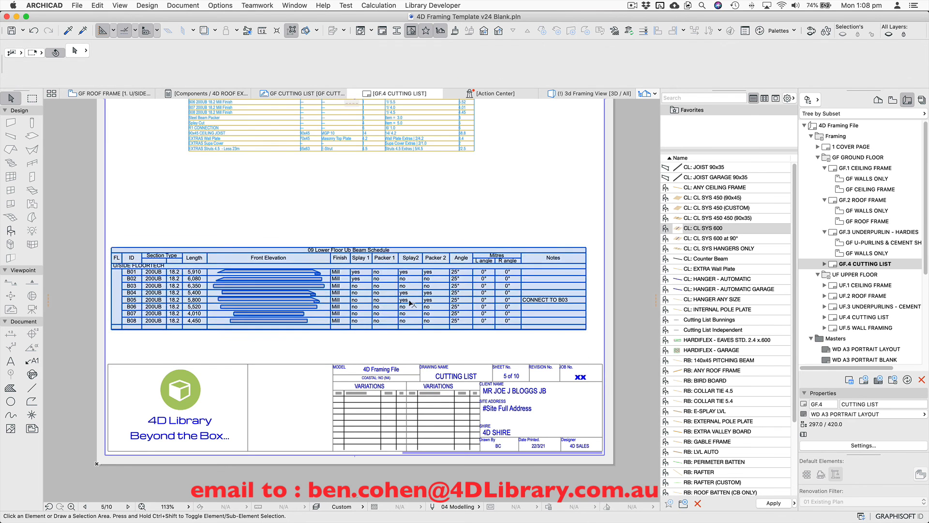
pyautogui.scroll(-5, 411, 304)
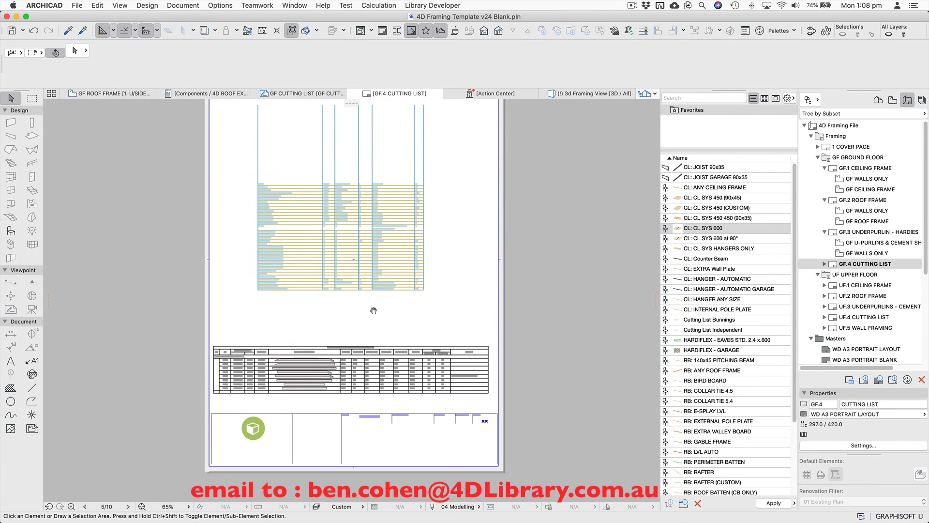
pyautogui.click(377, 337)
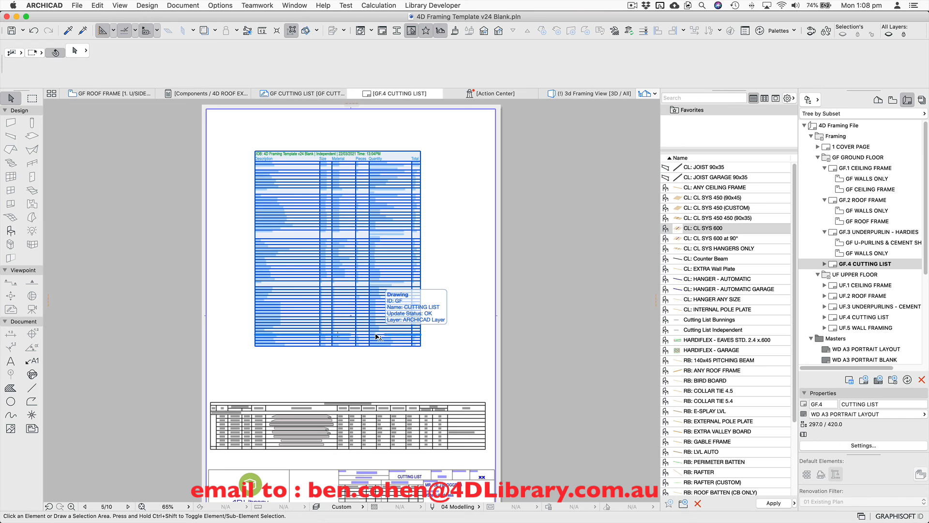
pyautogui.press('Escape')
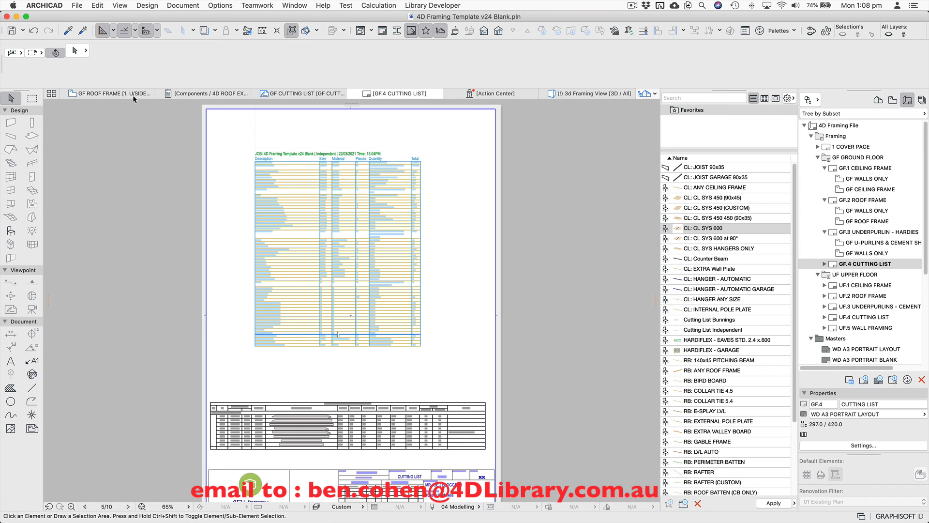
# Switch back to the GF Roof Frame plan view
pyautogui.click(100, 94)
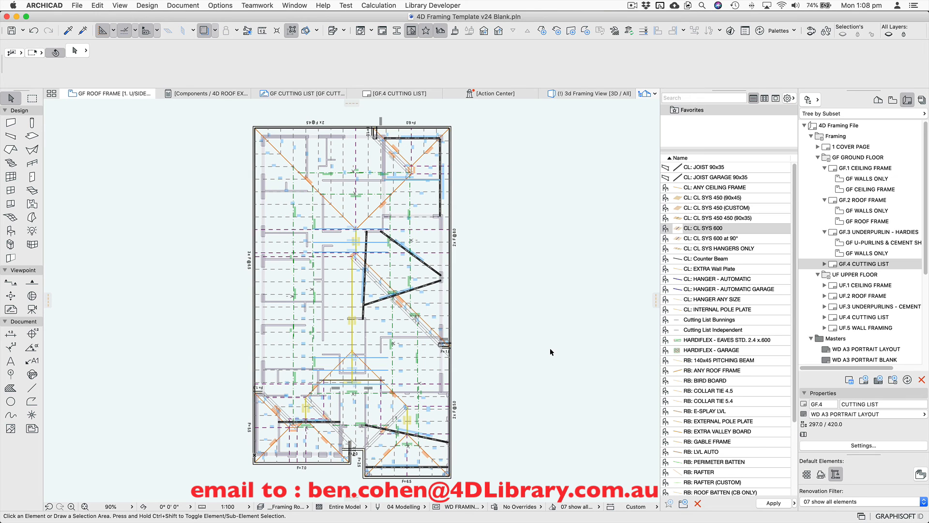
pyautogui.click(636, 6)
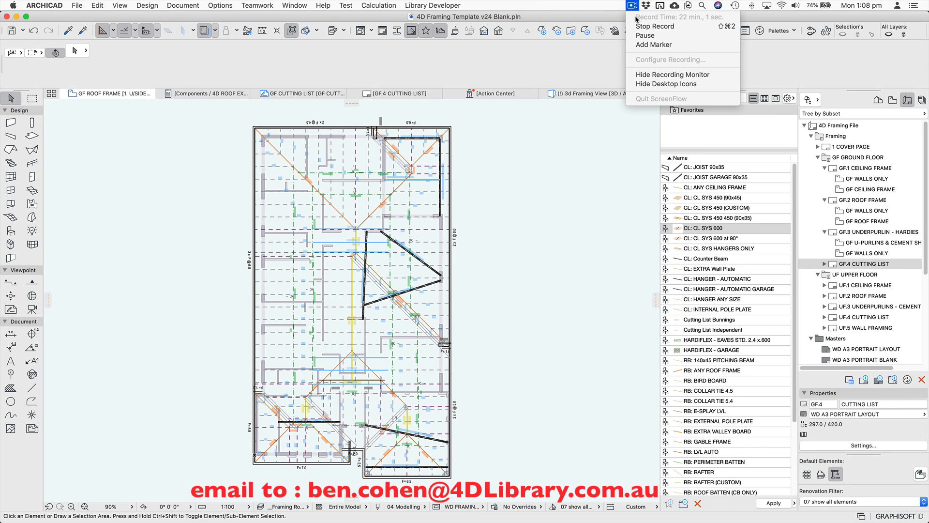